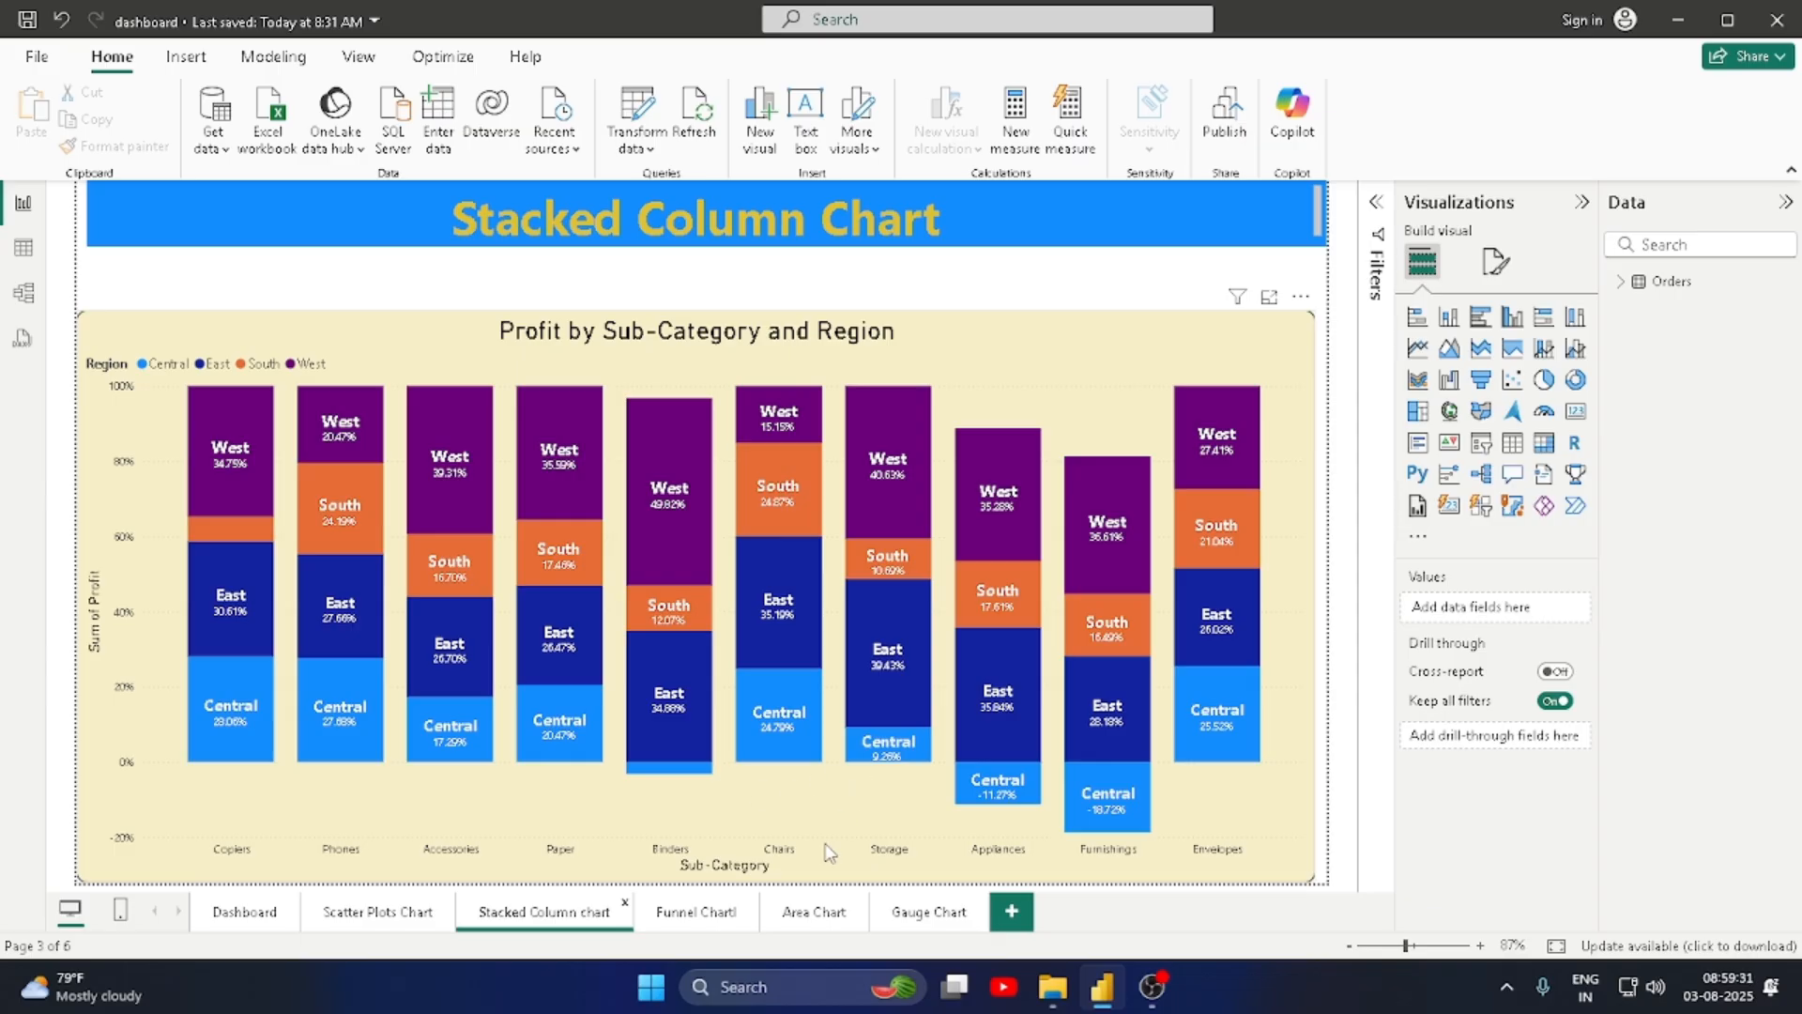
Step: Open the Funnel Chart page, enlarge its empty funnel visual and place it near the middle of the page
left_click(716, 924)
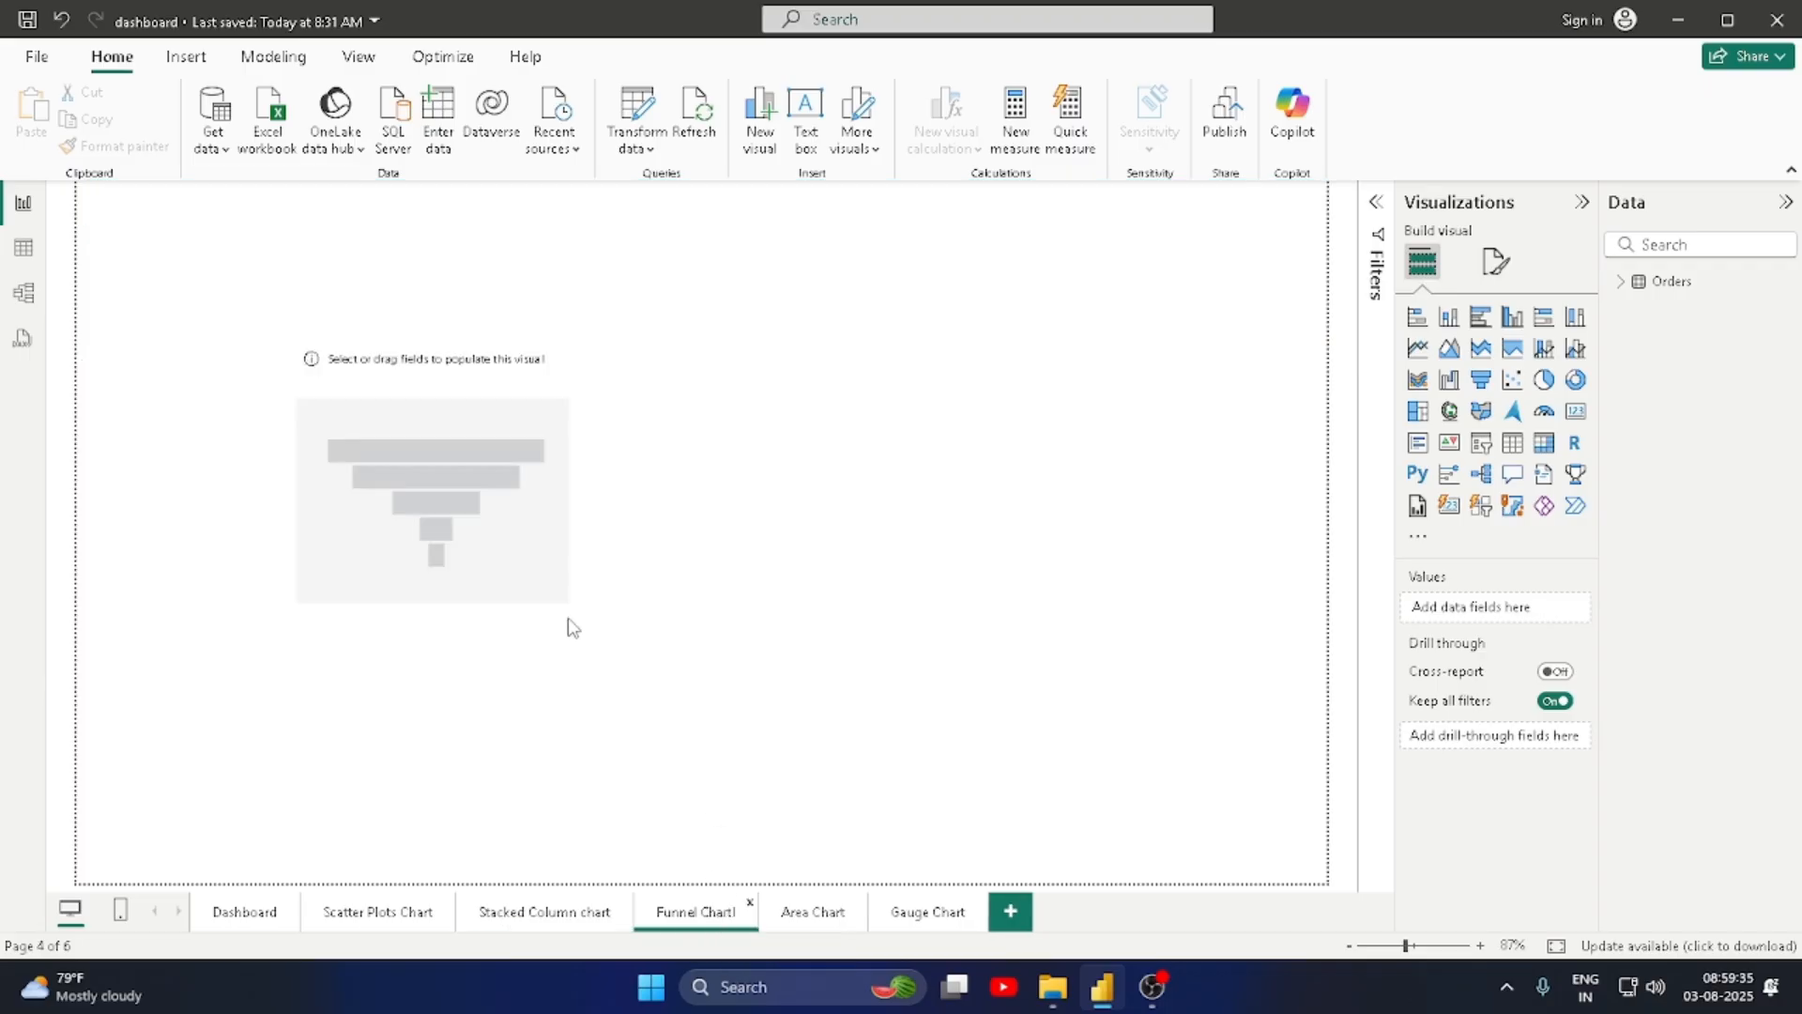
left_click_drag(483, 393, 439, 320)
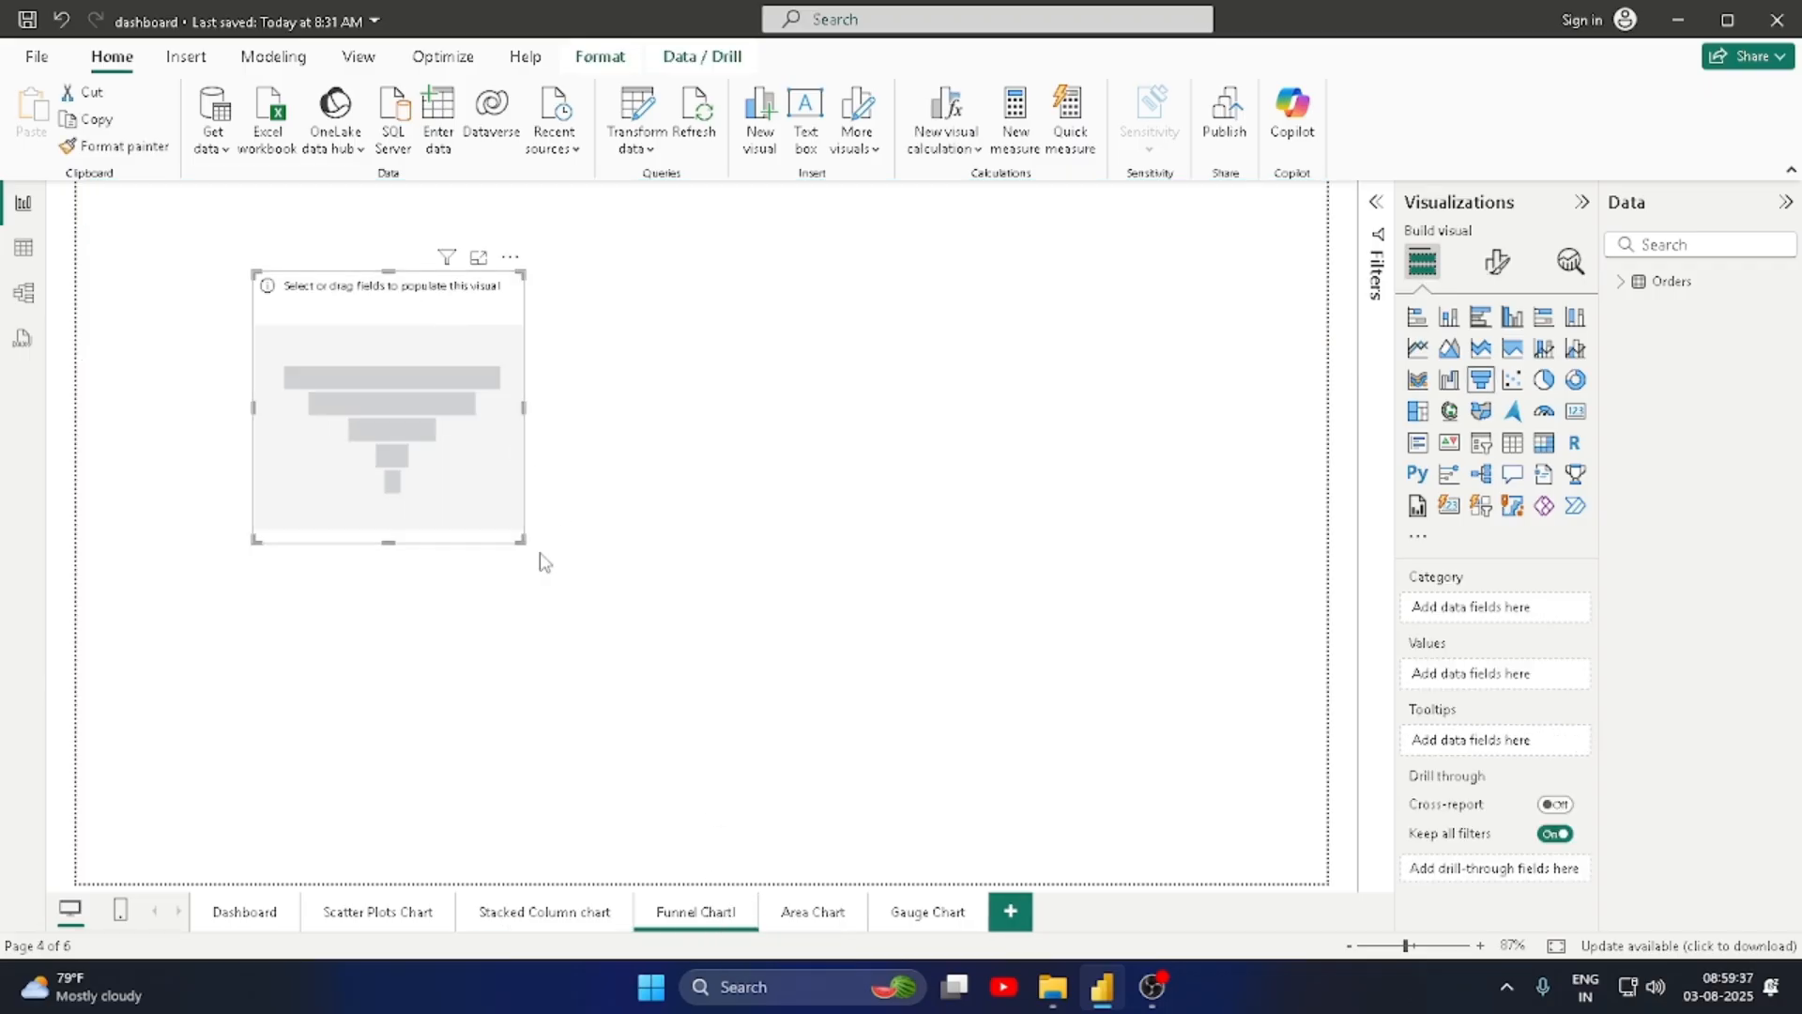
left_click_drag(525, 542, 898, 765)
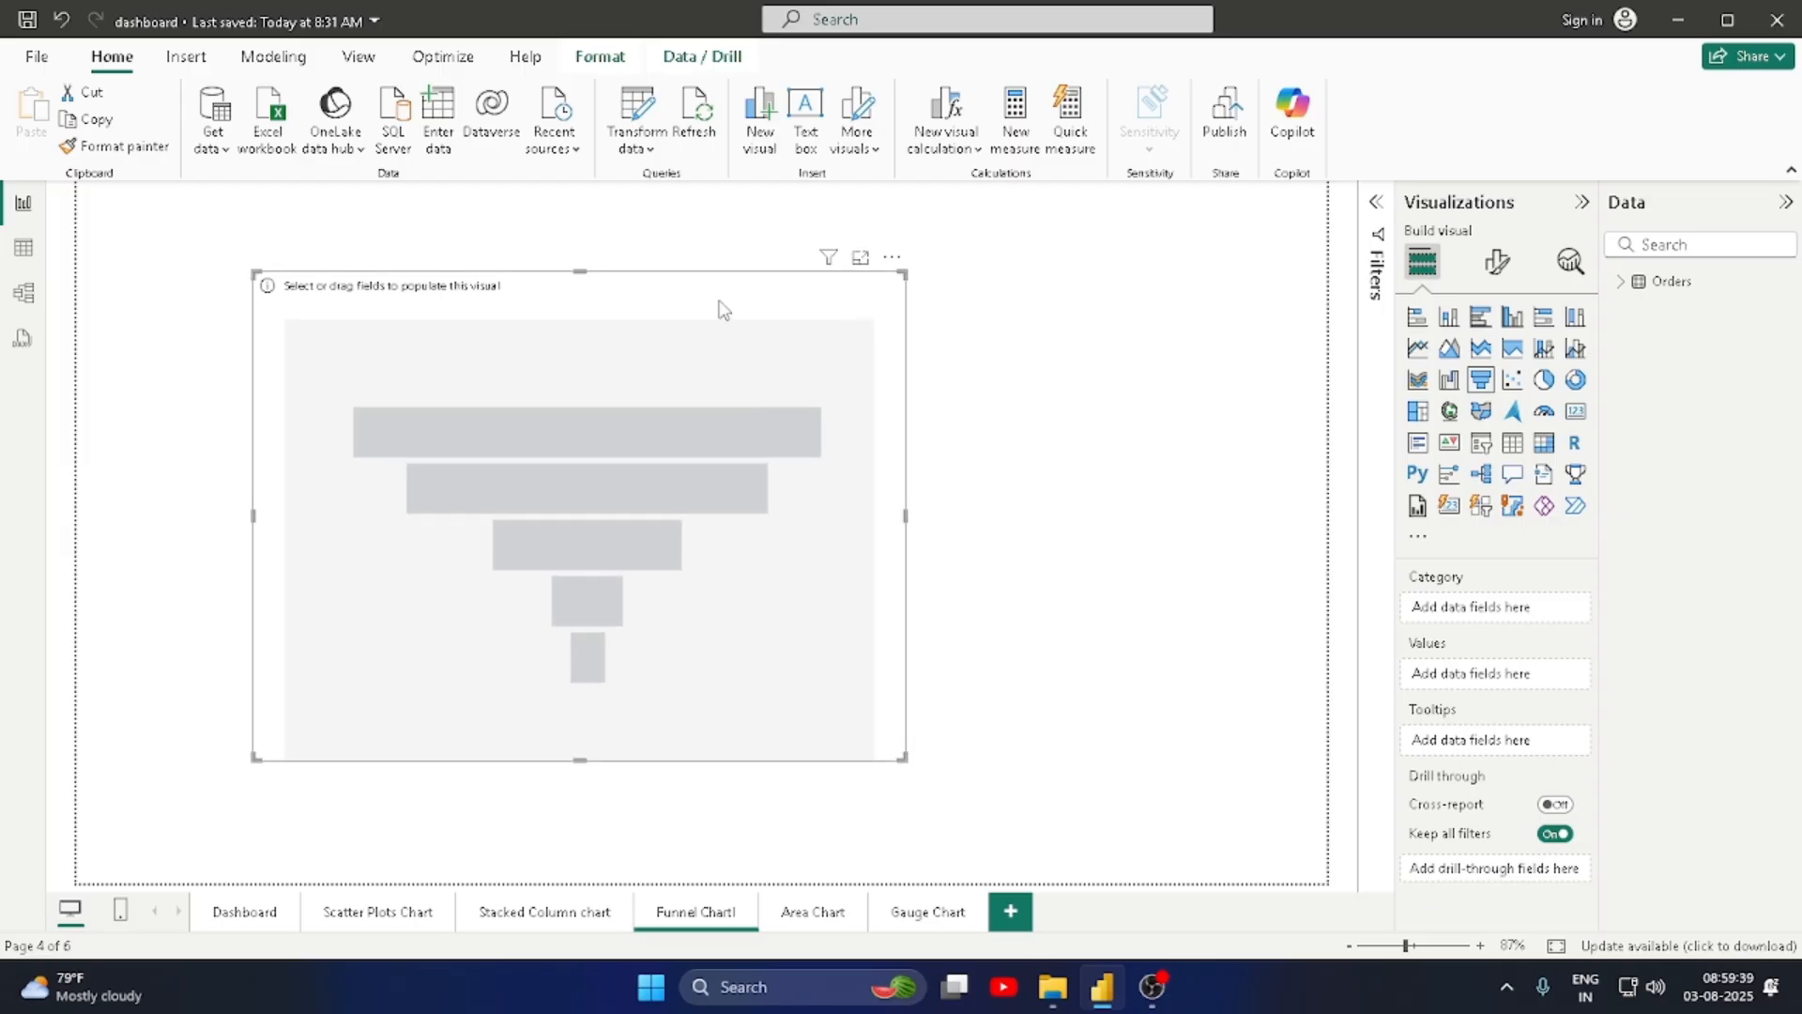
left_click_drag(721, 306, 797, 302)
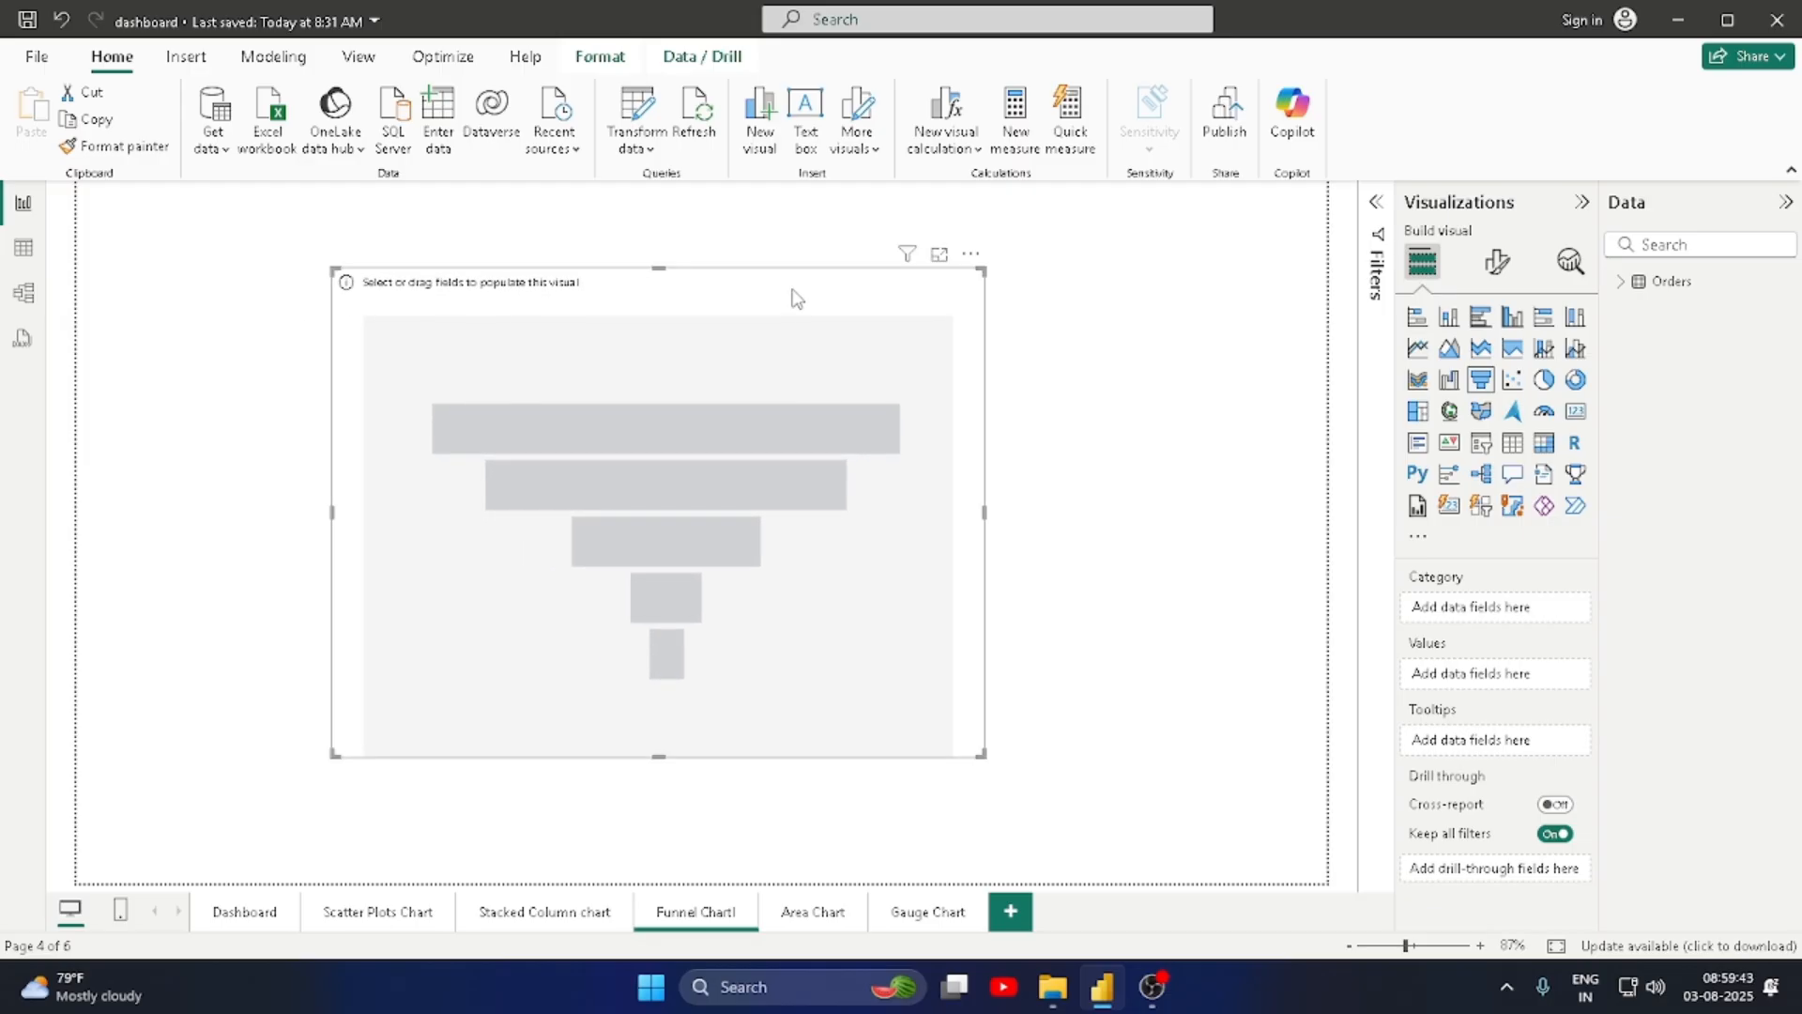
Step: Populate the funnel visual with Sub-Category as category and Sales as values, then enlarge it and move it up the page
left_click(1621, 283)
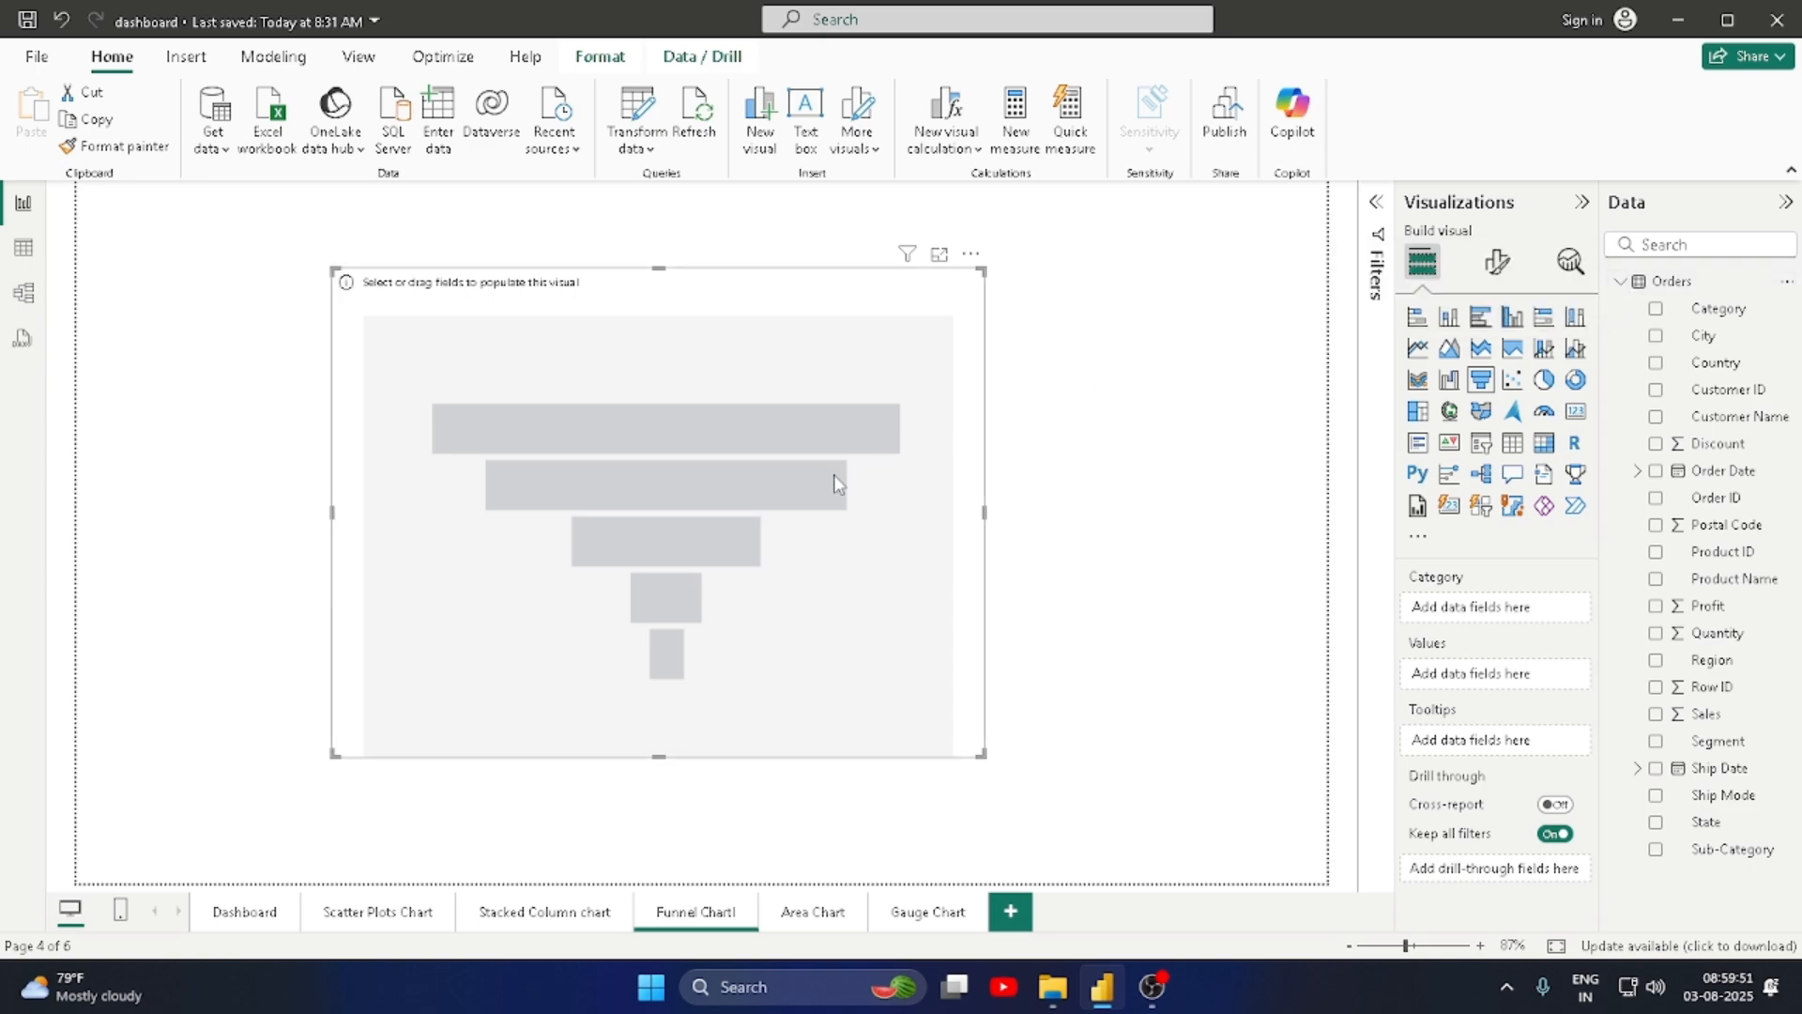
left_click(1656, 850)
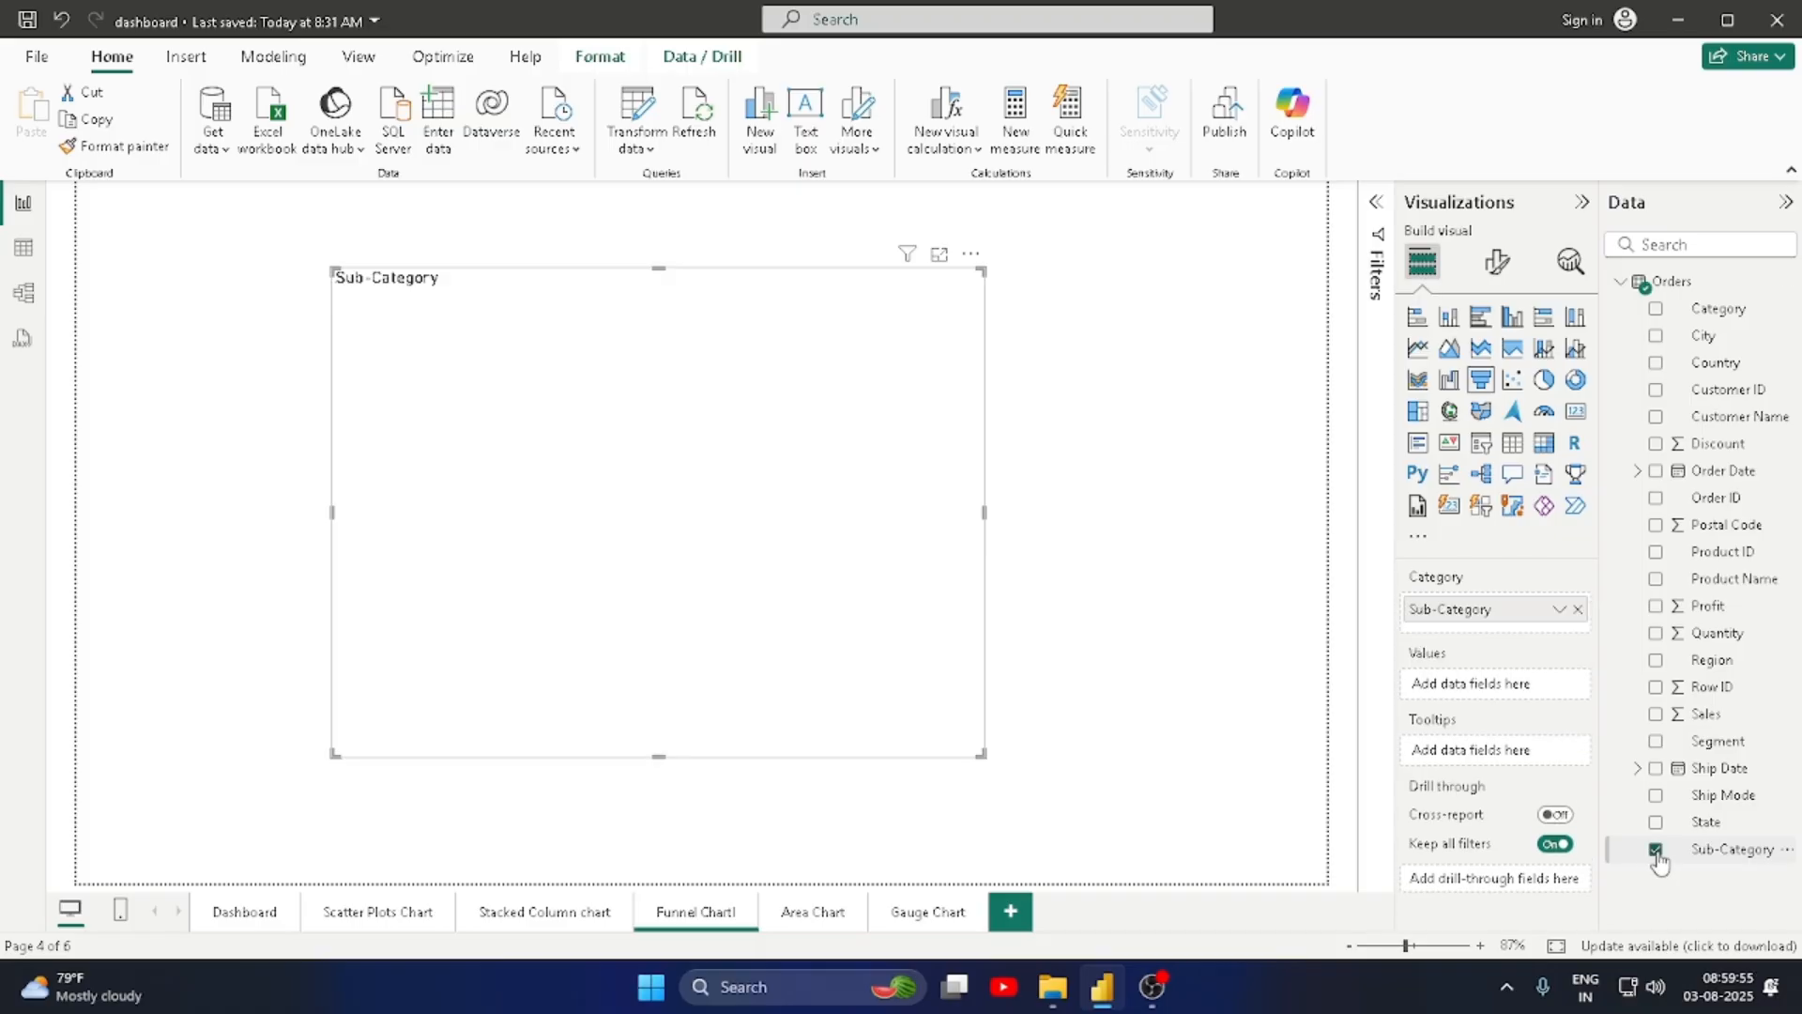
left_click(1656, 715)
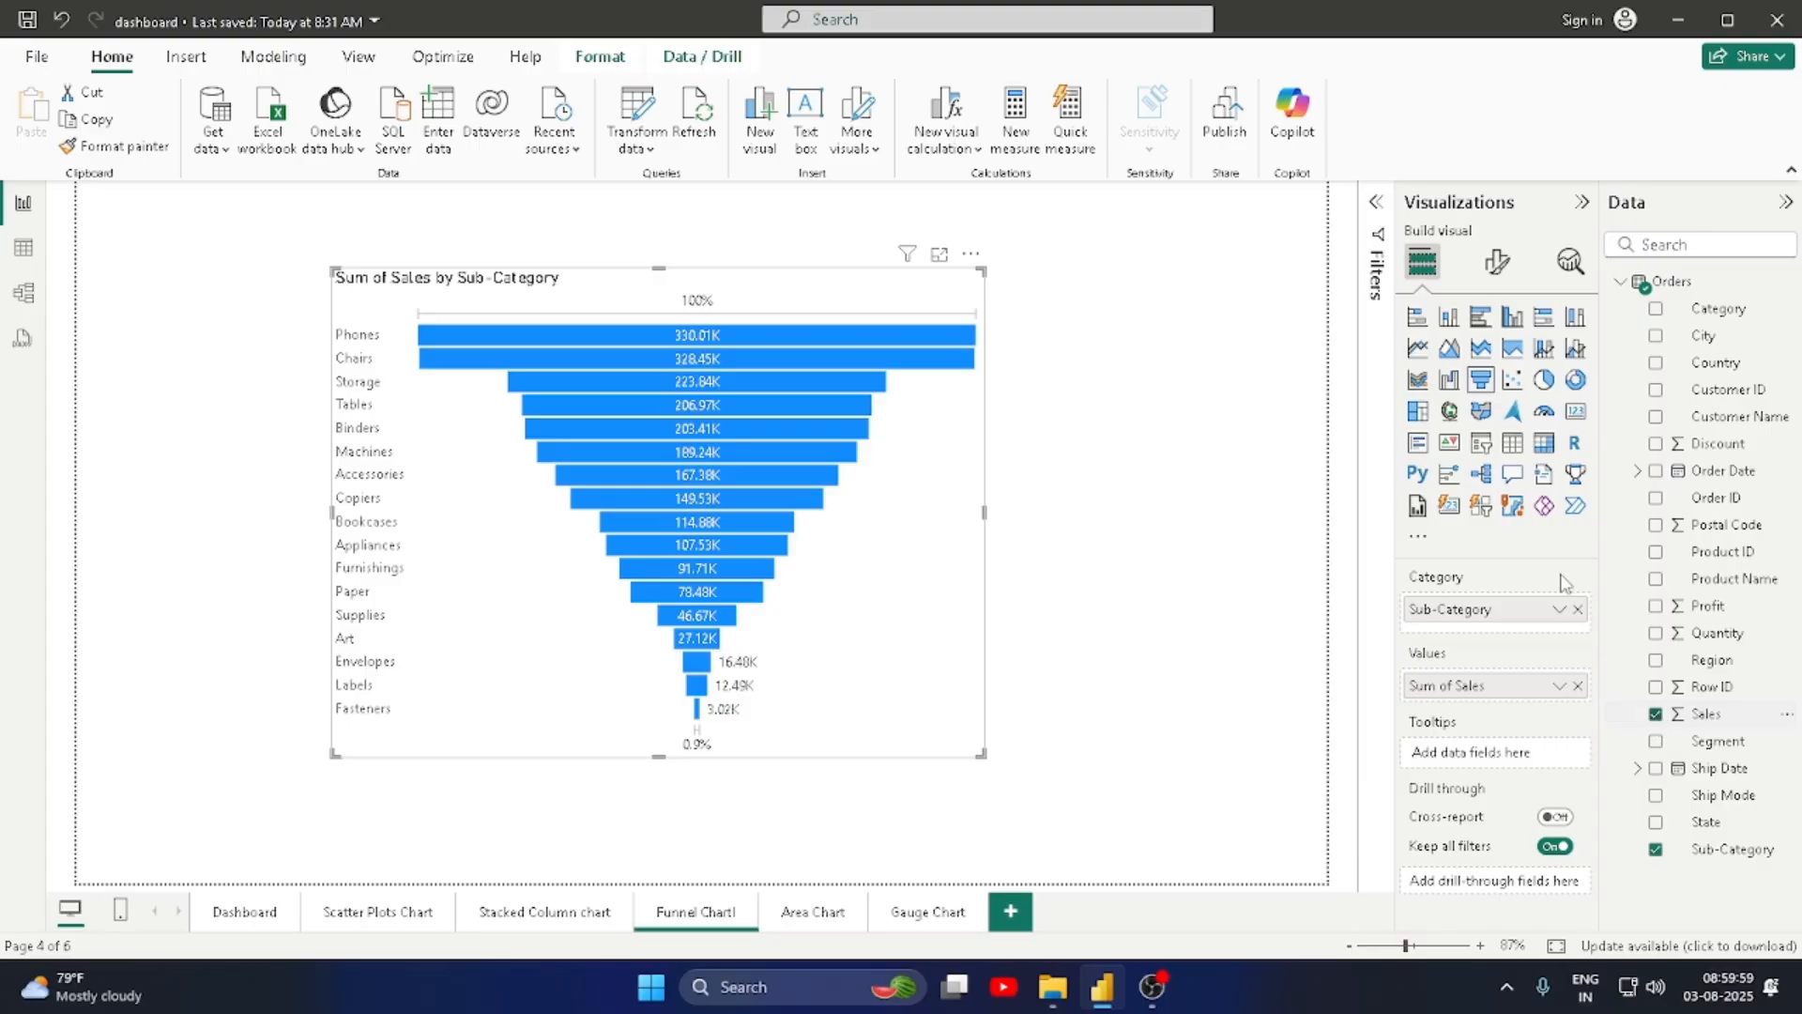
left_click_drag(981, 751, 1077, 811)
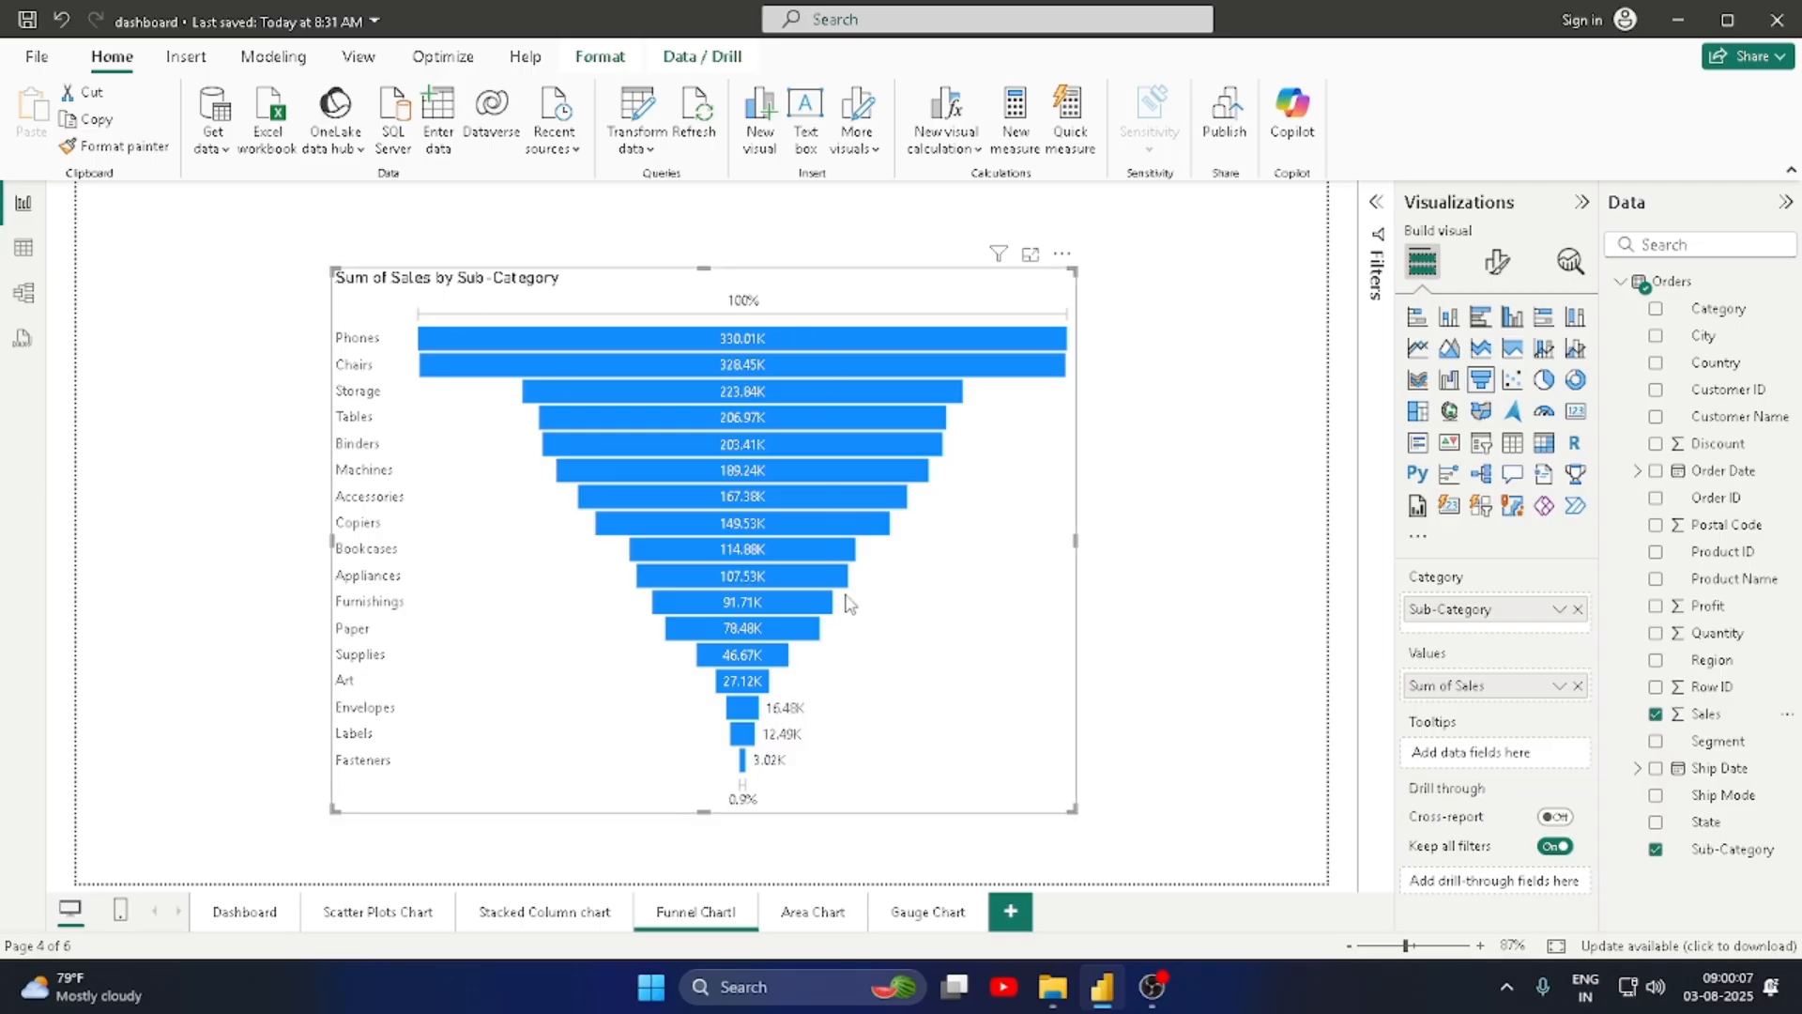
left_click_drag(793, 282, 699, 249)
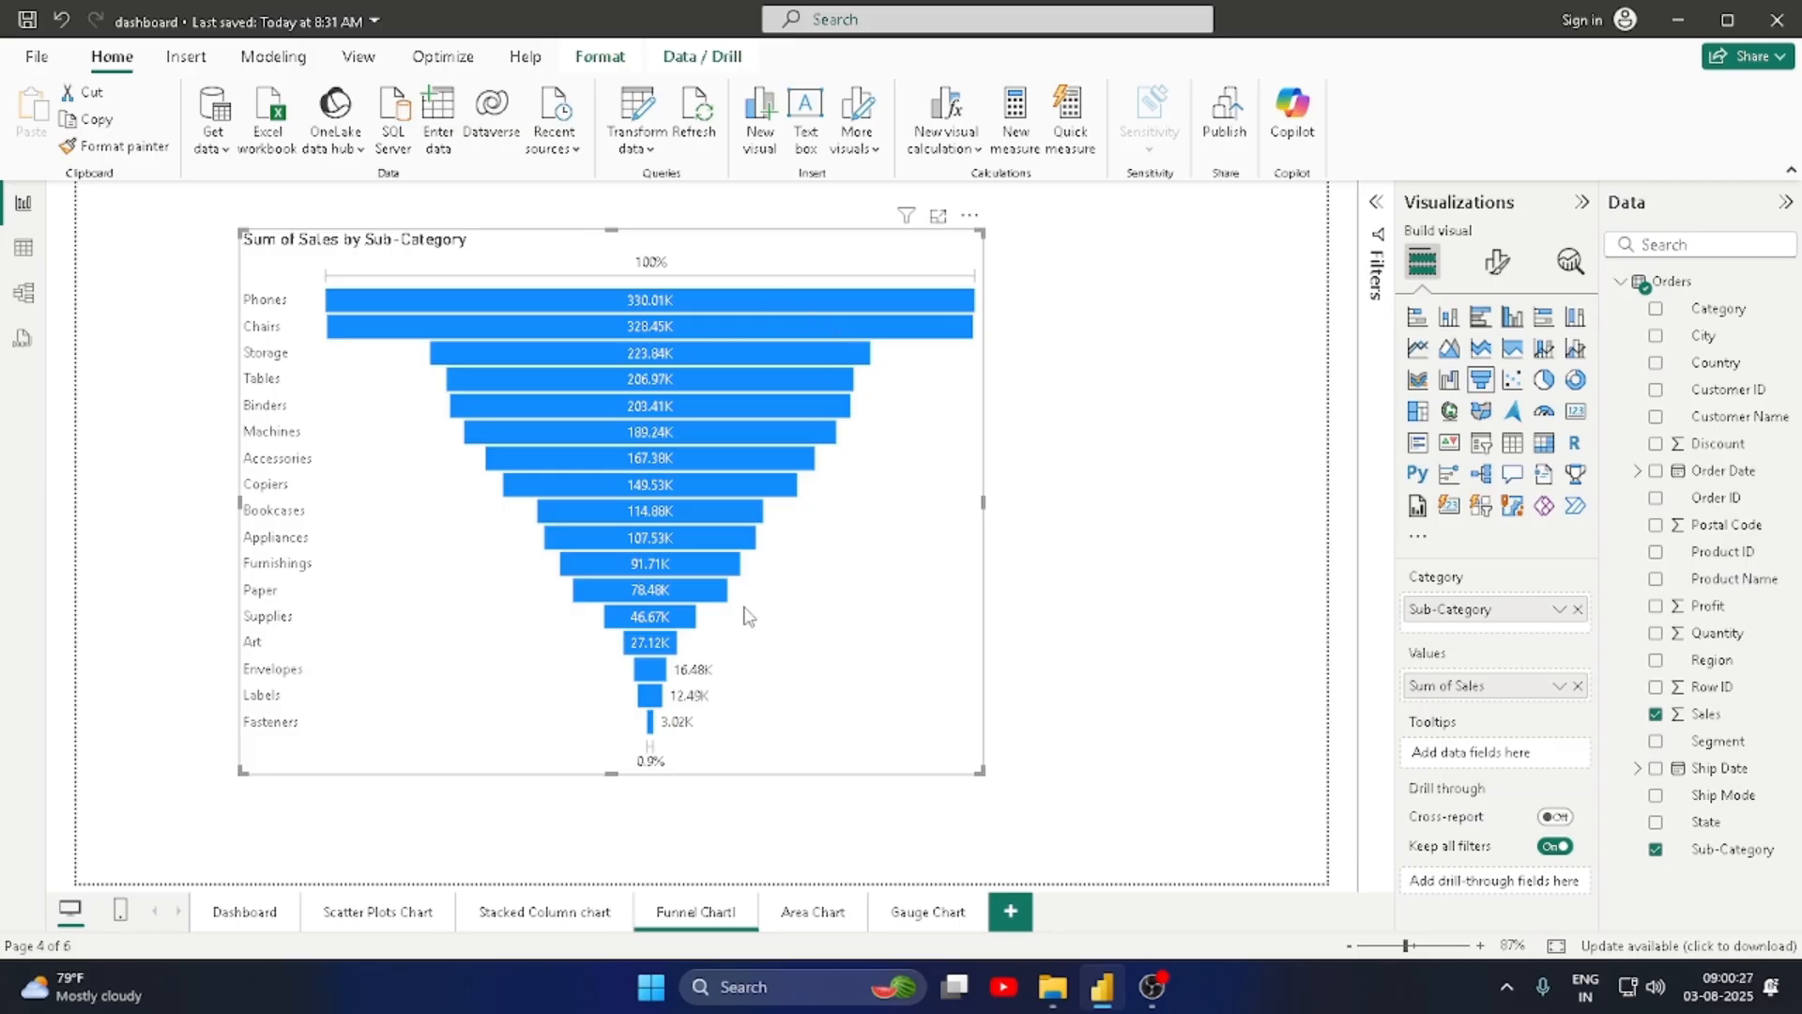
Step: Filter the funnel chart's Sub-Category with a Top N filter to the top 10 by Sum of Sales
mouse_move(665, 643)
left_click(1375, 212)
left_click(1263, 349)
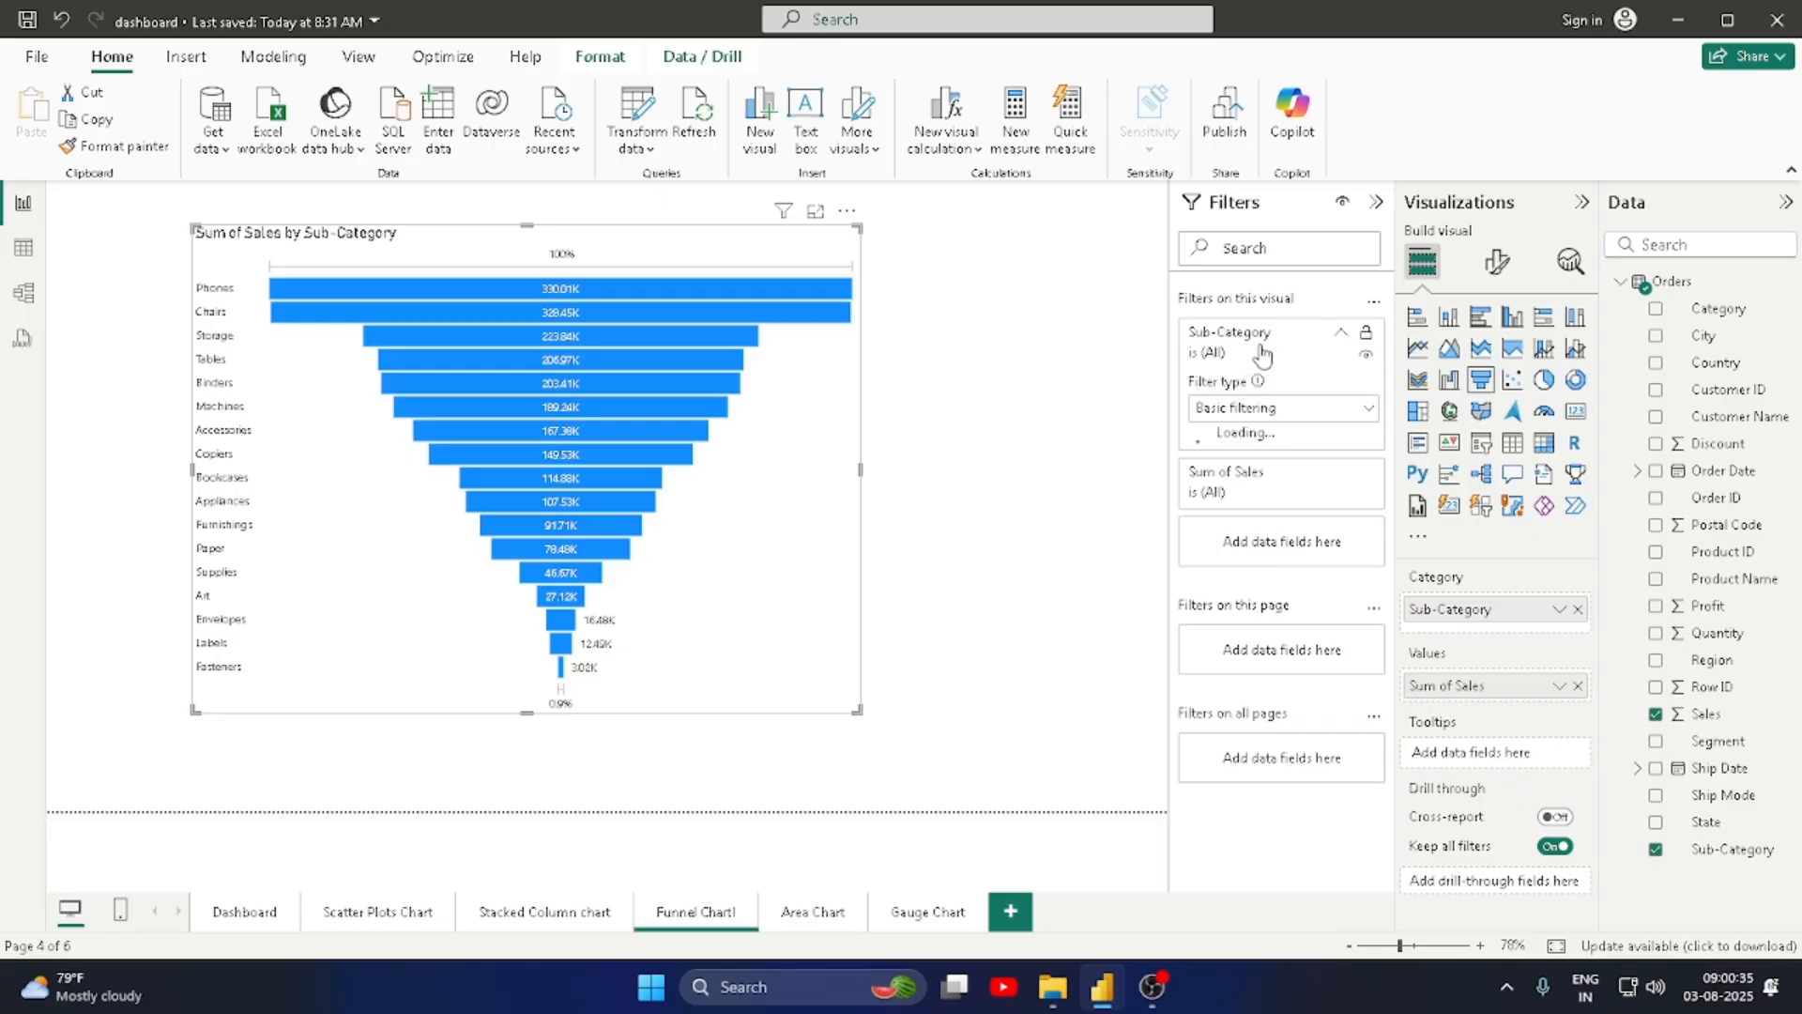
left_click(1353, 420)
left_click(1210, 495)
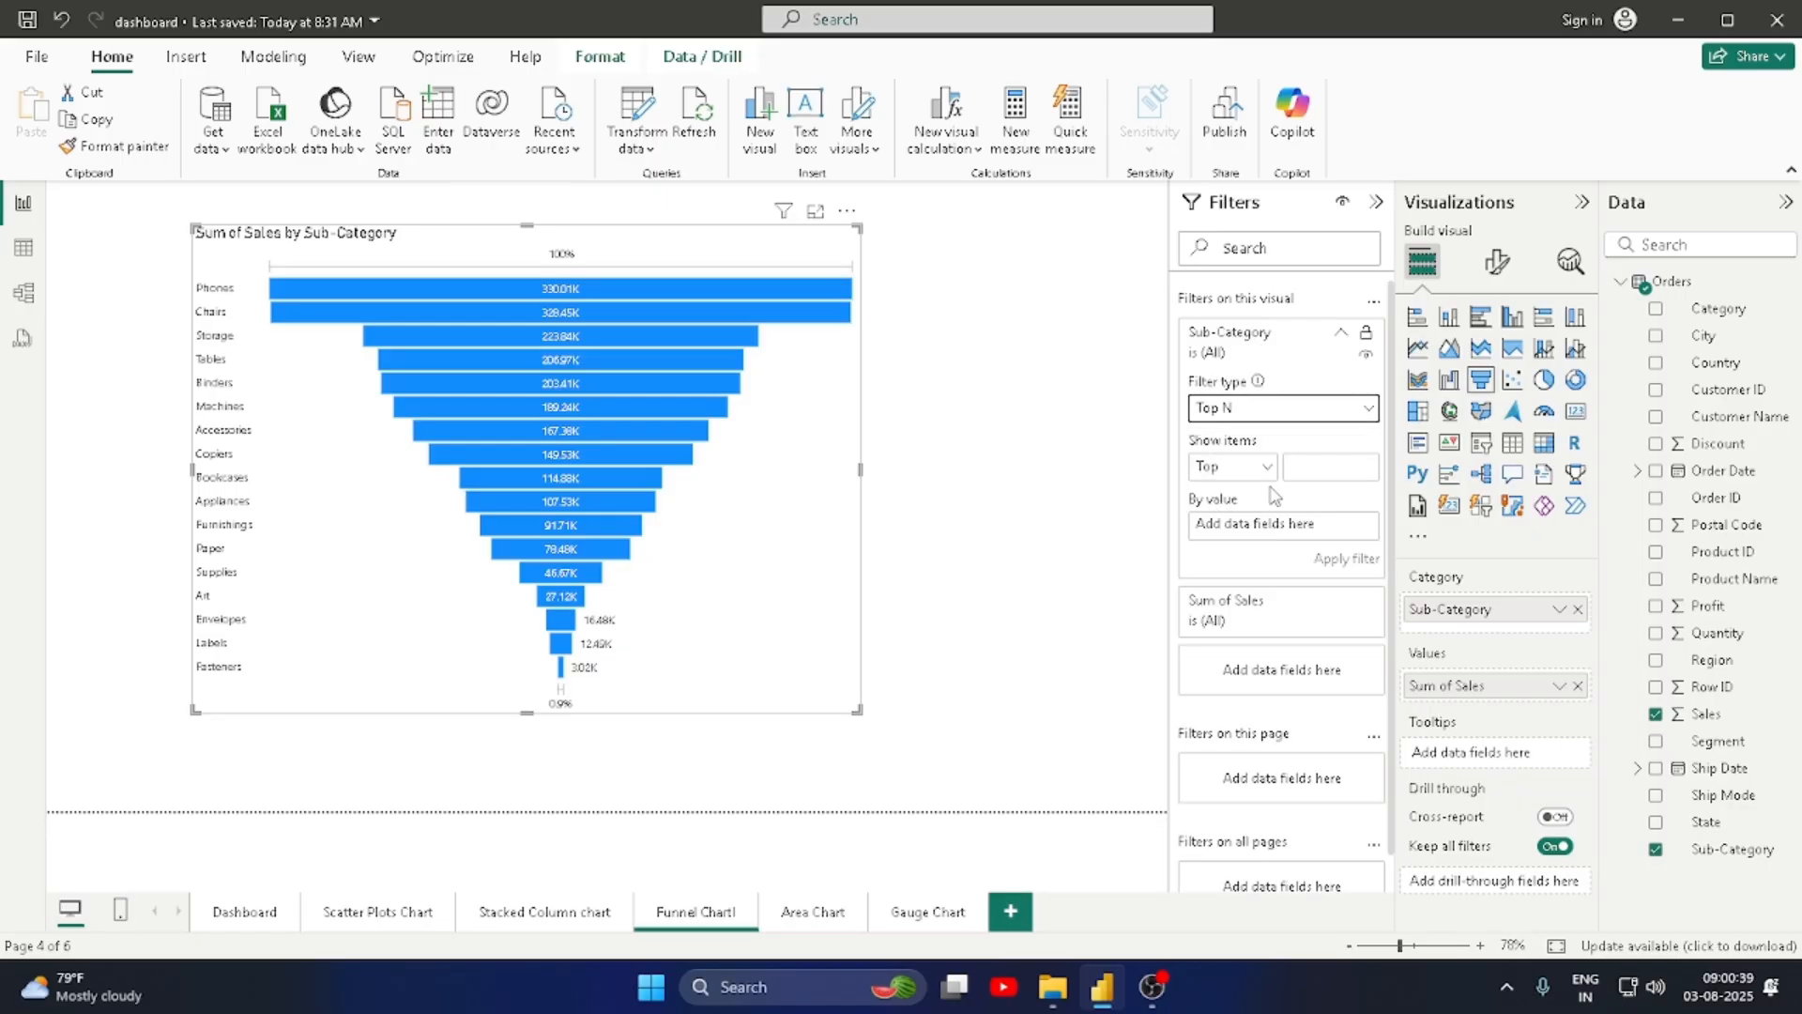
left_click(1308, 478)
type("10")
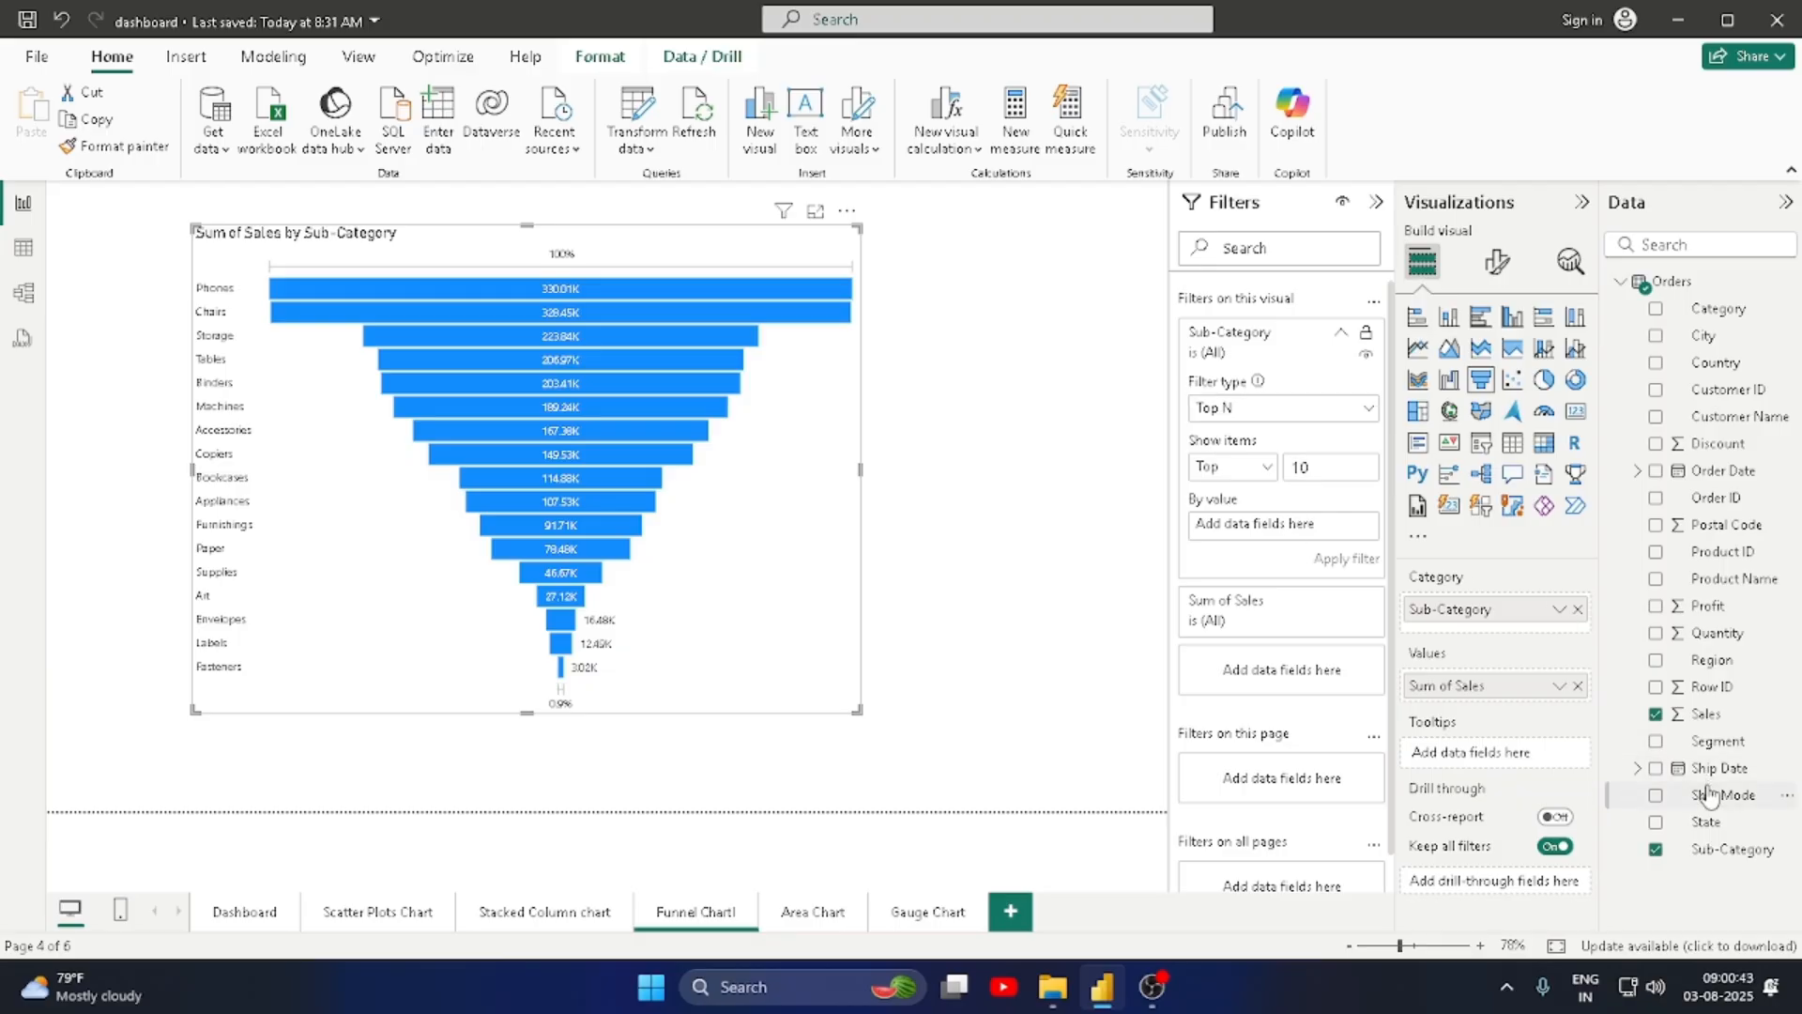
left_click_drag(1706, 713, 1299, 536)
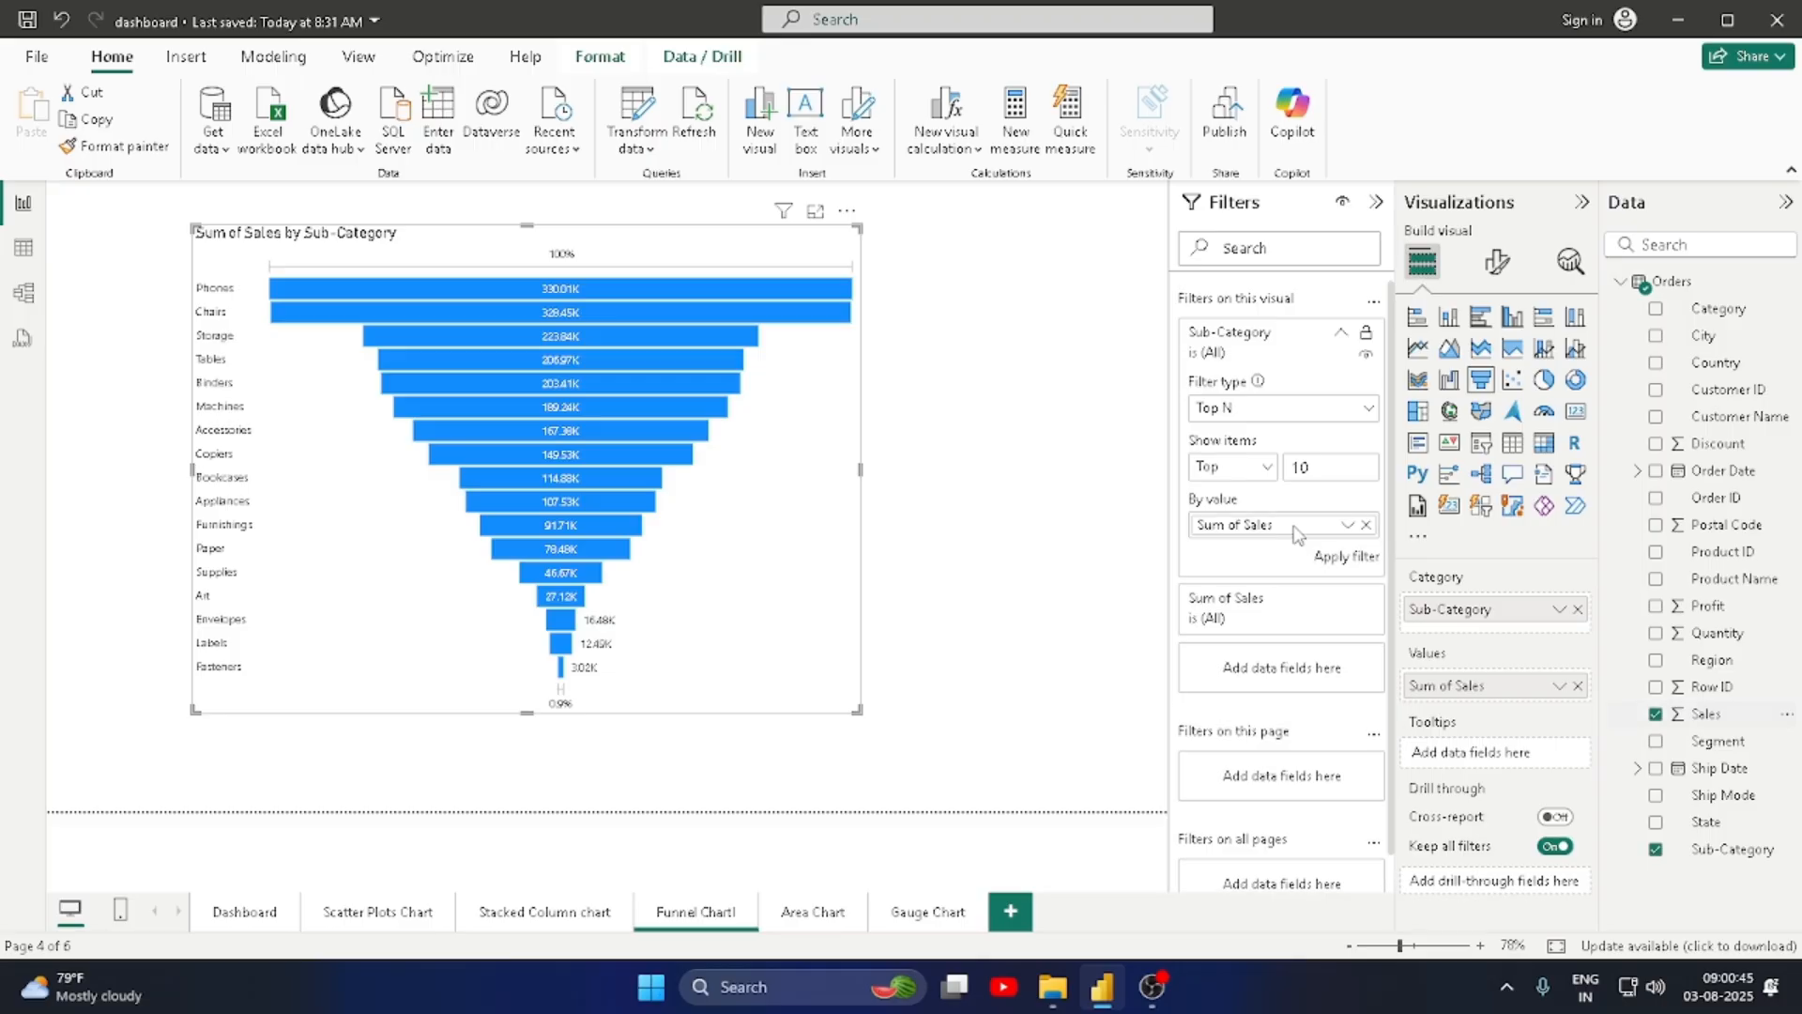
left_click(1342, 558)
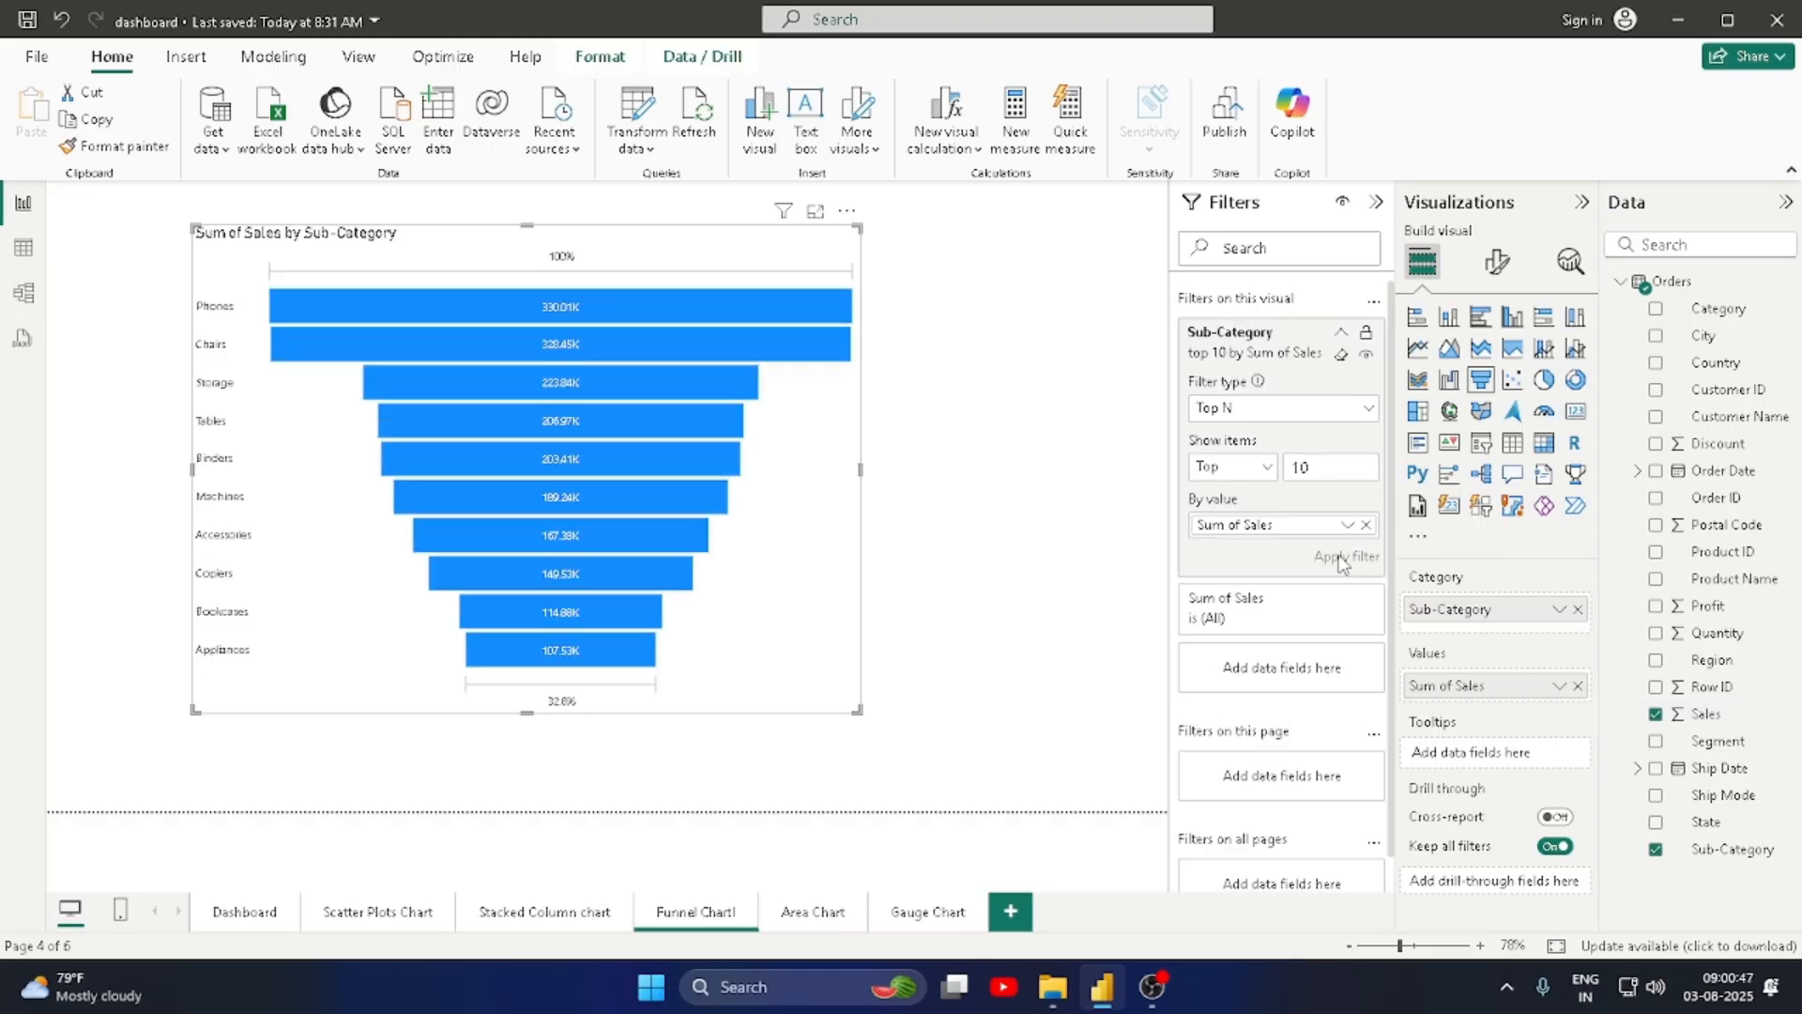
mouse_move(729, 512)
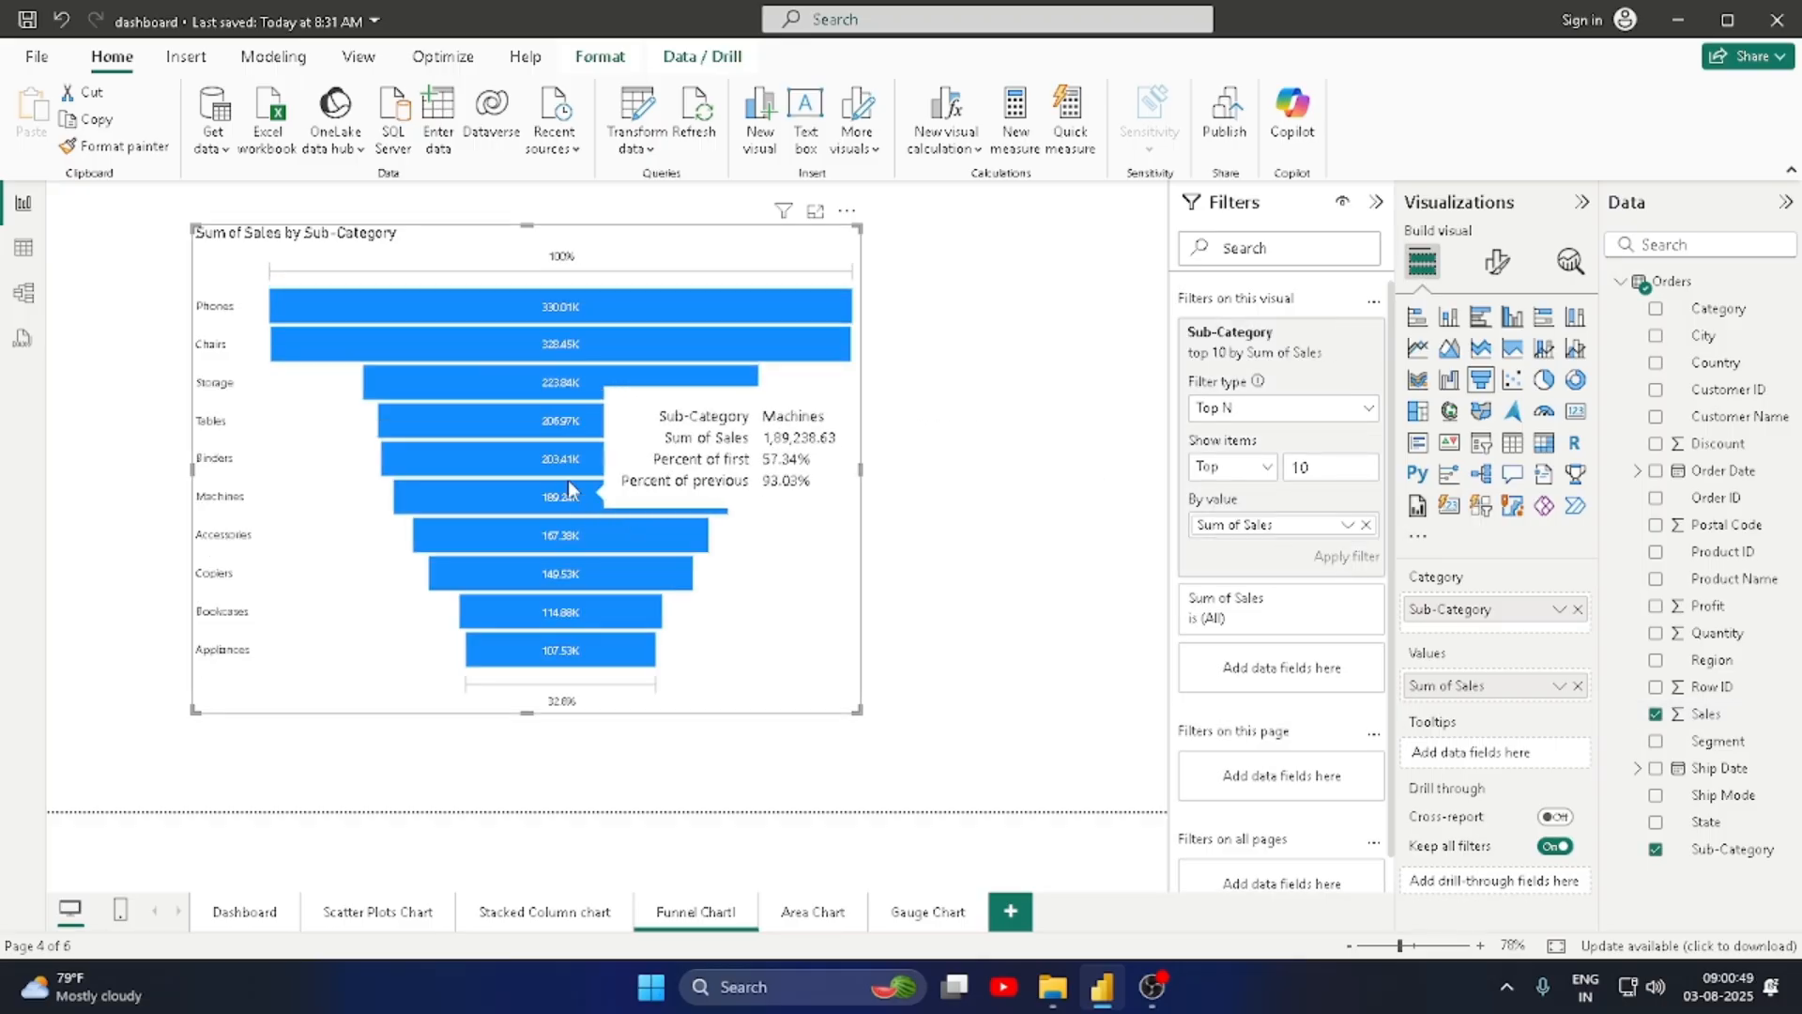
mouse_move(534, 638)
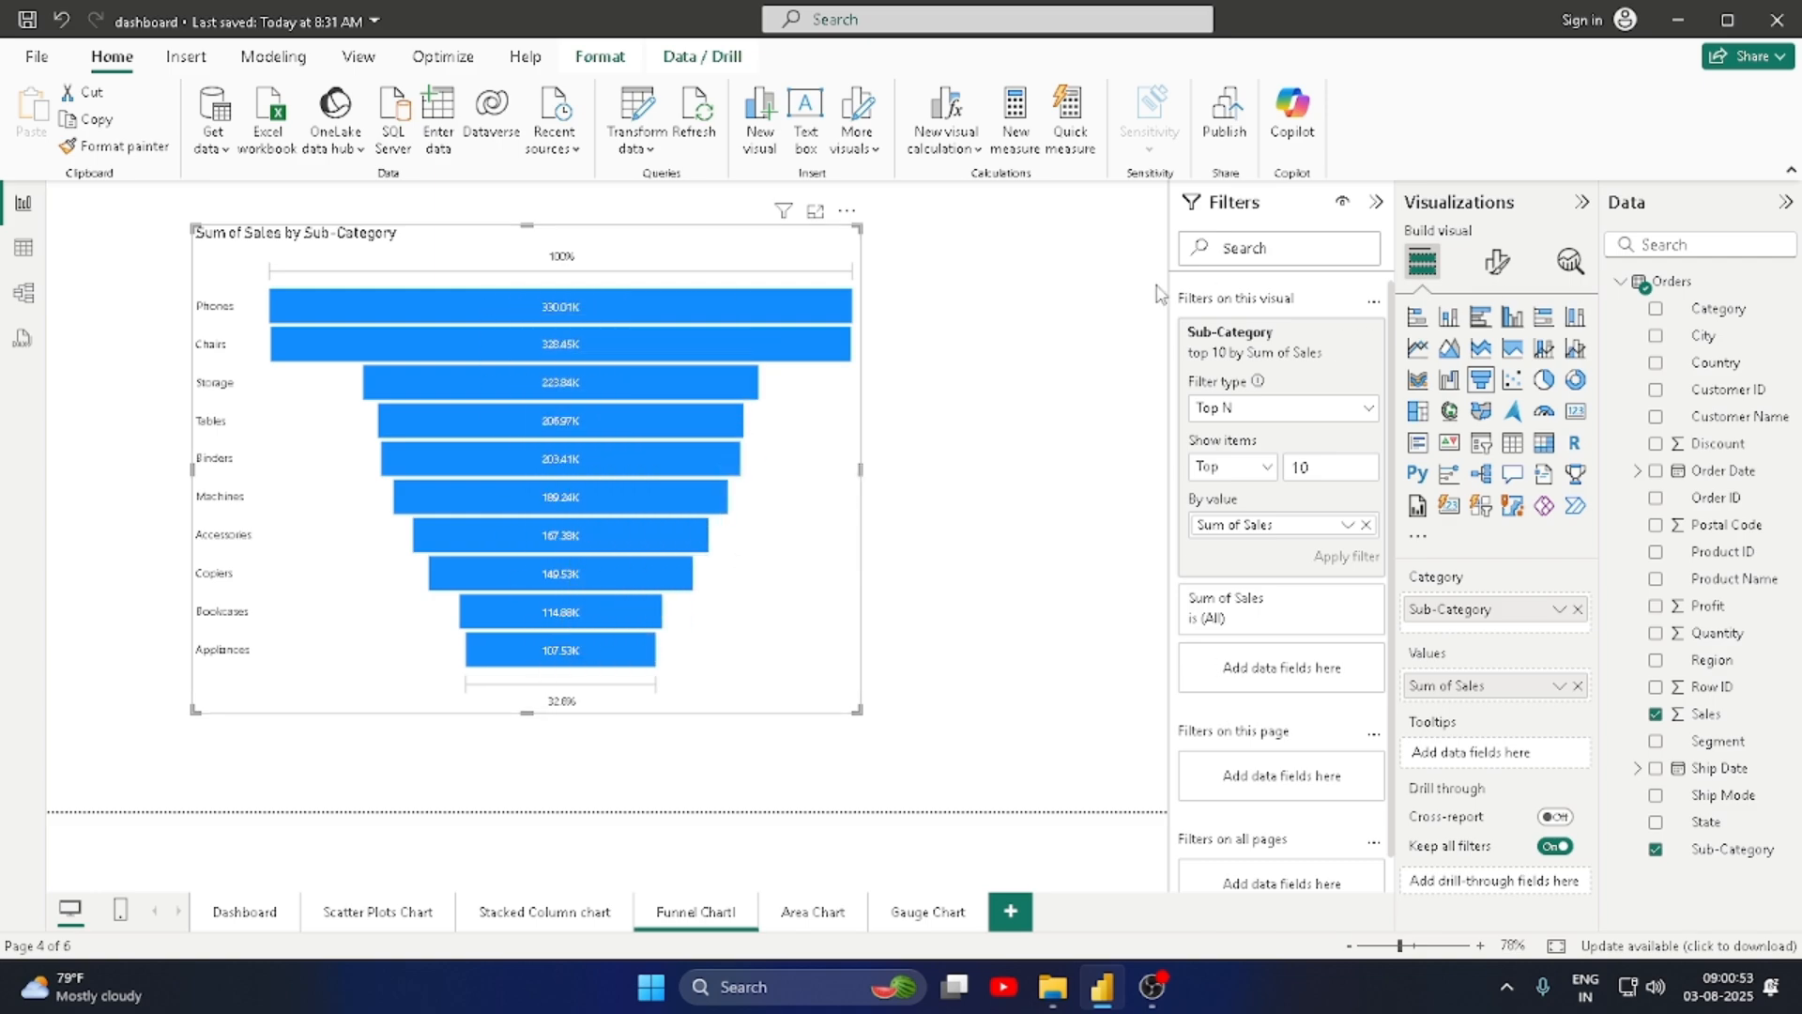
Step: Try adding a background behind the funnel chart's data labels
left_click(1497, 262)
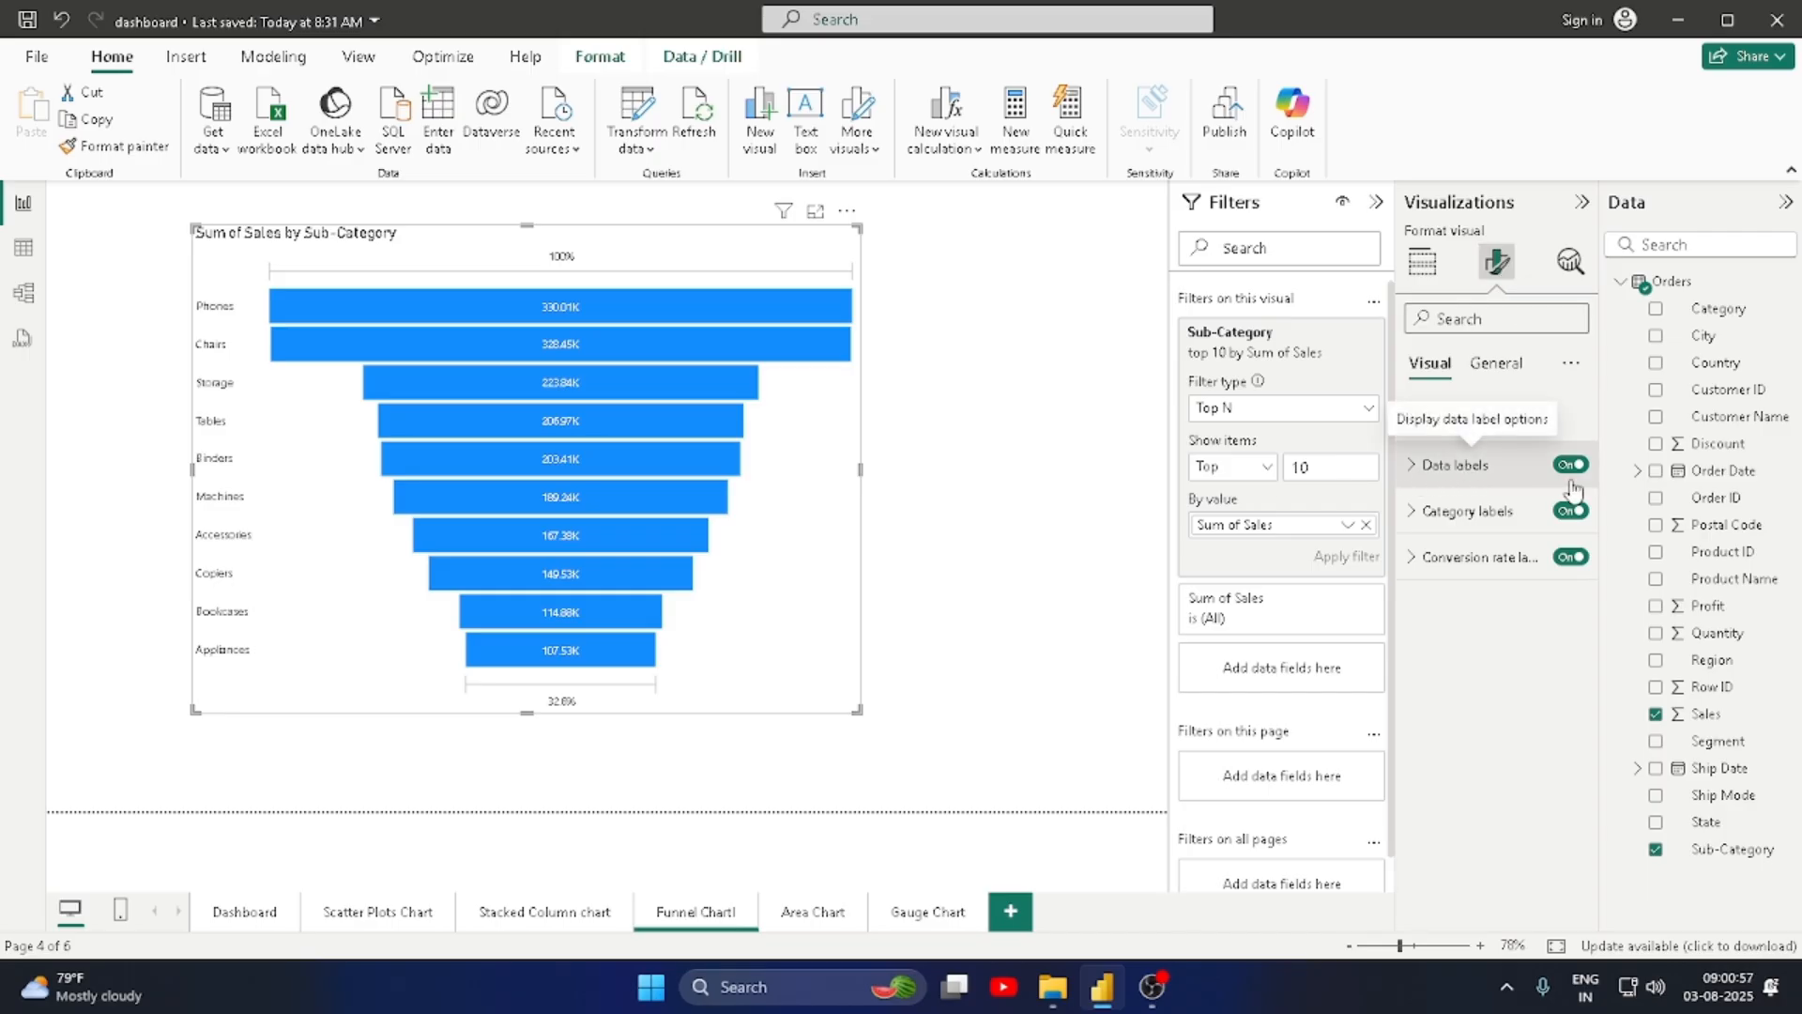
left_click(1419, 464)
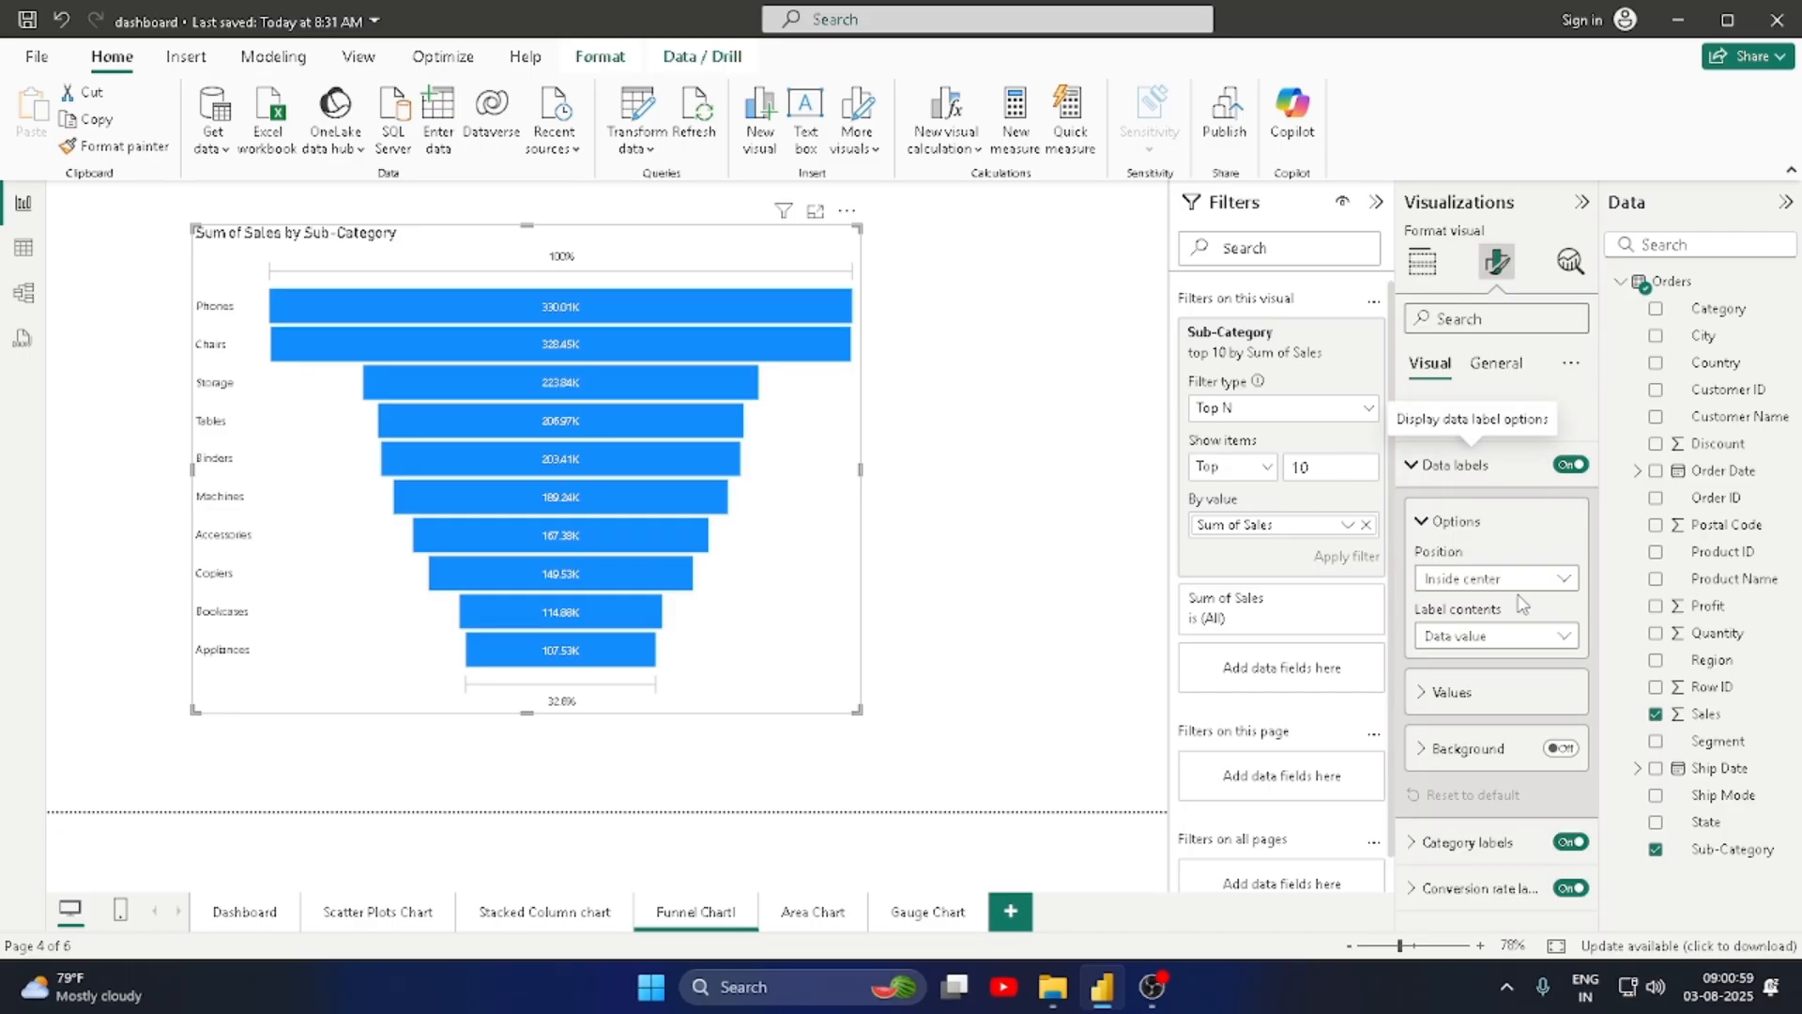
left_click(1558, 749)
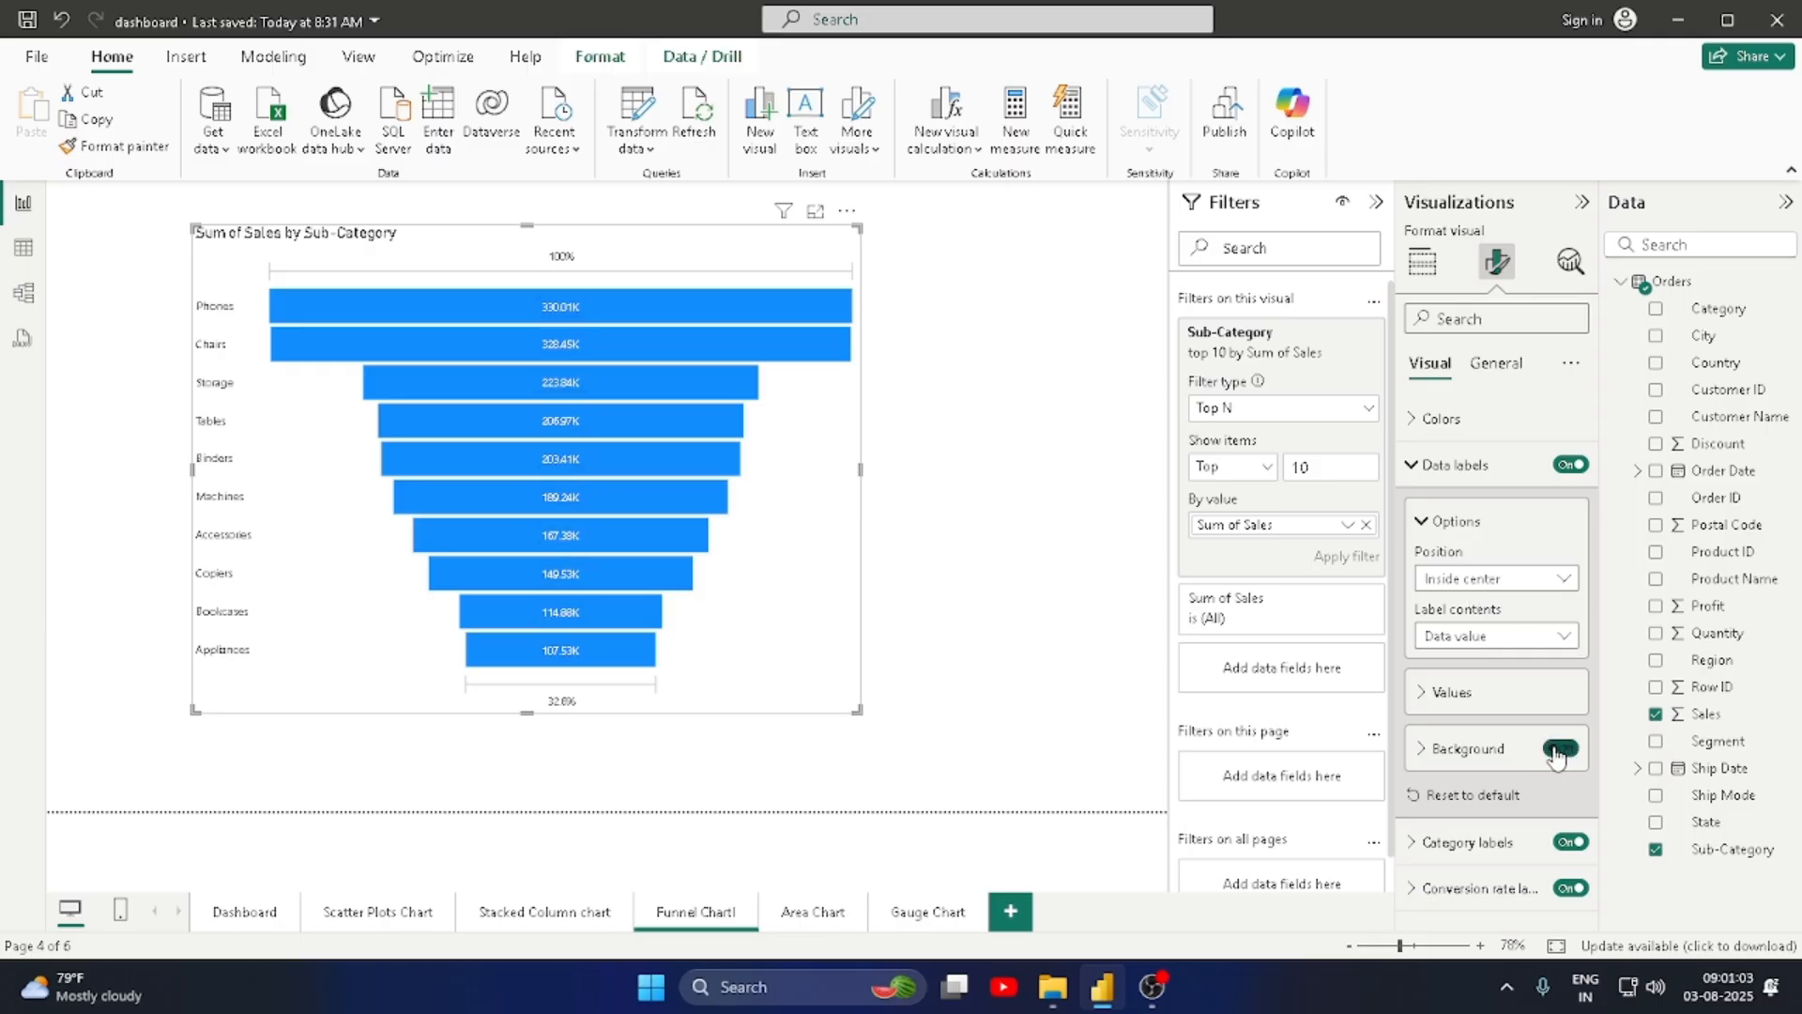
left_click(1558, 749)
Step: Examine the funnel chart's data format settings, including the fields they apply to and the formats offered for Sub-Category
left_click(1494, 366)
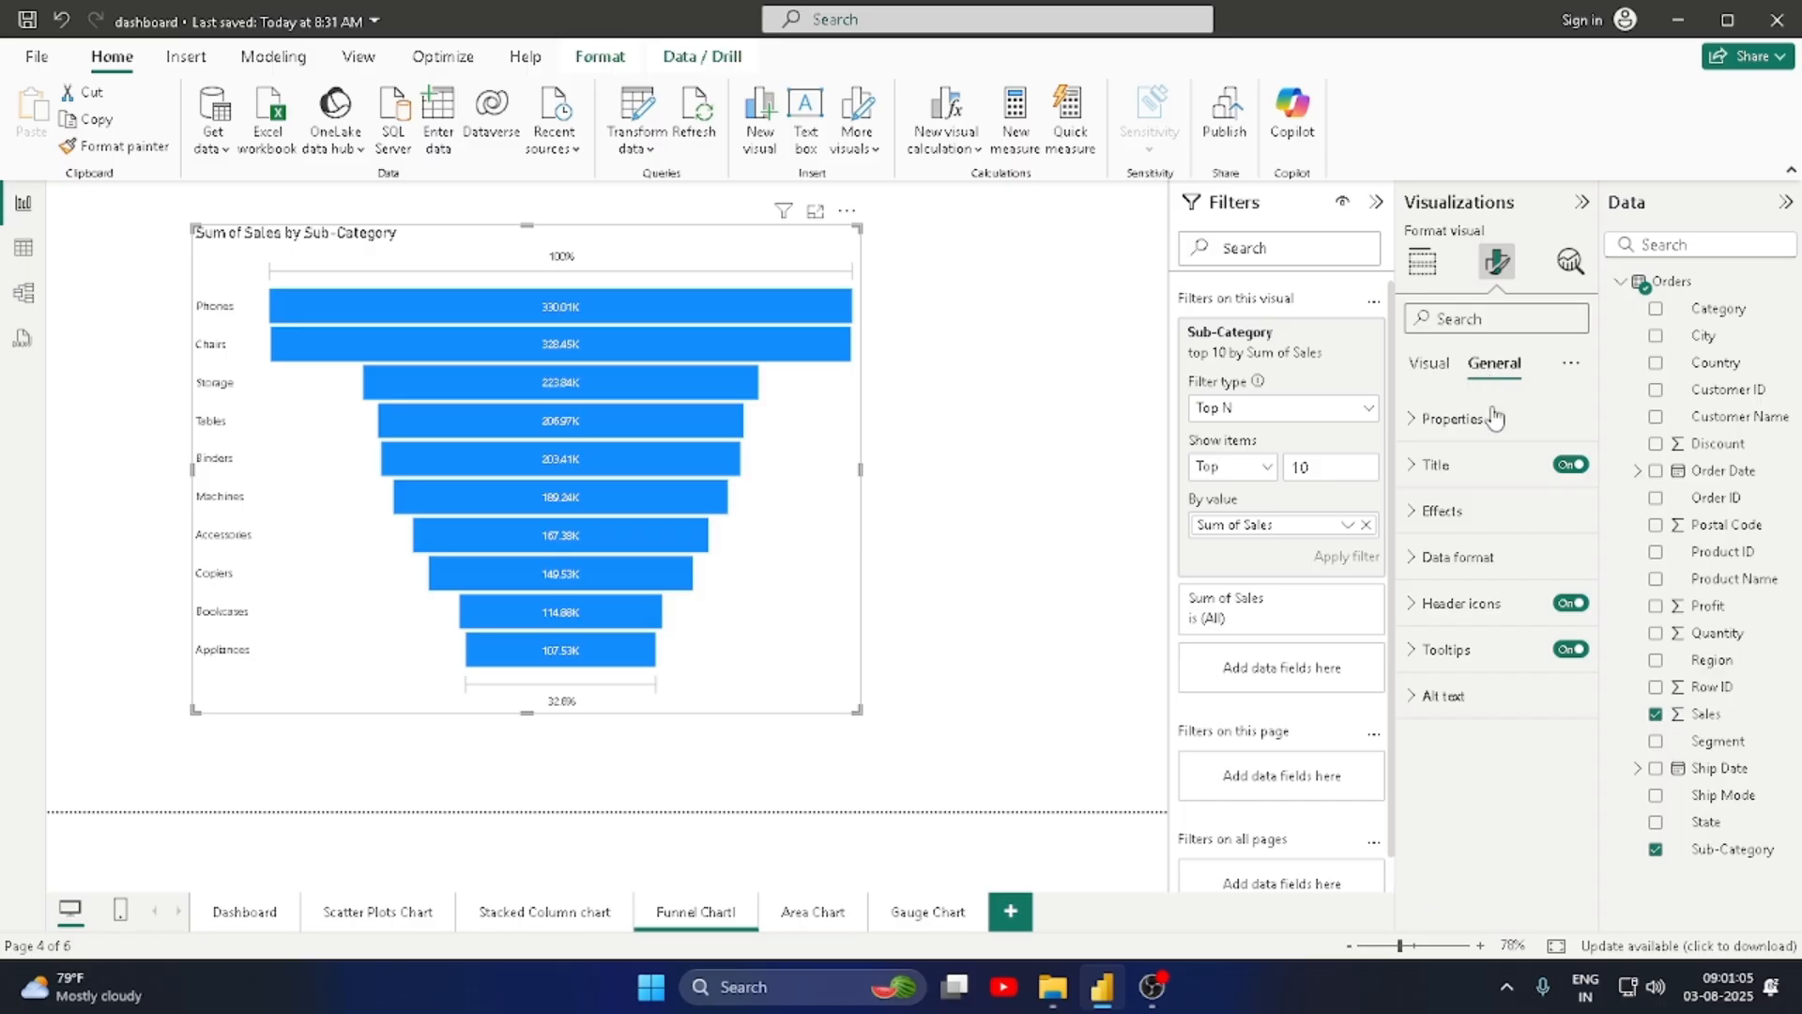
left_click(1417, 559)
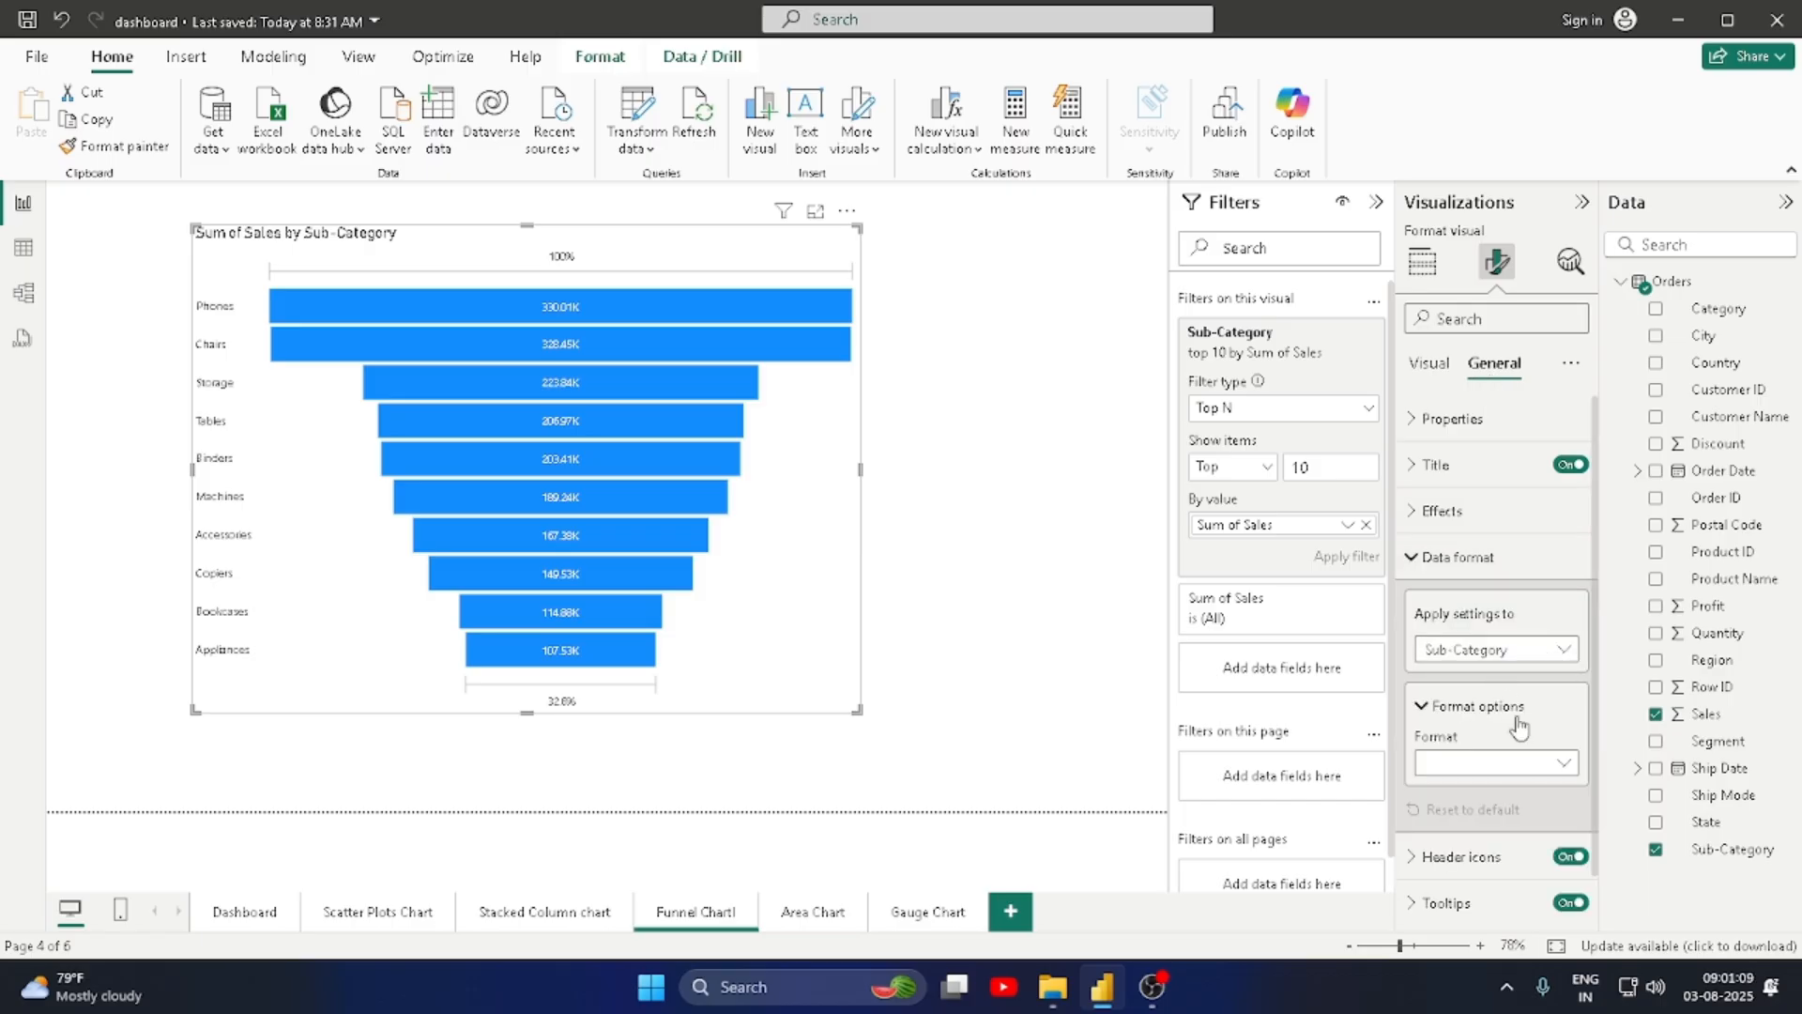
left_click(1559, 652)
left_click(1560, 652)
scroll(1527, 693, "down", 1)
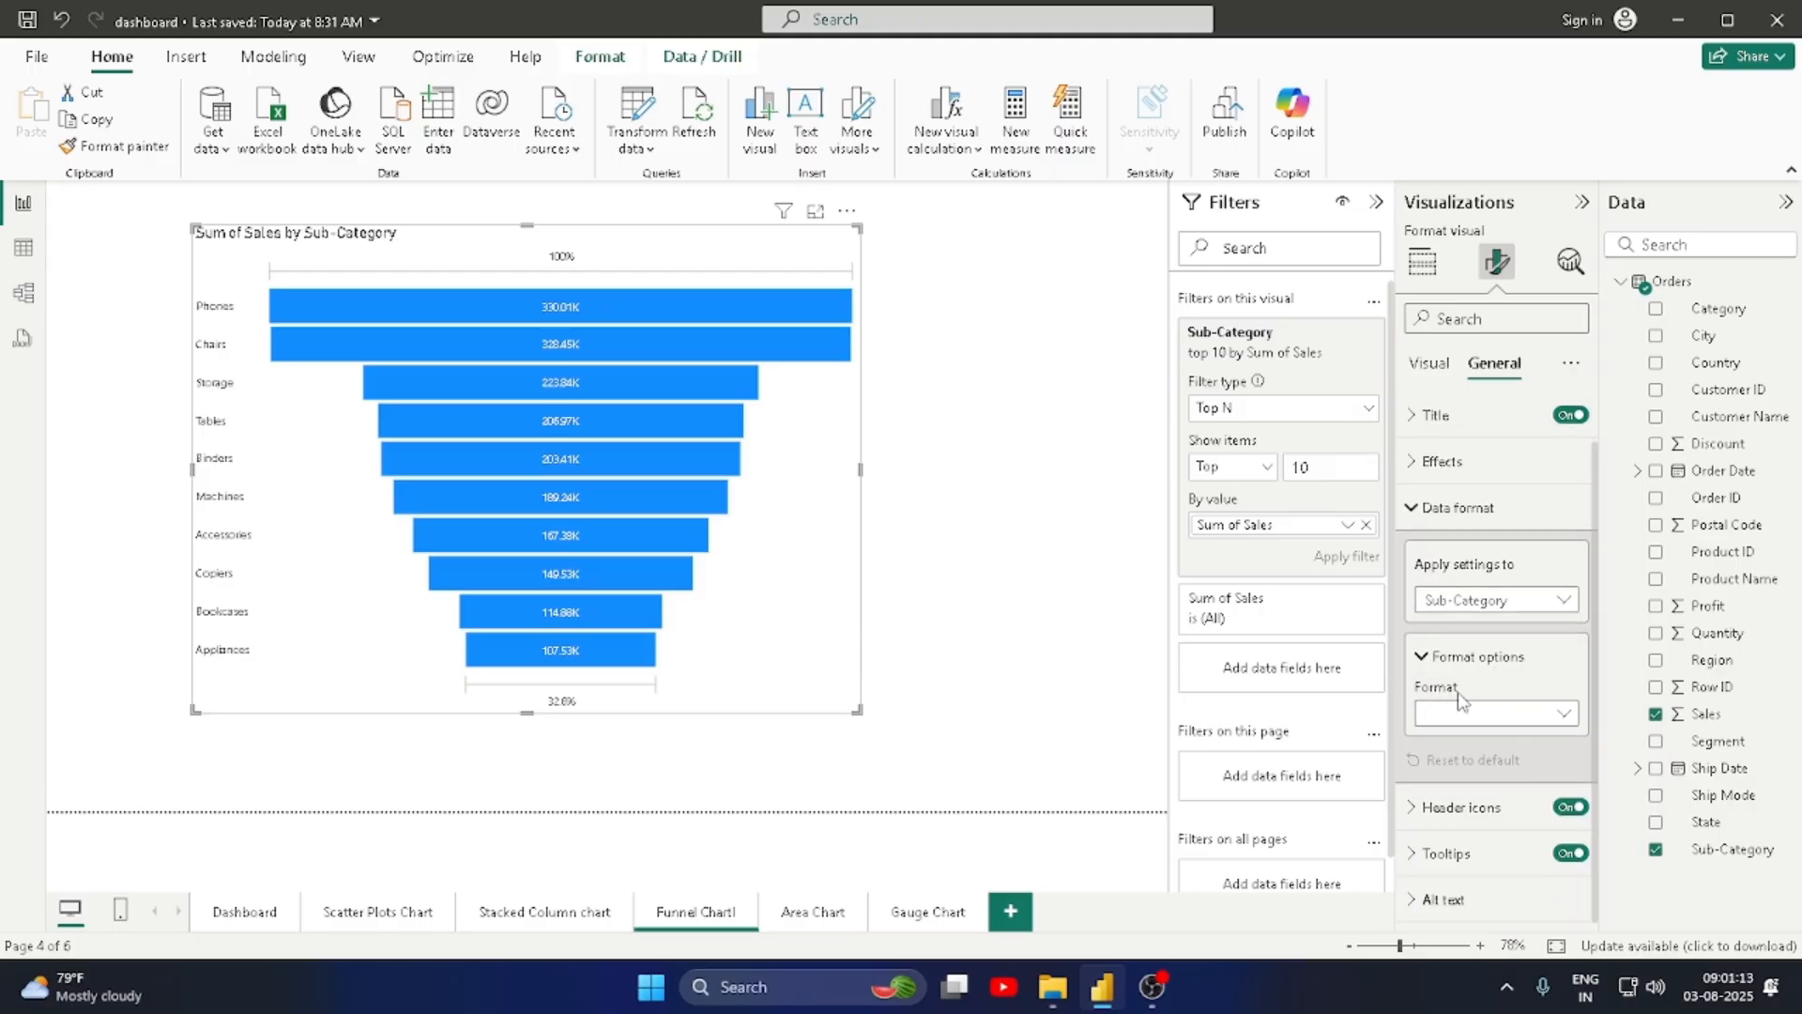
left_click(1545, 718)
left_click(1545, 718)
scroll(1464, 648, "up", 1)
left_click(1408, 554)
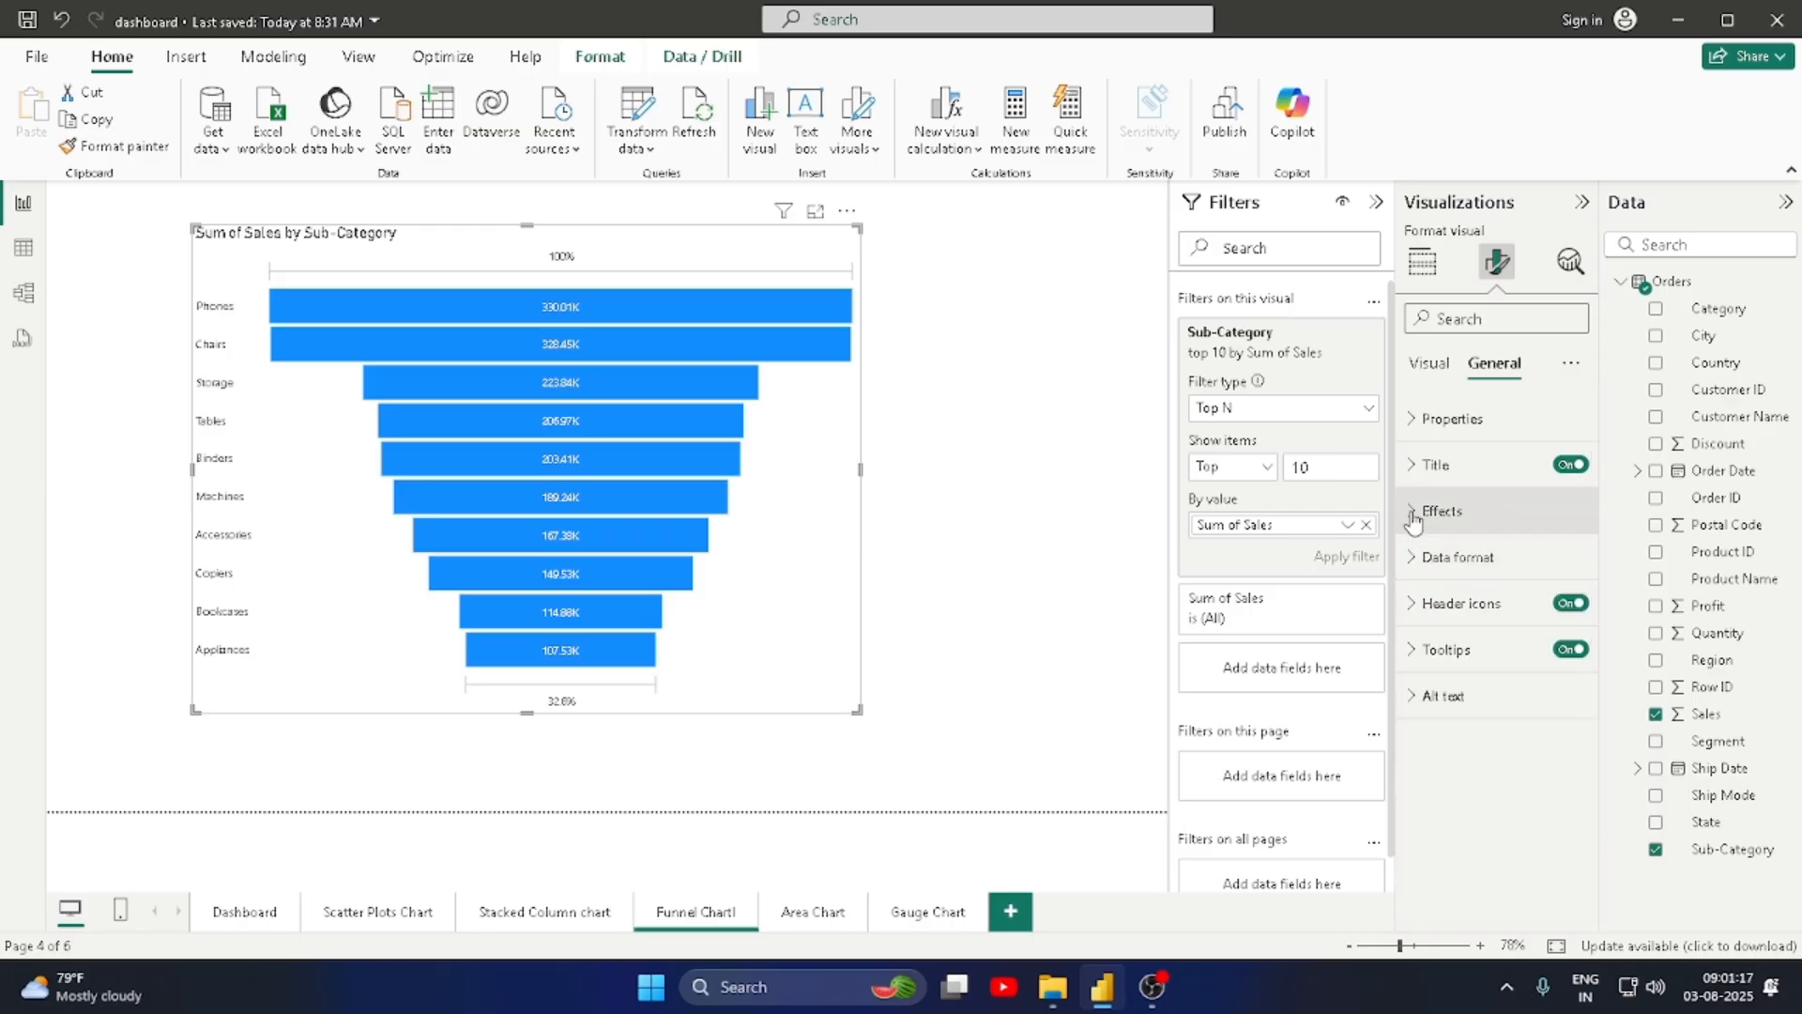
Step: Set the funnel chart's background color to light orange
left_click(1430, 509)
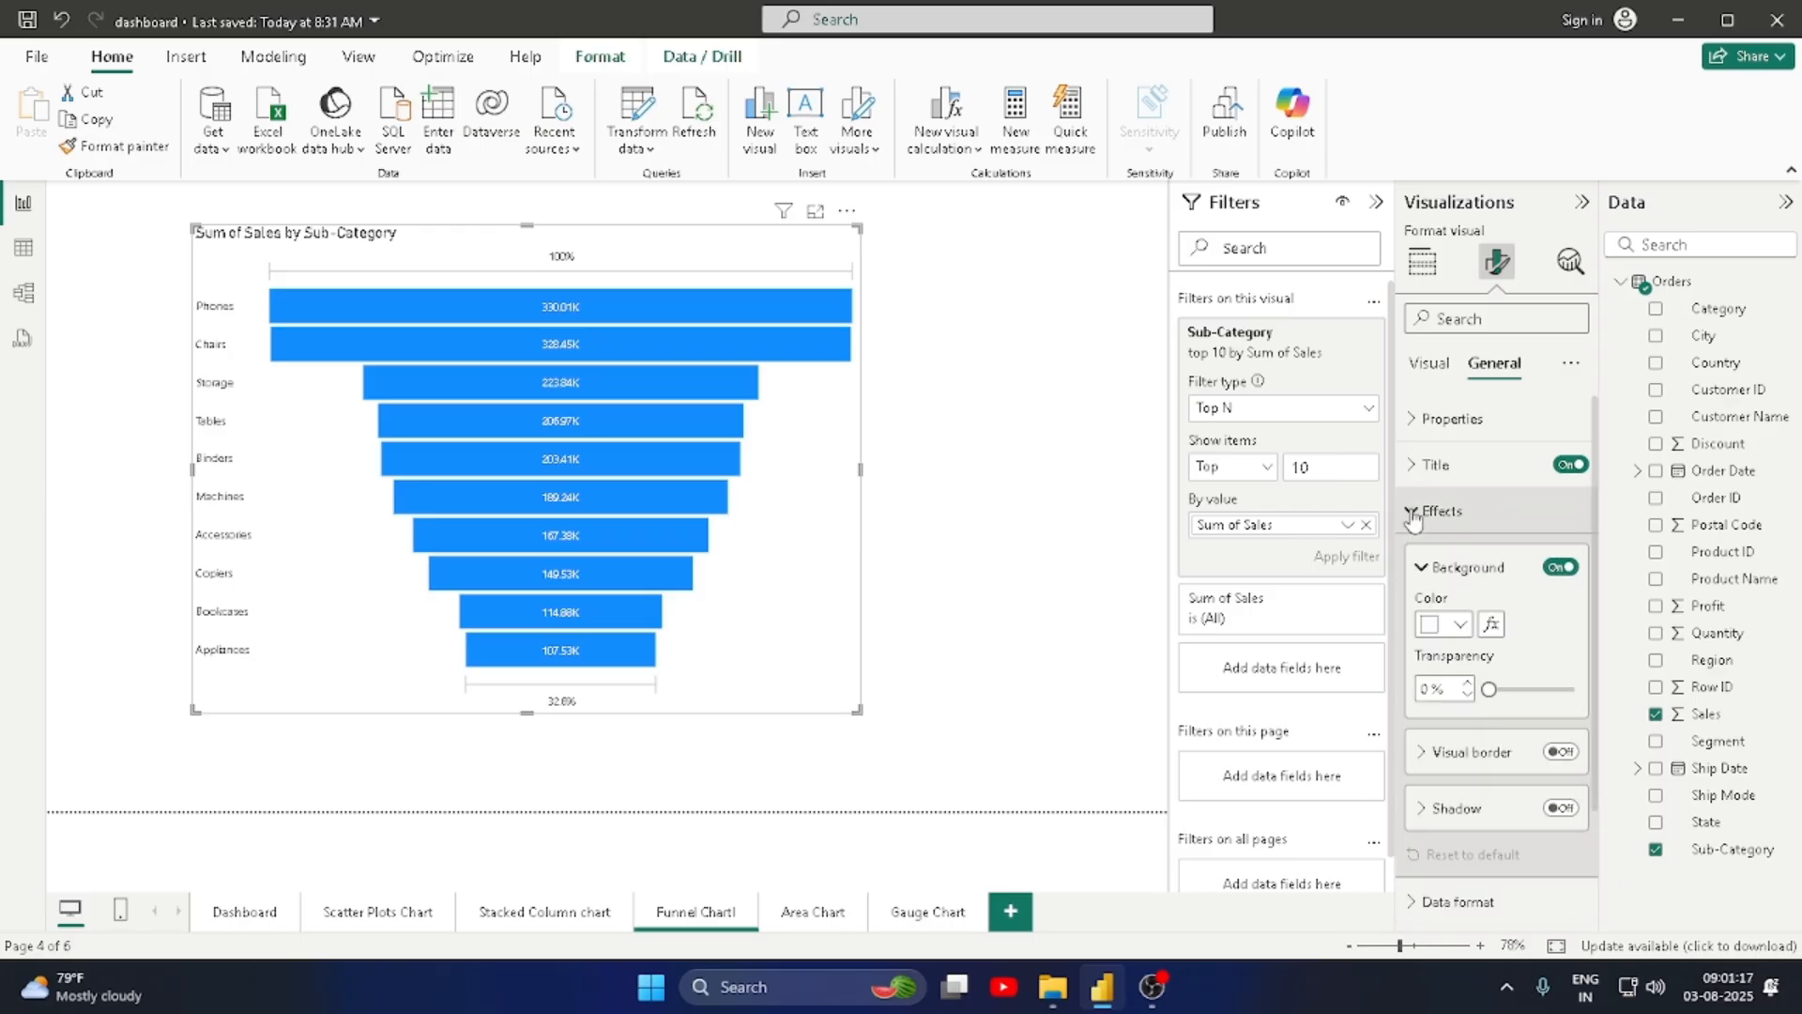
left_click(1459, 625)
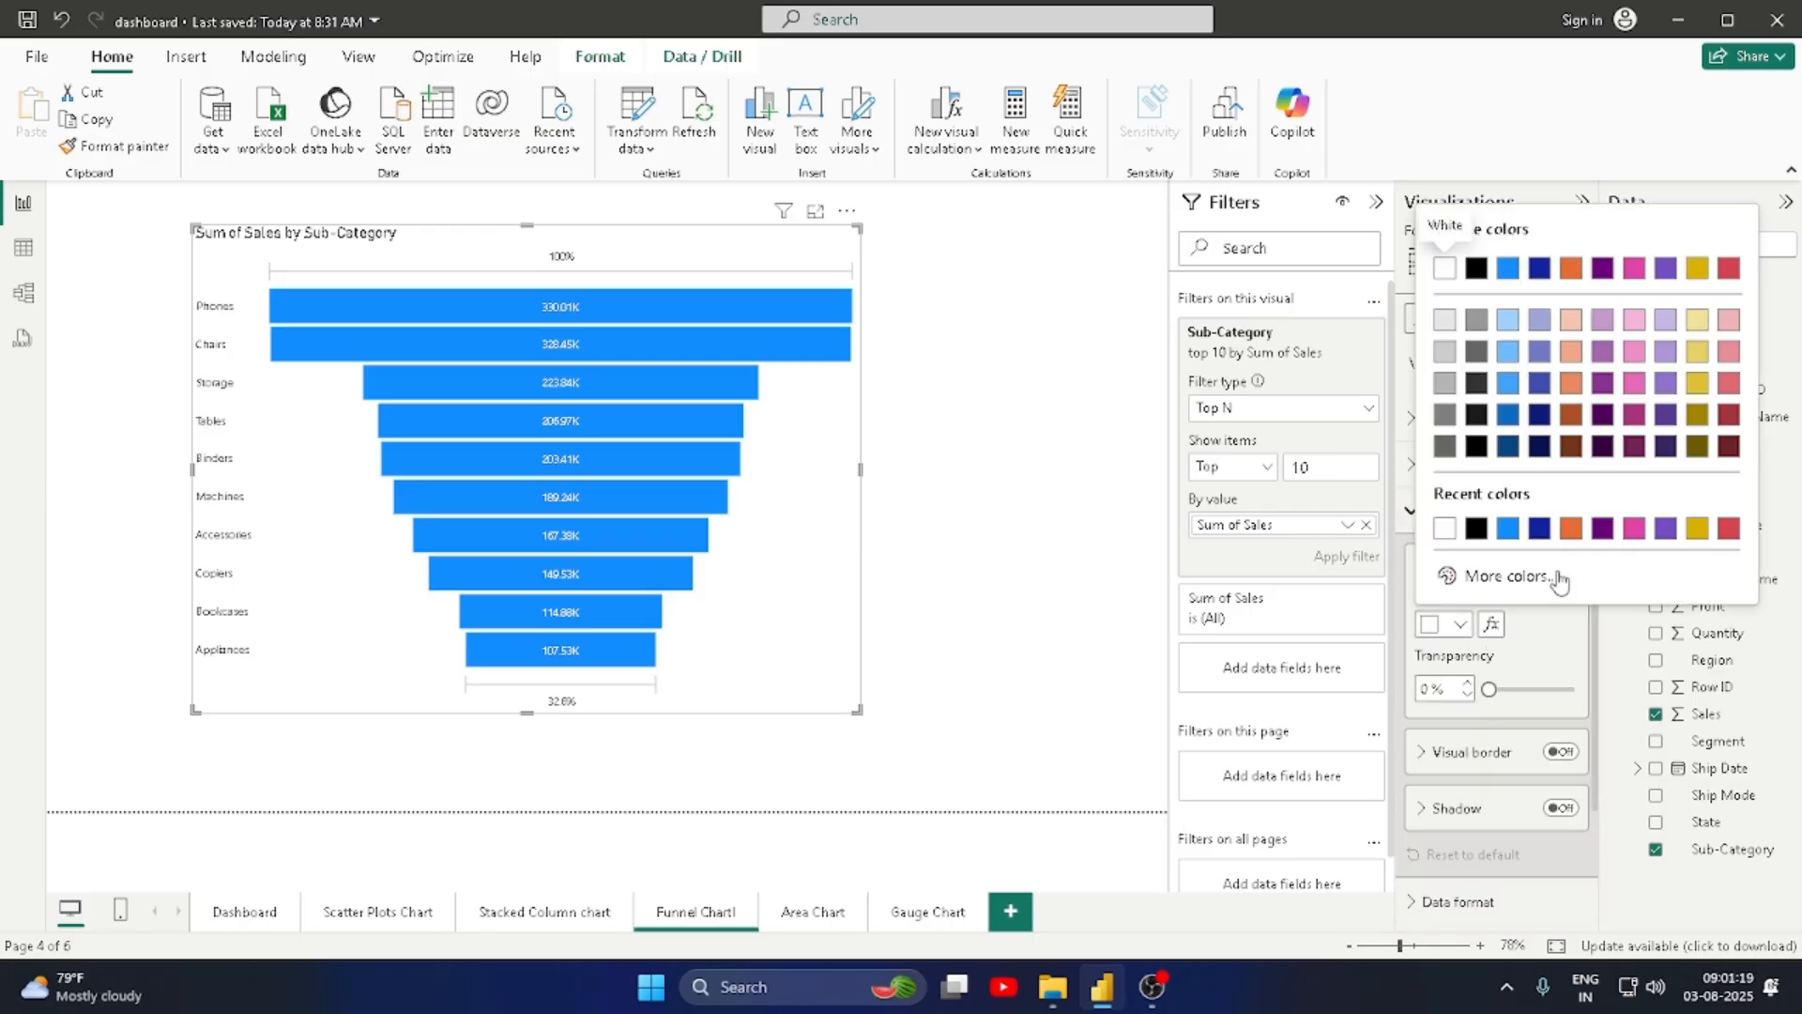
left_click(1571, 322)
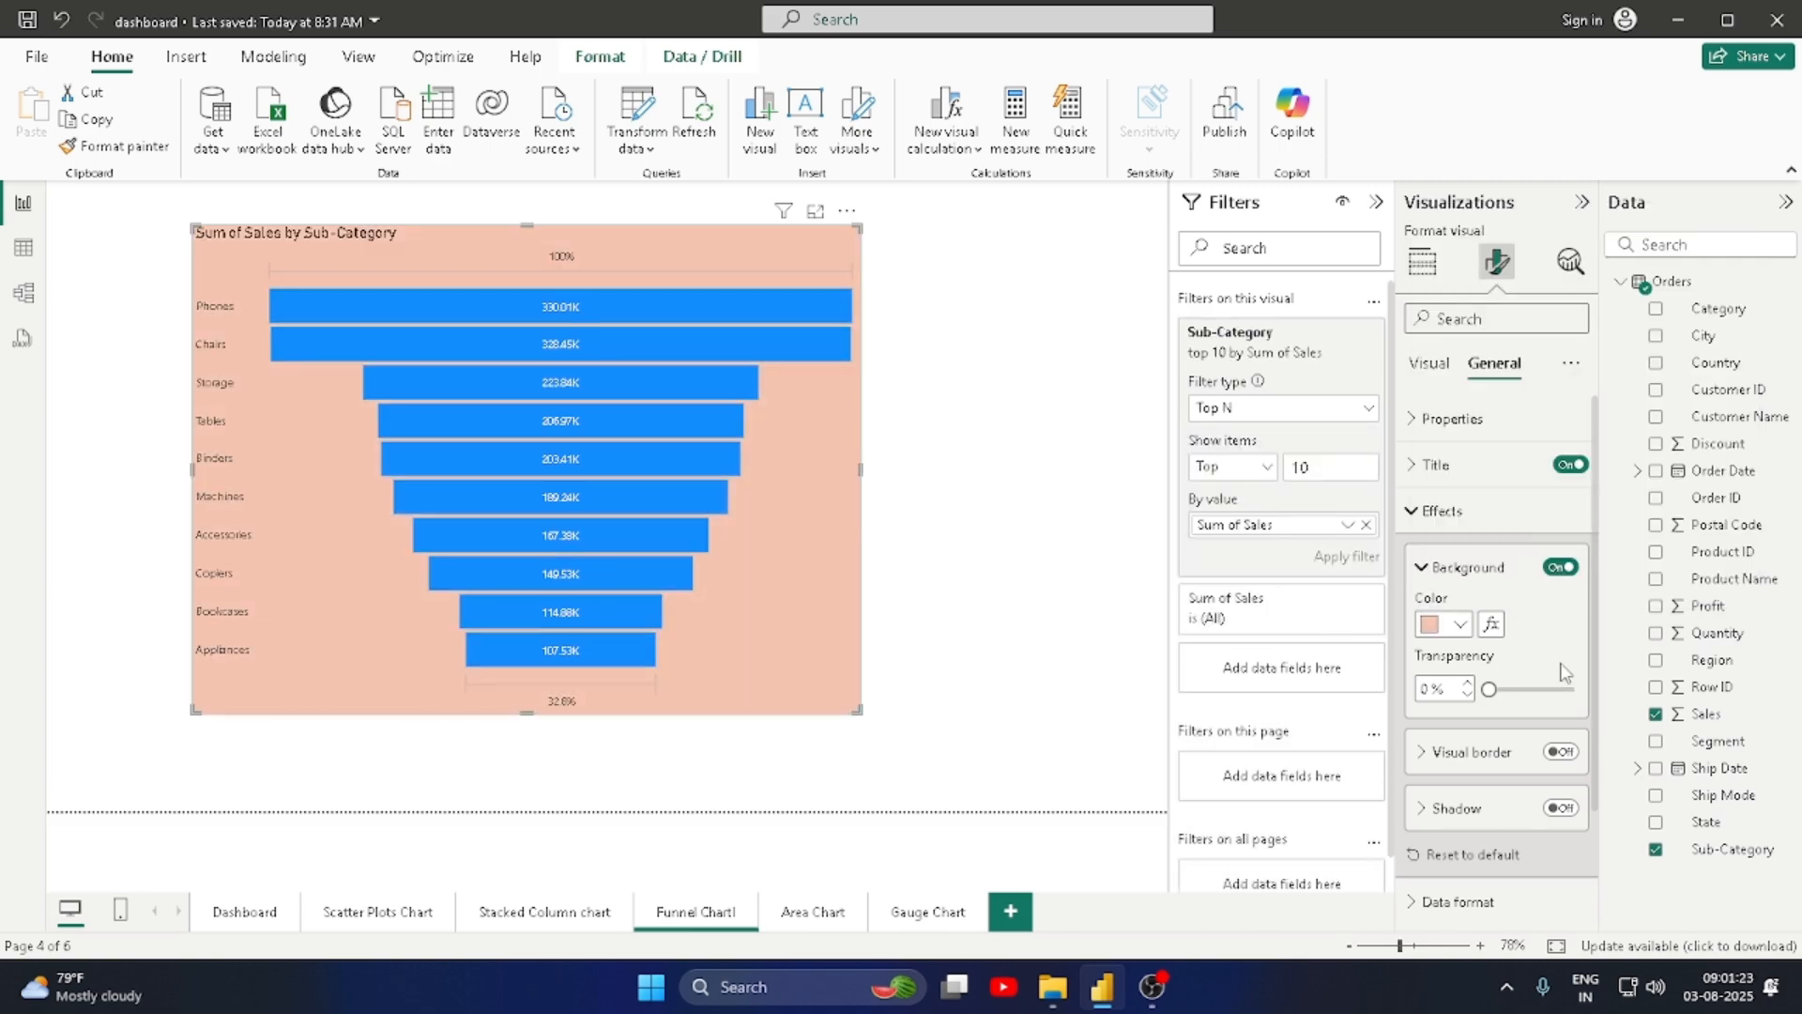
Step: Turn on the funnel chart's visual border with 23 px rounded corners and a 4 px width
left_click(1421, 756)
left_click(1559, 755)
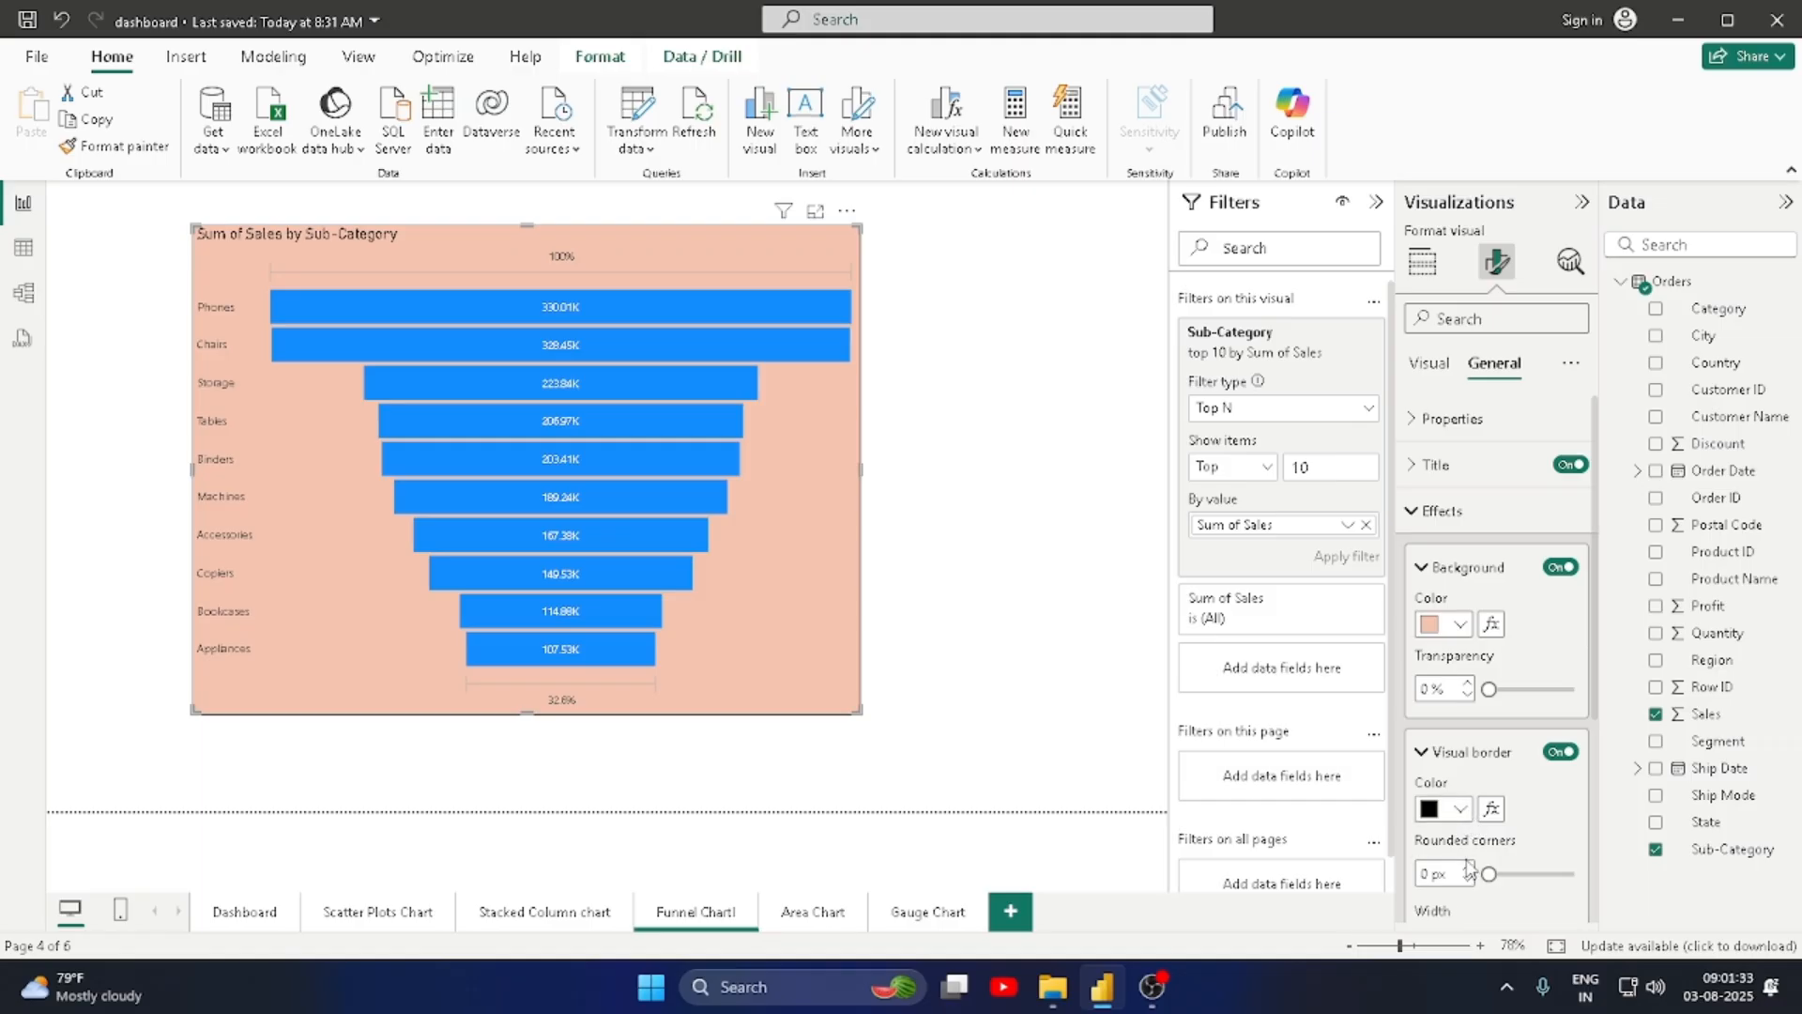
left_click_drag(1488, 874, 1525, 871)
scroll(1520, 871, "down", 1)
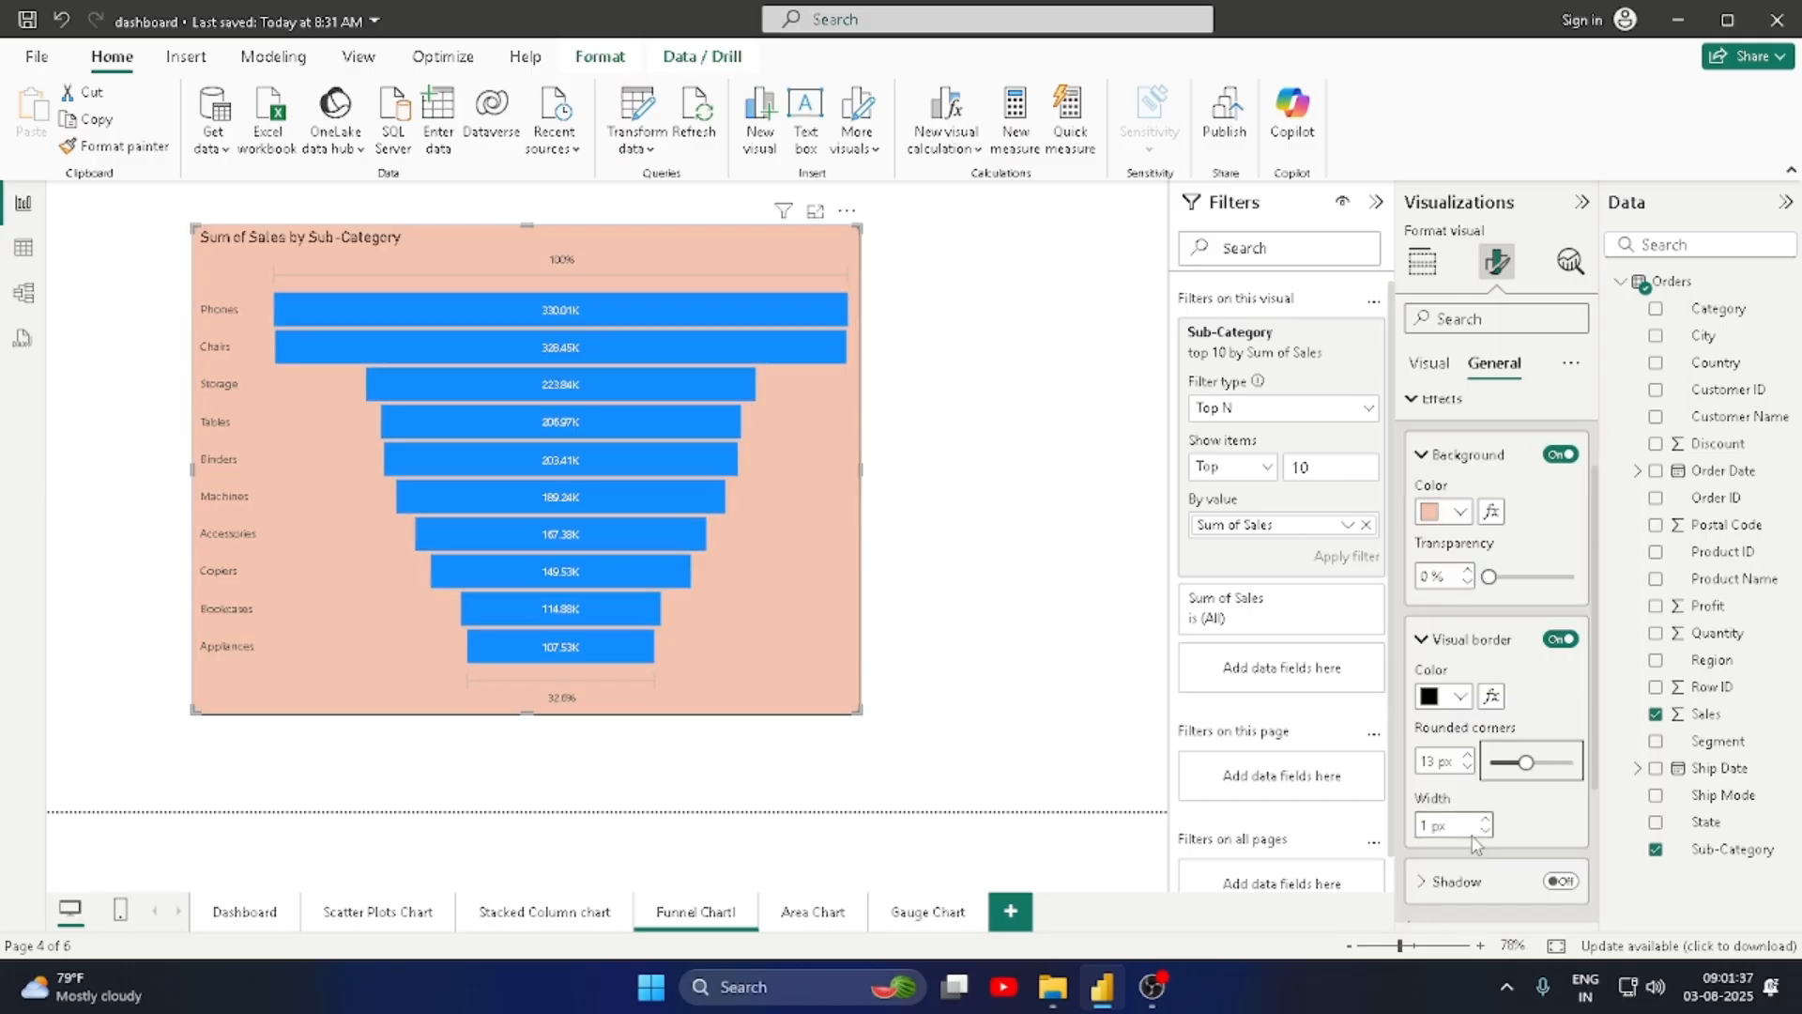
left_click(1487, 822)
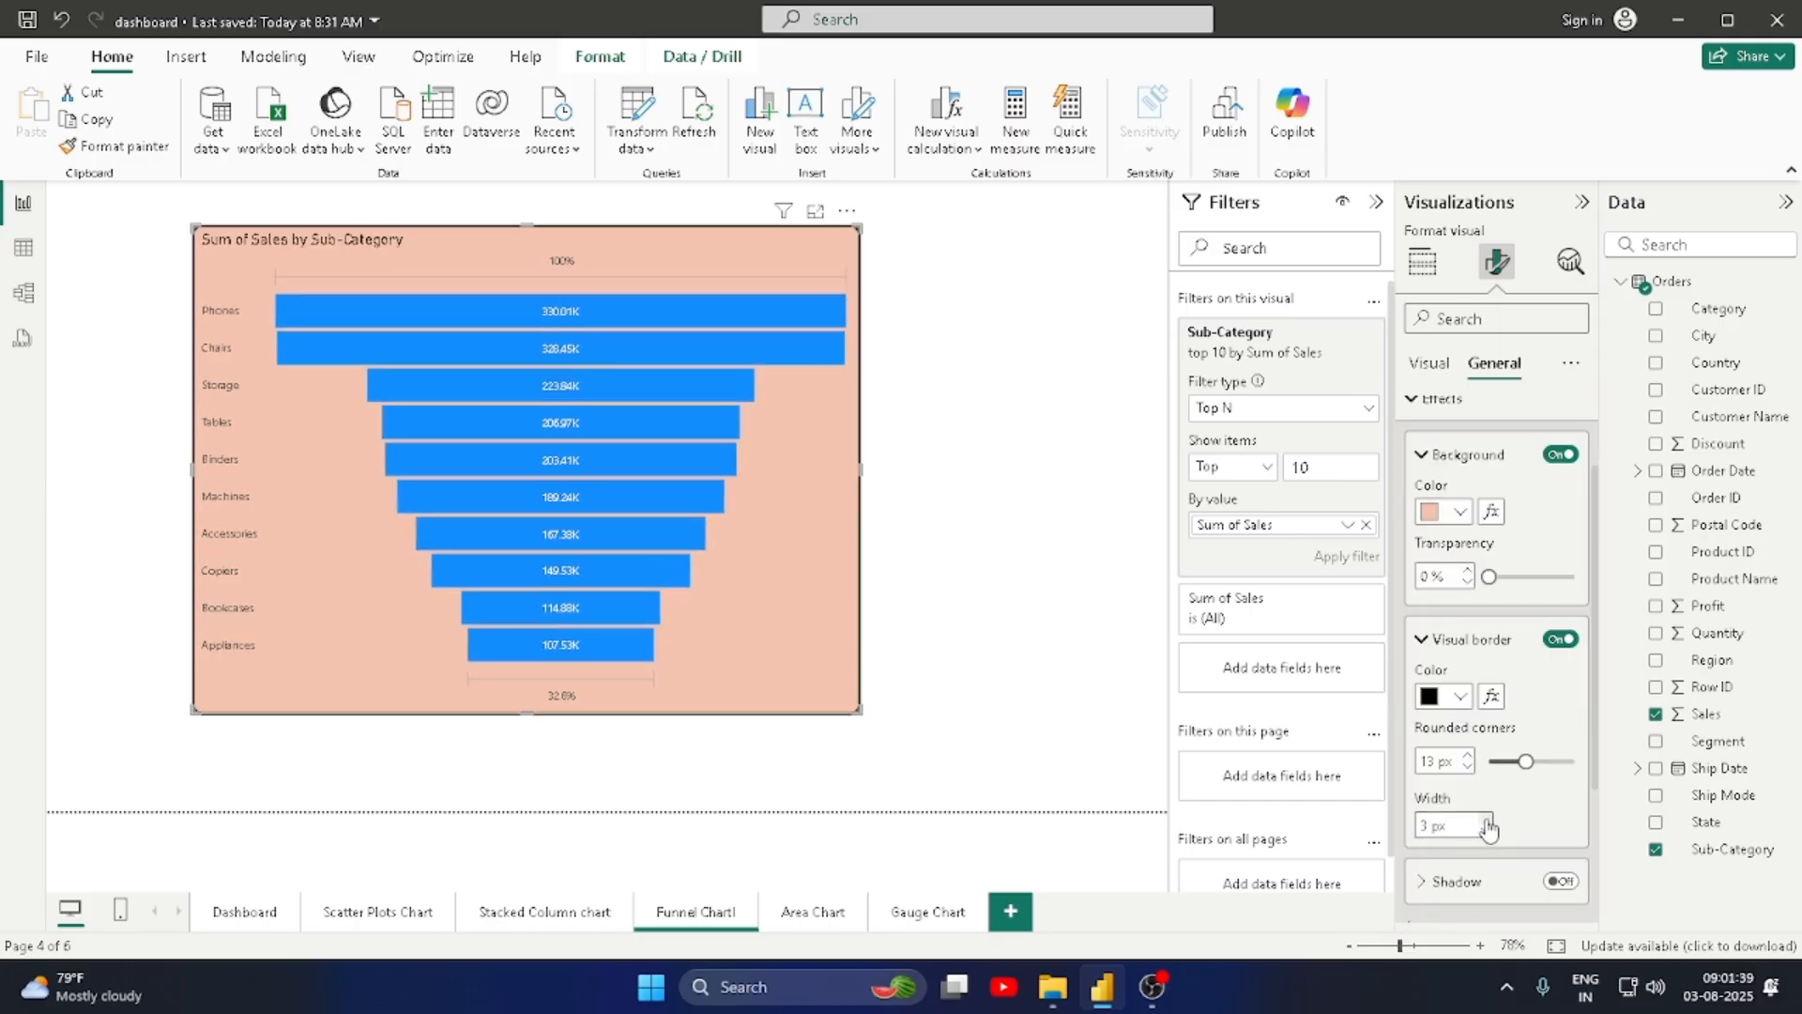
left_click(1486, 819)
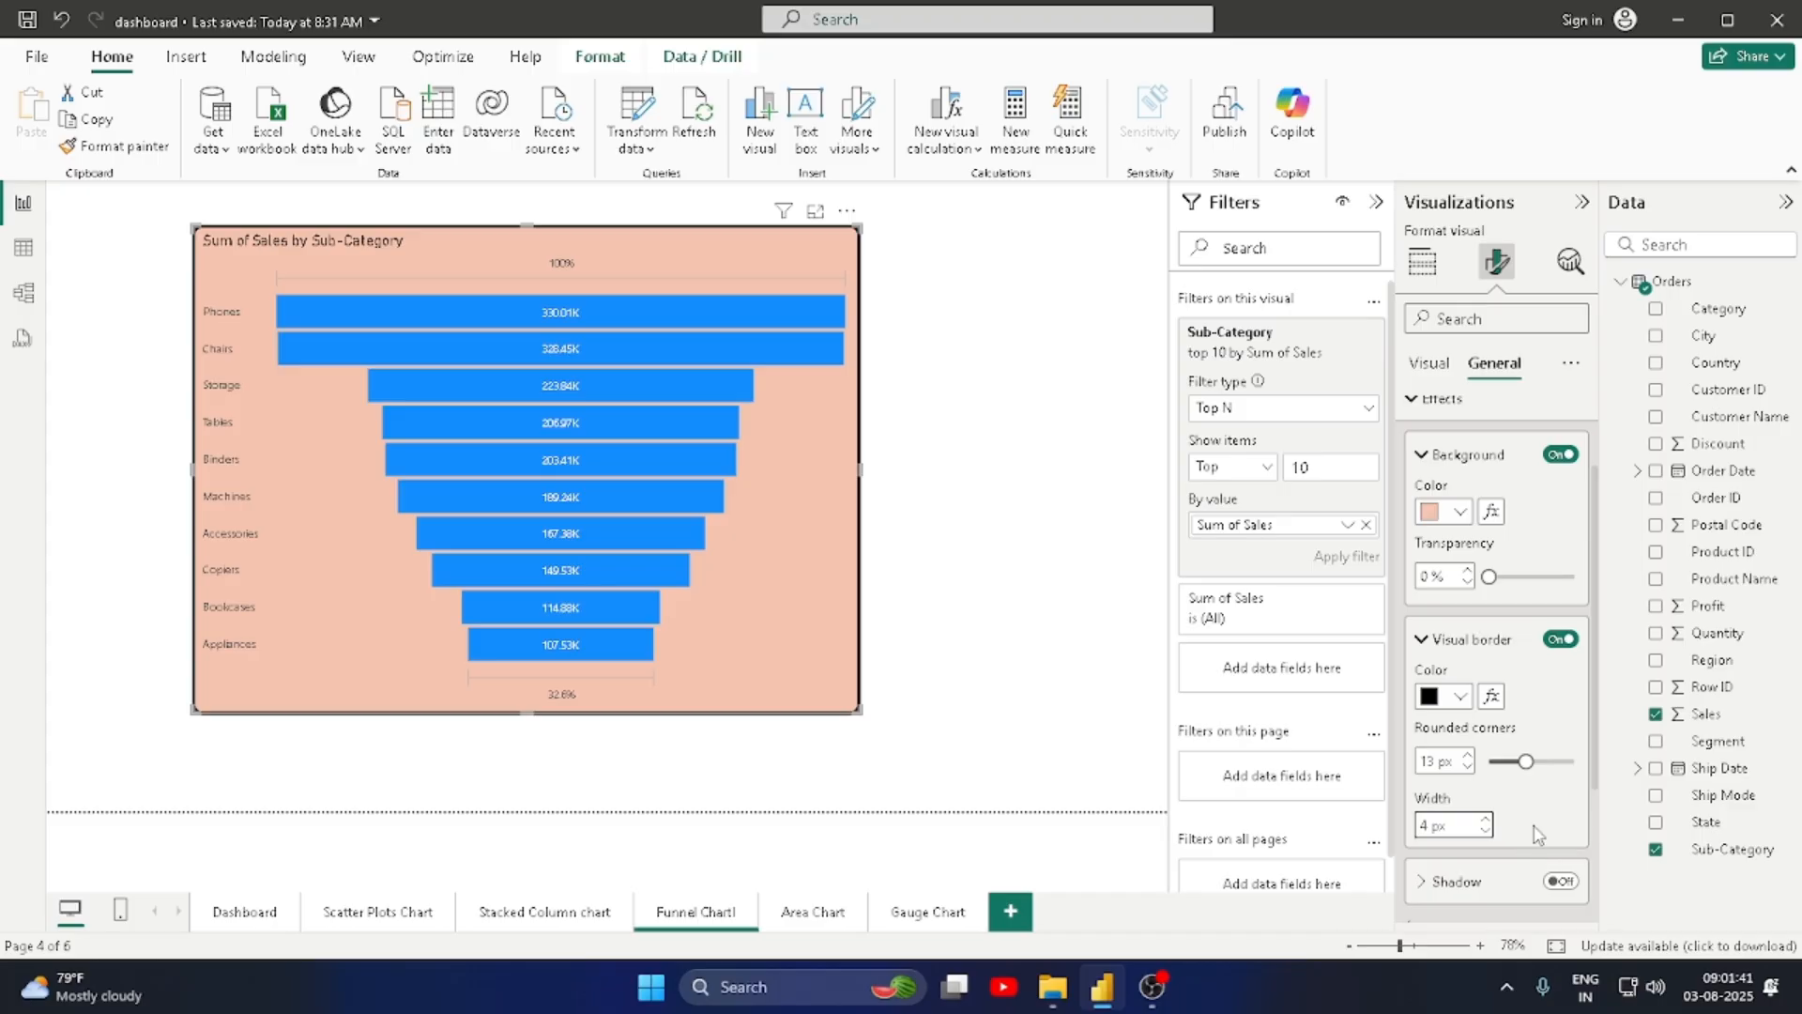
mouse_move(1525, 761)
left_mouse_down()
mouse_move(1555, 760)
mouse_move(1528, 758)
left_mouse_up()
left_click_drag(1540, 758, 1553, 760)
scroll(1461, 570, "up", 2)
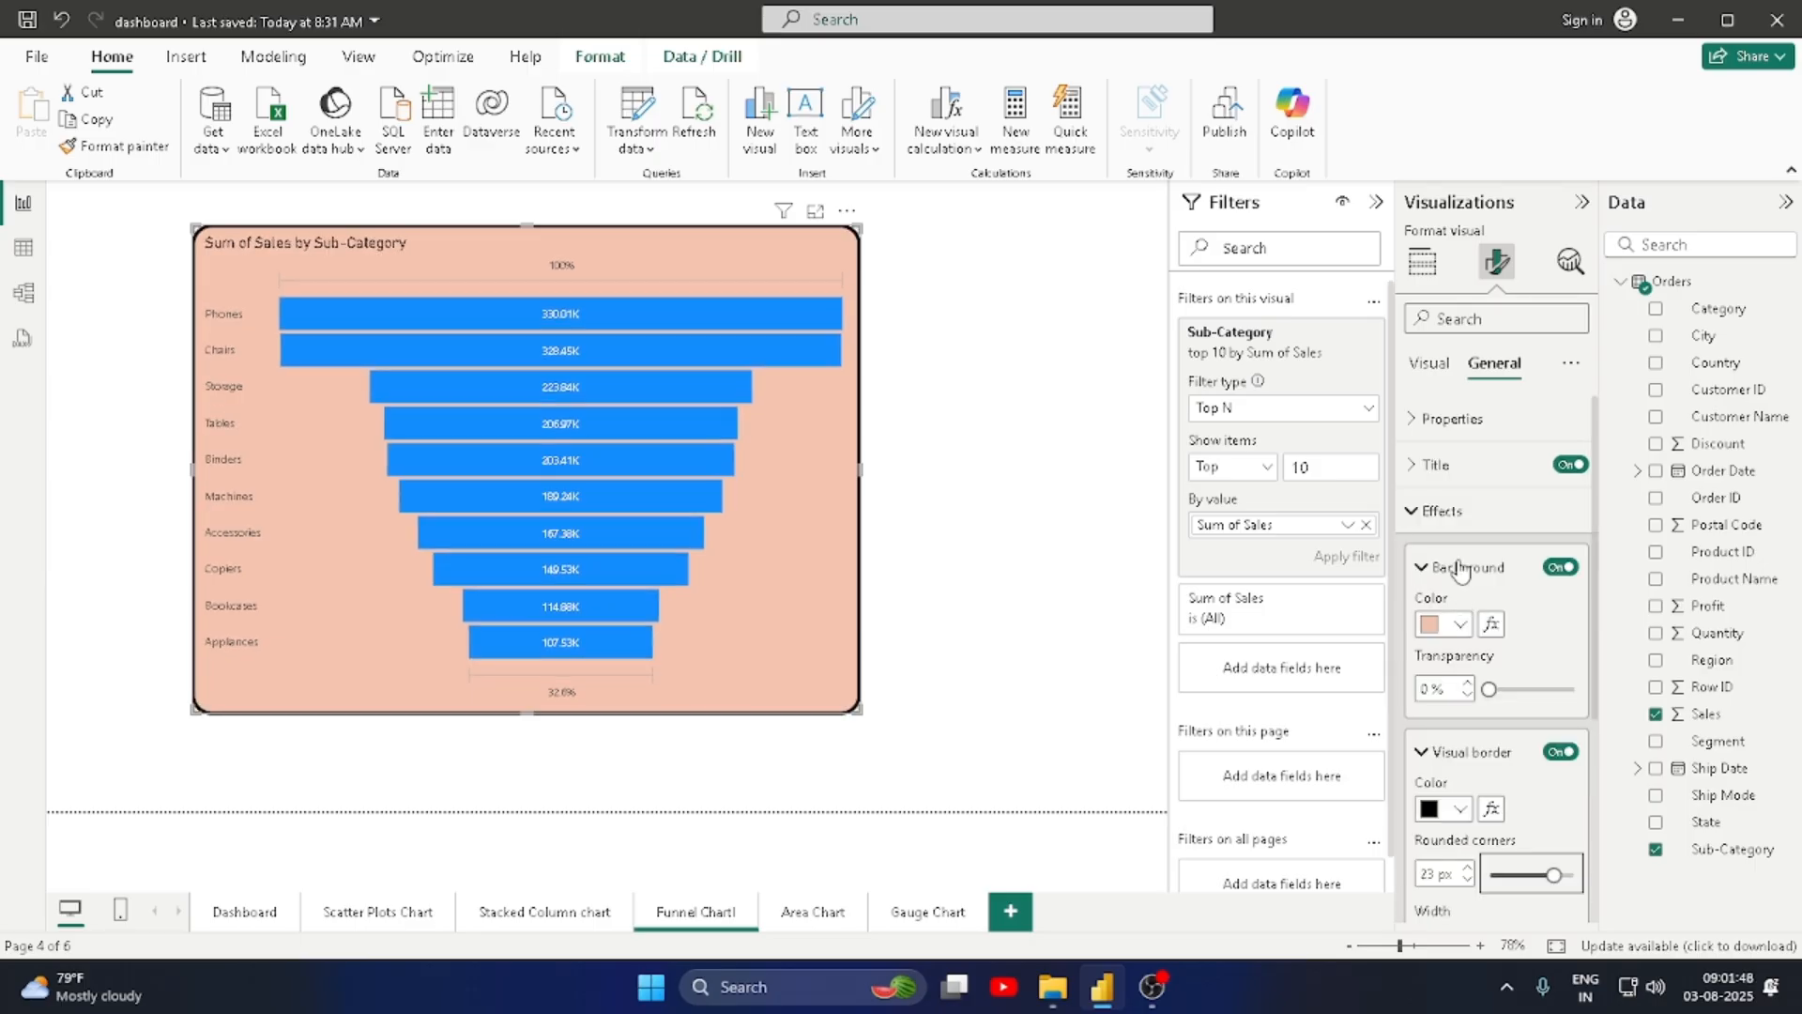
left_click(1411, 512)
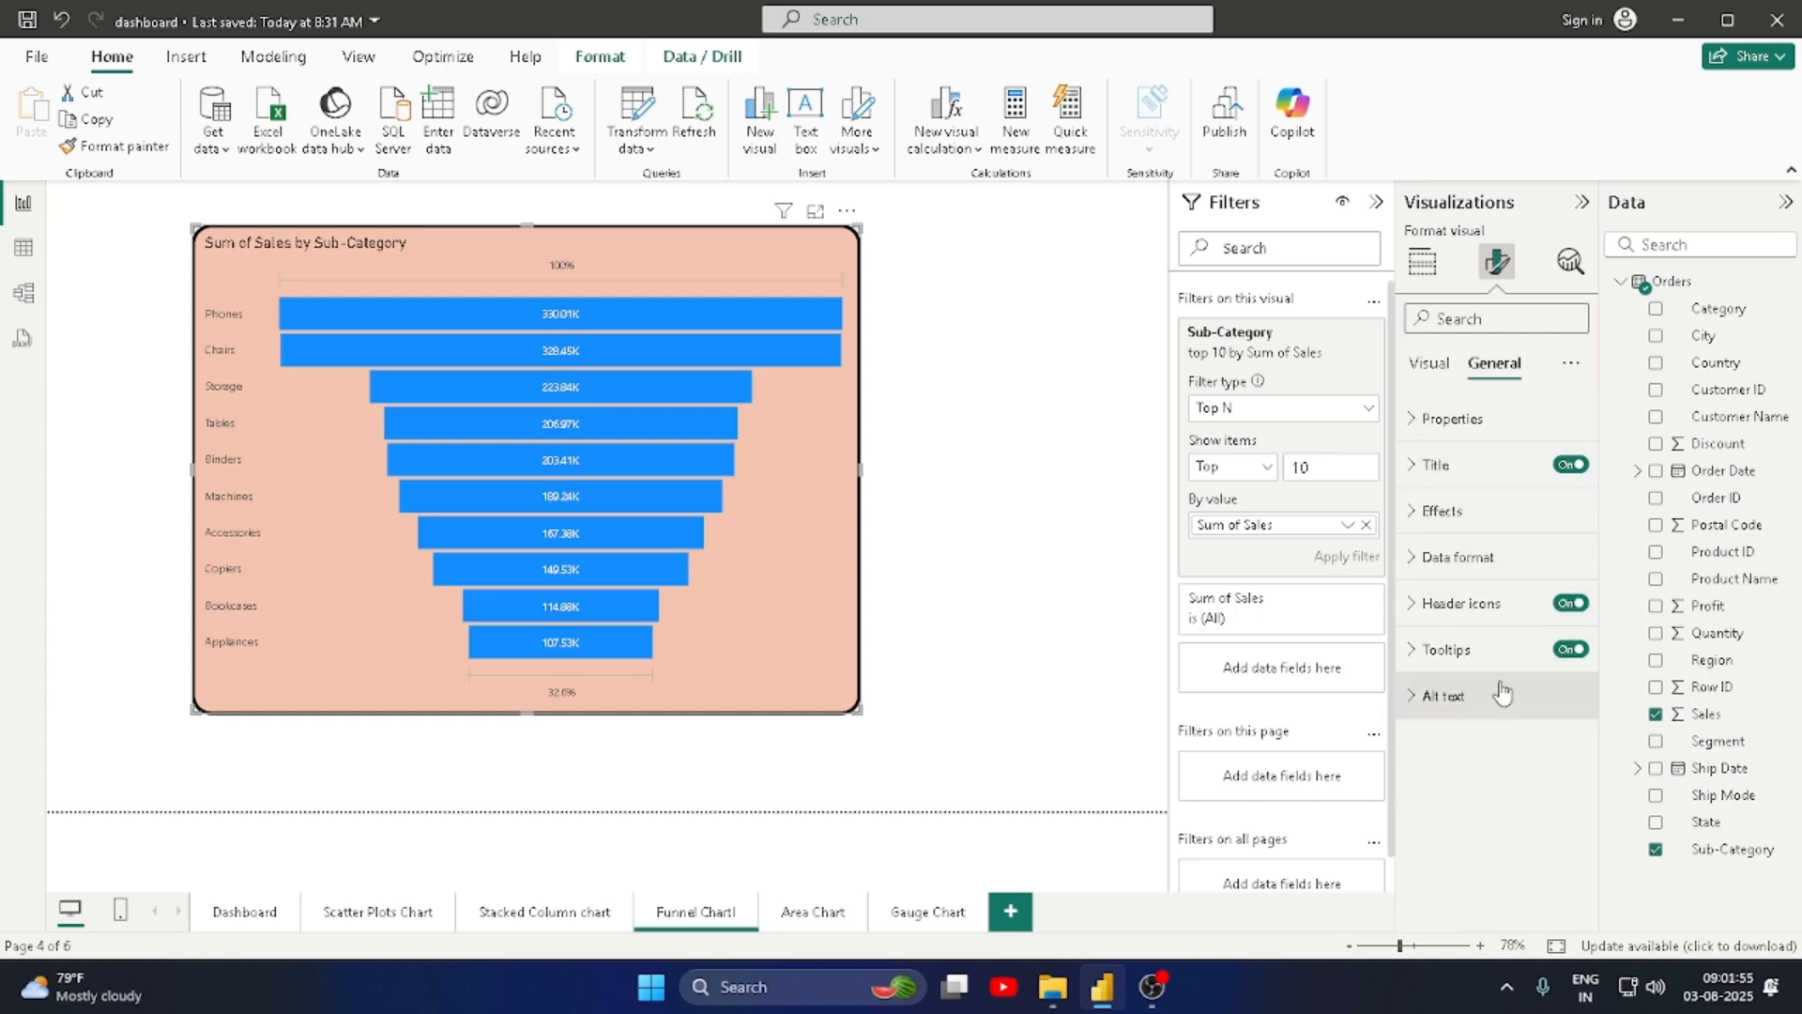
left_click(1411, 564)
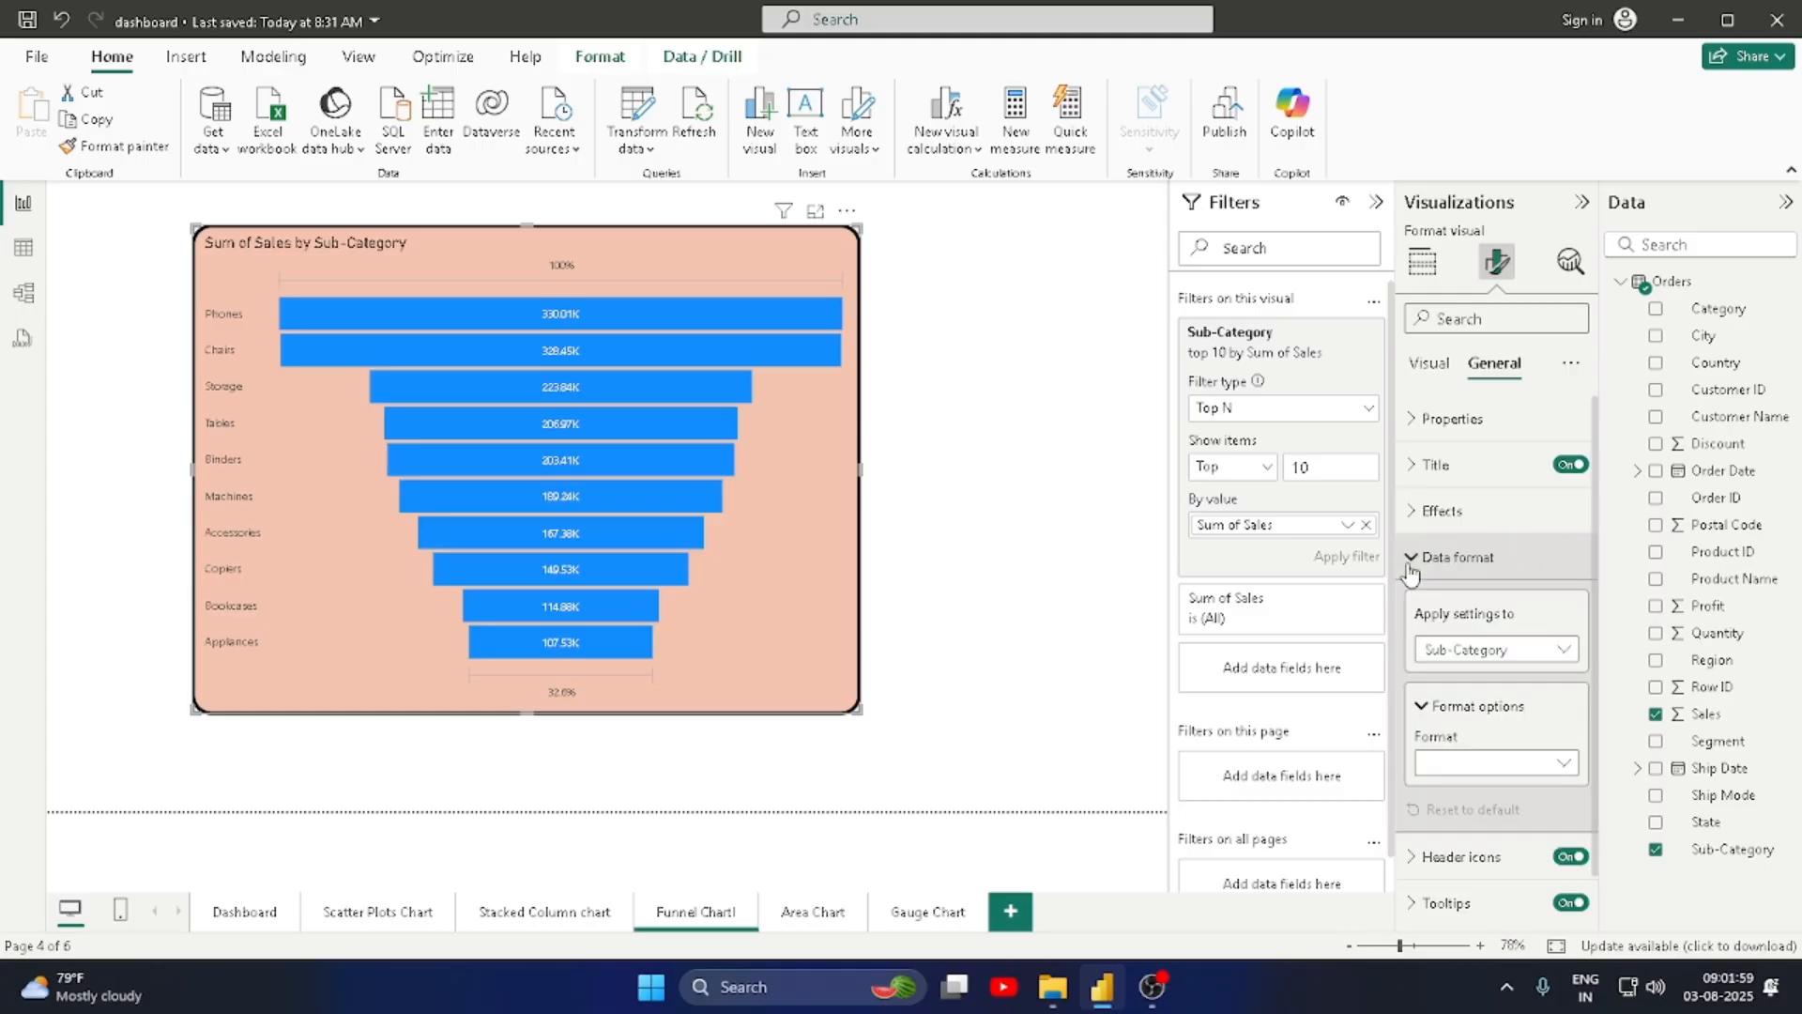
scroll(1488, 694, "down", 1)
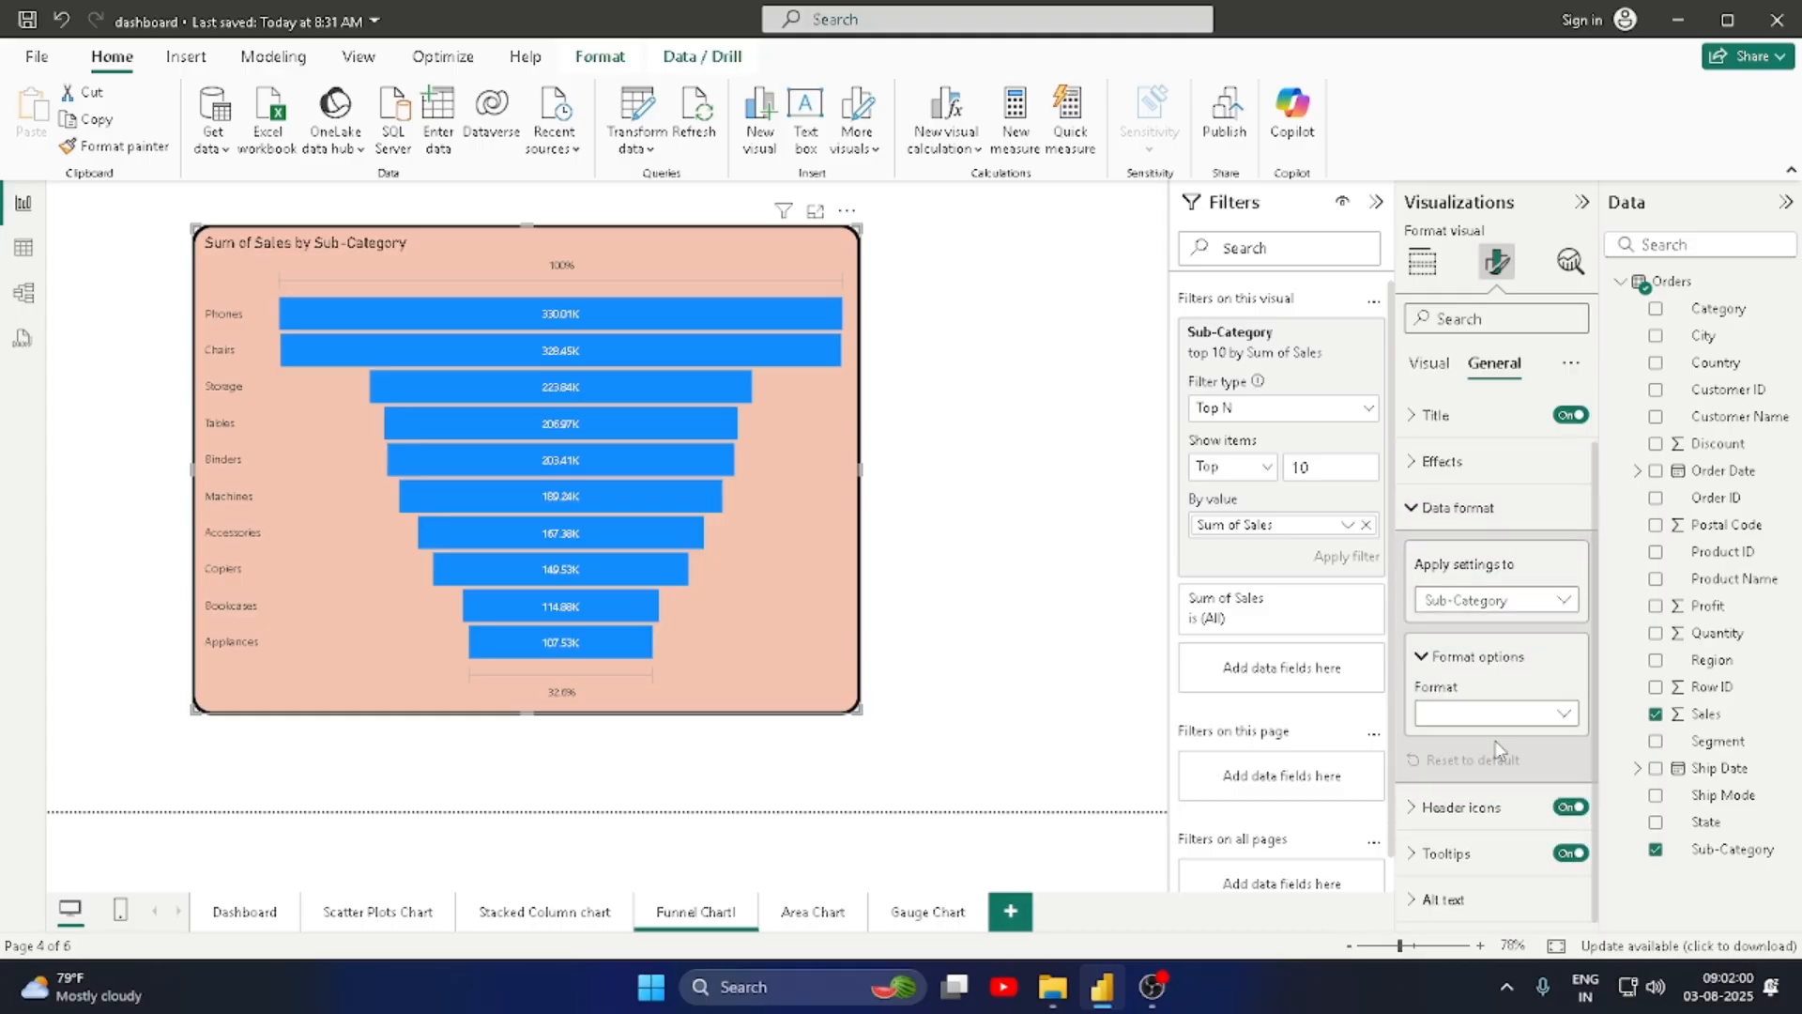
left_click(1412, 507)
left_click(1429, 363)
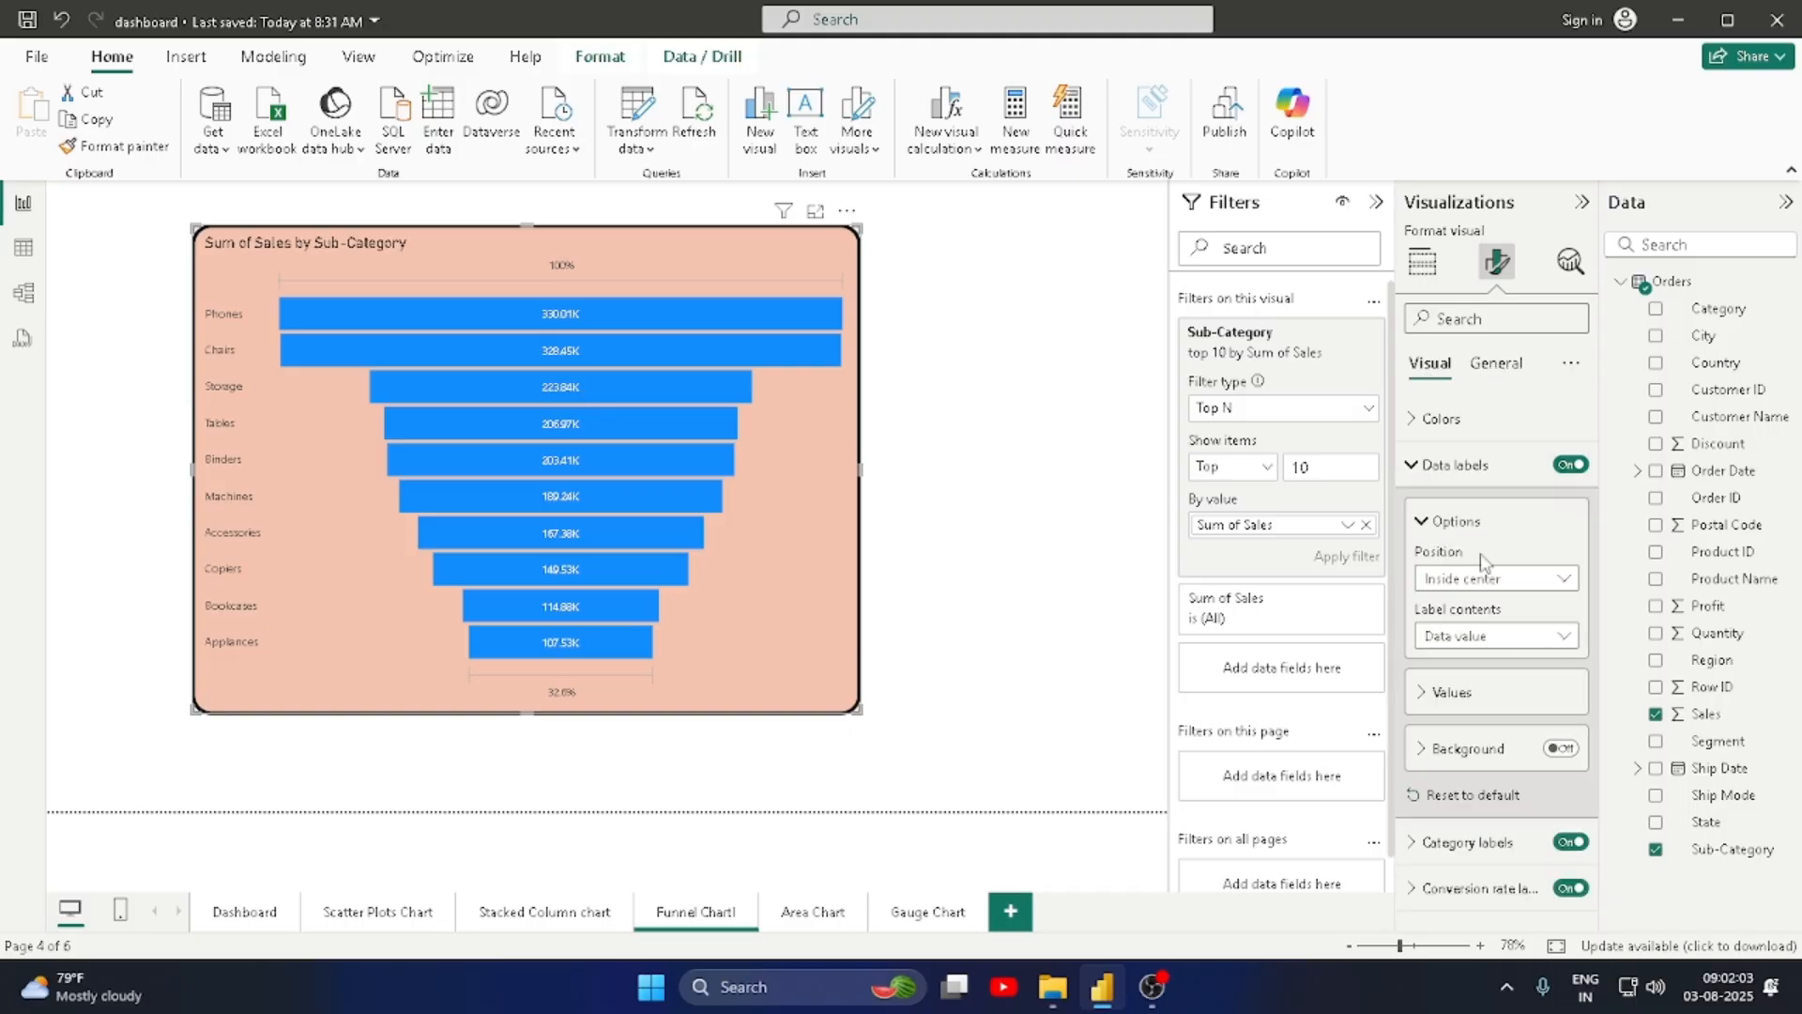
Step: Format the funnel chart's data label values in white, bold text at font size 11
left_click(1421, 699)
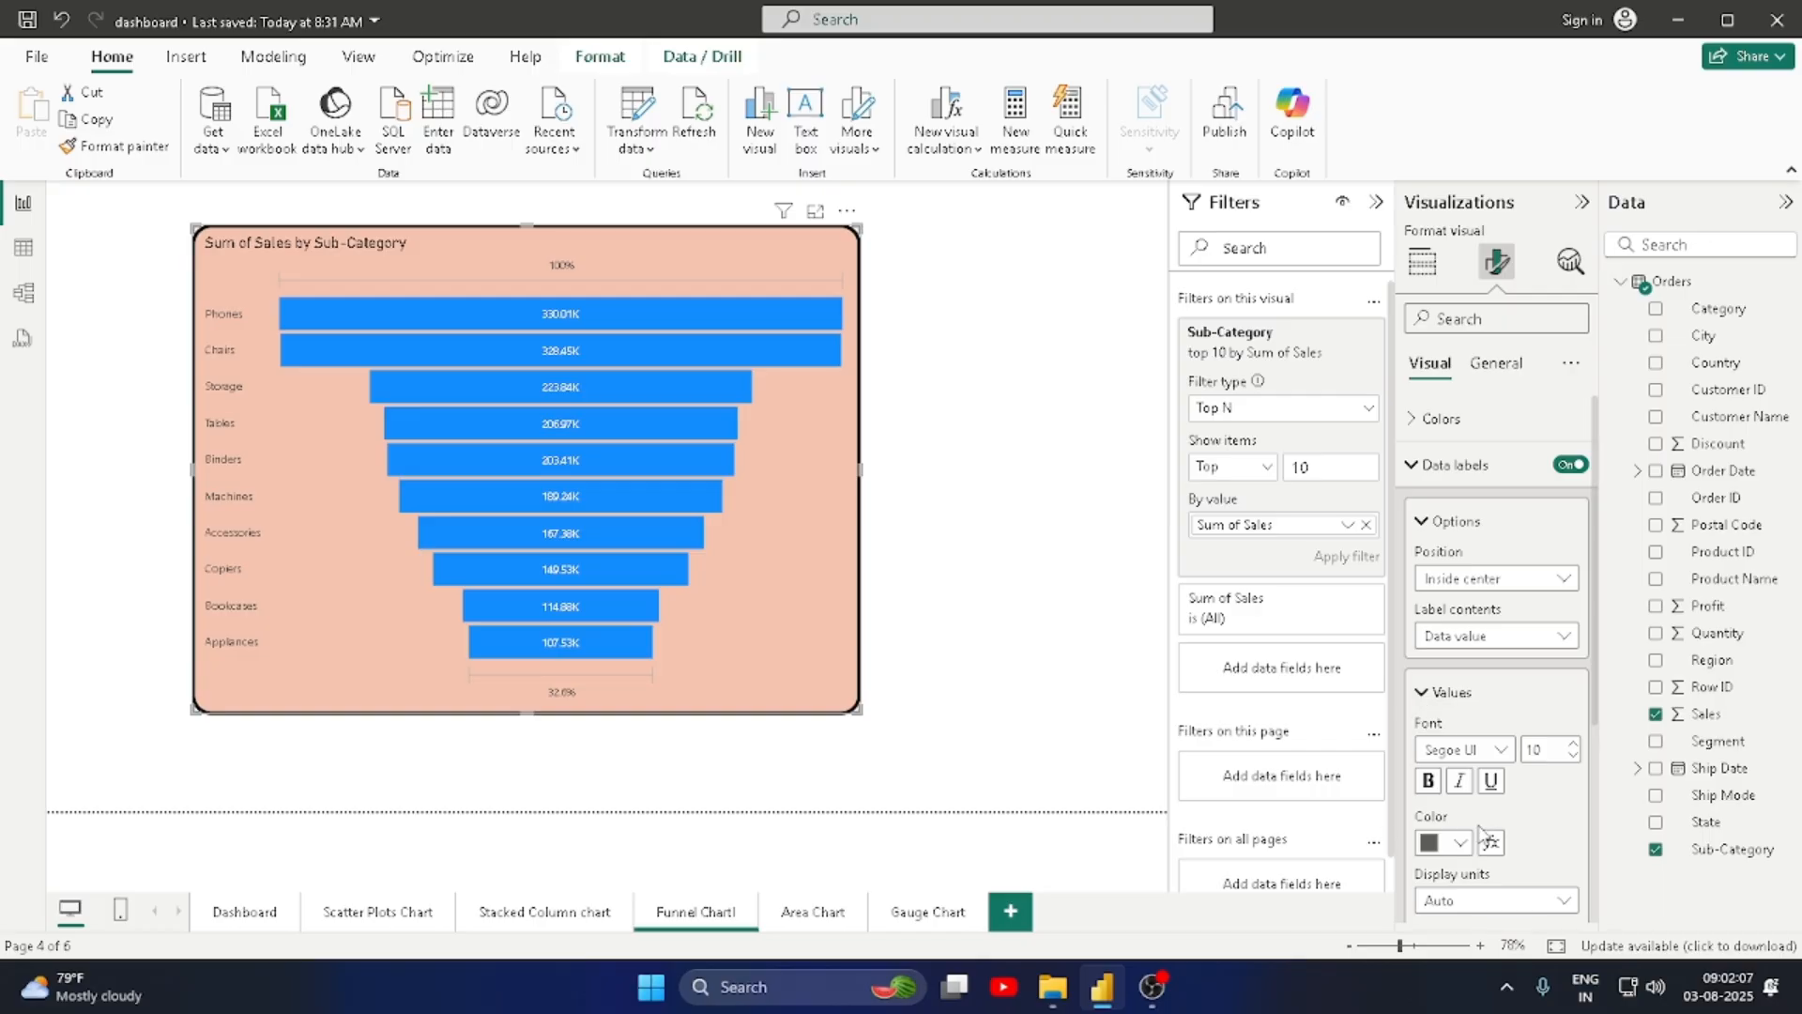
scroll(1489, 813, "down", 3)
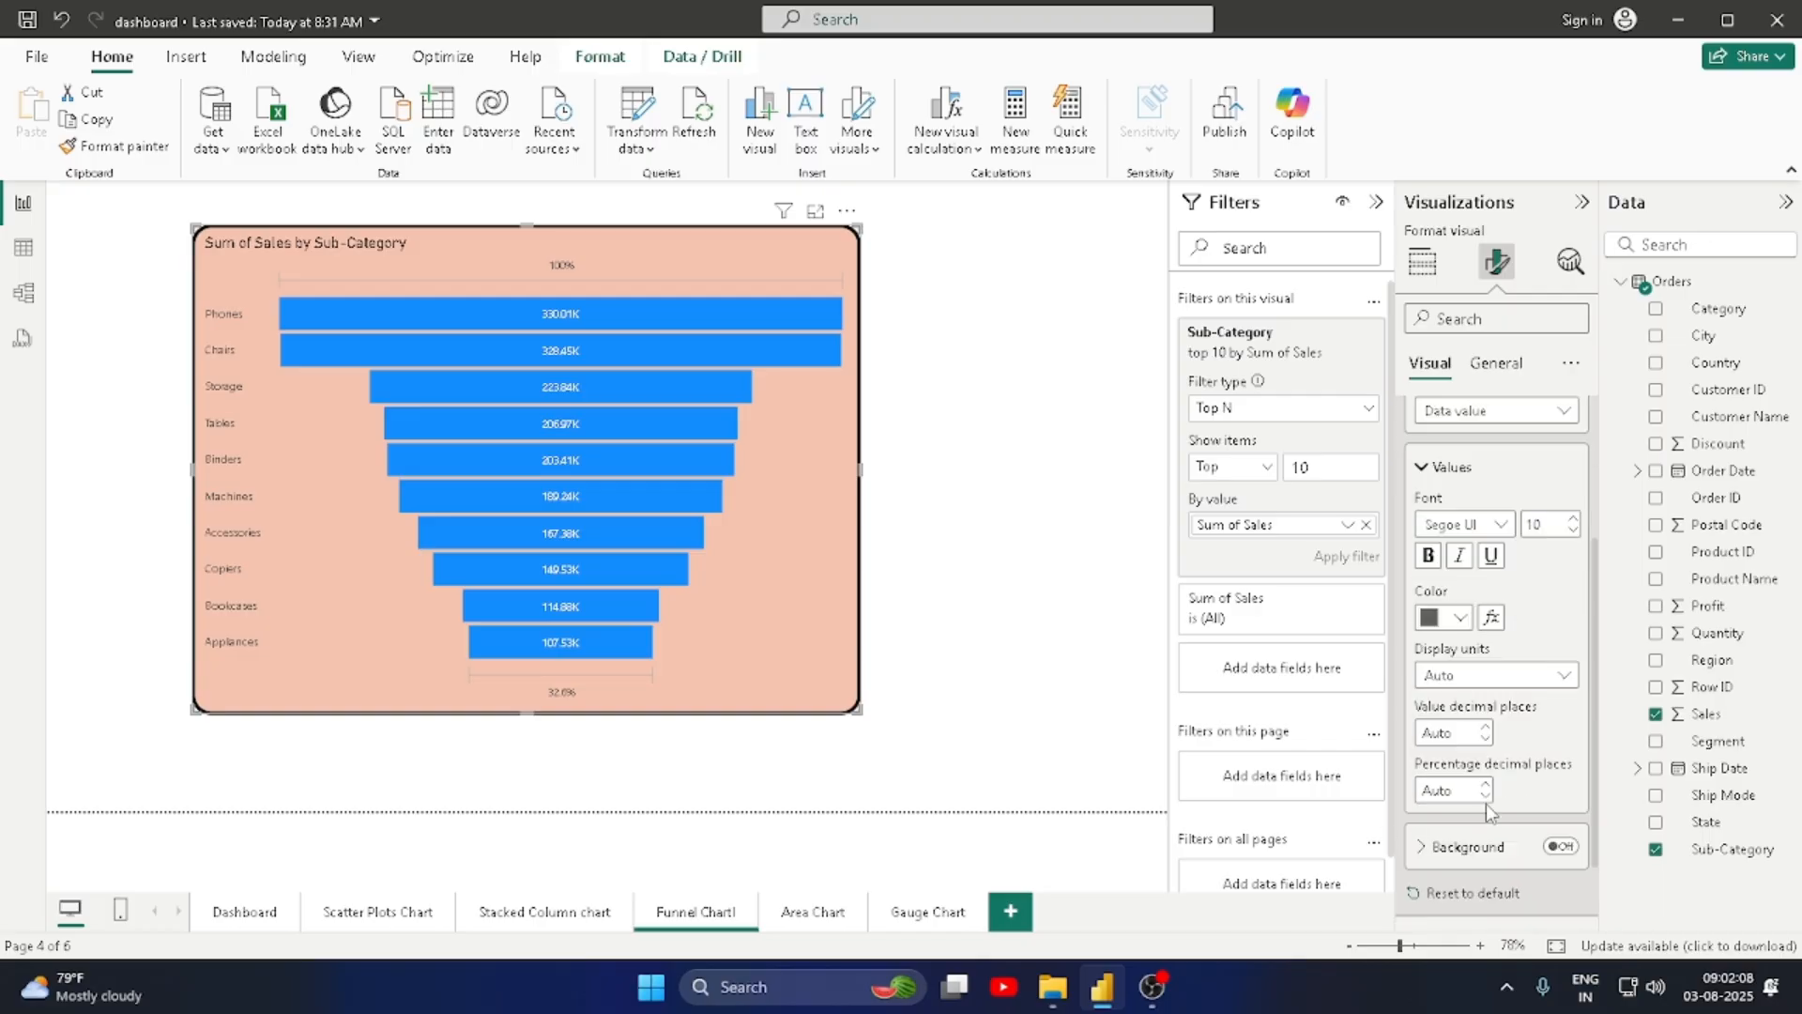
left_click(1460, 618)
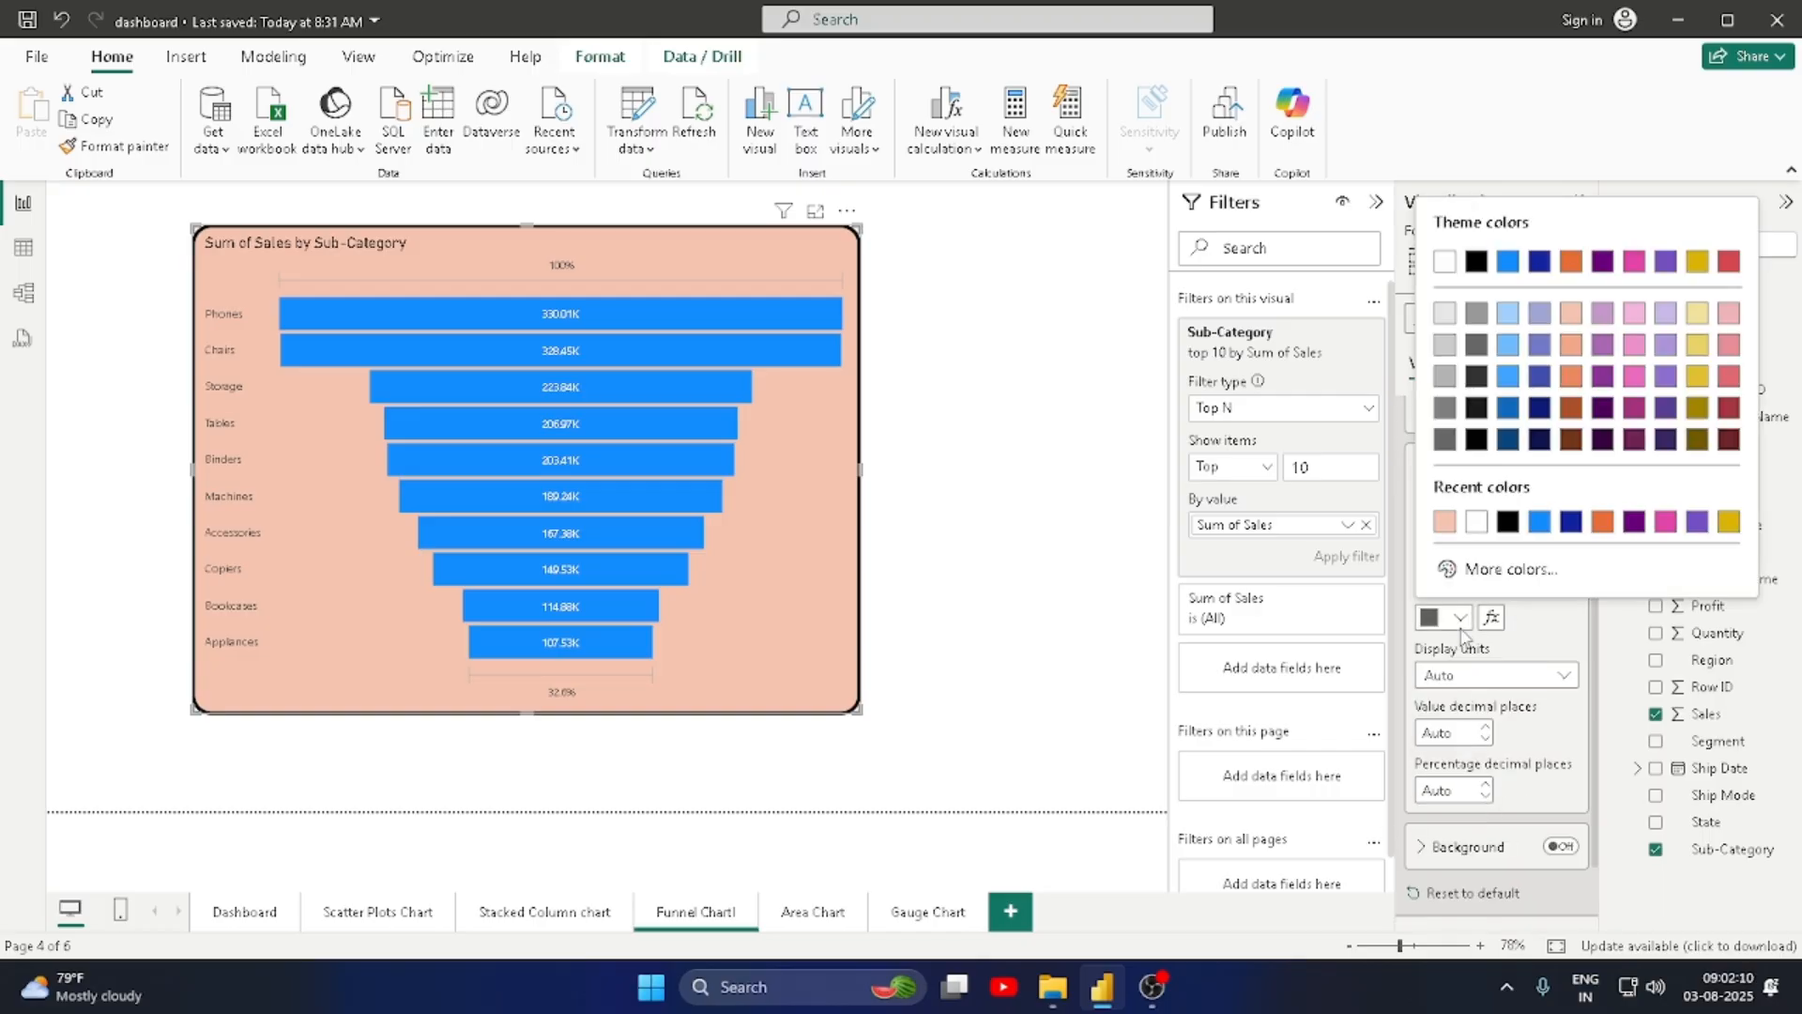
left_click(1507, 522)
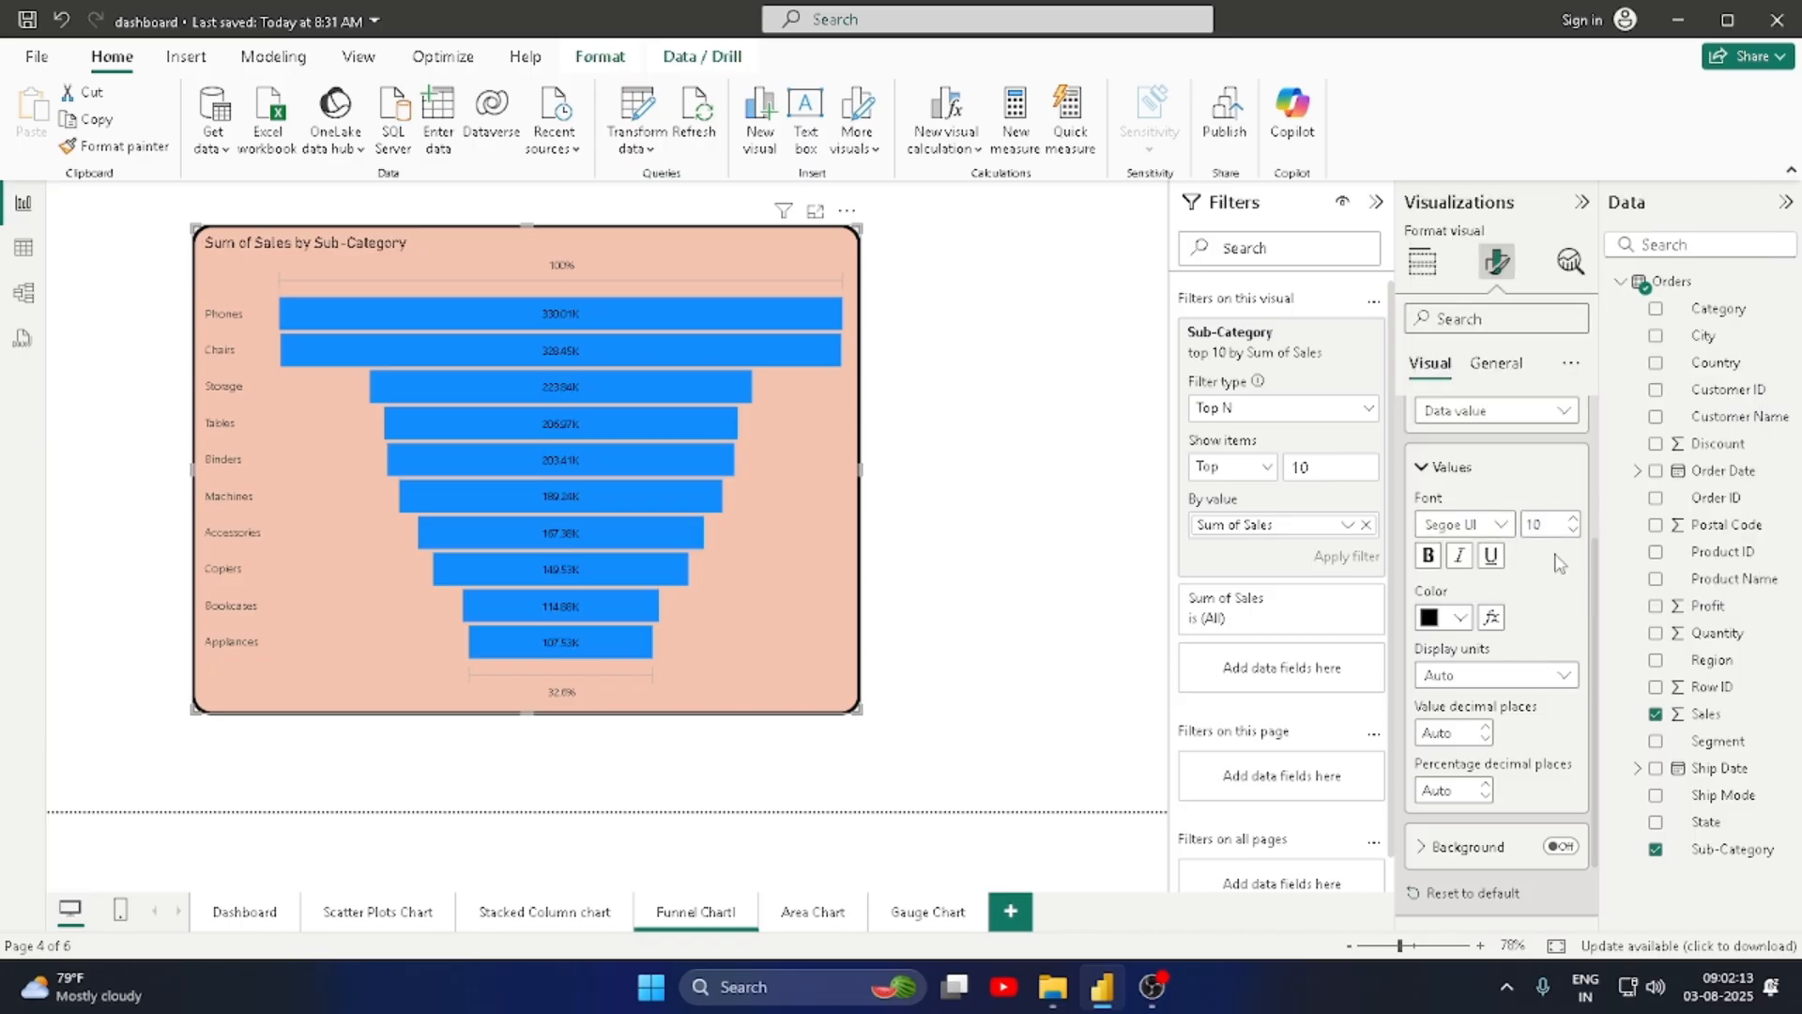
left_click(1463, 621)
left_click(1507, 522)
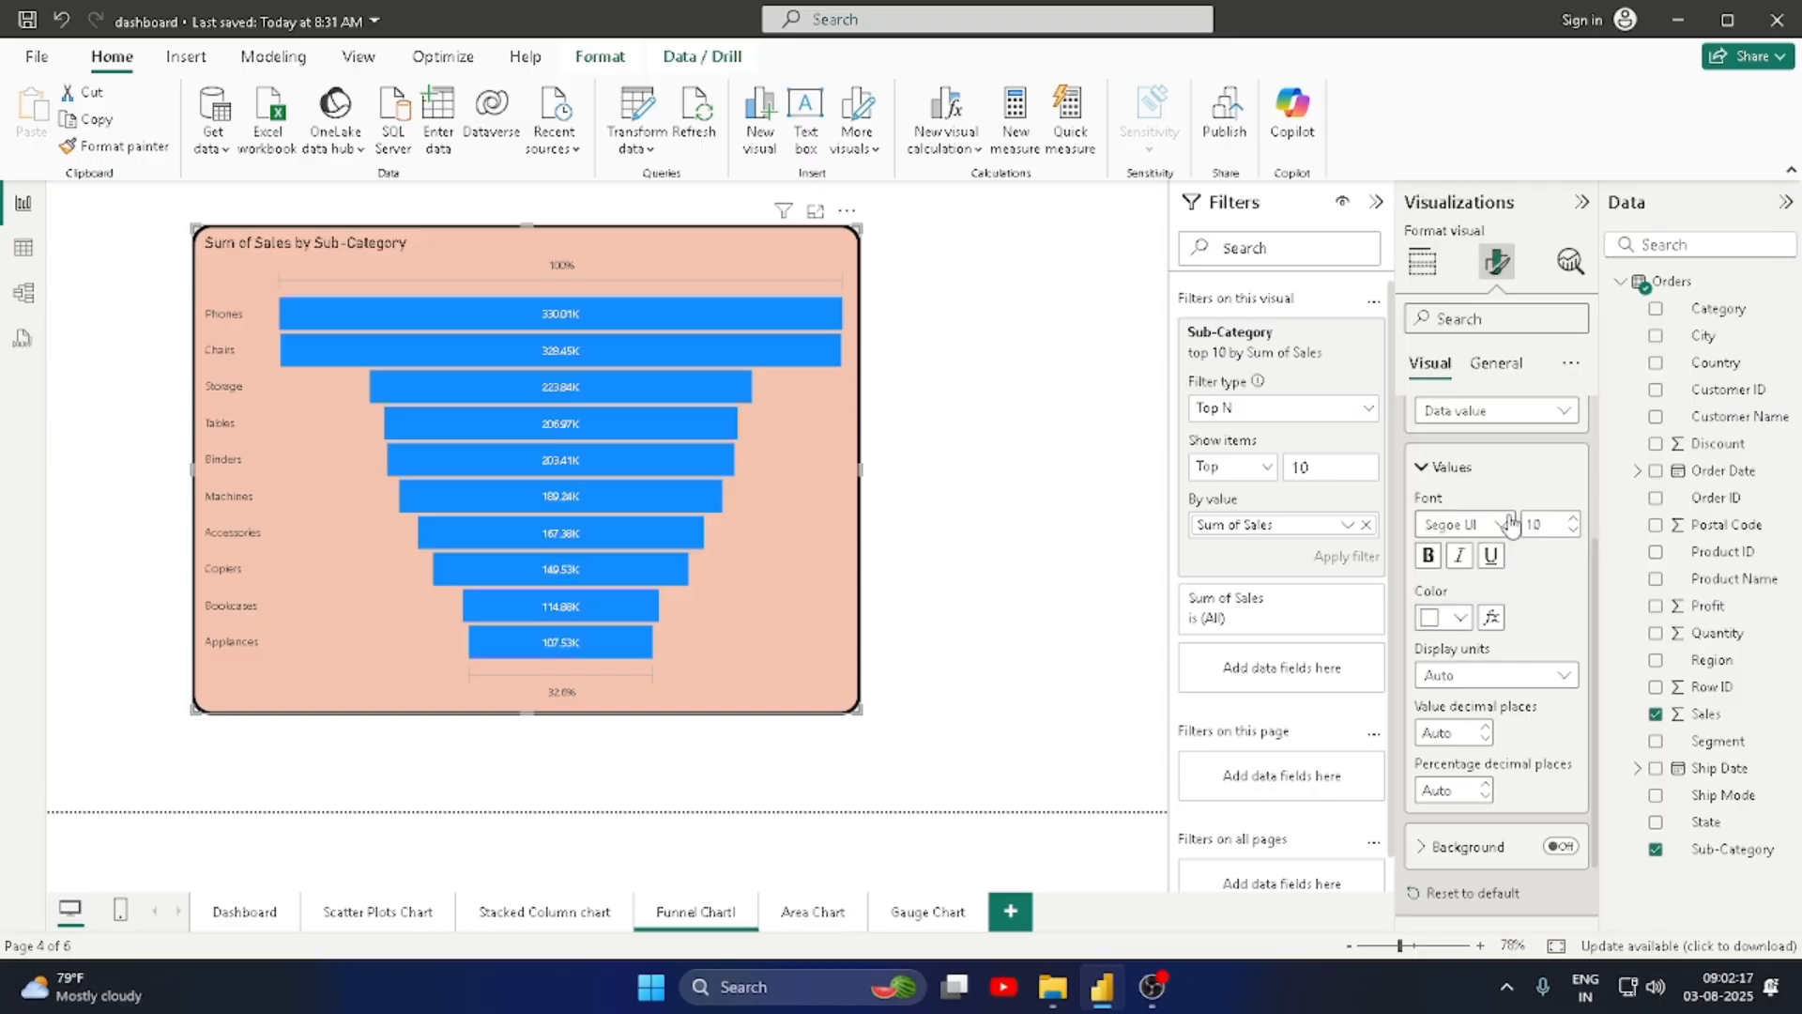
left_click(1427, 555)
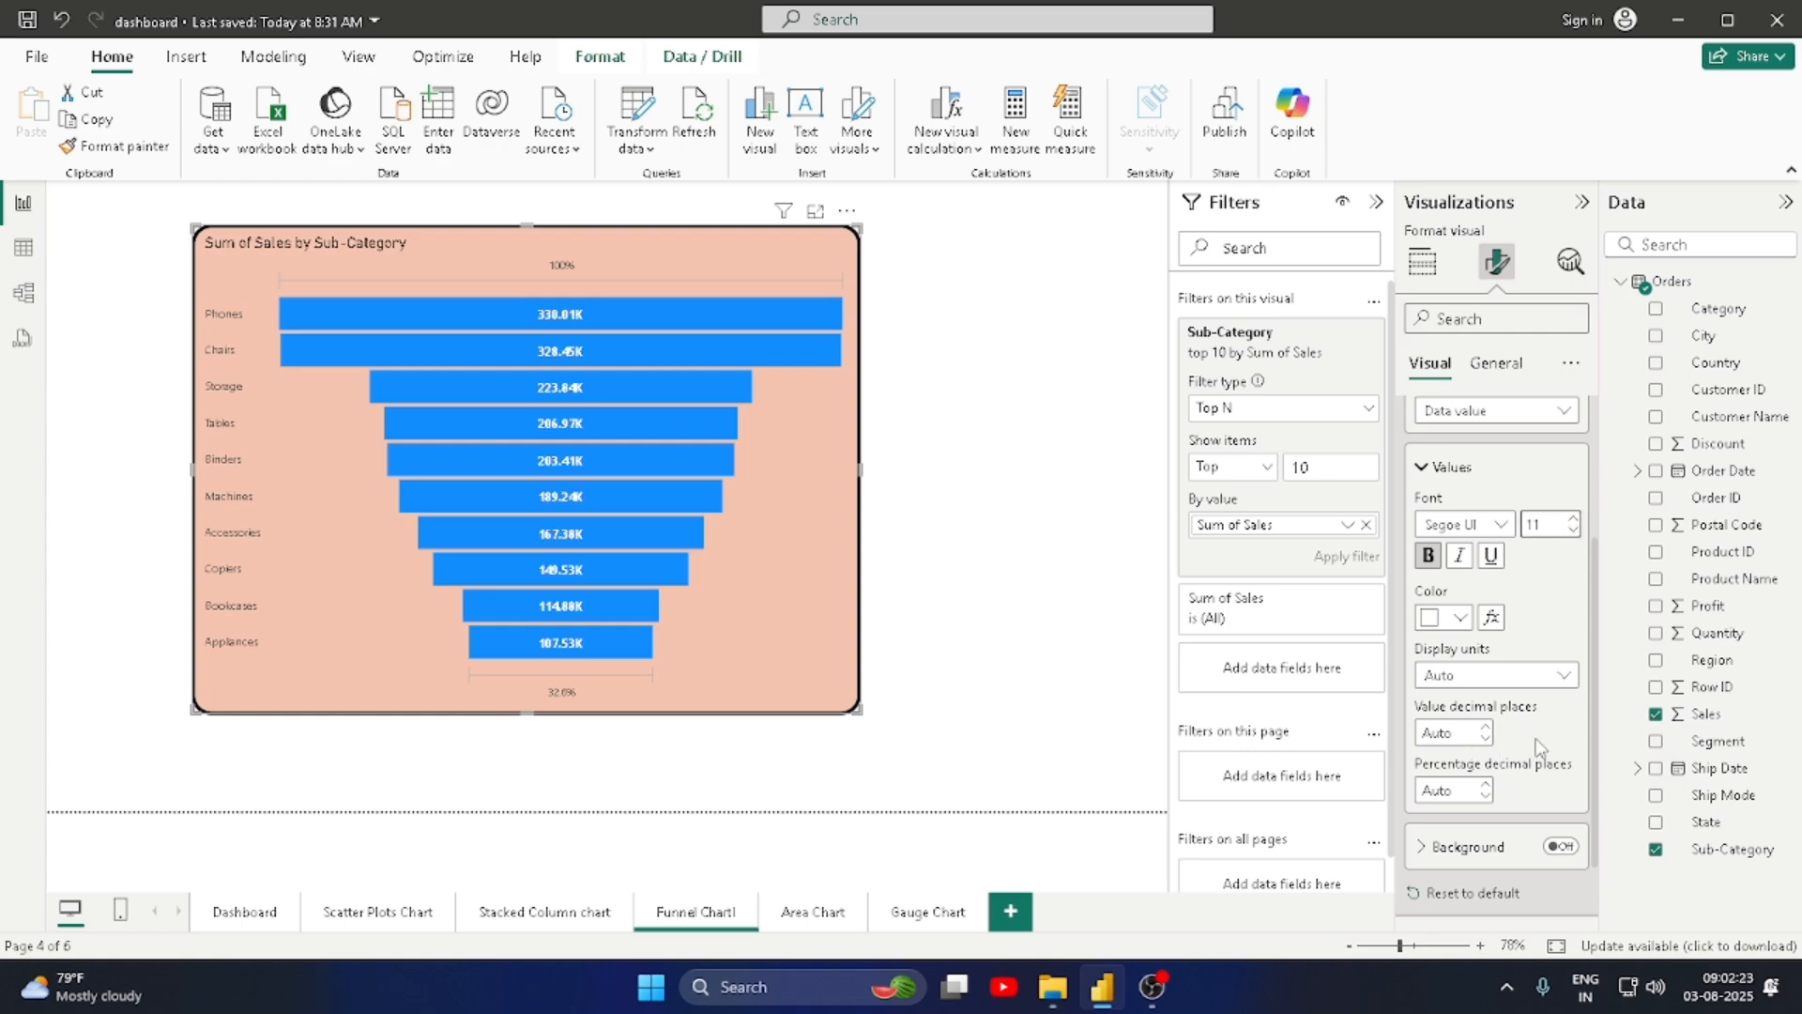
left_click(1560, 846)
scroll(1478, 699, "up", 3)
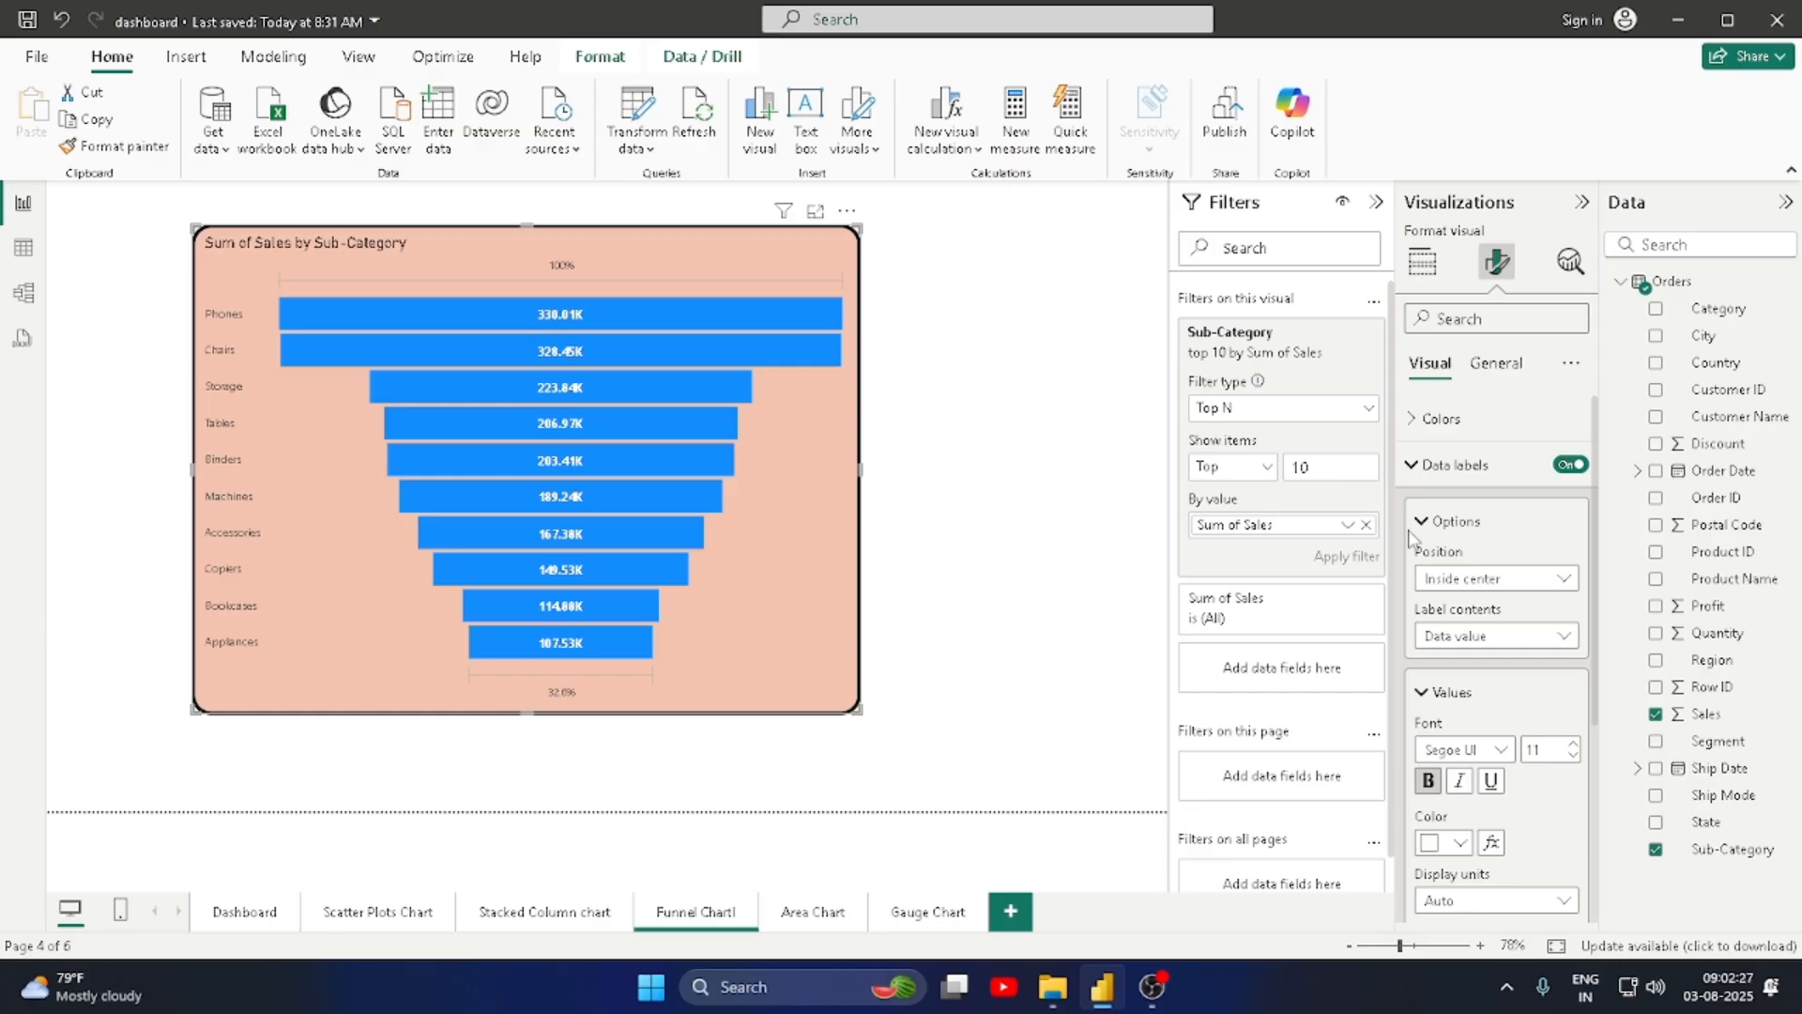
left_click(1414, 468)
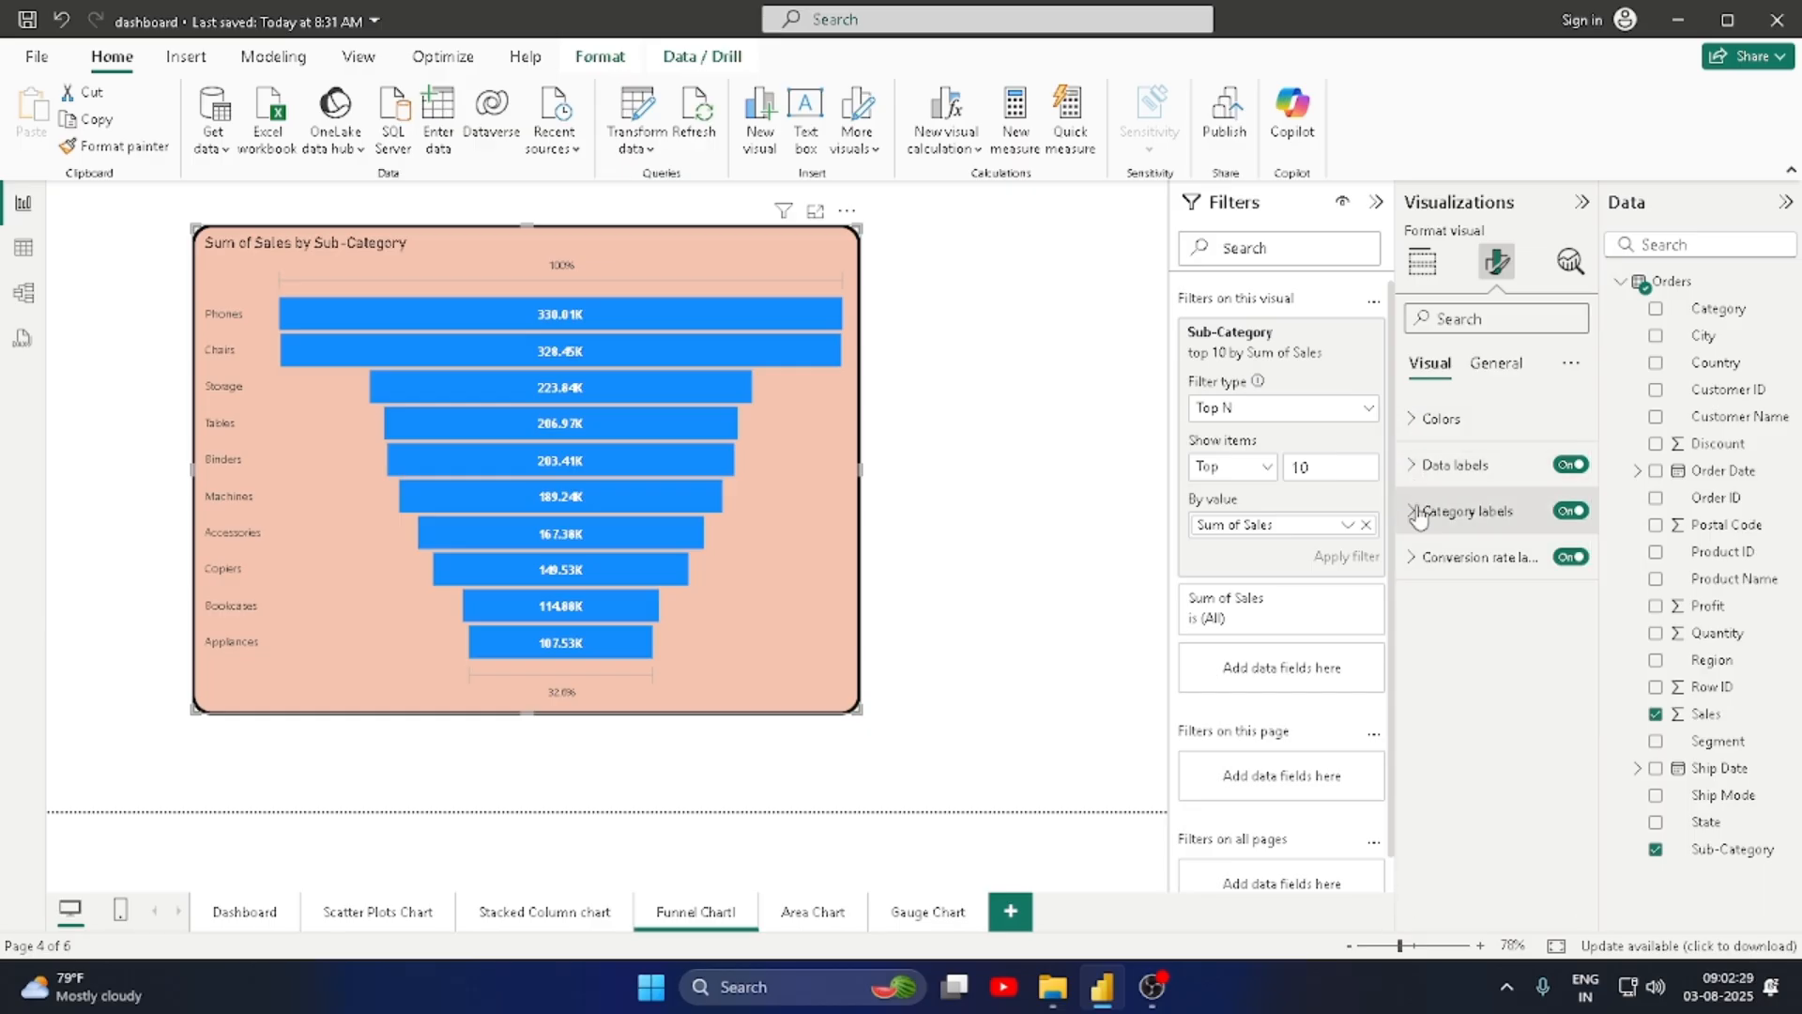
Step: Format the funnel chart's category labels in pink, bold text at font size 17
left_click(1413, 512)
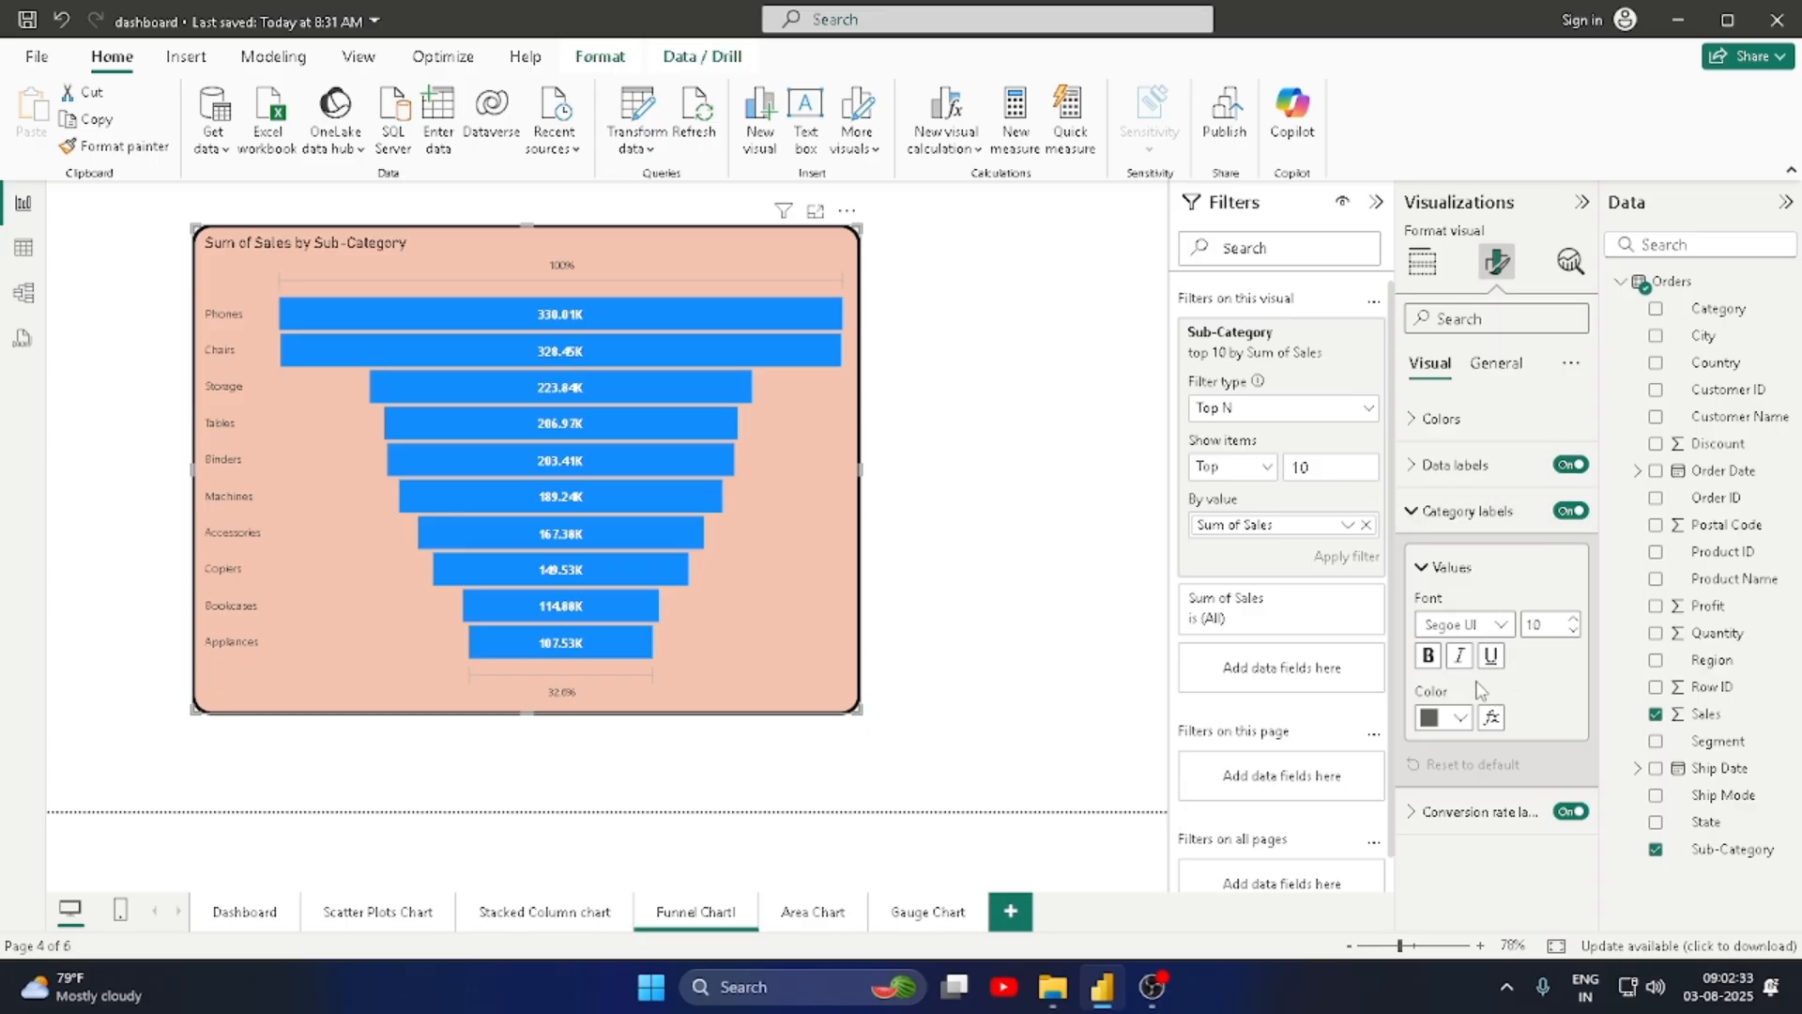
left_click(1458, 721)
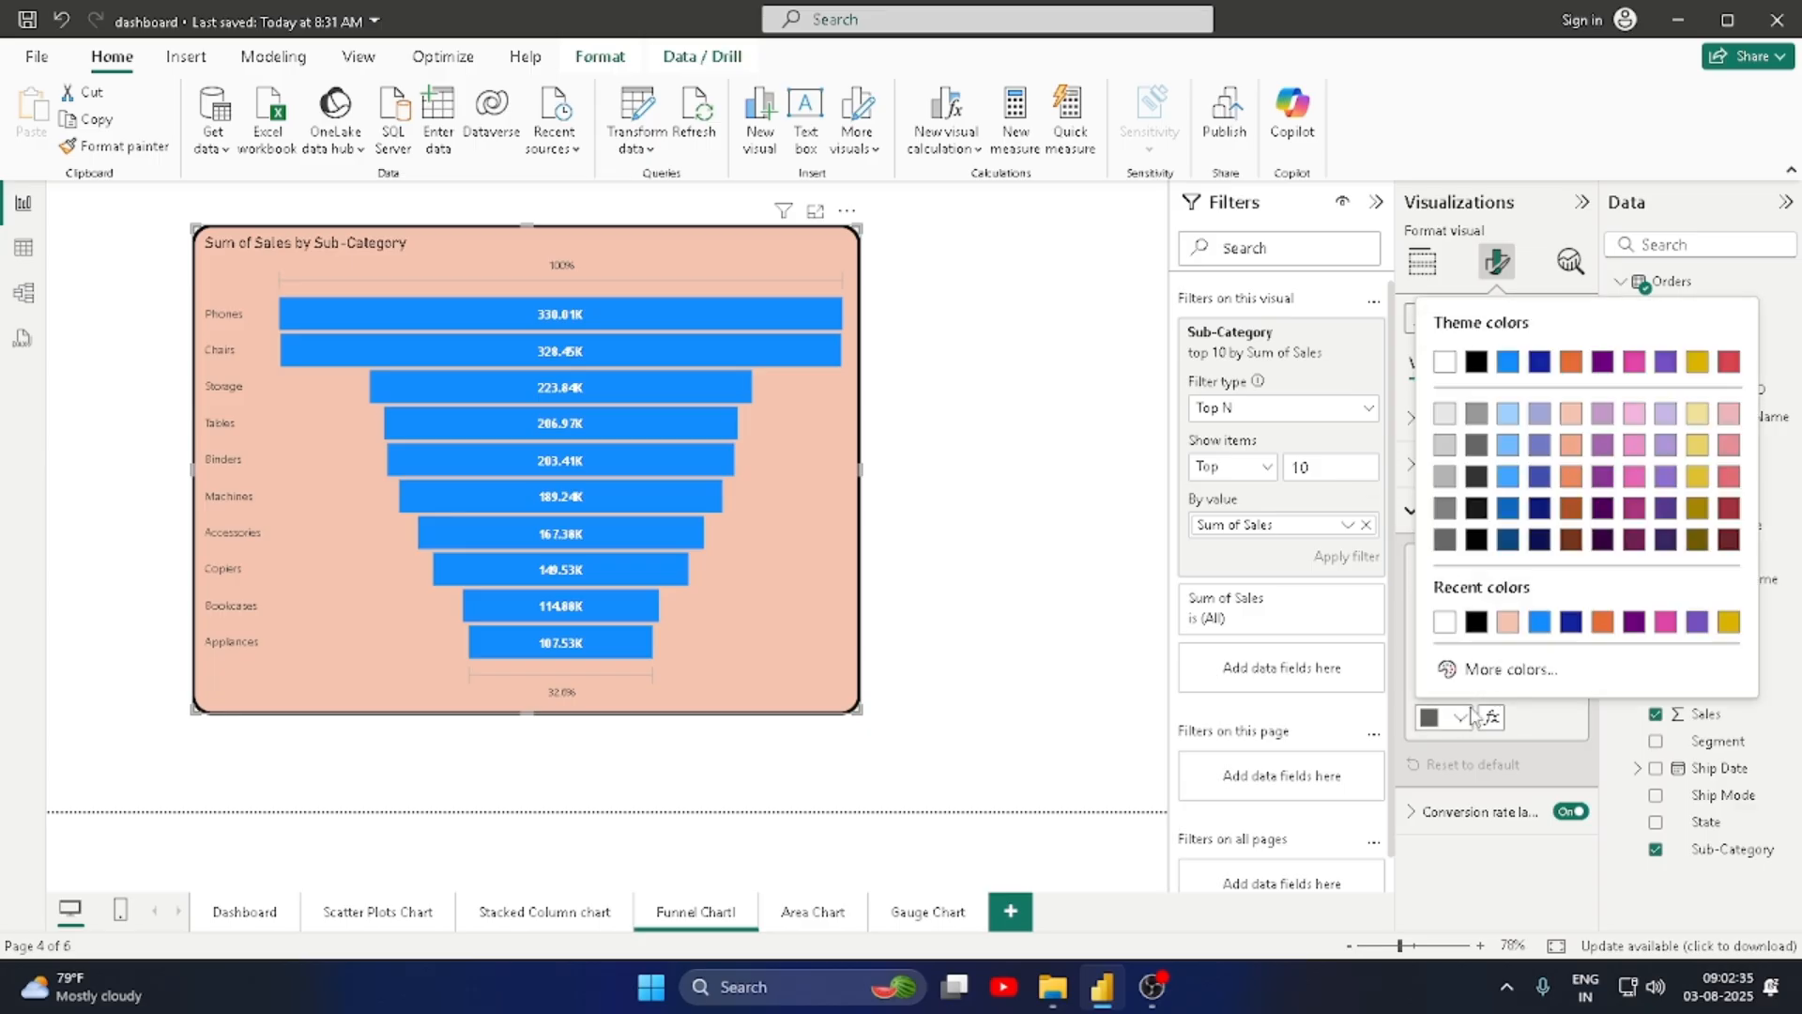
left_click(1665, 623)
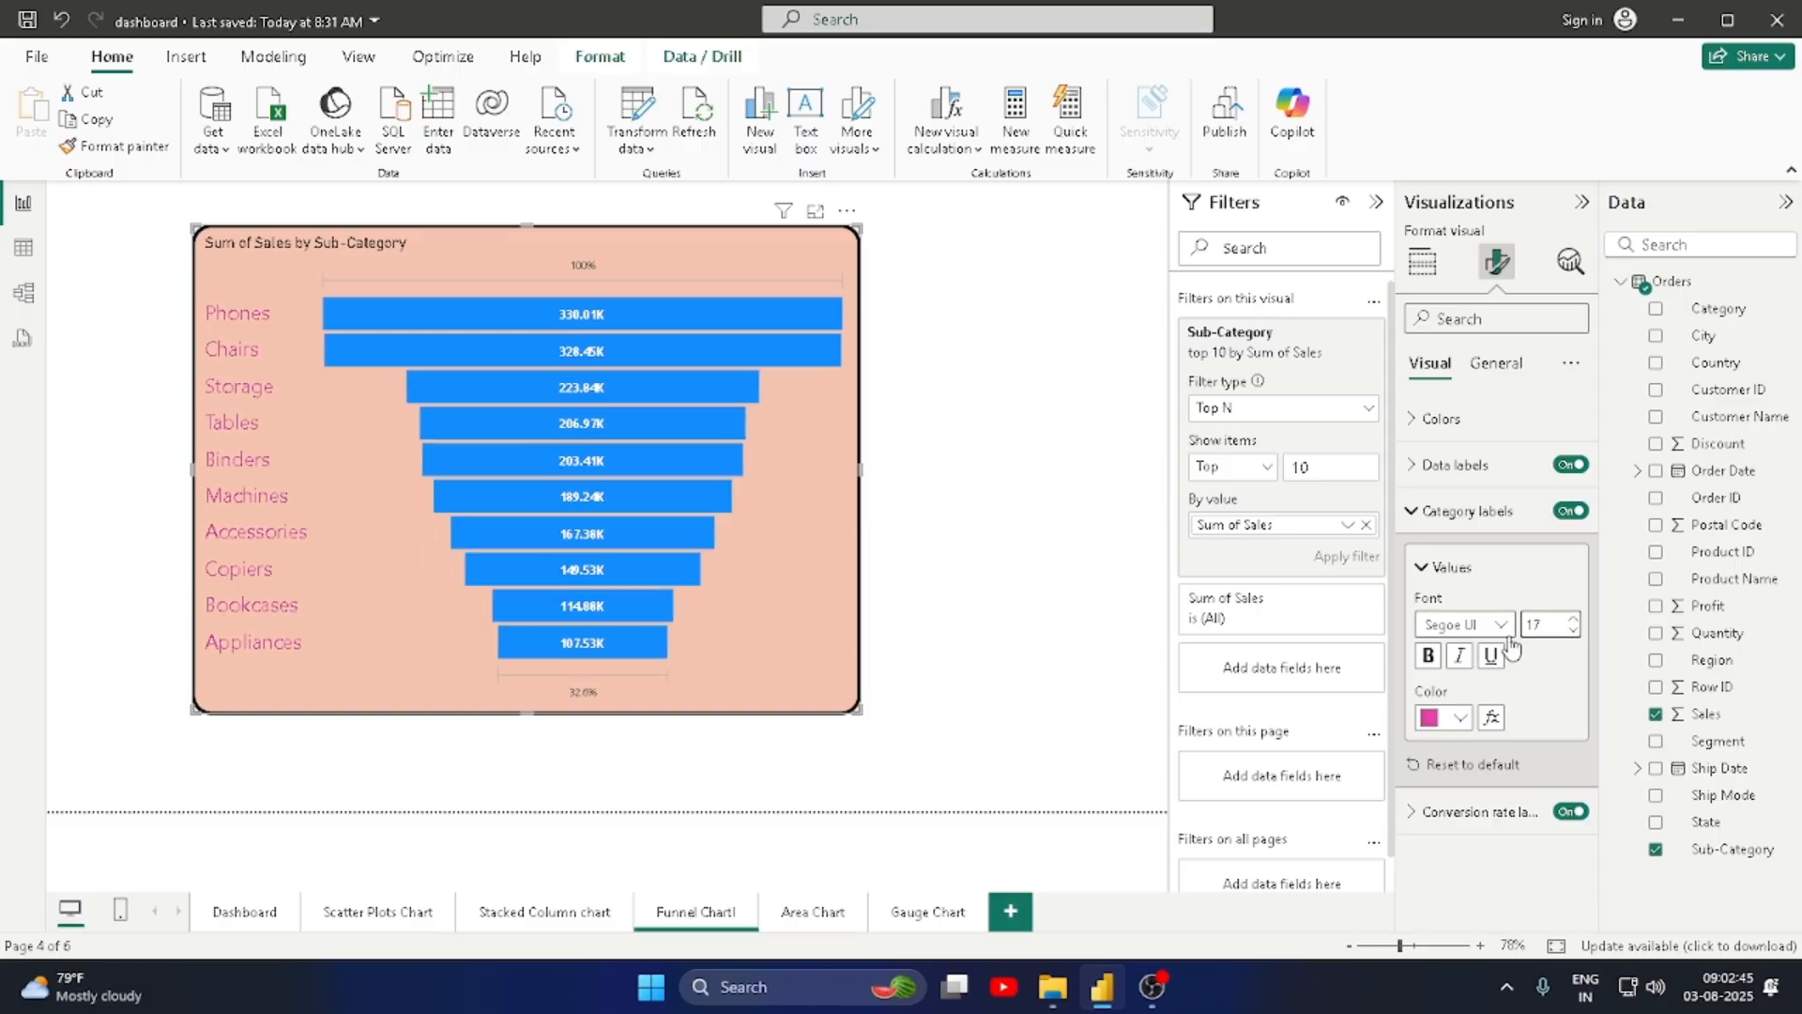
left_click(1430, 657)
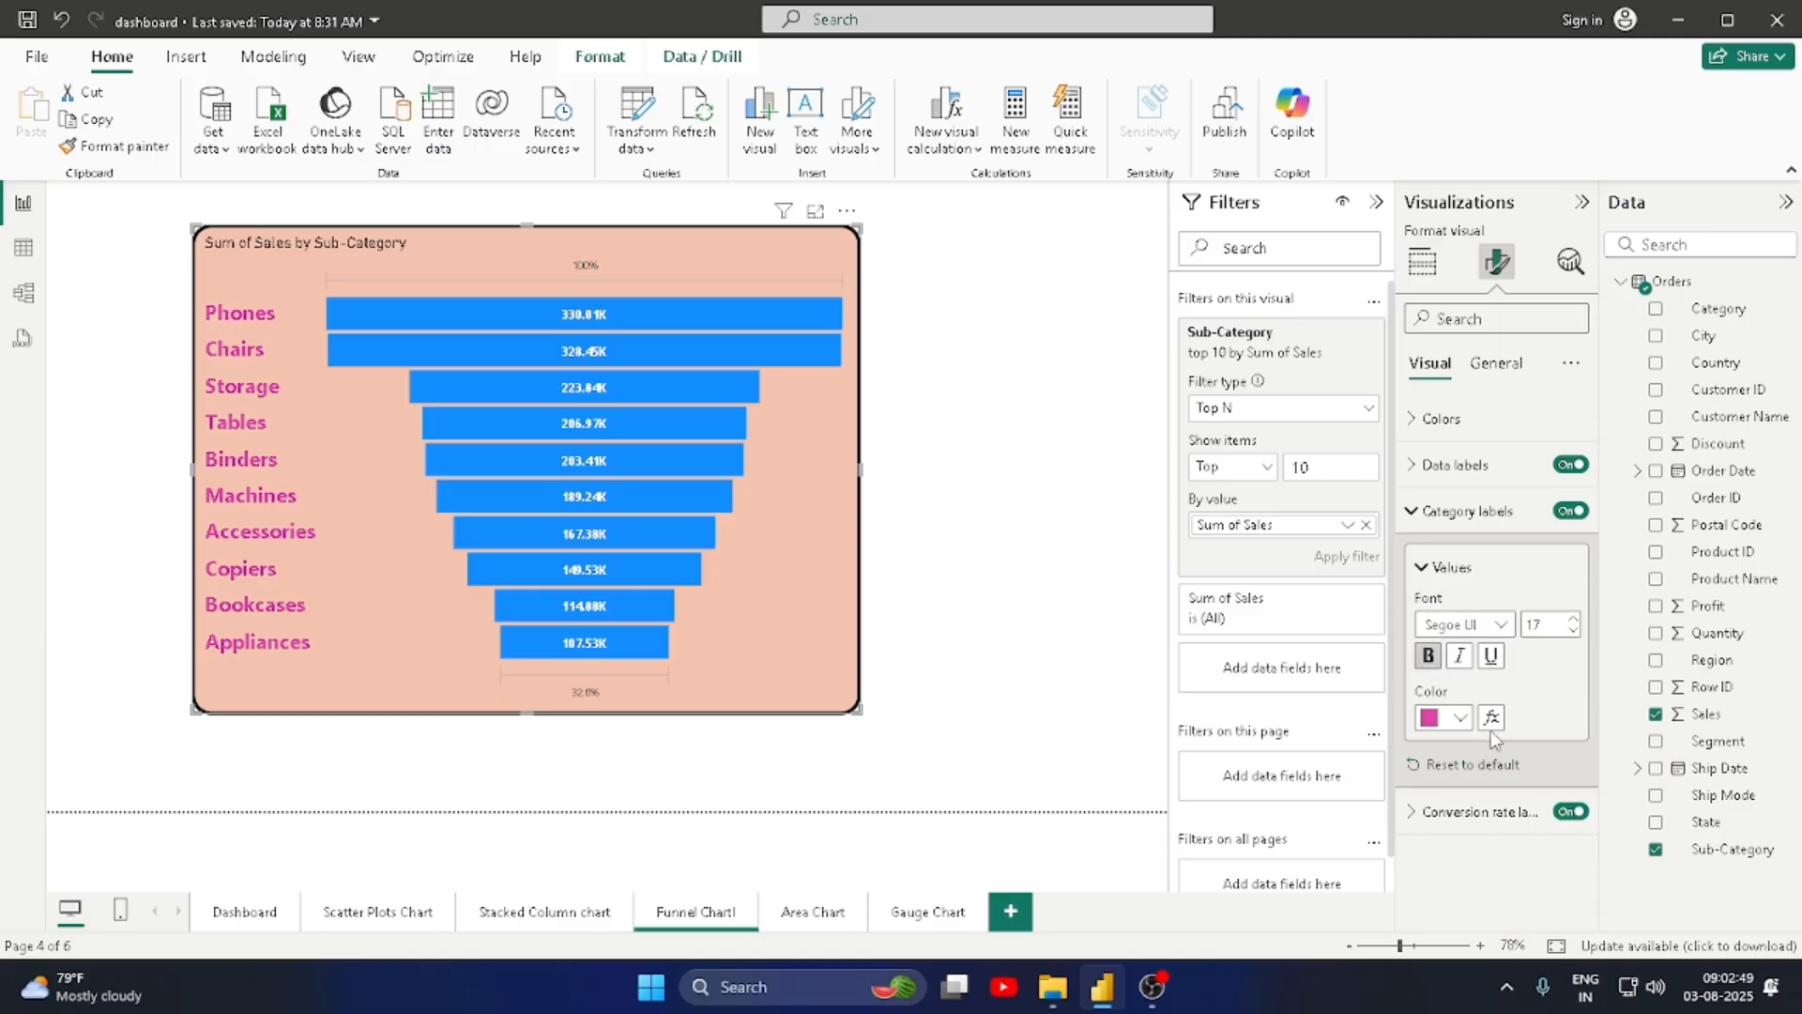
left_click(1423, 569)
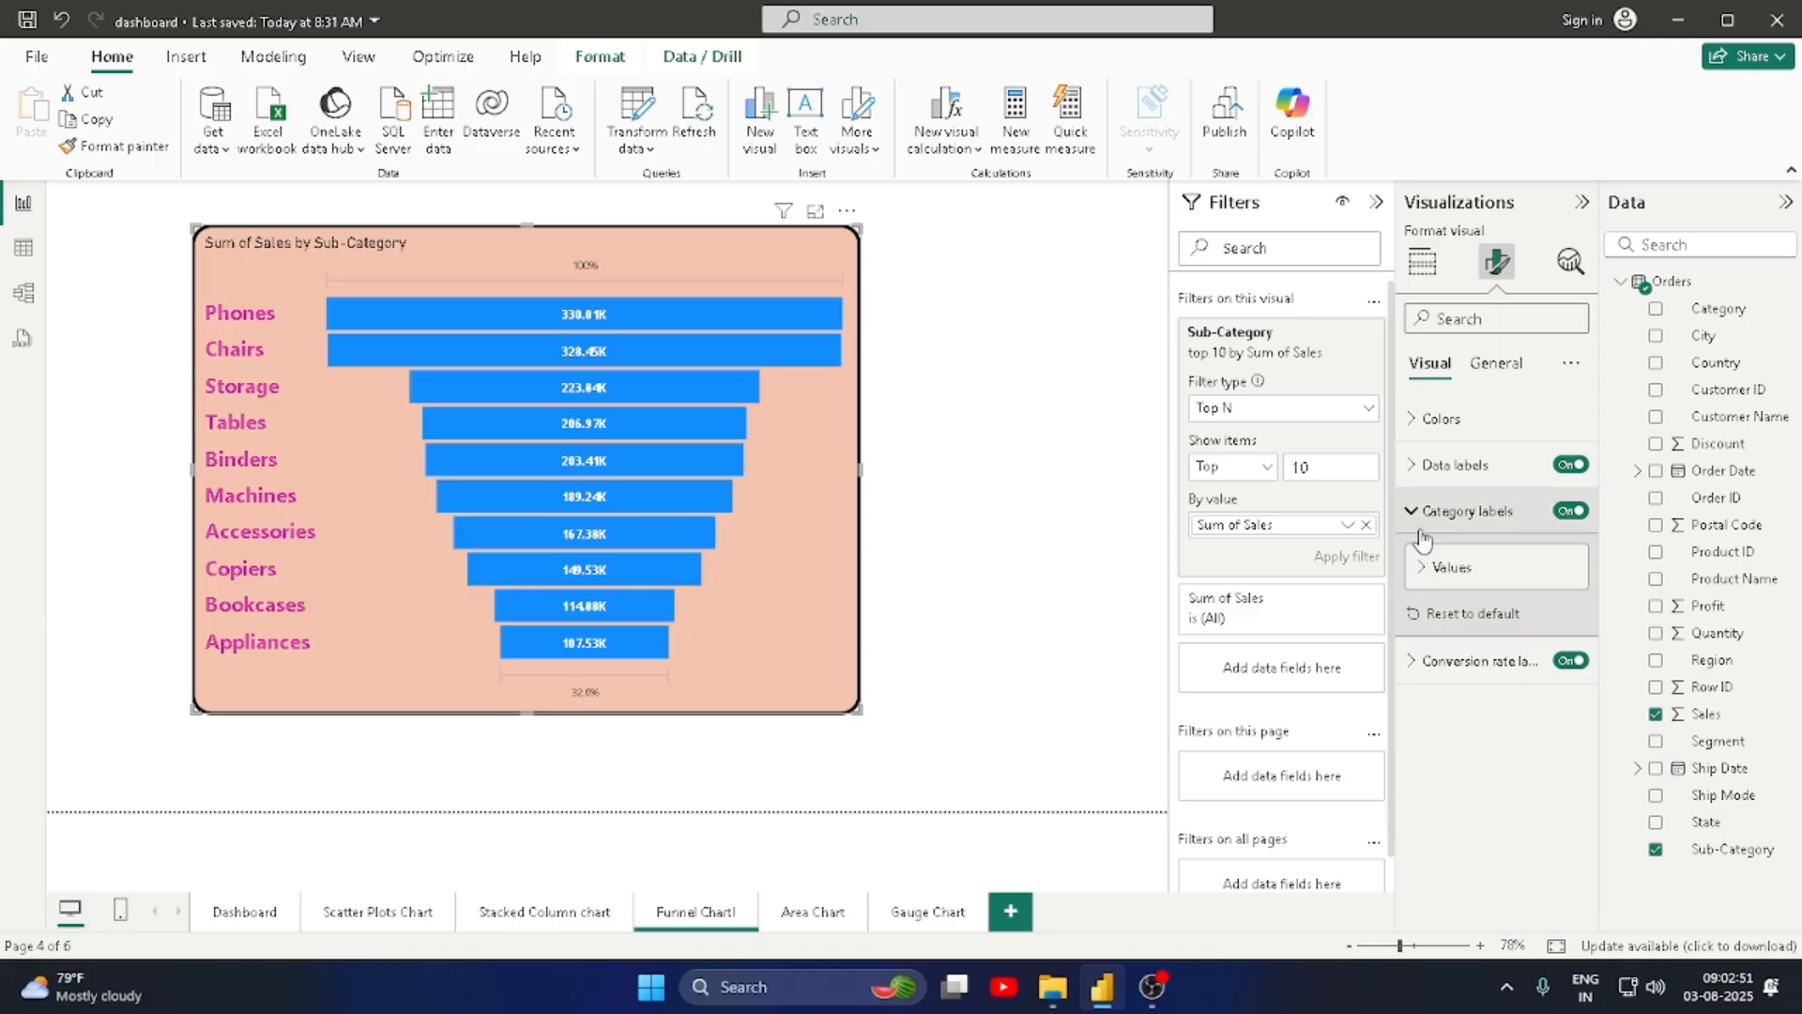
Step: Set the default color of the funnel chart's bars to black
left_click(1413, 420)
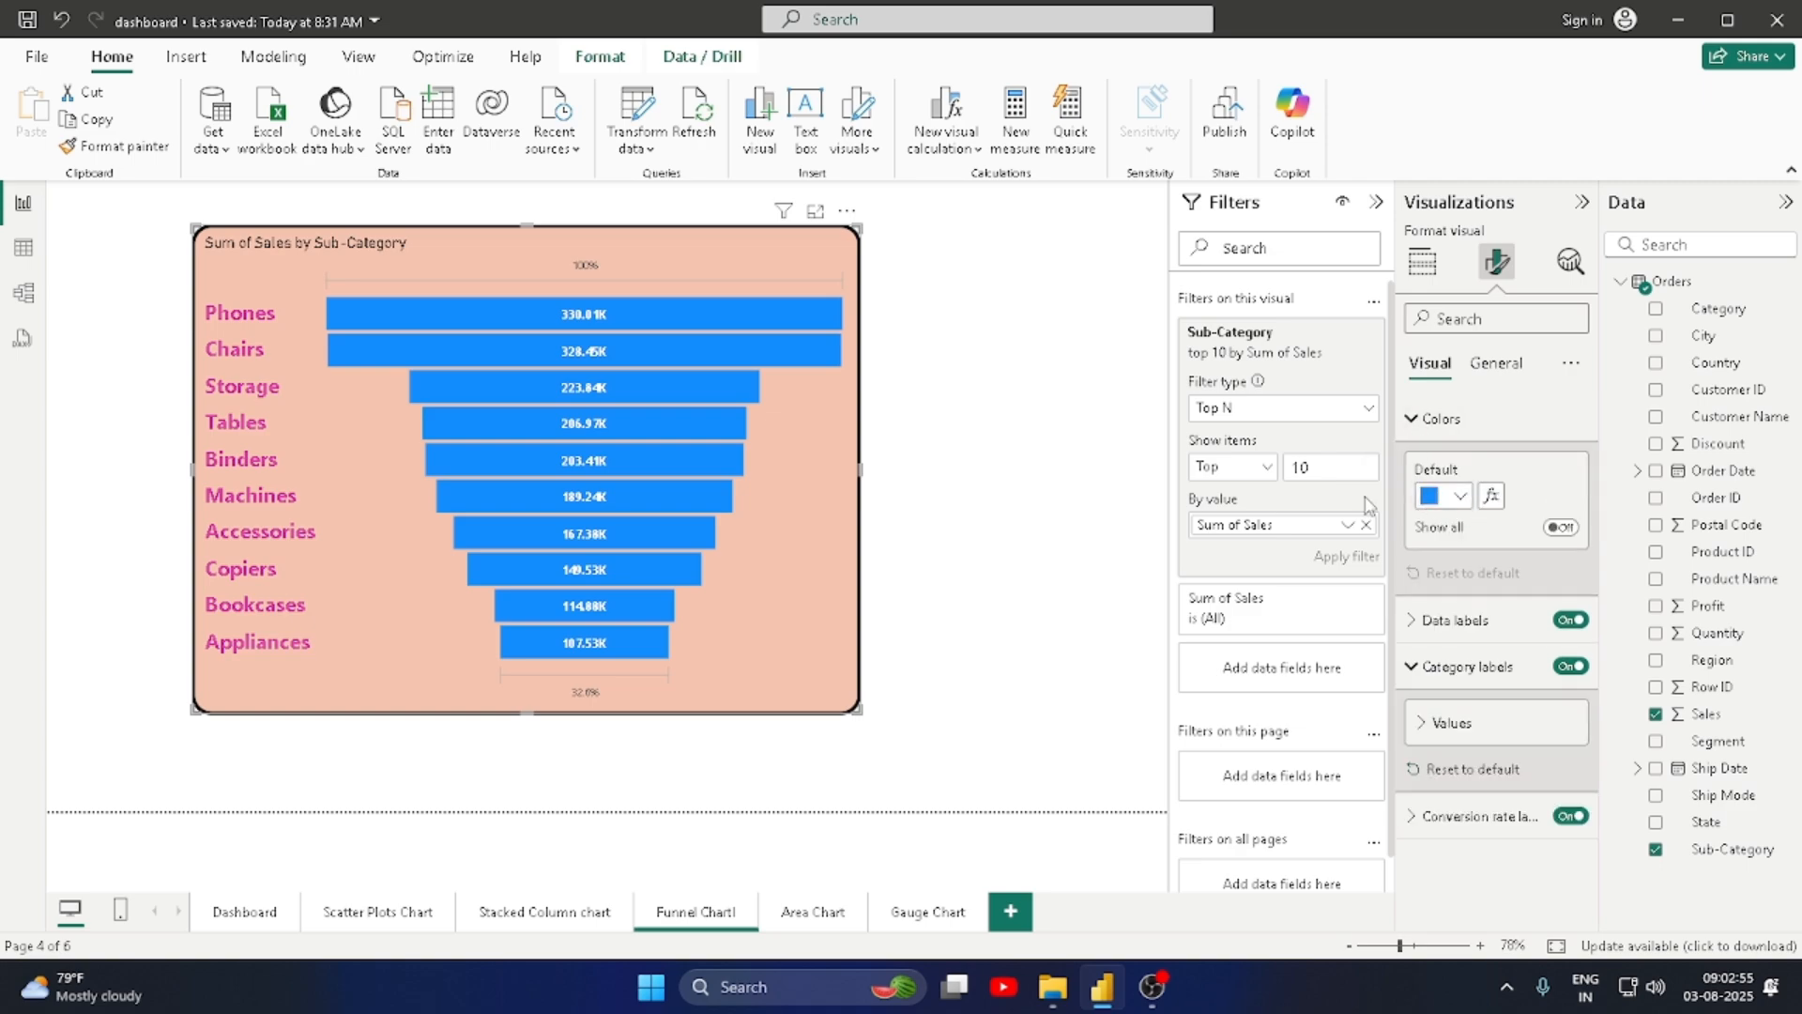
left_click(1461, 498)
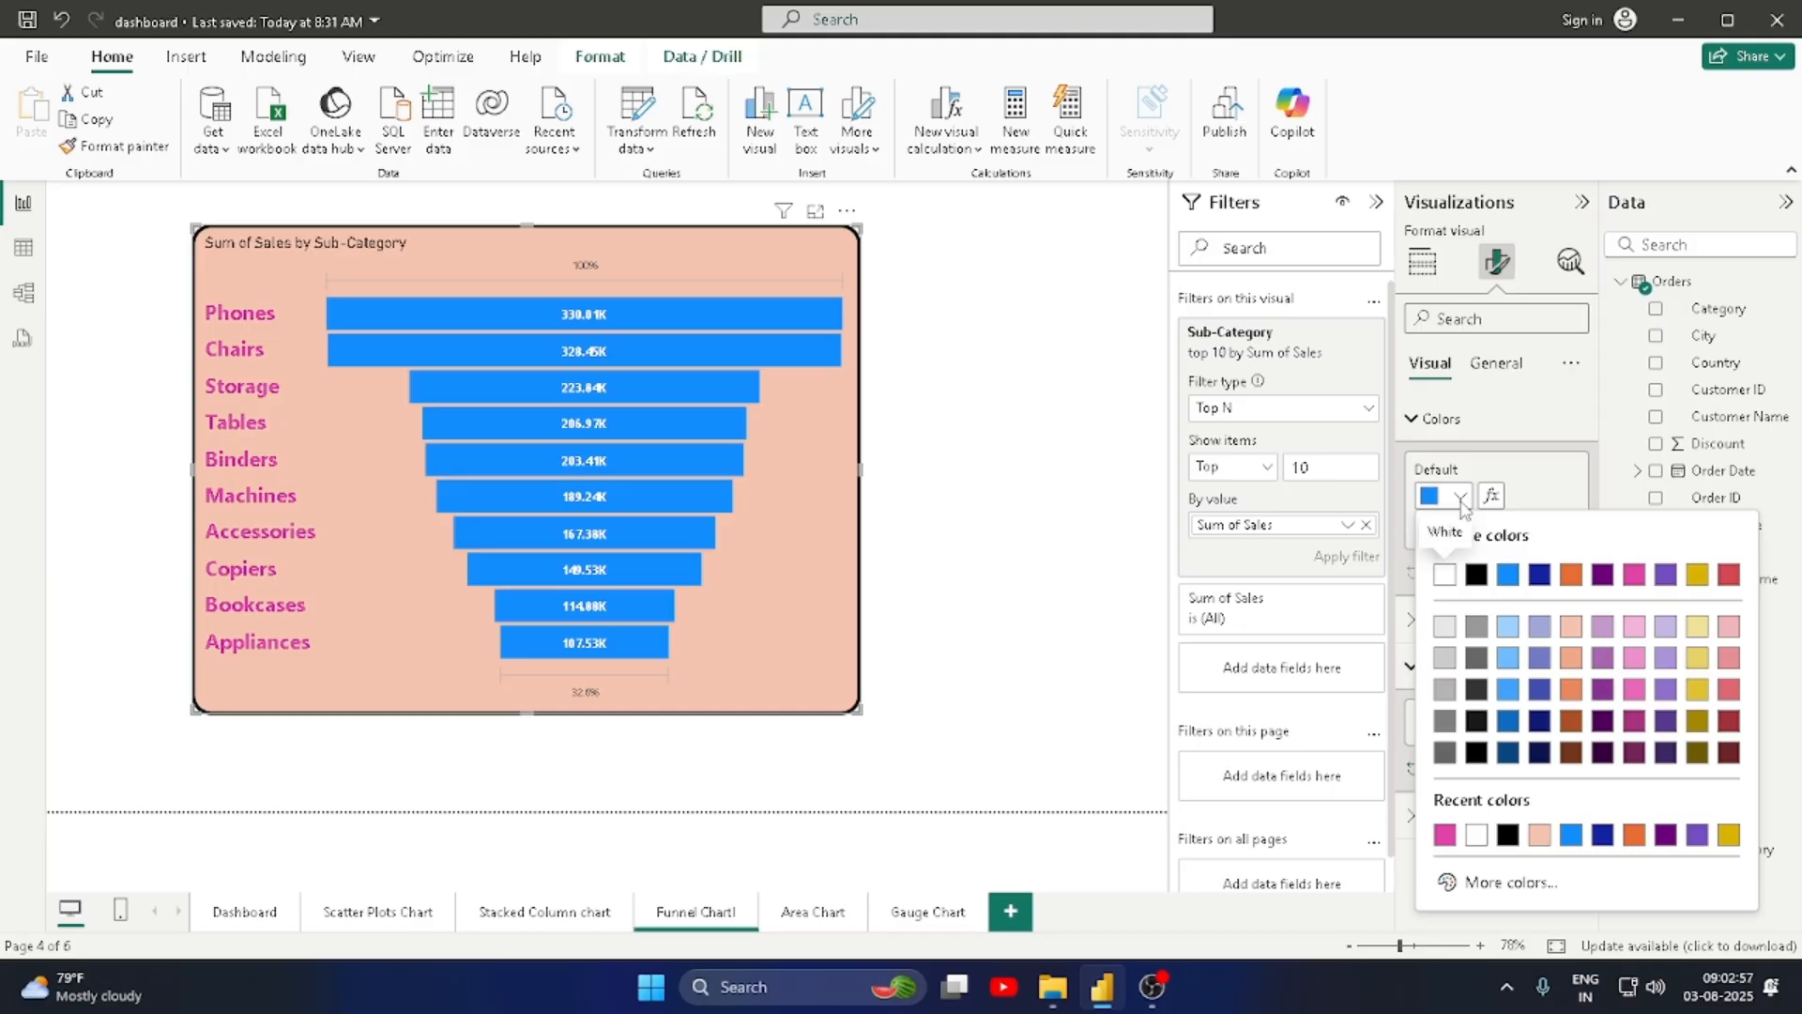
left_click(1509, 835)
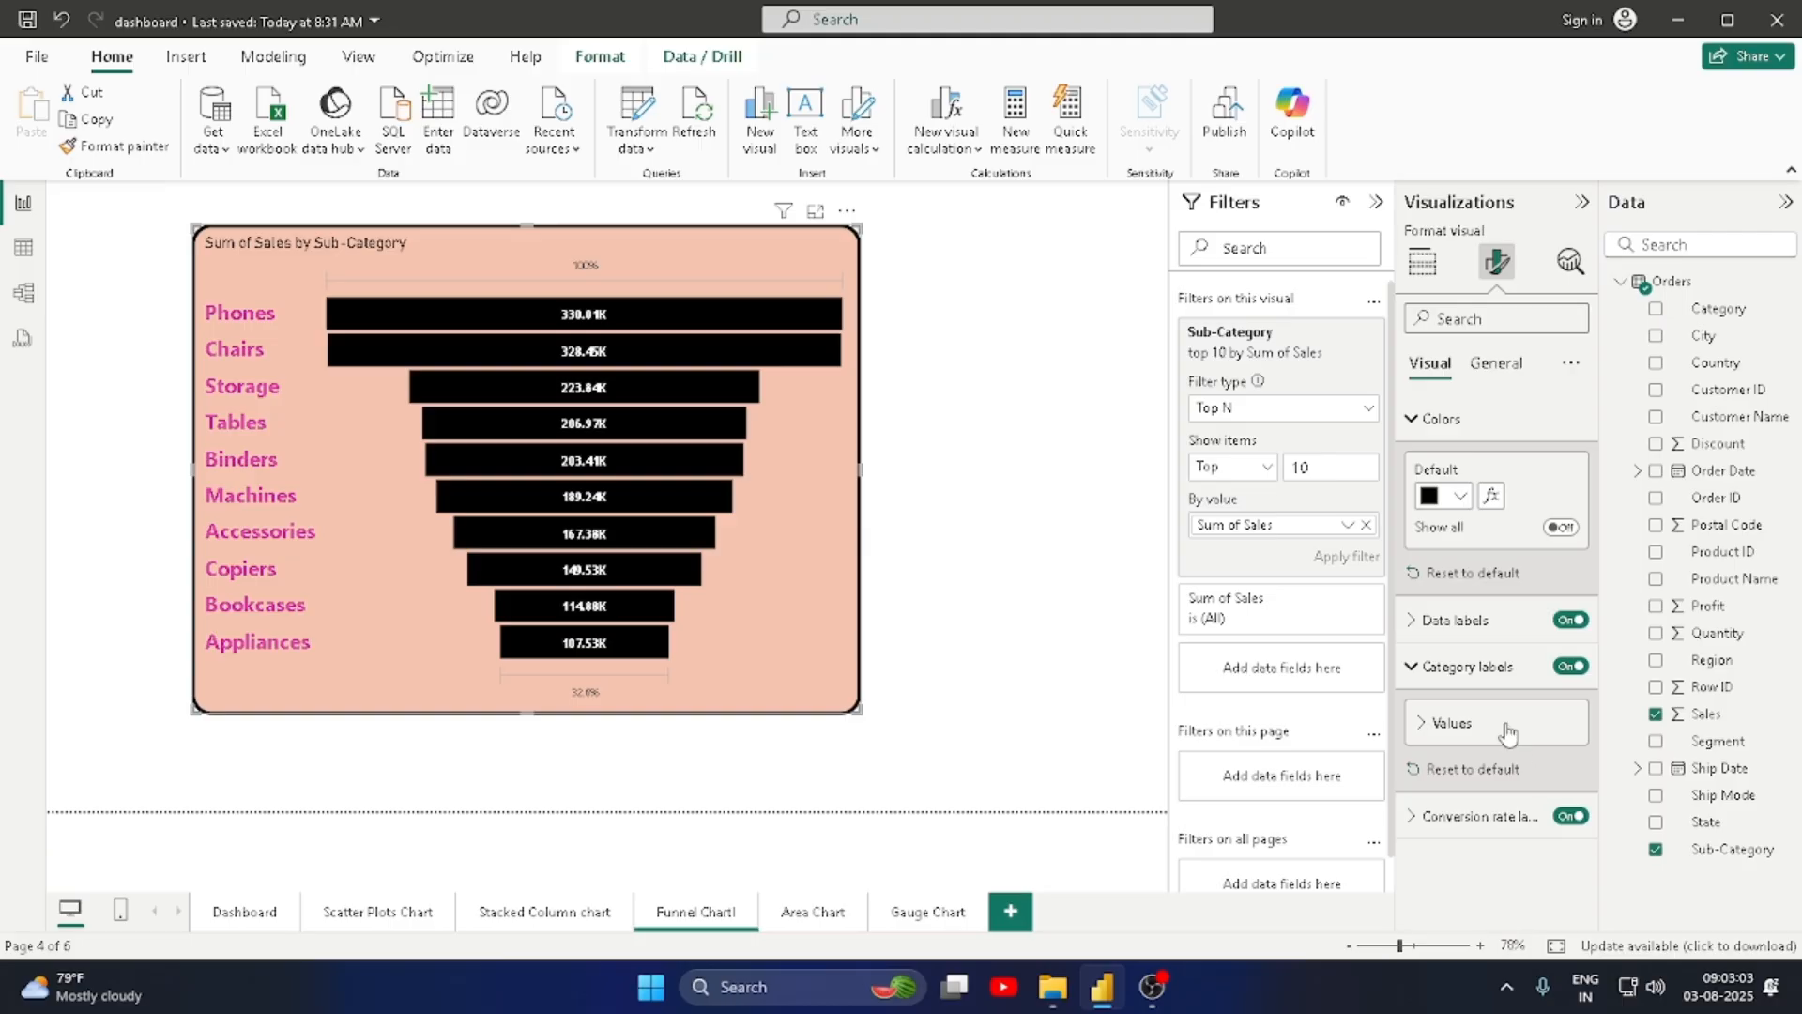
Step: Shorten the funnel chart's title to "Sales by Sub-Category" and center it horizontally
left_click(1482, 371)
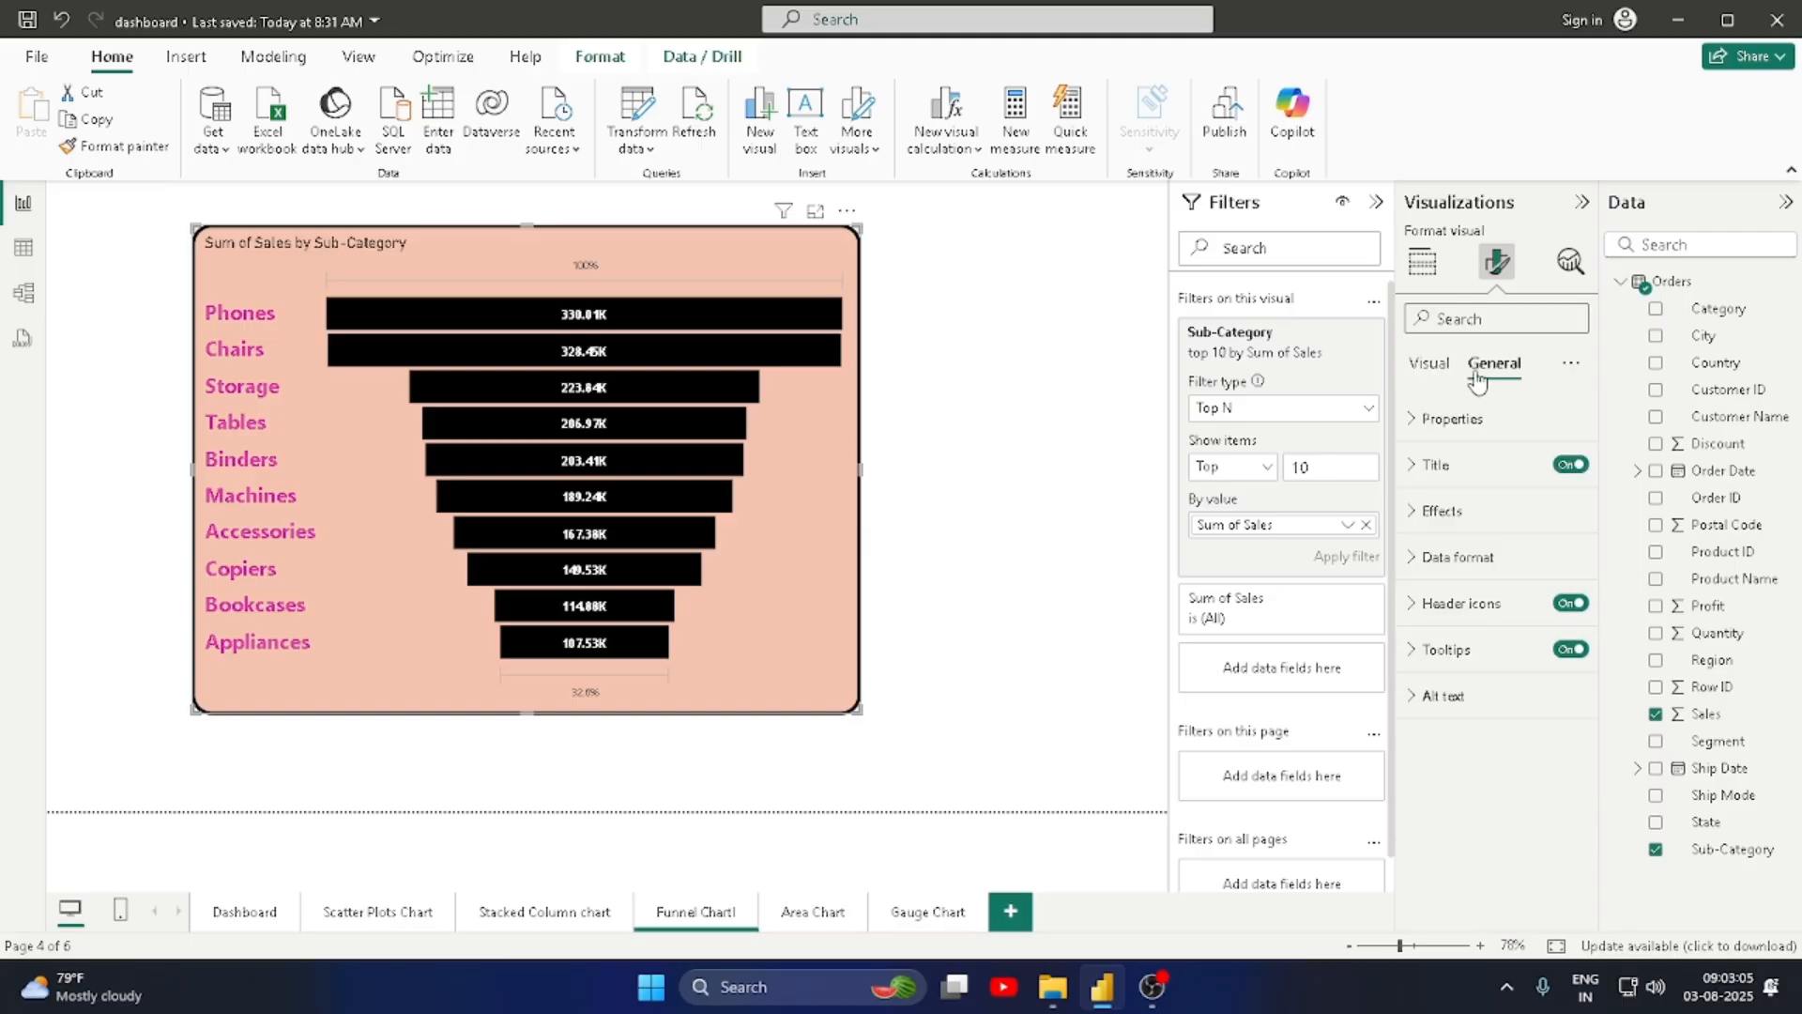
left_click(1417, 467)
left_click(1470, 578)
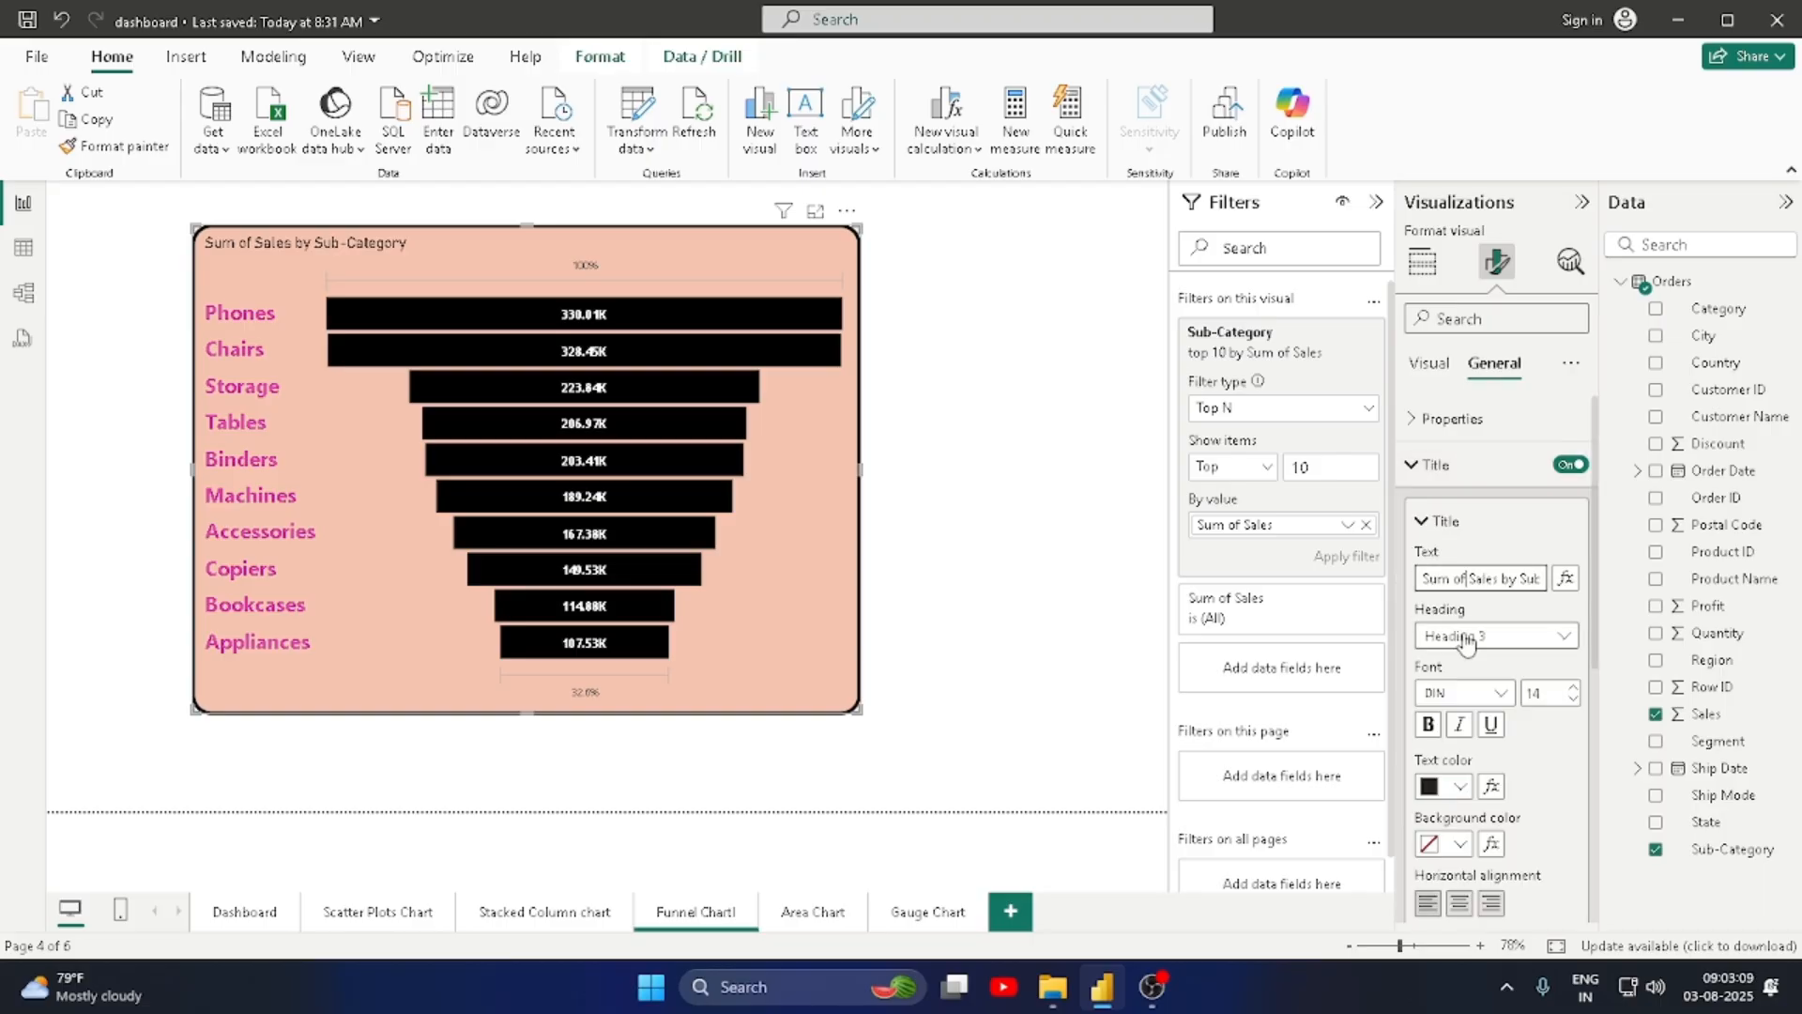
key("BackSpace")
key("BackSpace")
key("BackSpace")
key("BackSpace")
key("BackSpace")
key("BackSpace")
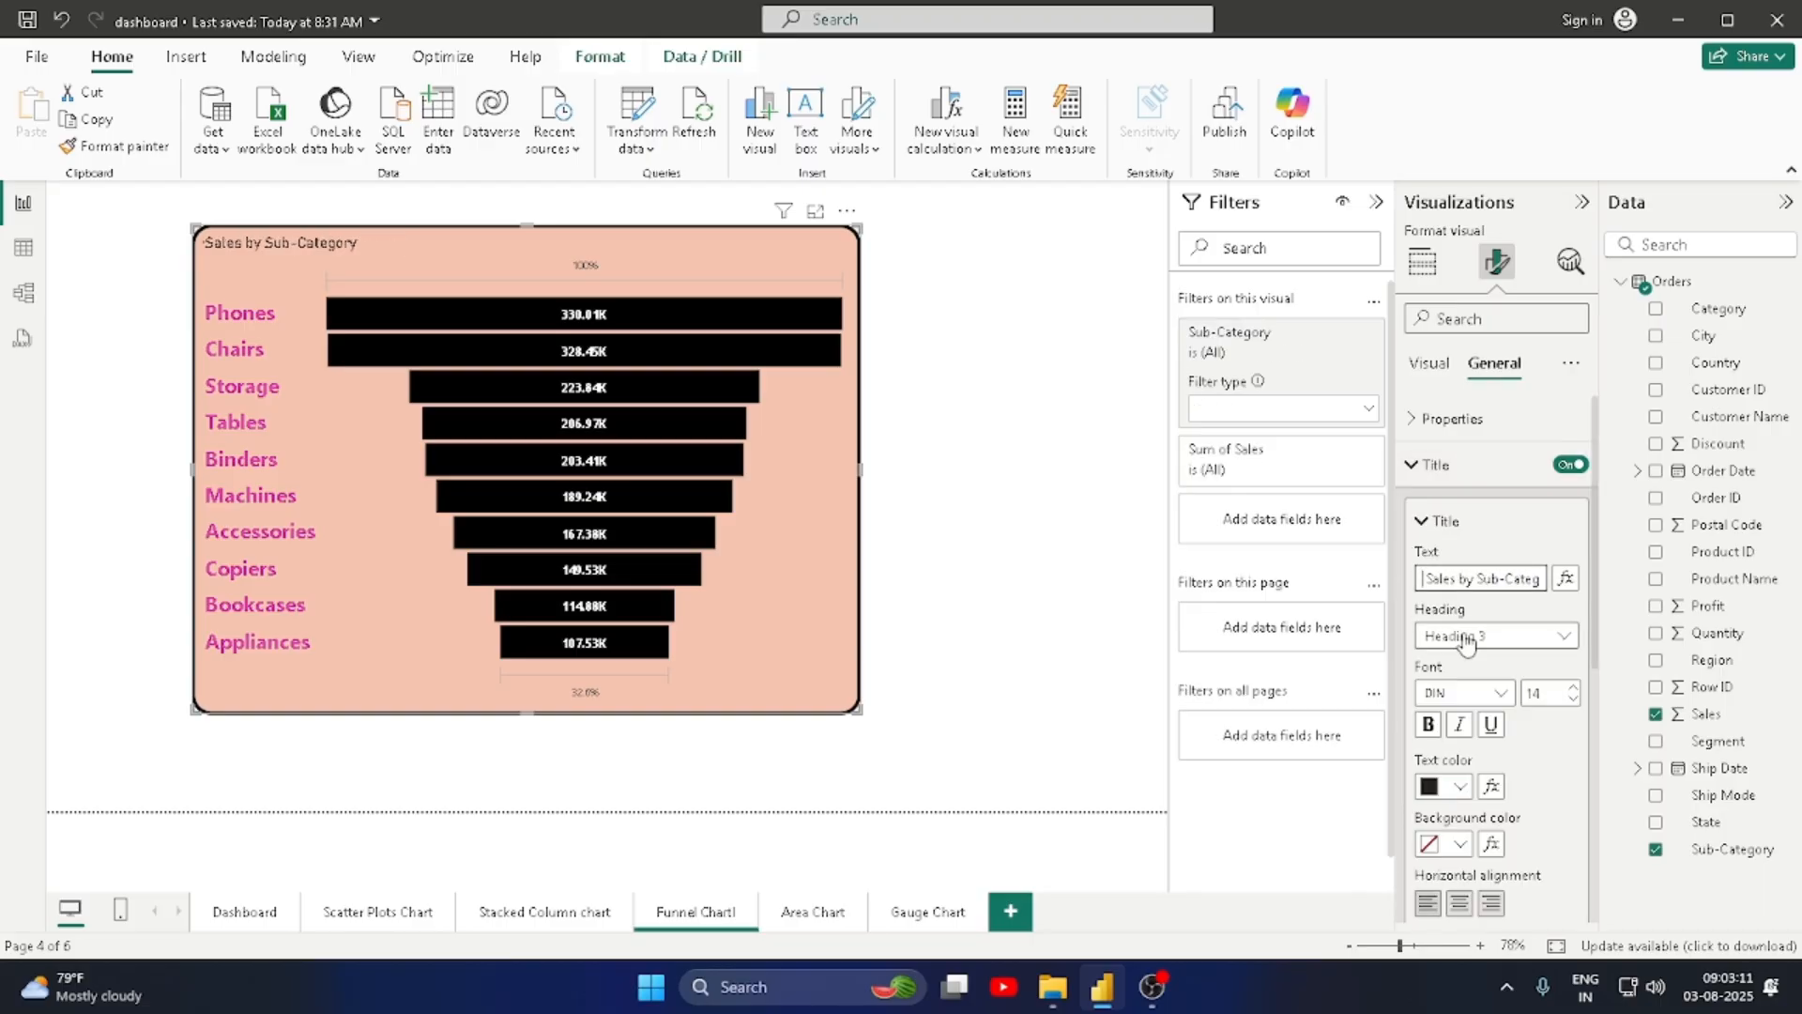
left_click(1460, 903)
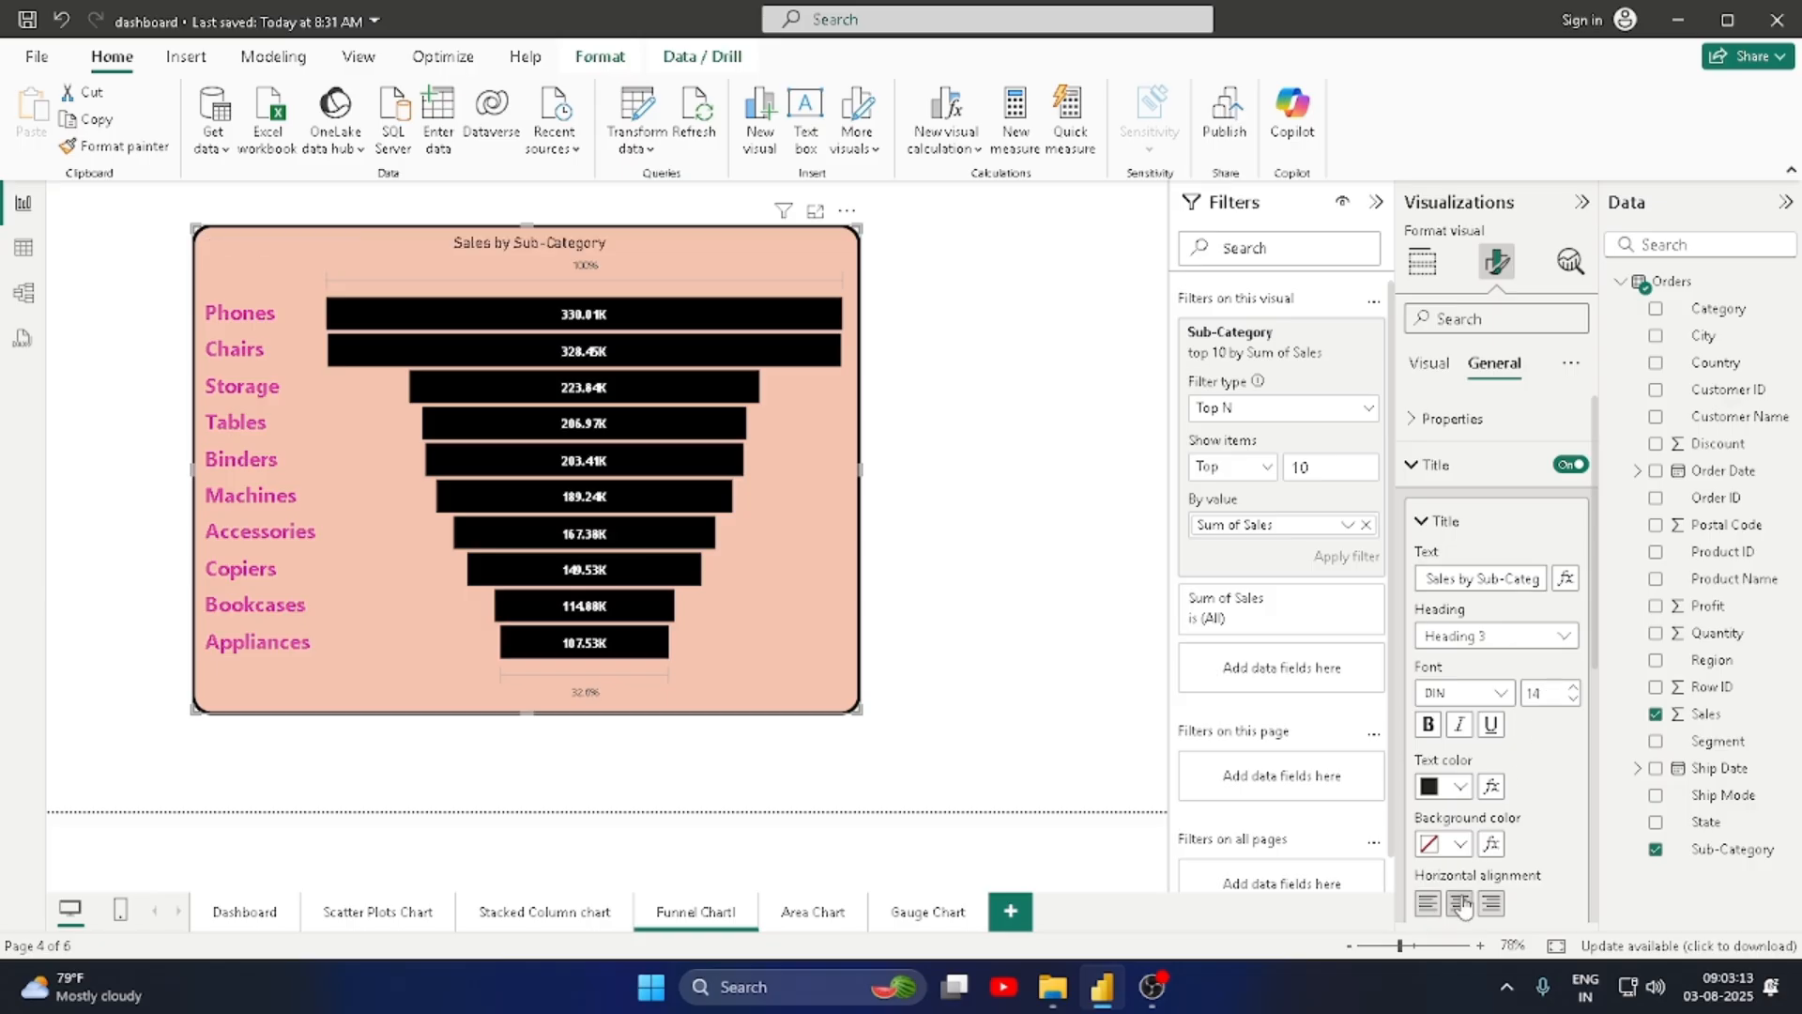
Step: Format the funnel chart's title as Heading 2 in pink Times New Roman at font size 21
left_click(1459, 788)
left_click(1476, 694)
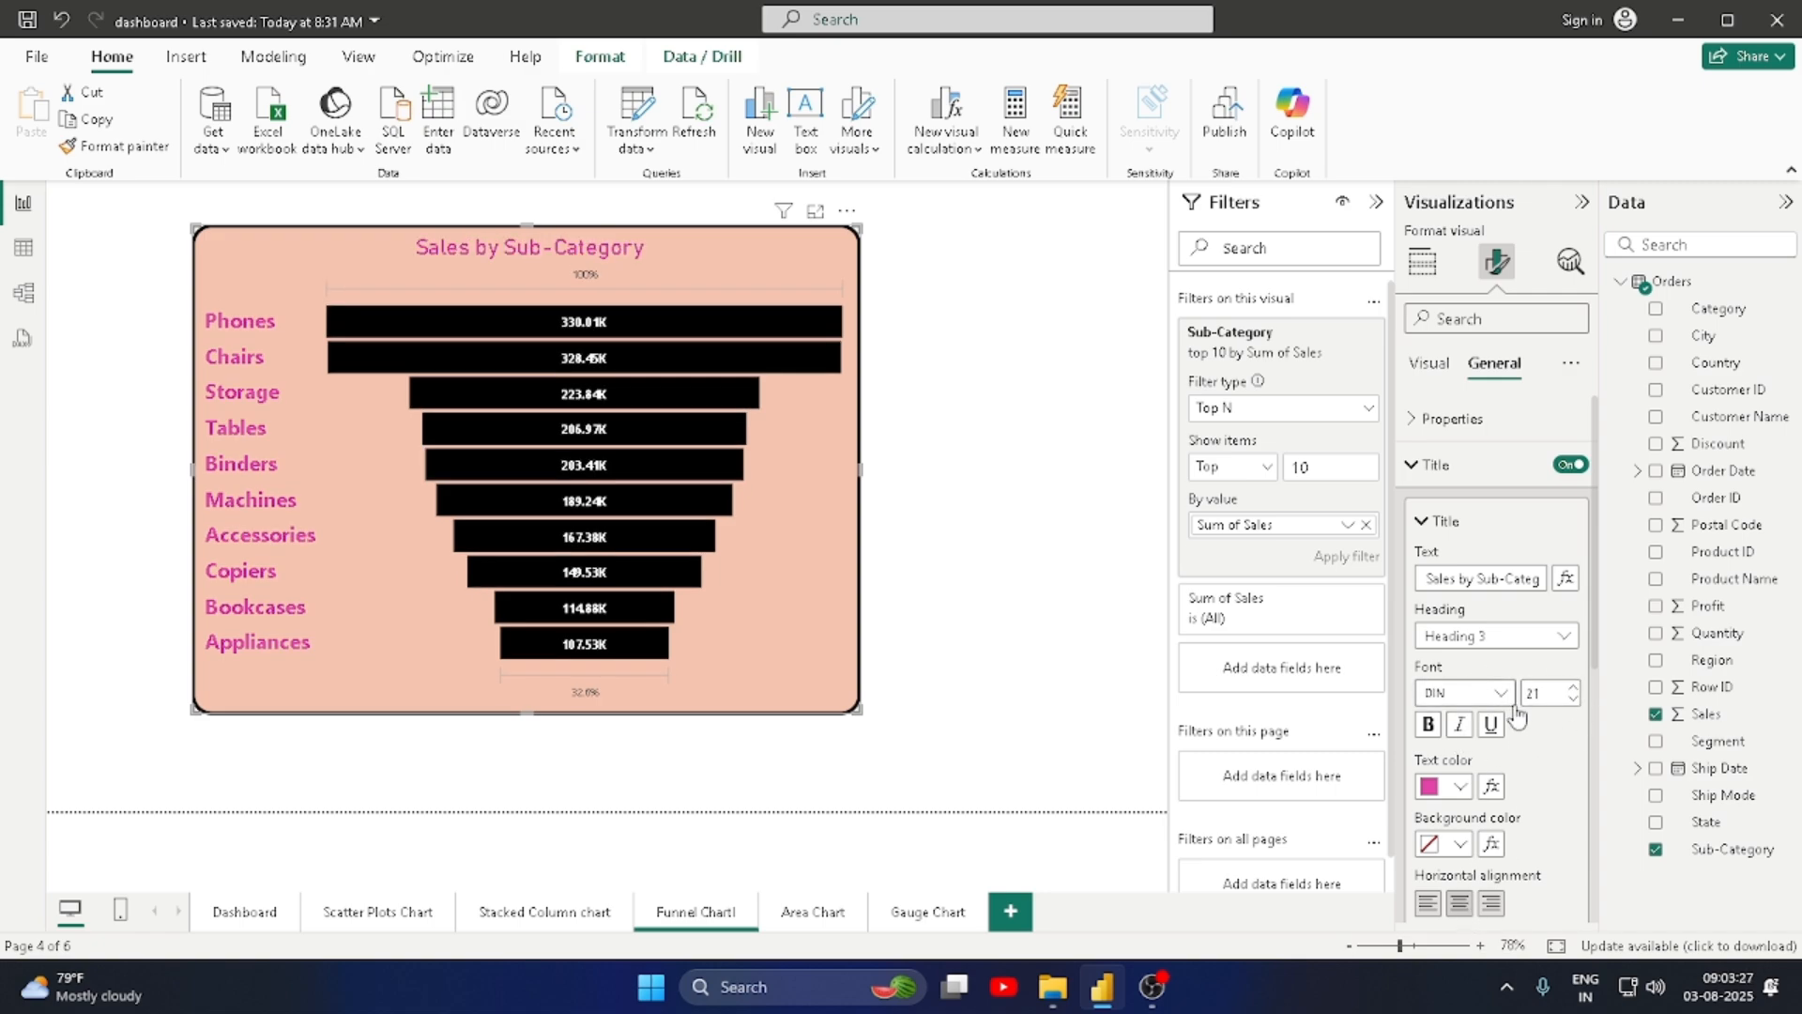
left_click(1568, 642)
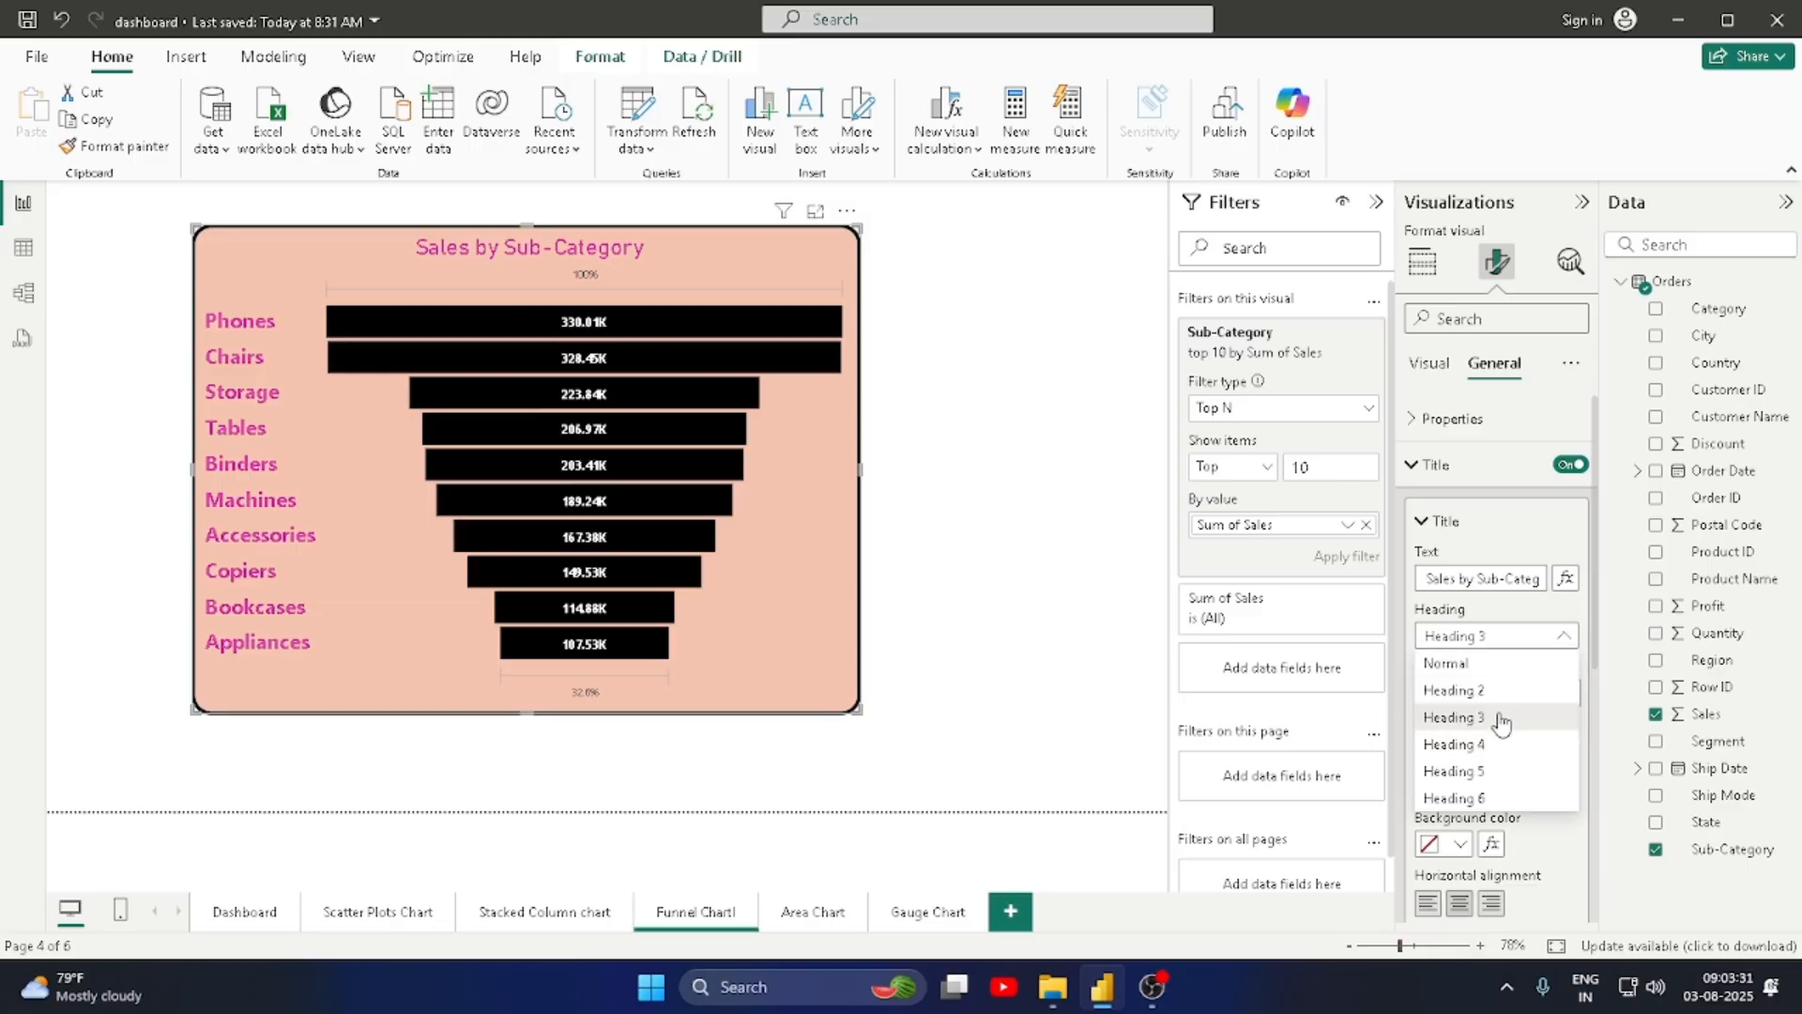
left_click(1459, 690)
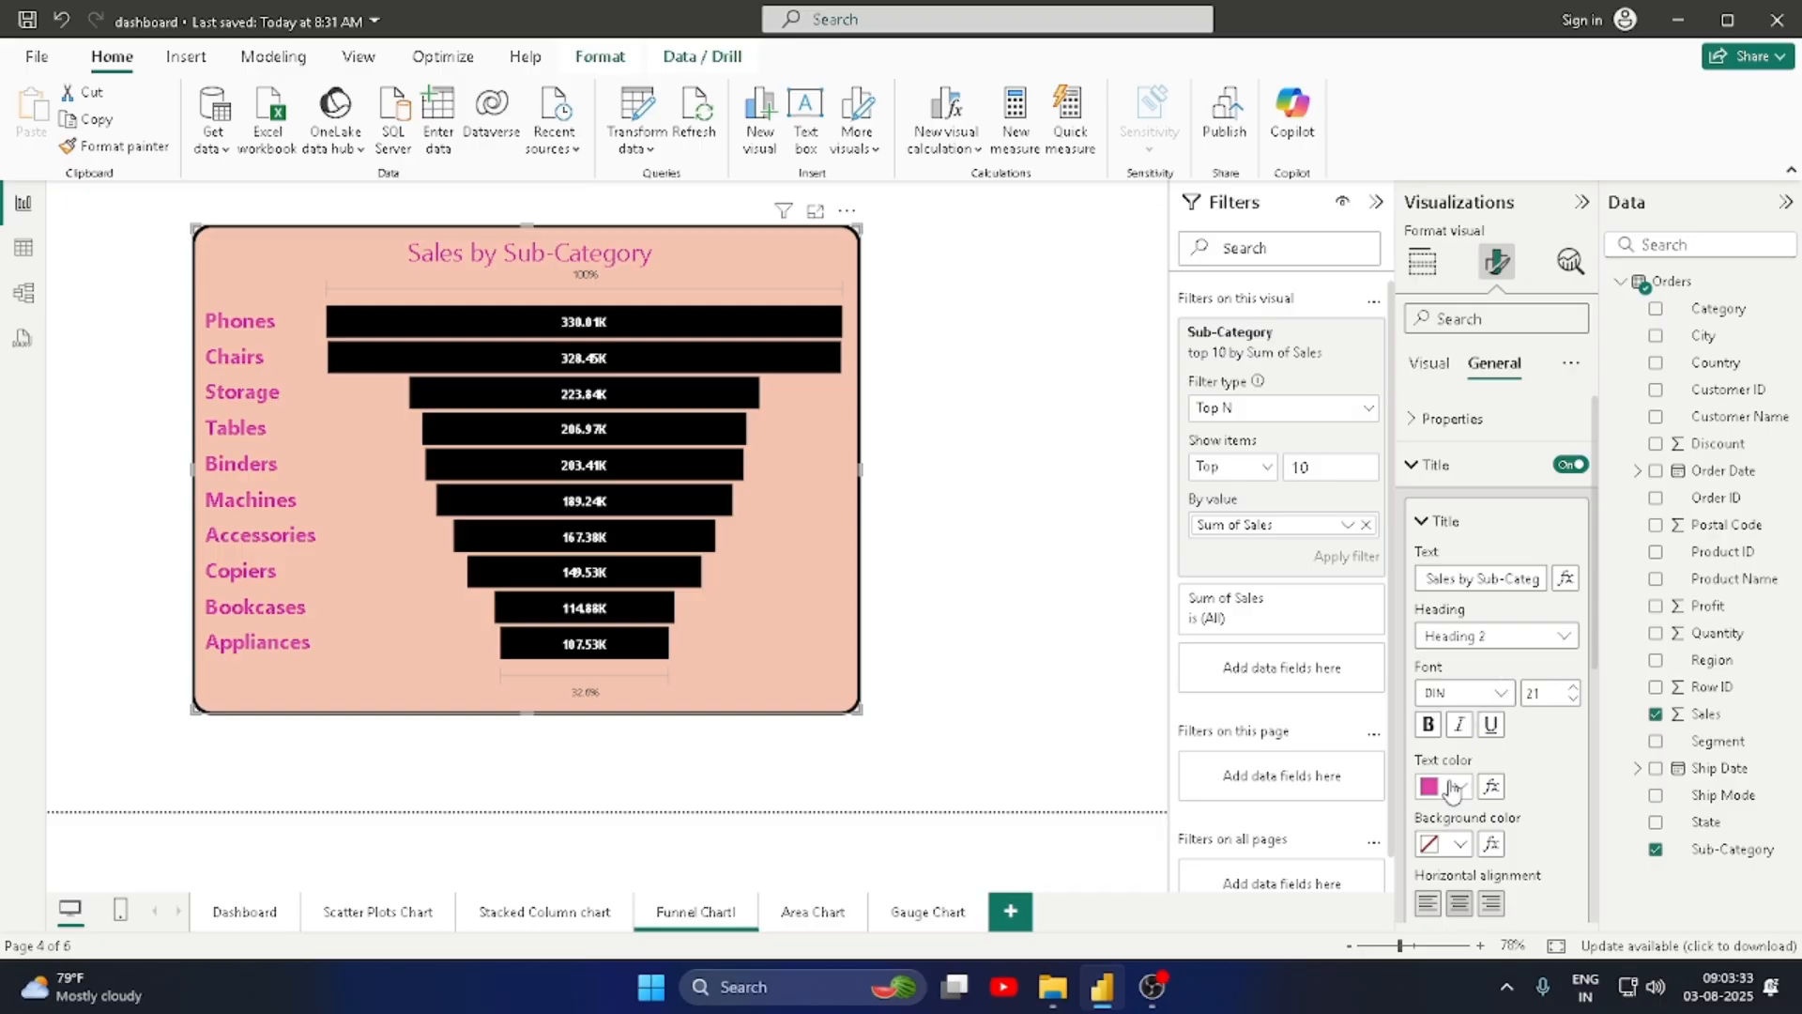
left_click(1499, 695)
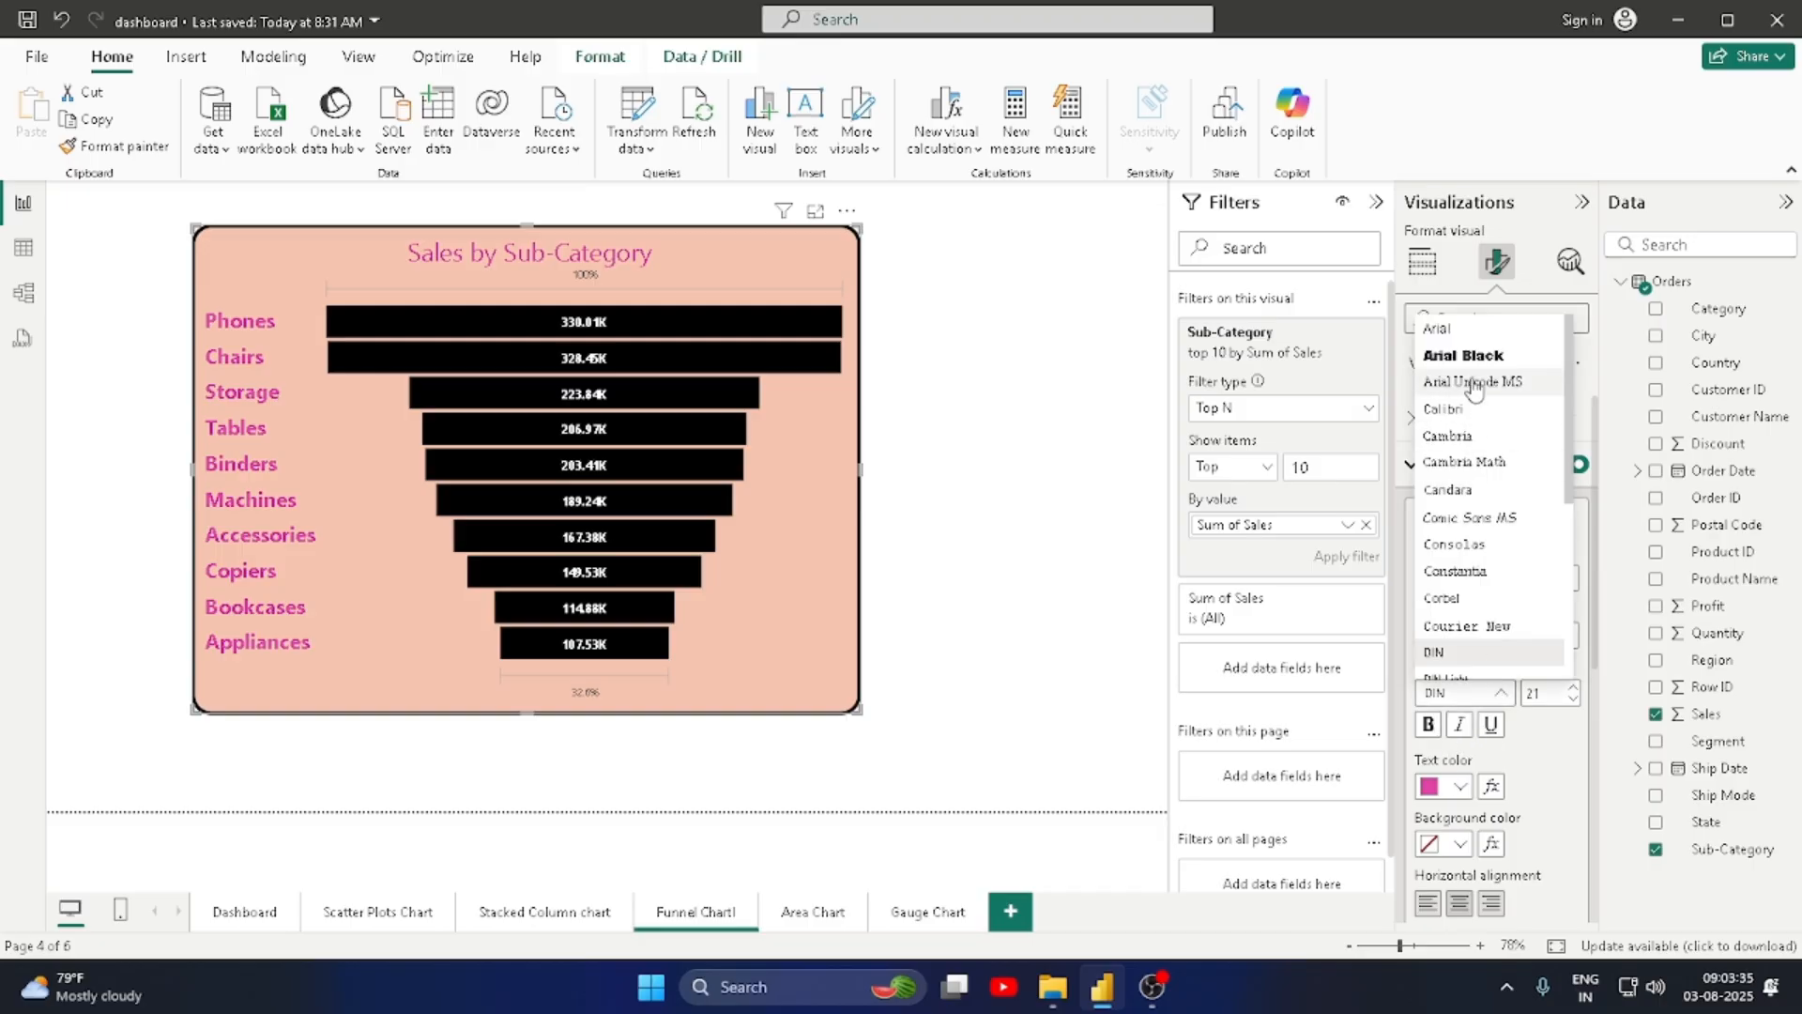
scroll(1497, 520, "down", 3)
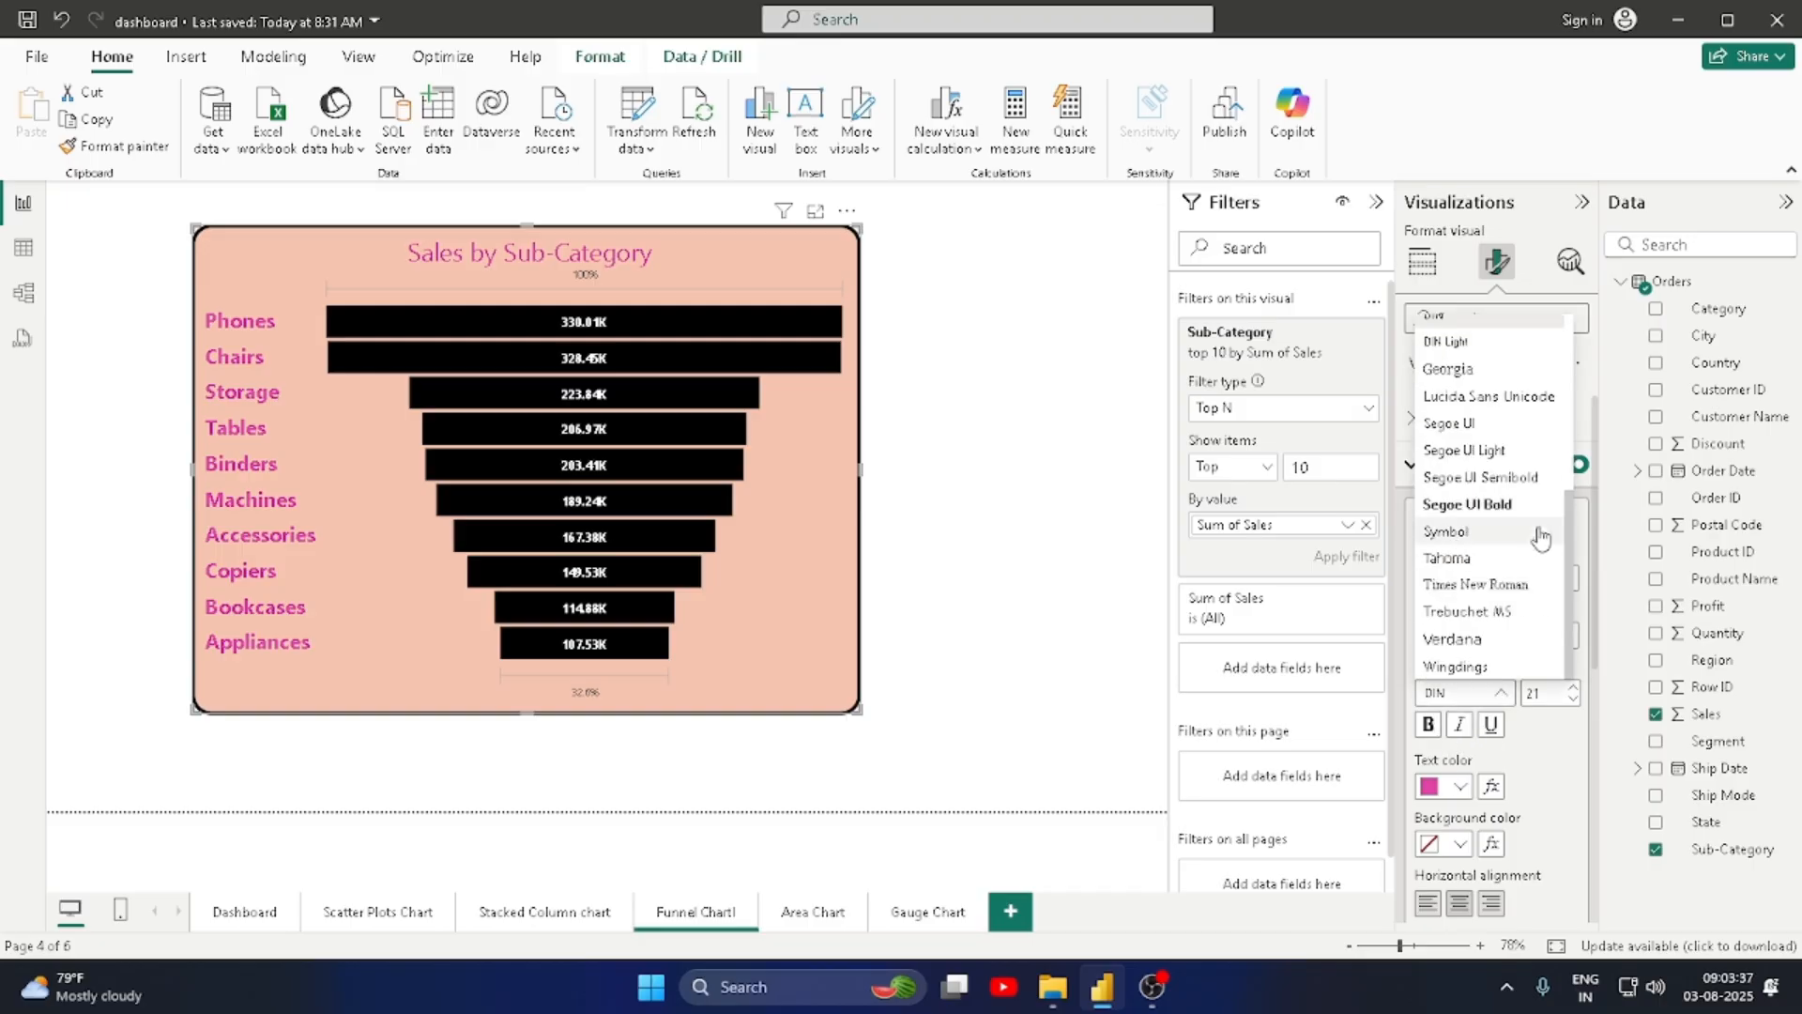
left_click(1475, 583)
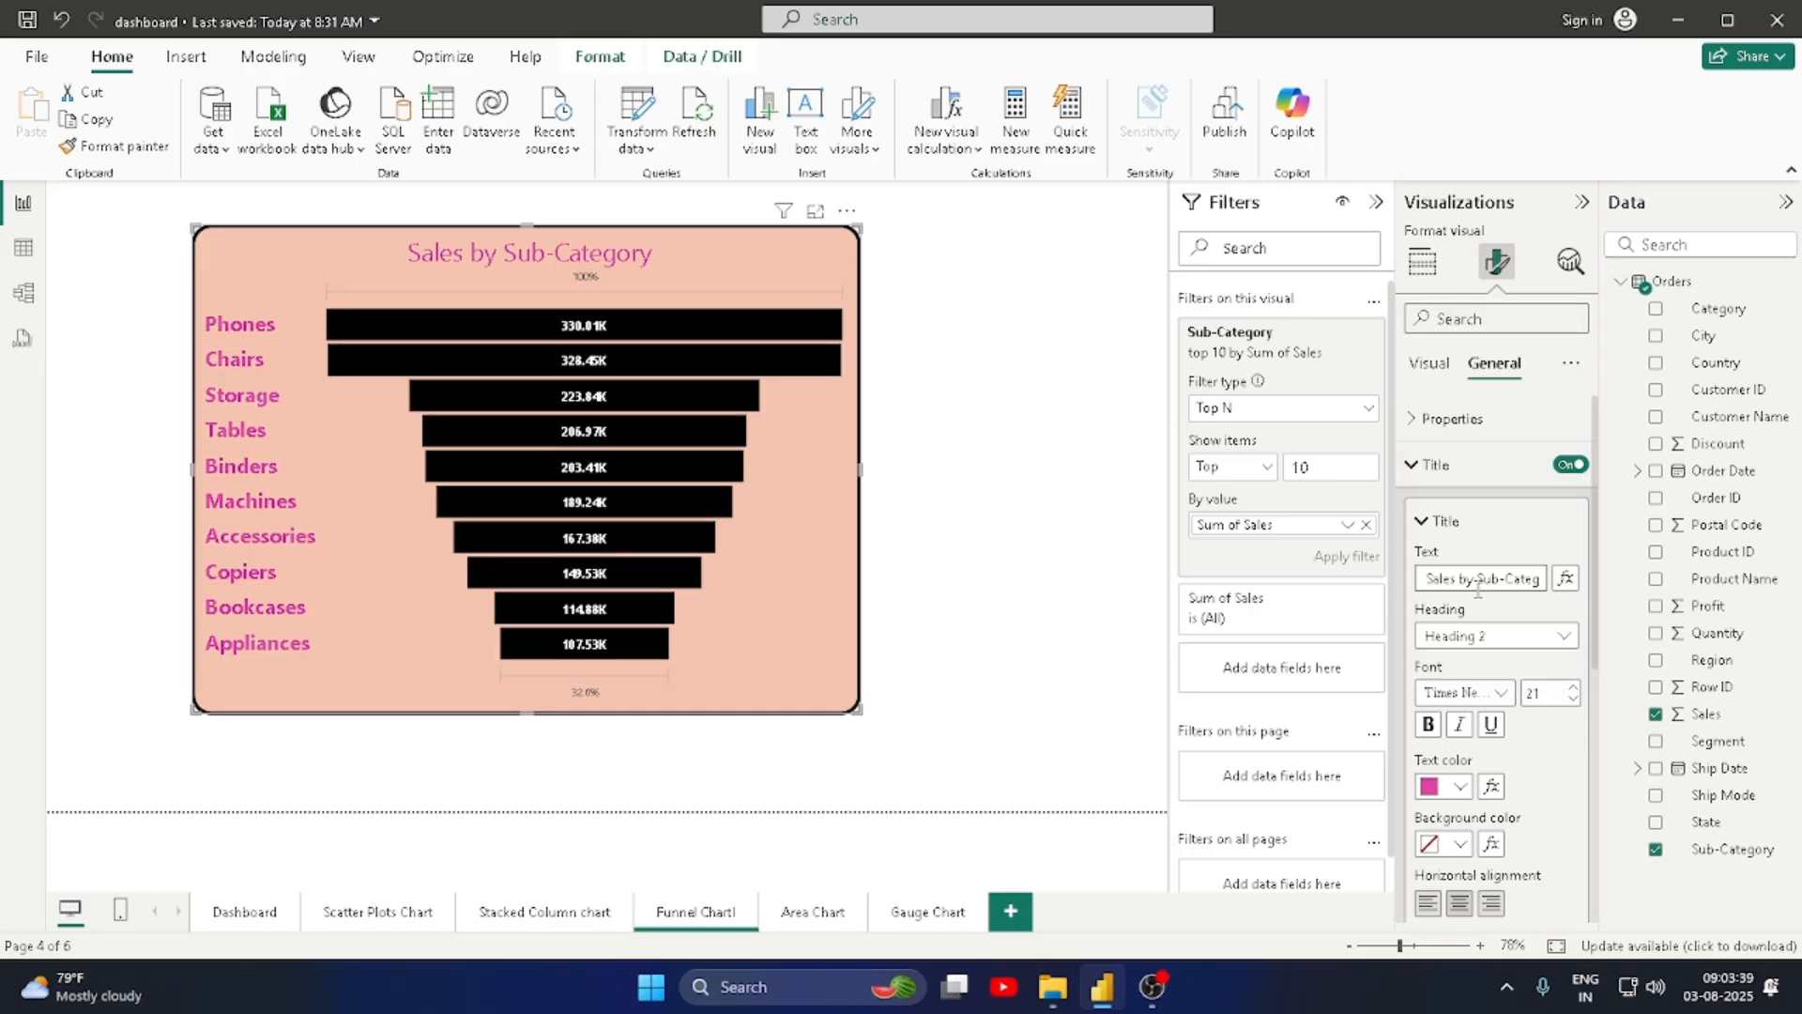
scroll(1497, 751, "down", 3)
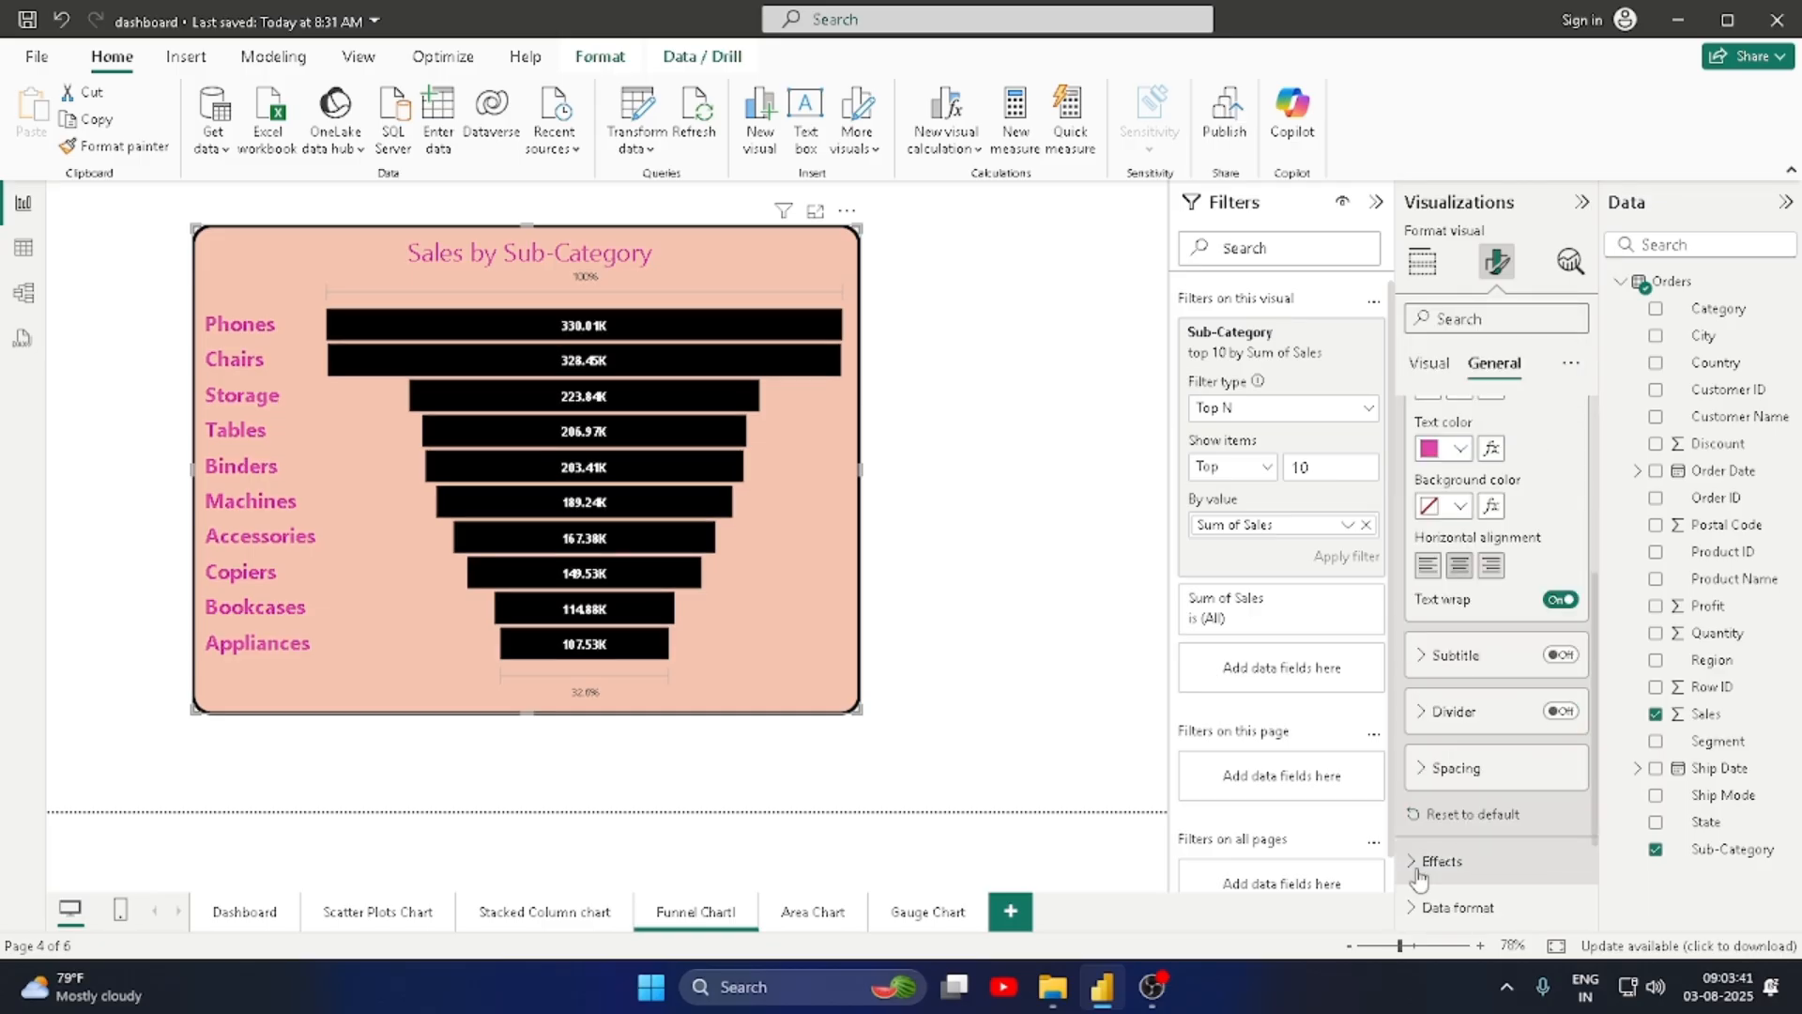
left_click(1436, 860)
scroll(1502, 826, "down", 2)
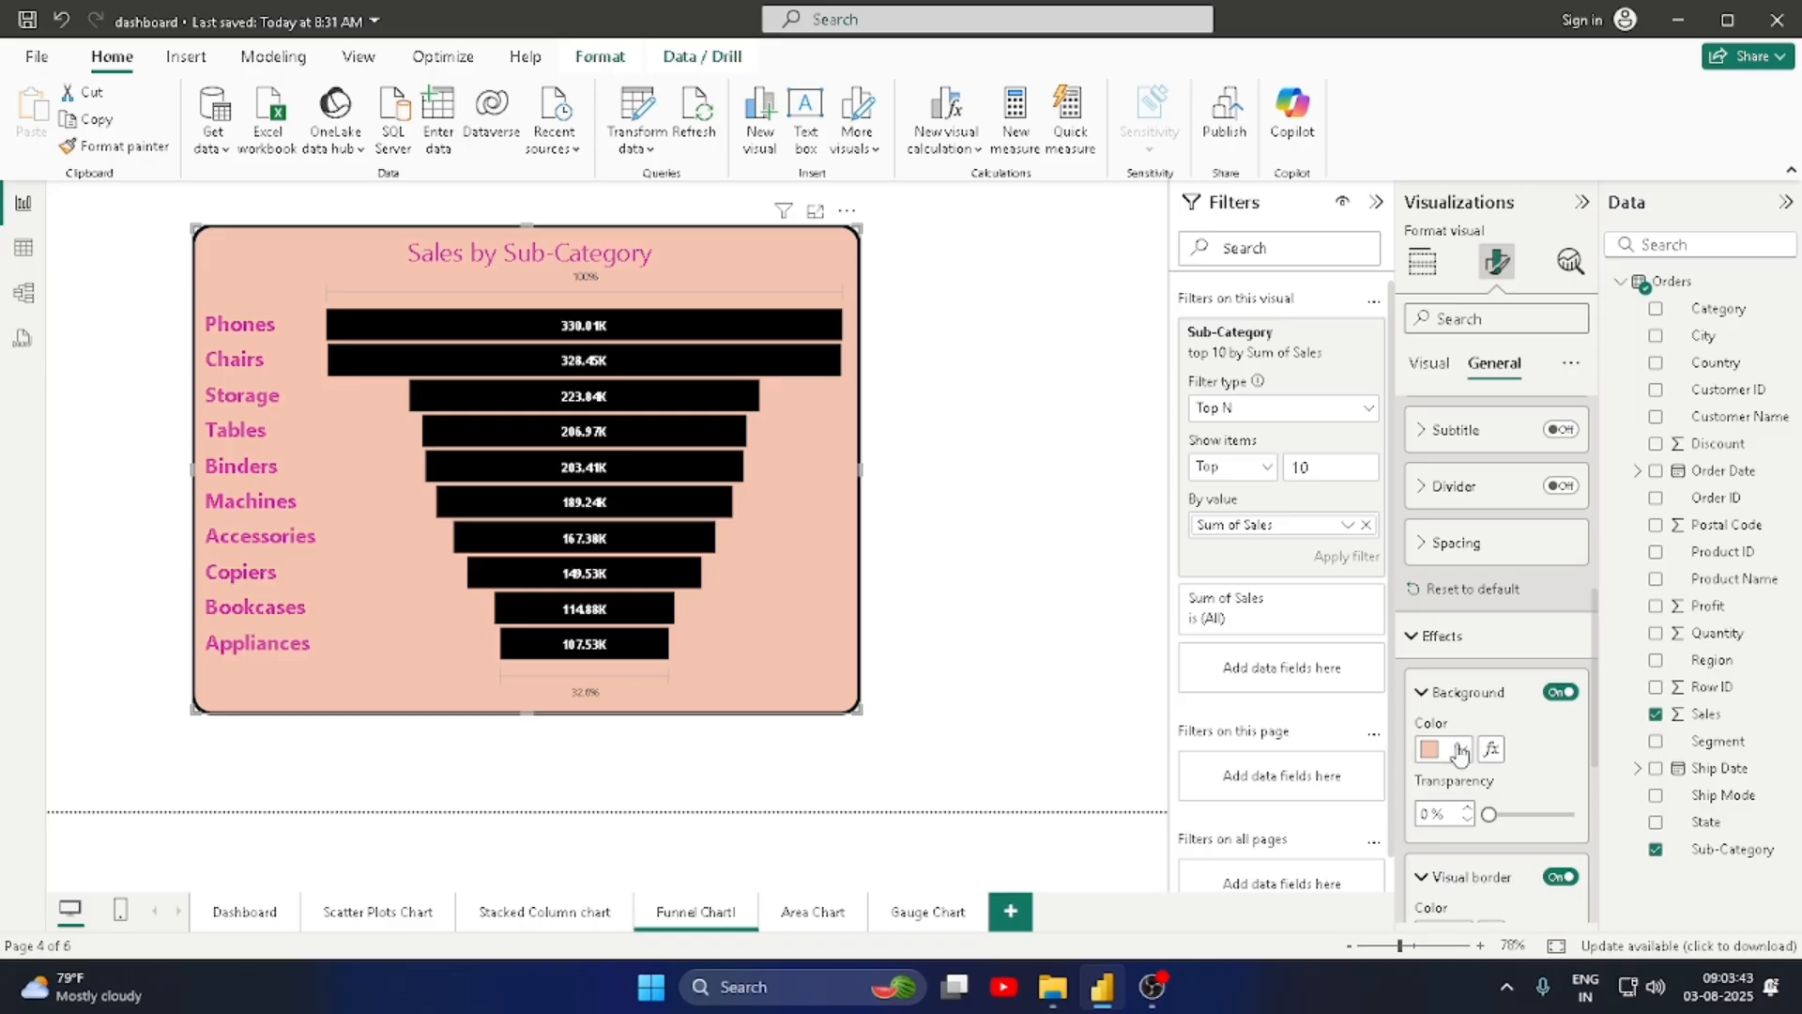
scroll(1495, 778, "up", 5)
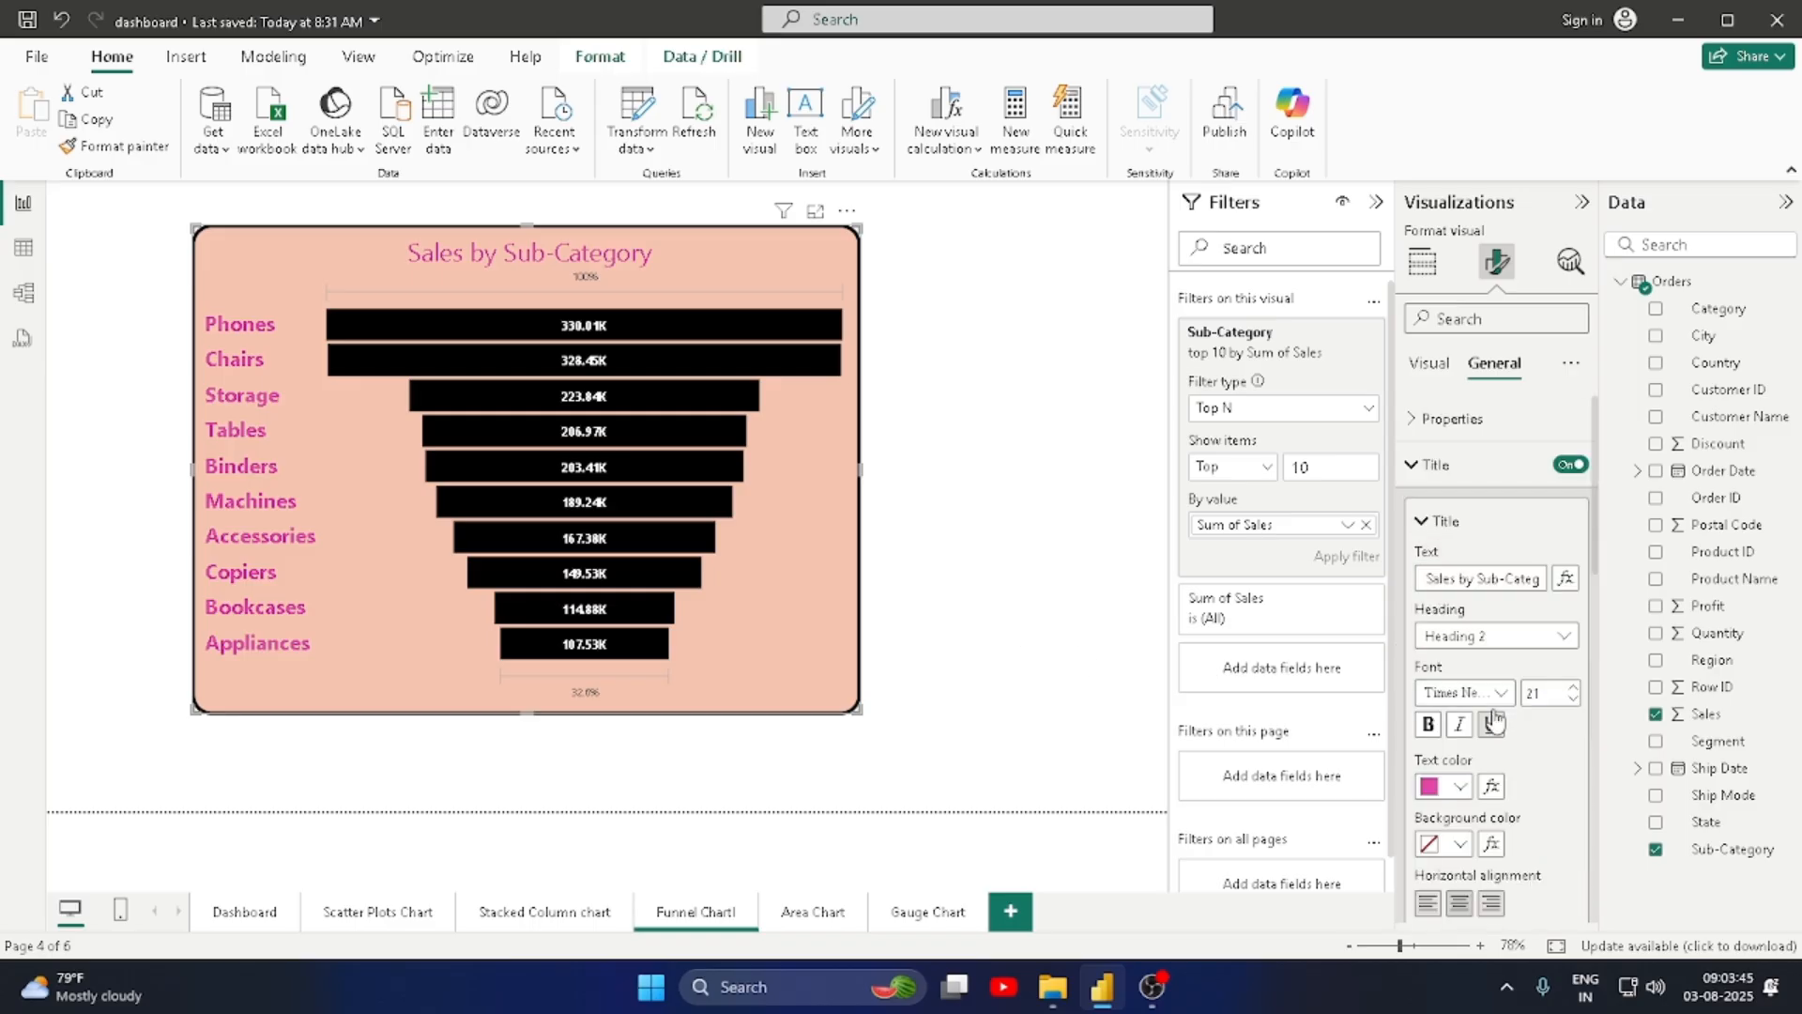
left_click(1425, 365)
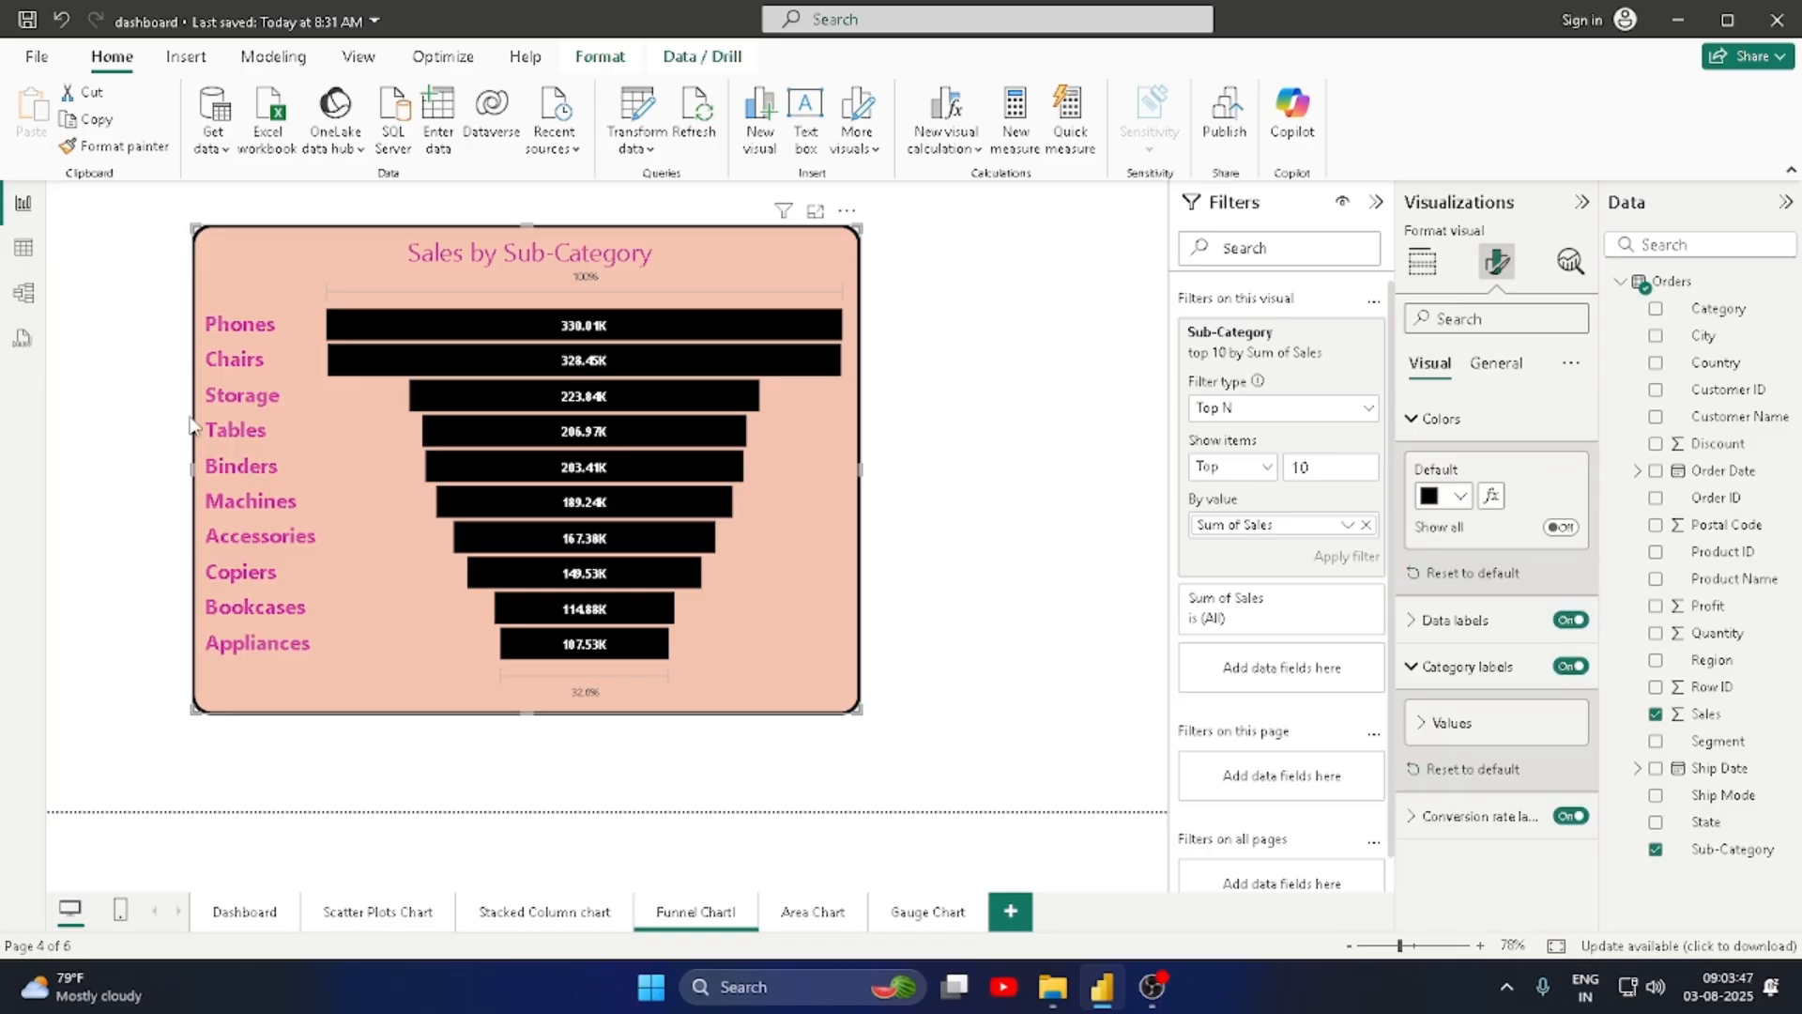
Step: Enlarge the funnel chart to fill most of the visible page area and exclude the Storage sub-category from it
left_click_drag(857, 710, 1089, 794)
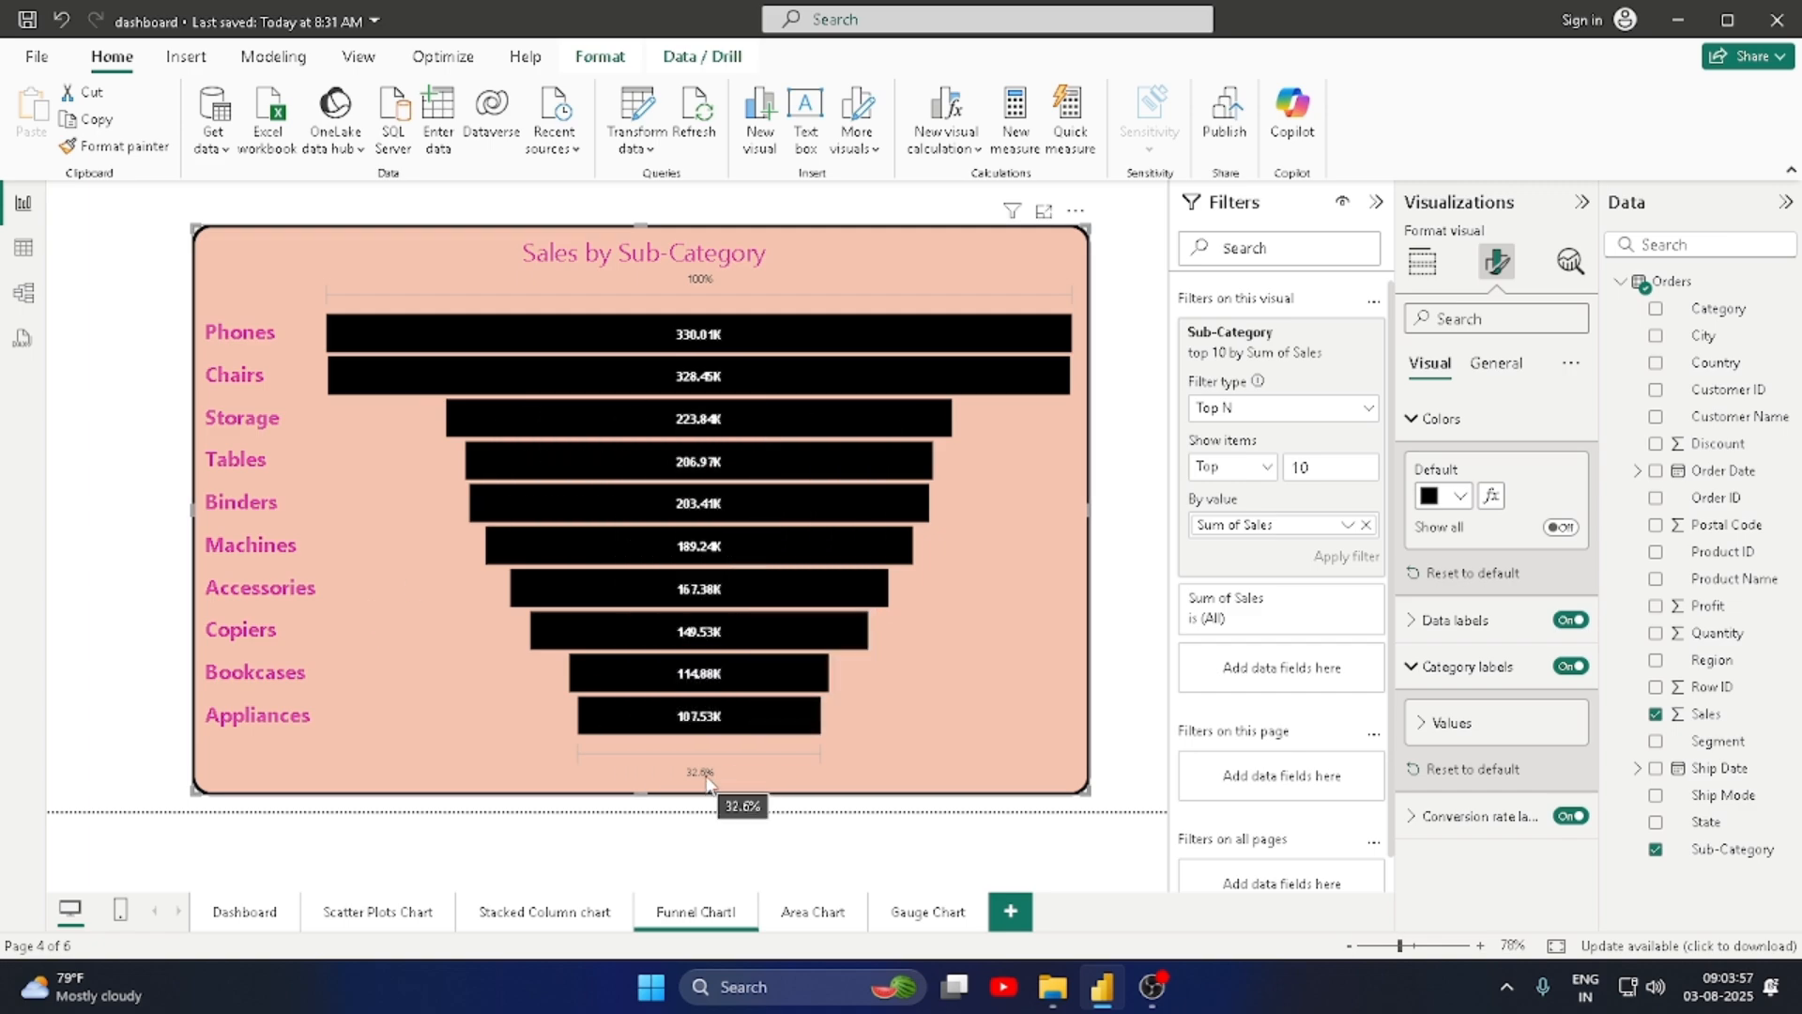
right_click(783, 629)
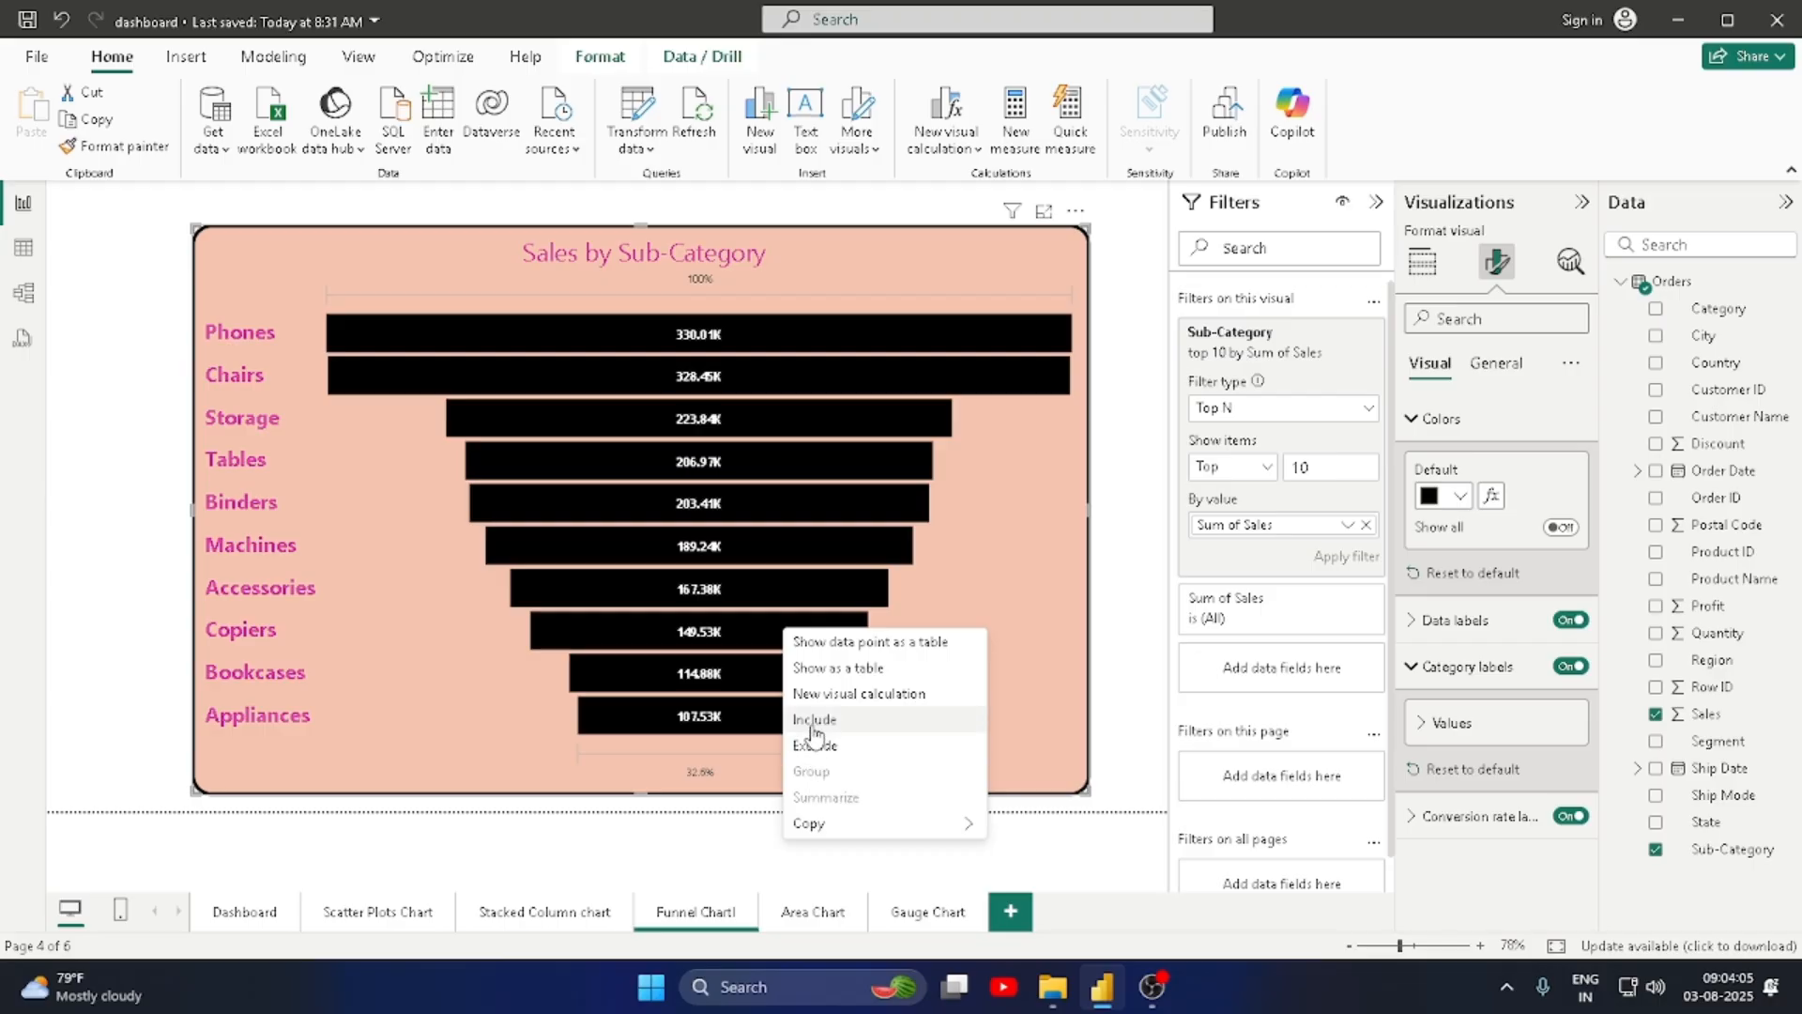
left_click(537, 433)
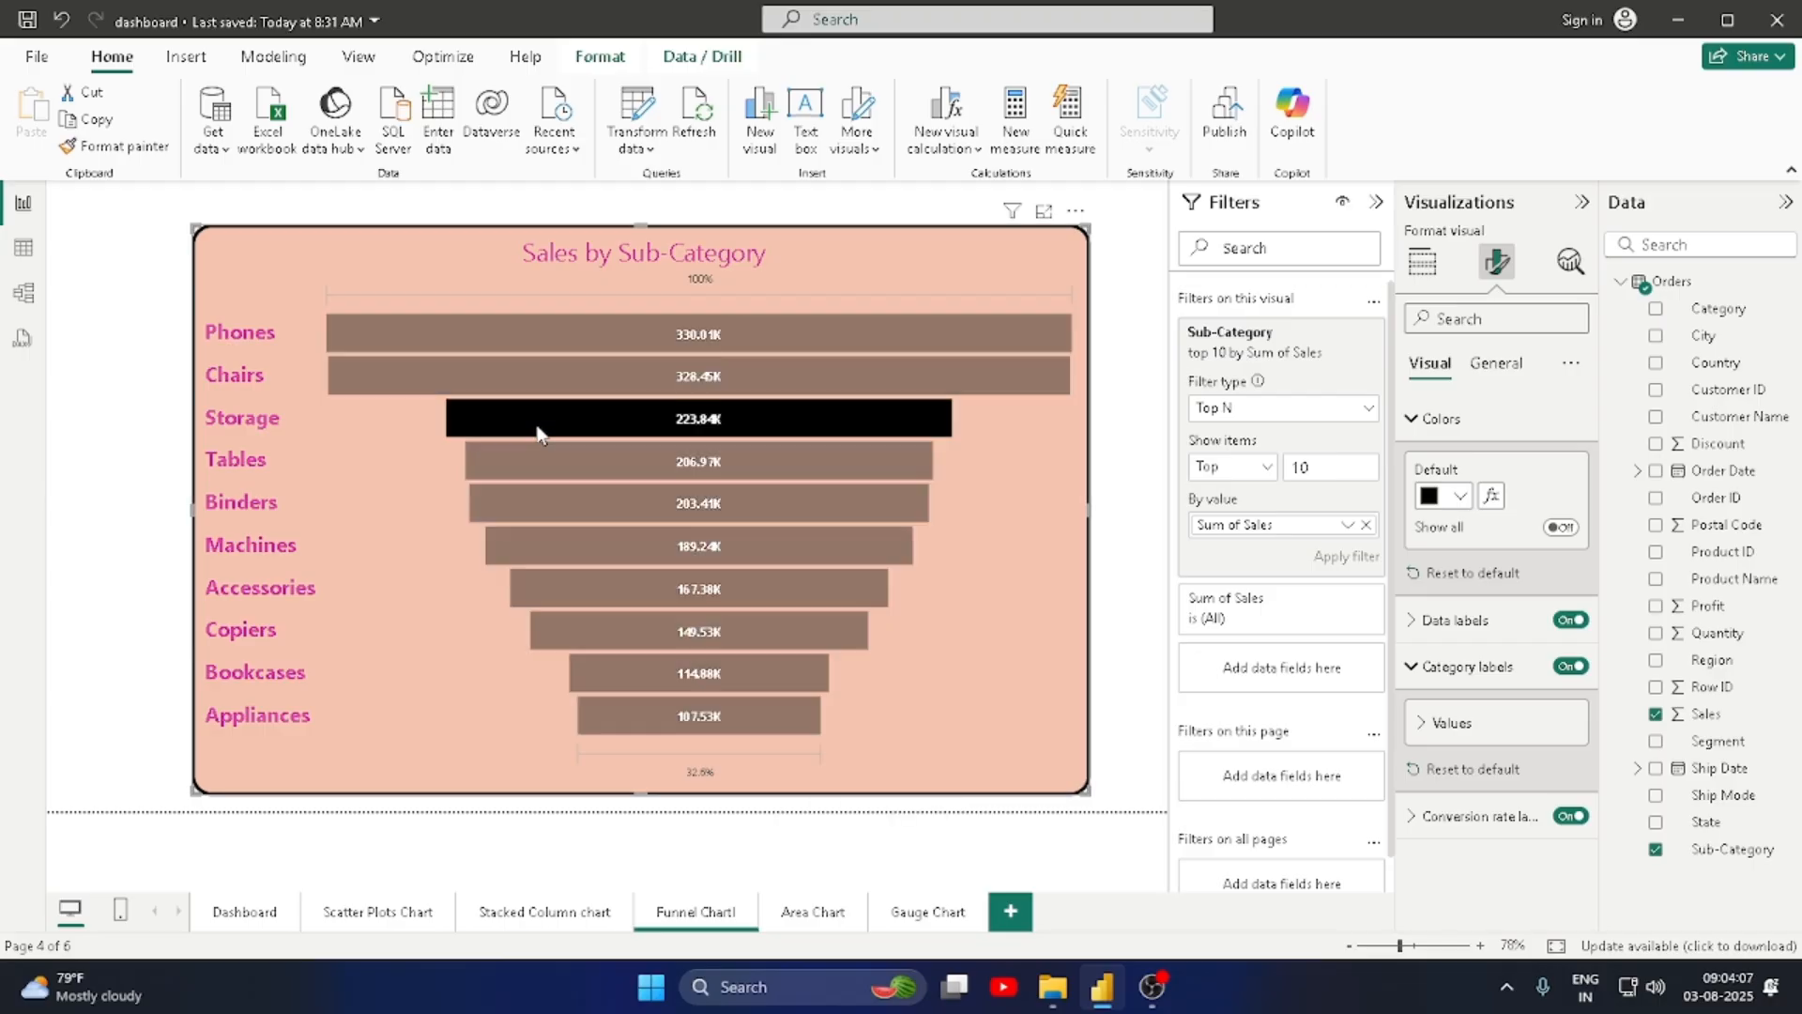
right_click(537, 433)
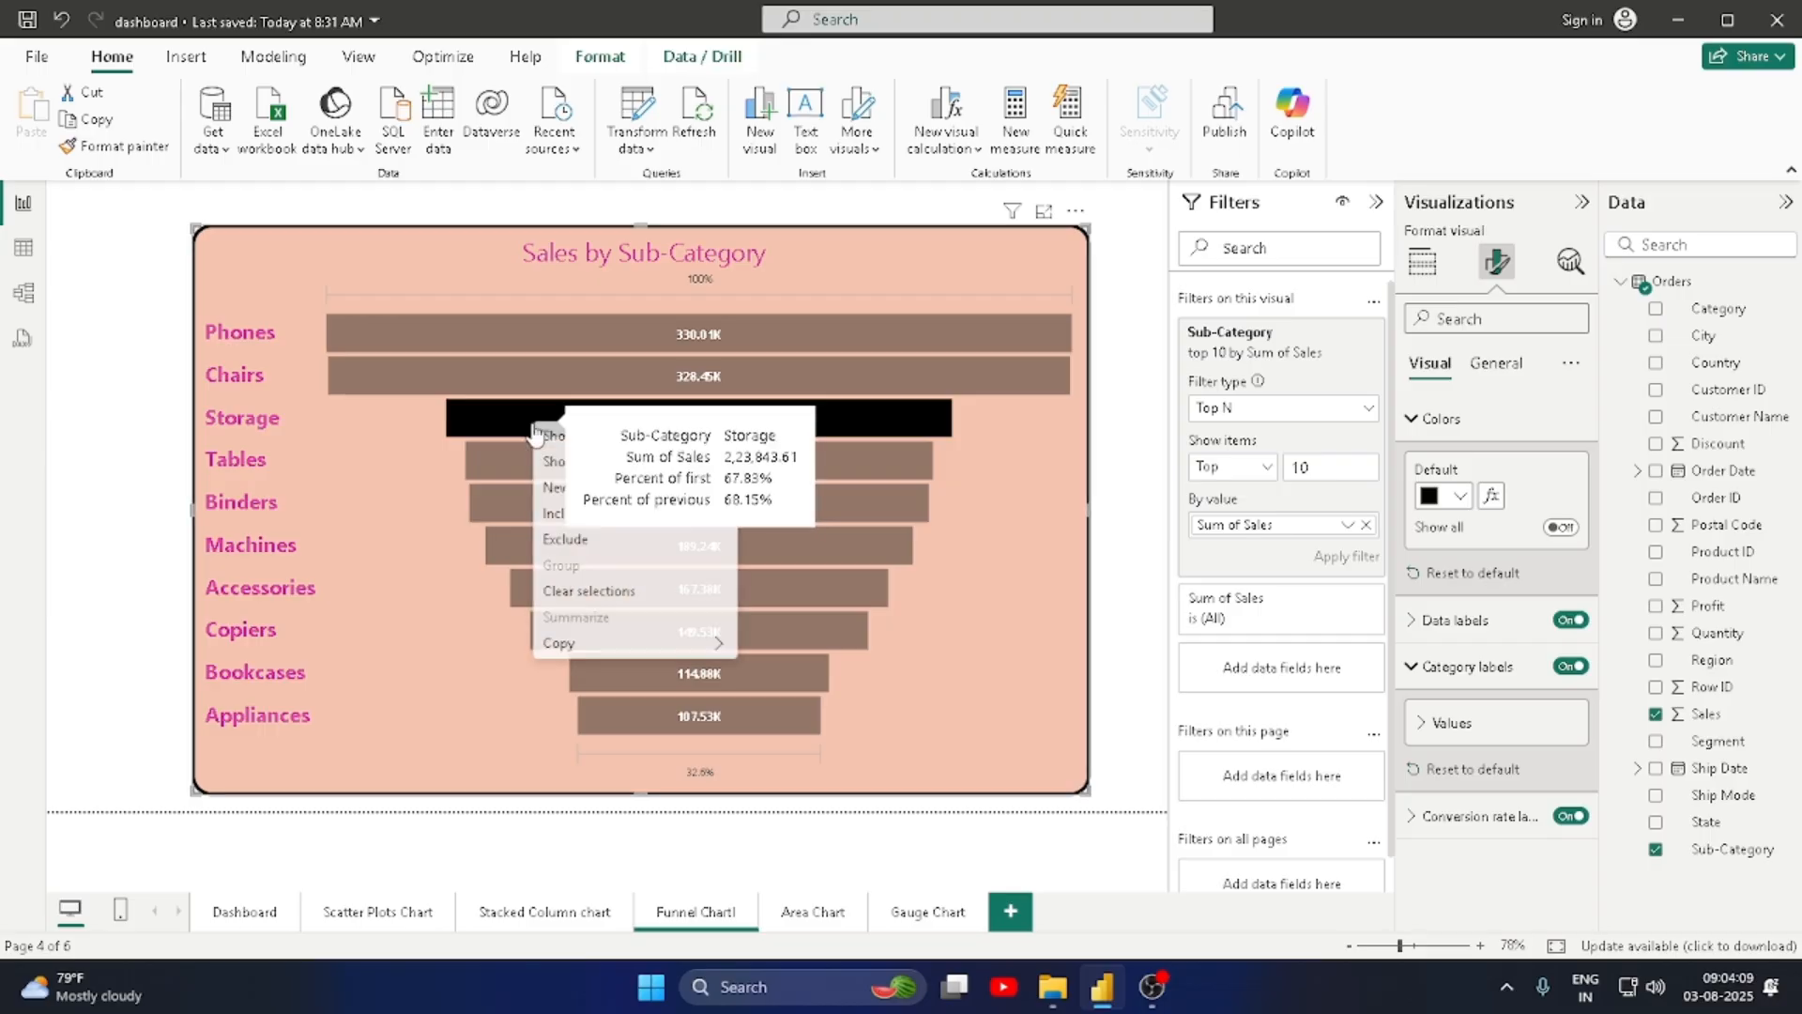
left_click(561, 540)
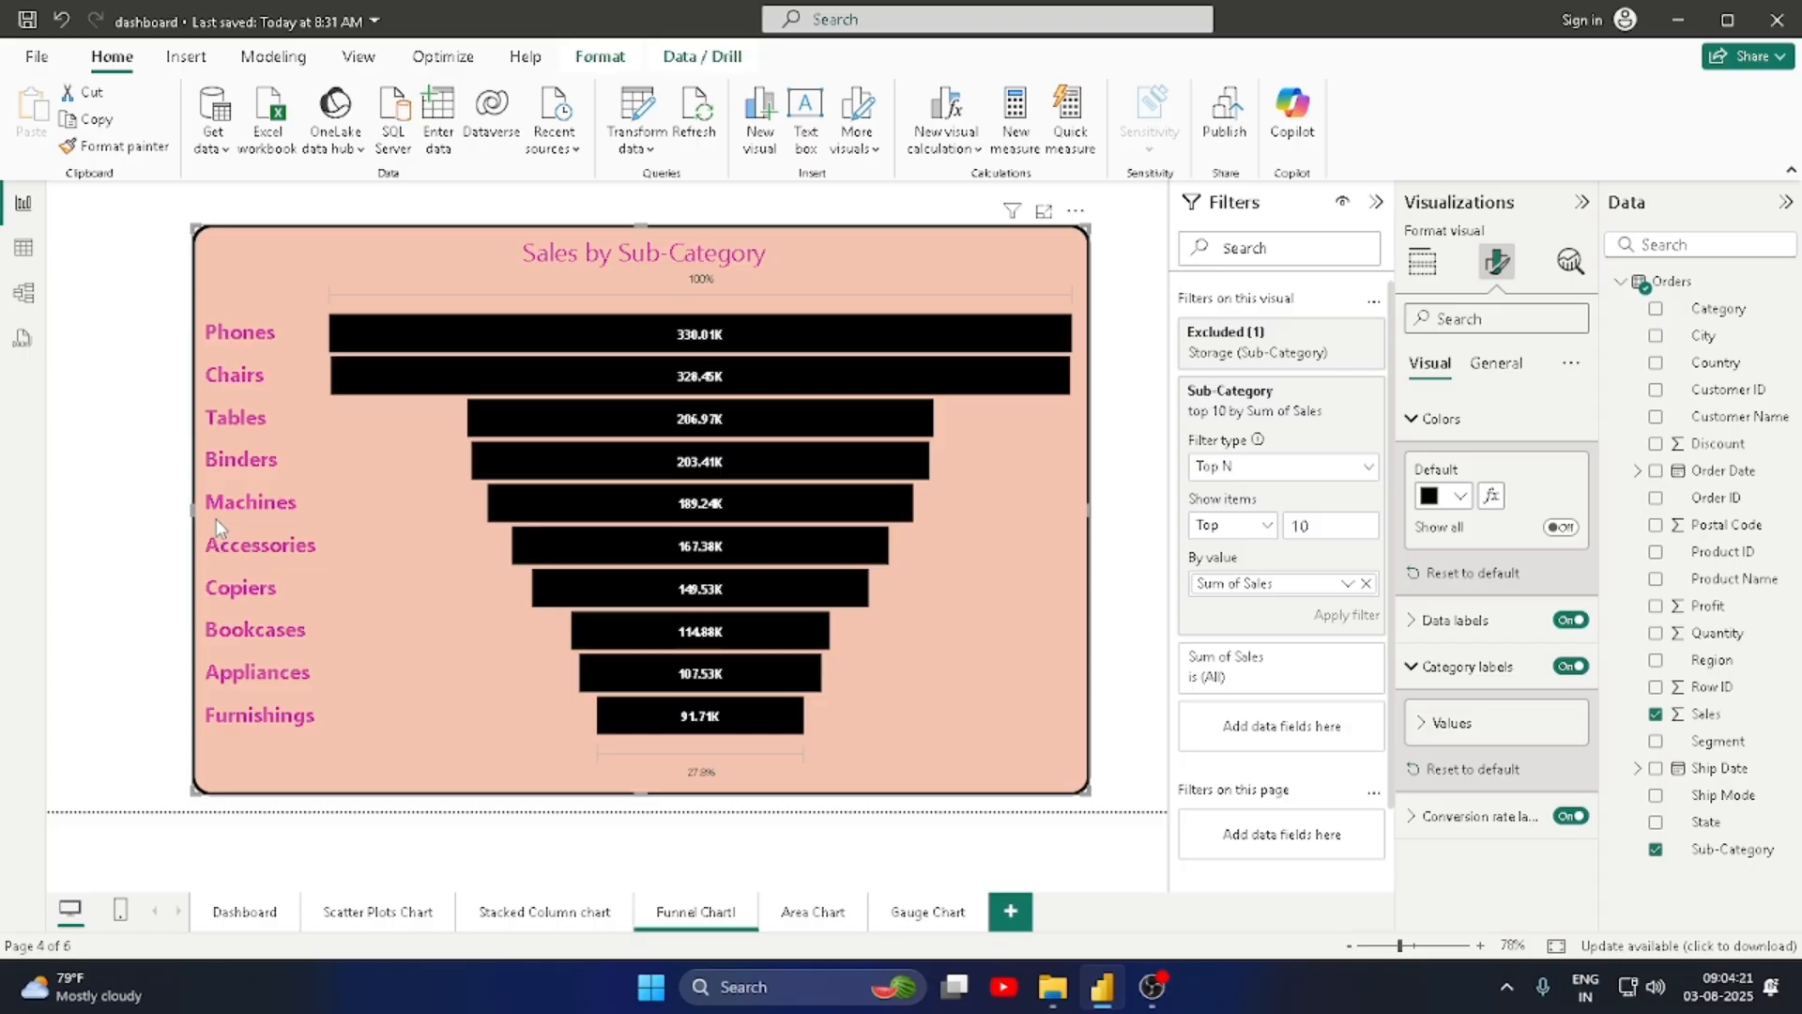
Step: Undo the exclusion of Storage from the funnel chart and open the Gauge Chart page
key("ctrl+z")
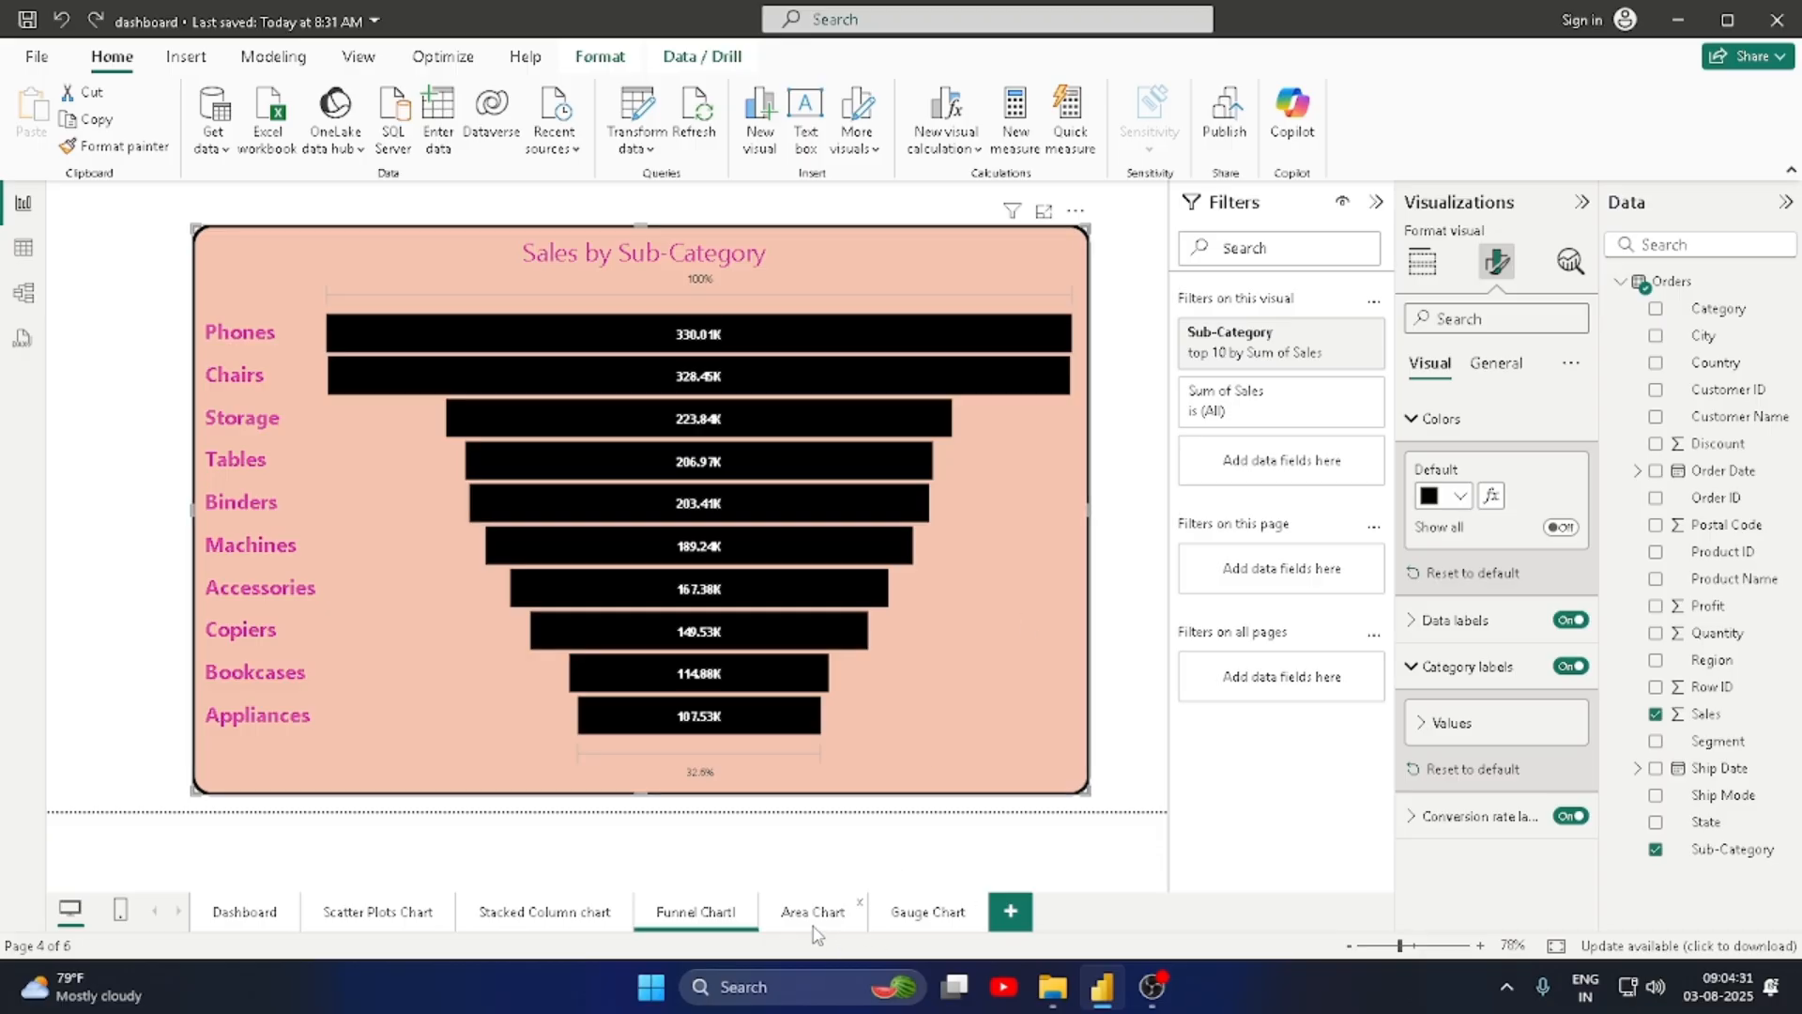
left_click(917, 915)
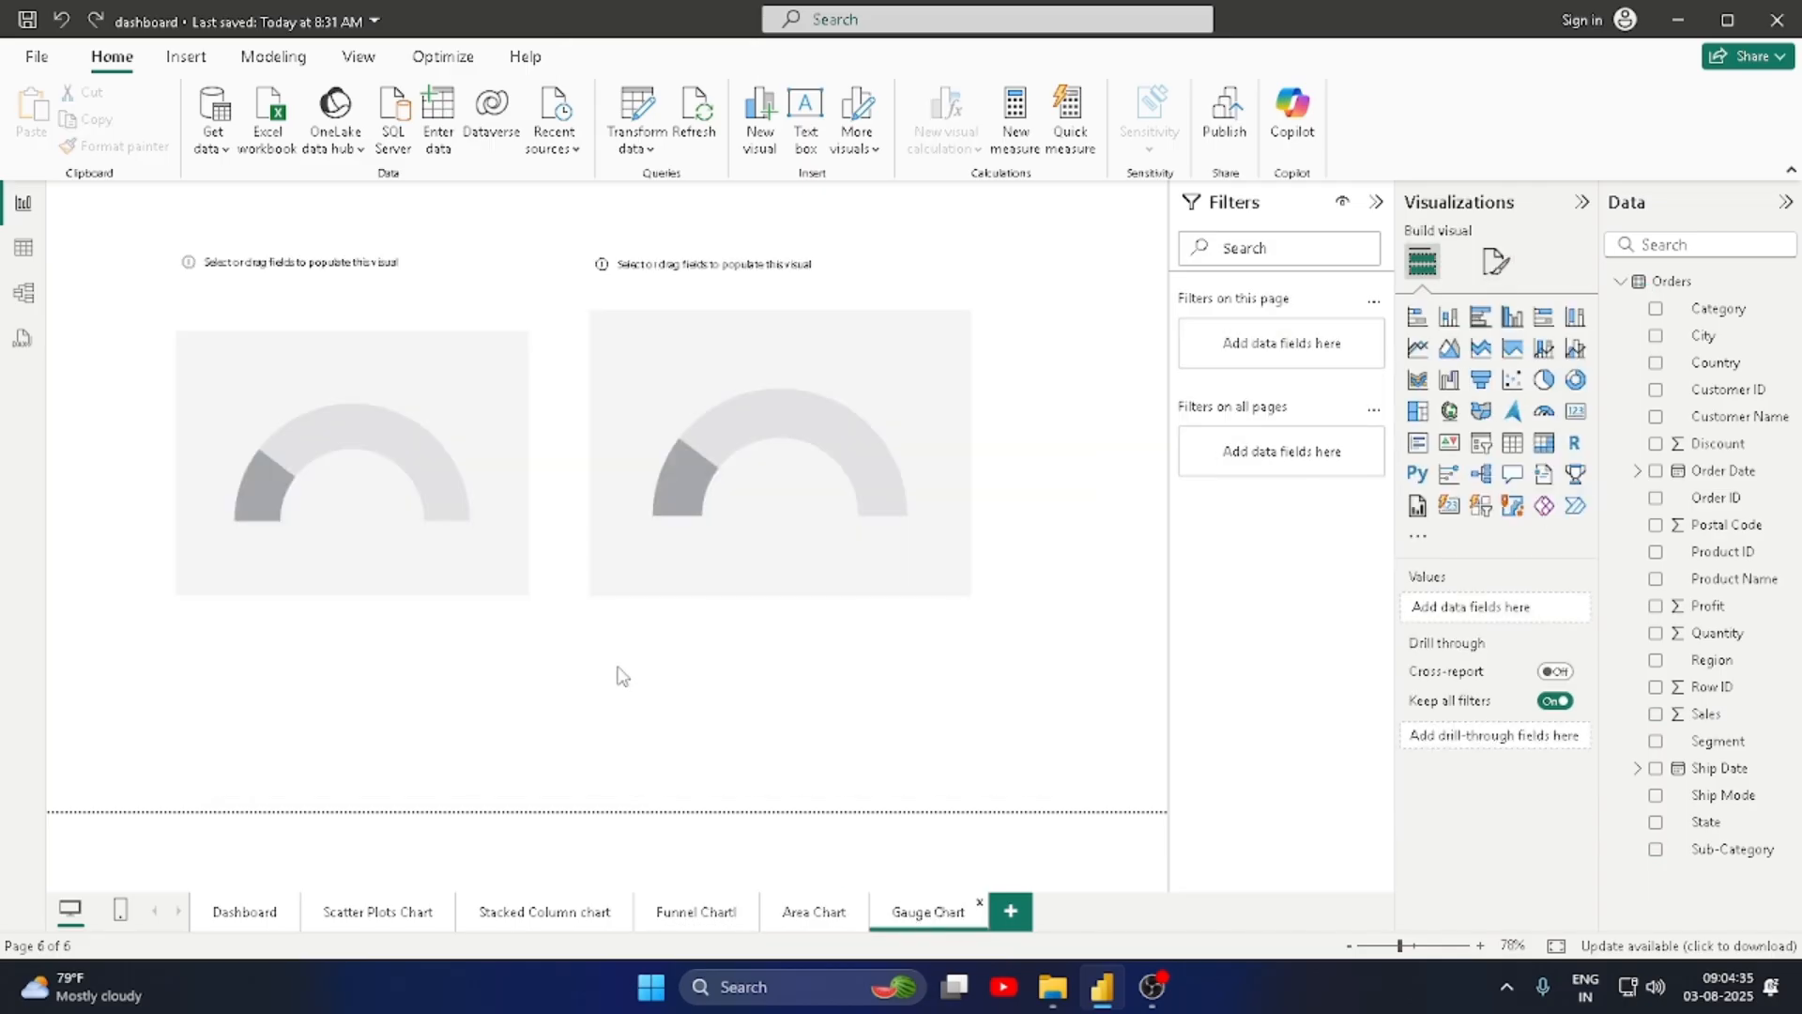
Step: Move the second empty gauge farther away from the first and slightly down, aligning their lower edges
left_click(487, 507)
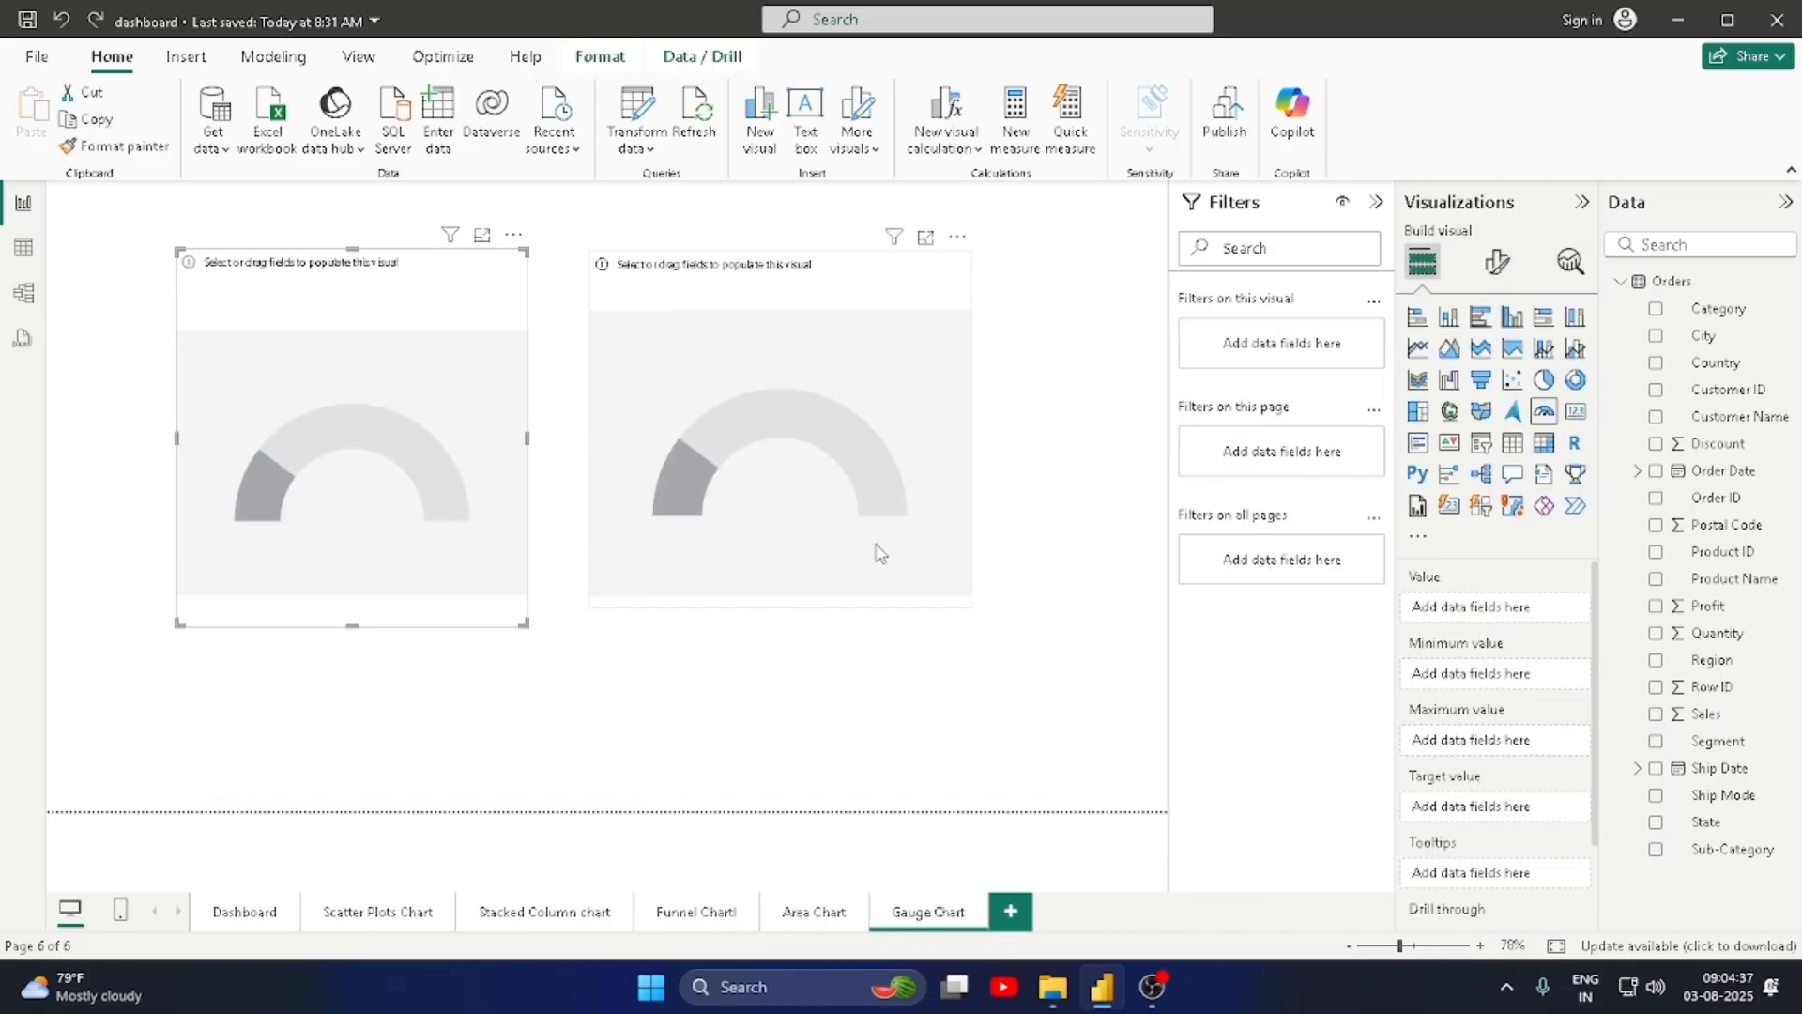
left_click(965, 597)
left_click_drag(953, 591, 1009, 595)
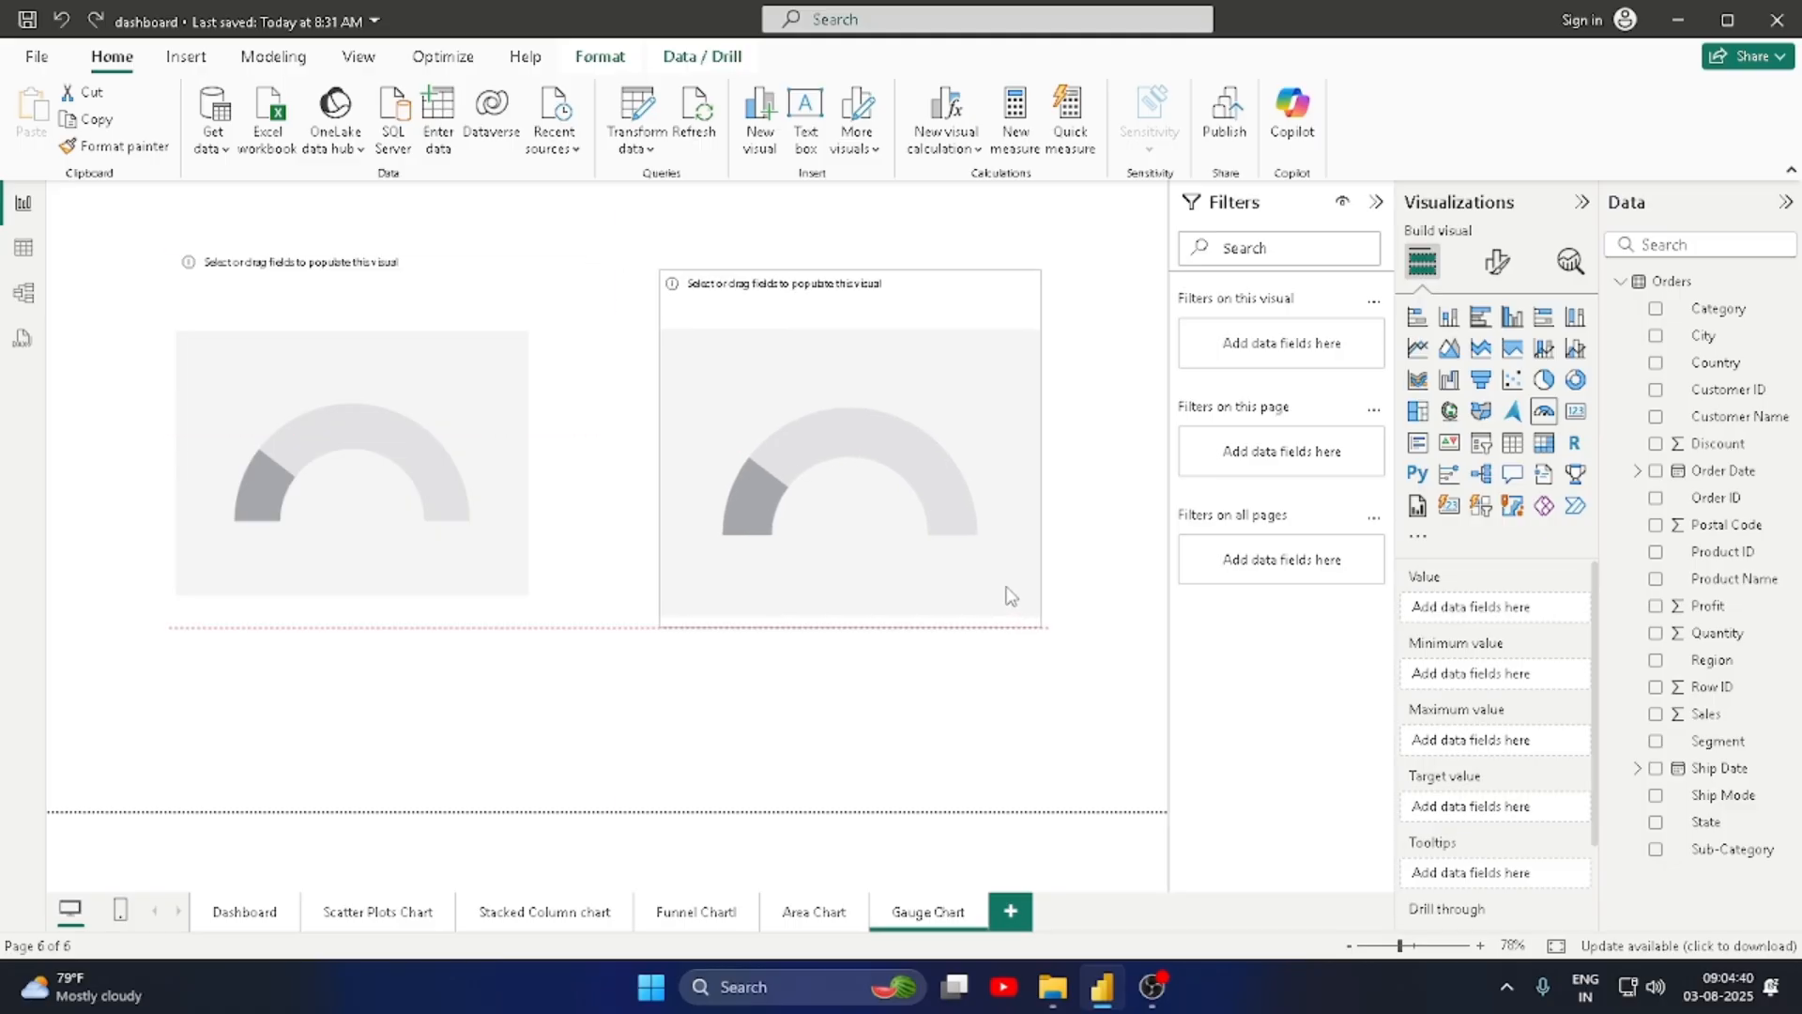
Step: Assign Sales as the value of the first gauge and Profit as the value of the second gauge
left_click(506, 386)
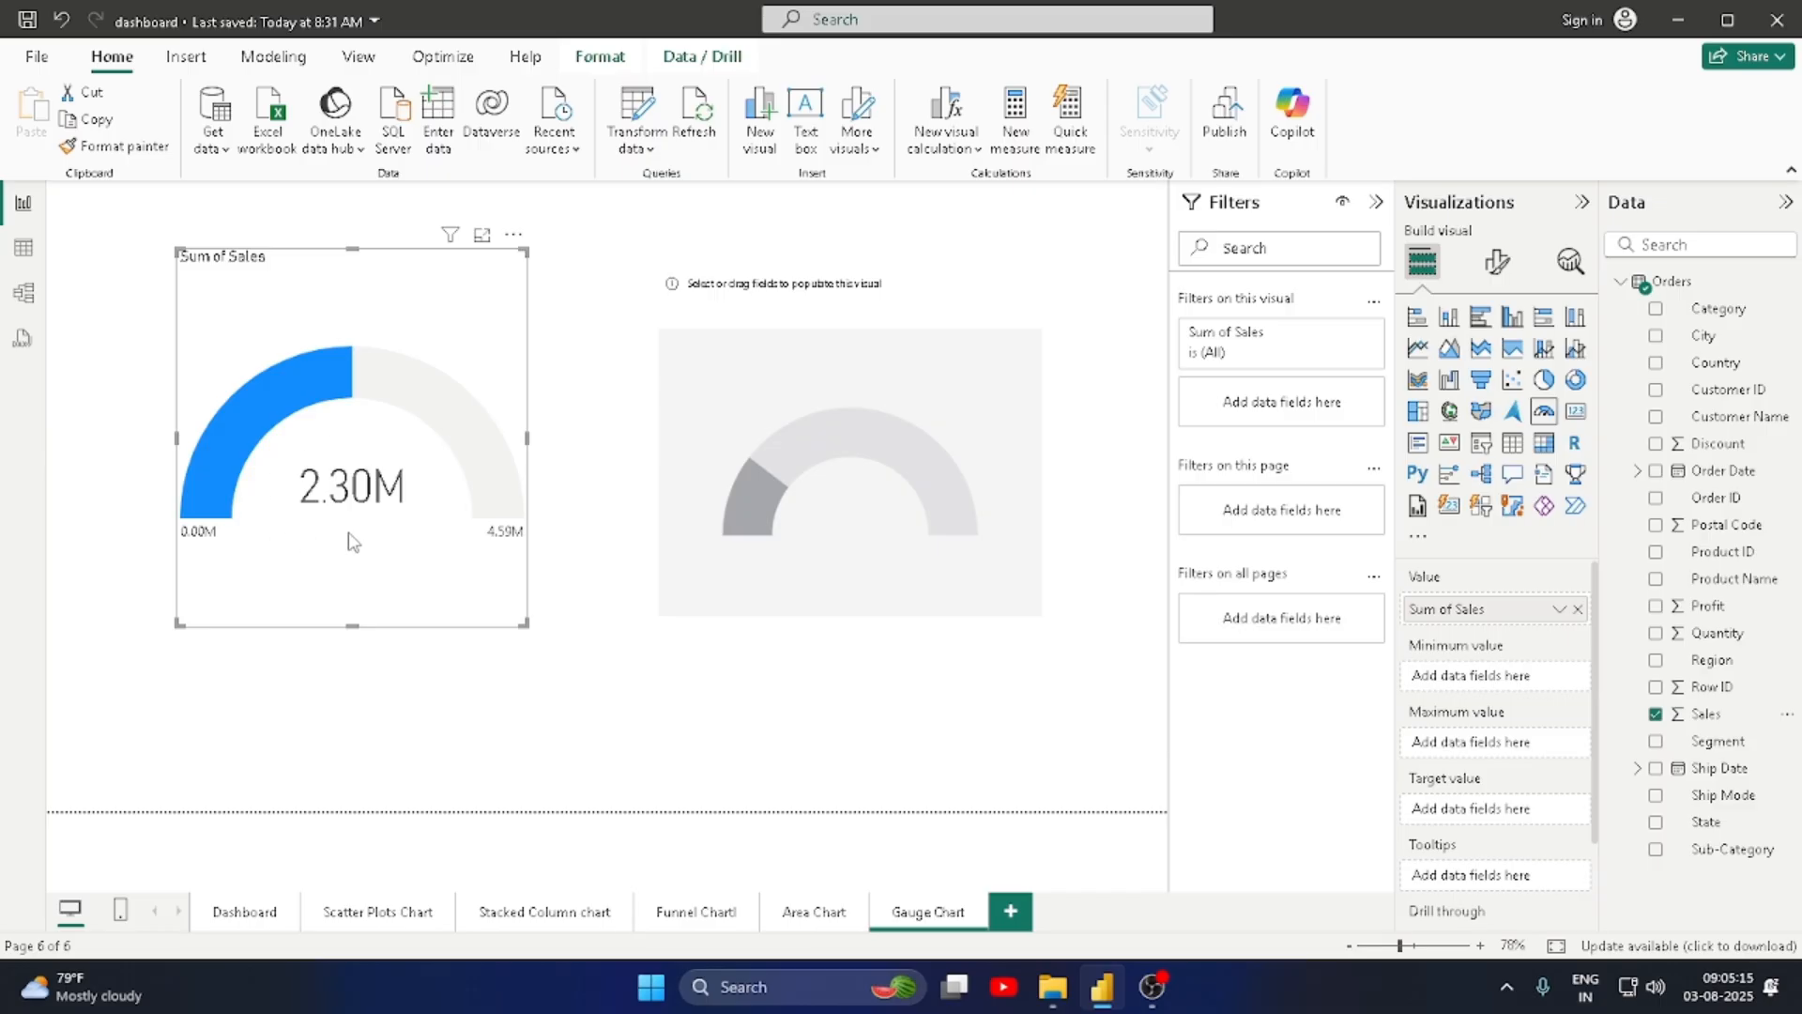
left_click(663, 458)
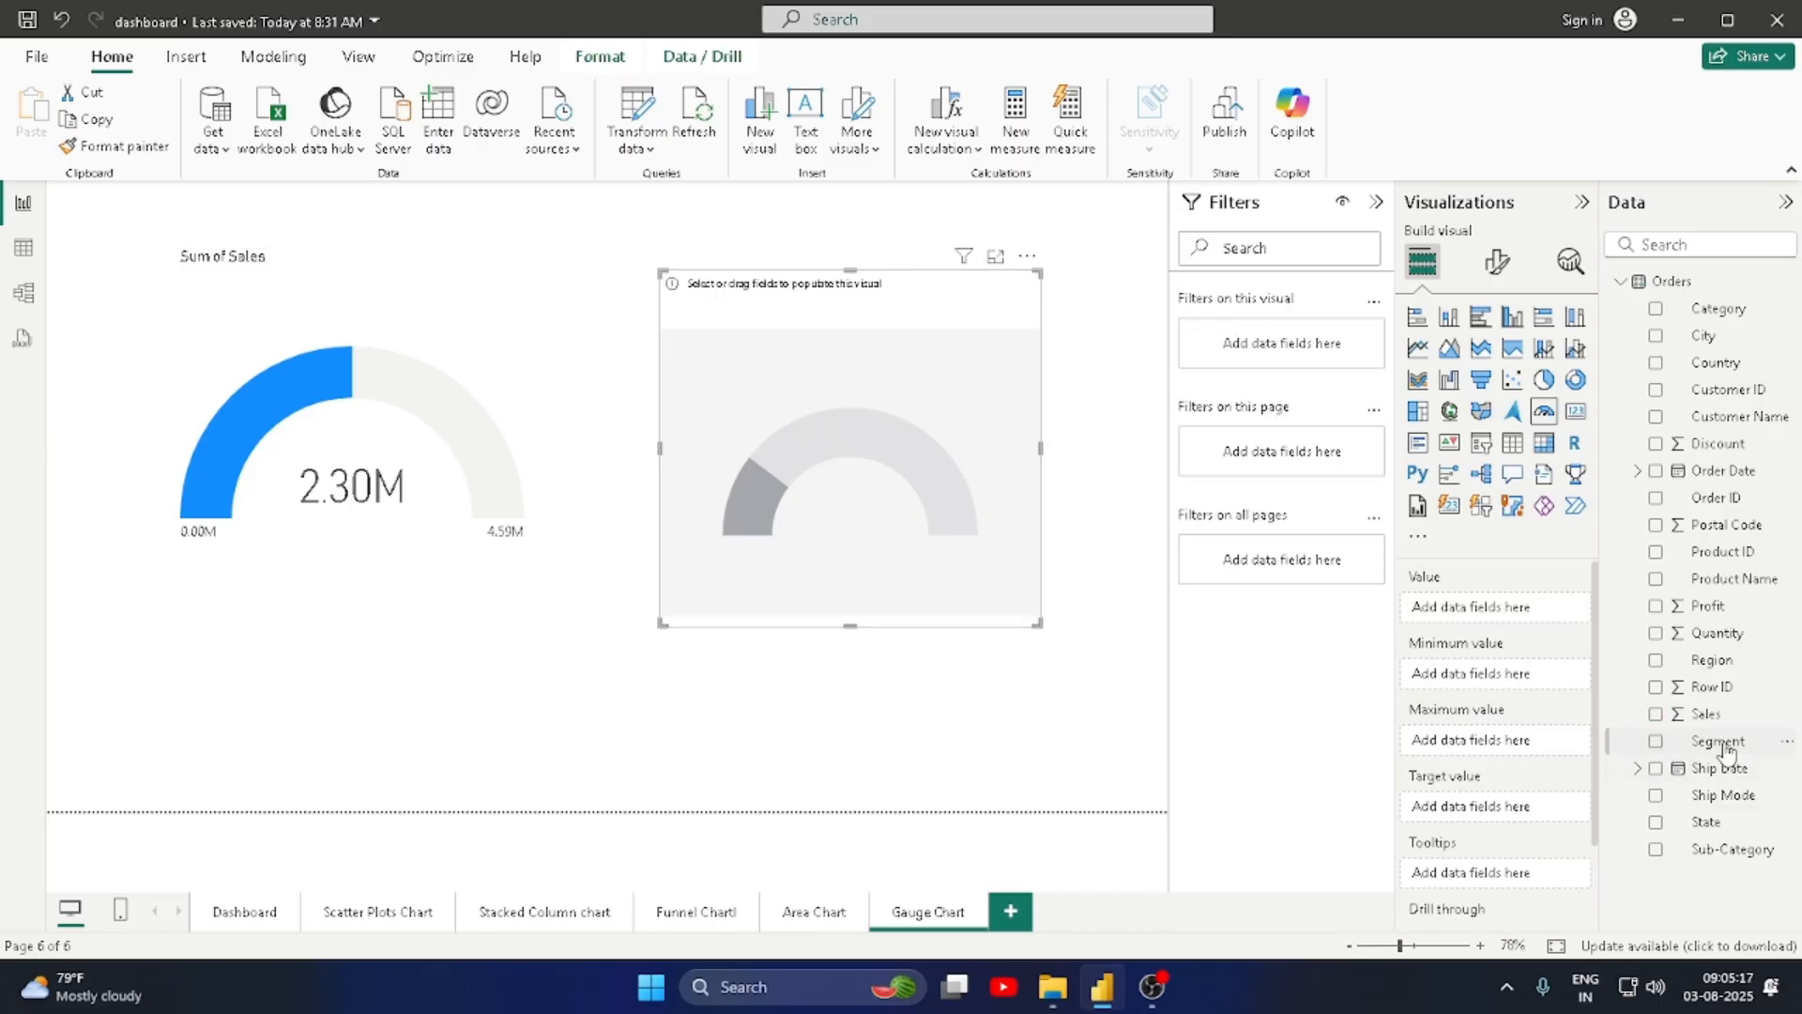
left_click(1655, 605)
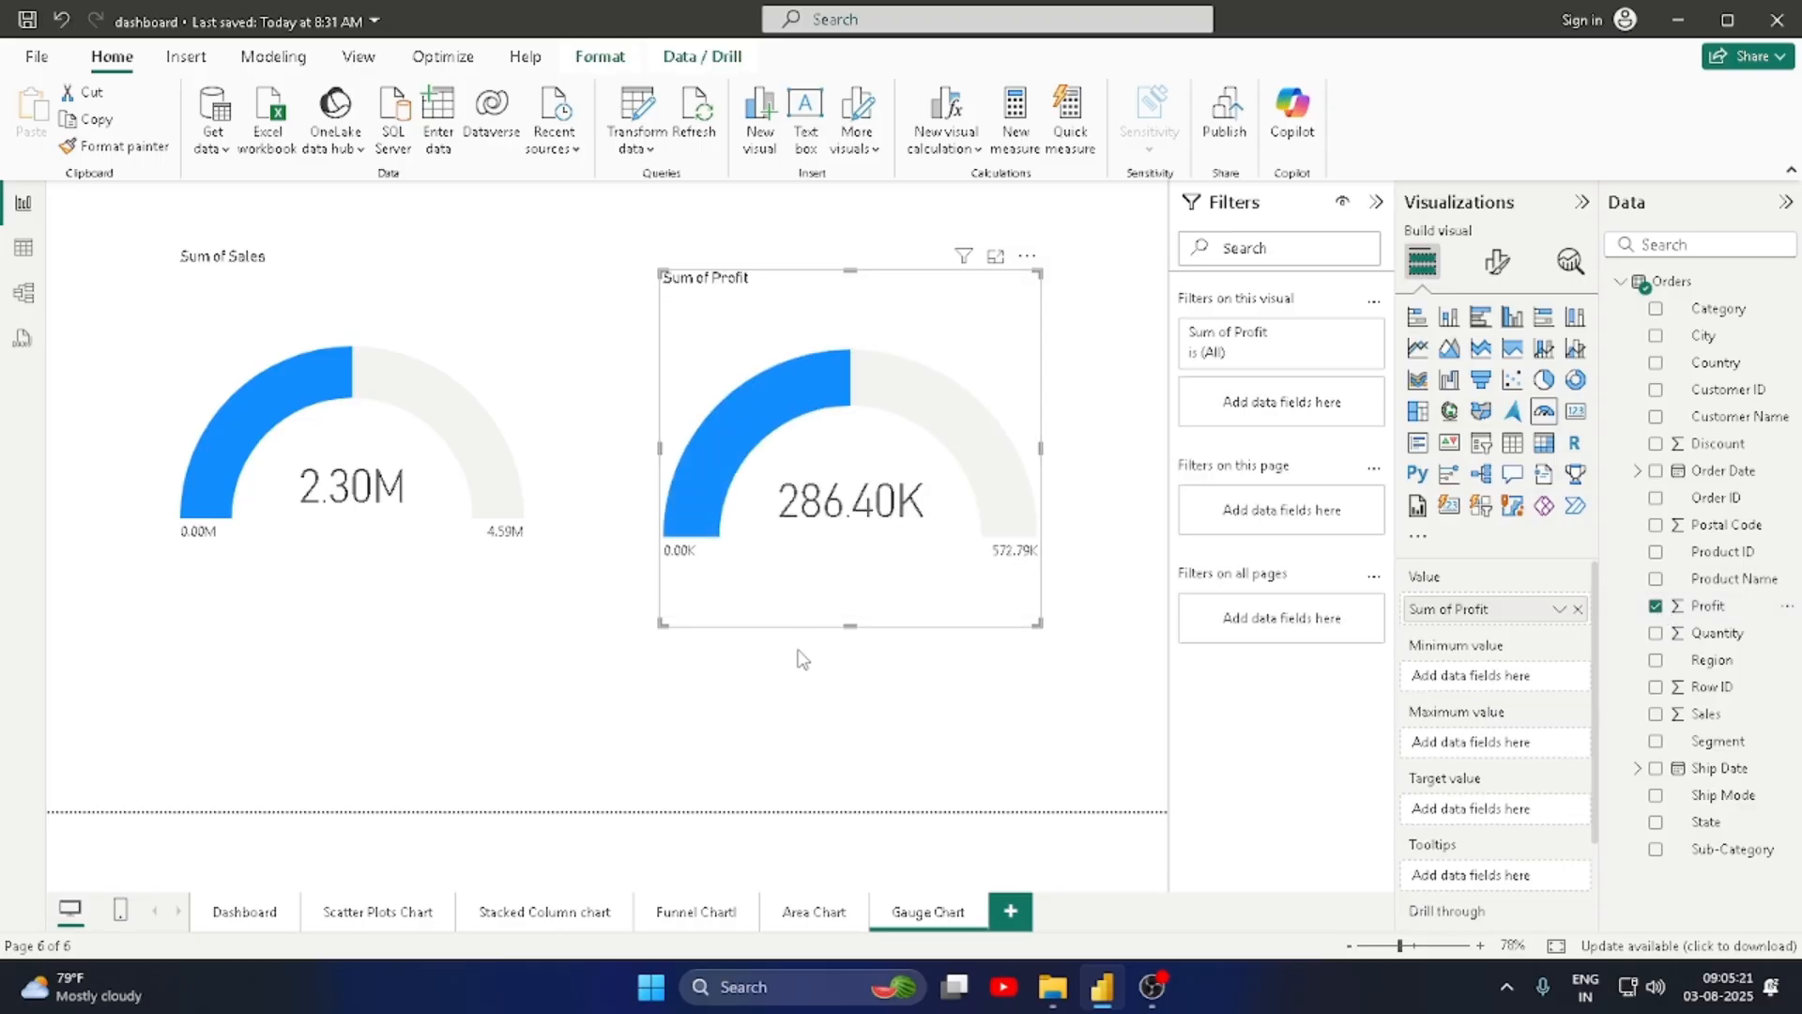
left_click(787, 697)
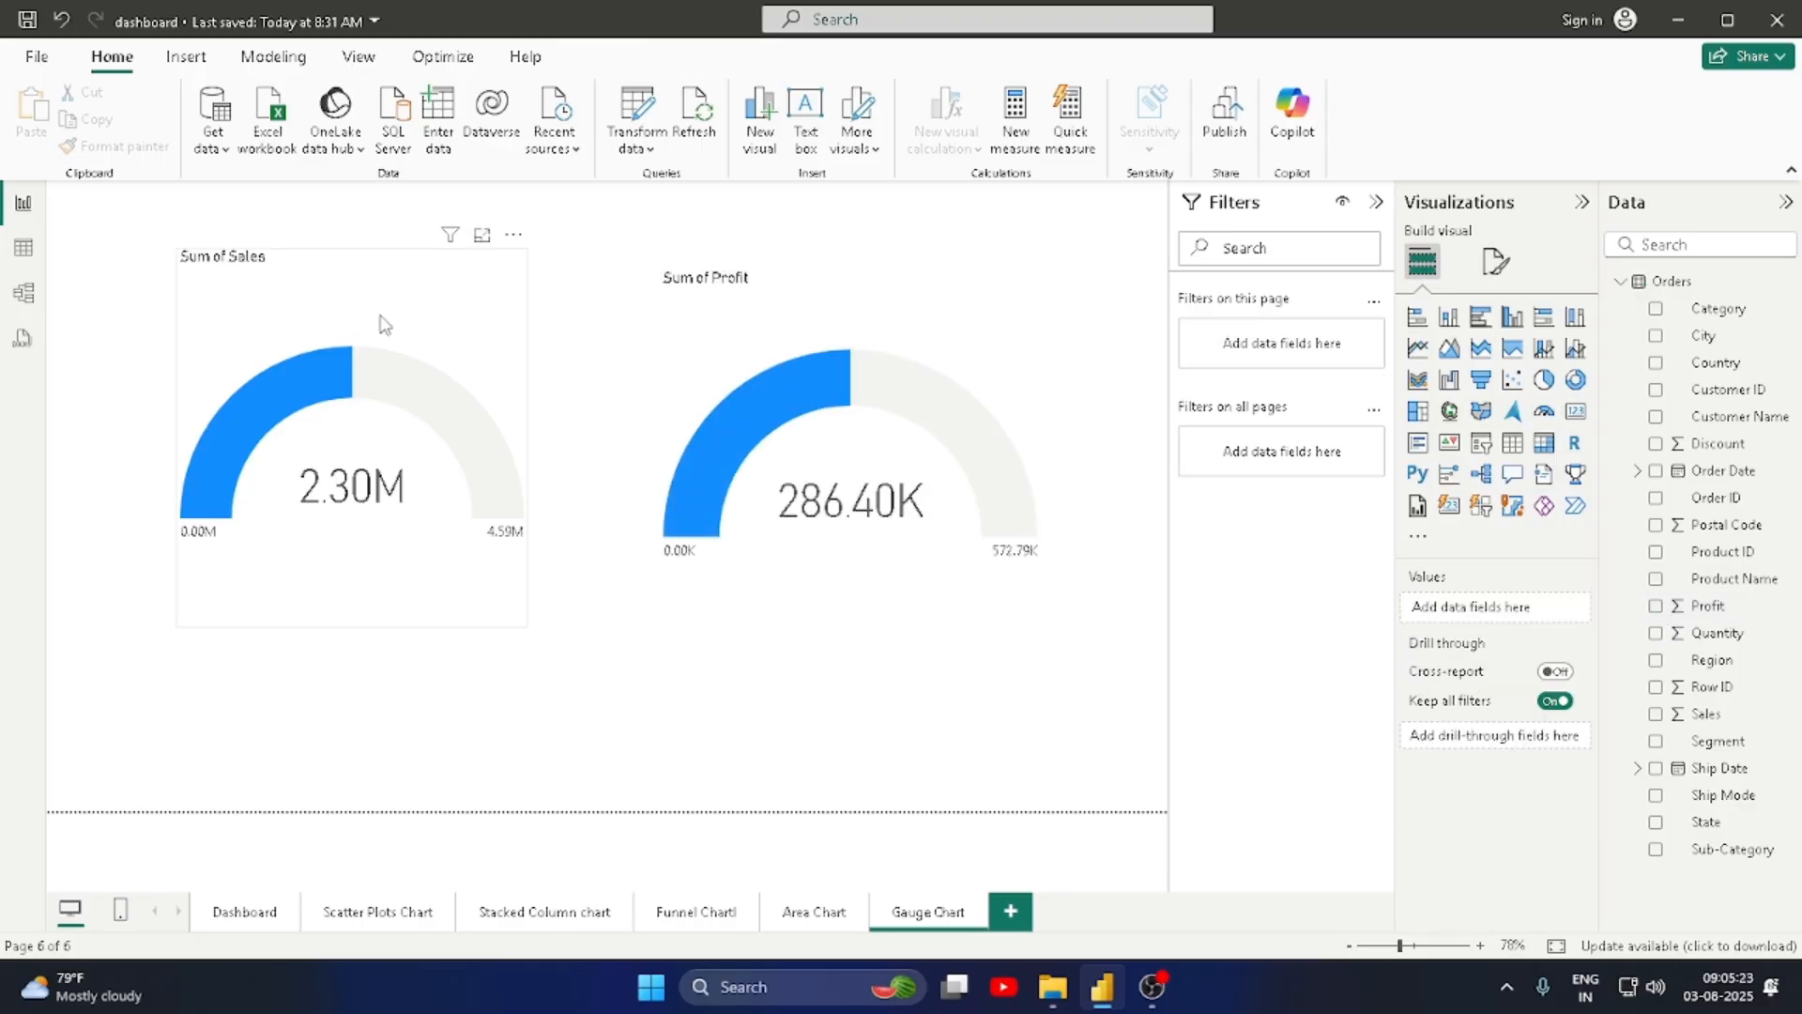
Step: Nudge the Sum of Sales gauge slightly down on the page
left_click(381, 319)
left_click(829, 327)
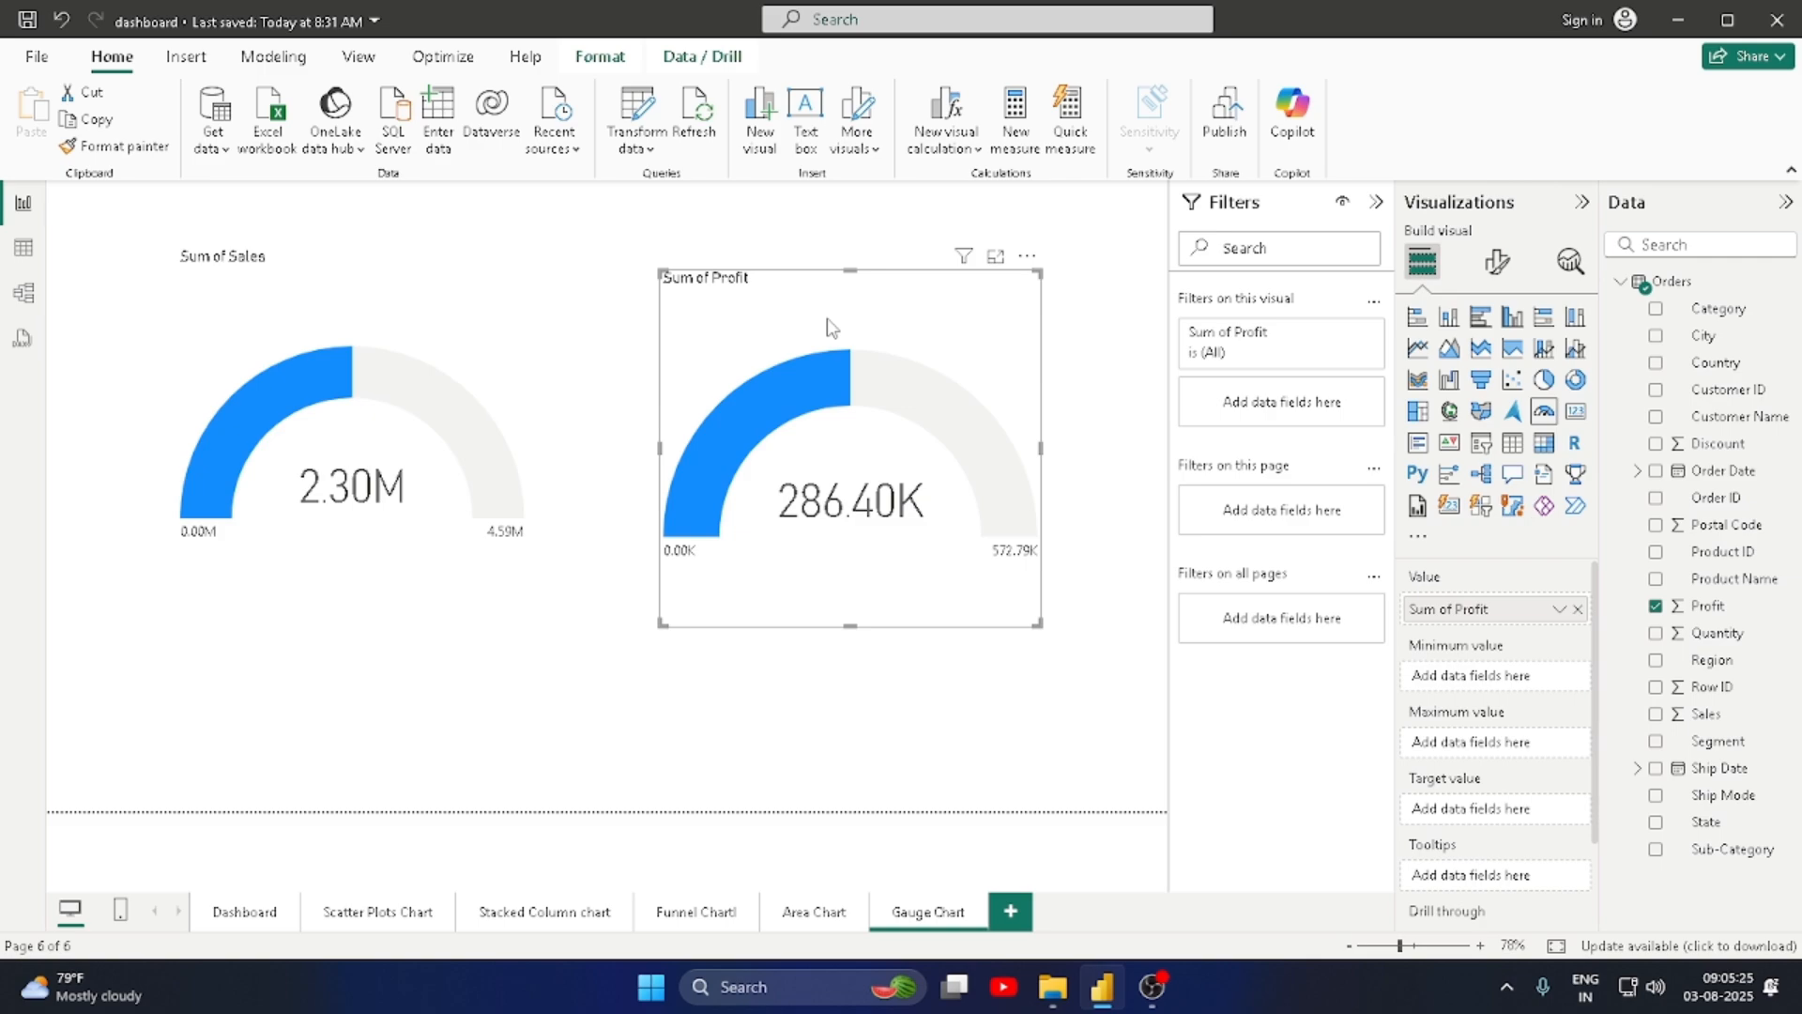
left_click(492, 316)
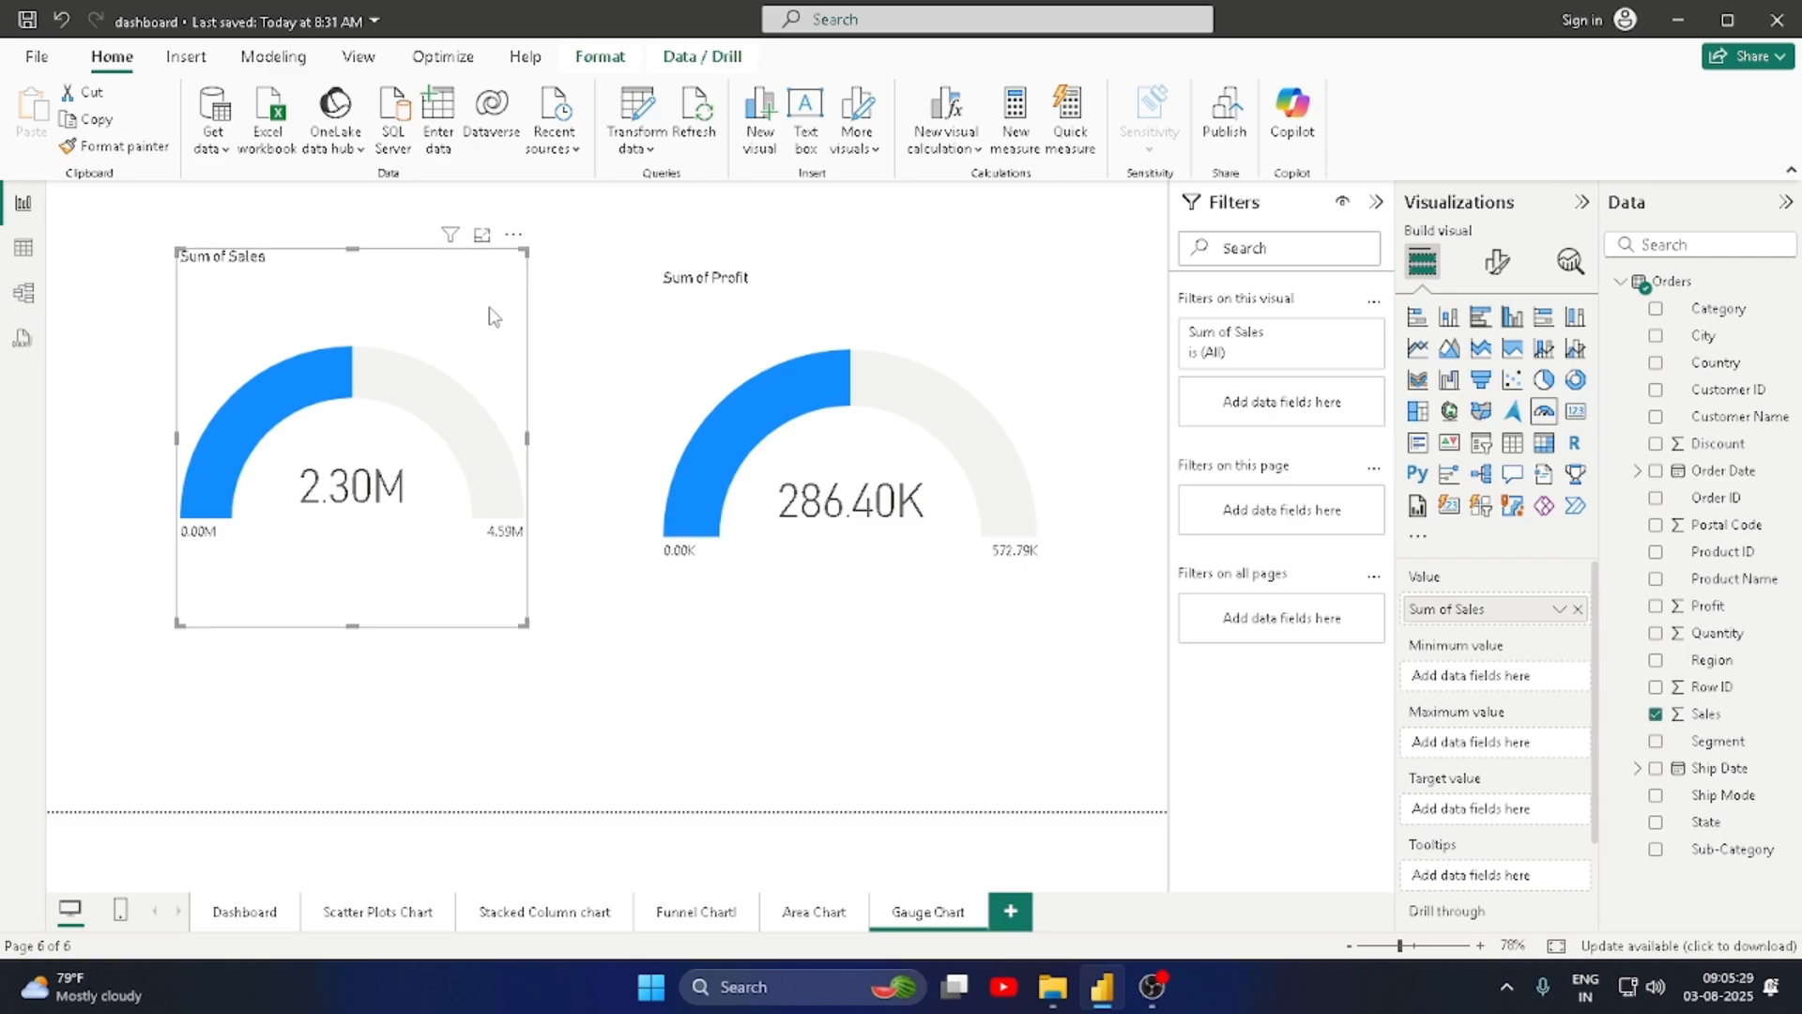
left_click_drag(472, 295, 472, 305)
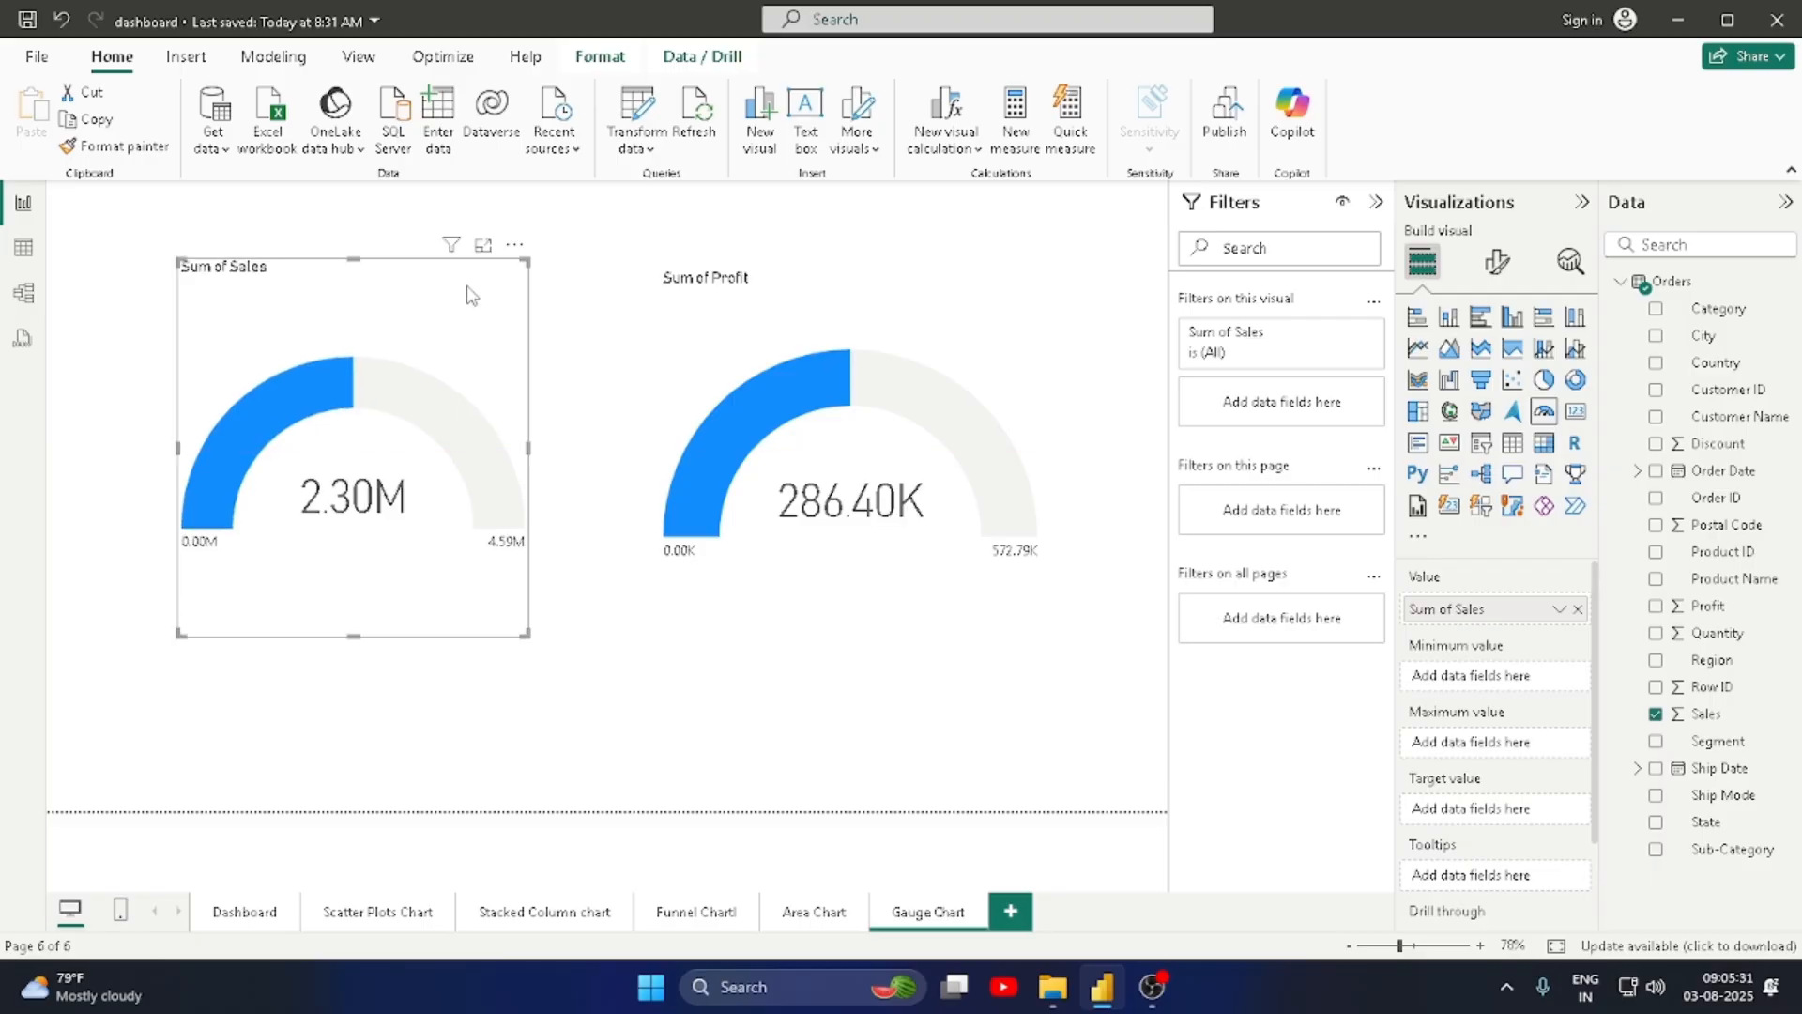
left_click(845, 323)
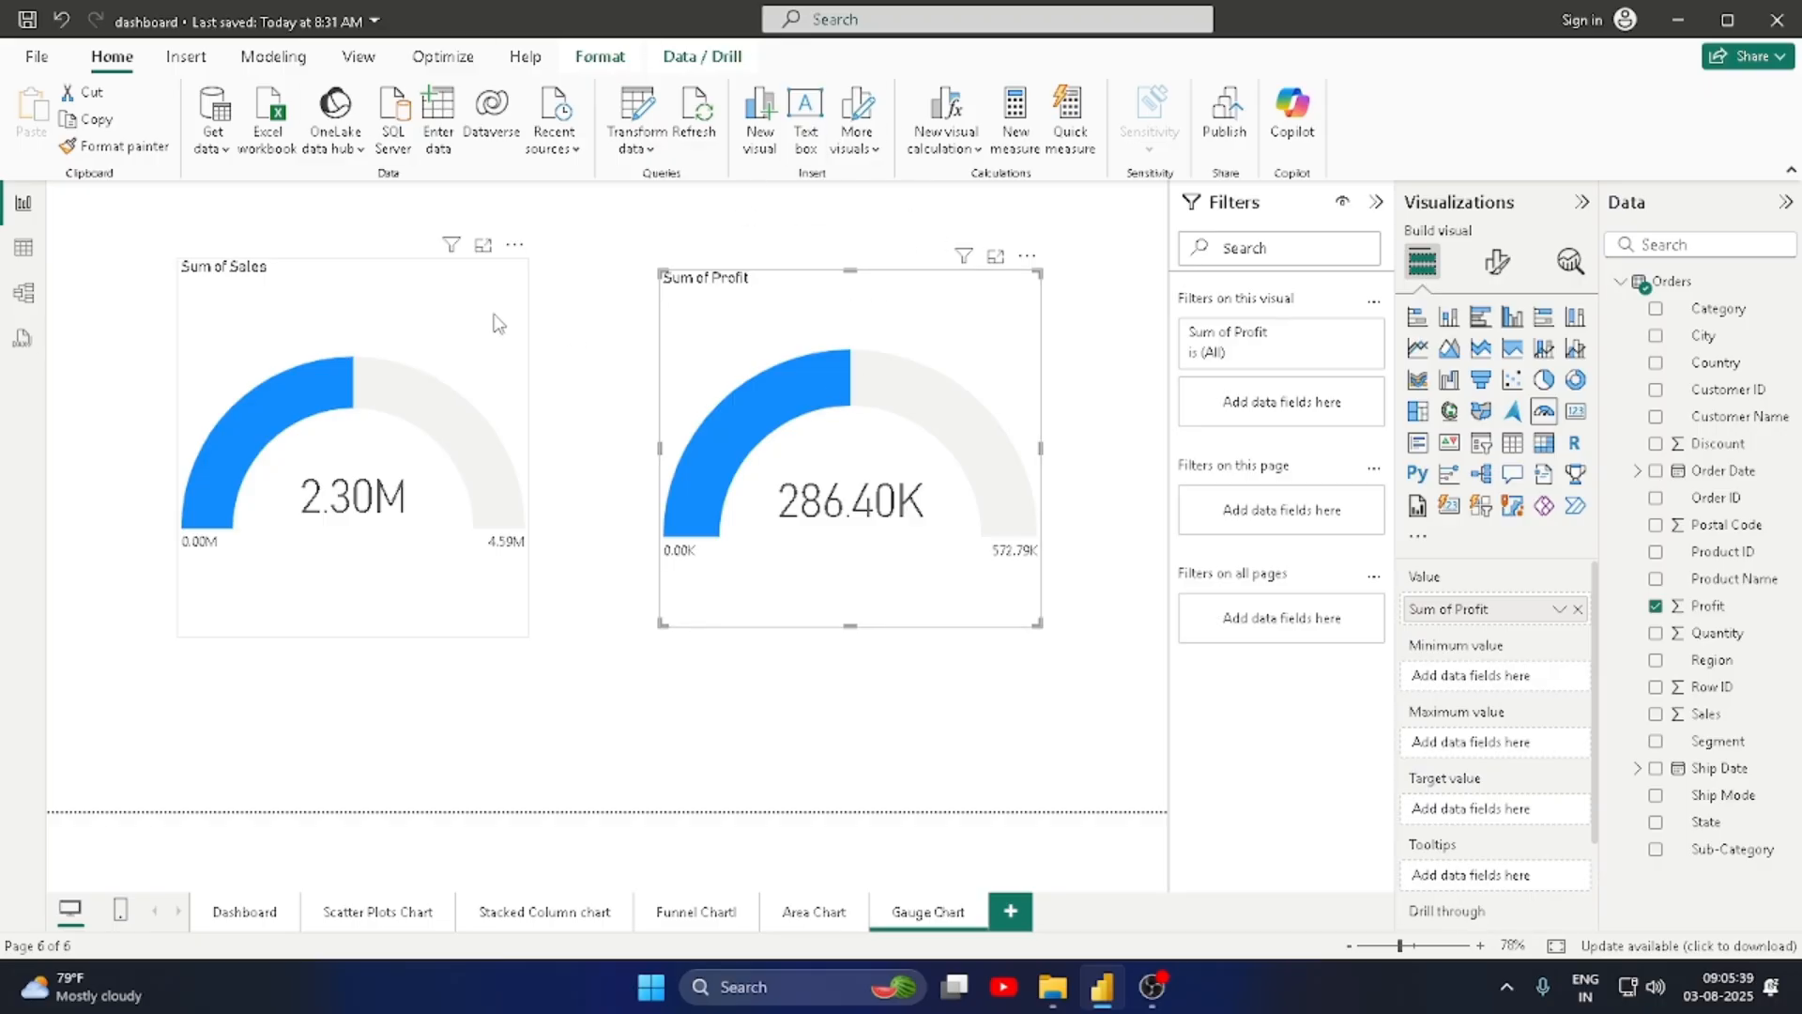
mouse_move(451, 421)
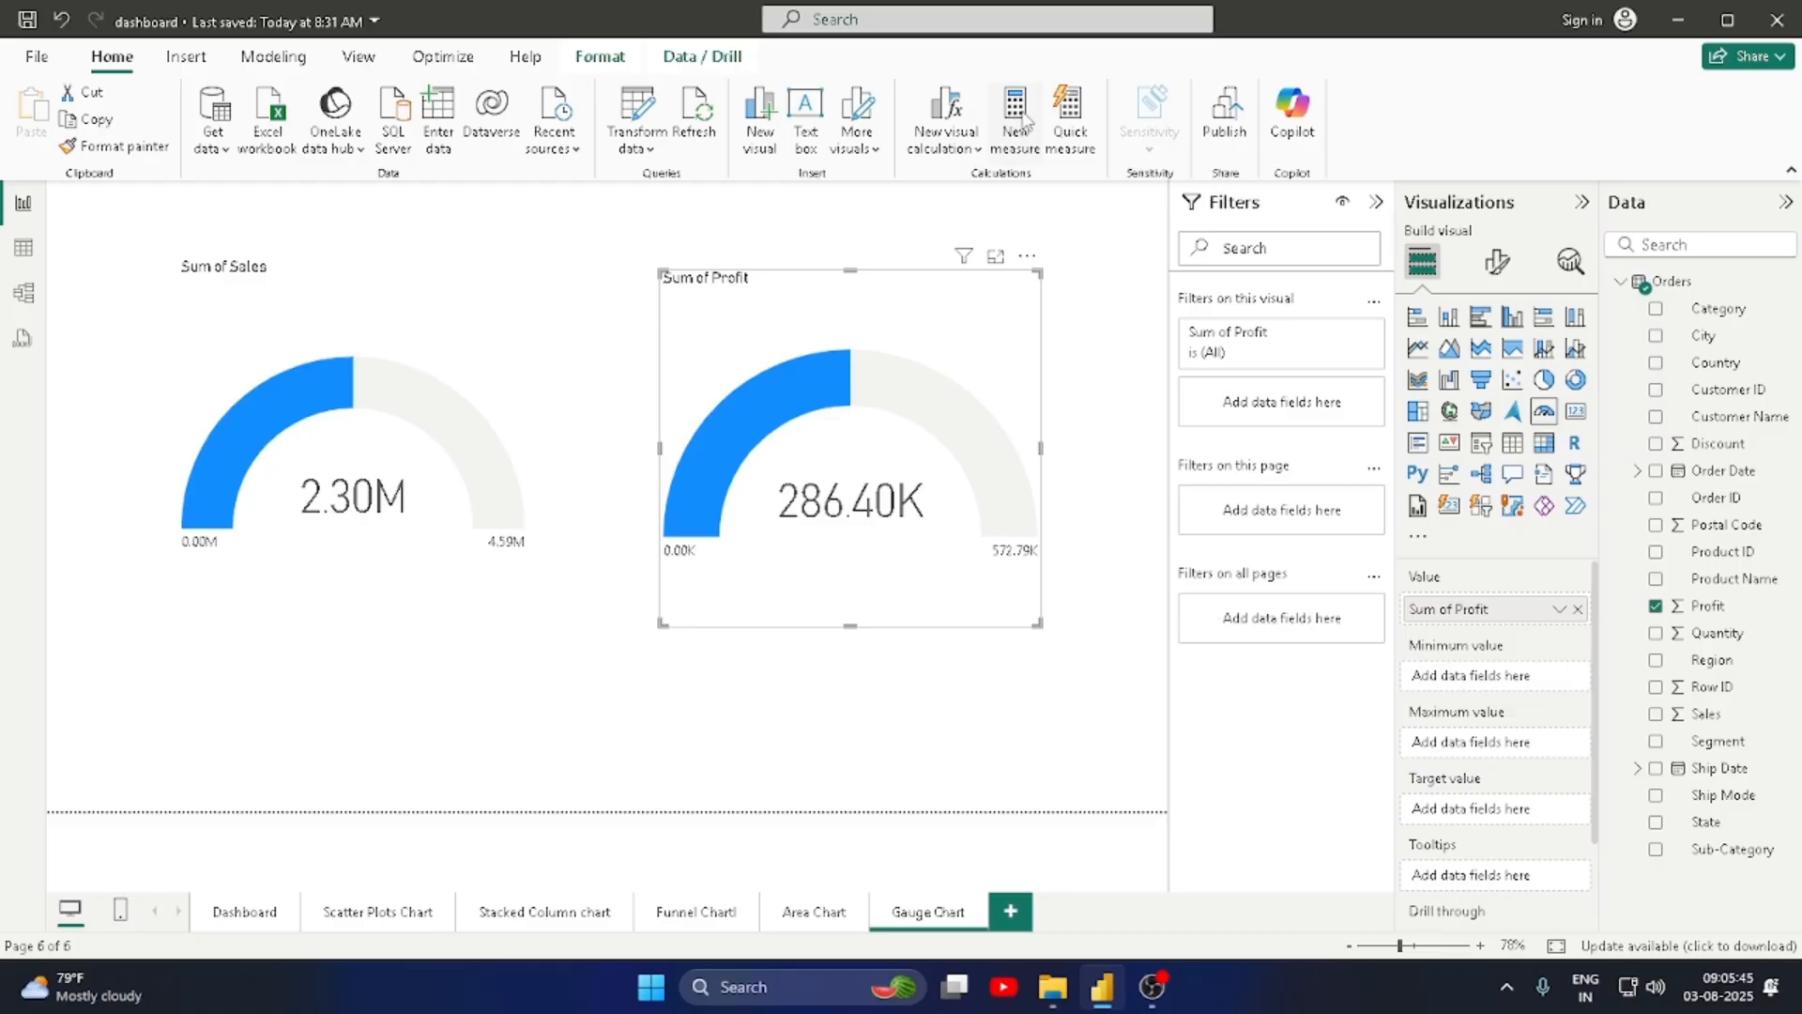
Step: Create a measure with the formula Sales Target = SUM(Orders[Sales])*1.3
left_click(1014, 132)
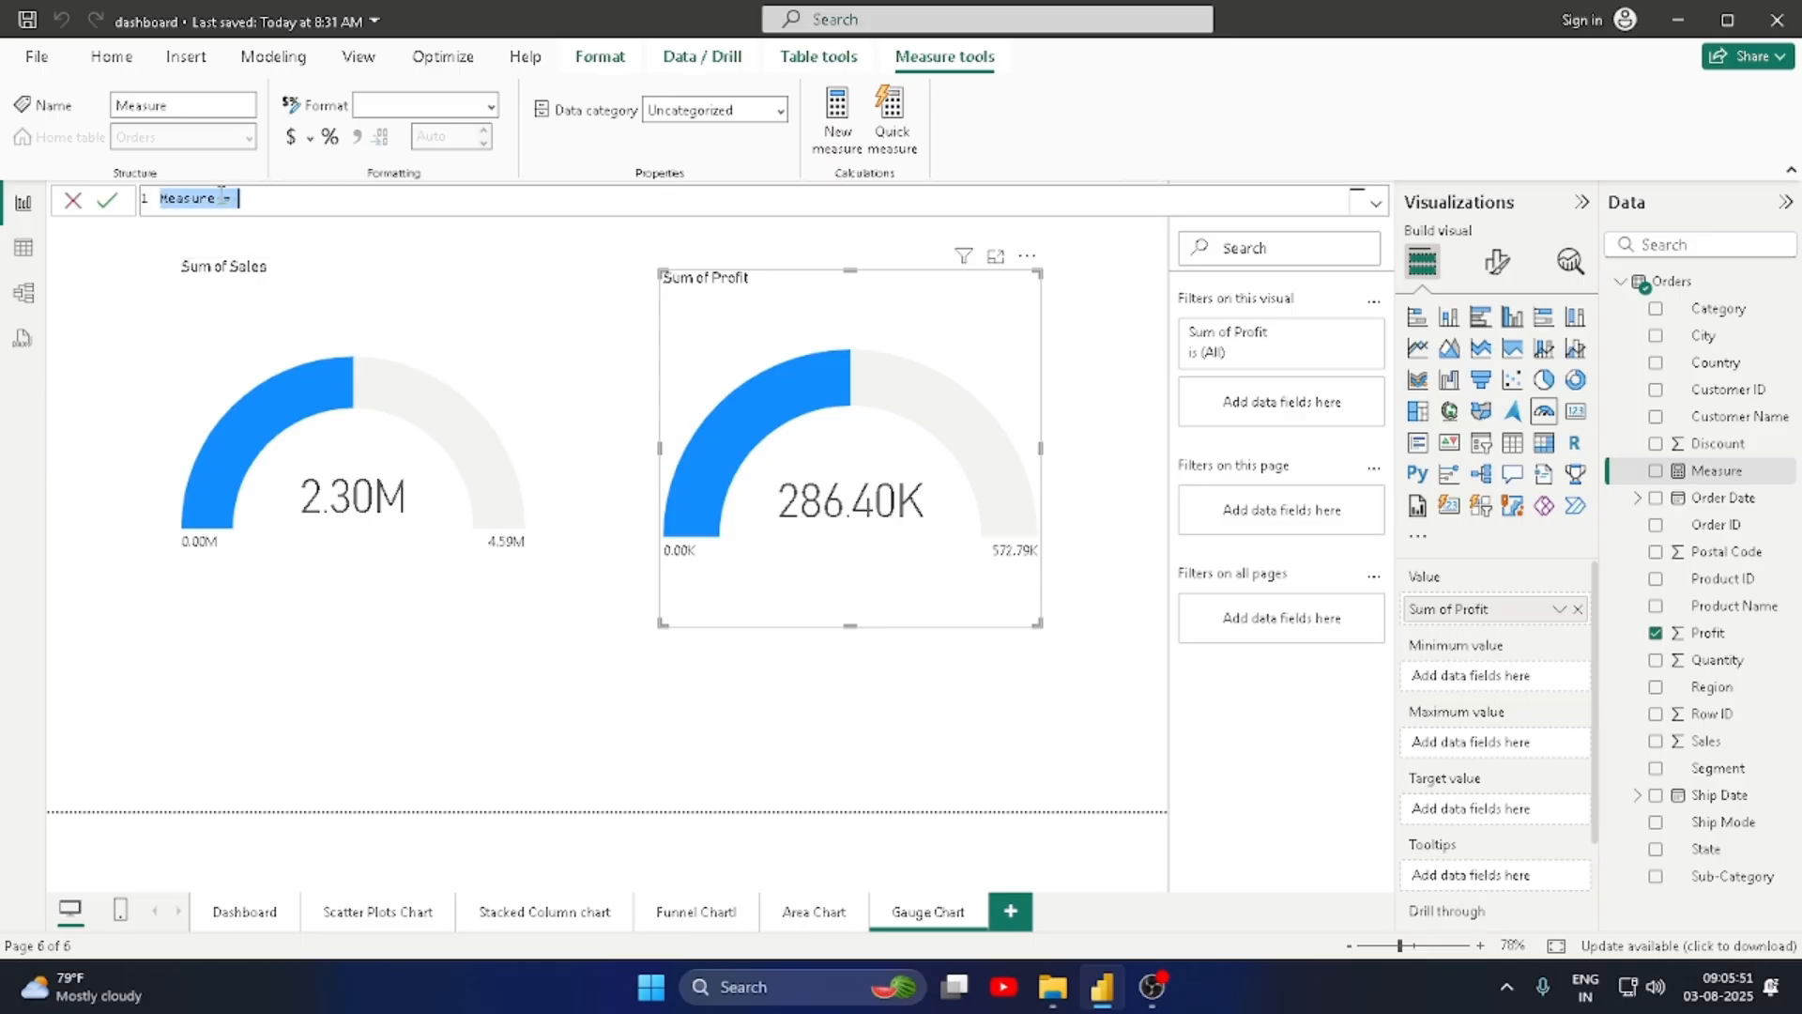
left_click(221, 196)
key("BackSpace")
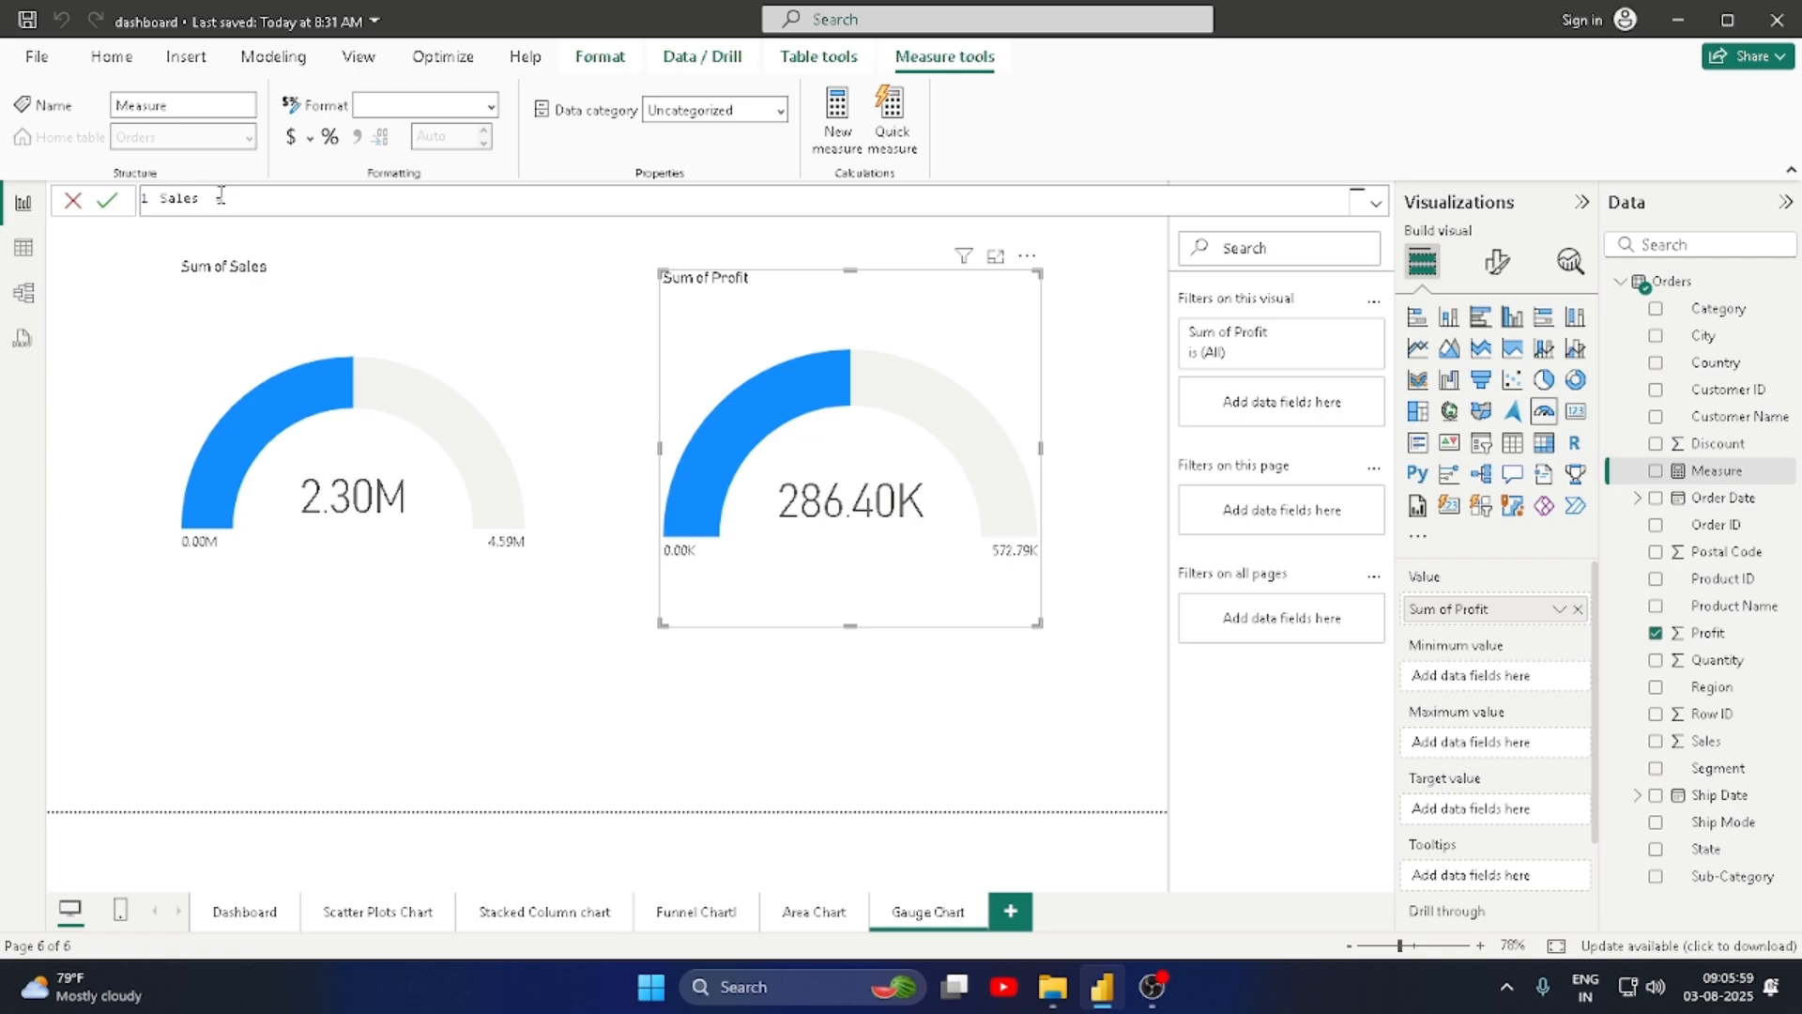
type("Sales Target = Sum")
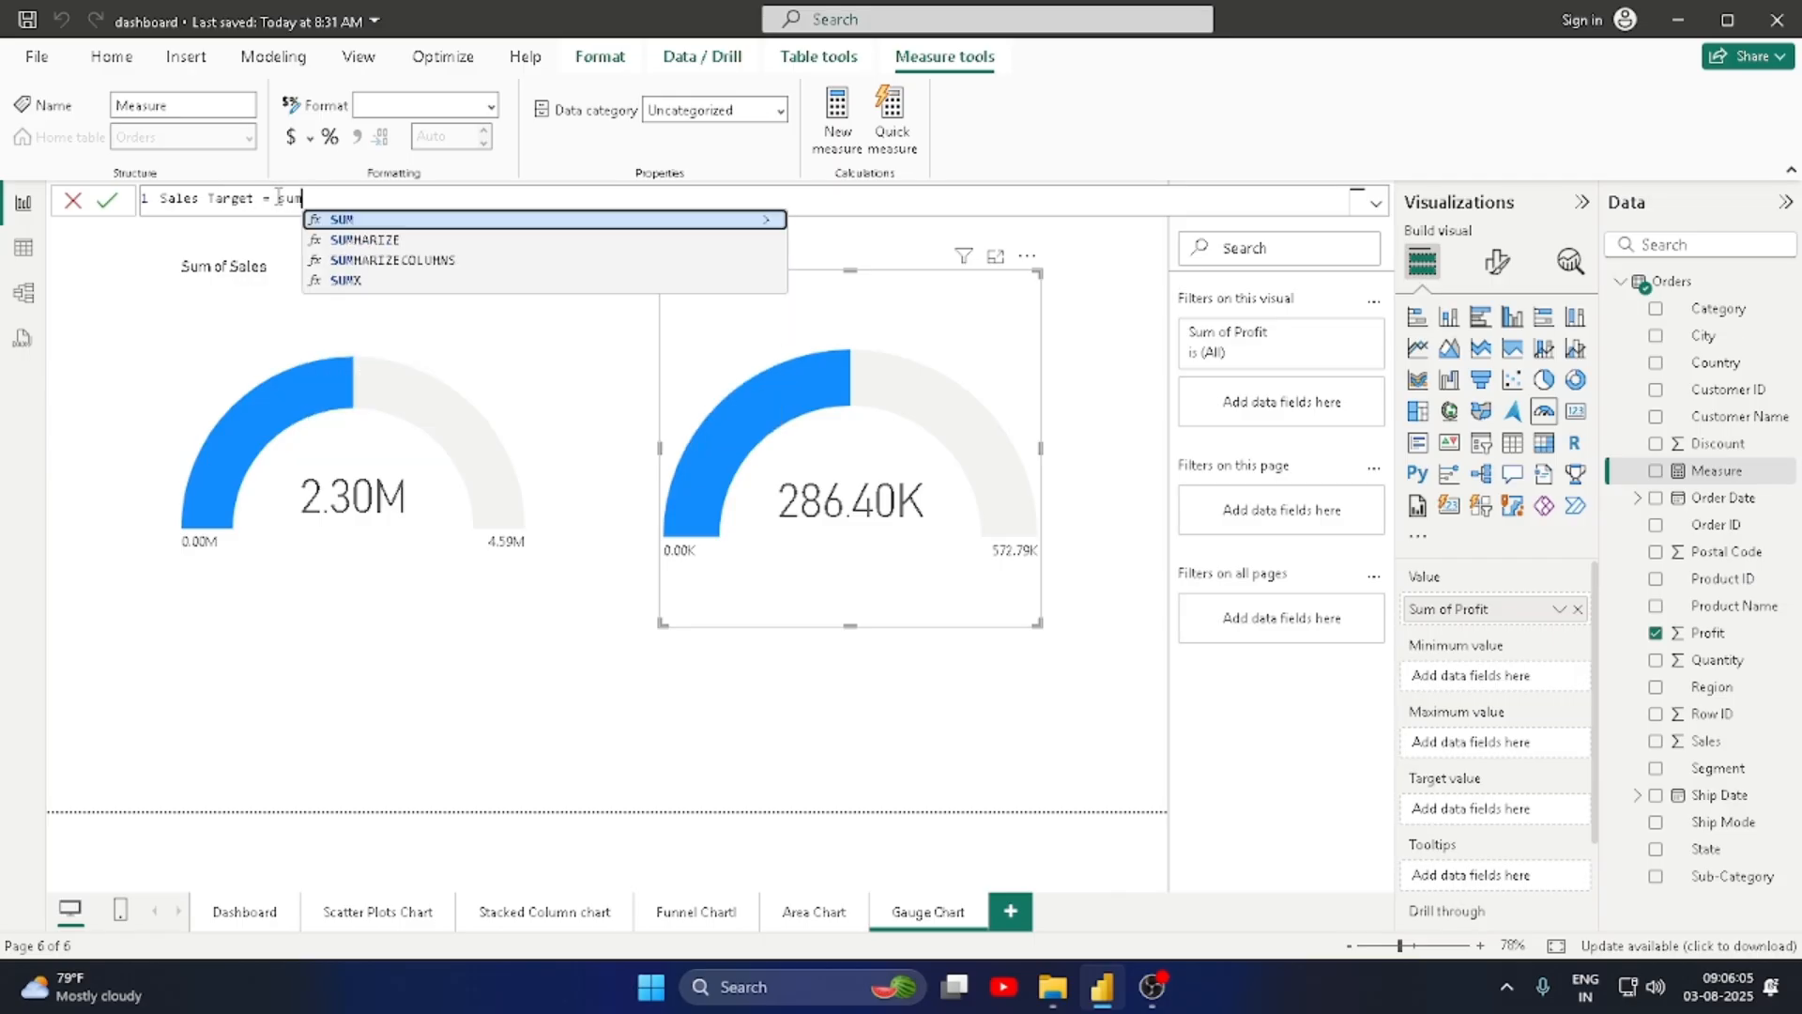
key("Tab")
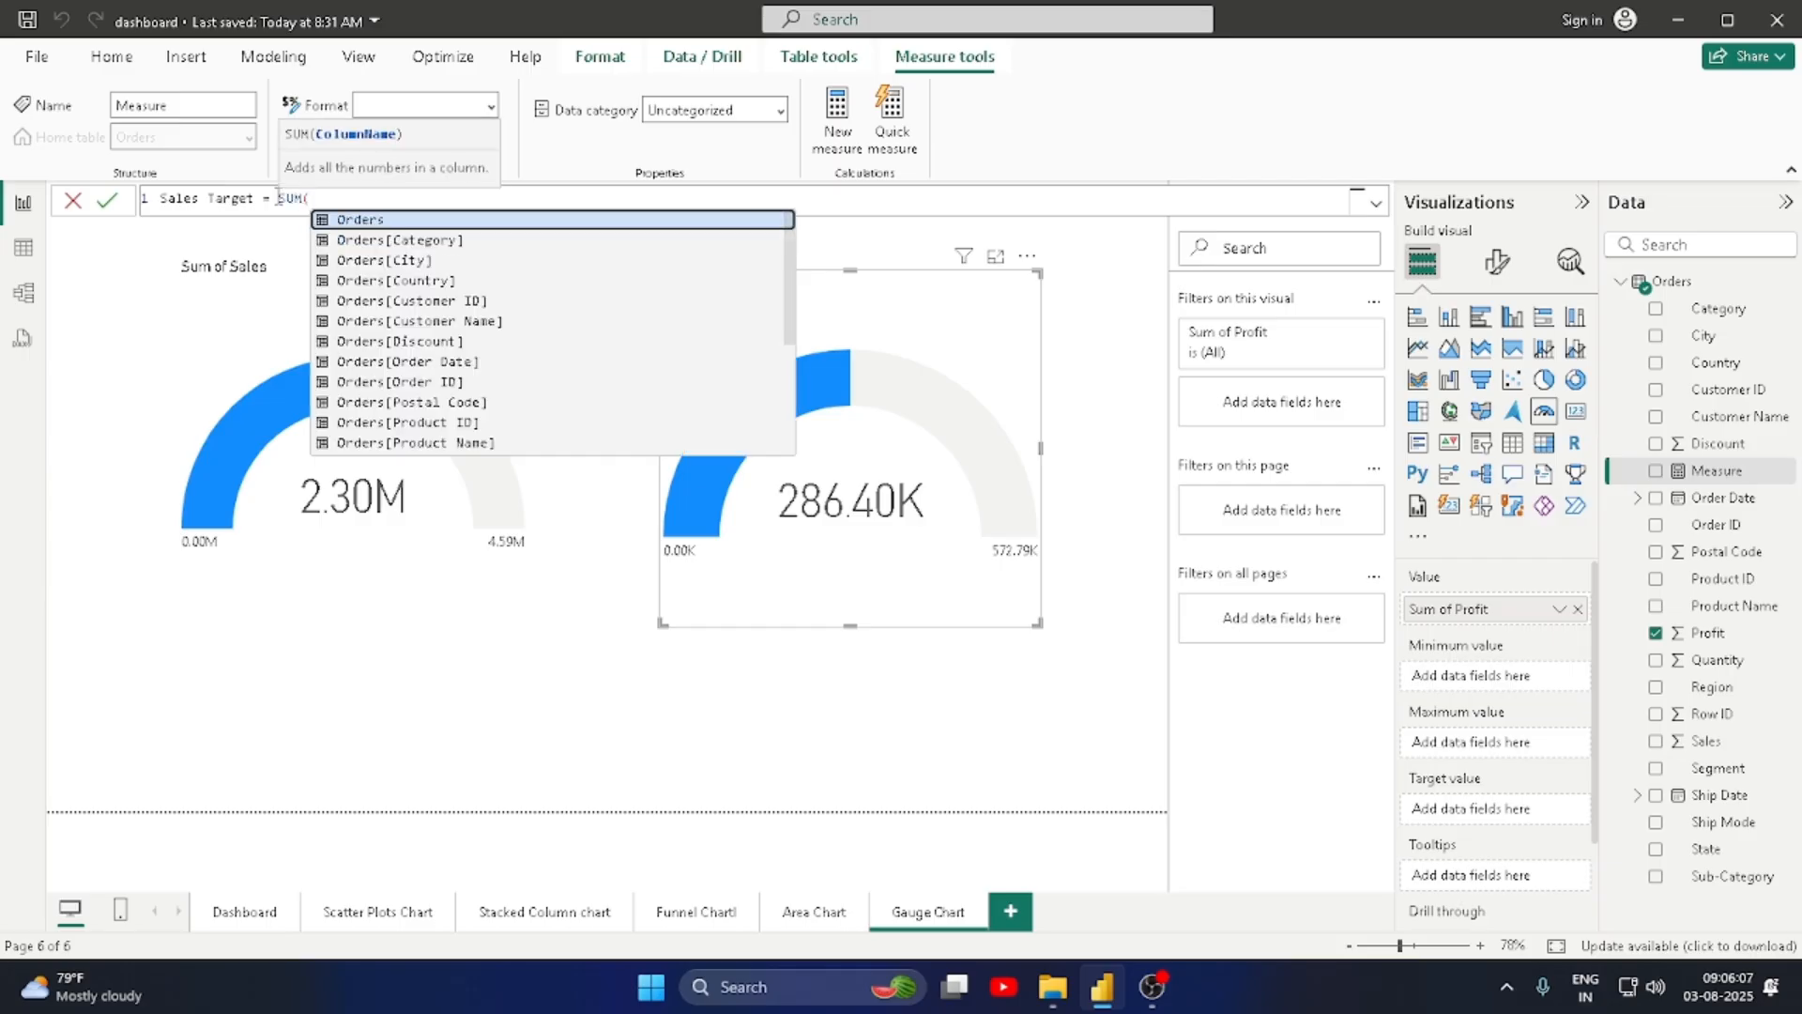
type("Orders")
key("Down")
key("Down")
key("Down")
key("Down")
key("Down")
key("Down")
key("Down")
key("Down")
key("Down")
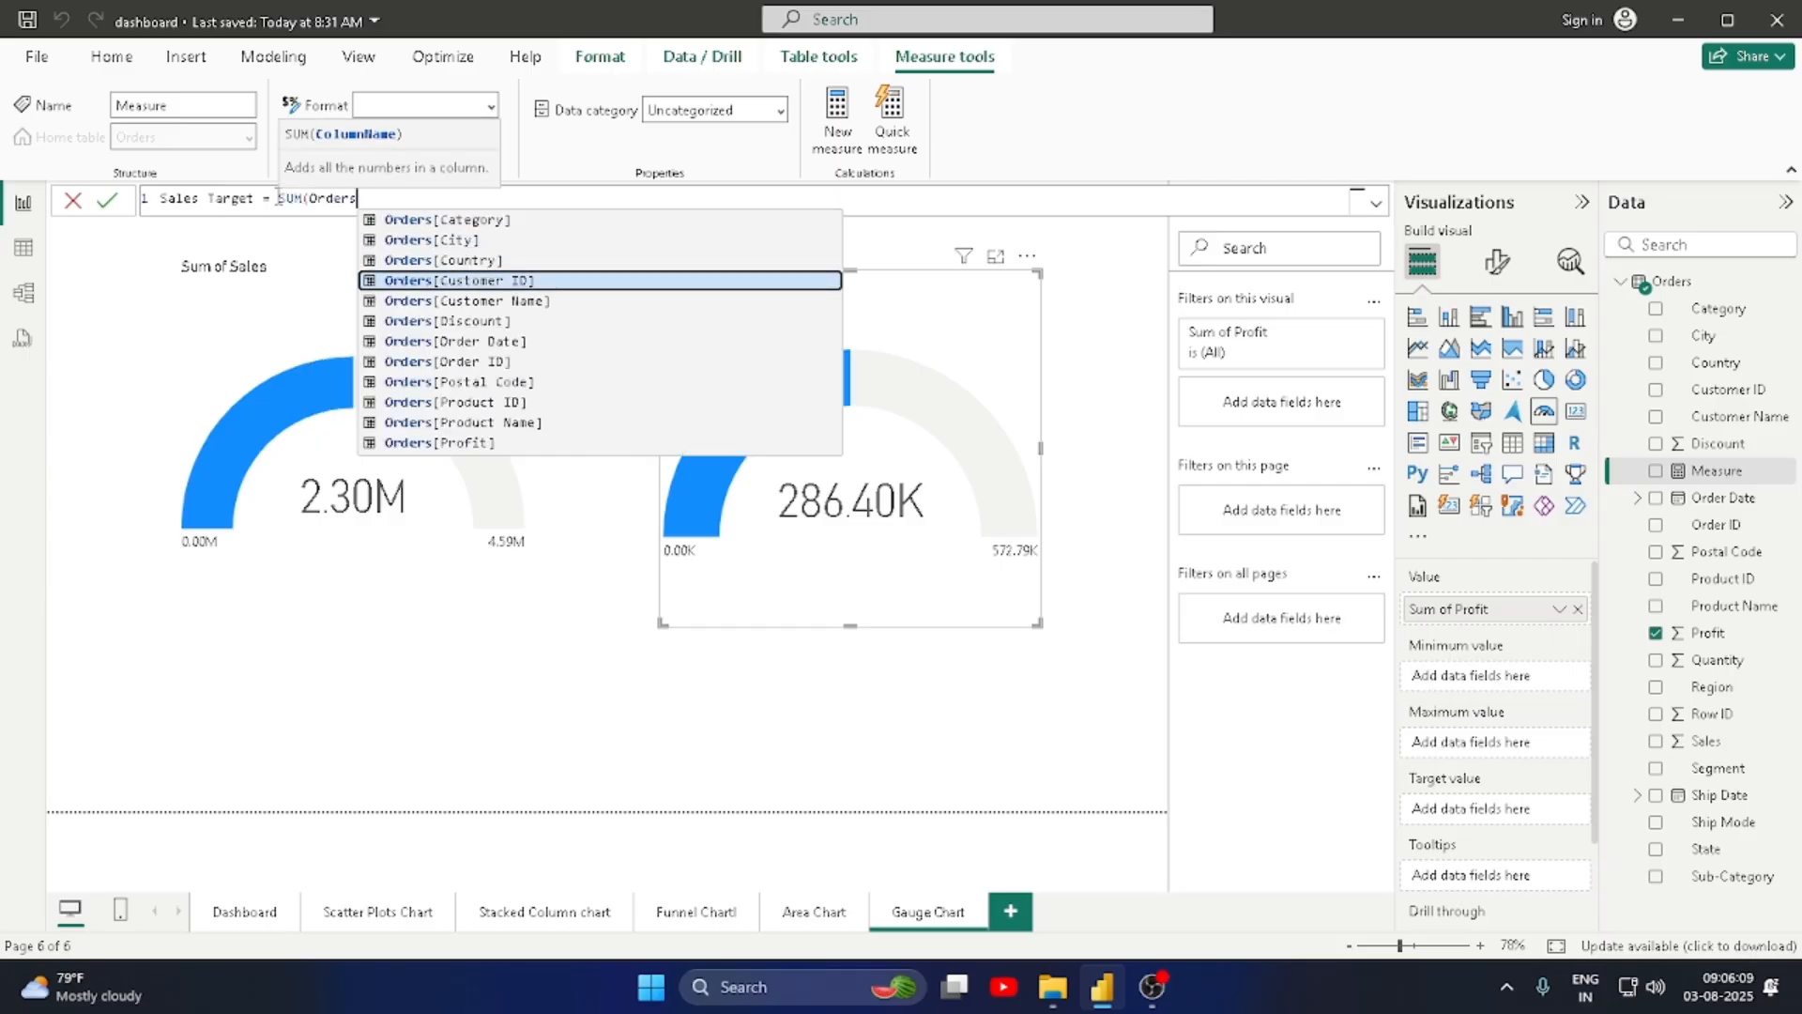
key("Down")
key("Down")
key("Down")
key("Down")
key("Down")
key("Down")
key("Down")
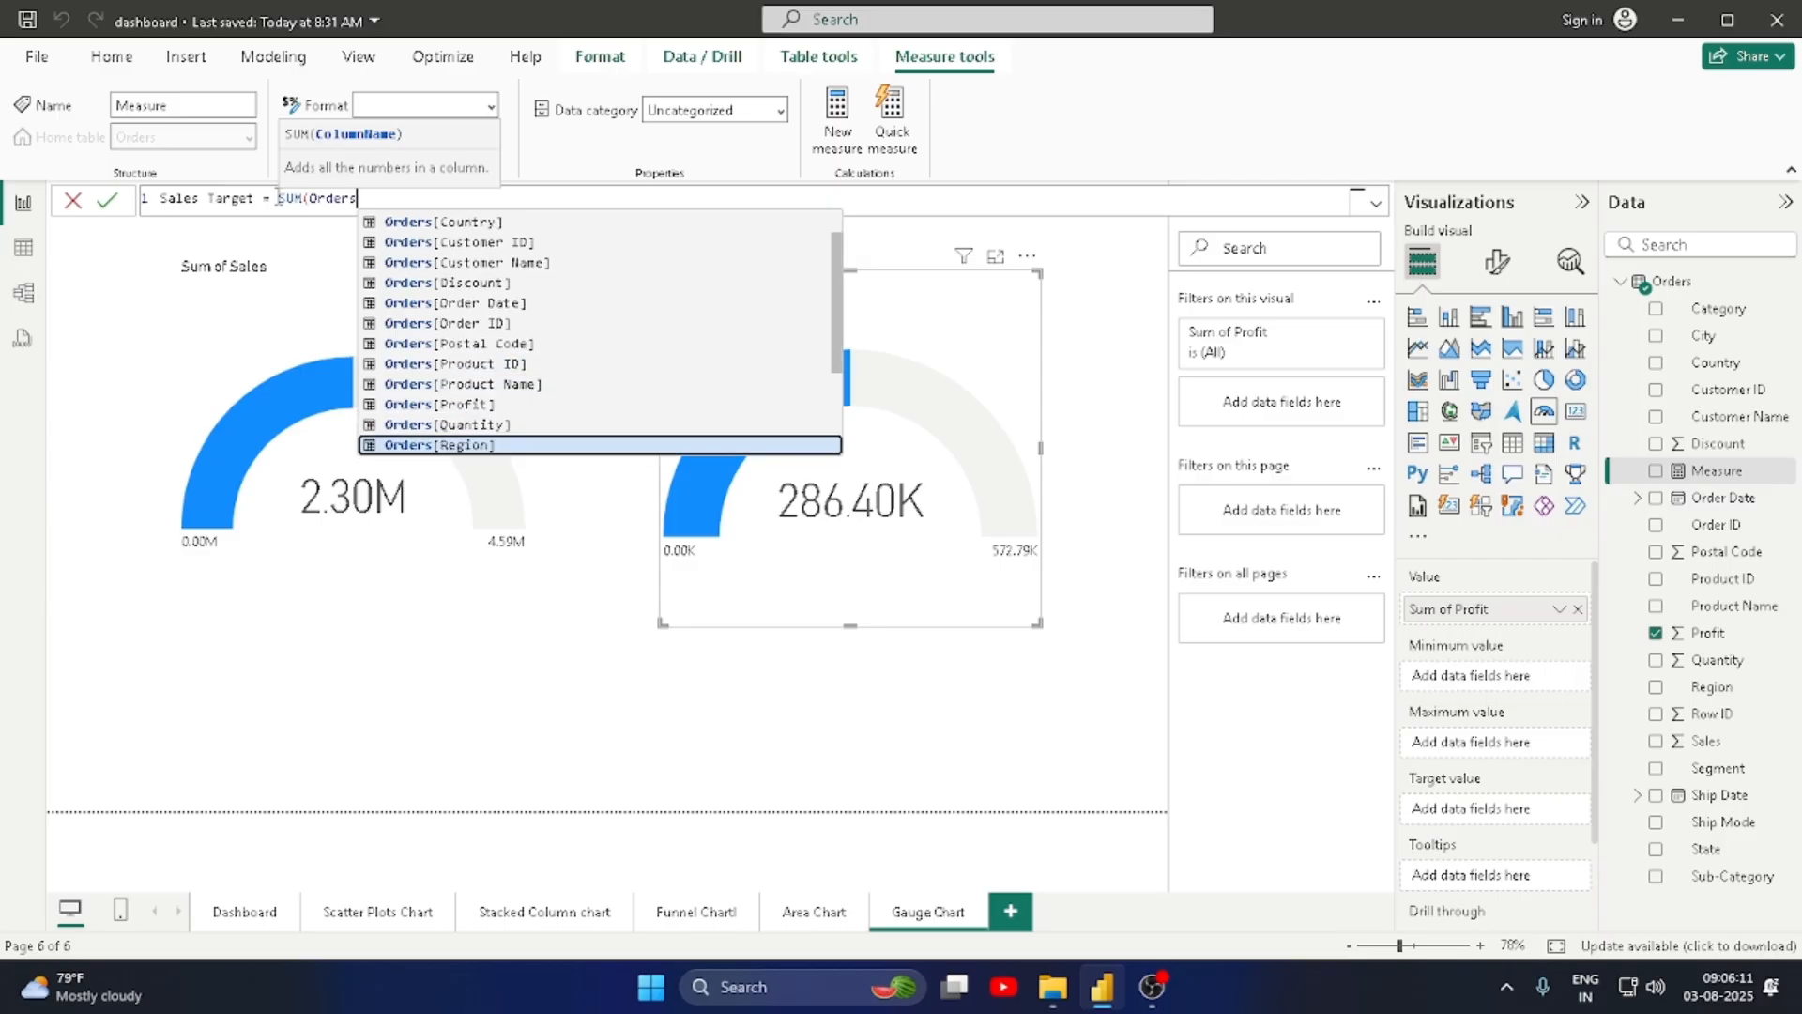
key("Up")
key("Tab")
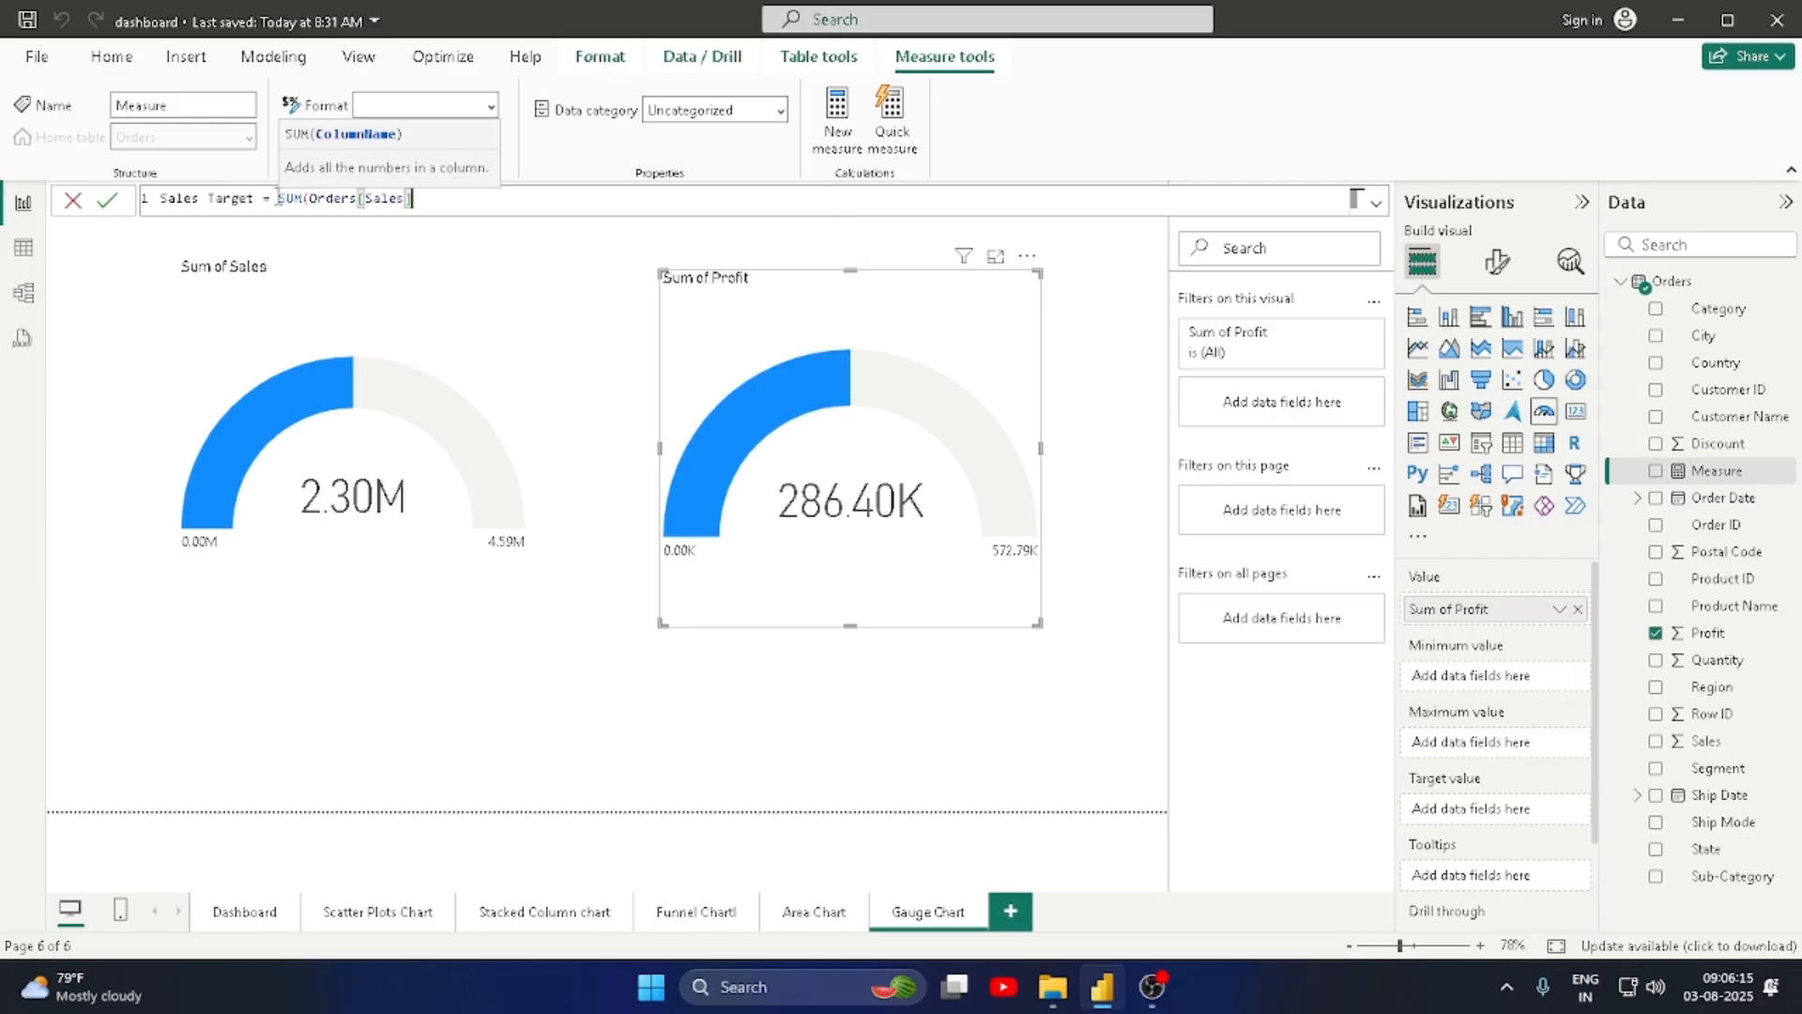
type(")")
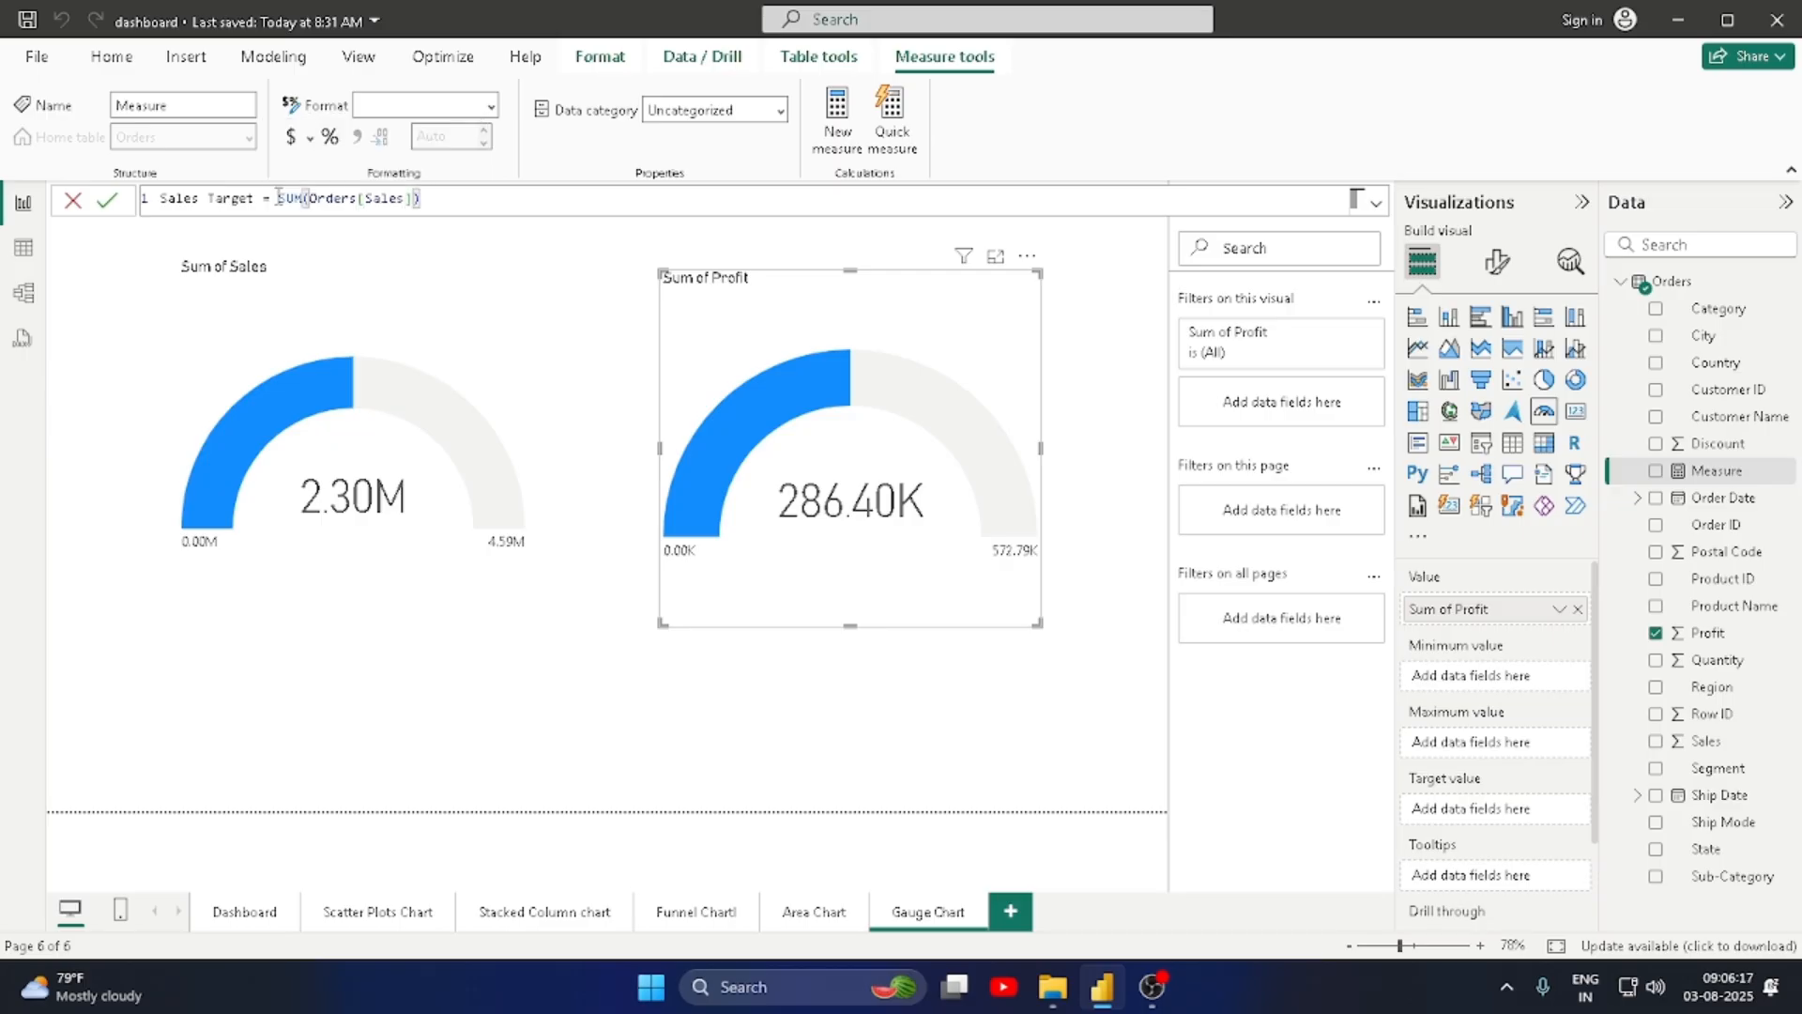
type("*3")
key("Return")
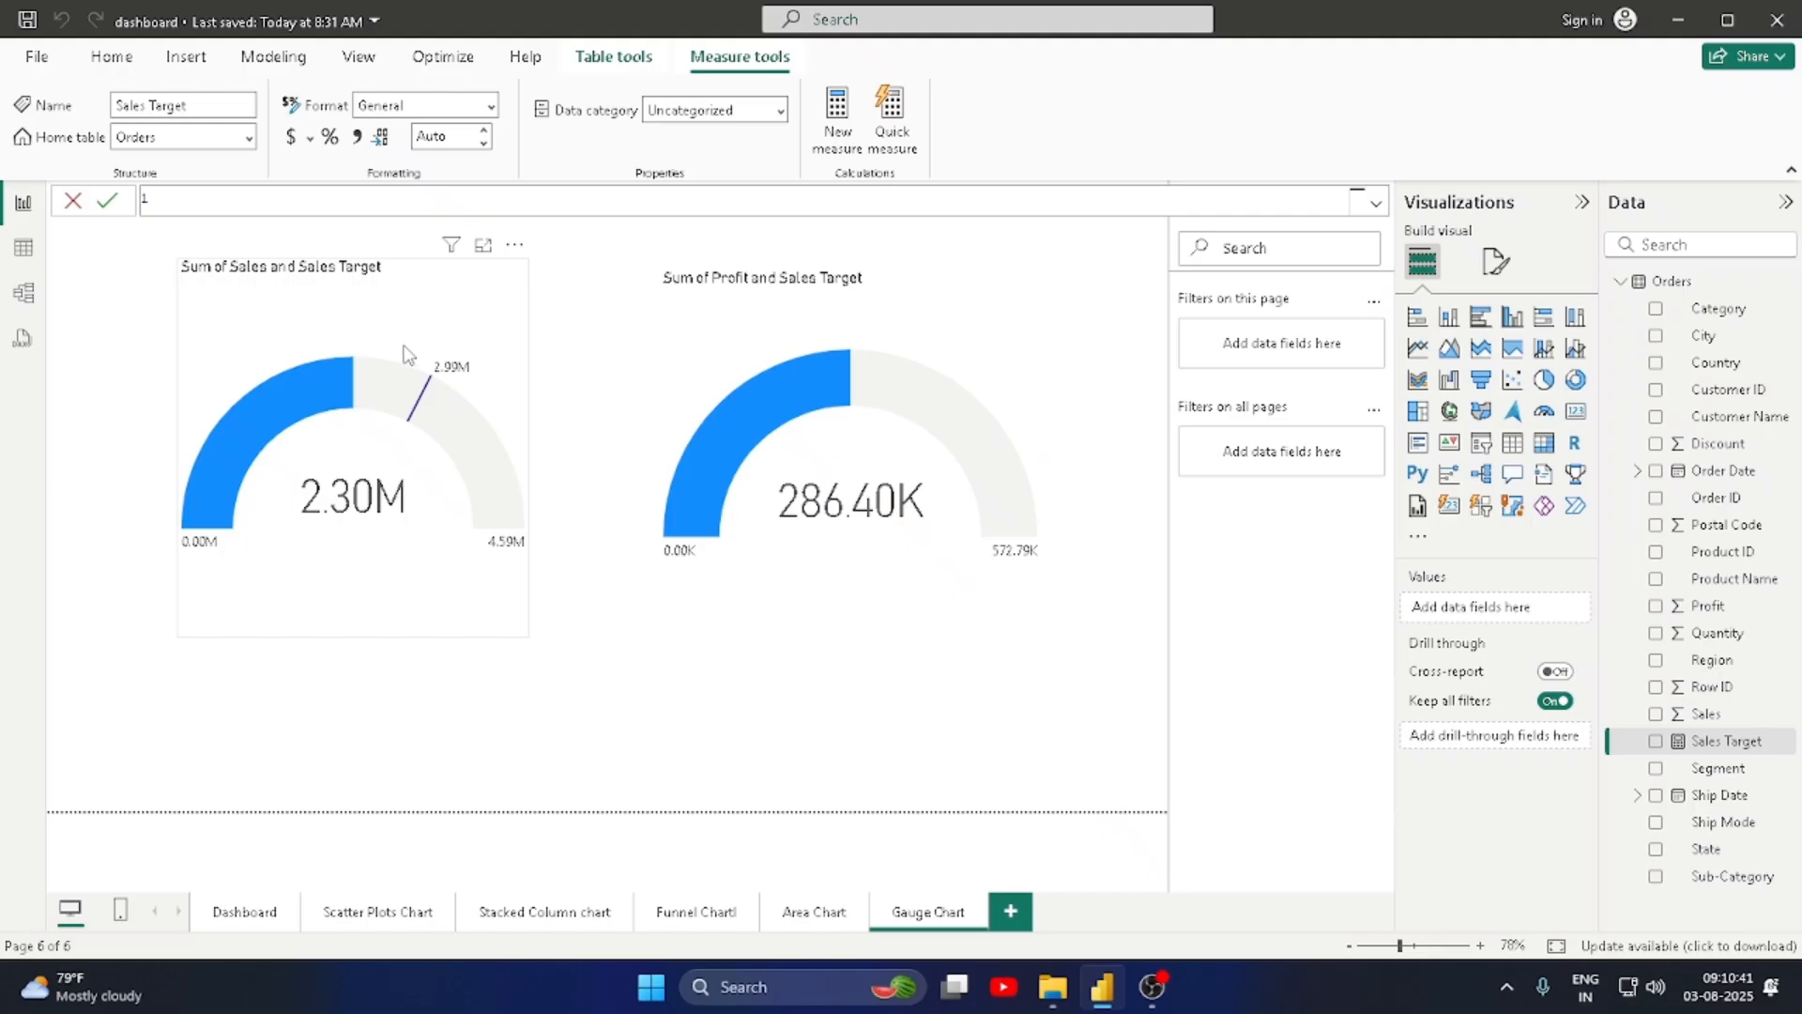
Step: Reposition the Sales gauge so that its top edge lines up with the Profit gauge
left_click(405, 358)
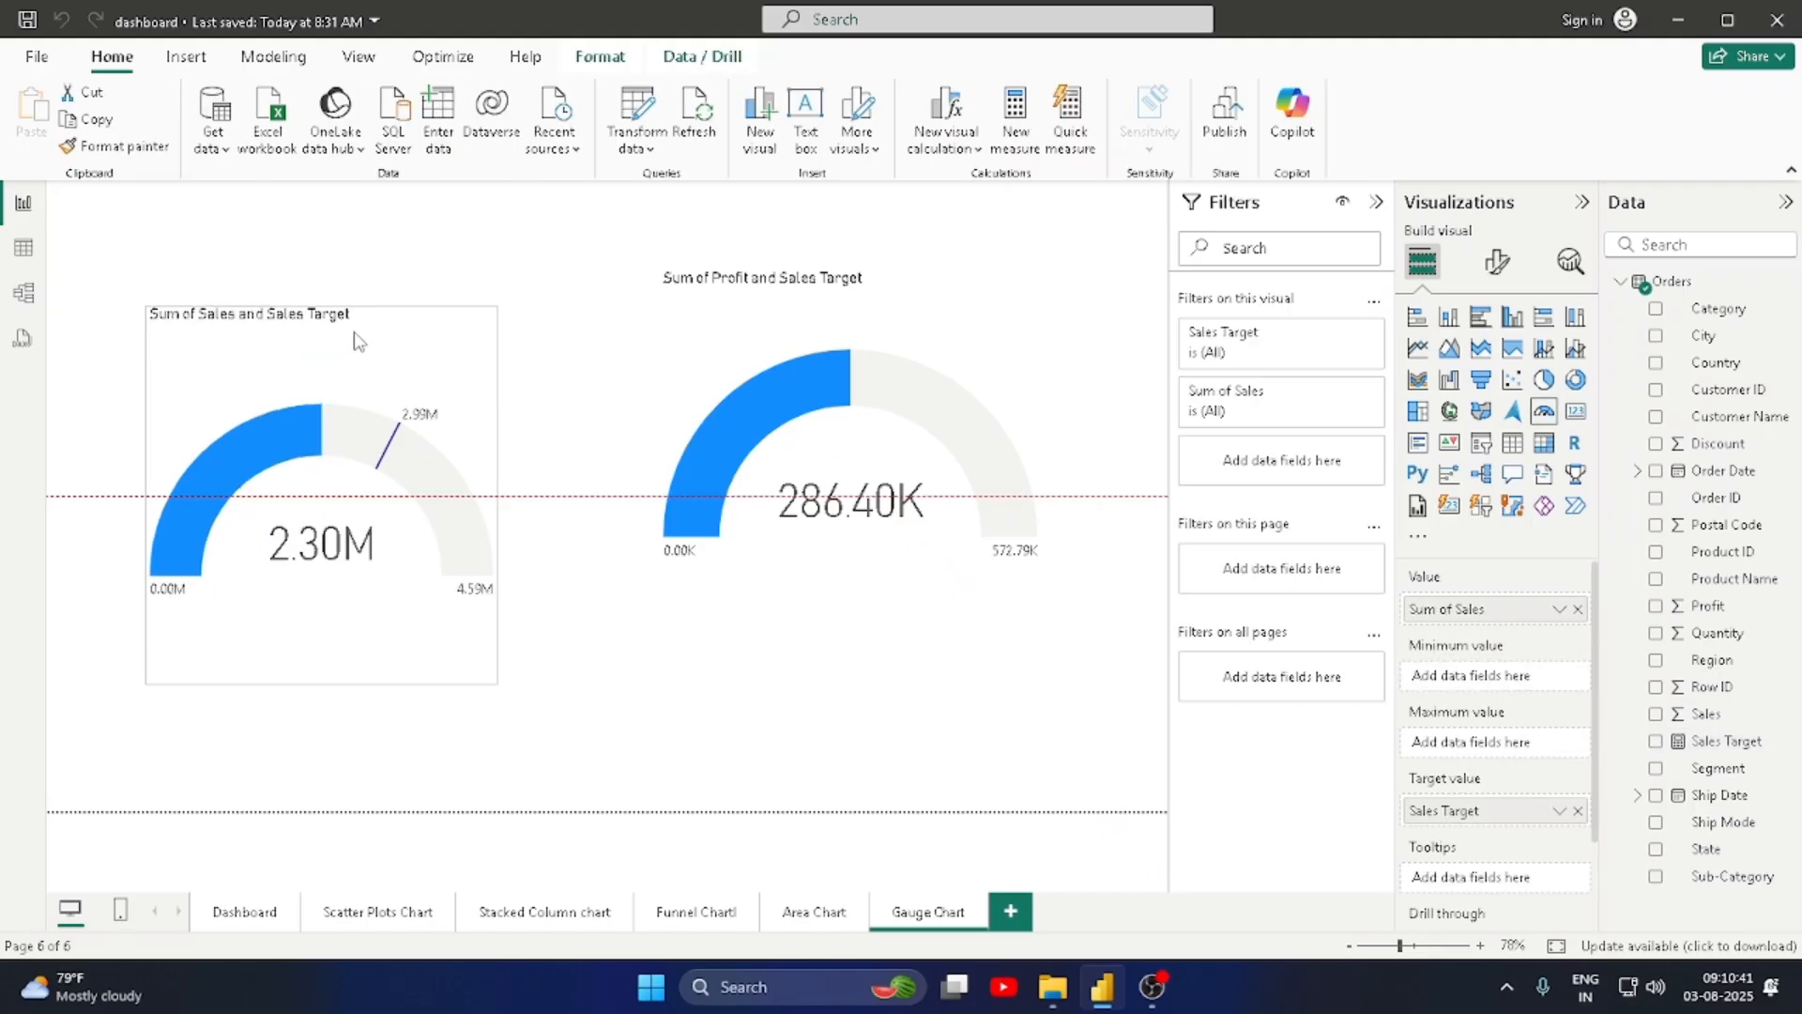
left_click_drag(394, 361, 423, 326)
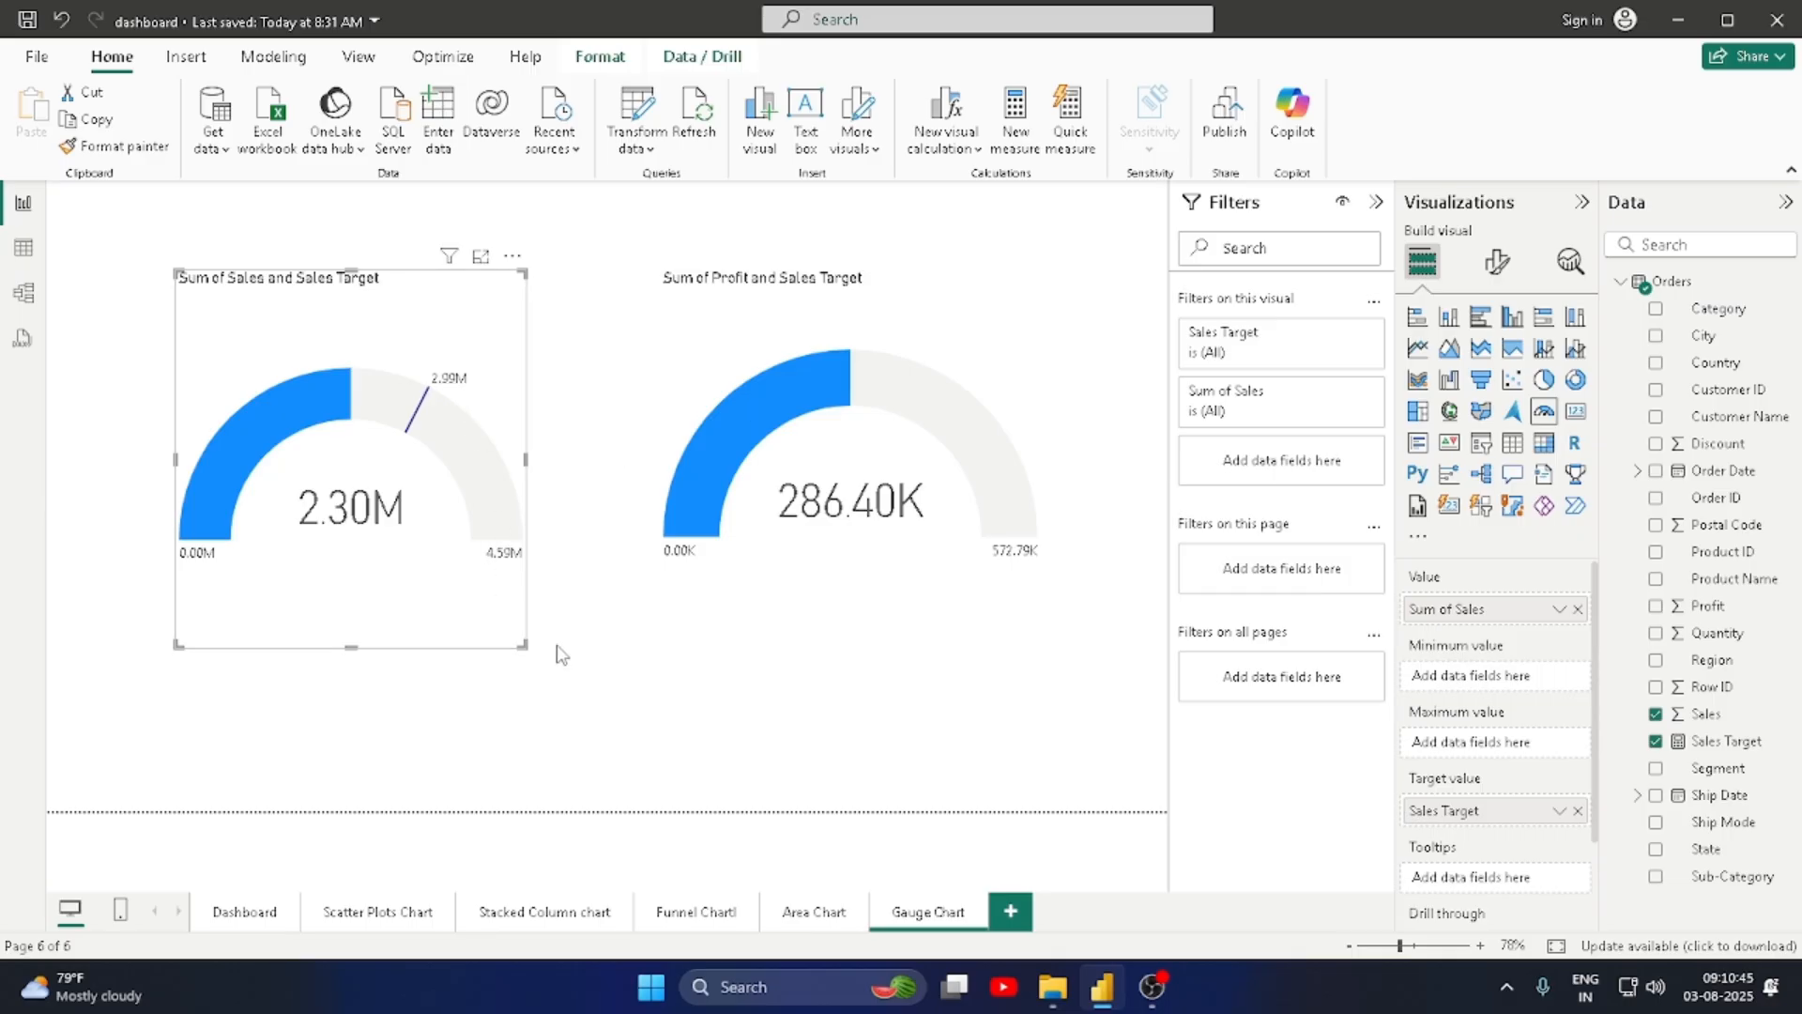
Step: Review the Sales Target measure's formula and its use as the Sales gauge's target value
left_click(1737, 743)
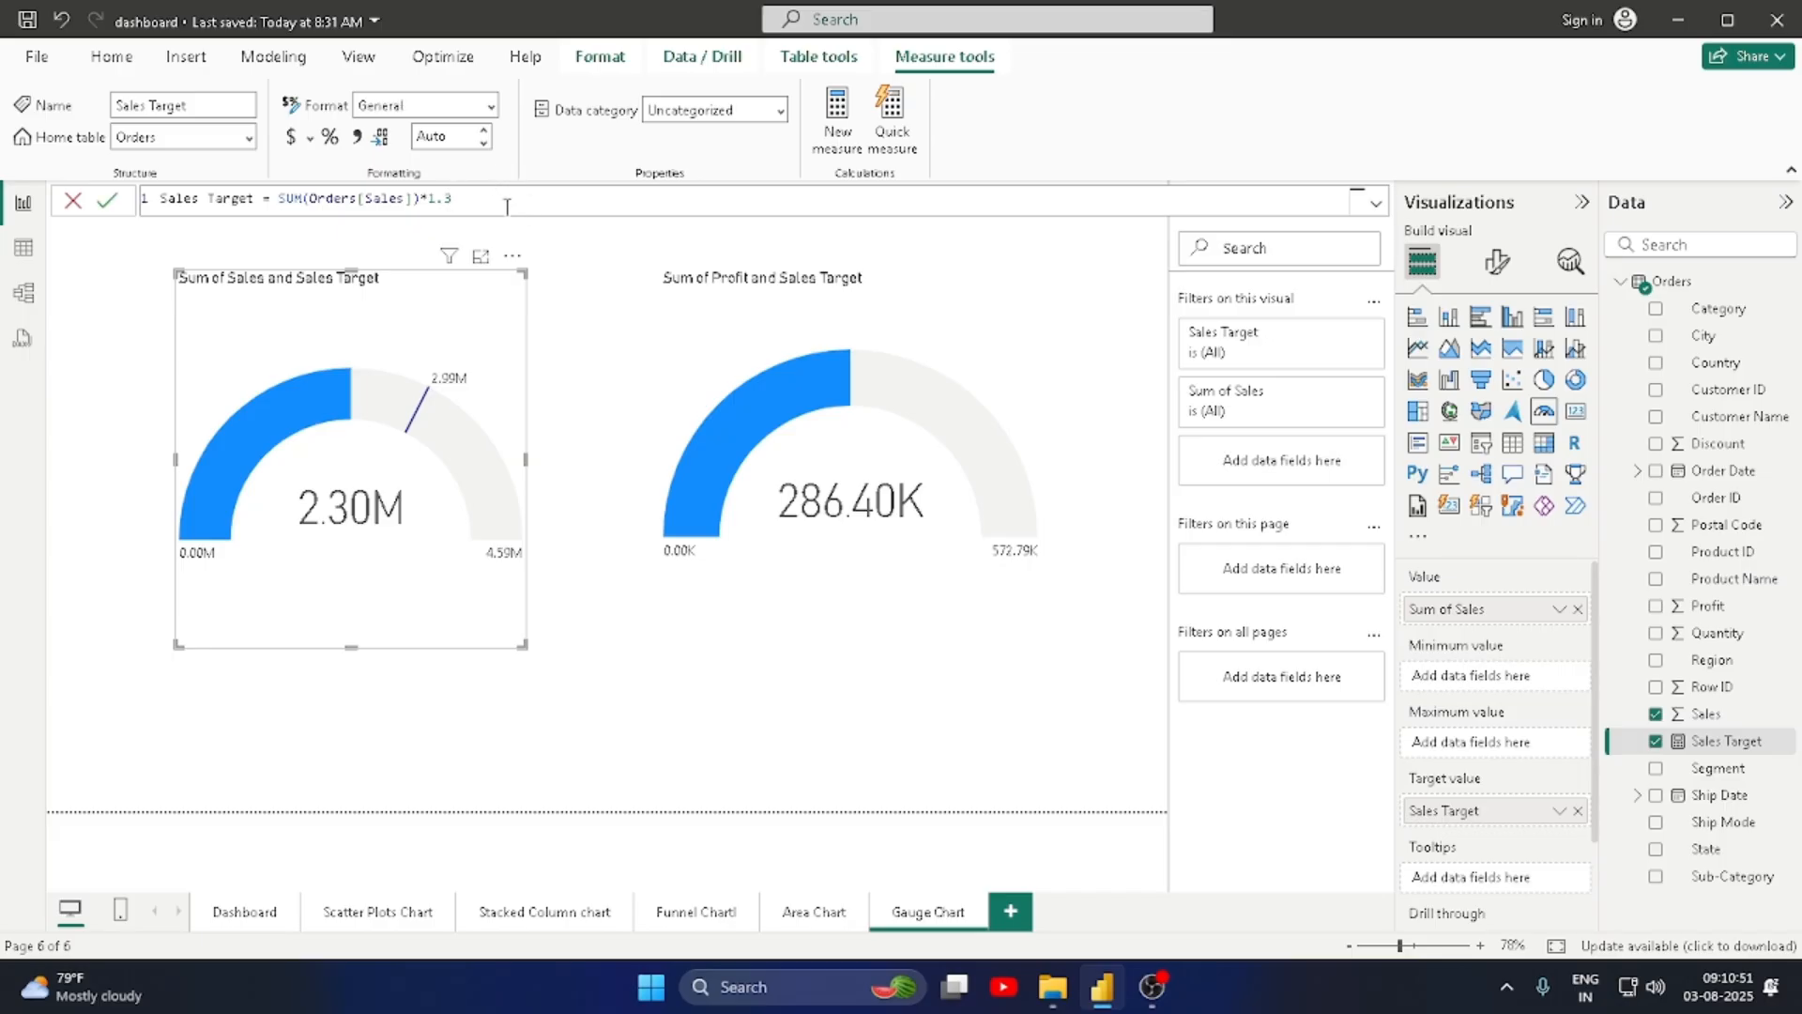
left_click(488, 205)
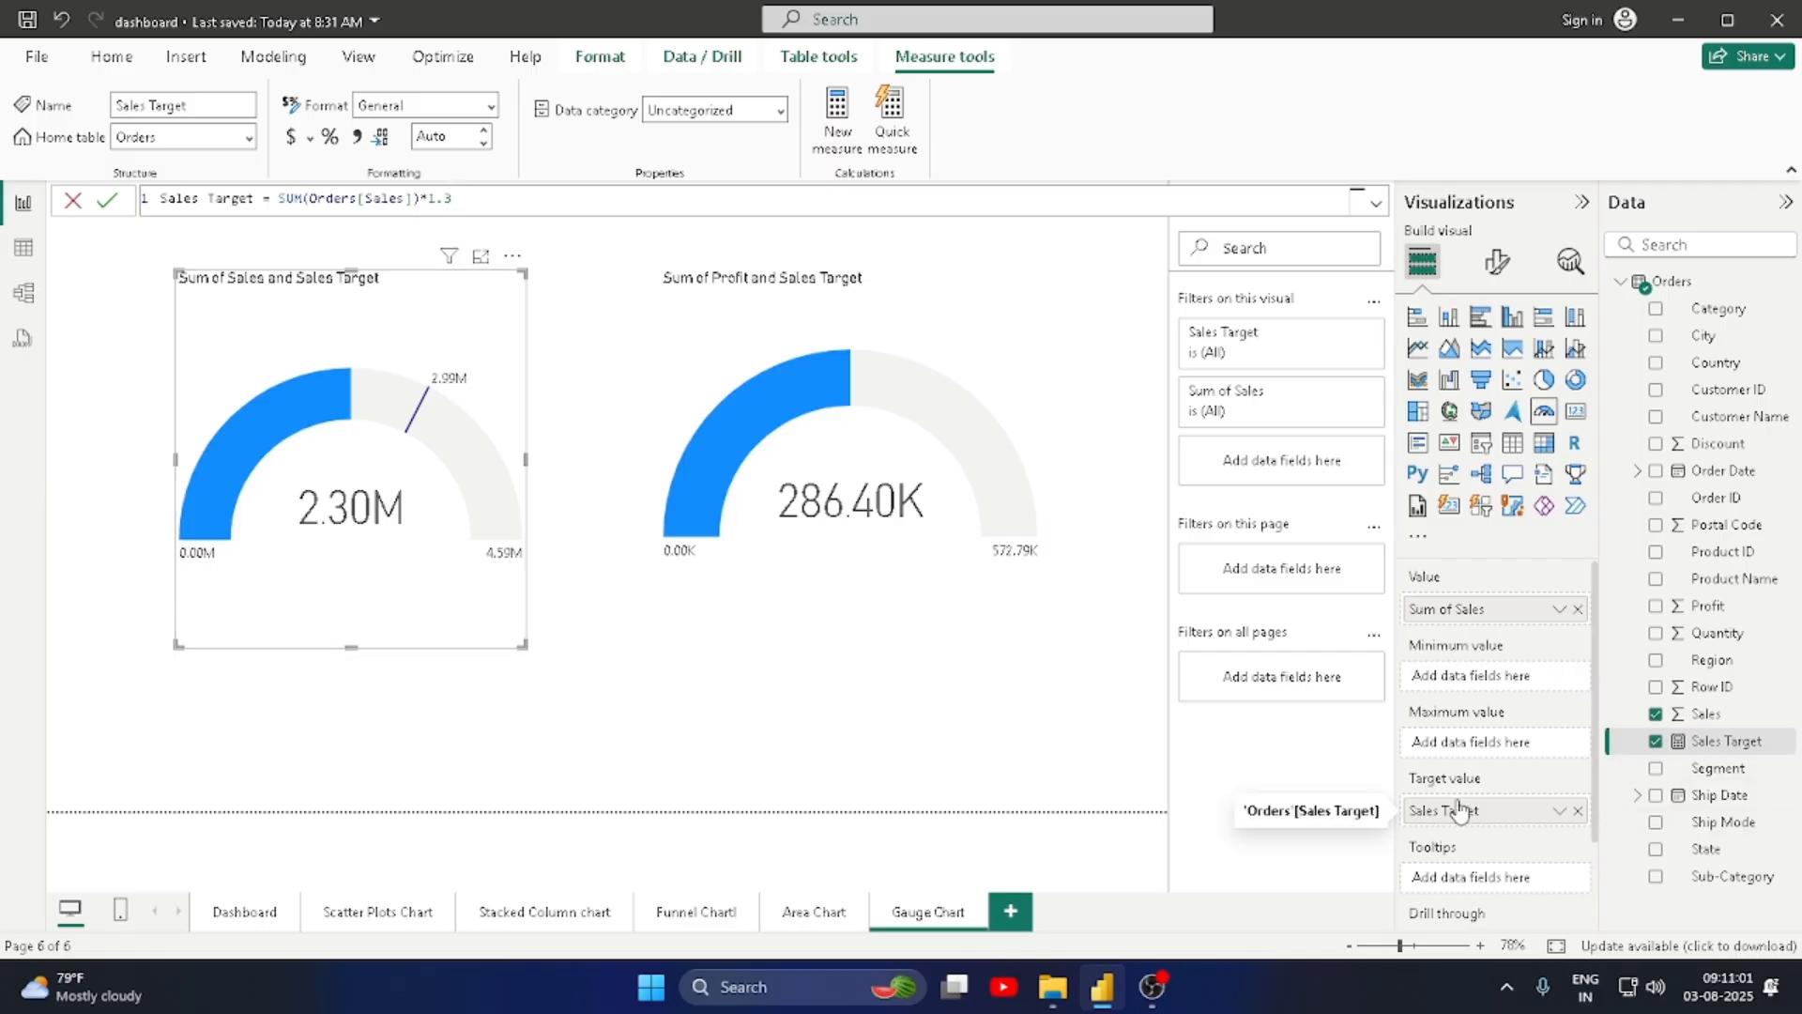
left_click(632, 714)
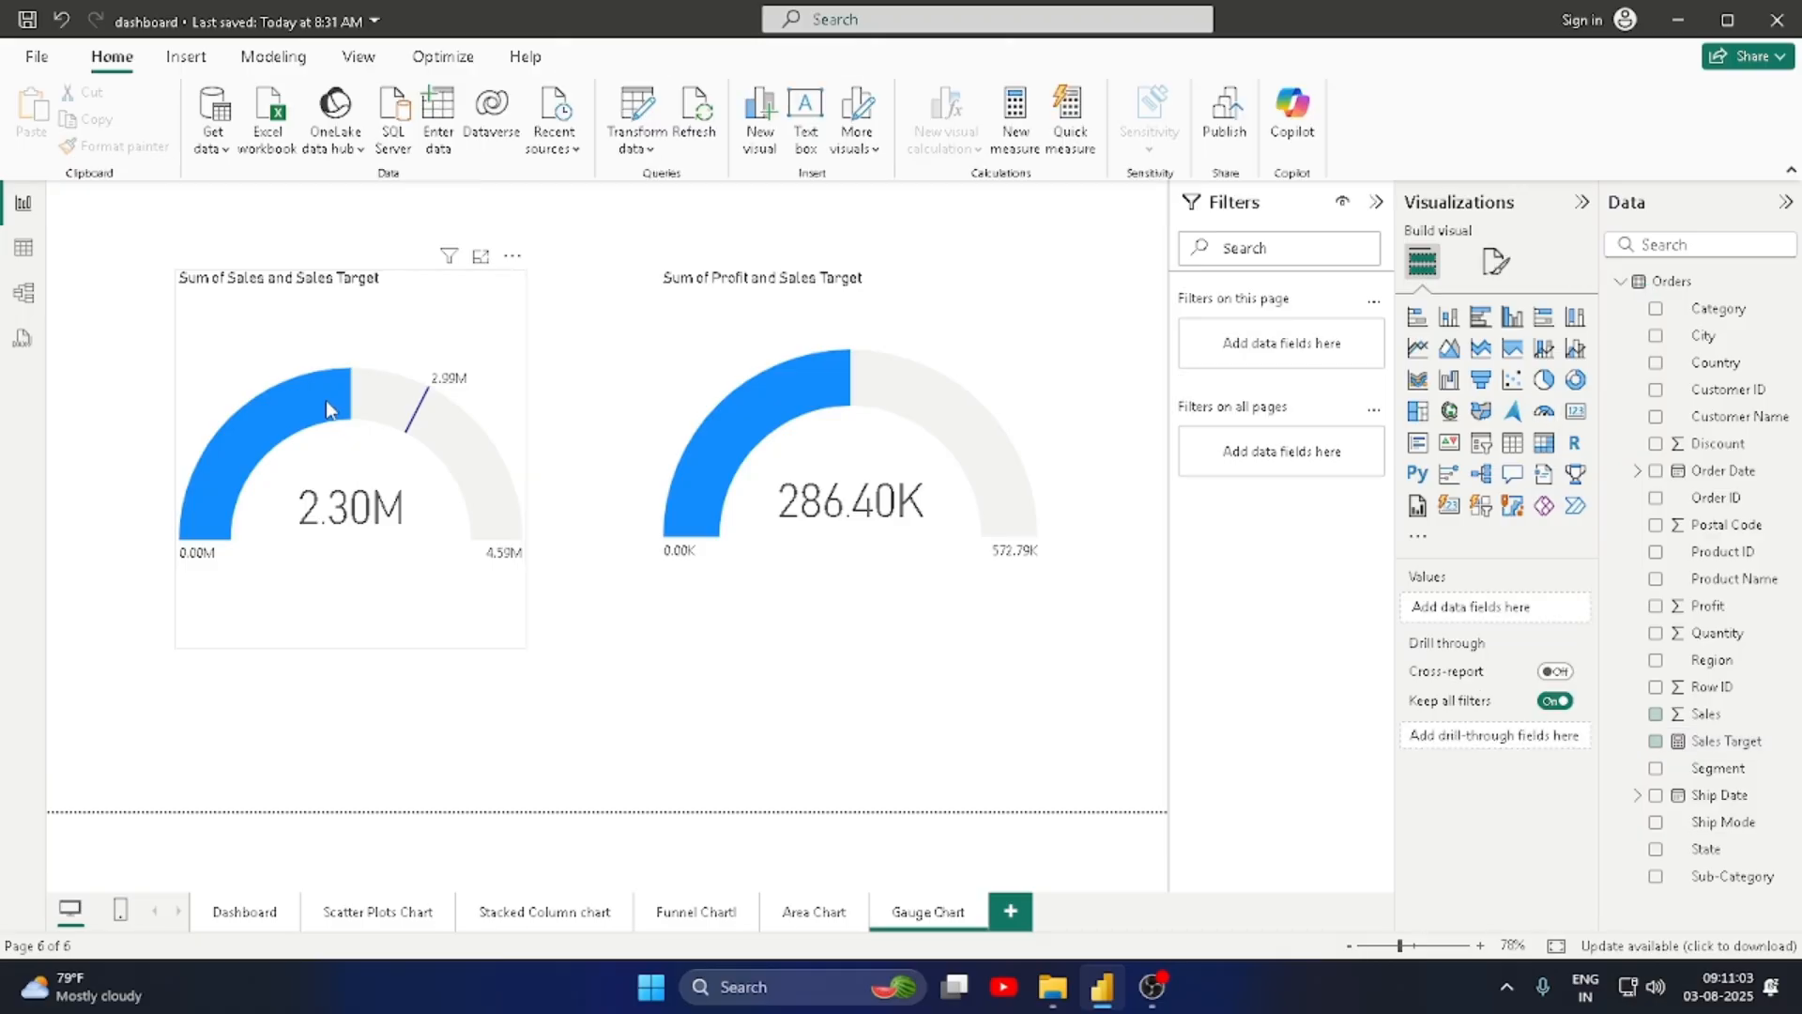
left_click(324, 398)
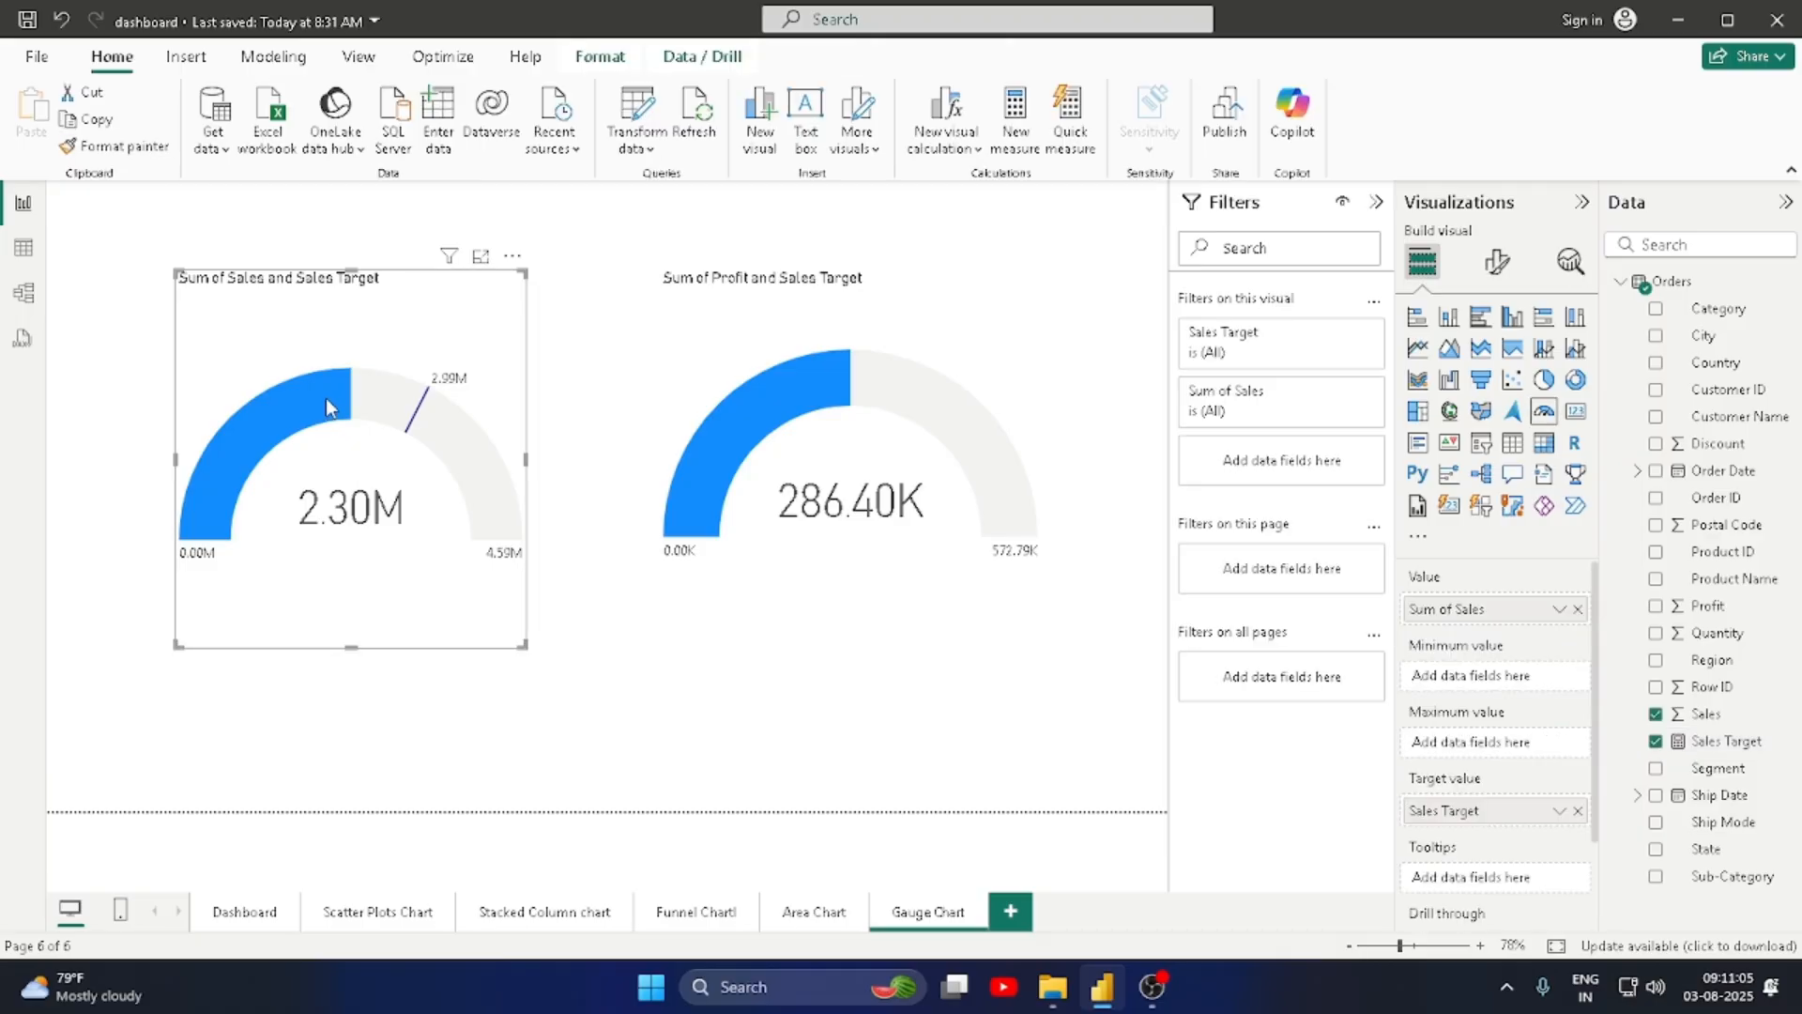
Step: Create a measure with the formula Profit Target = SUM(Orders[Profit])*1.4
left_click(784, 334)
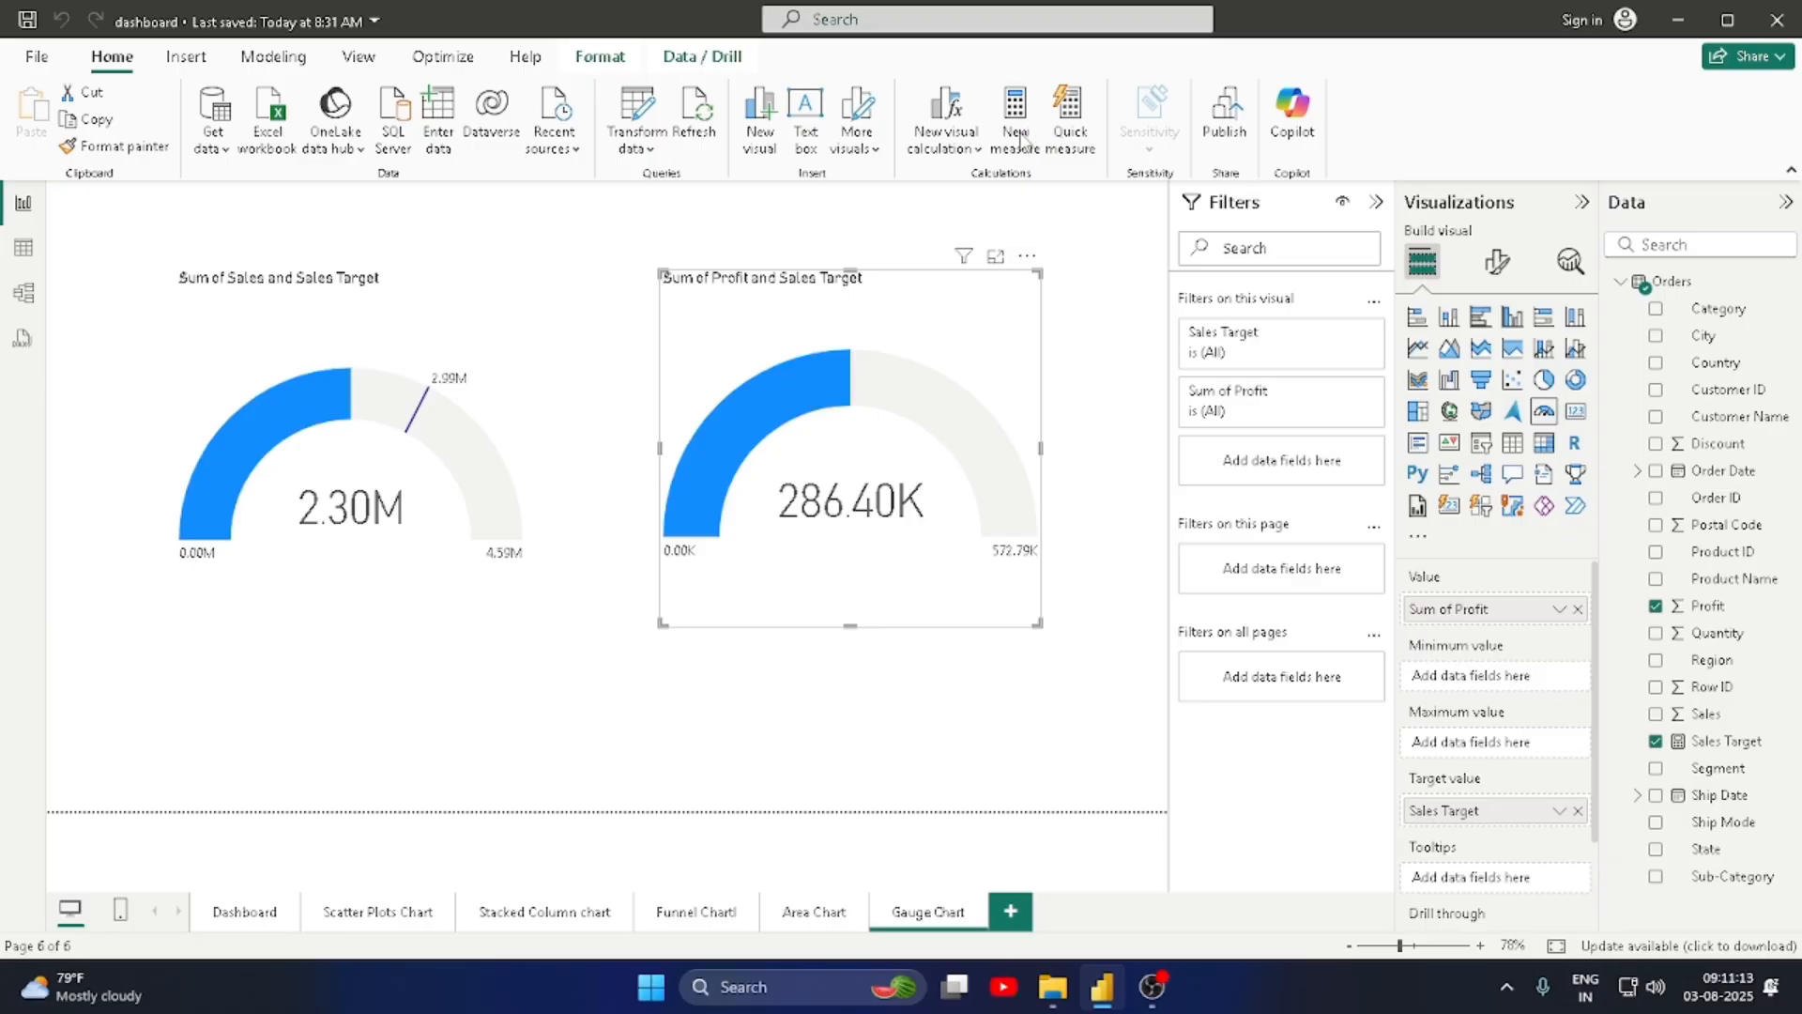
left_click(1020, 139)
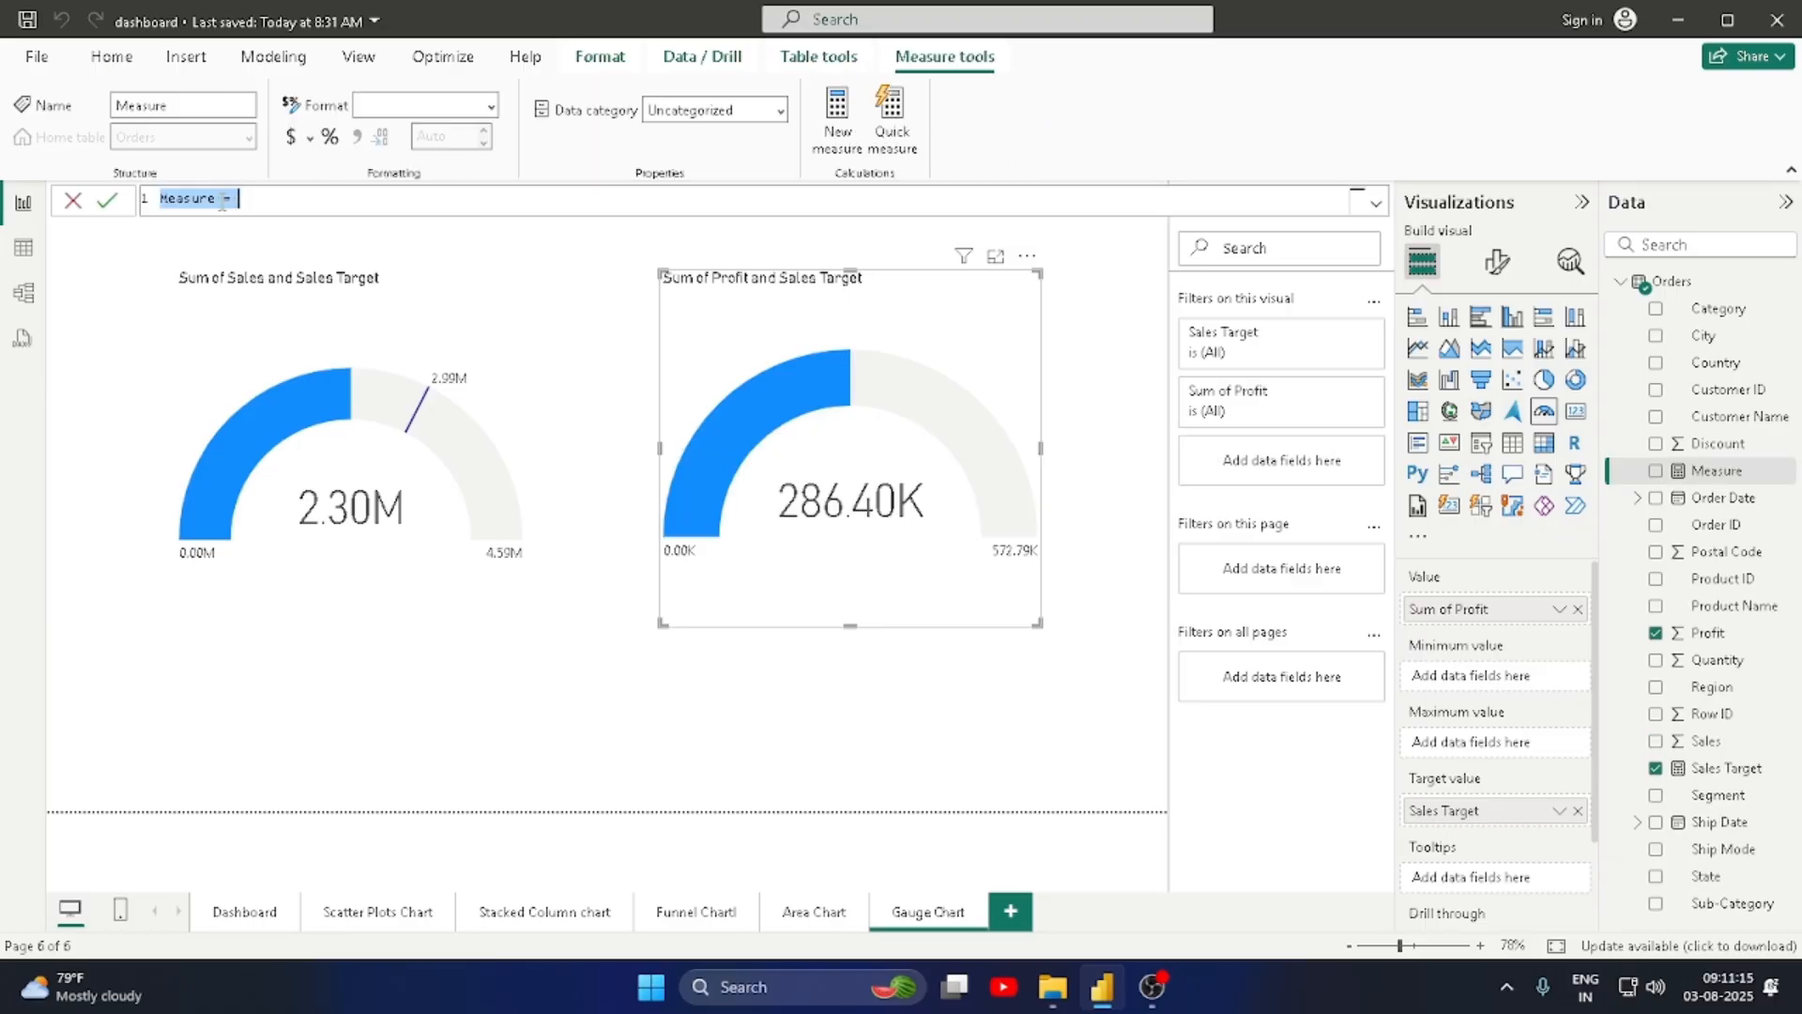
left_click(219, 204)
key("BackSpace")
key("BackSpace")
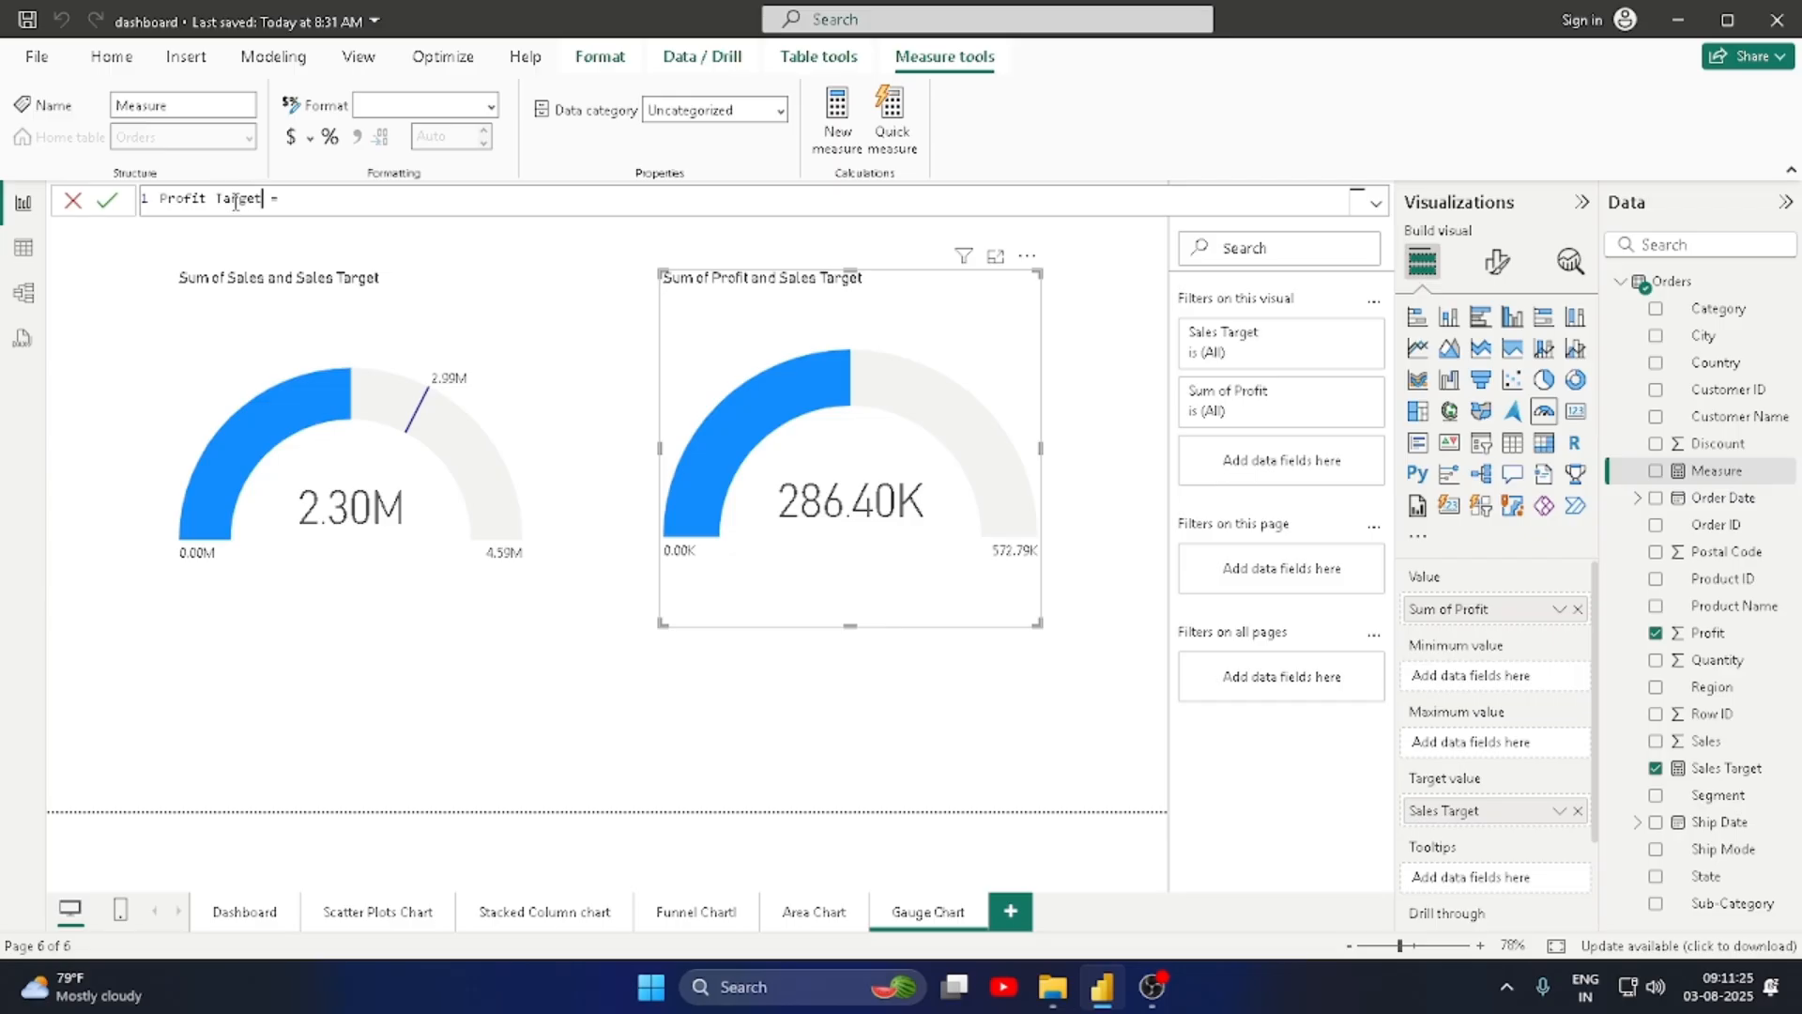
type("S")
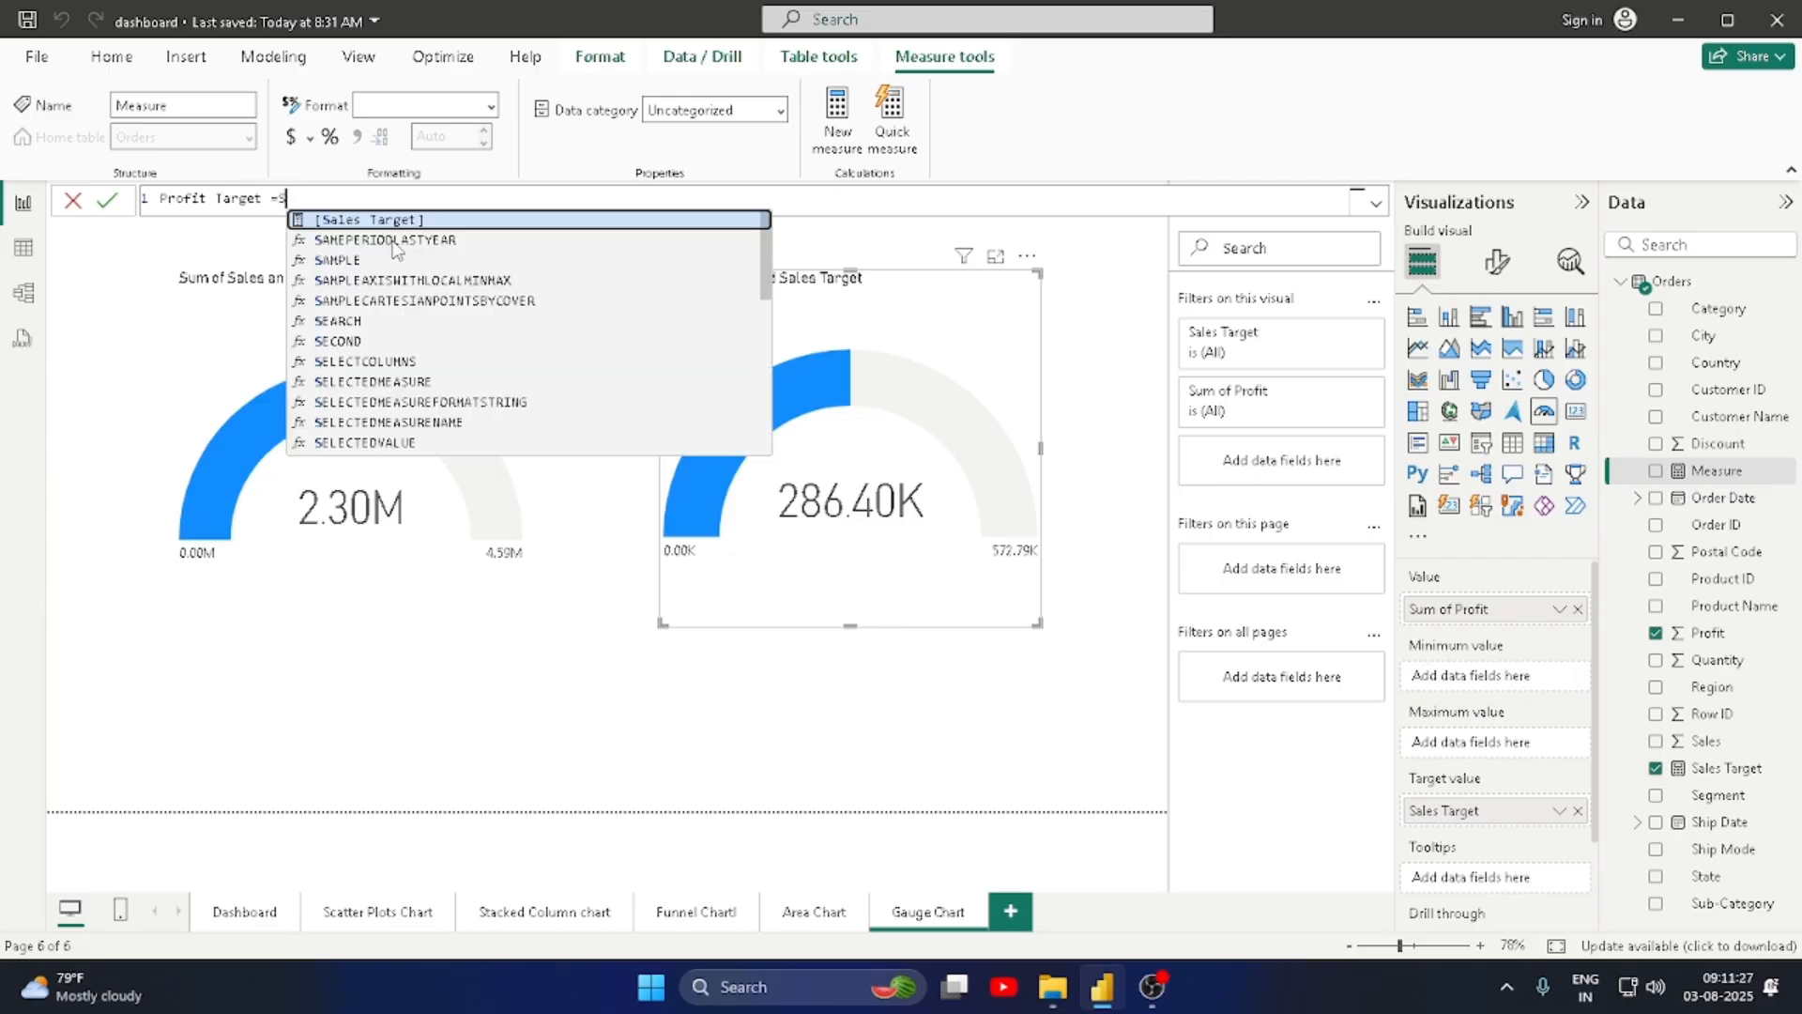
type("um")
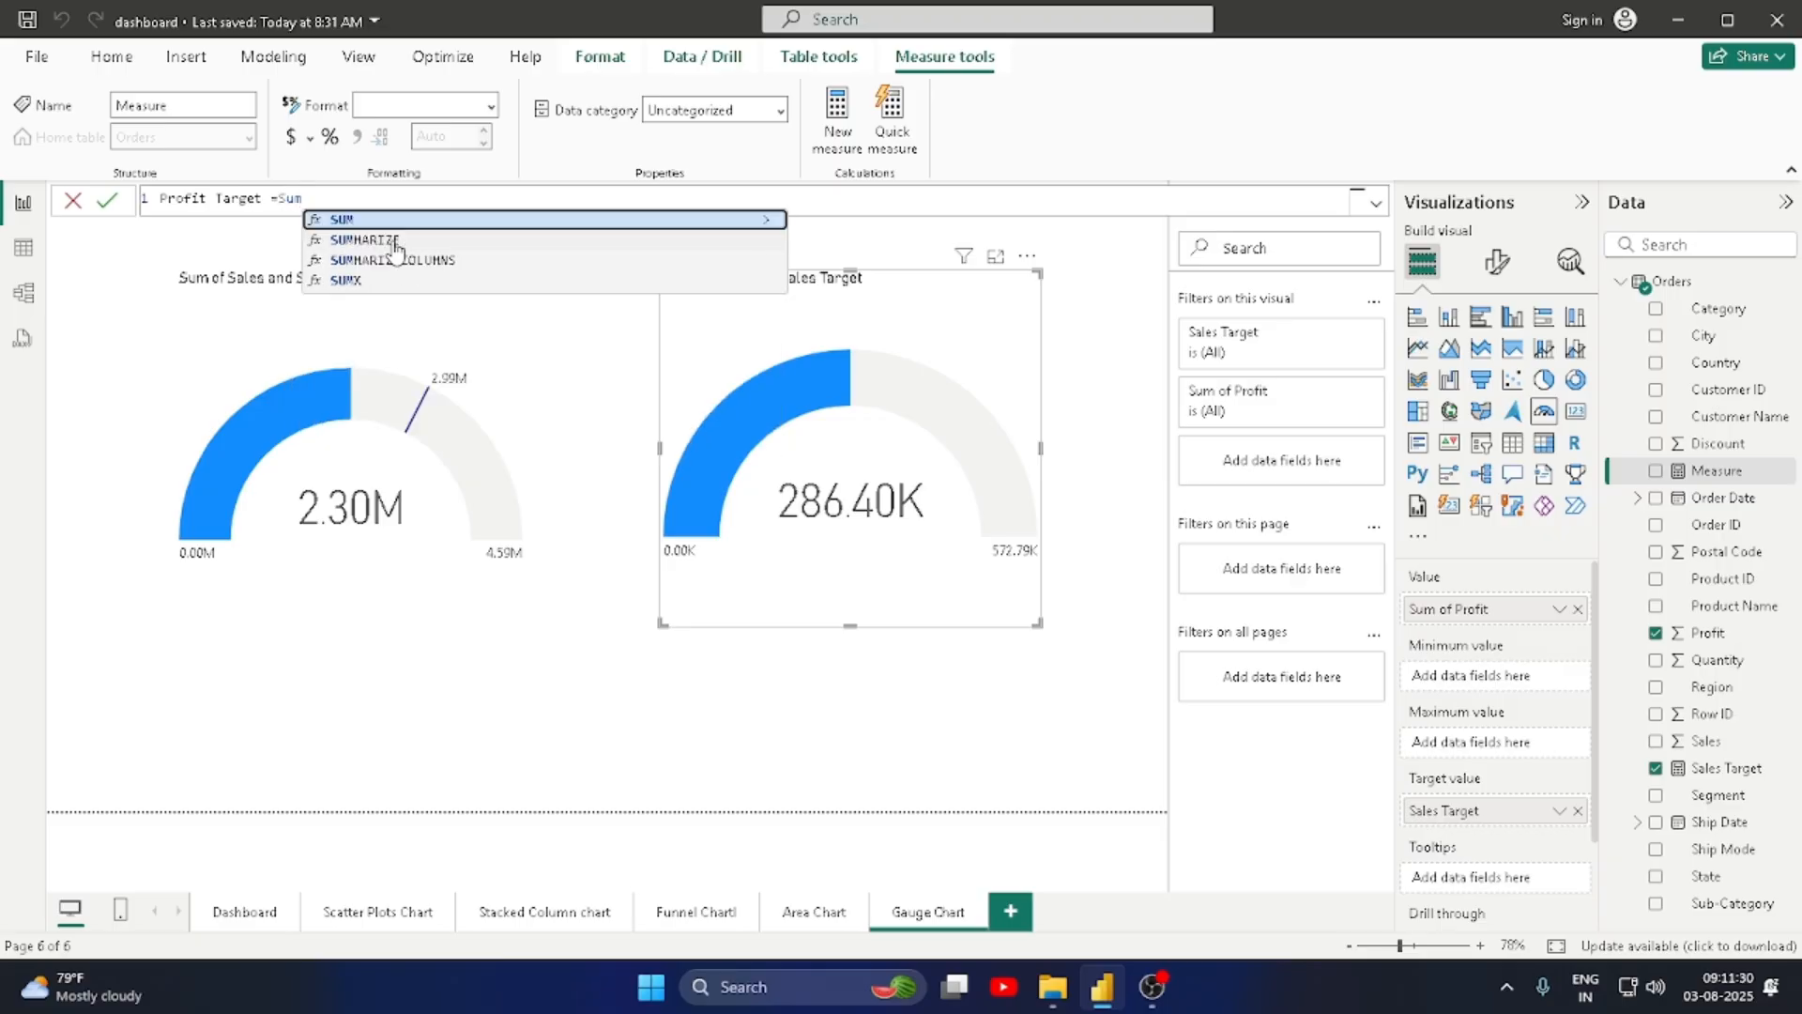
key("Tab")
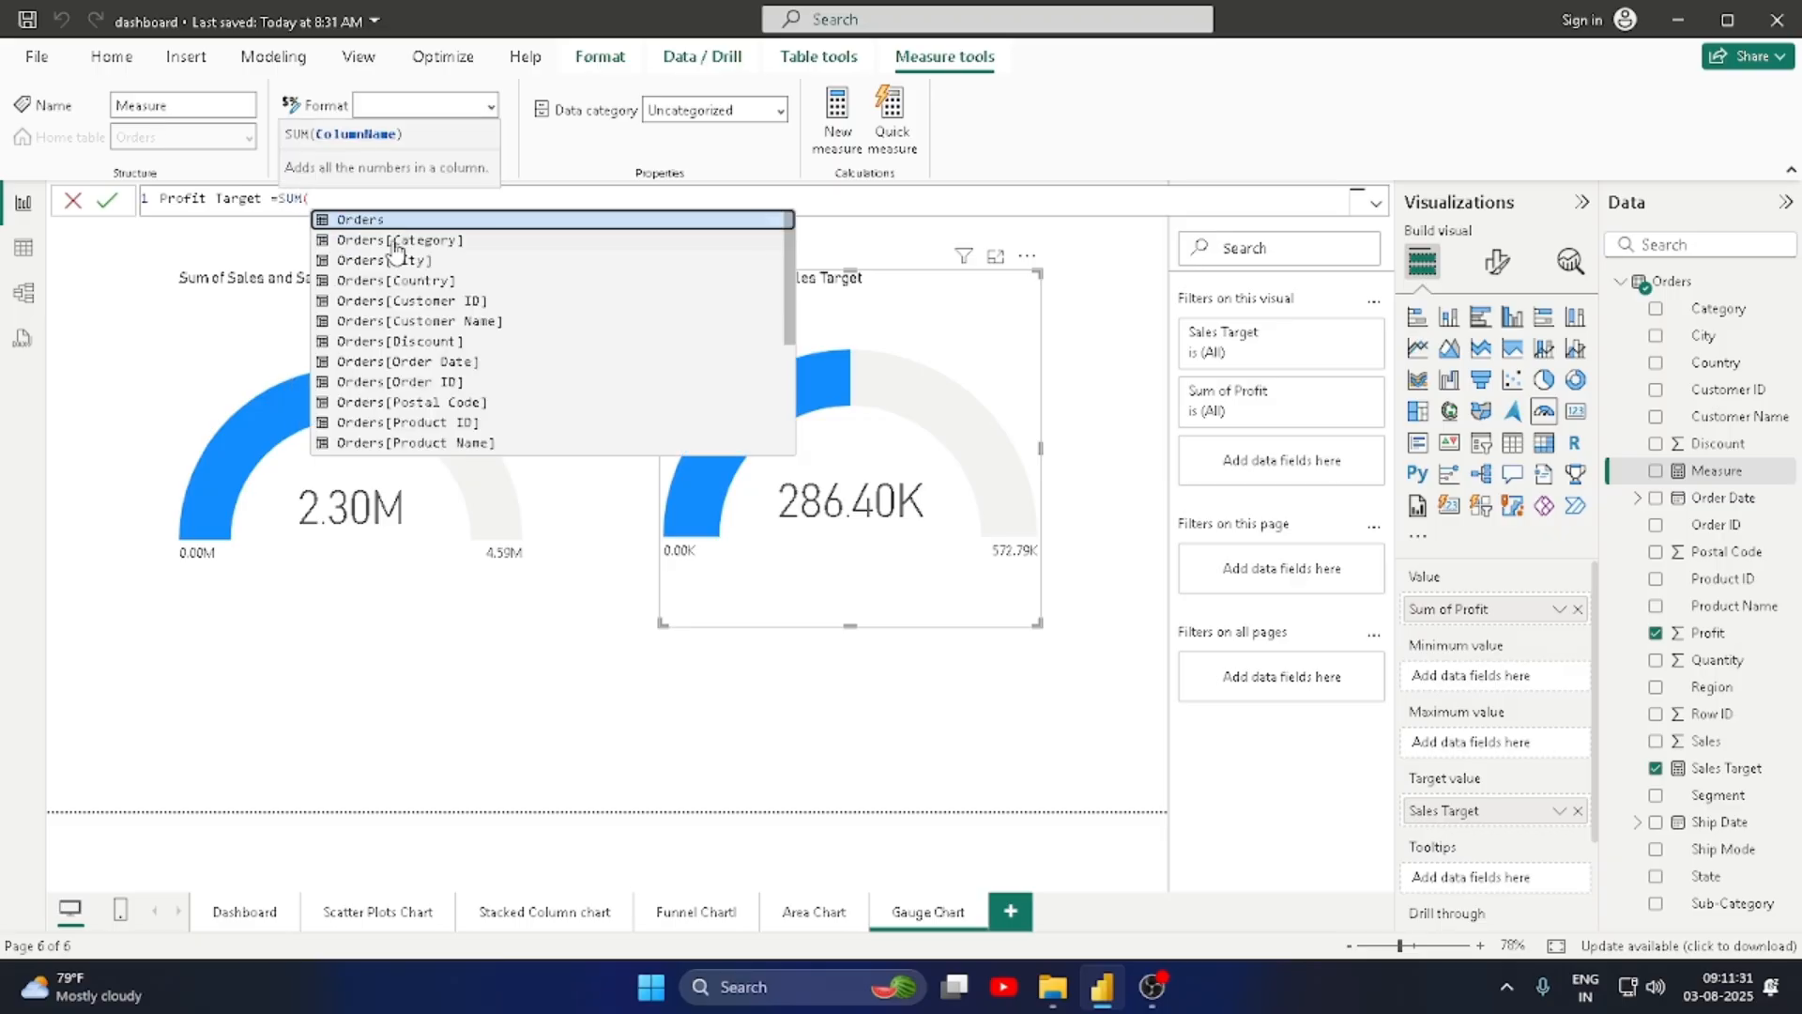
type("Orders")
key("Down")
key("Down")
key("Down")
key("Down")
key("Down")
key("Down")
key("Down")
key("Down")
key("Down")
key("Down")
key("Down")
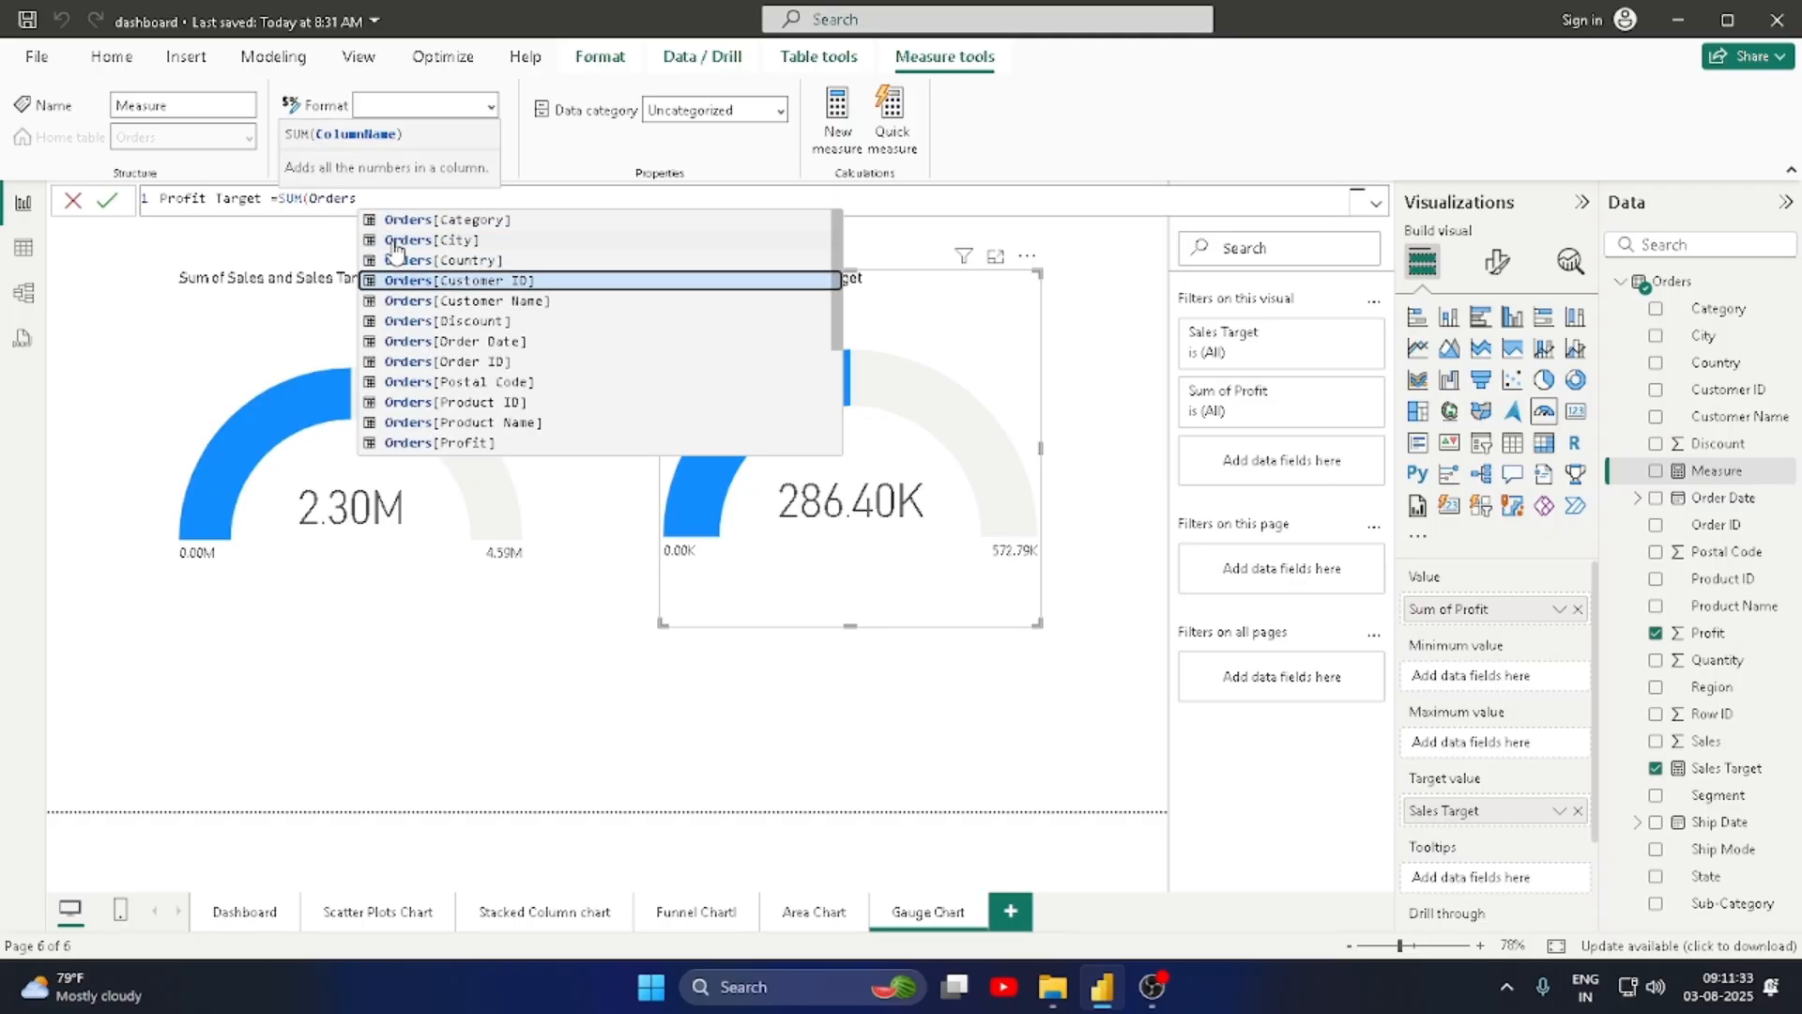
key("Tab")
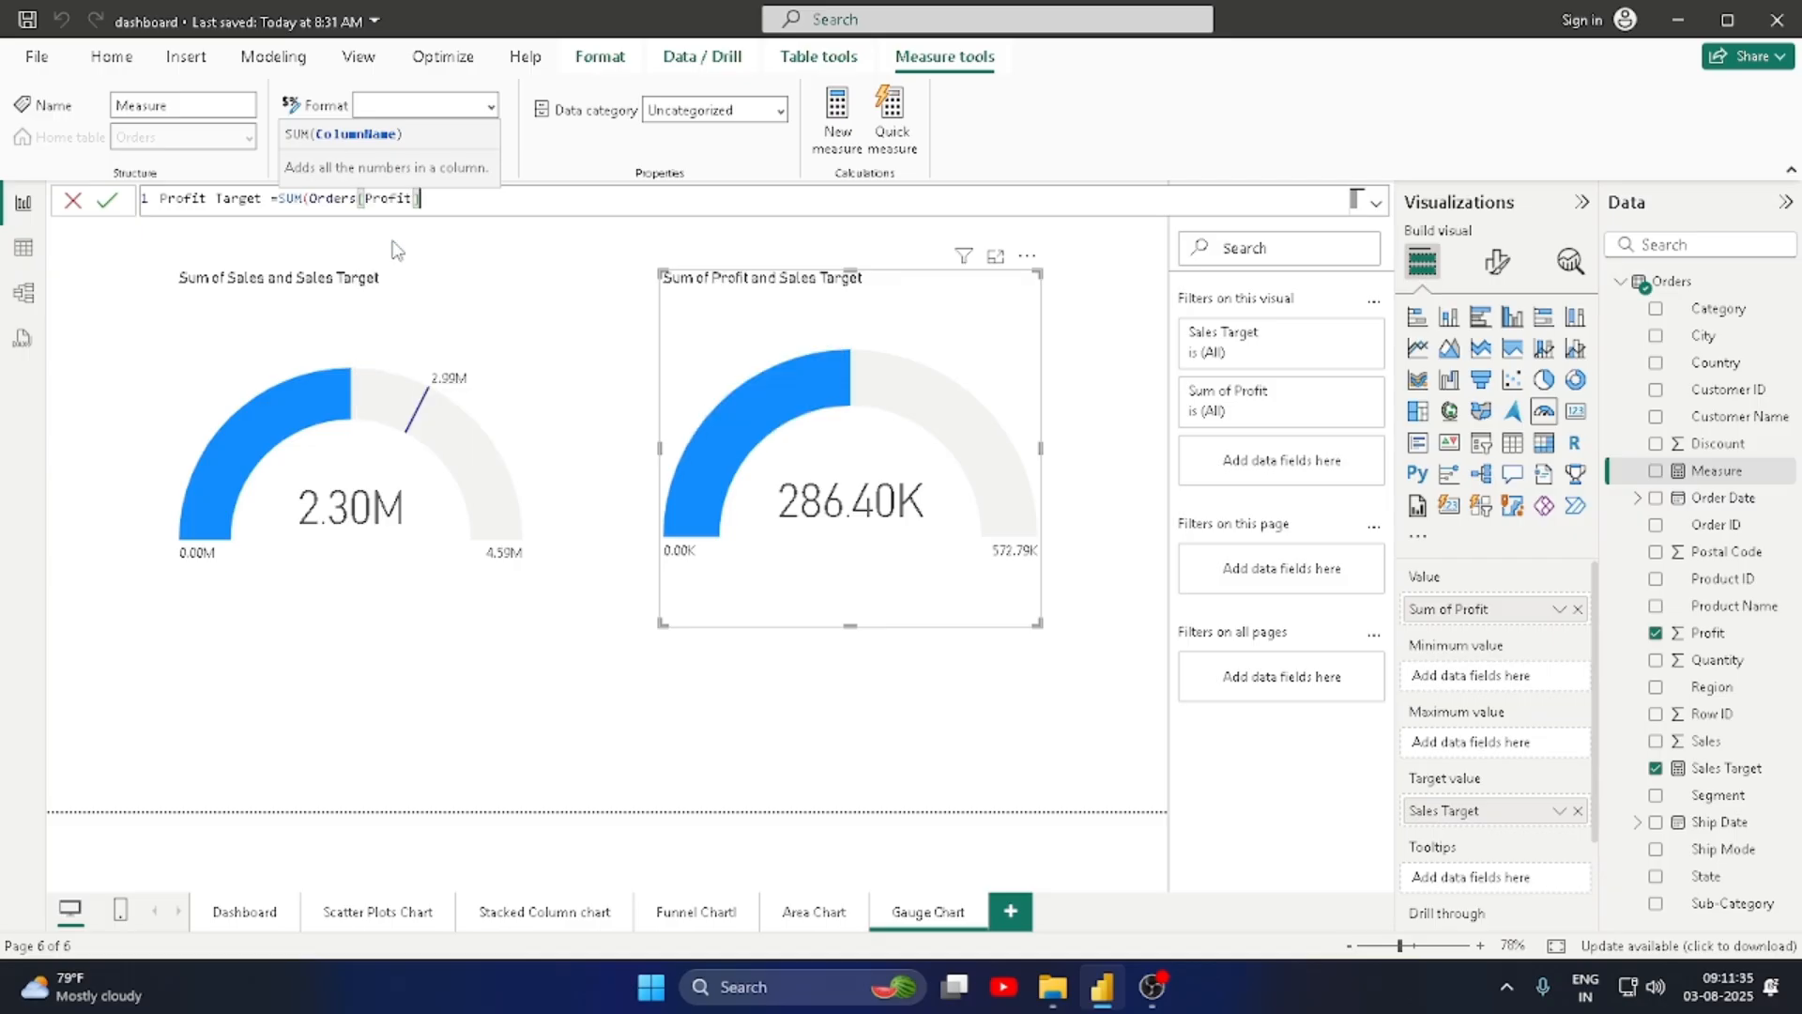
type(")")
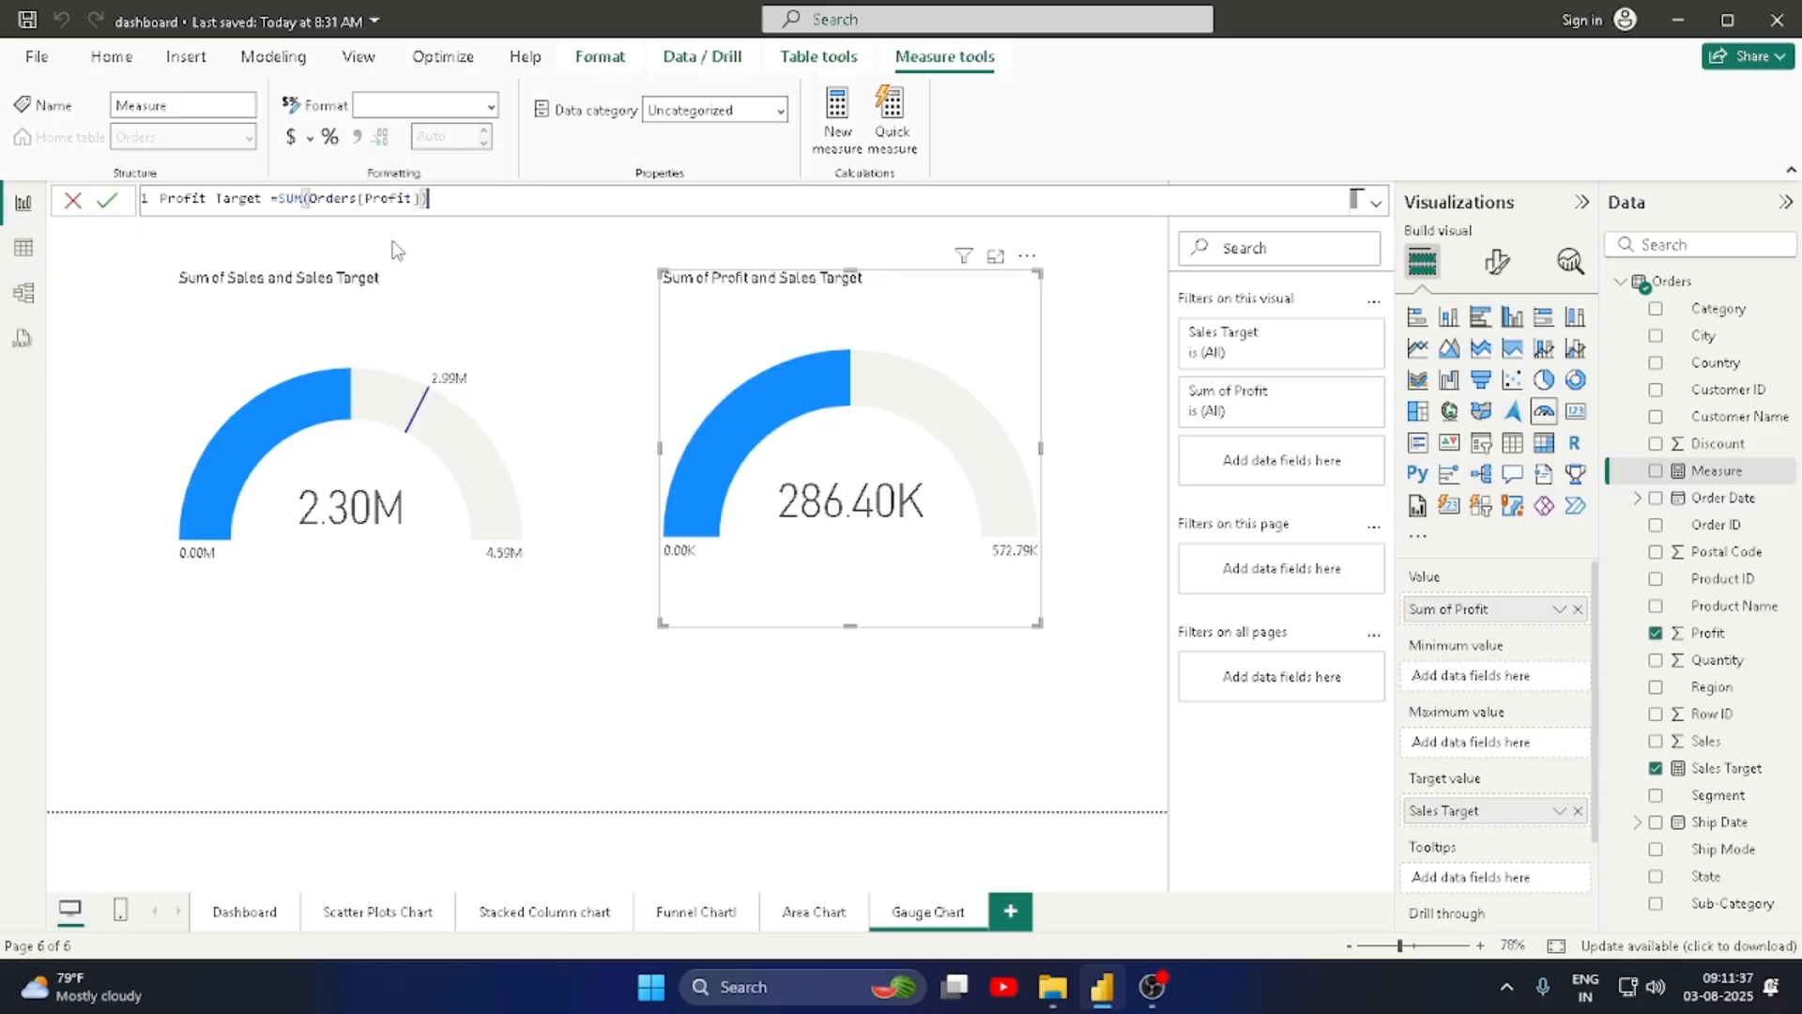
type("*1.4")
key("Return")
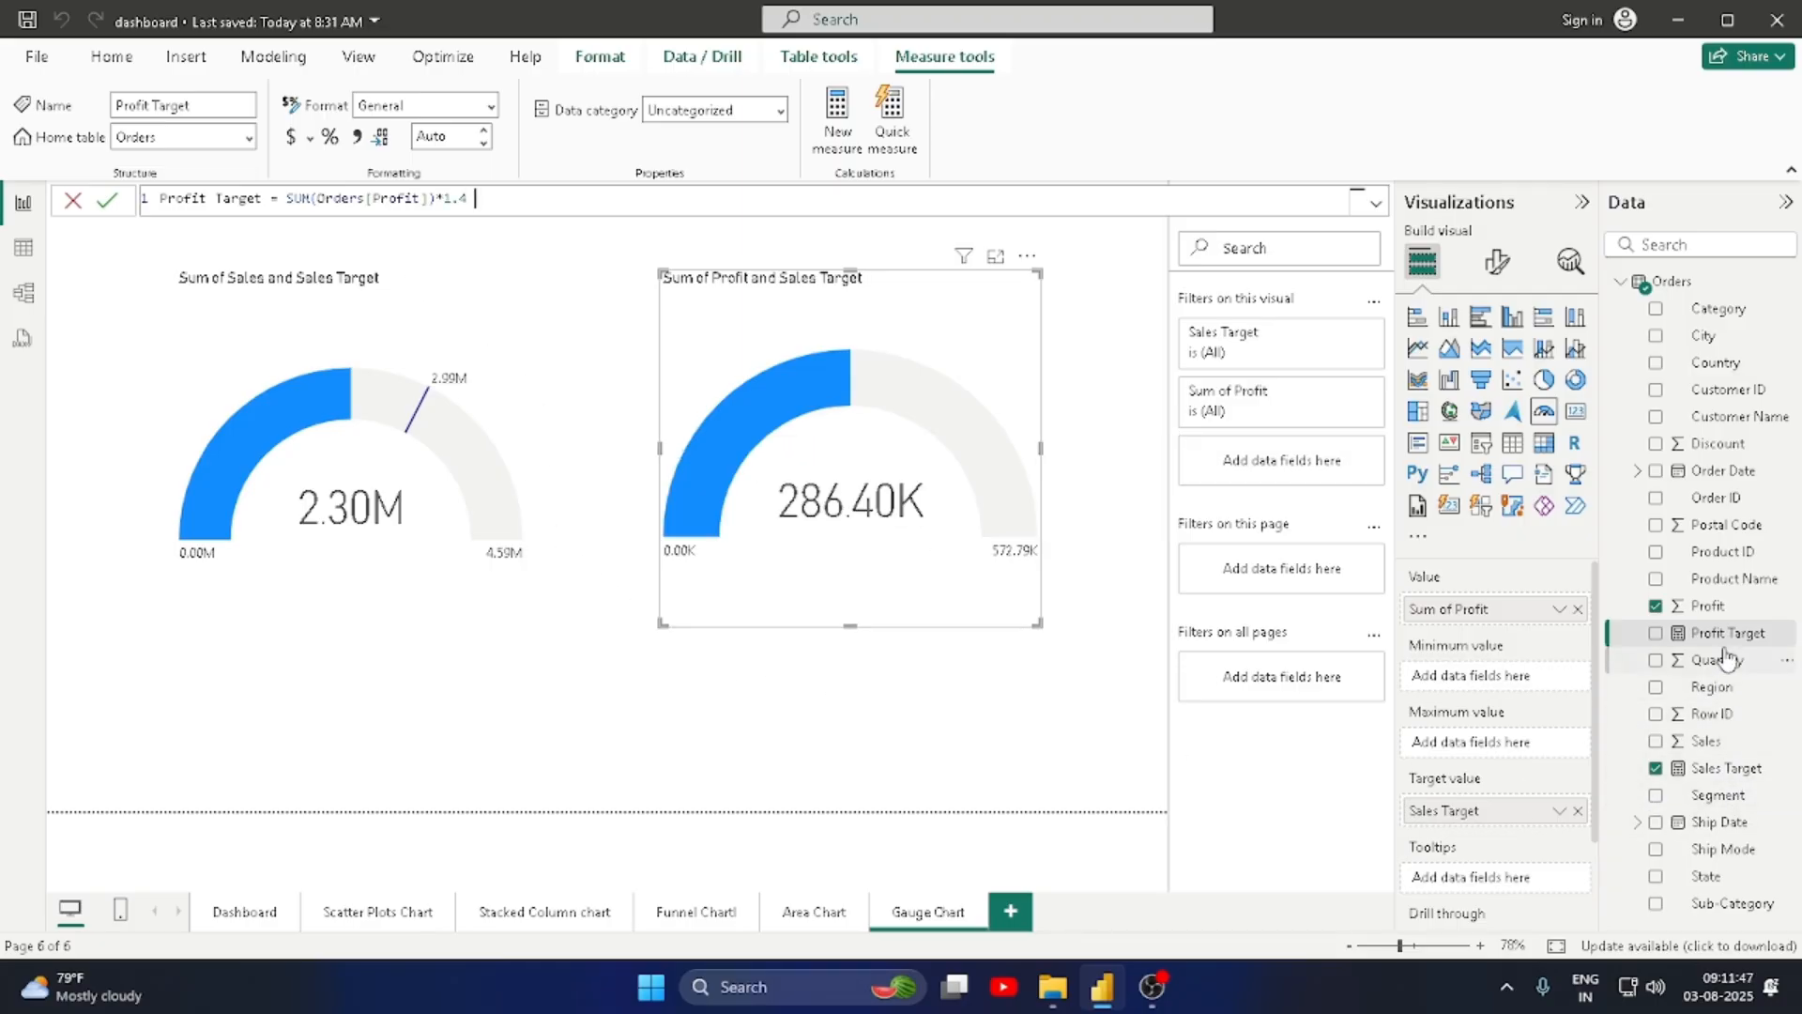
Step: Replace Sales Target with the Profit Target measure as the target value of the Profit gauge
left_click_drag(1727, 641, 1513, 821)
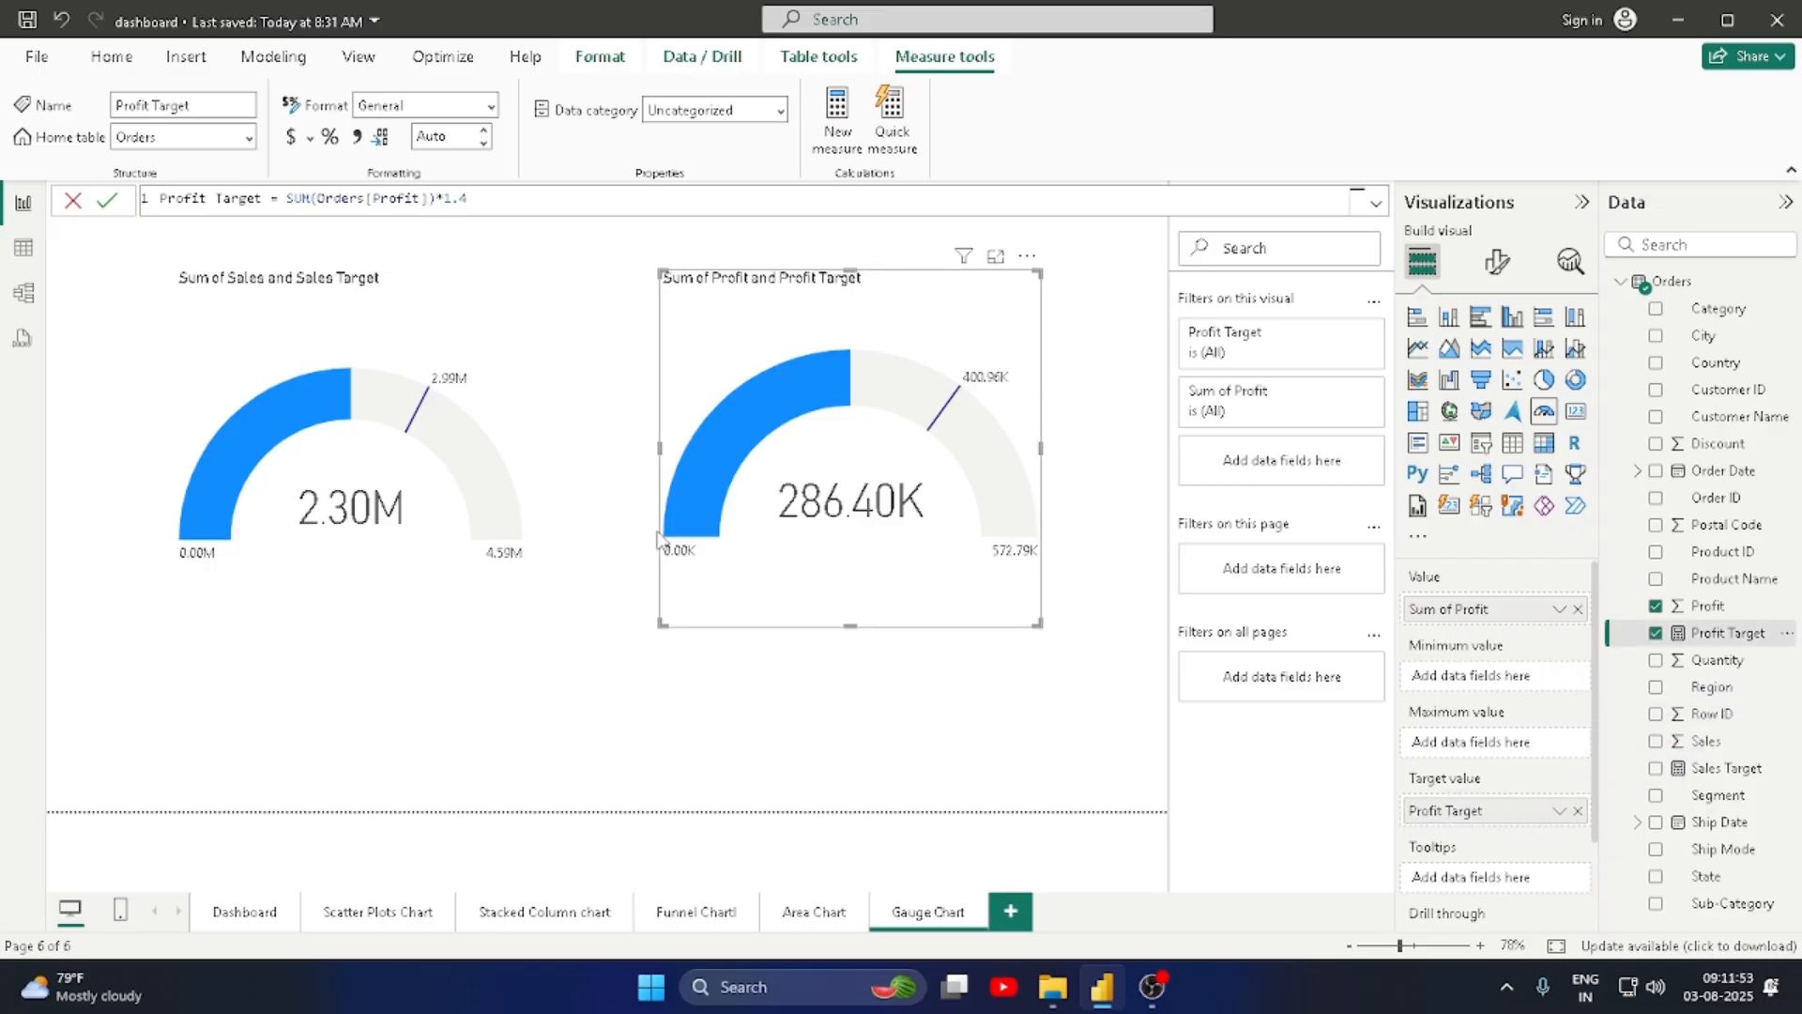
mouse_move(1000, 379)
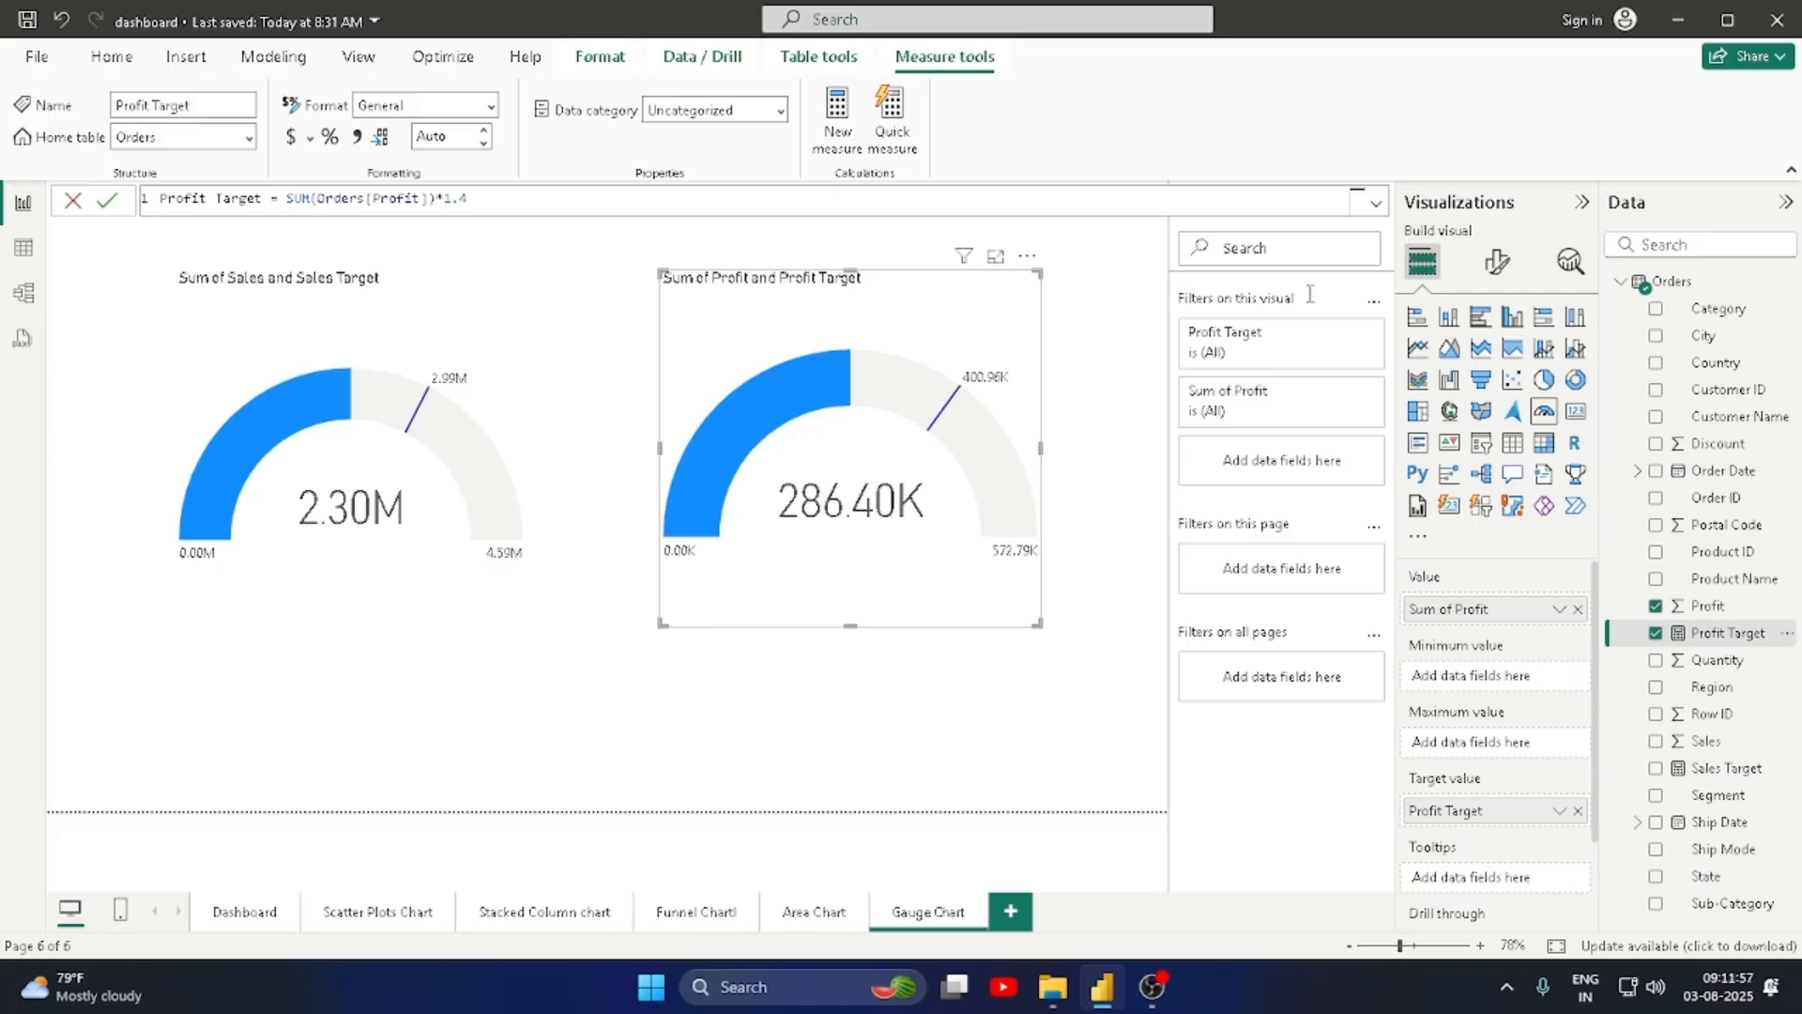
Step: Format the Profit gauge's data labels in pink with font size 14
left_click(1497, 261)
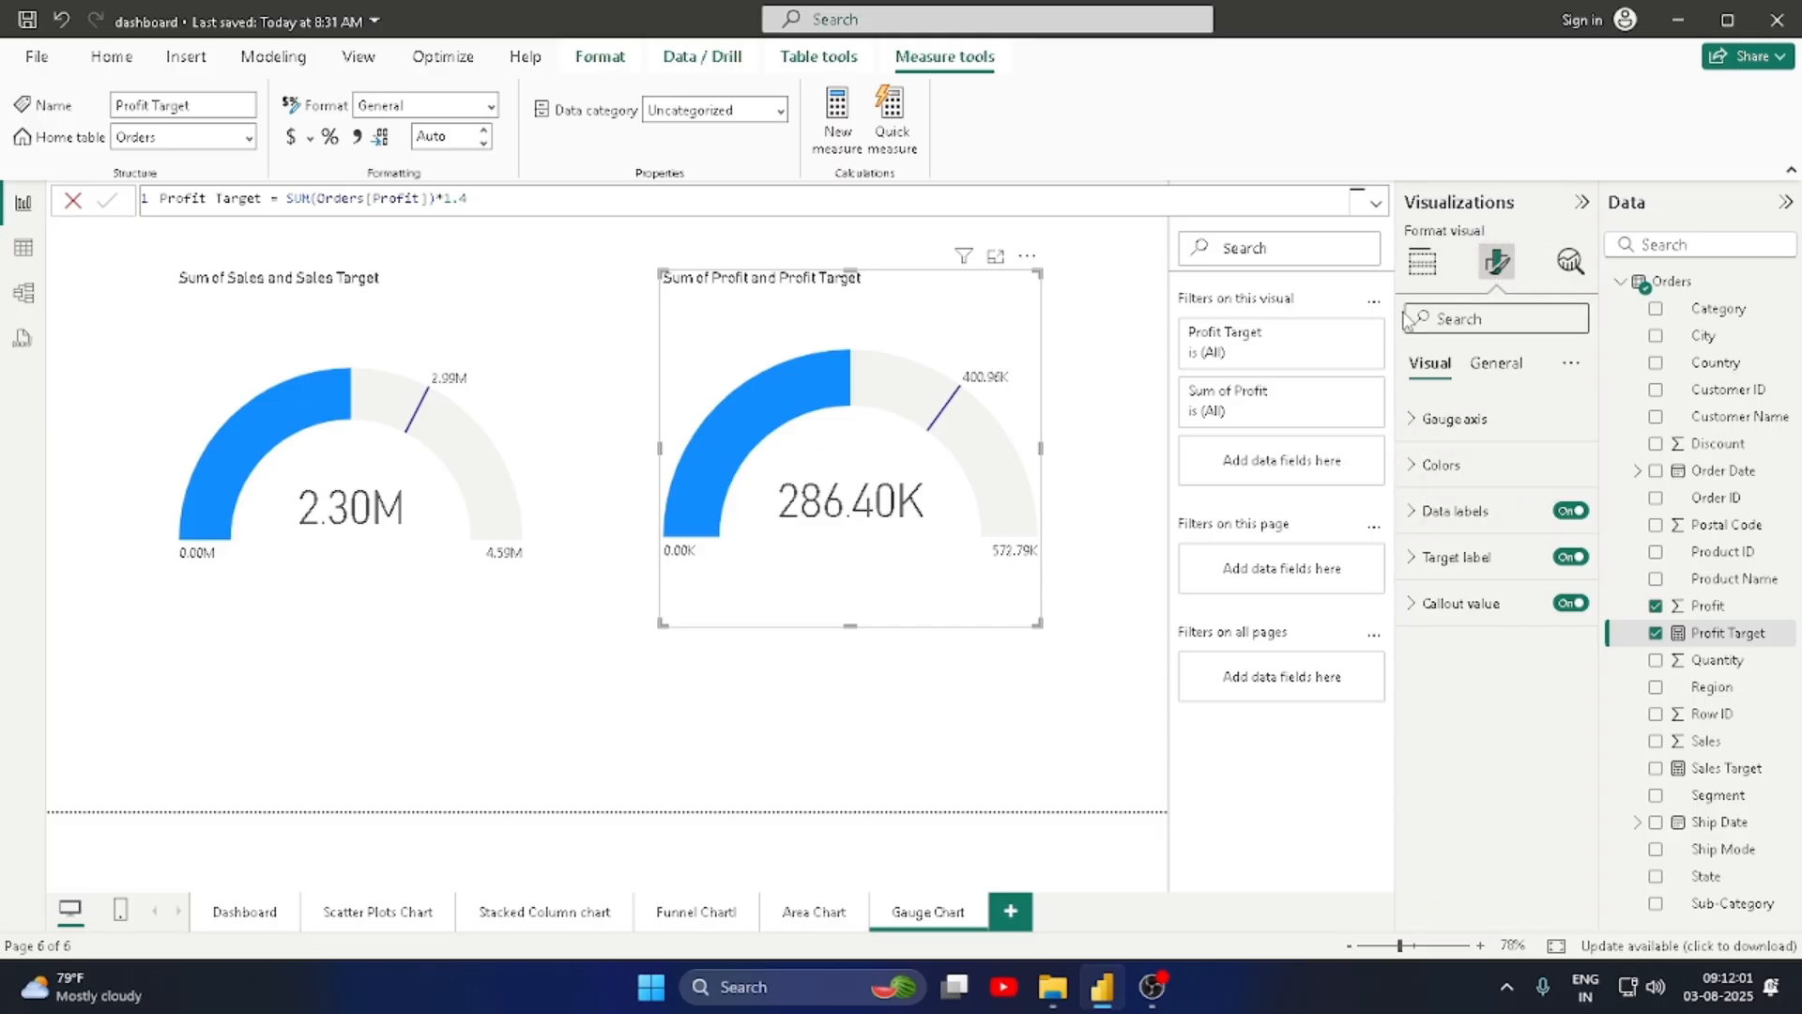
left_click(1416, 517)
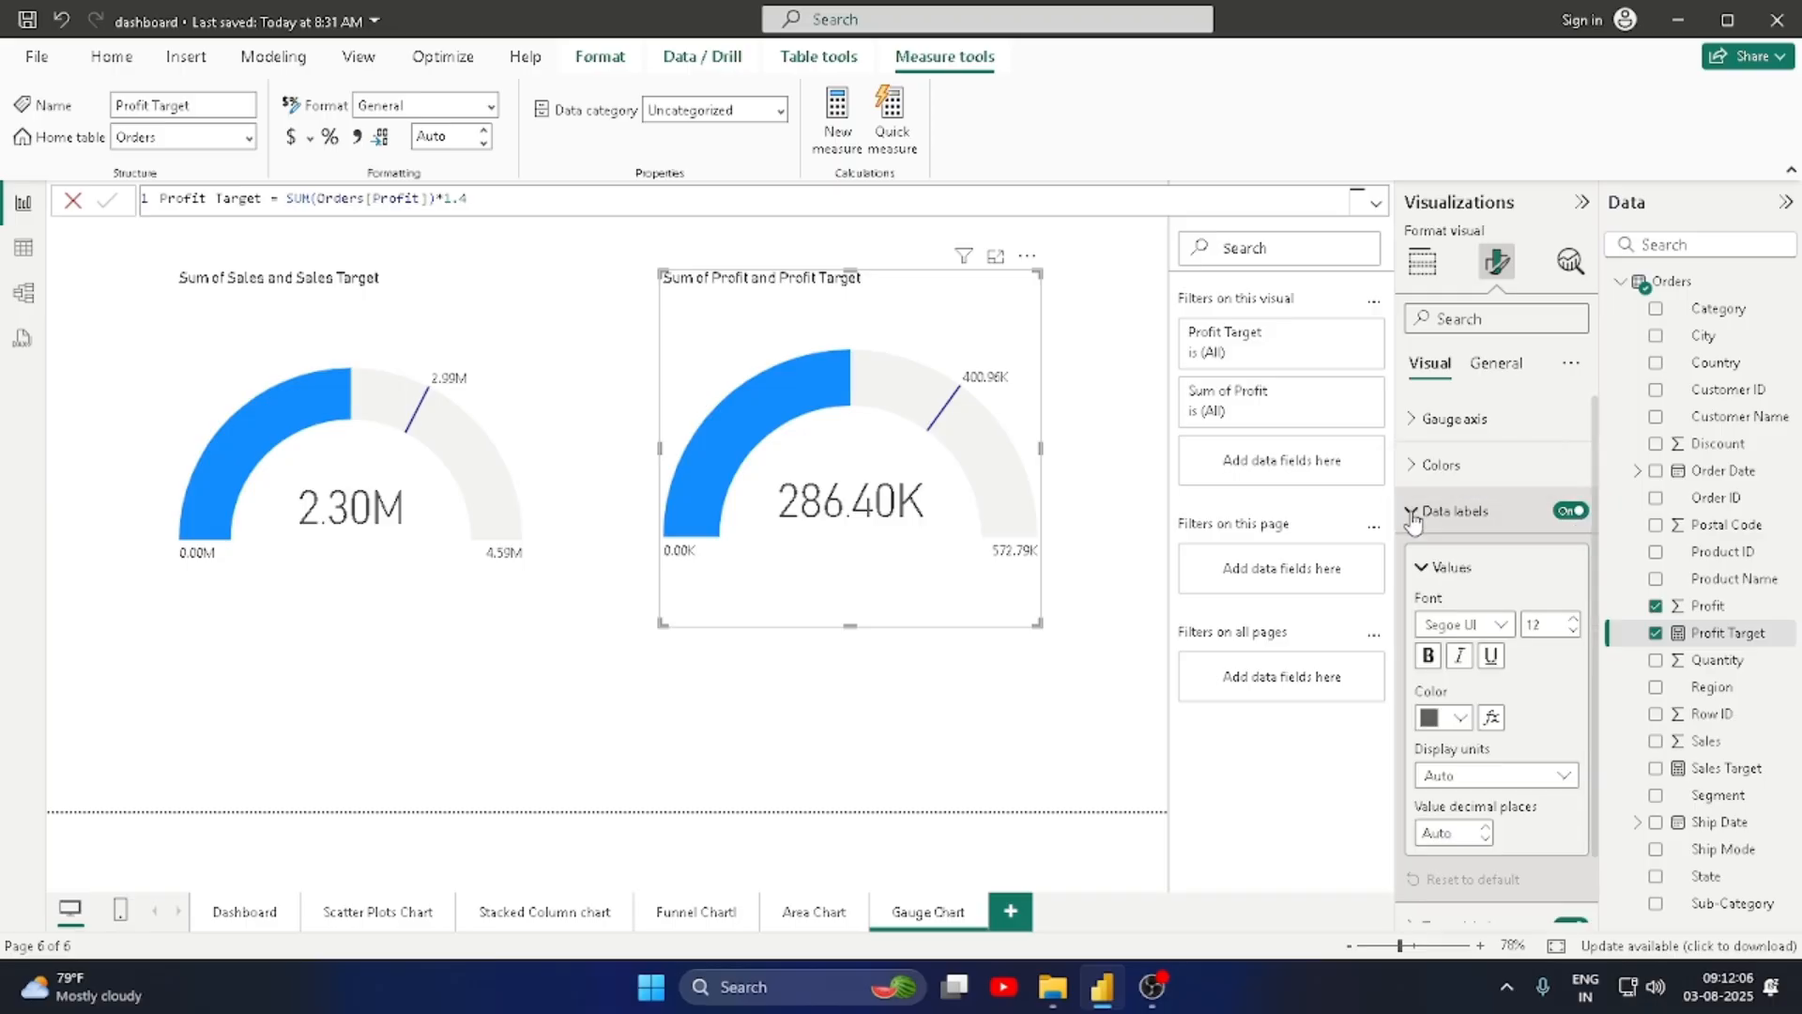
left_click(1461, 718)
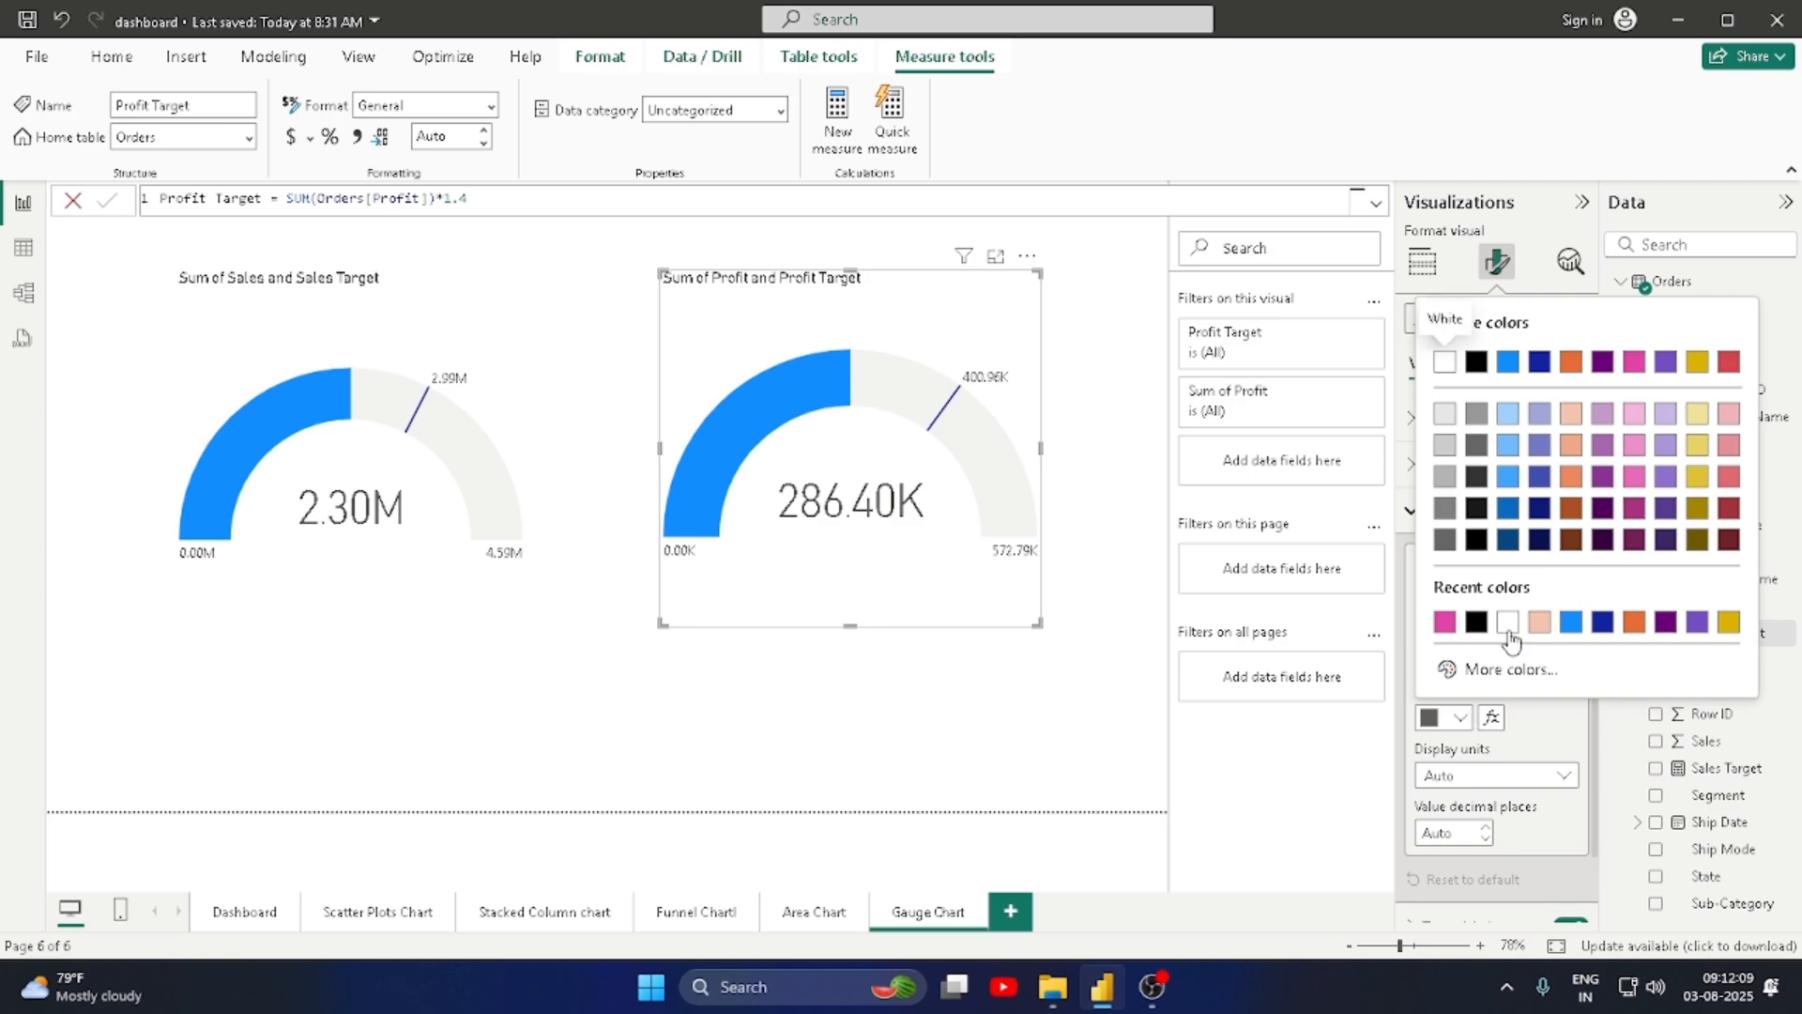
left_click(1446, 625)
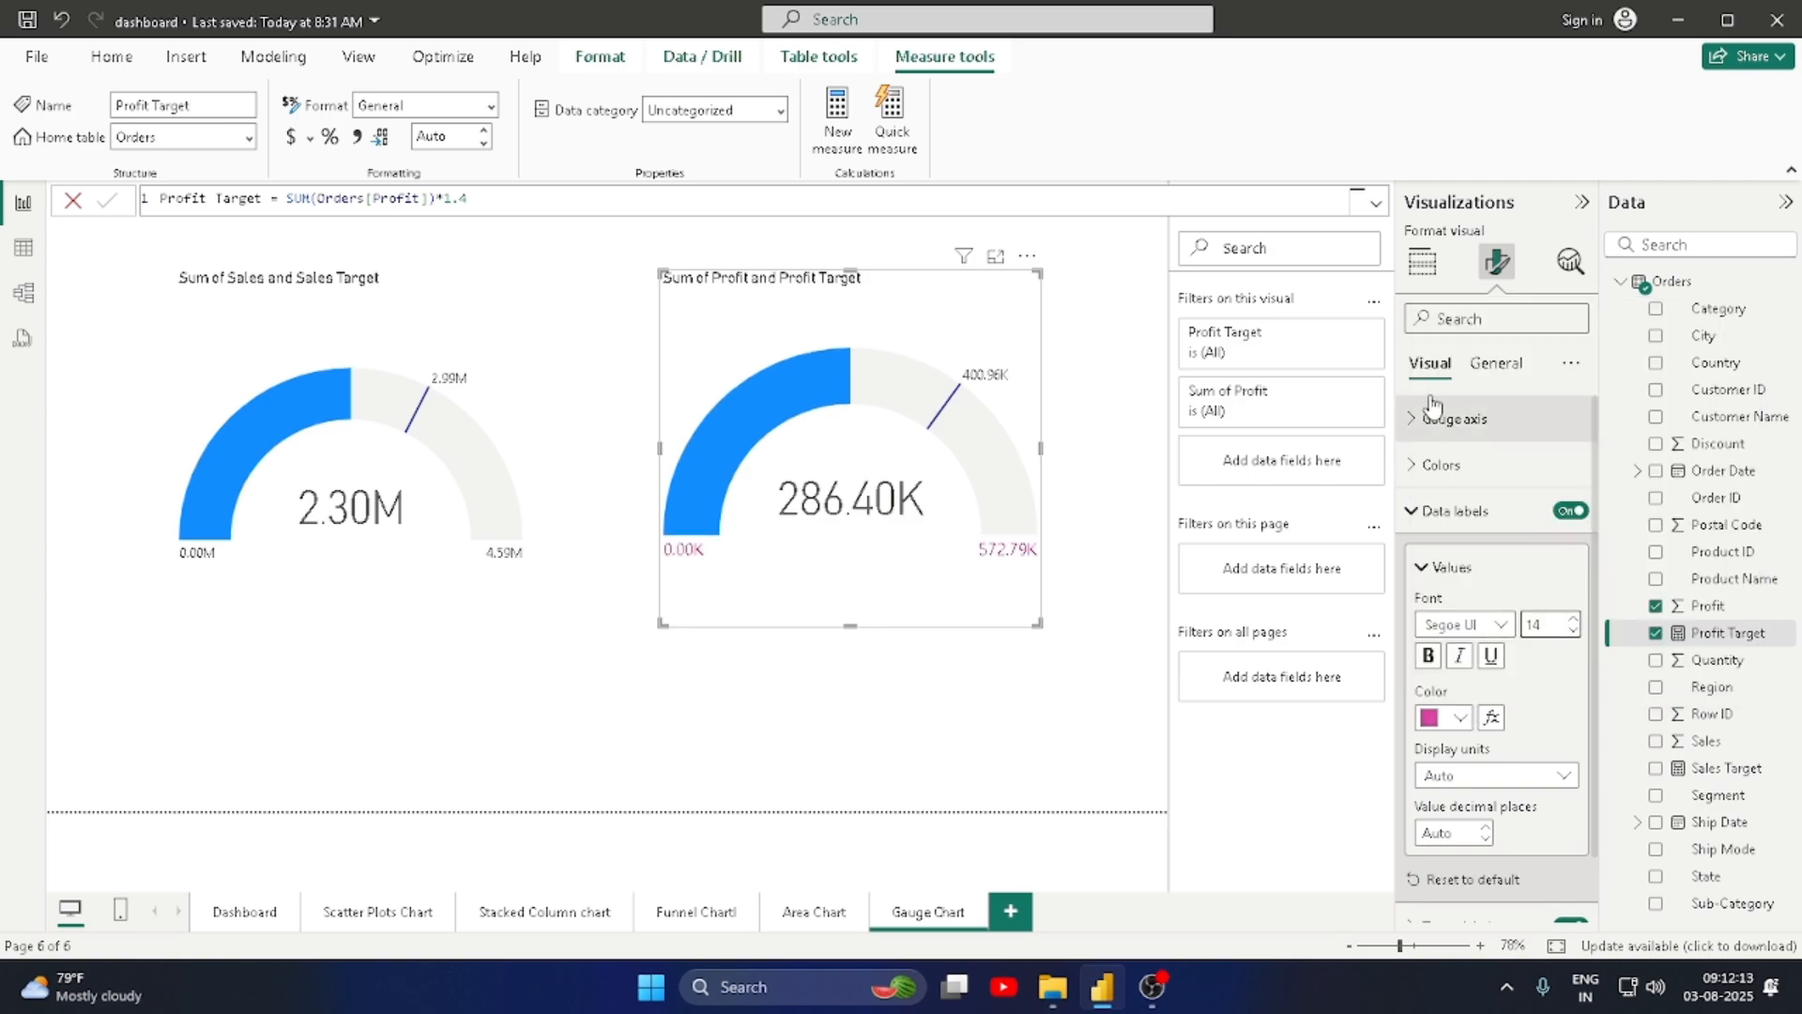
Step: Set the Profit gauge's fill color to the same pink as its data labels
left_click(1440, 464)
left_click(1461, 541)
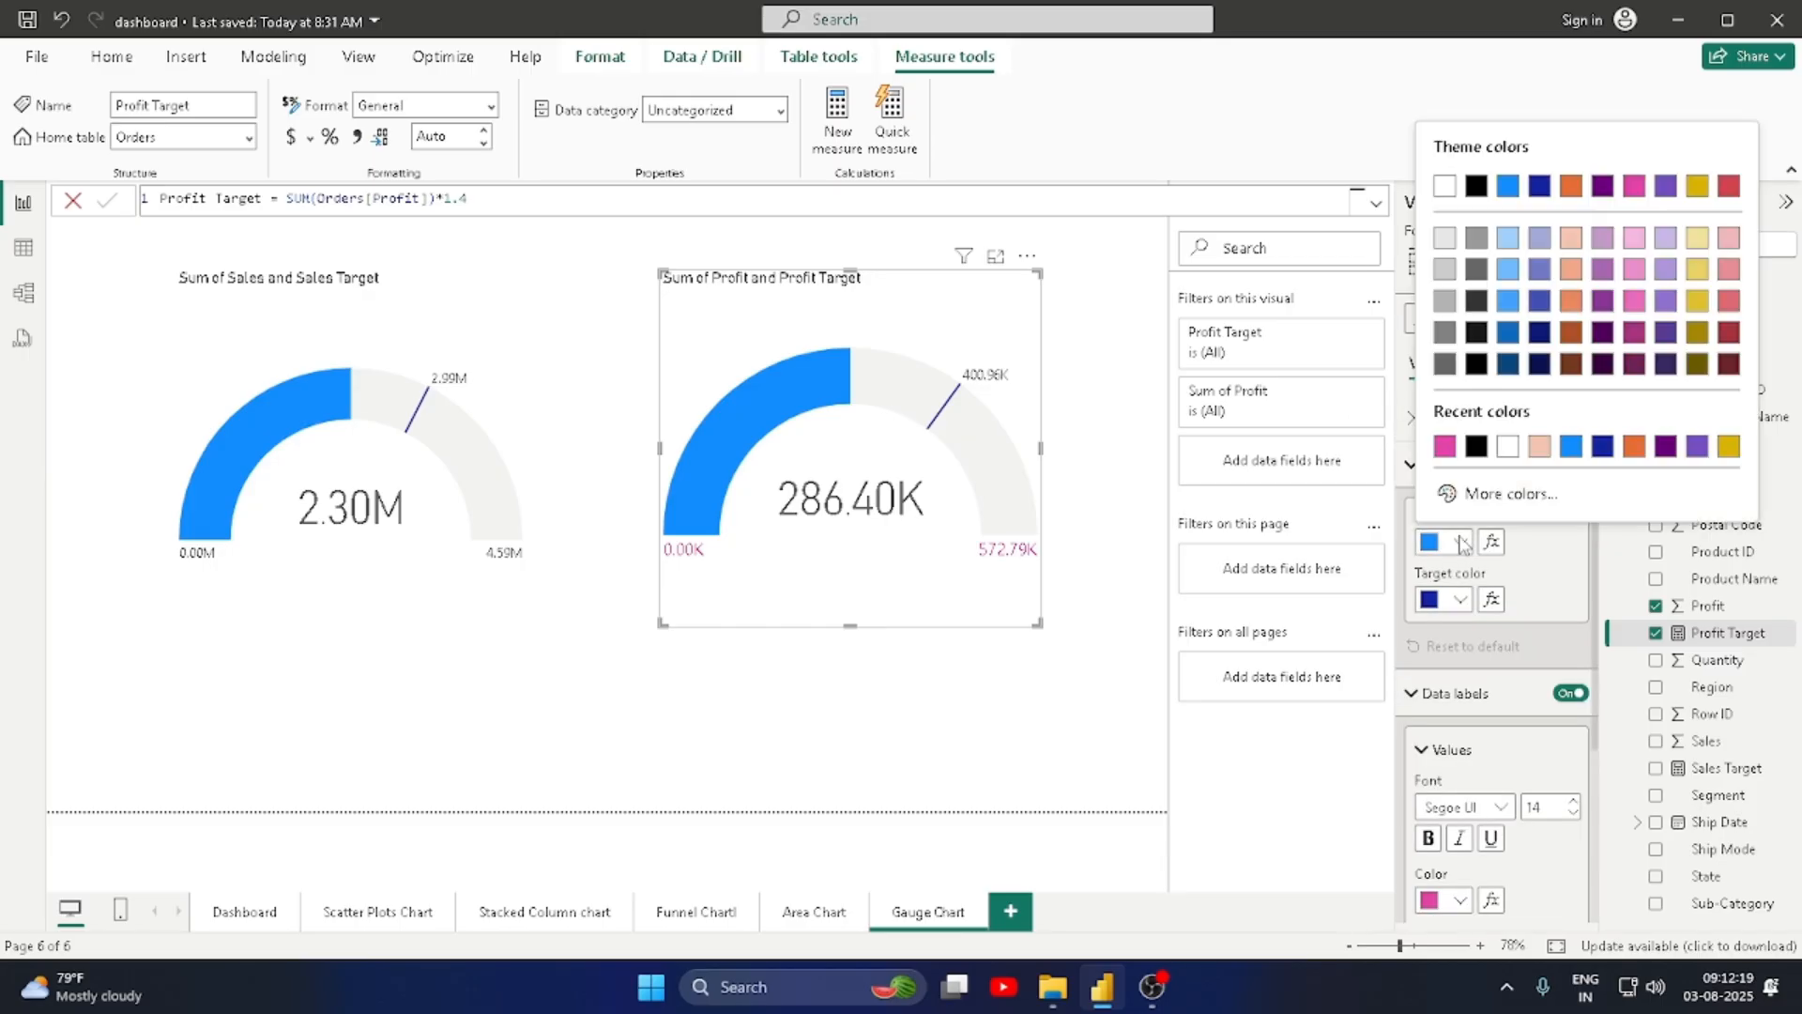
left_click(1450, 453)
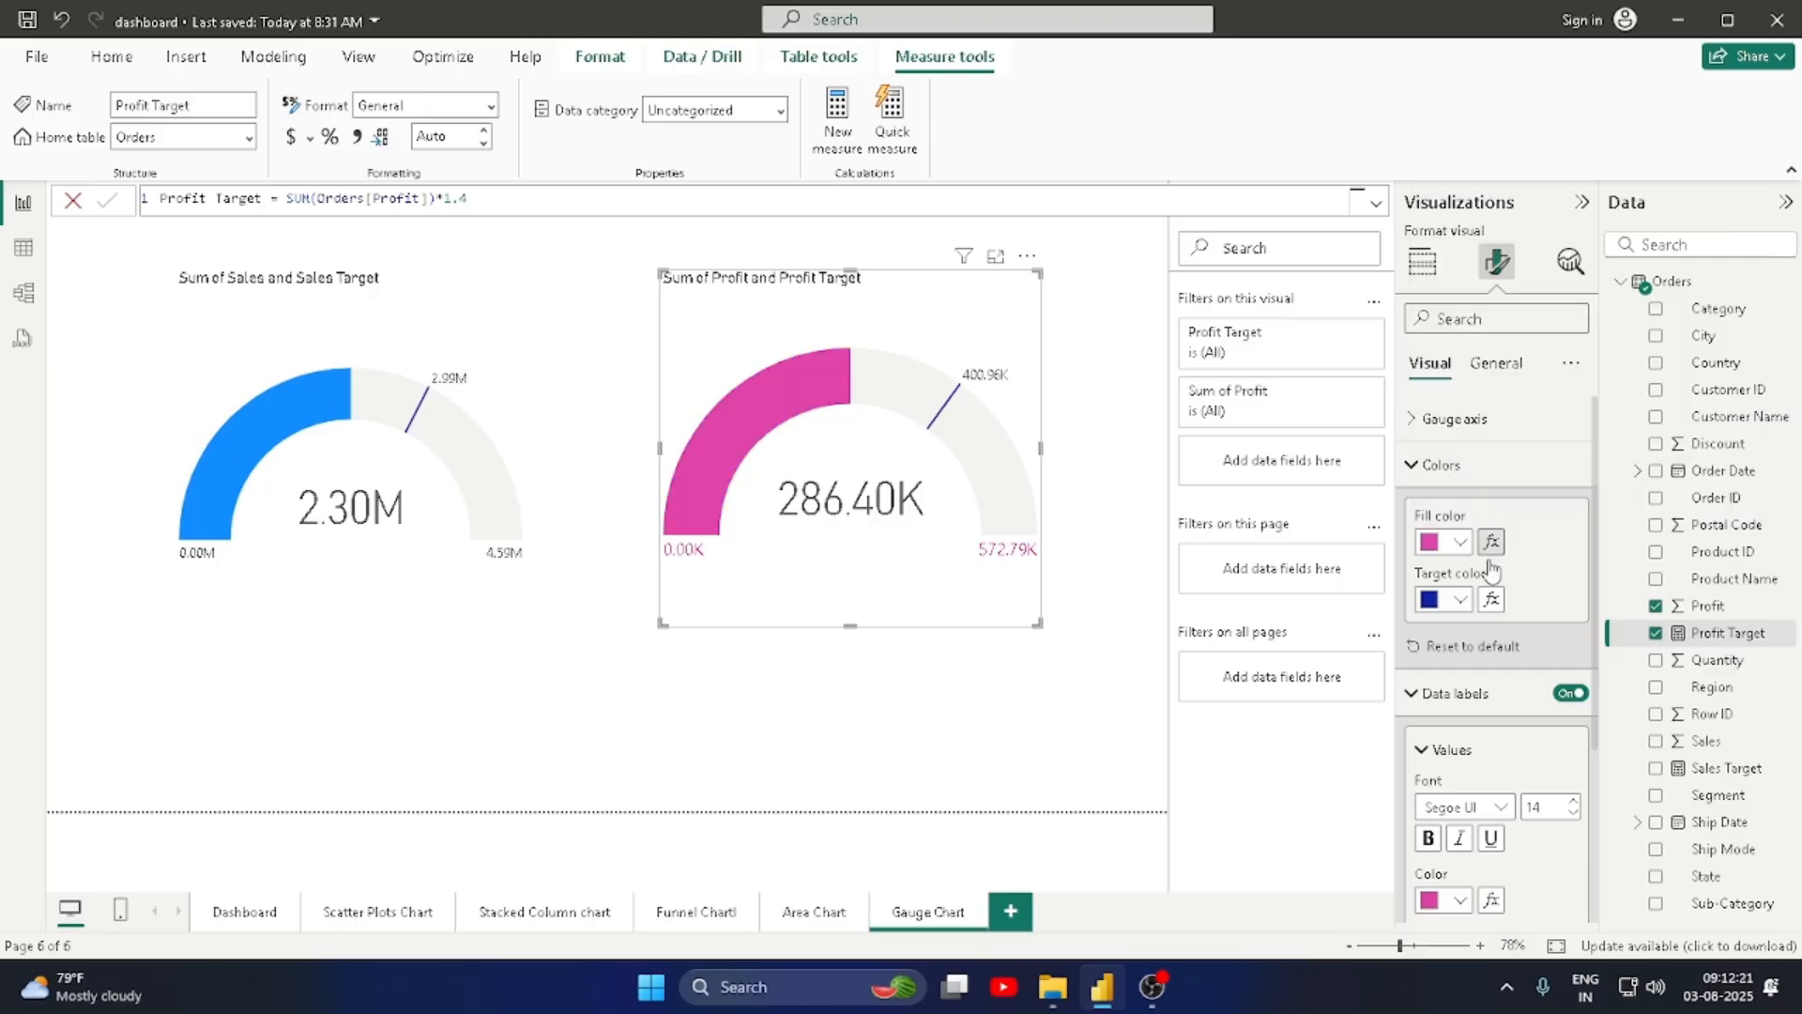
left_click(1462, 603)
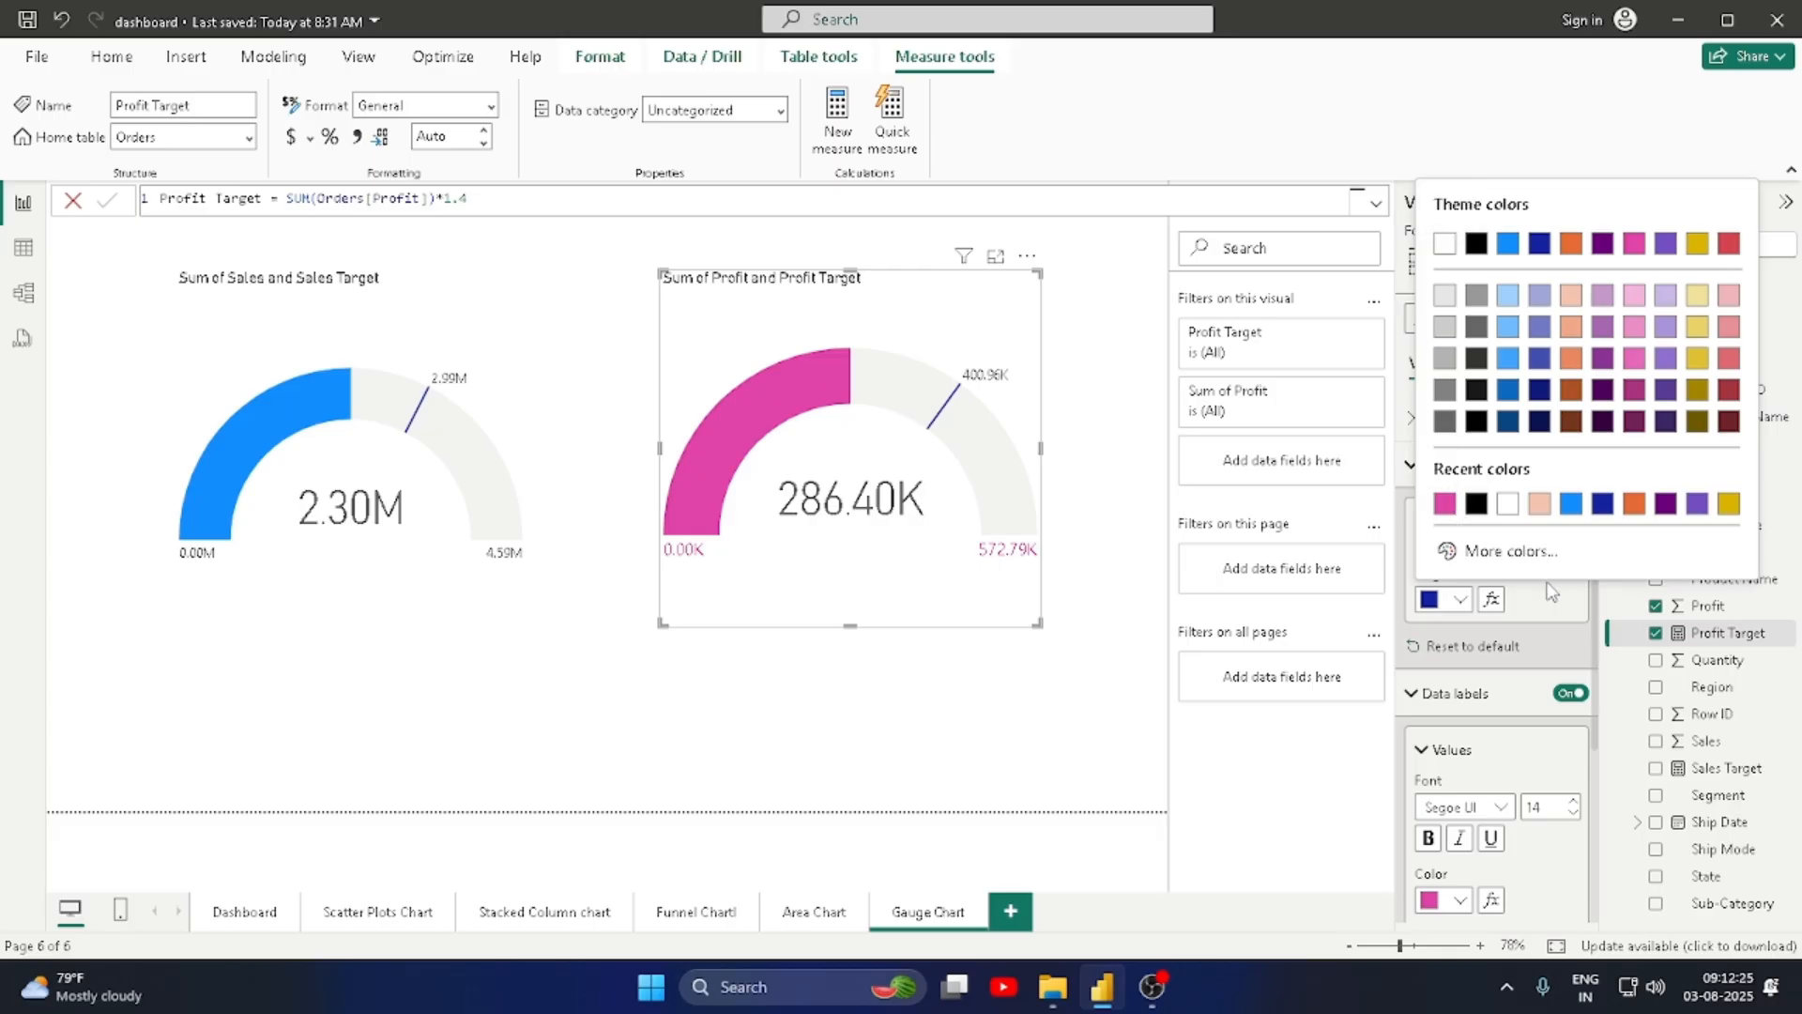
left_click(617, 335)
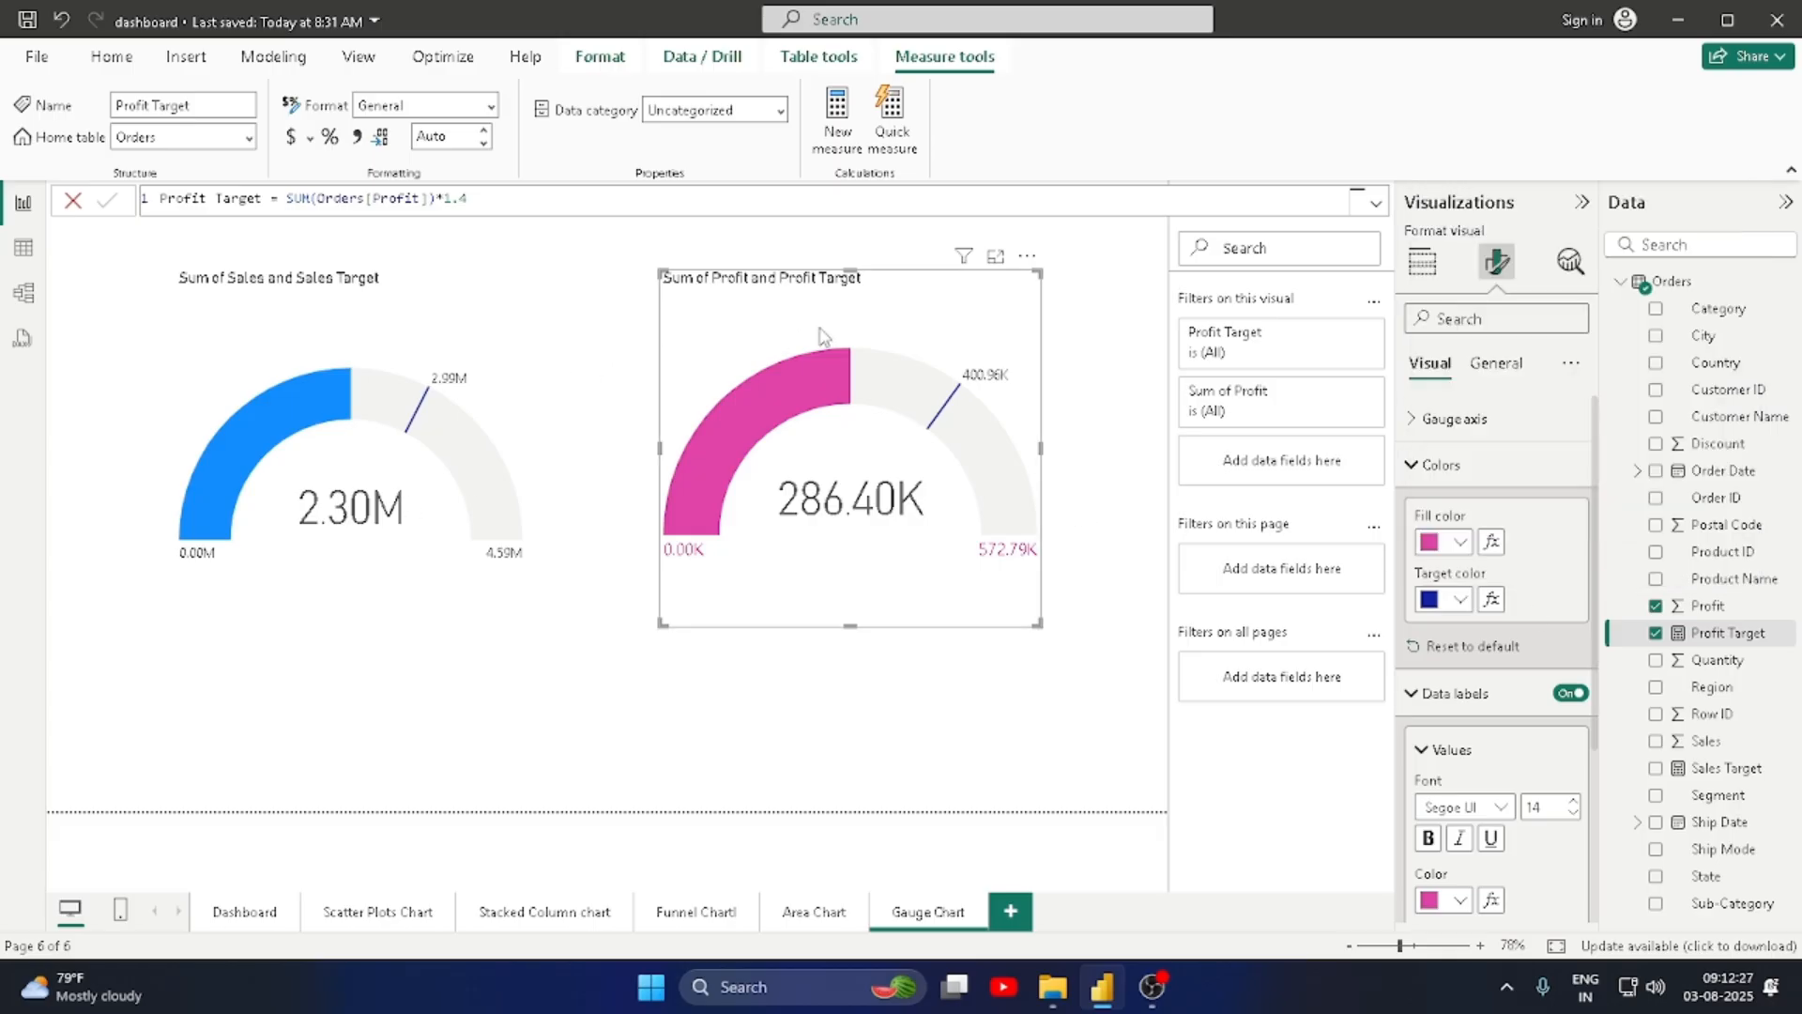
Step: Copy the Profit gauge's fill and data label formatting to the Sales gauge with Format painter
left_click(114, 58)
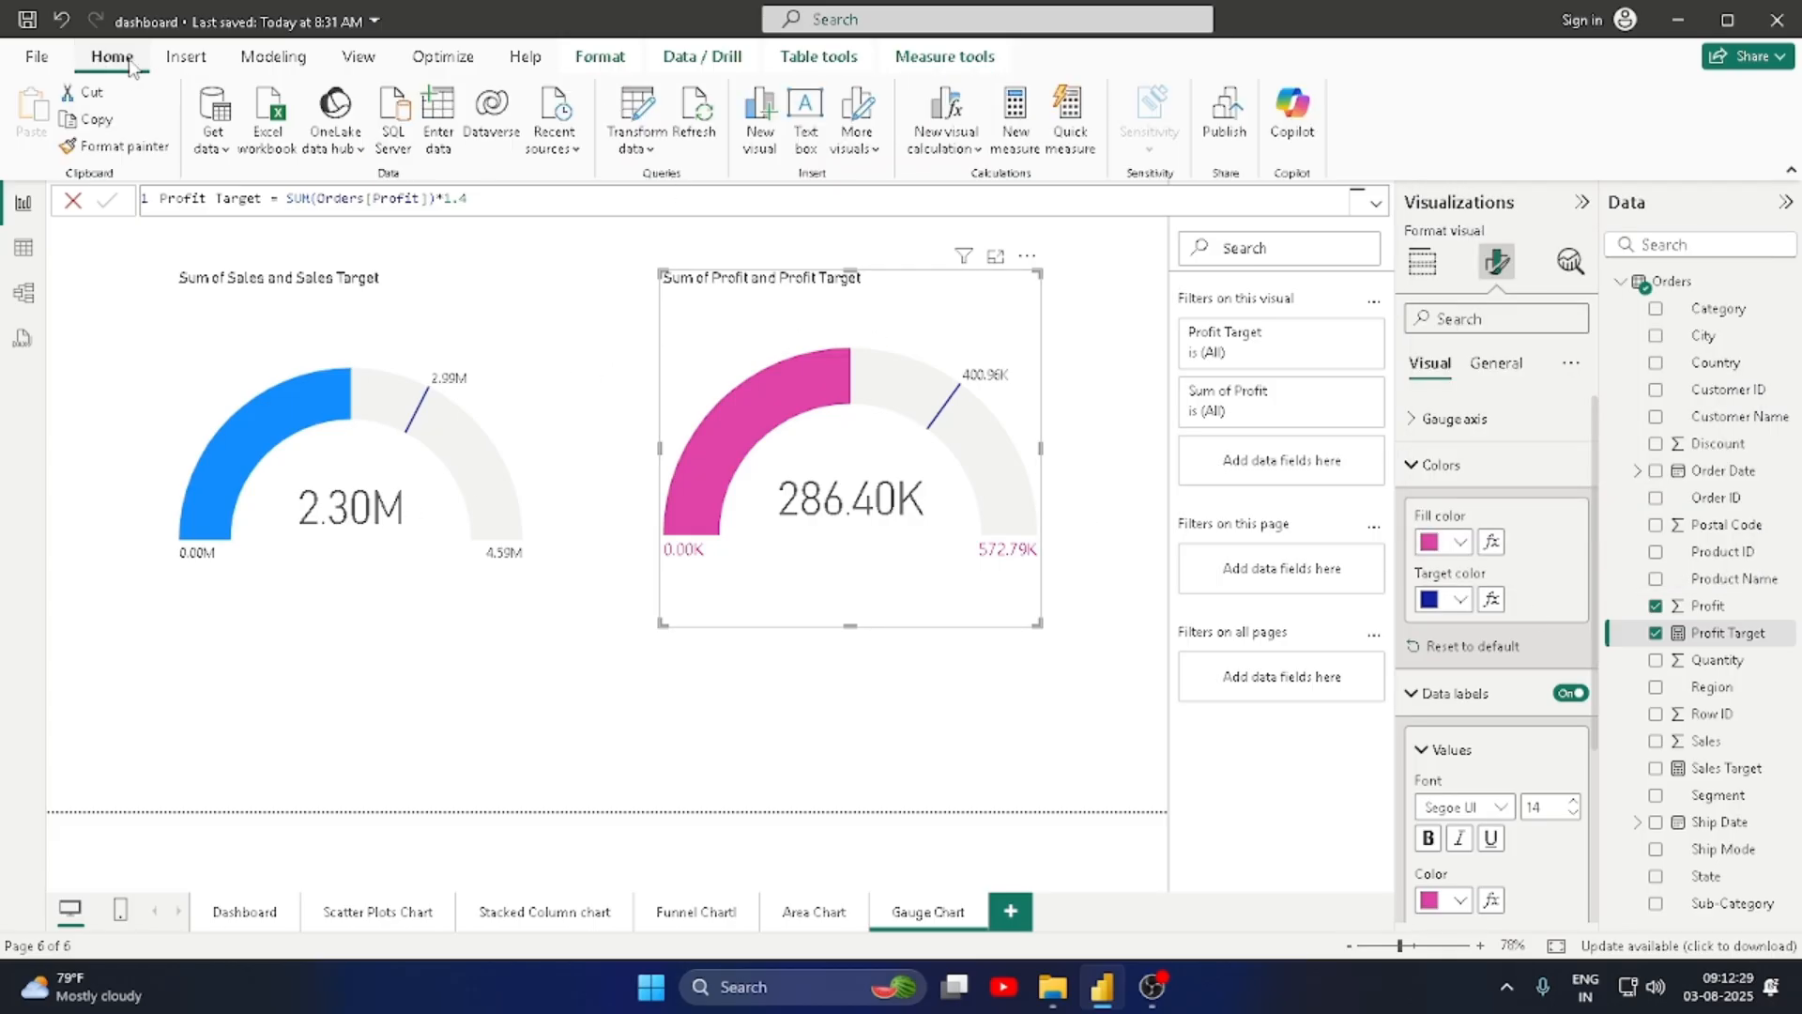
left_click(342, 311)
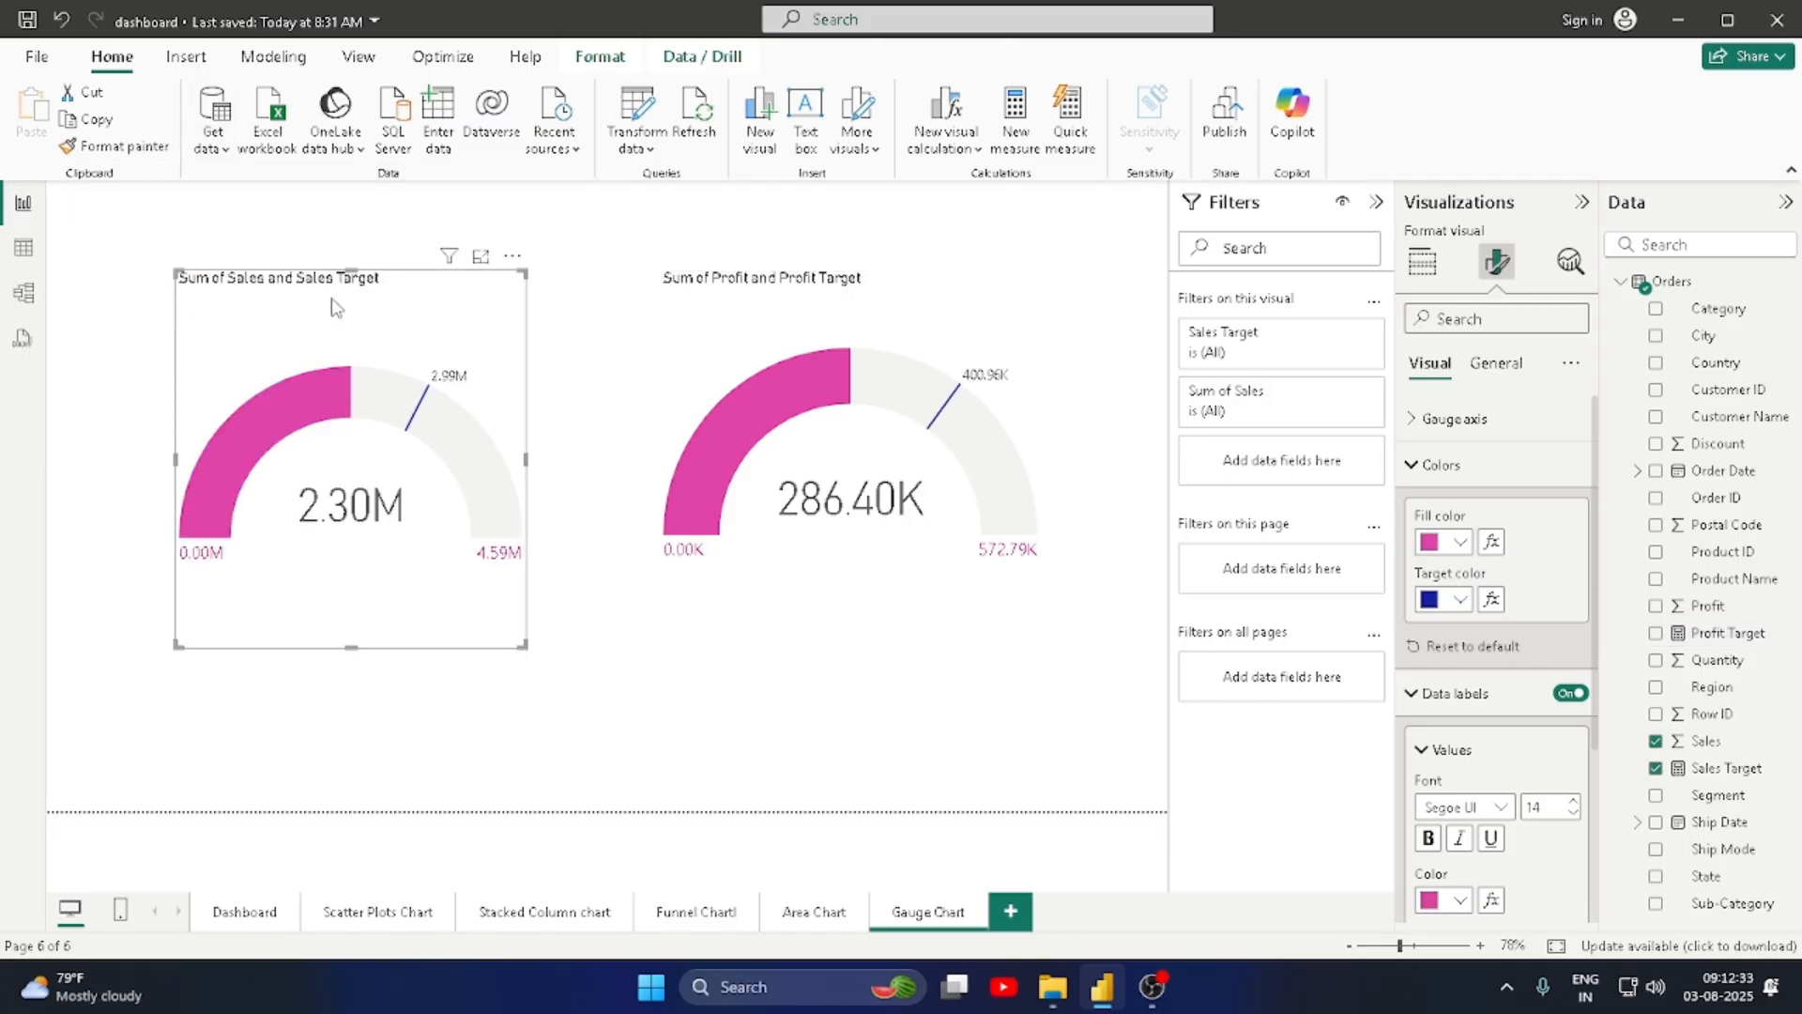
Step: Shorten the Profit gauge's title text to "Profit and Profit Target"
left_click(738, 287)
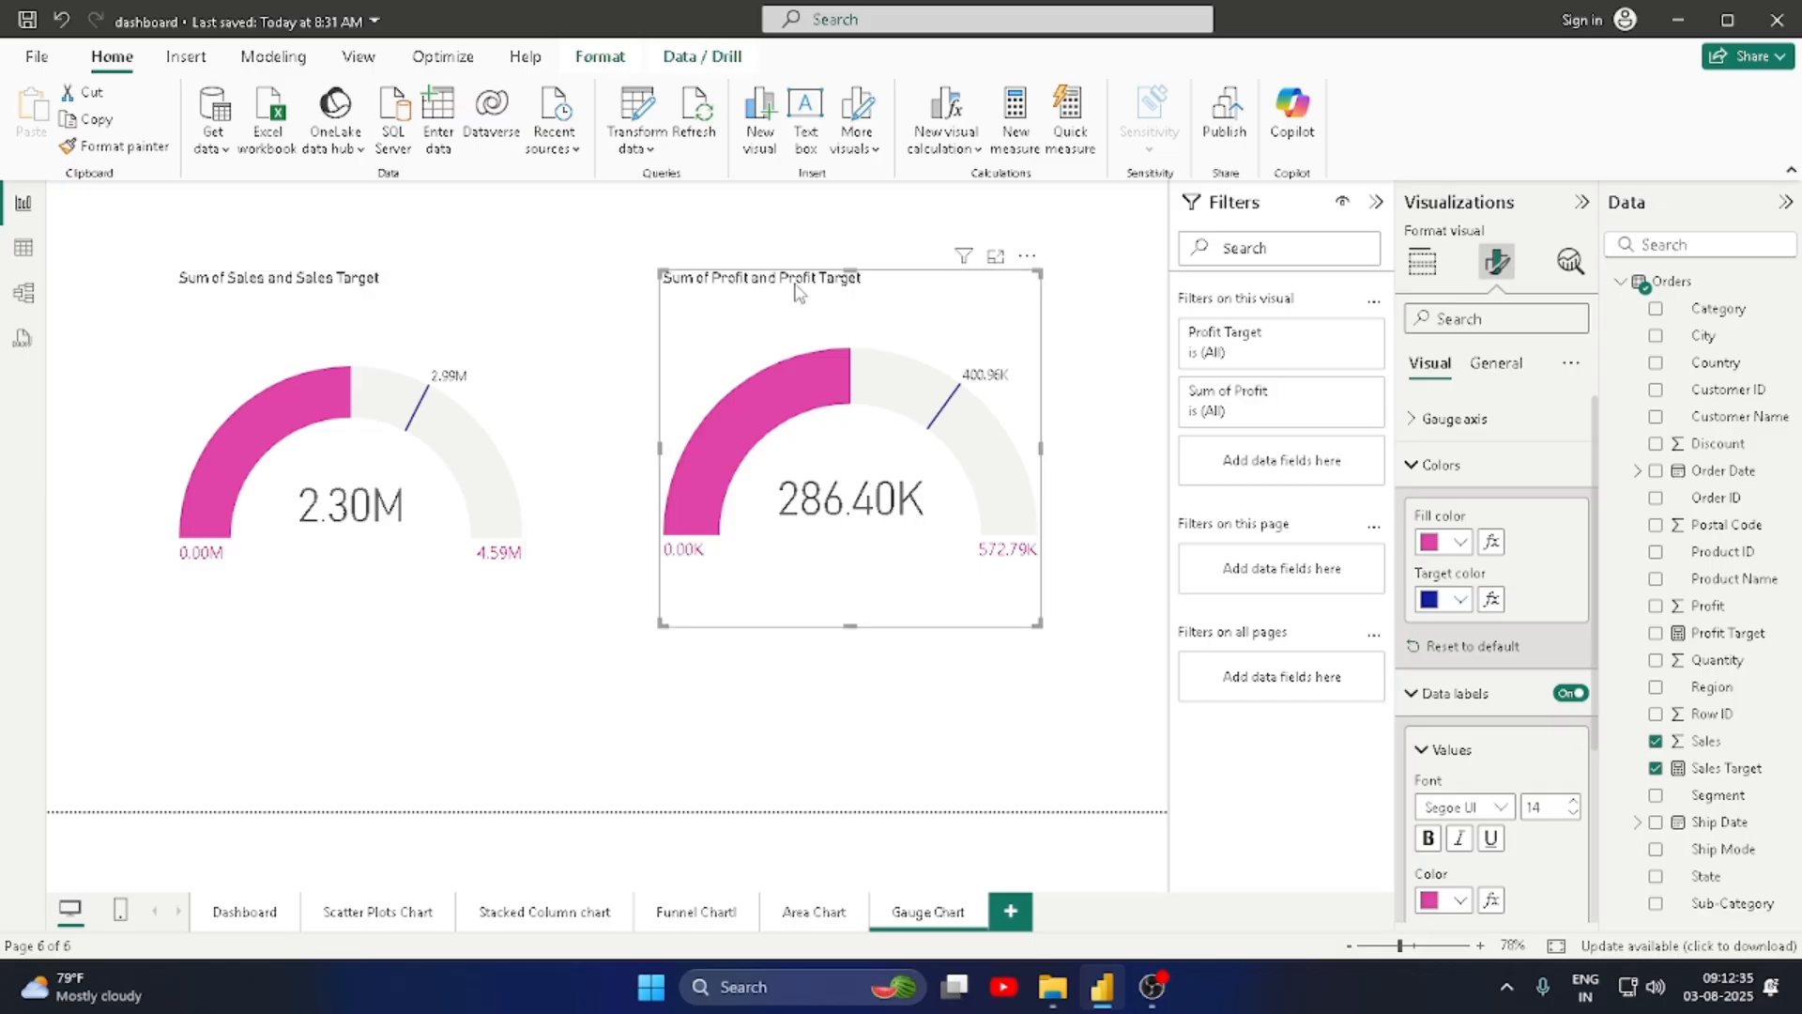
left_click(1500, 363)
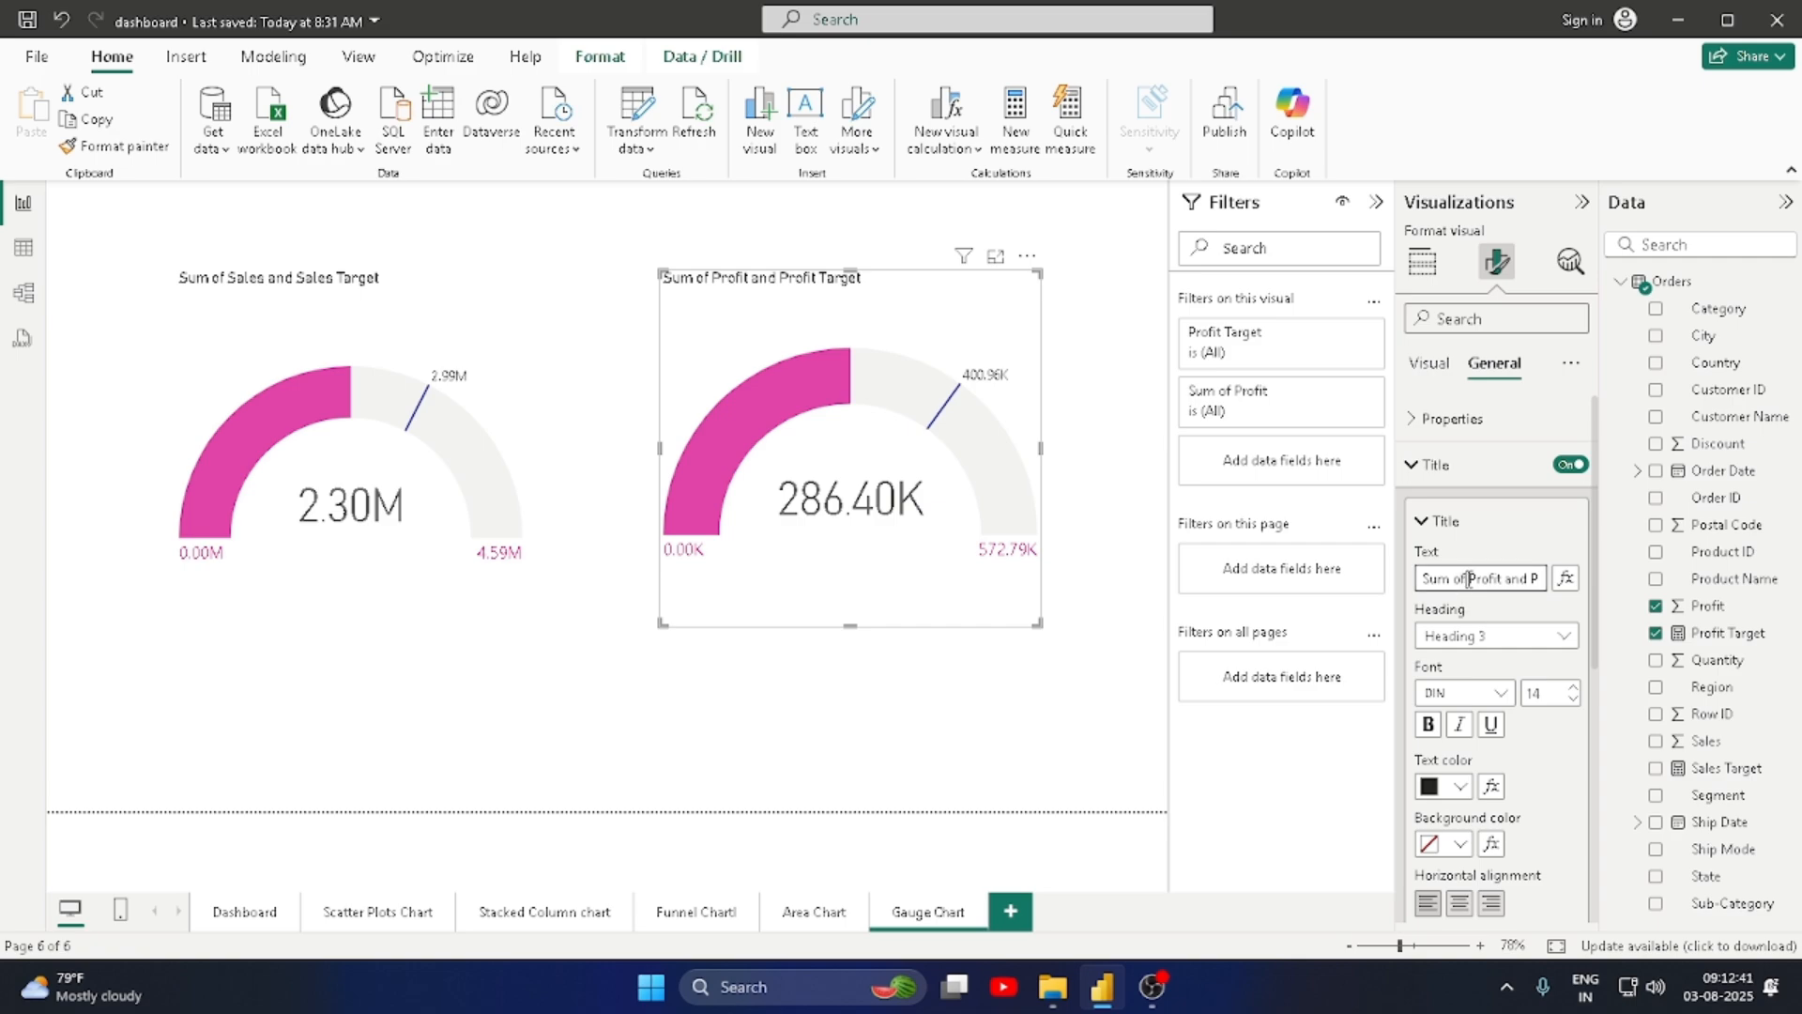
key("BackSpace")
key("BackSpace")
key("BackSpace")
key("BackSpace")
key("BackSpace")
key("BackSpace")
key("BackSpace")
key("BackSpace")
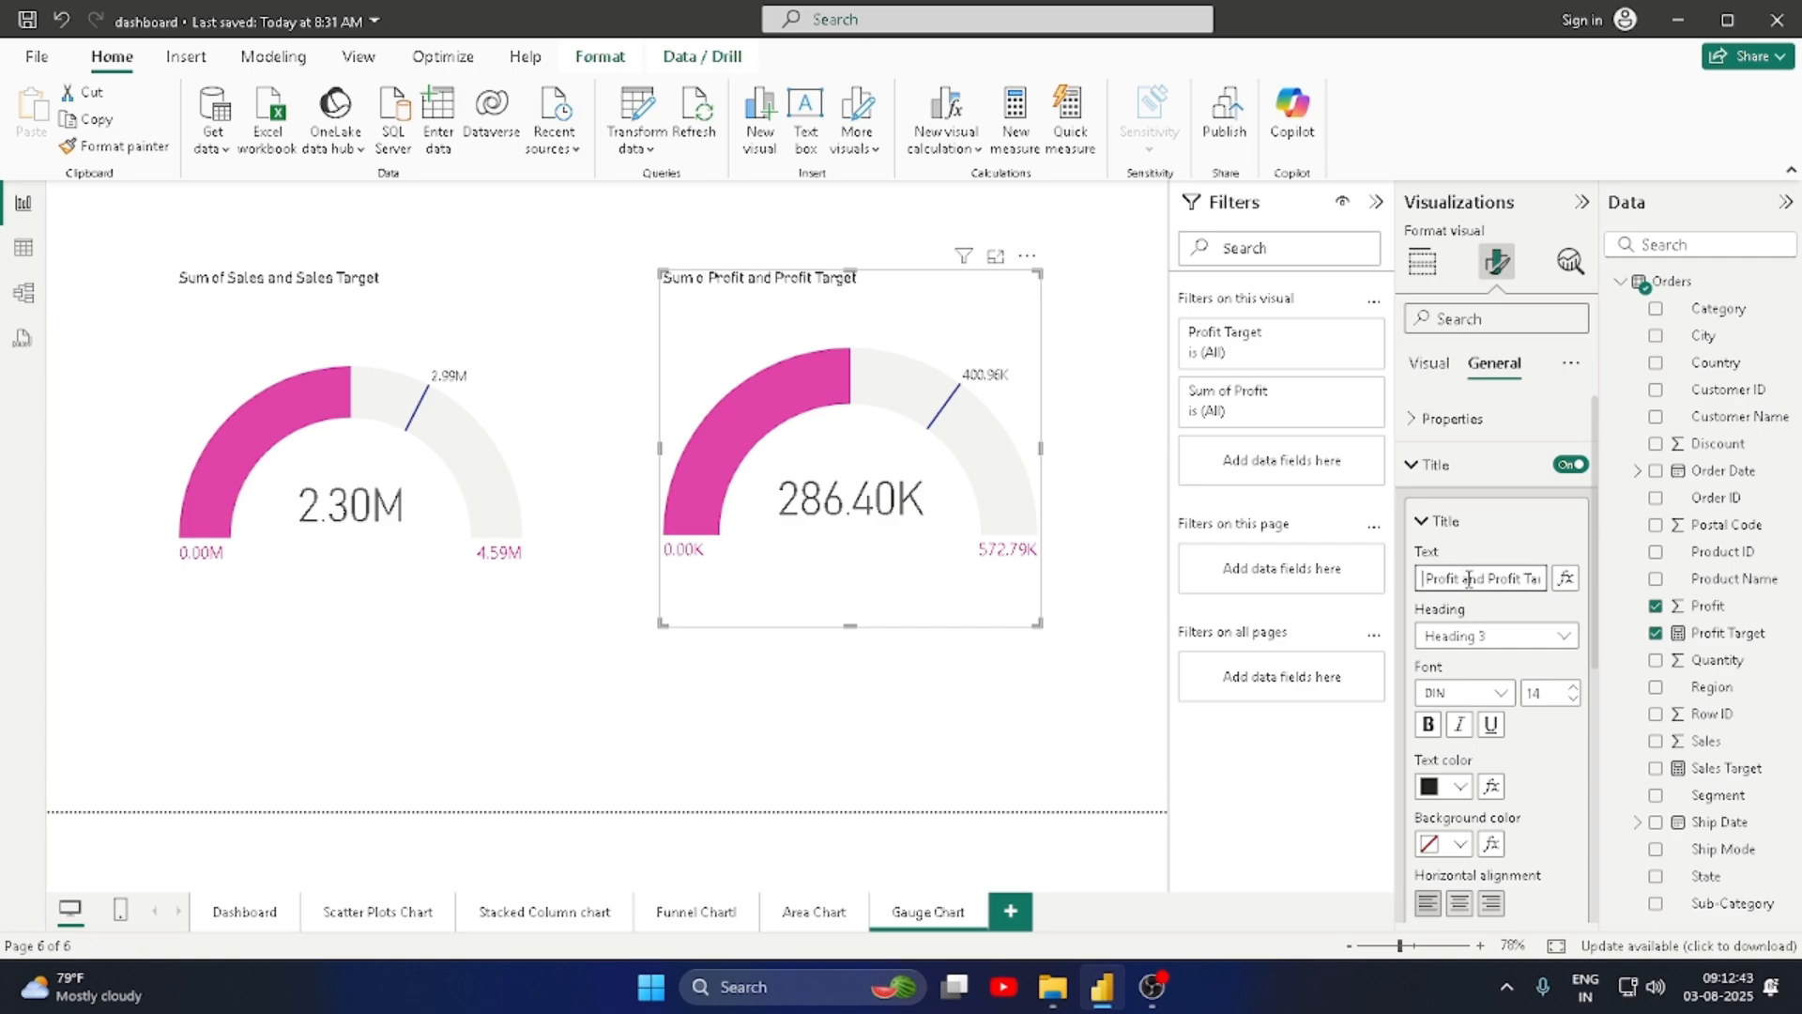
Step: Center the Profit gauge's title and format it as bold pink text with font size 20
left_click(1460, 904)
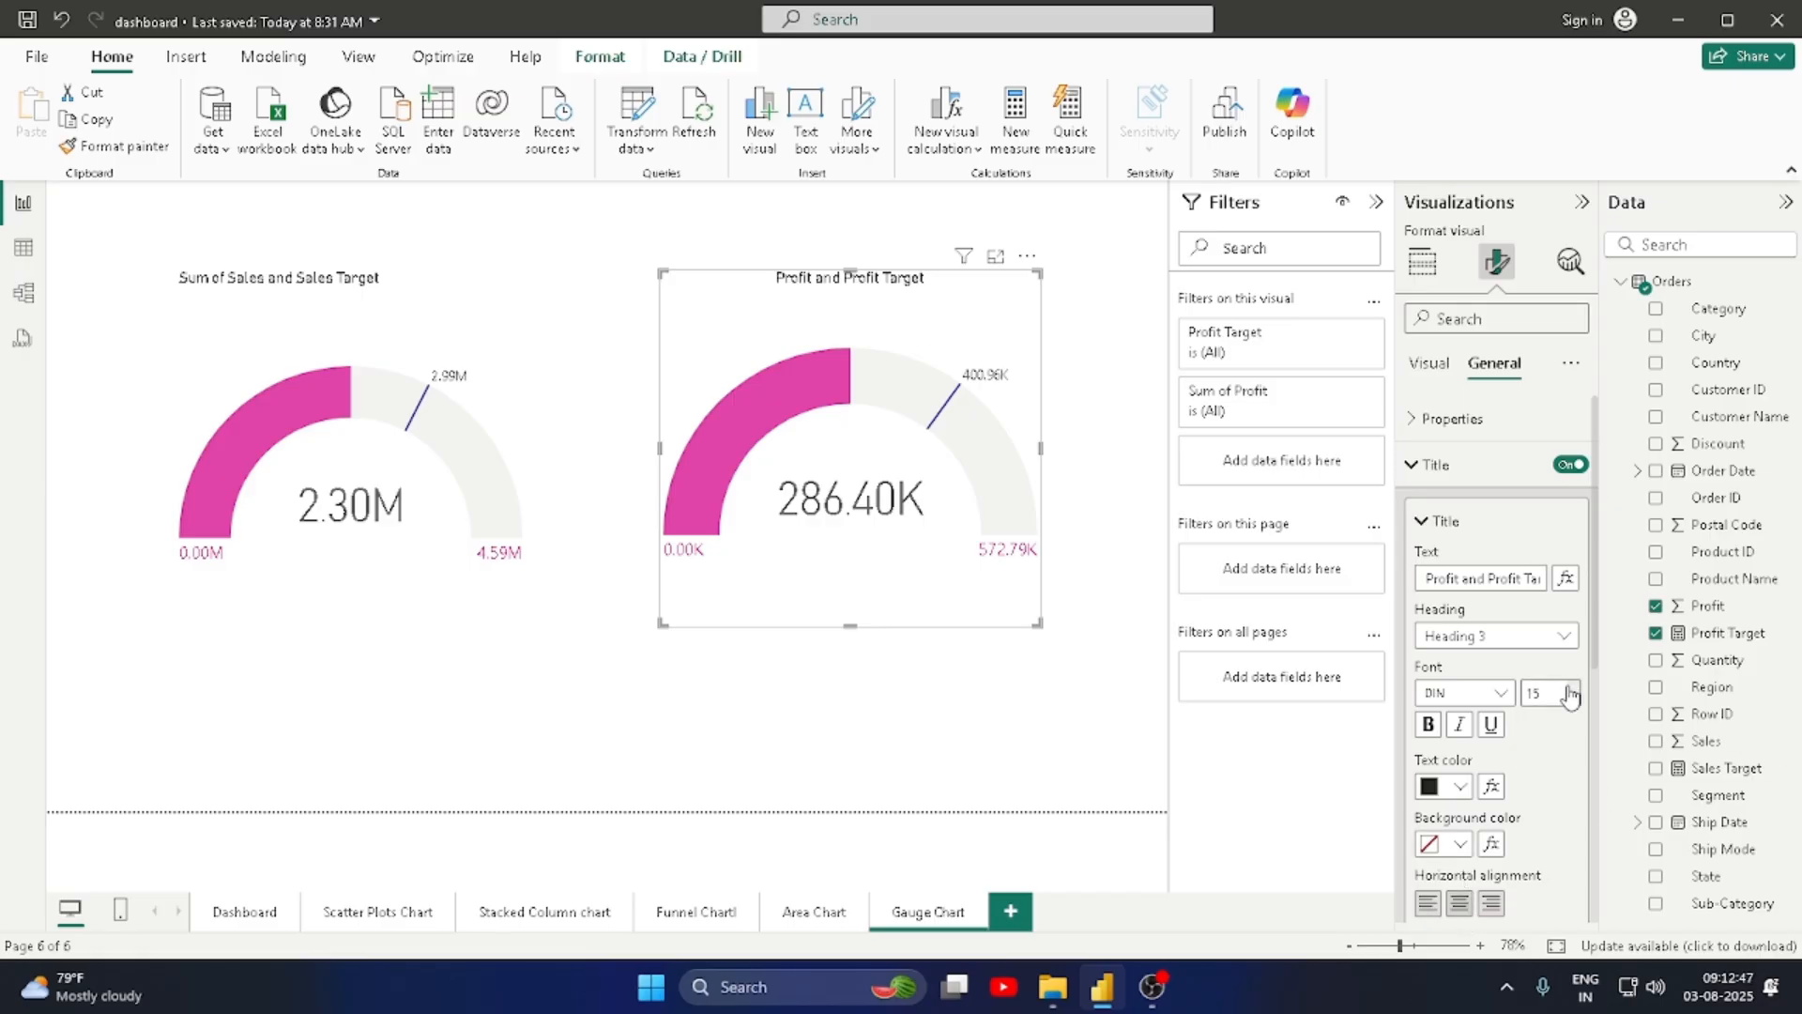
left_click(1460, 786)
left_click(1478, 692)
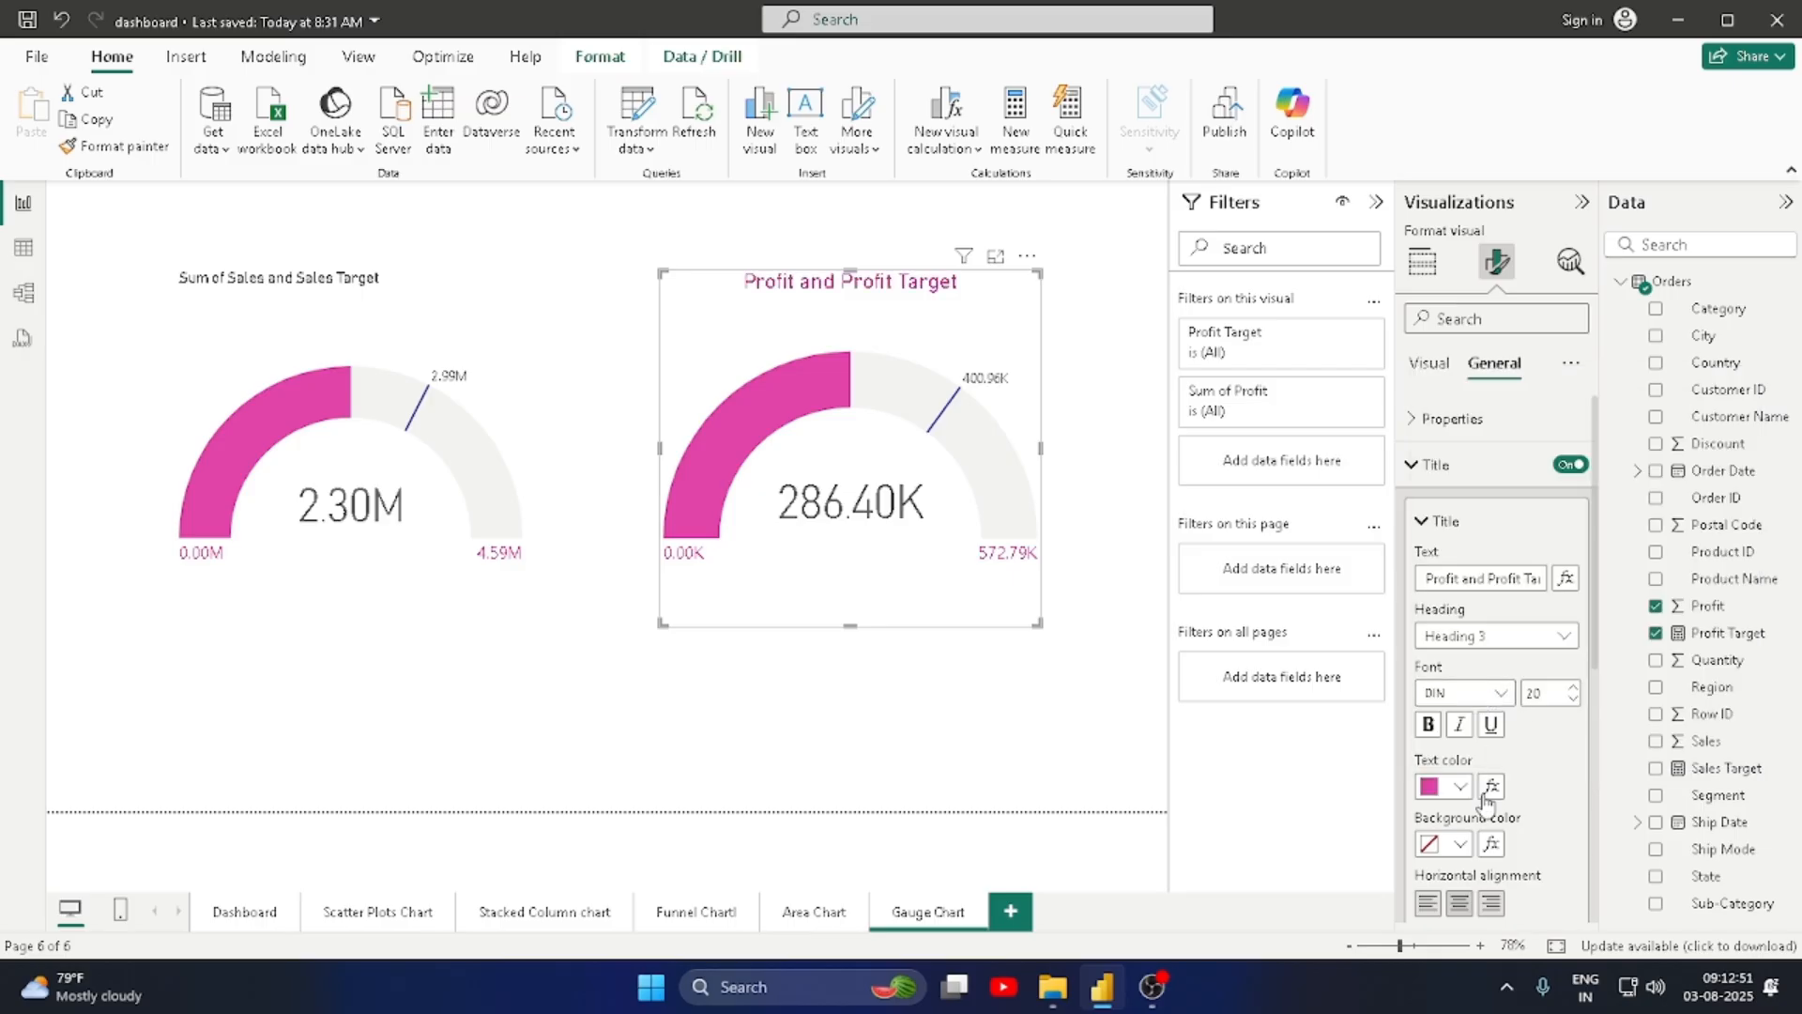
left_click(1430, 728)
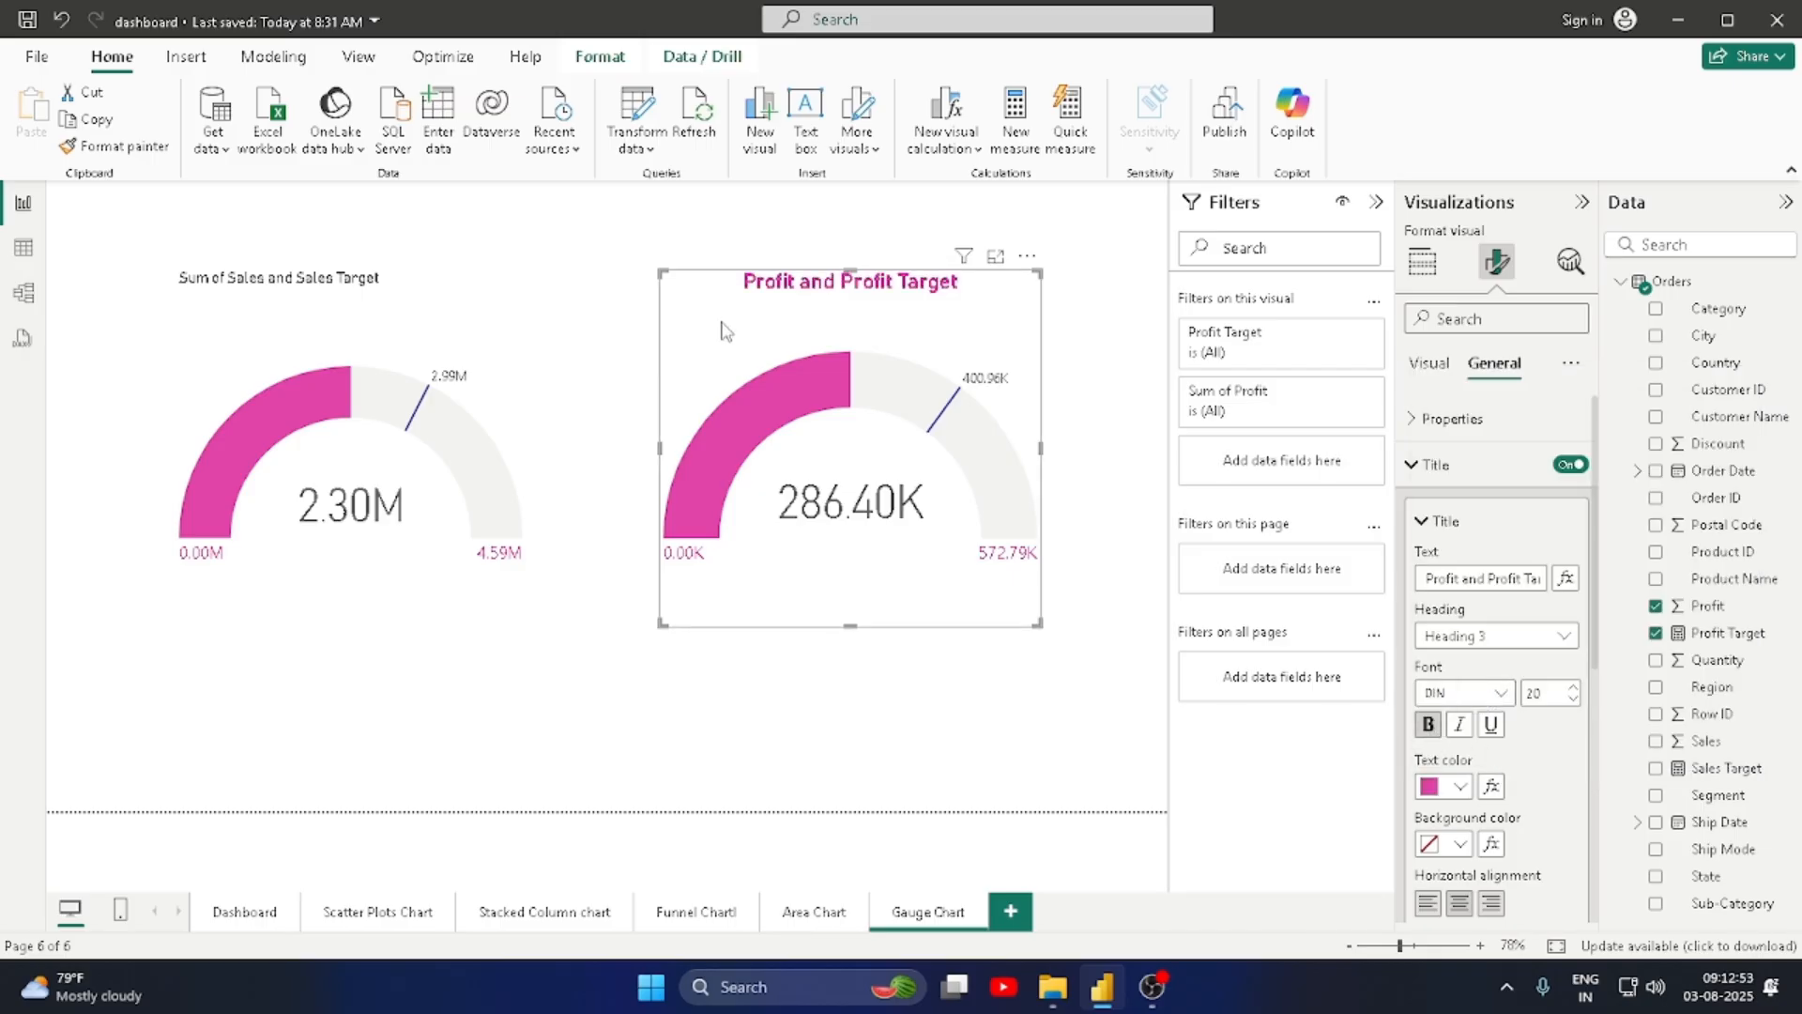
Step: Apply the Profit gauge's title formatting to the Sales gauge with Format painter
left_click(116, 146)
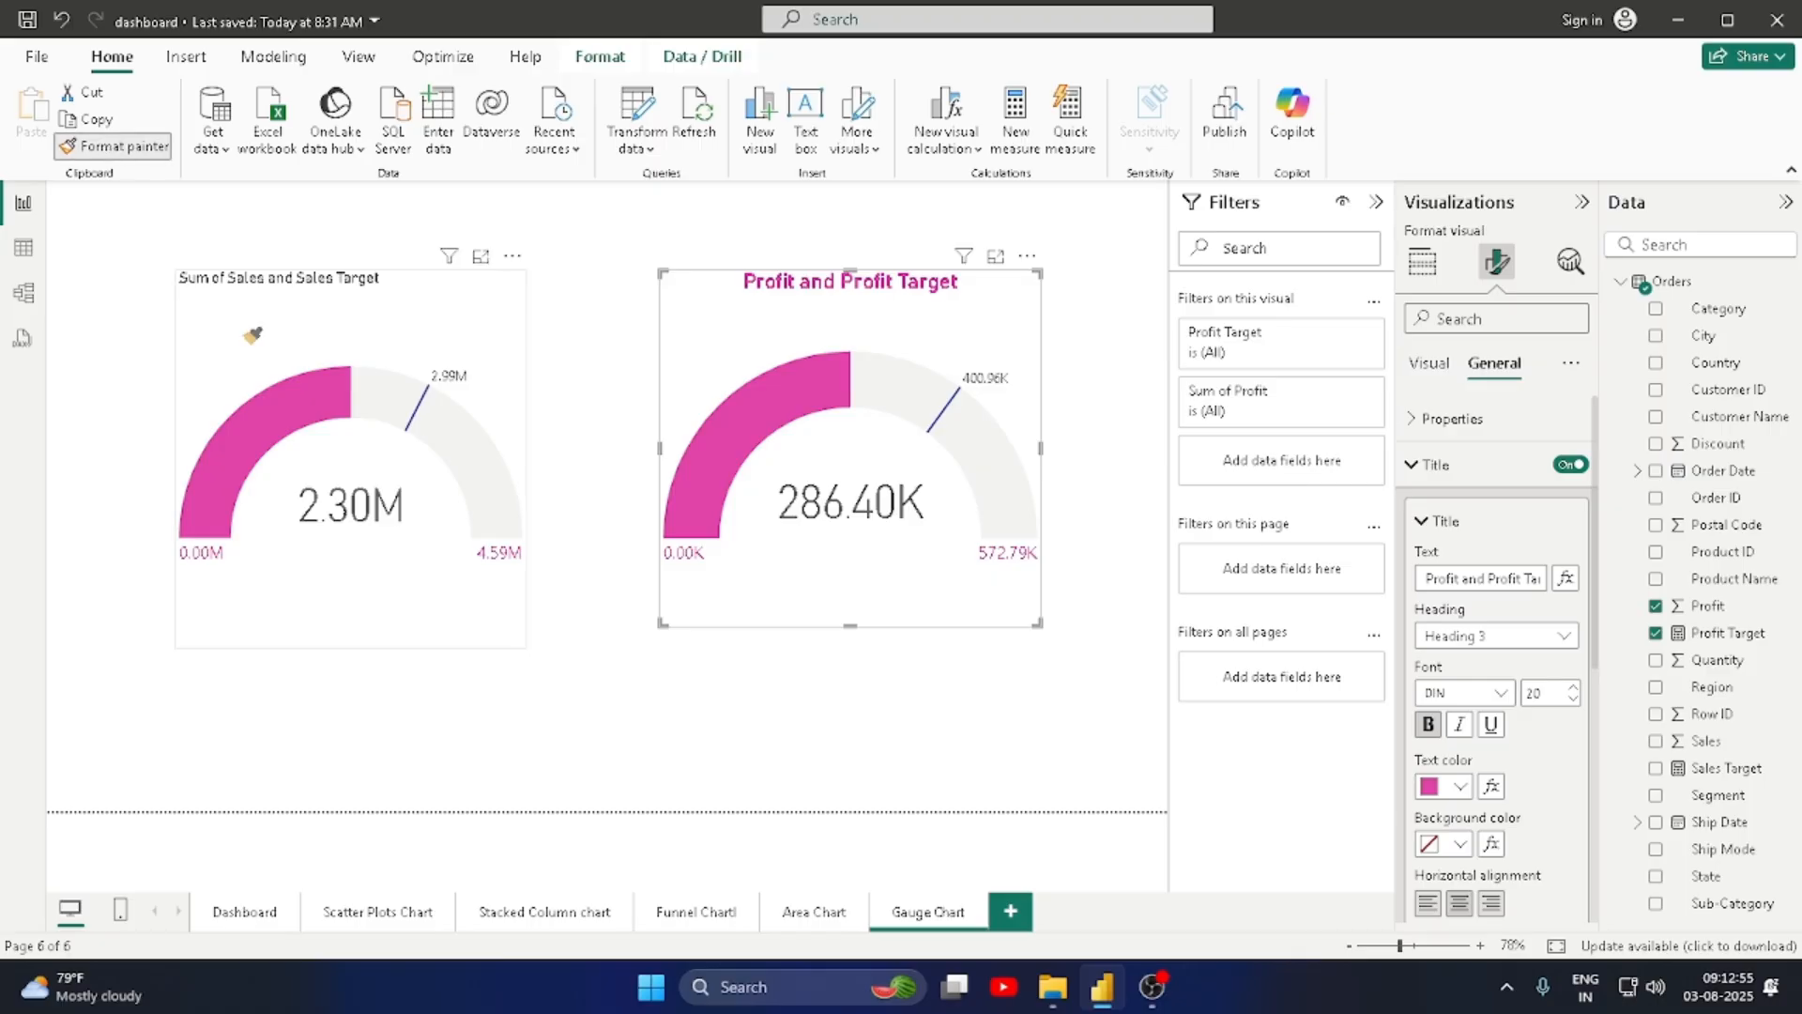
left_click(252, 333)
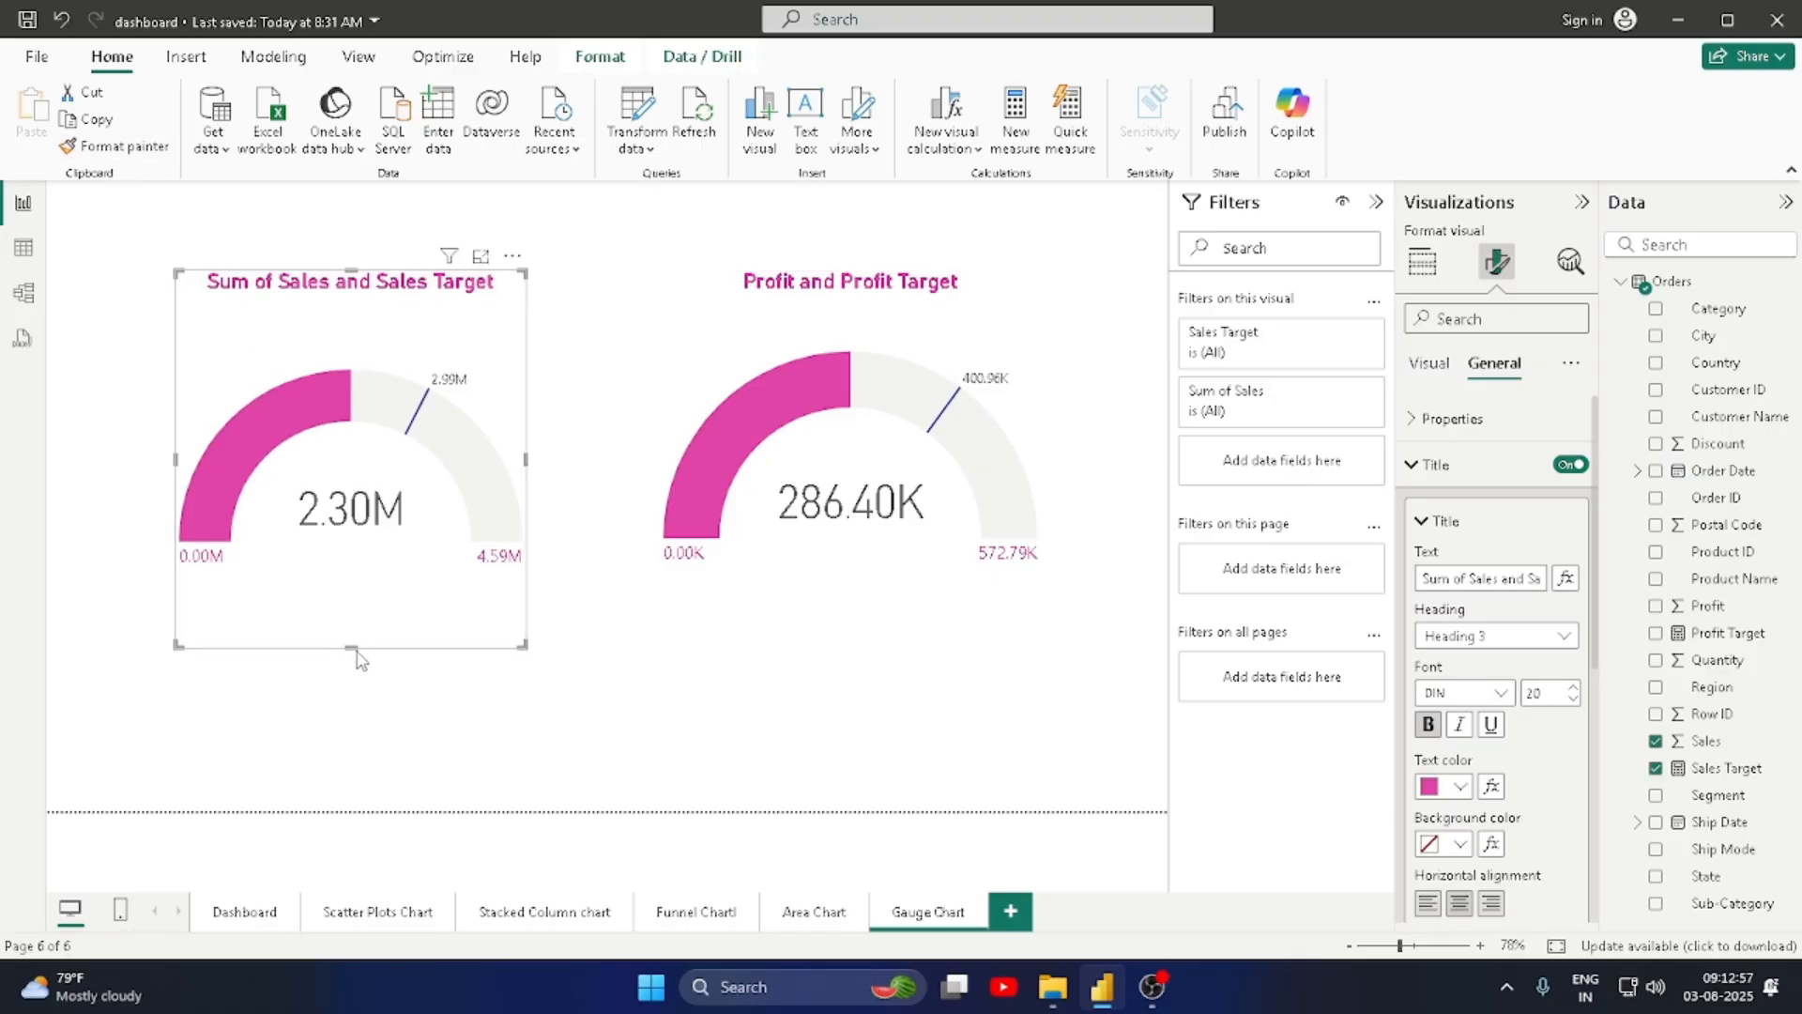
Step: Reduce the heights of the Sales and Profit gauges by moving their lower edges up, and deselect them
left_click_drag(352, 648, 352, 569)
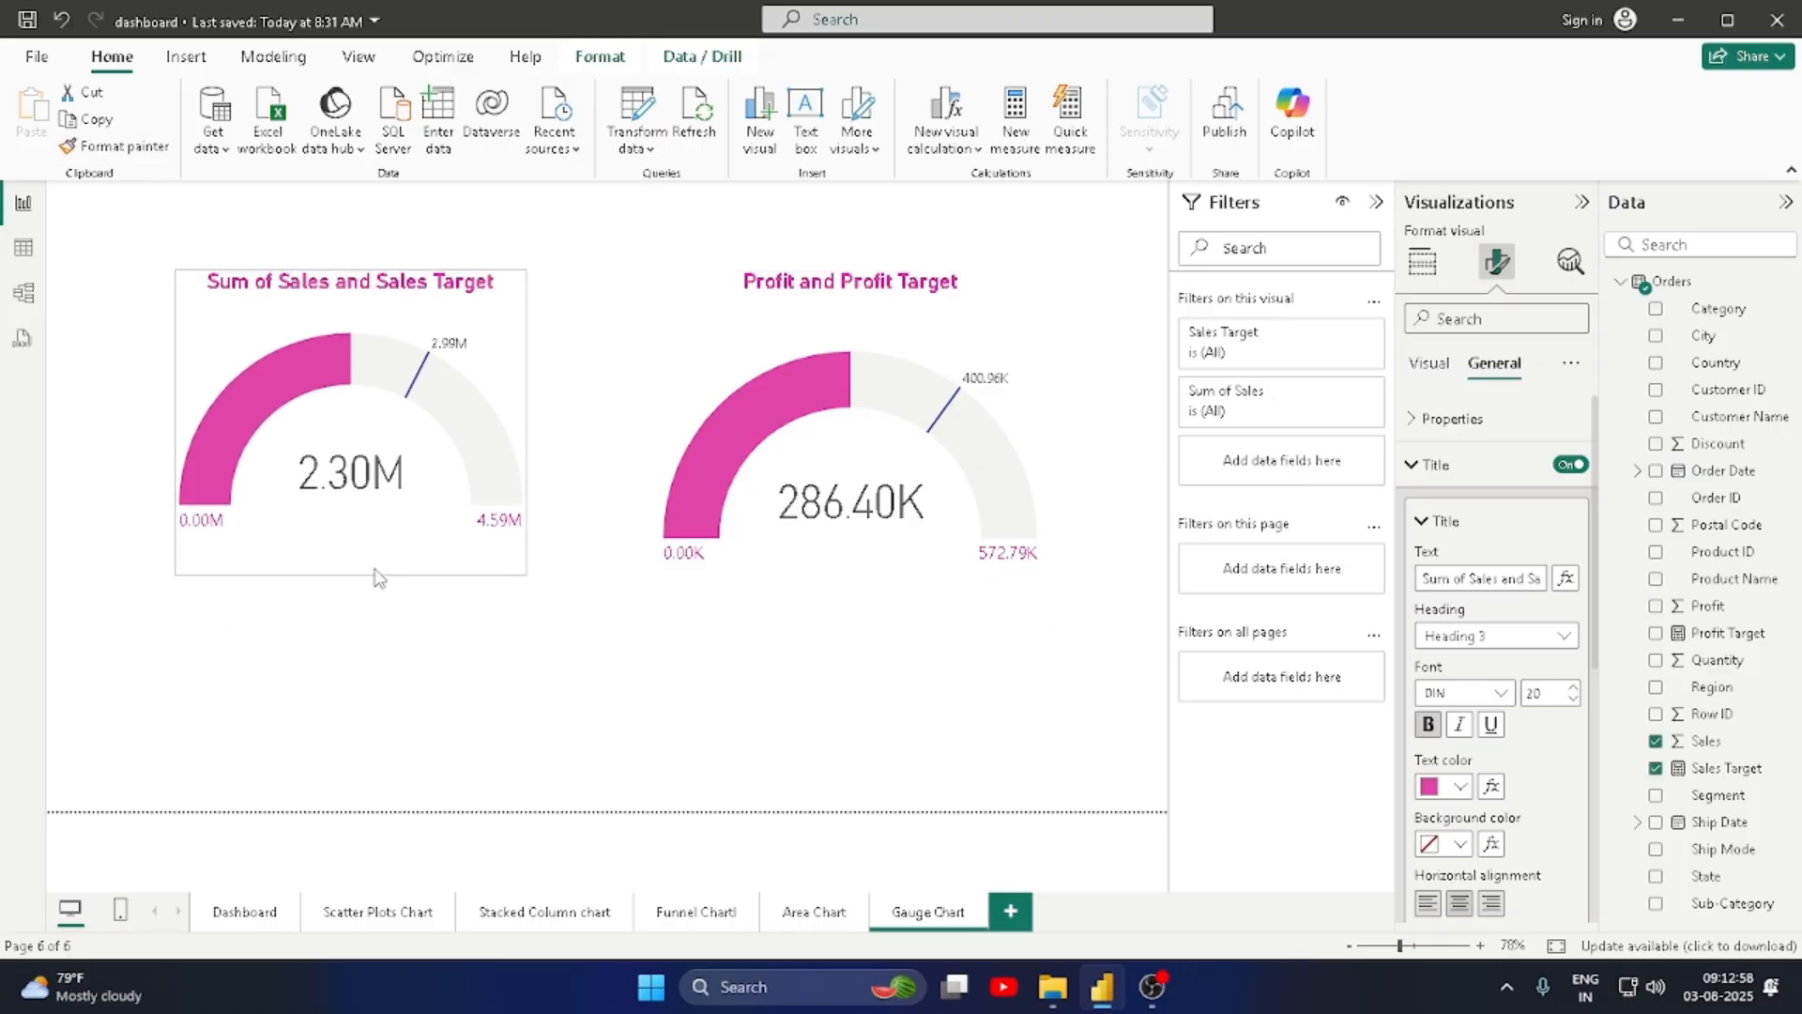
left_click(729, 361)
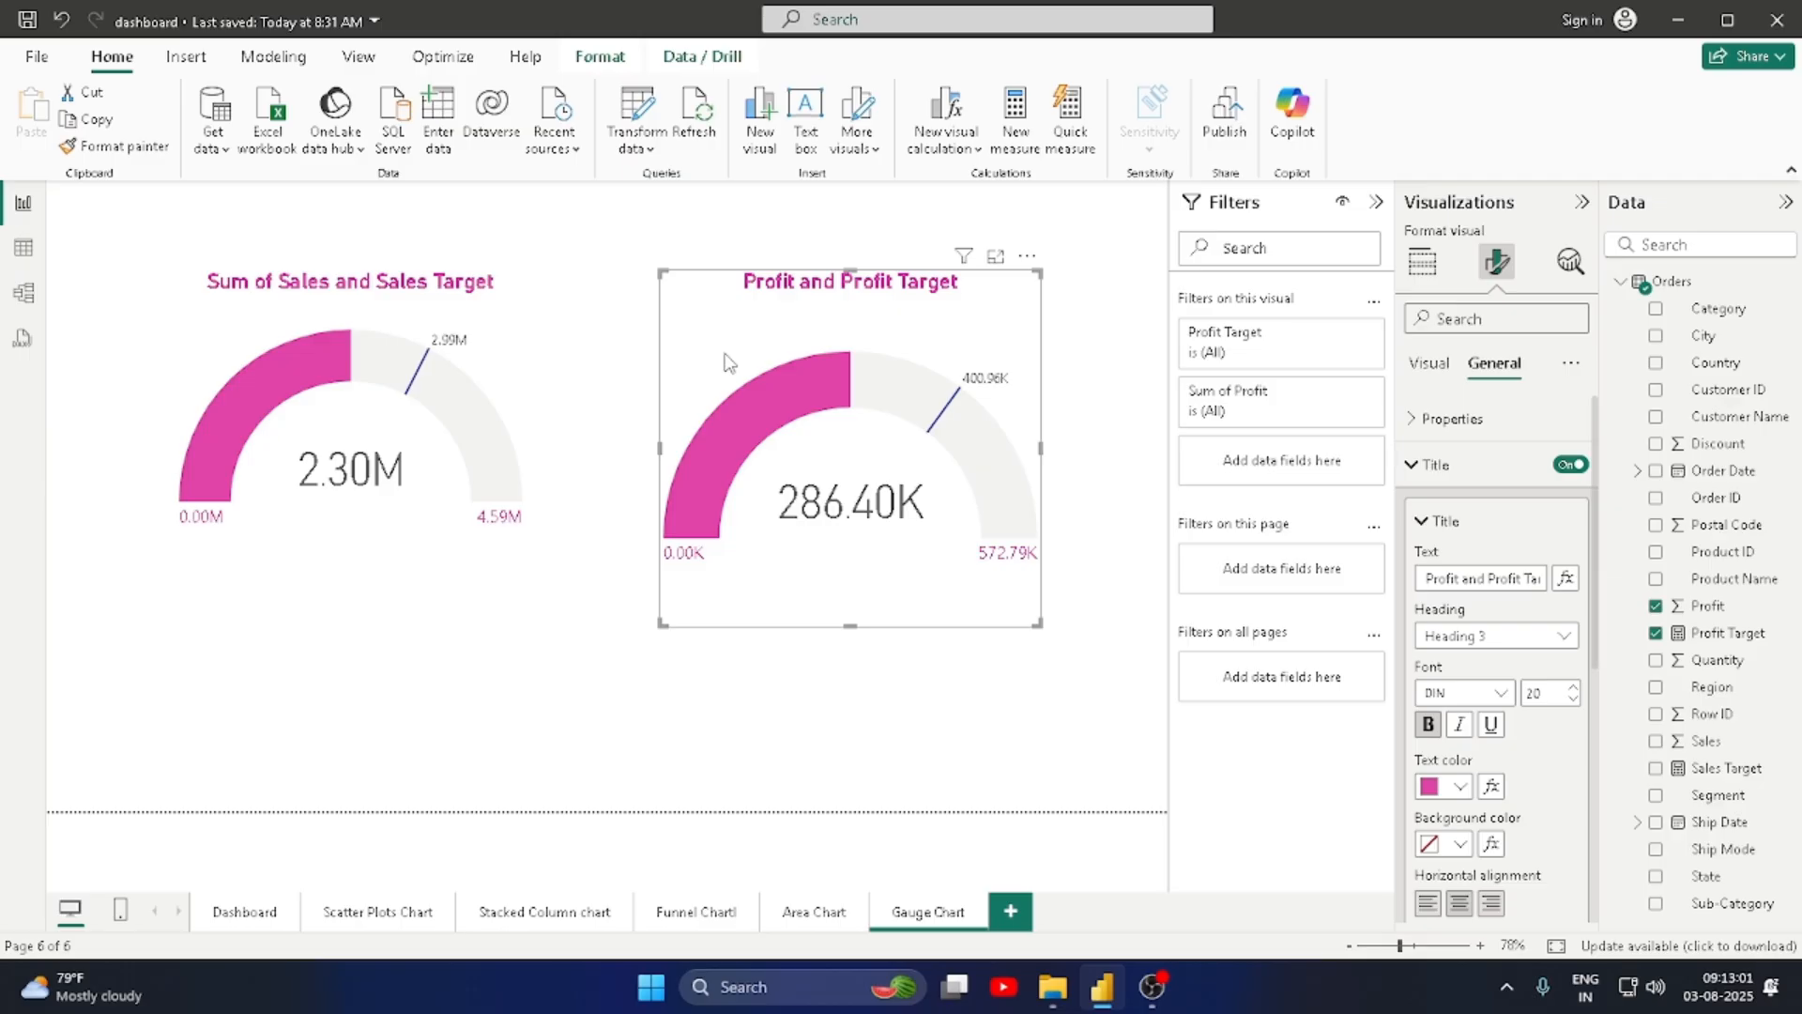
left_click(829, 677)
left_click(864, 627)
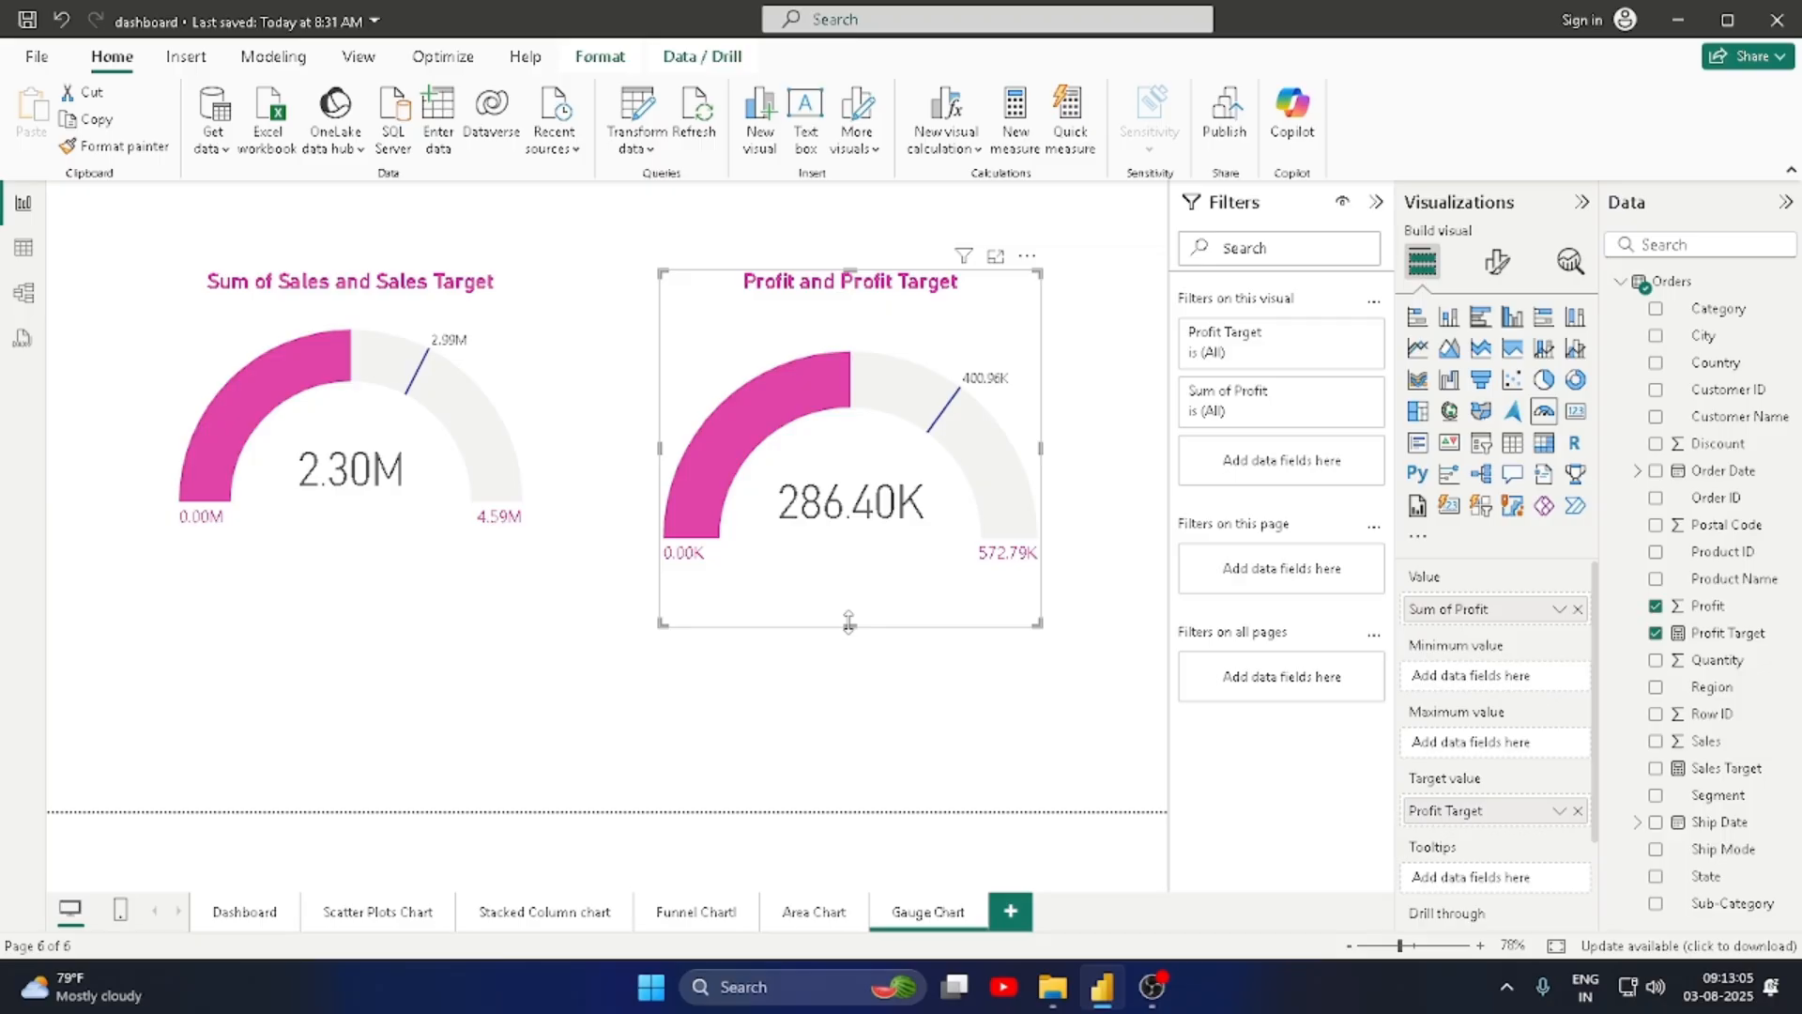
left_click_drag(849, 622, 848, 601)
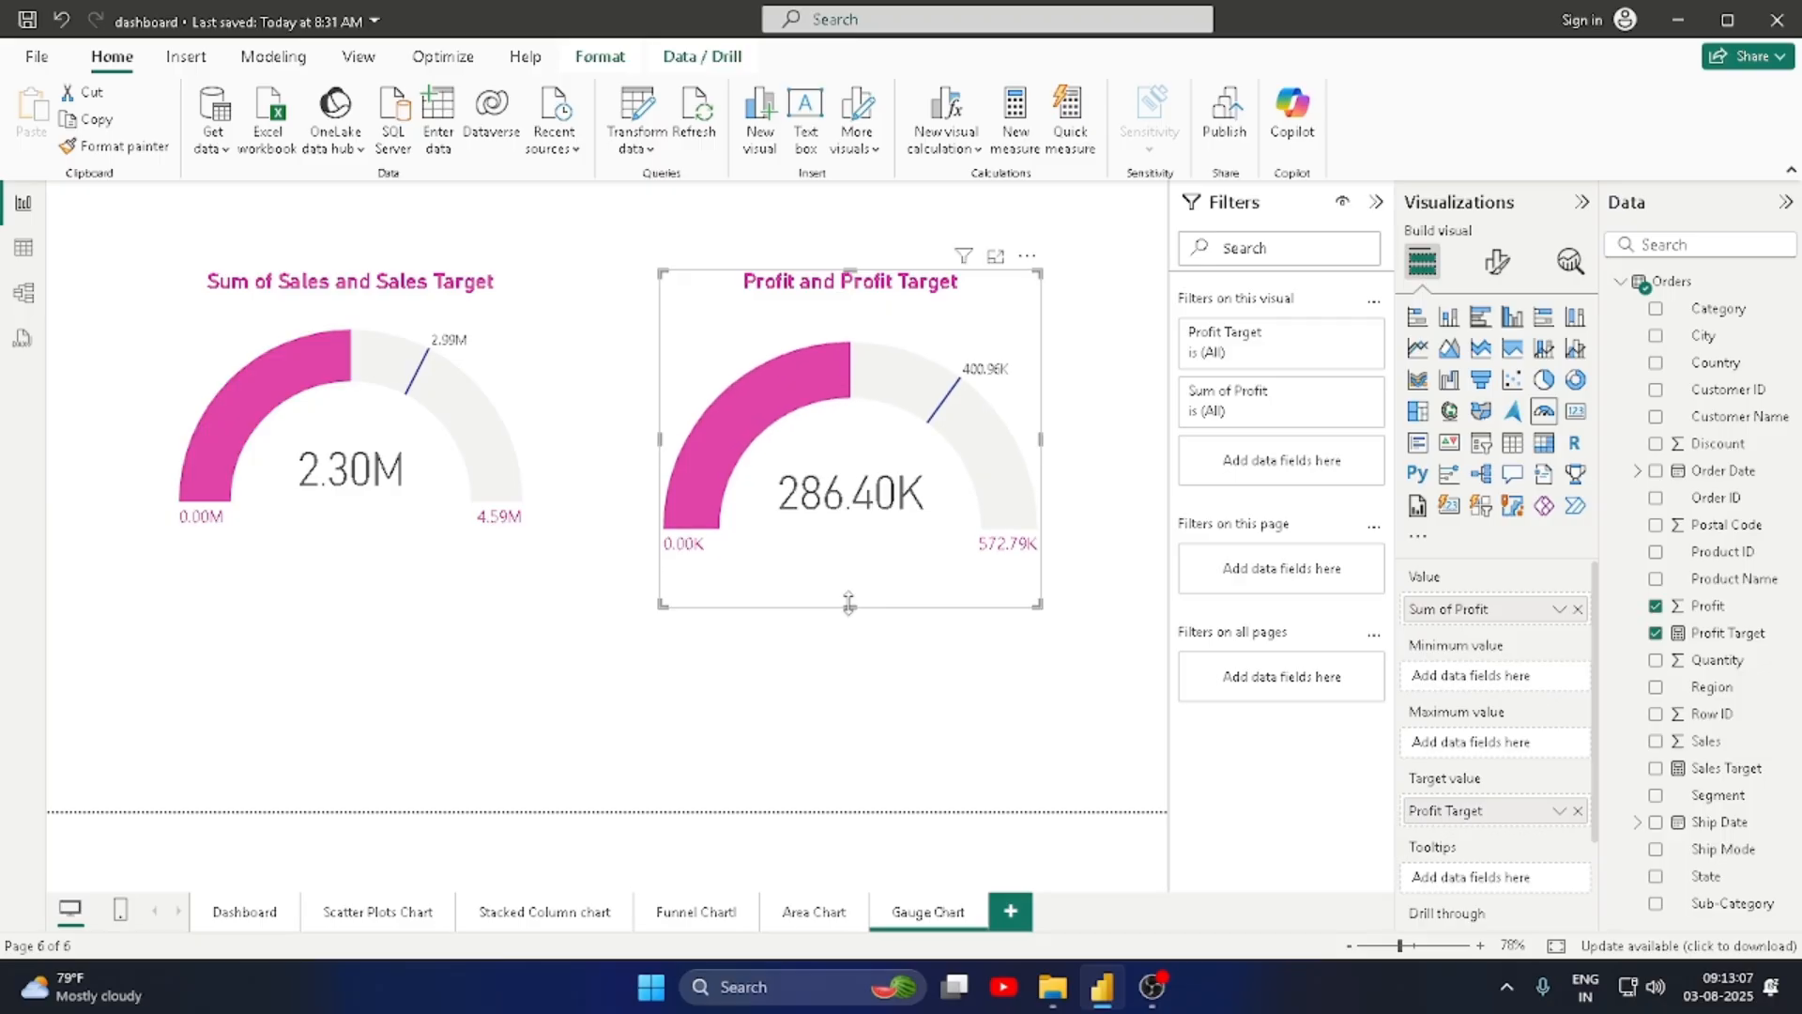
left_click(629, 681)
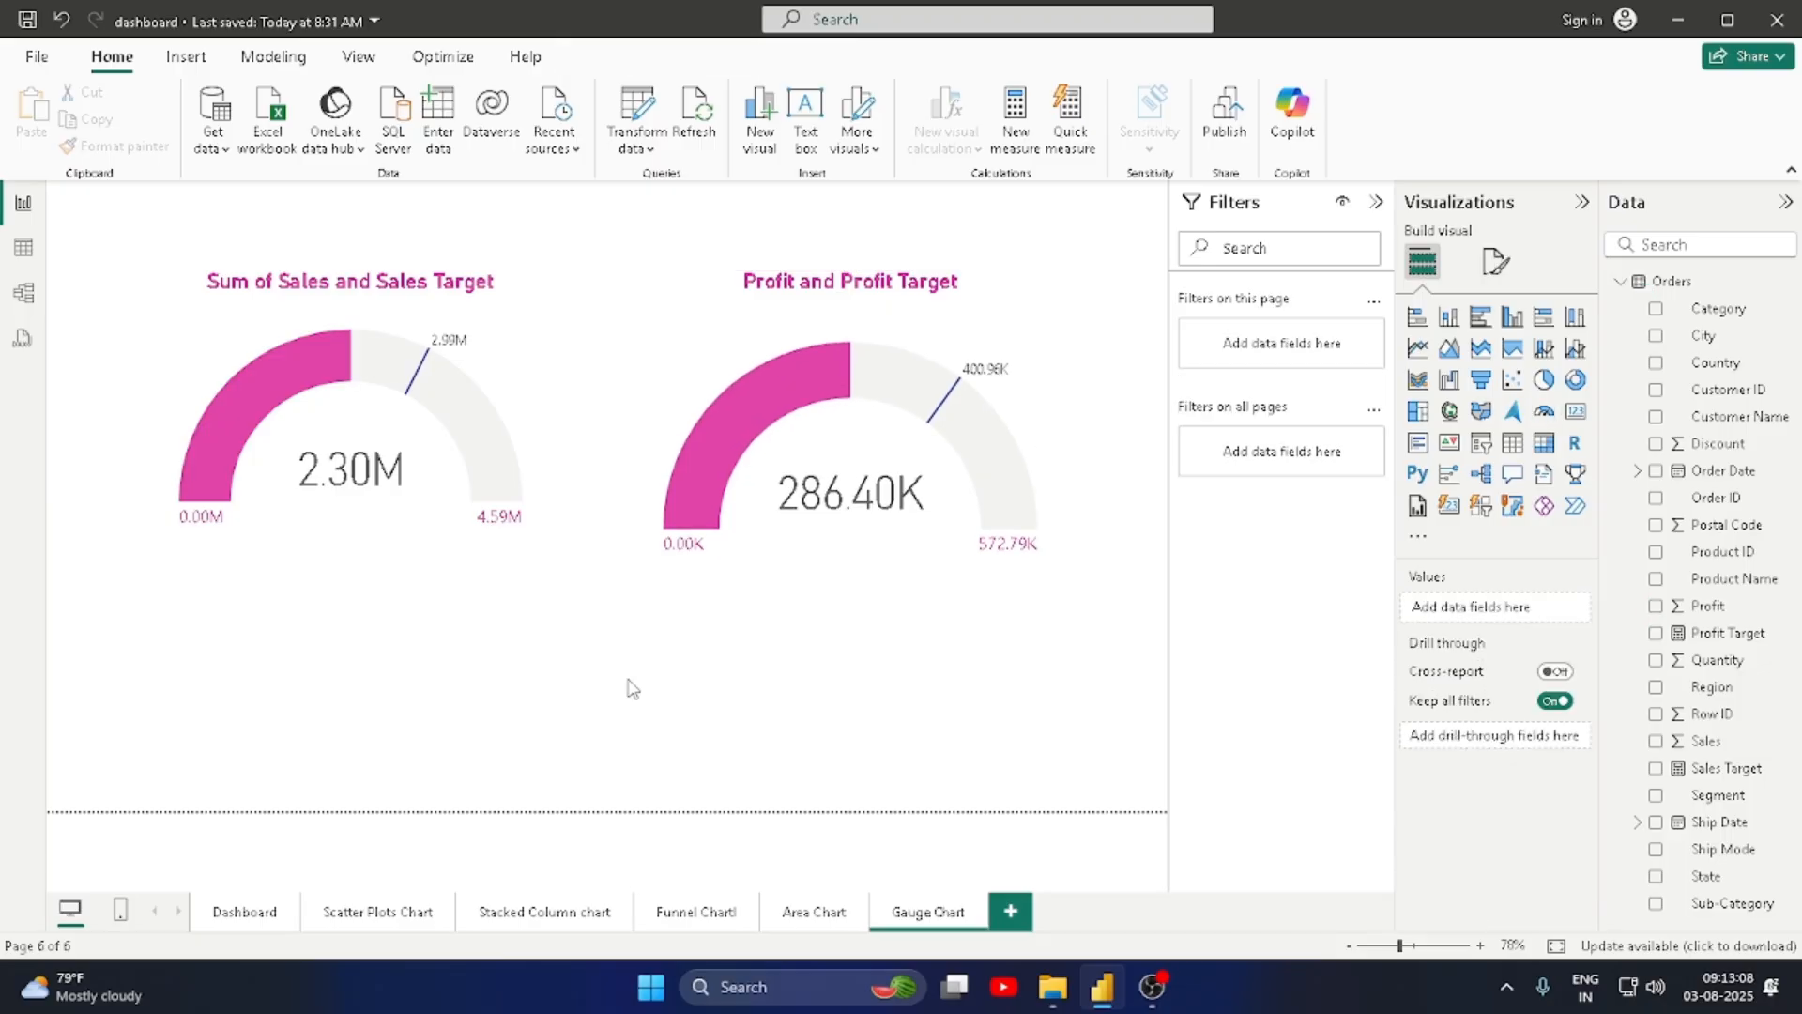
Step: On the Area Chart page, enlarge the empty area chart and plot Sales by Category
left_click(810, 929)
left_click(638, 609)
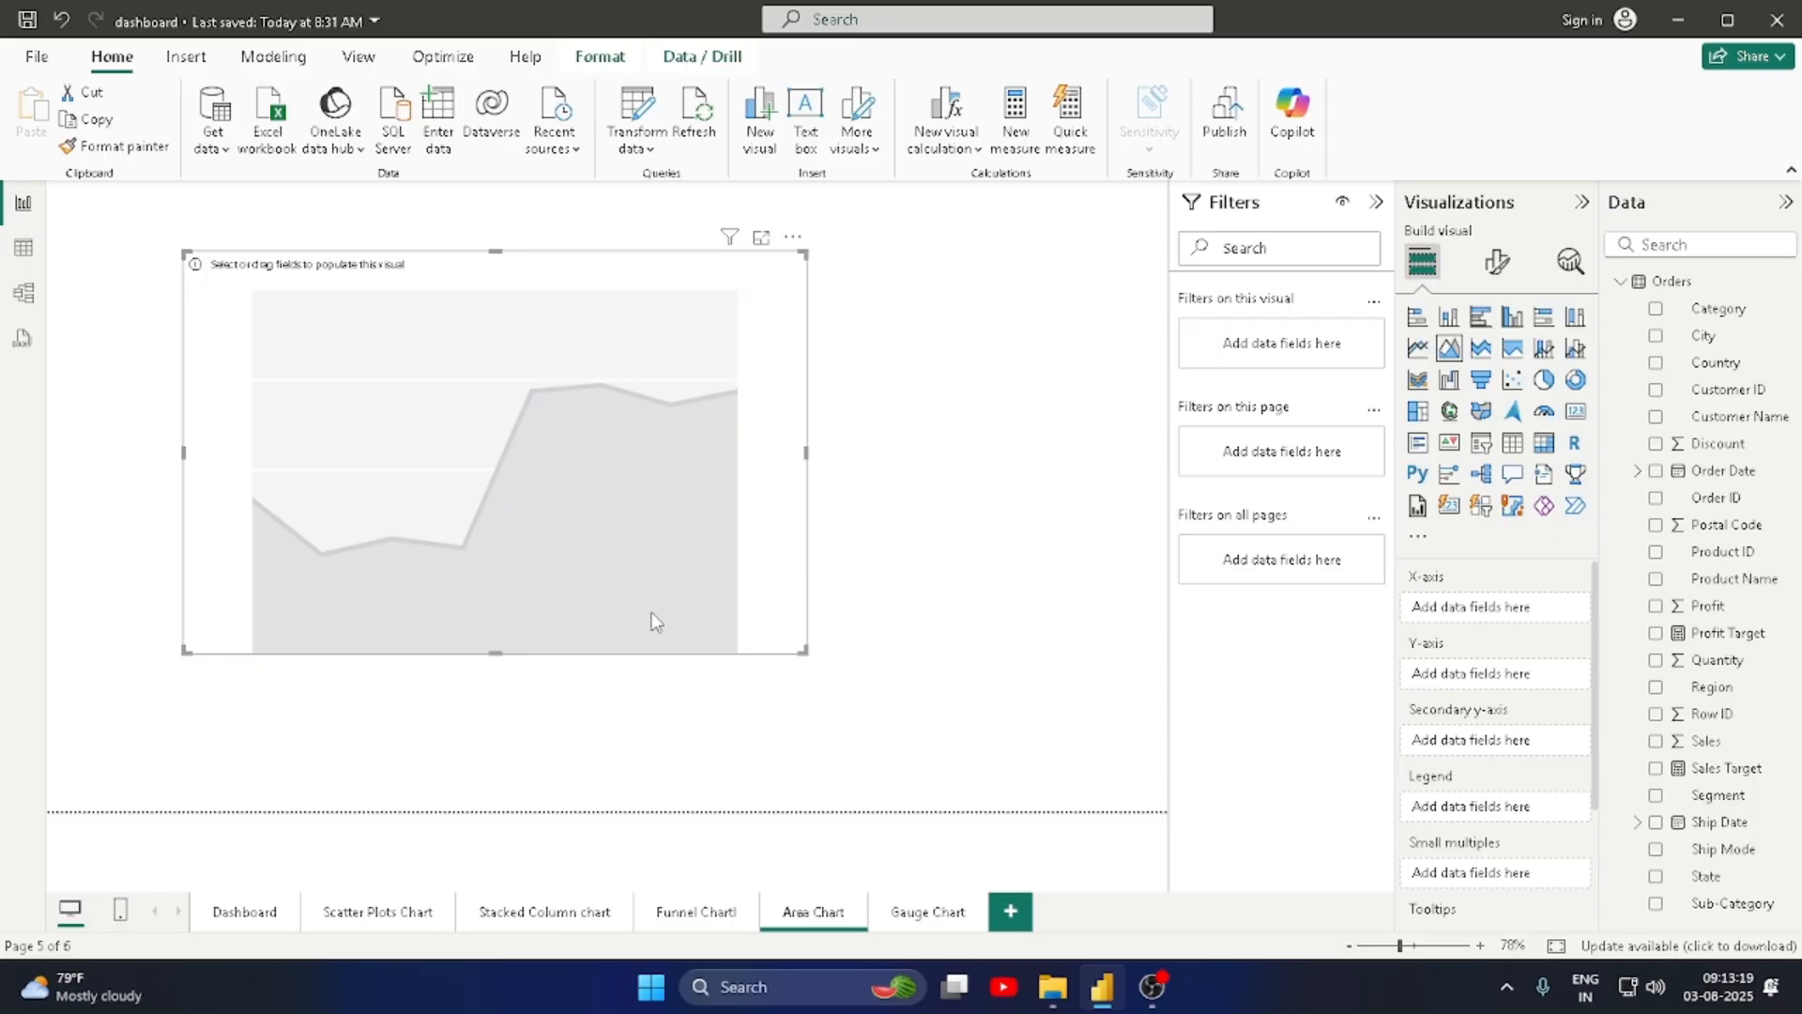
left_click_drag(805, 654, 882, 694)
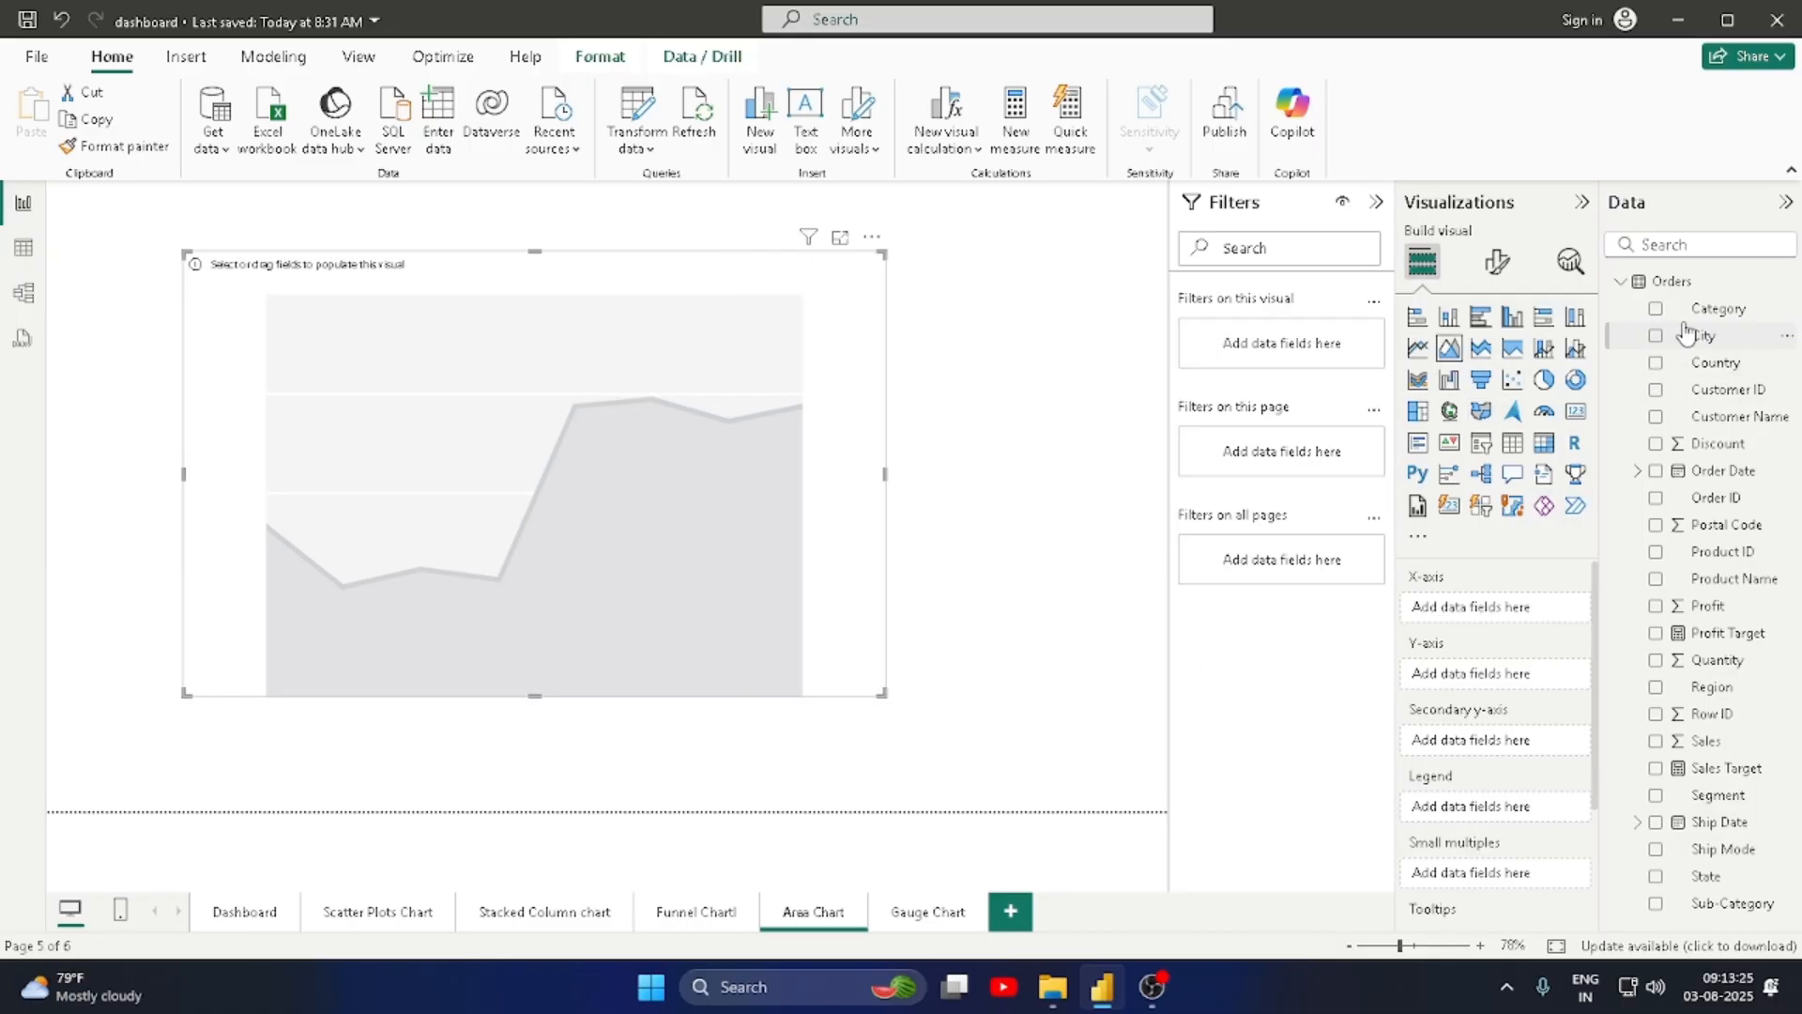
left_click(1655, 310)
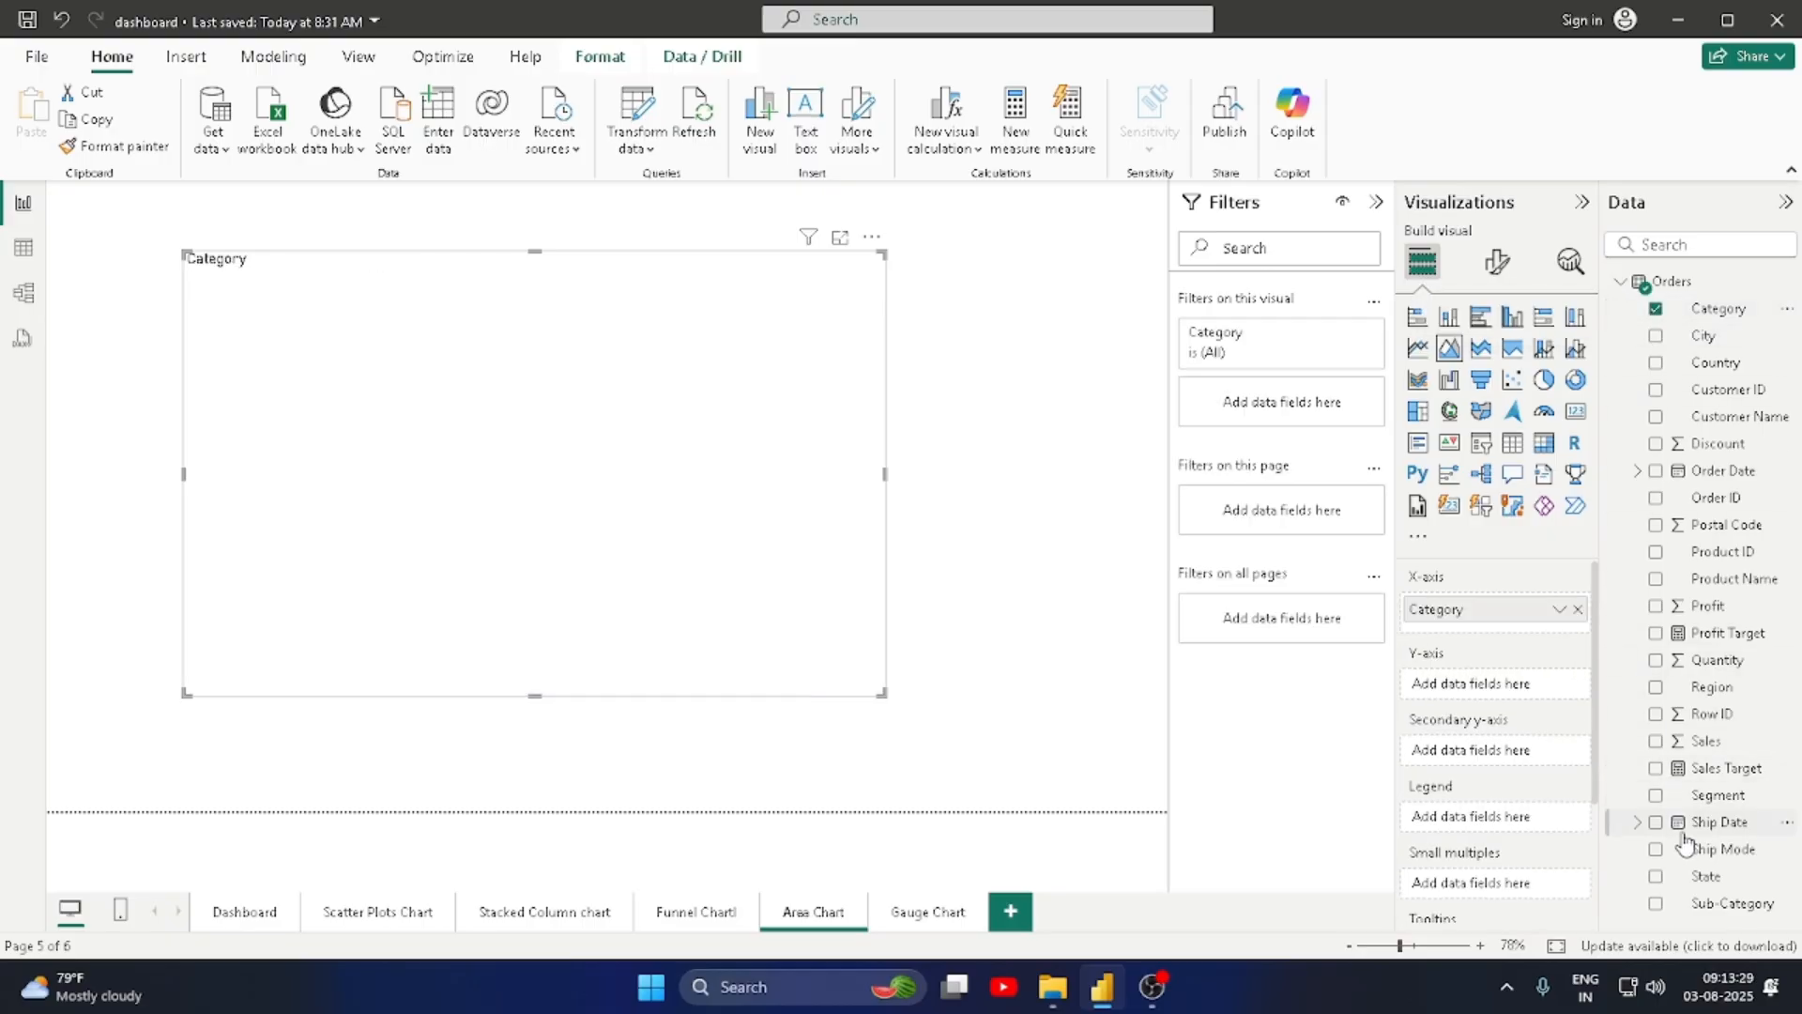
left_click(1655, 743)
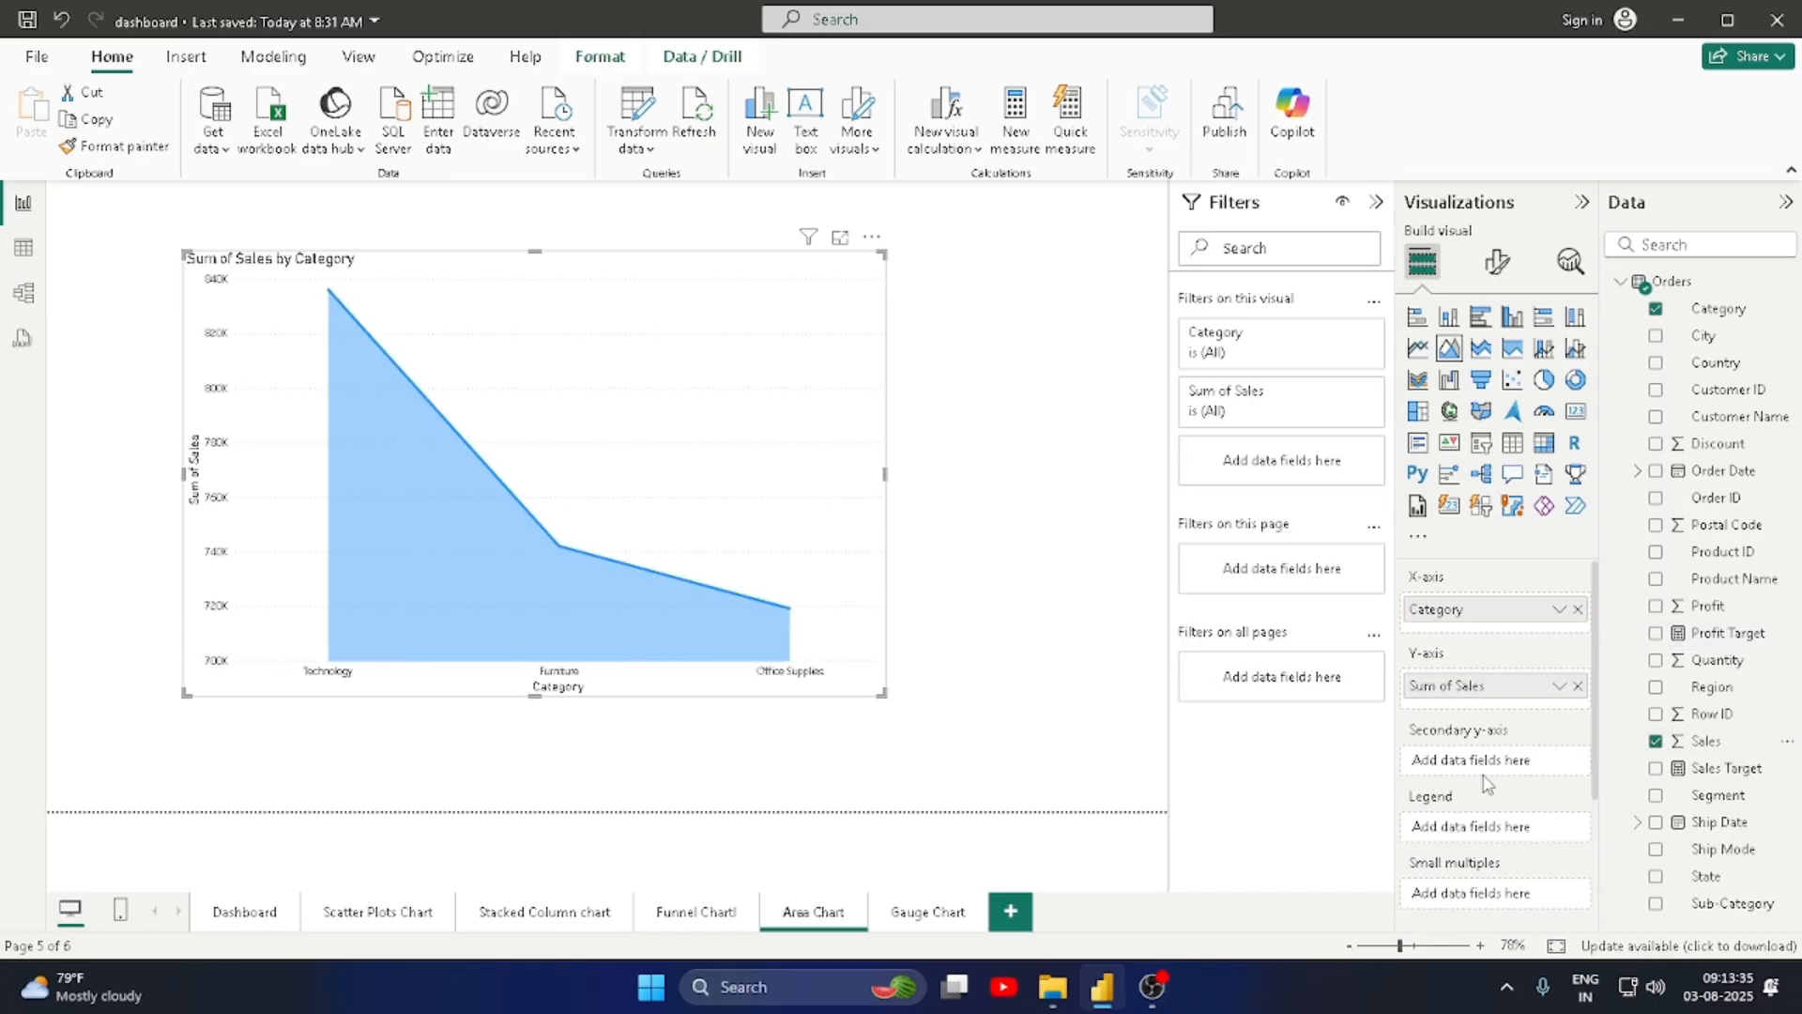
Step: Add Order Date to the area chart's secondary y-axis and look through its field options
scroll(1478, 867, "down", 2)
scroll(1471, 877, "up", 2)
left_click_drag(1729, 473, 1532, 762)
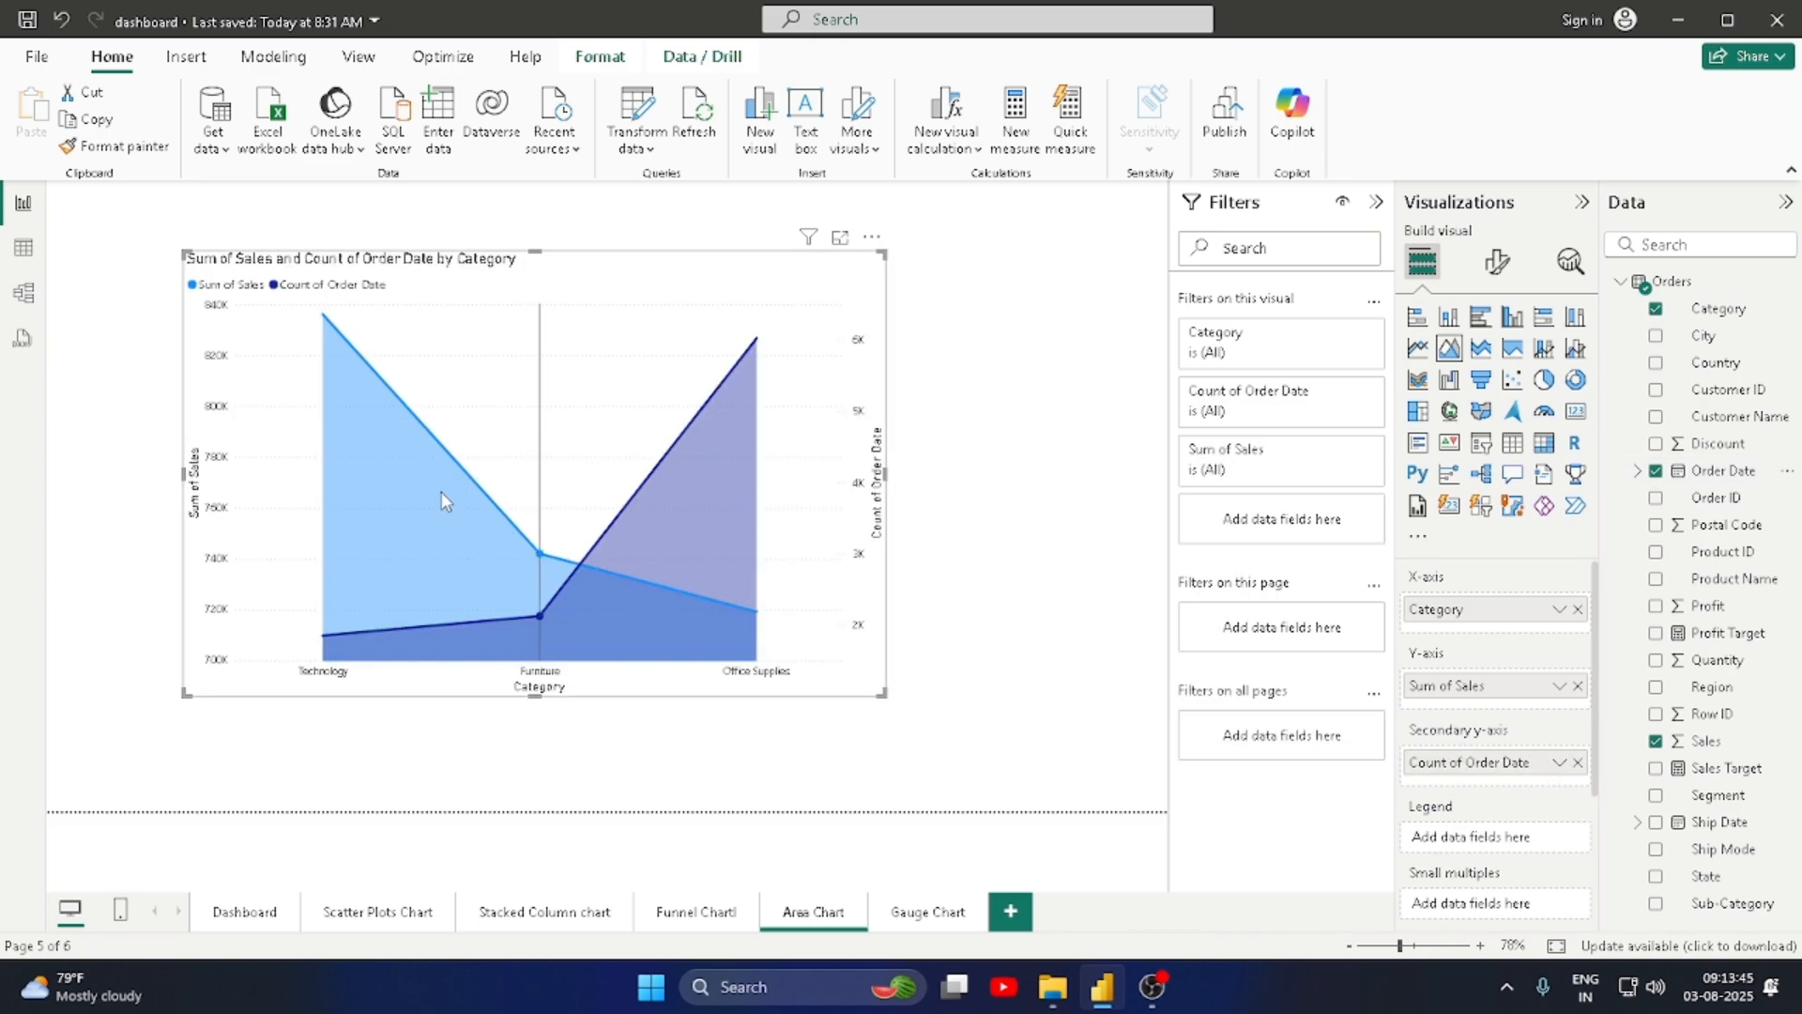
right_click(1470, 771)
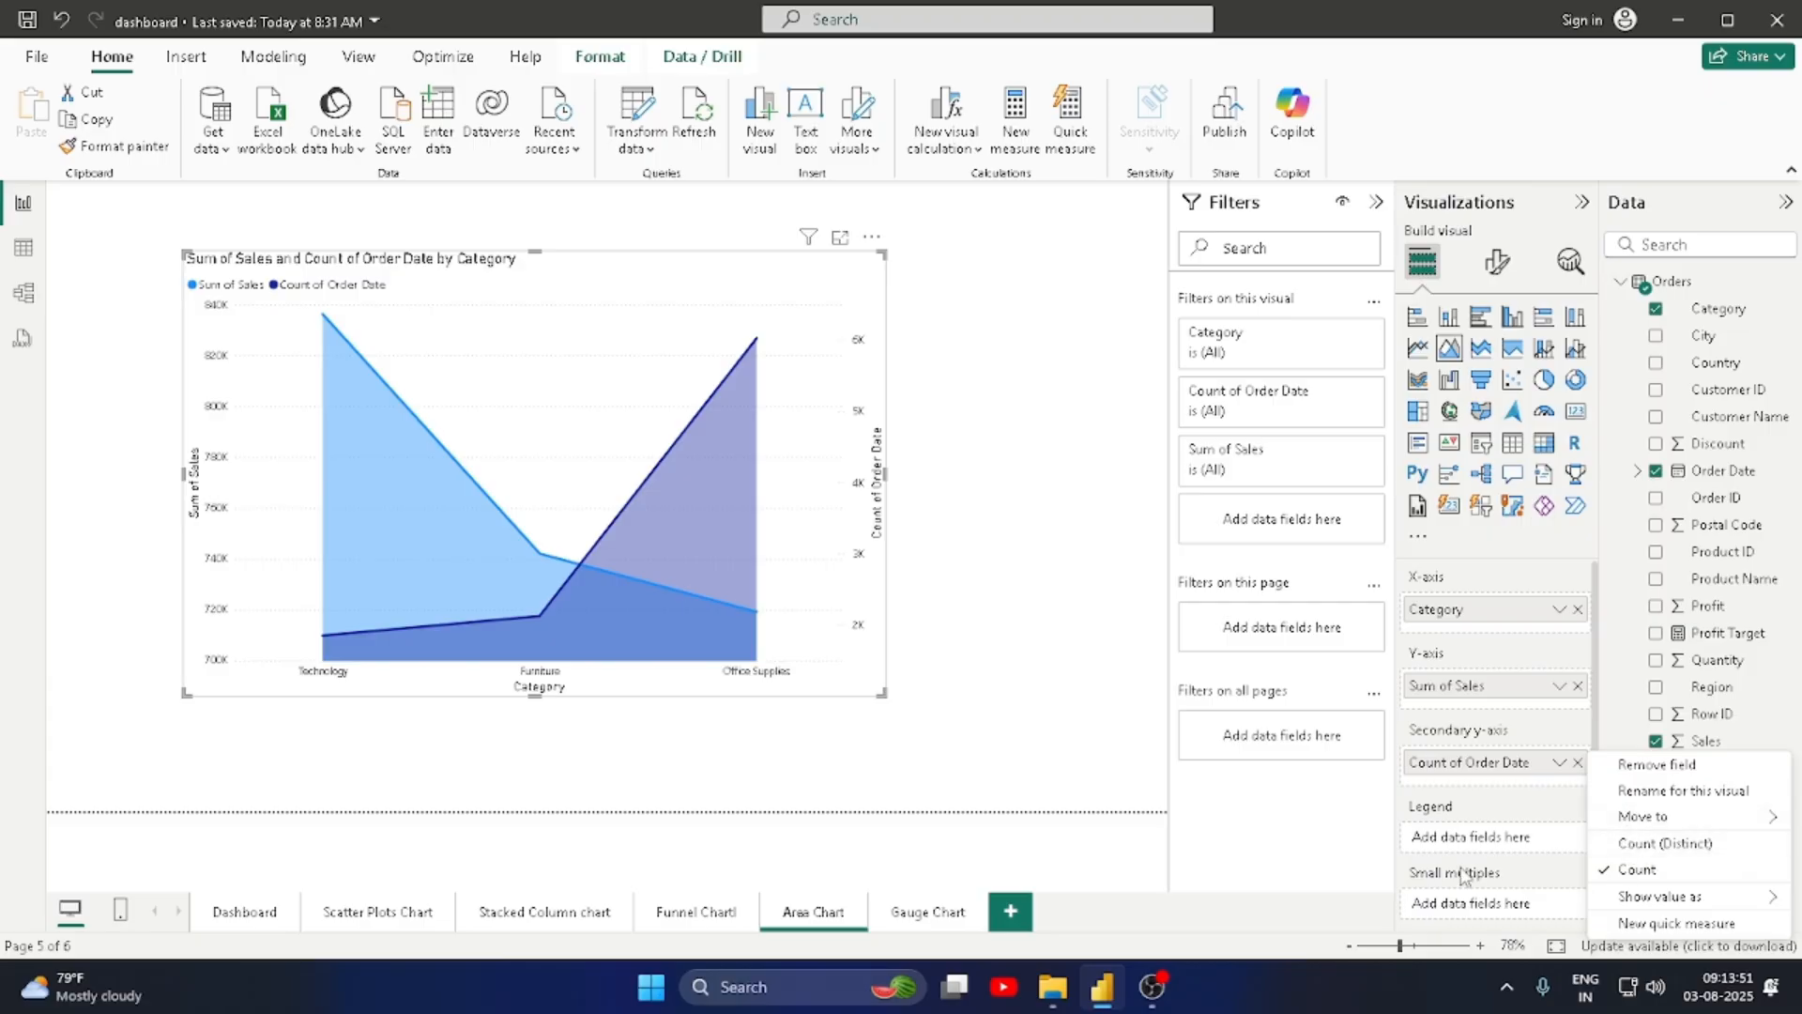
left_click(1531, 798)
scroll(1530, 793, "down", 2)
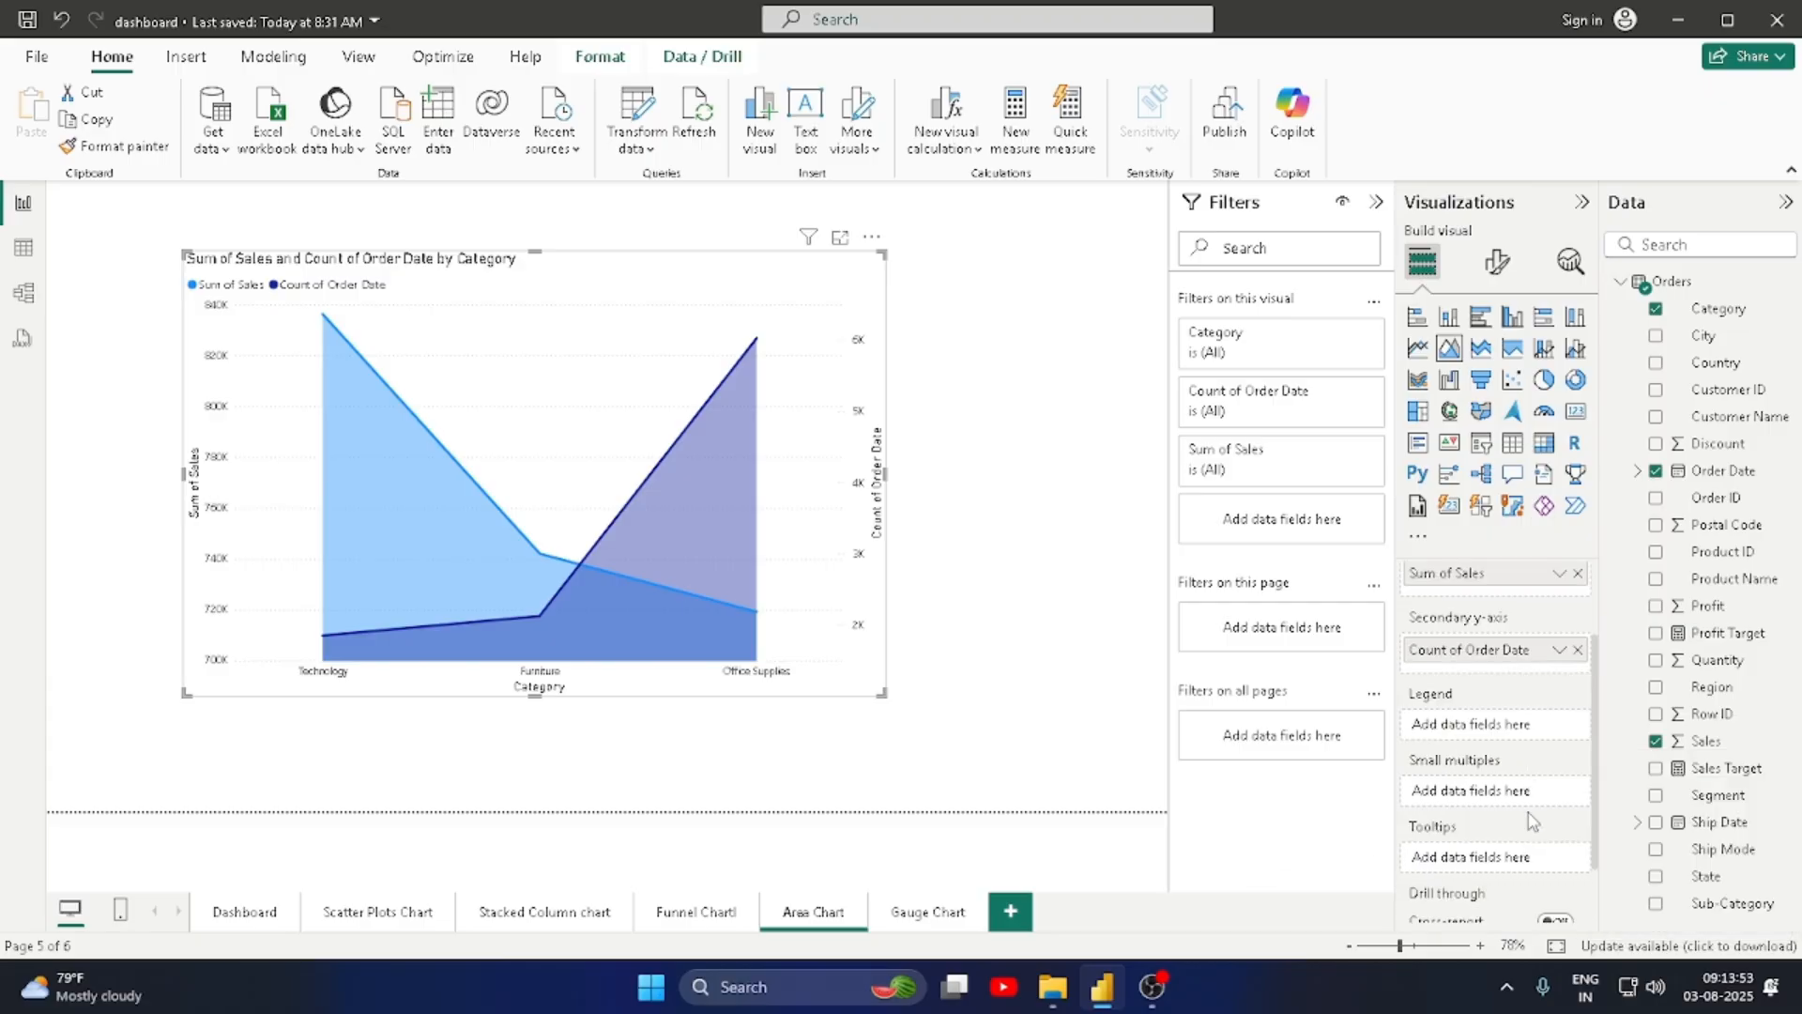
scroll(1492, 788, "up", 2)
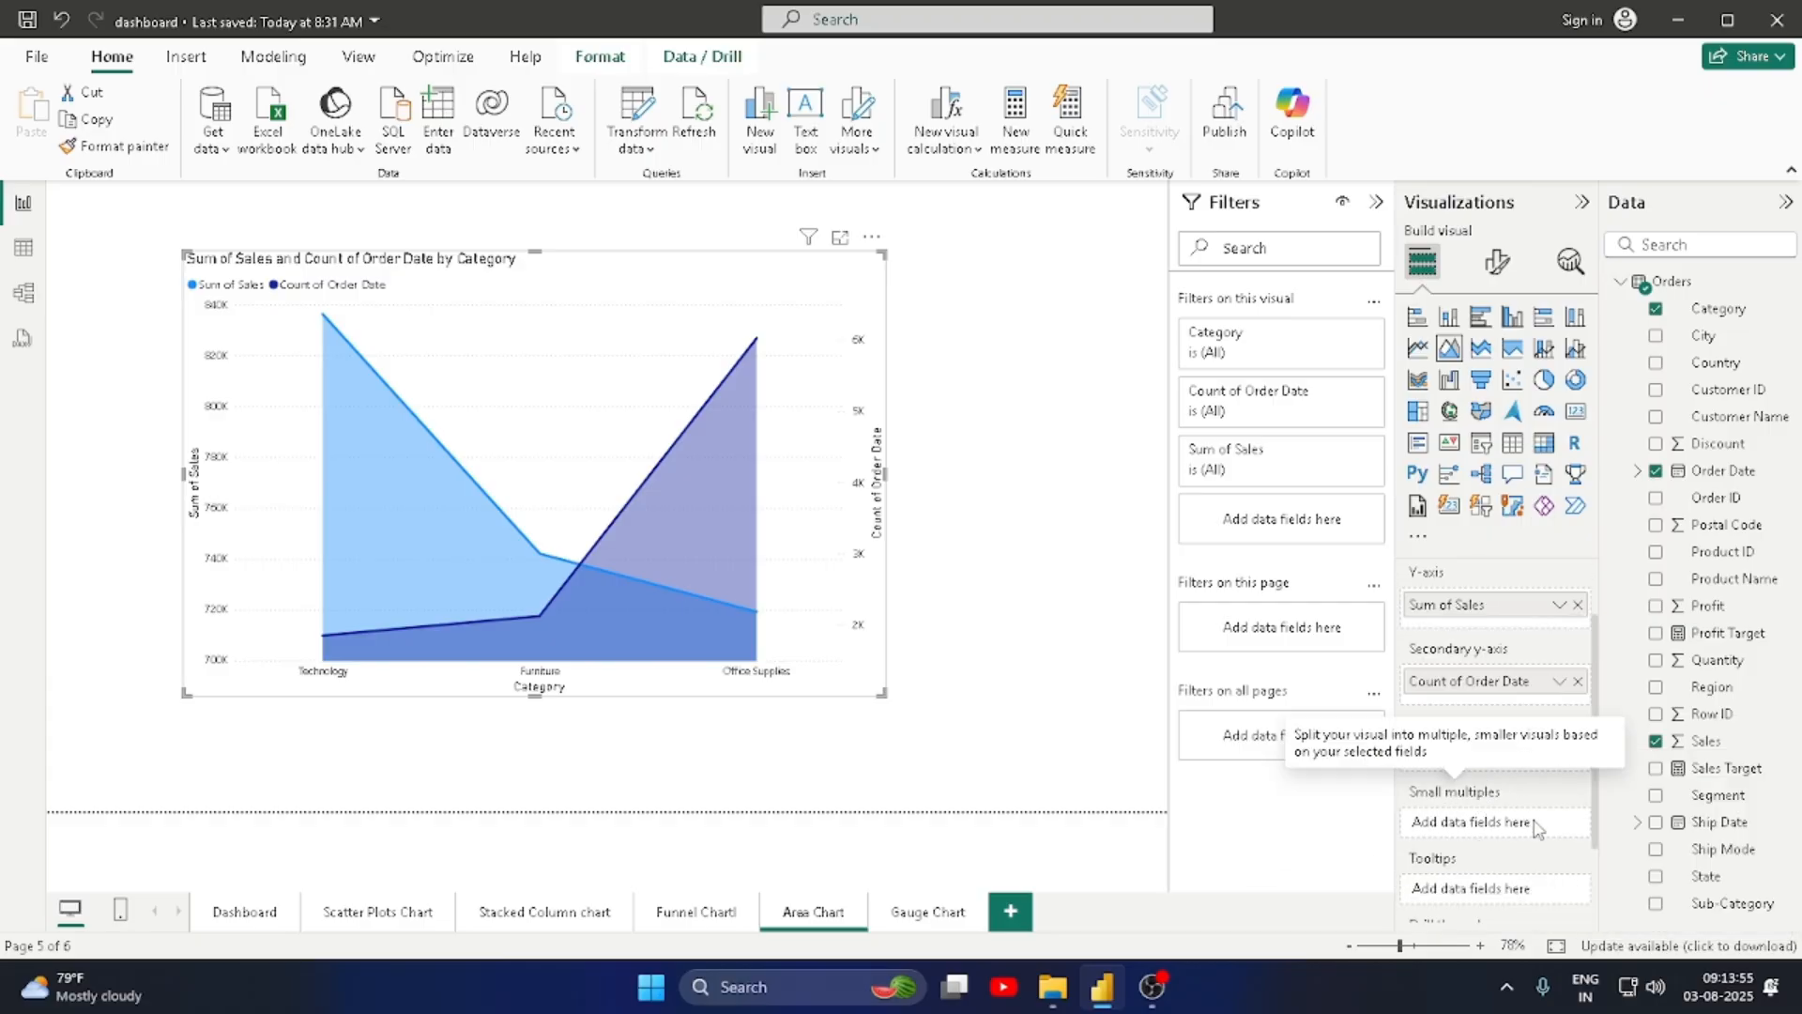
Step: Move Order Date from the secondary y-axis to the legend and switch it to Date Hierarchy
left_click_drag(1483, 694, 1492, 772)
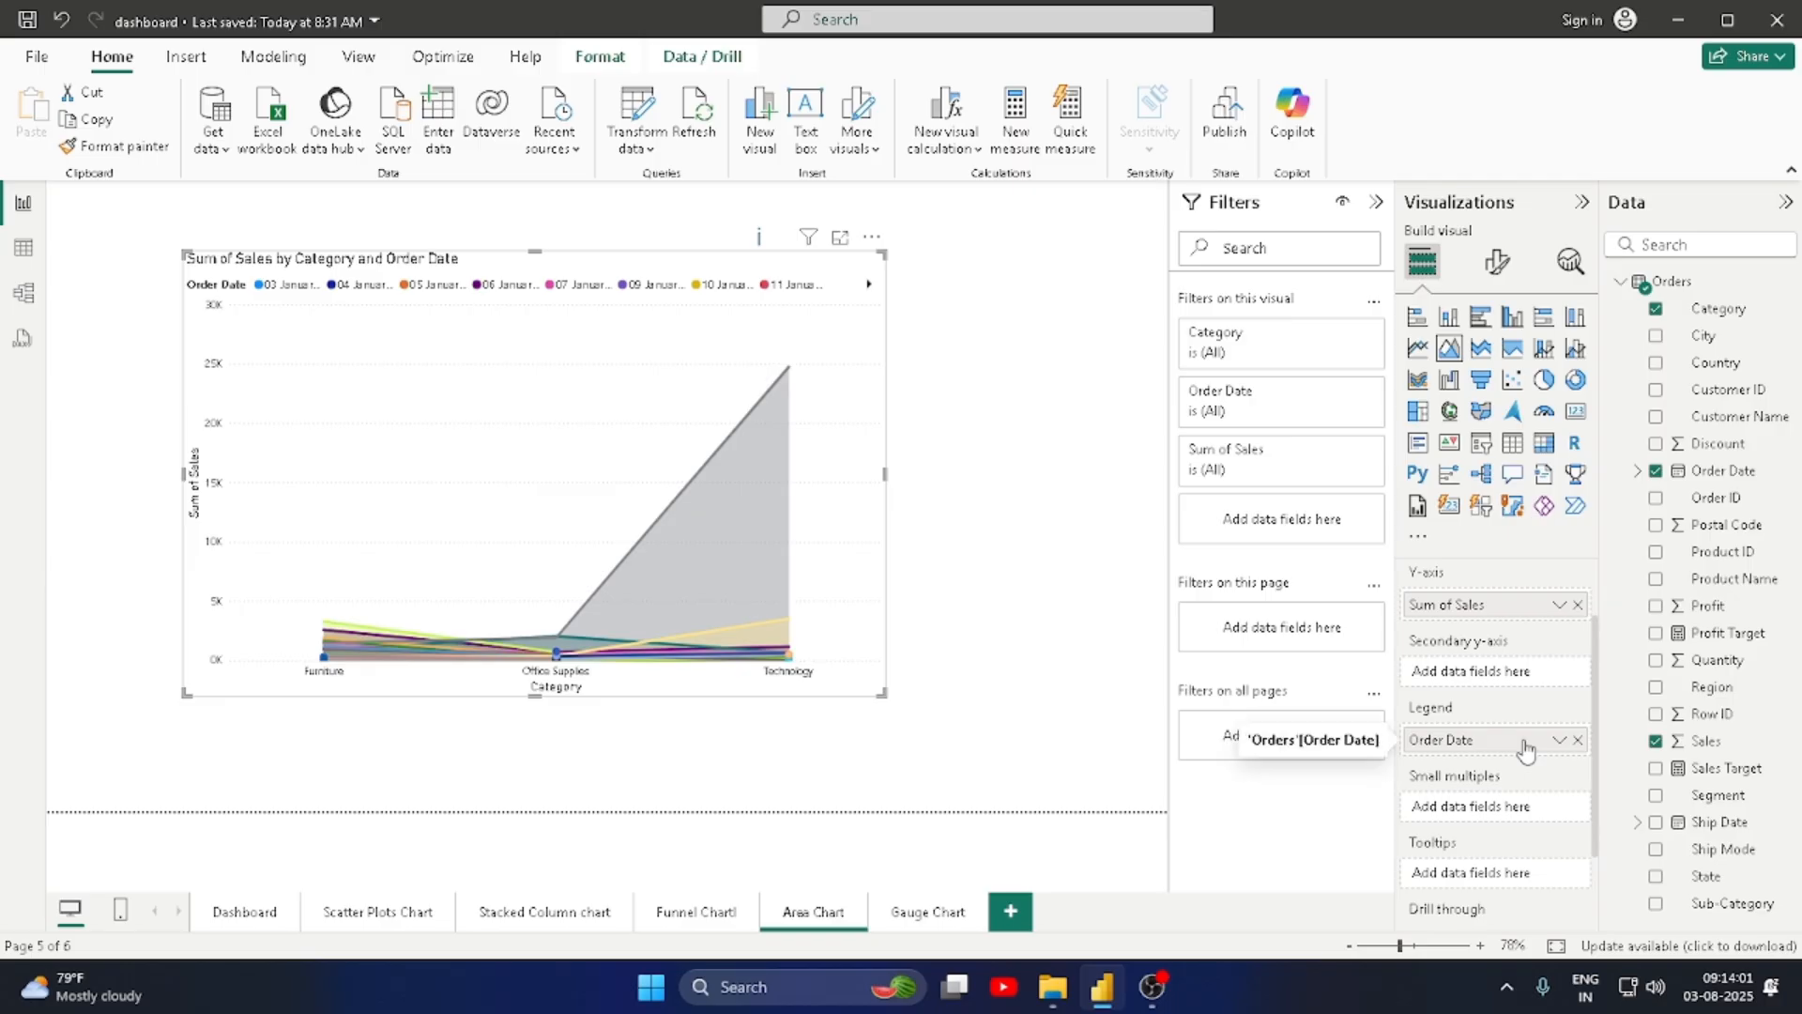
right_click(1525, 751)
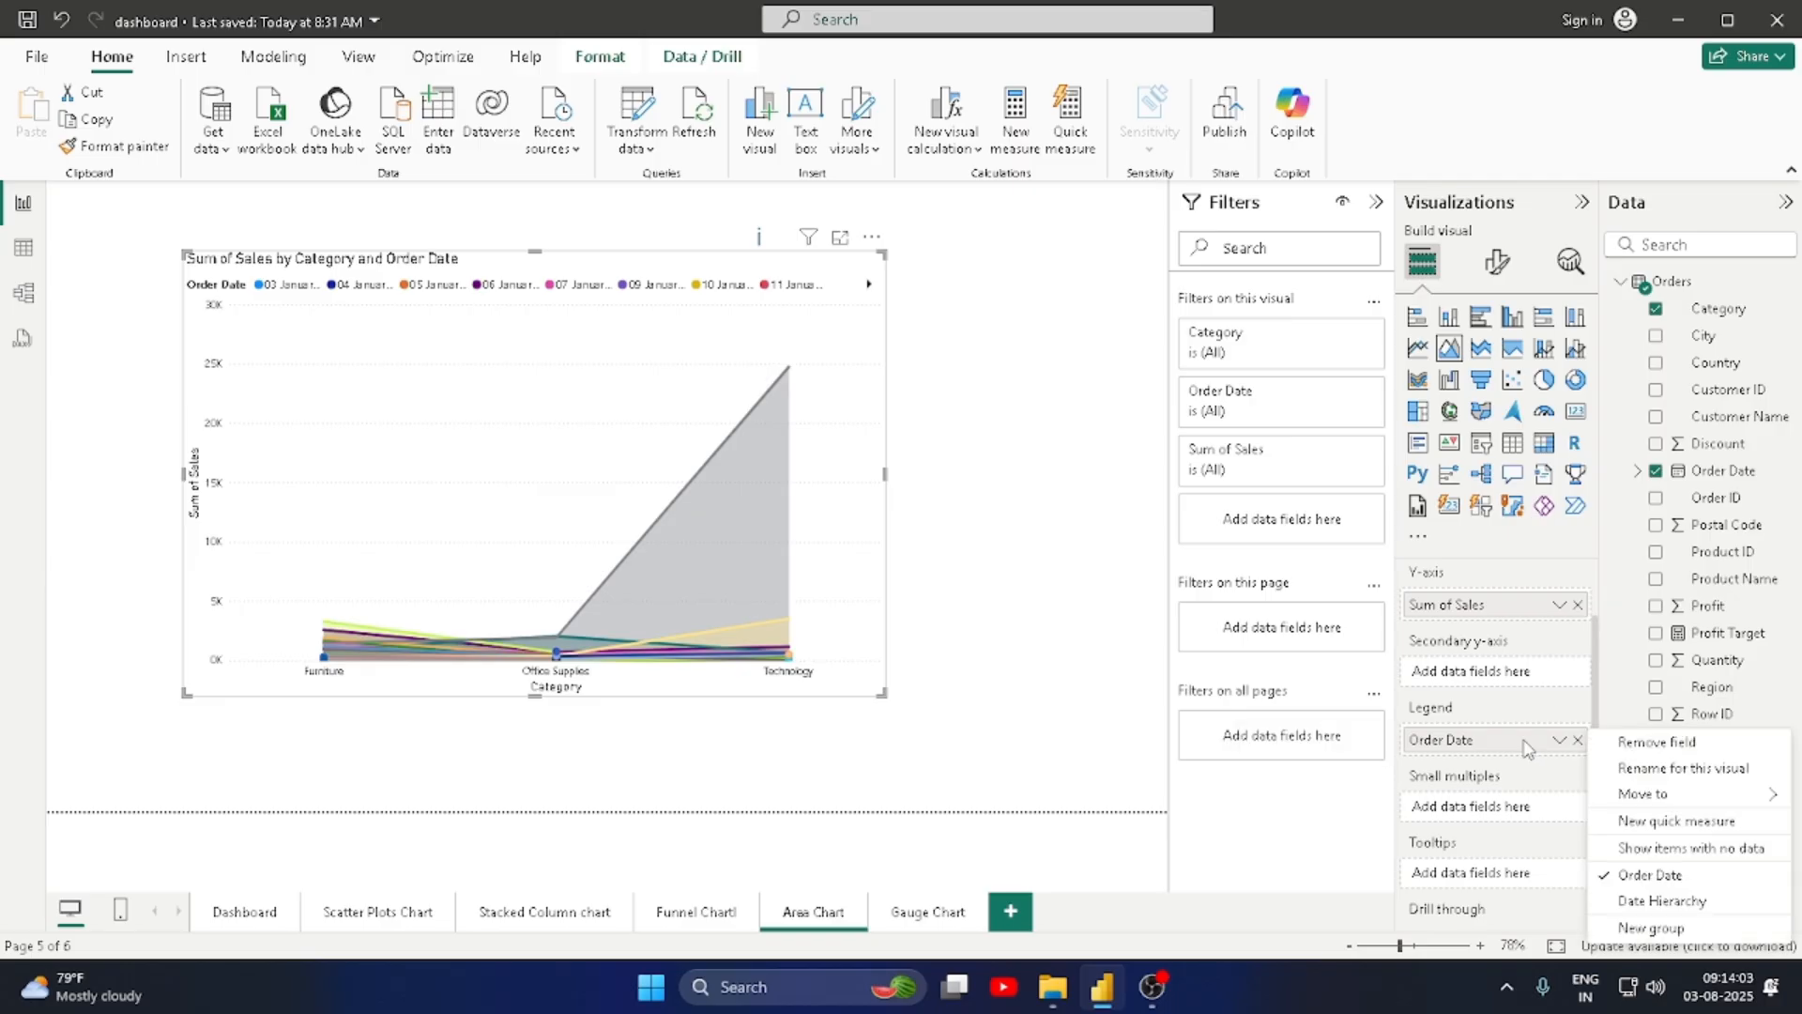
left_click(1629, 901)
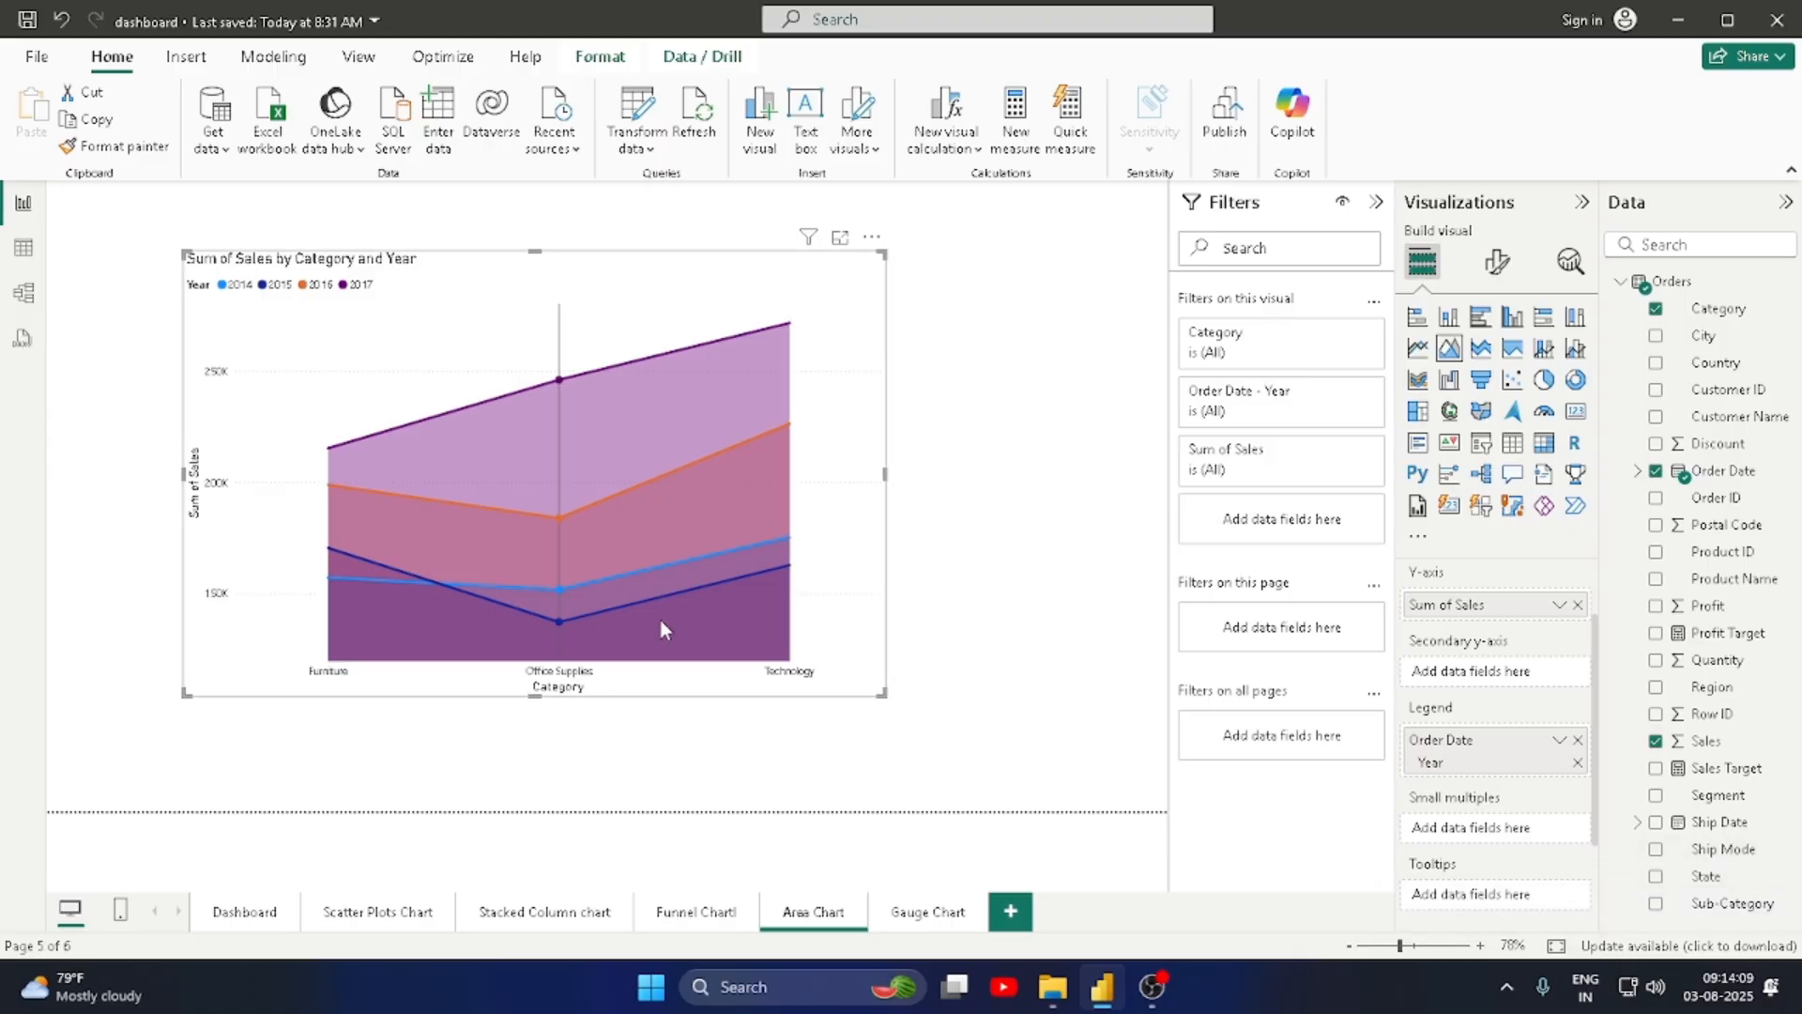
Step: Enlarge the area chart, mainly in width, and inspect its yearly sales values by category
scroll(1518, 681, "up", 1)
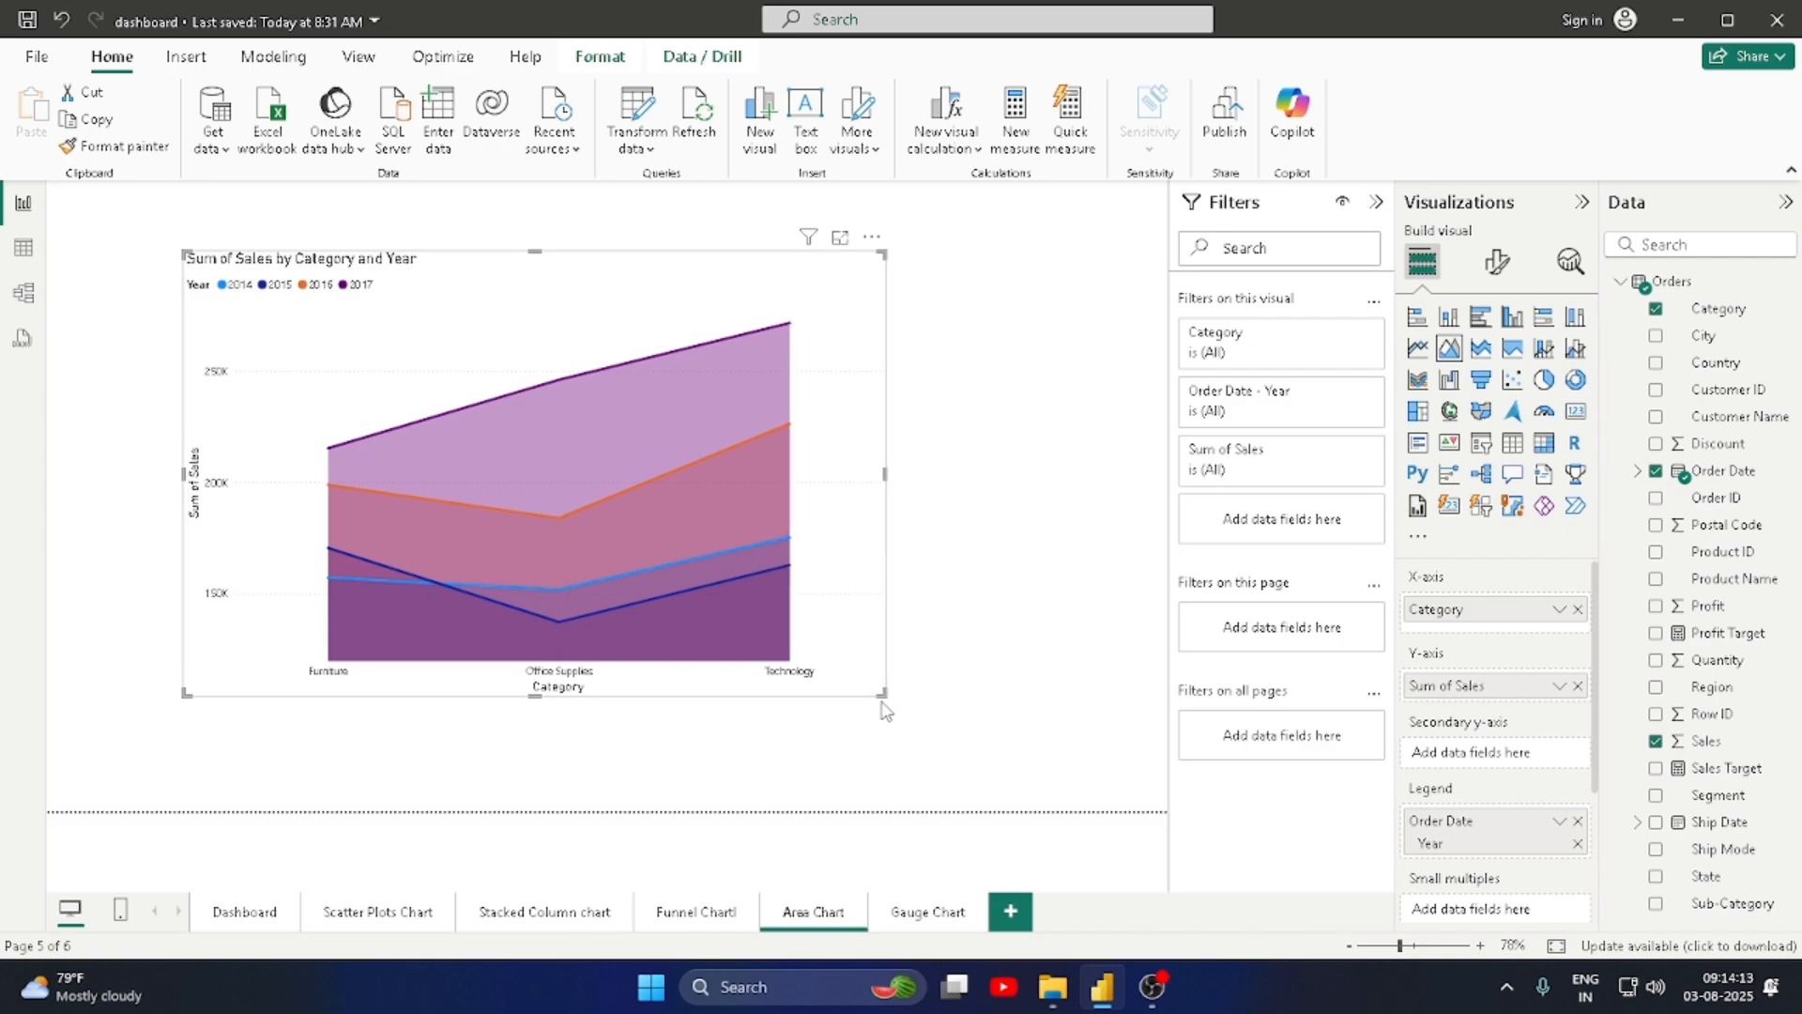
left_click_drag(882, 698, 1099, 738)
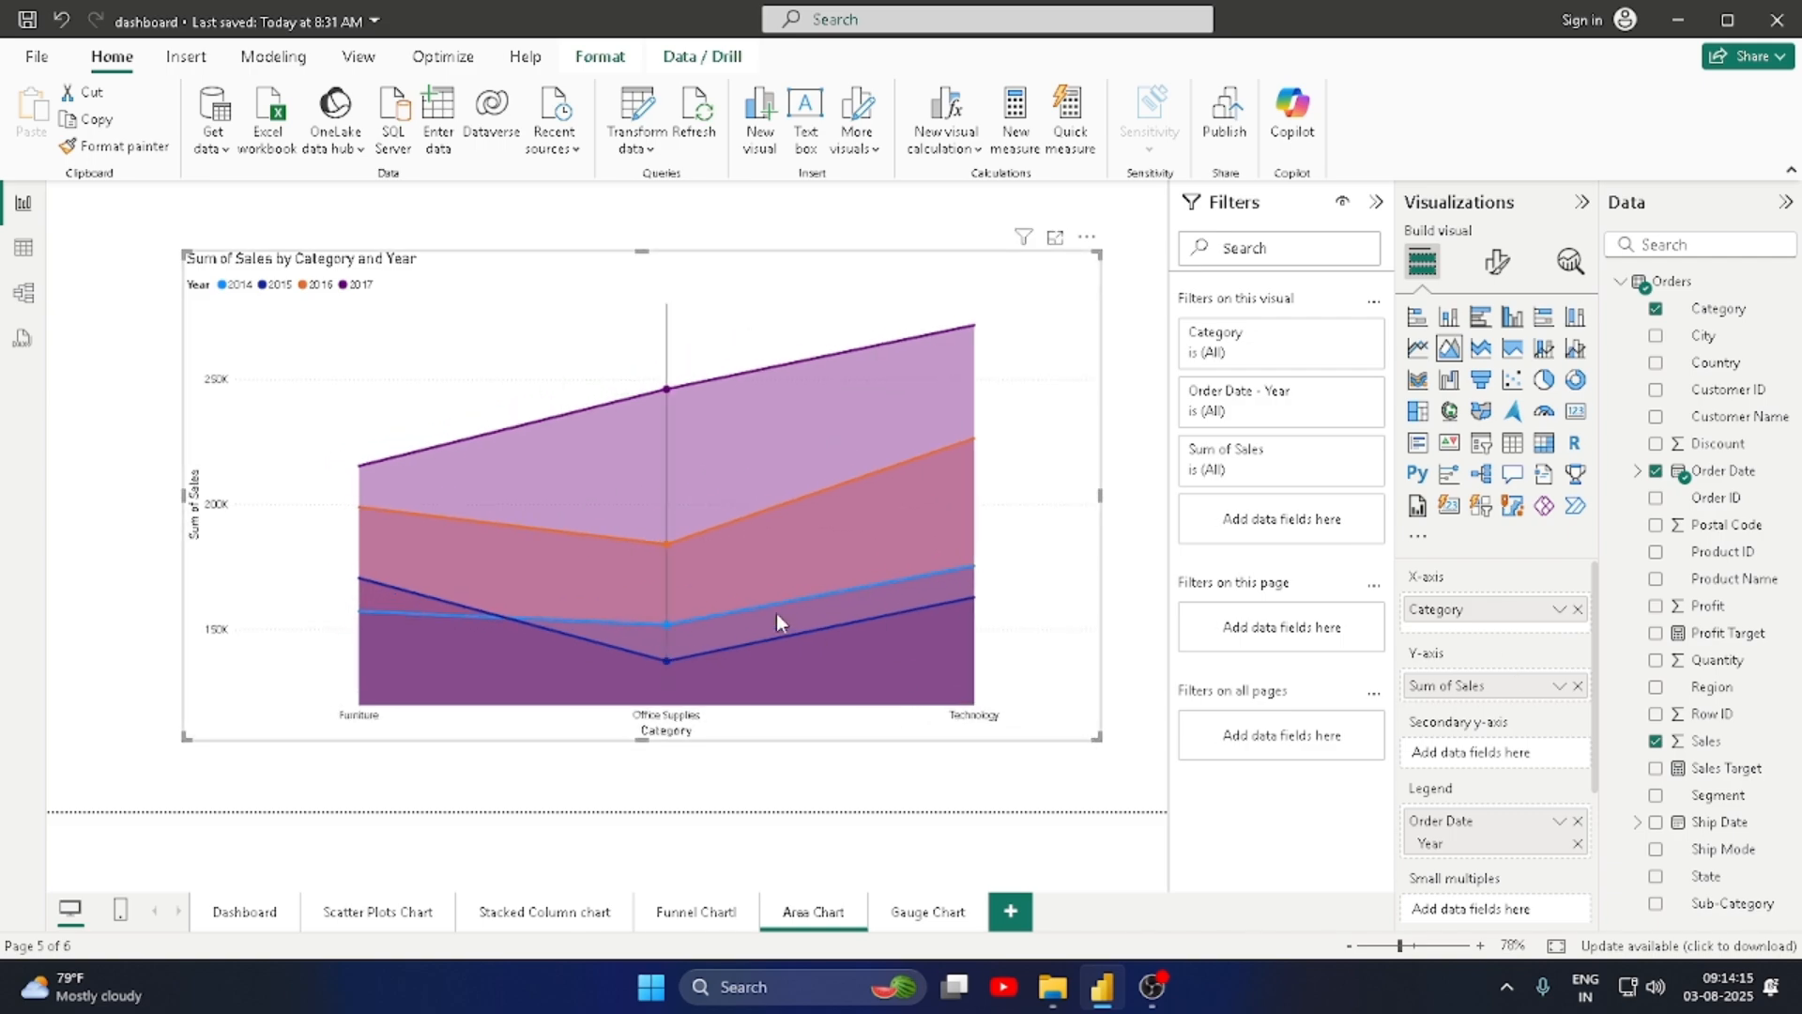
mouse_move(667, 663)
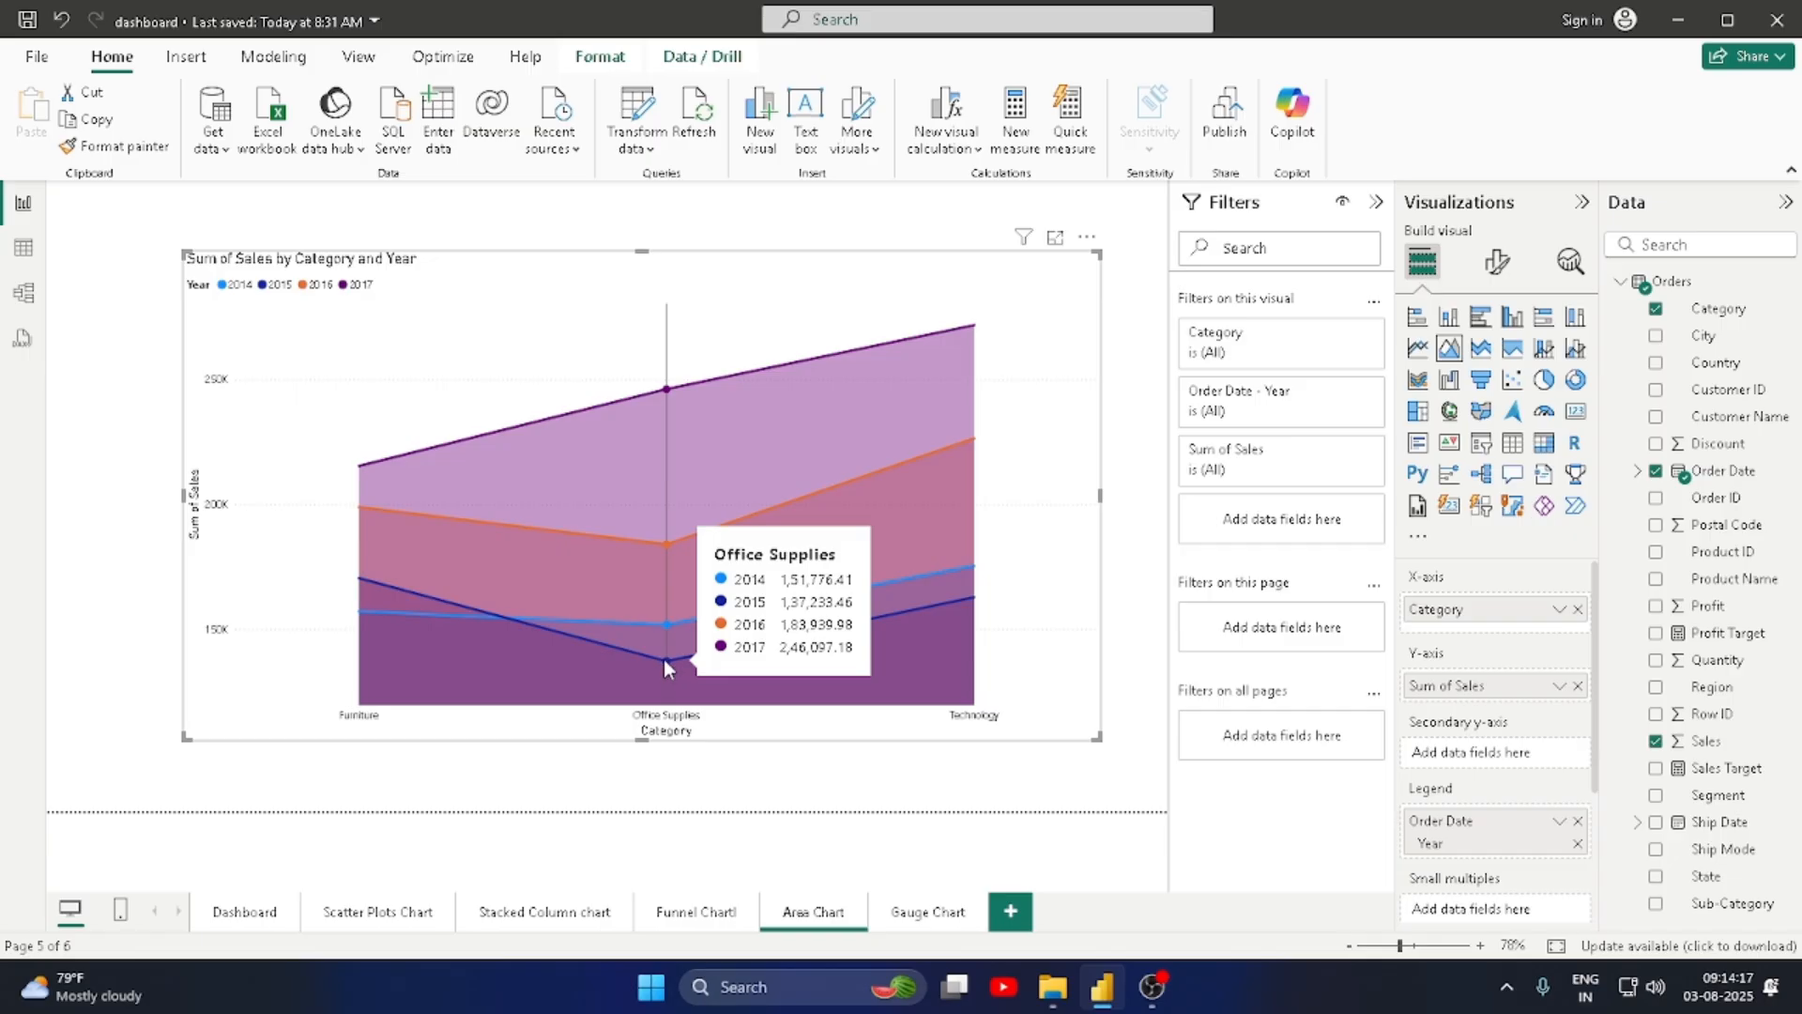
mouse_move(398, 612)
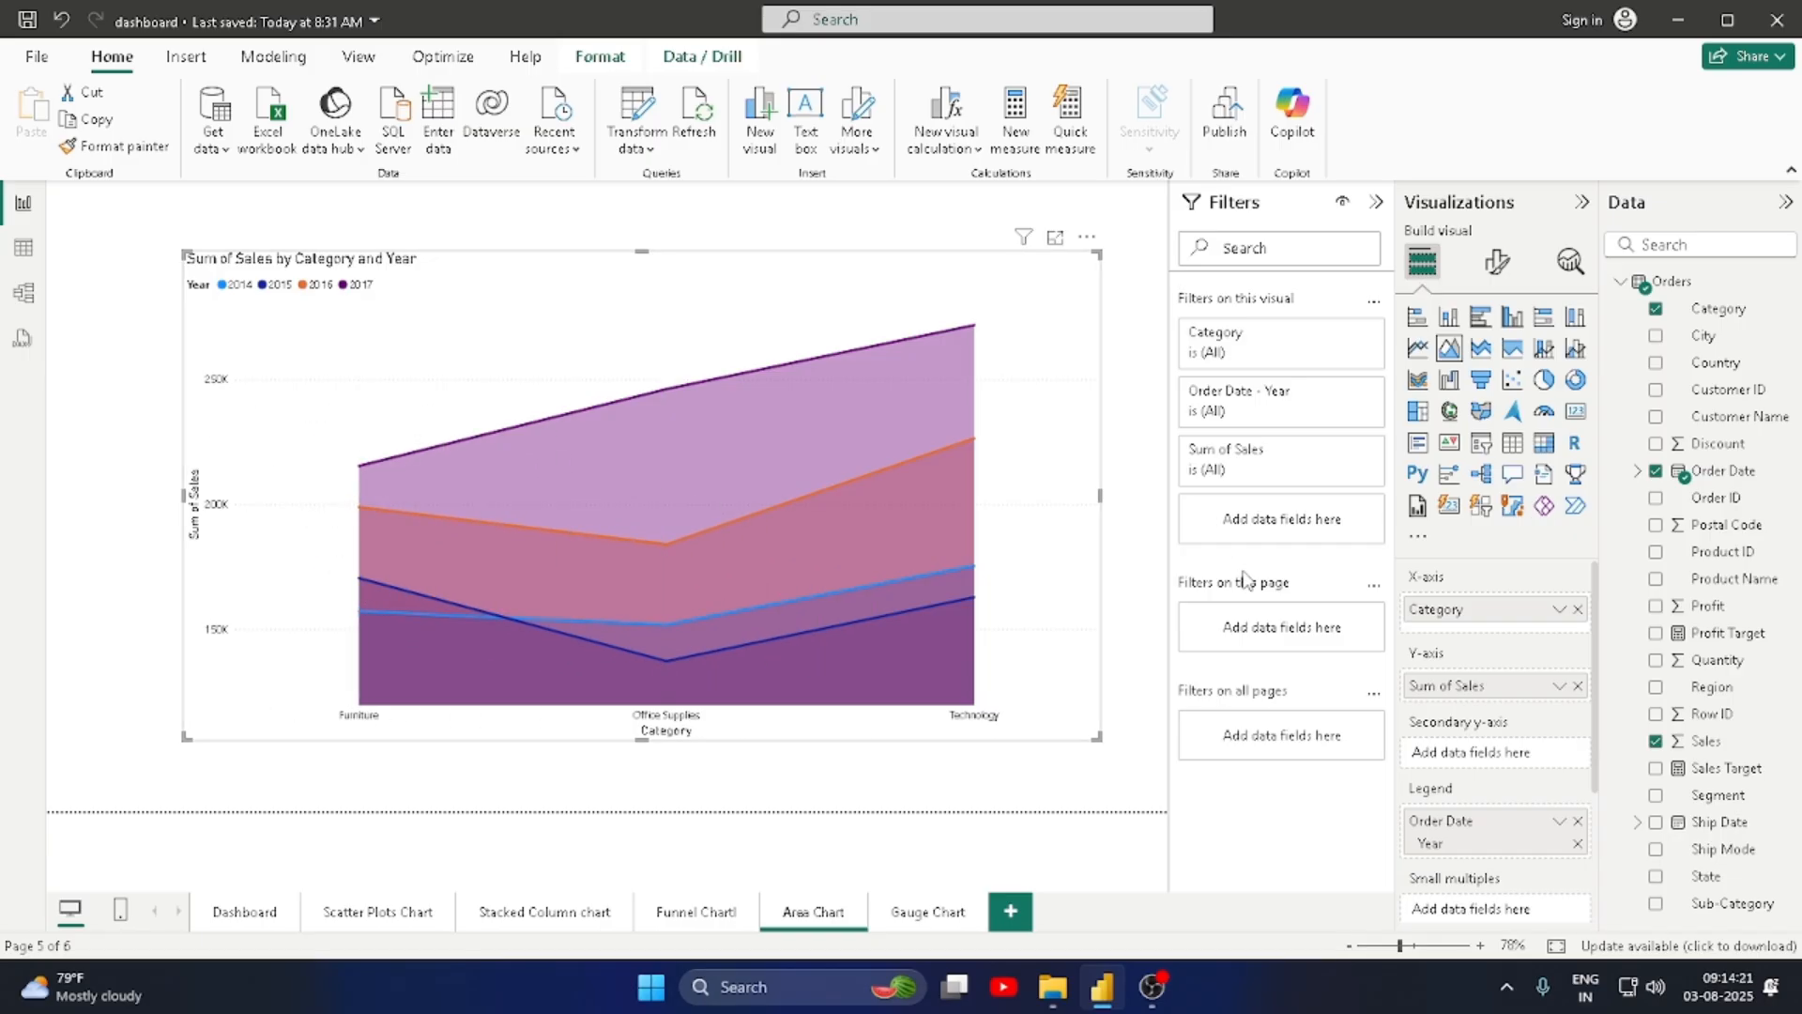
scroll(1598, 673, "down", 2)
scroll(1598, 673, "up", 2)
Step: Examine the area chart's general formatting options, including Effects and Data format
left_click(1497, 263)
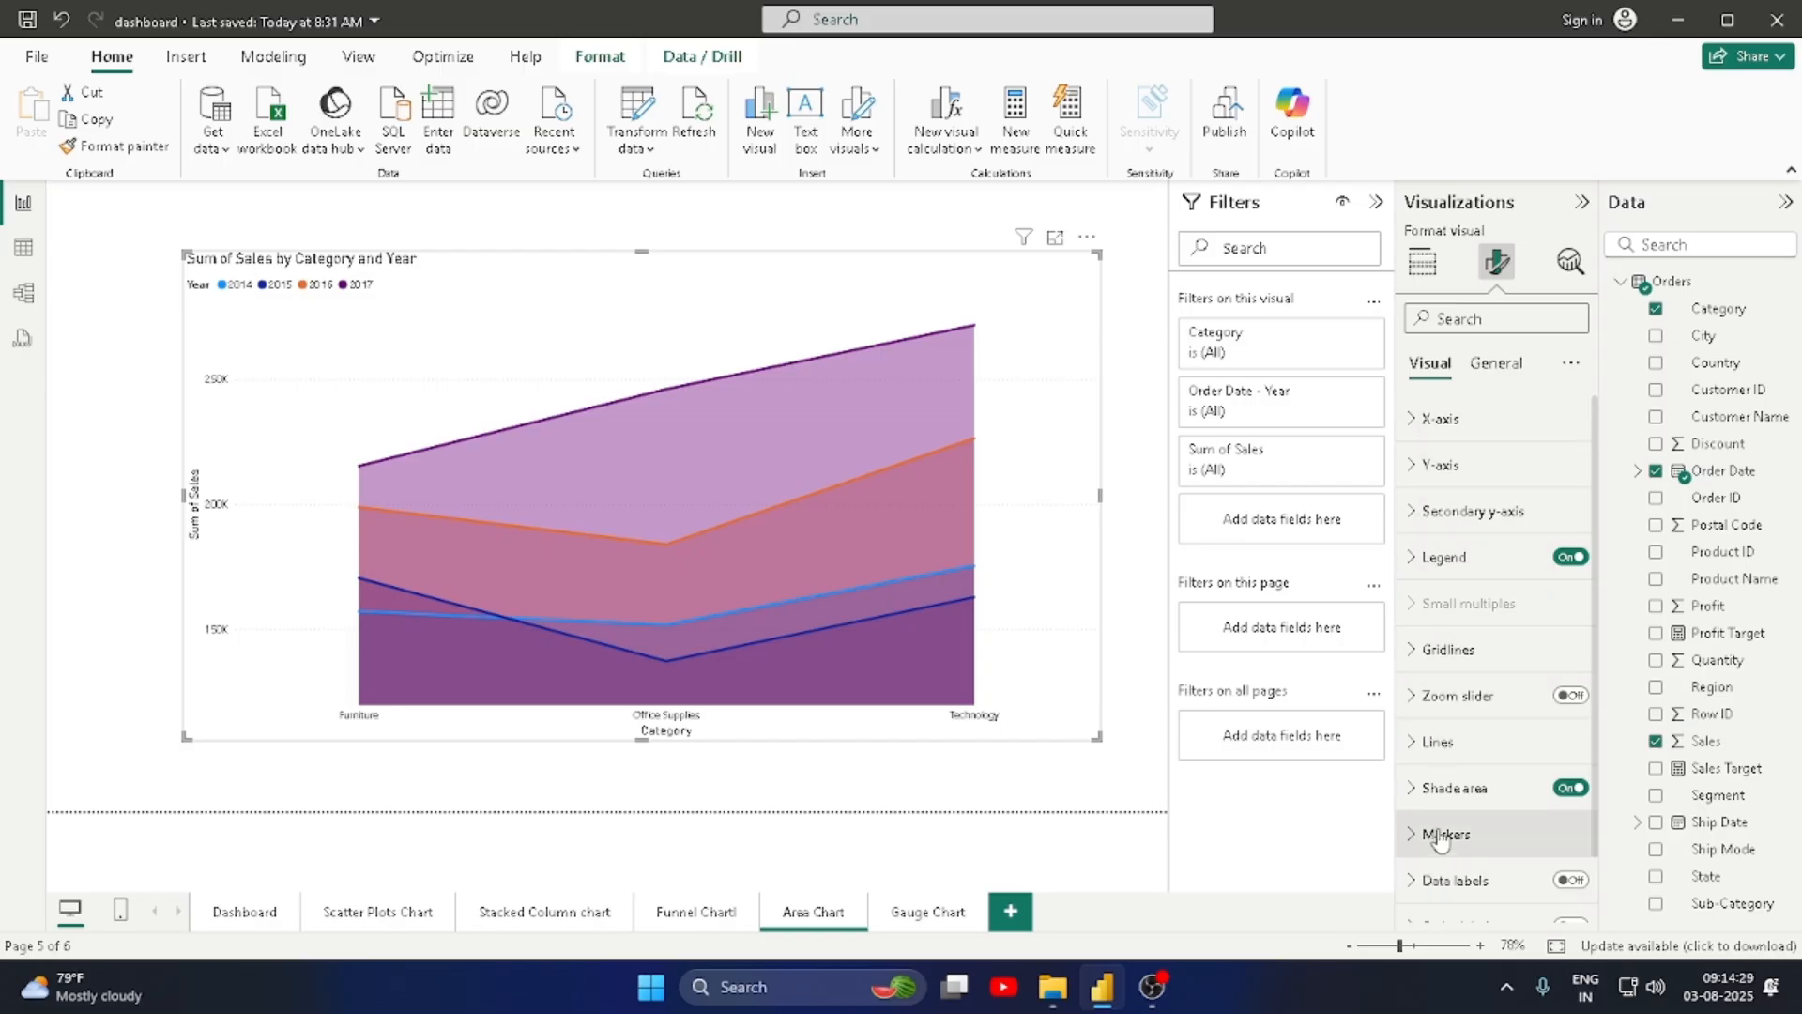
left_click(1494, 363)
left_click(1419, 512)
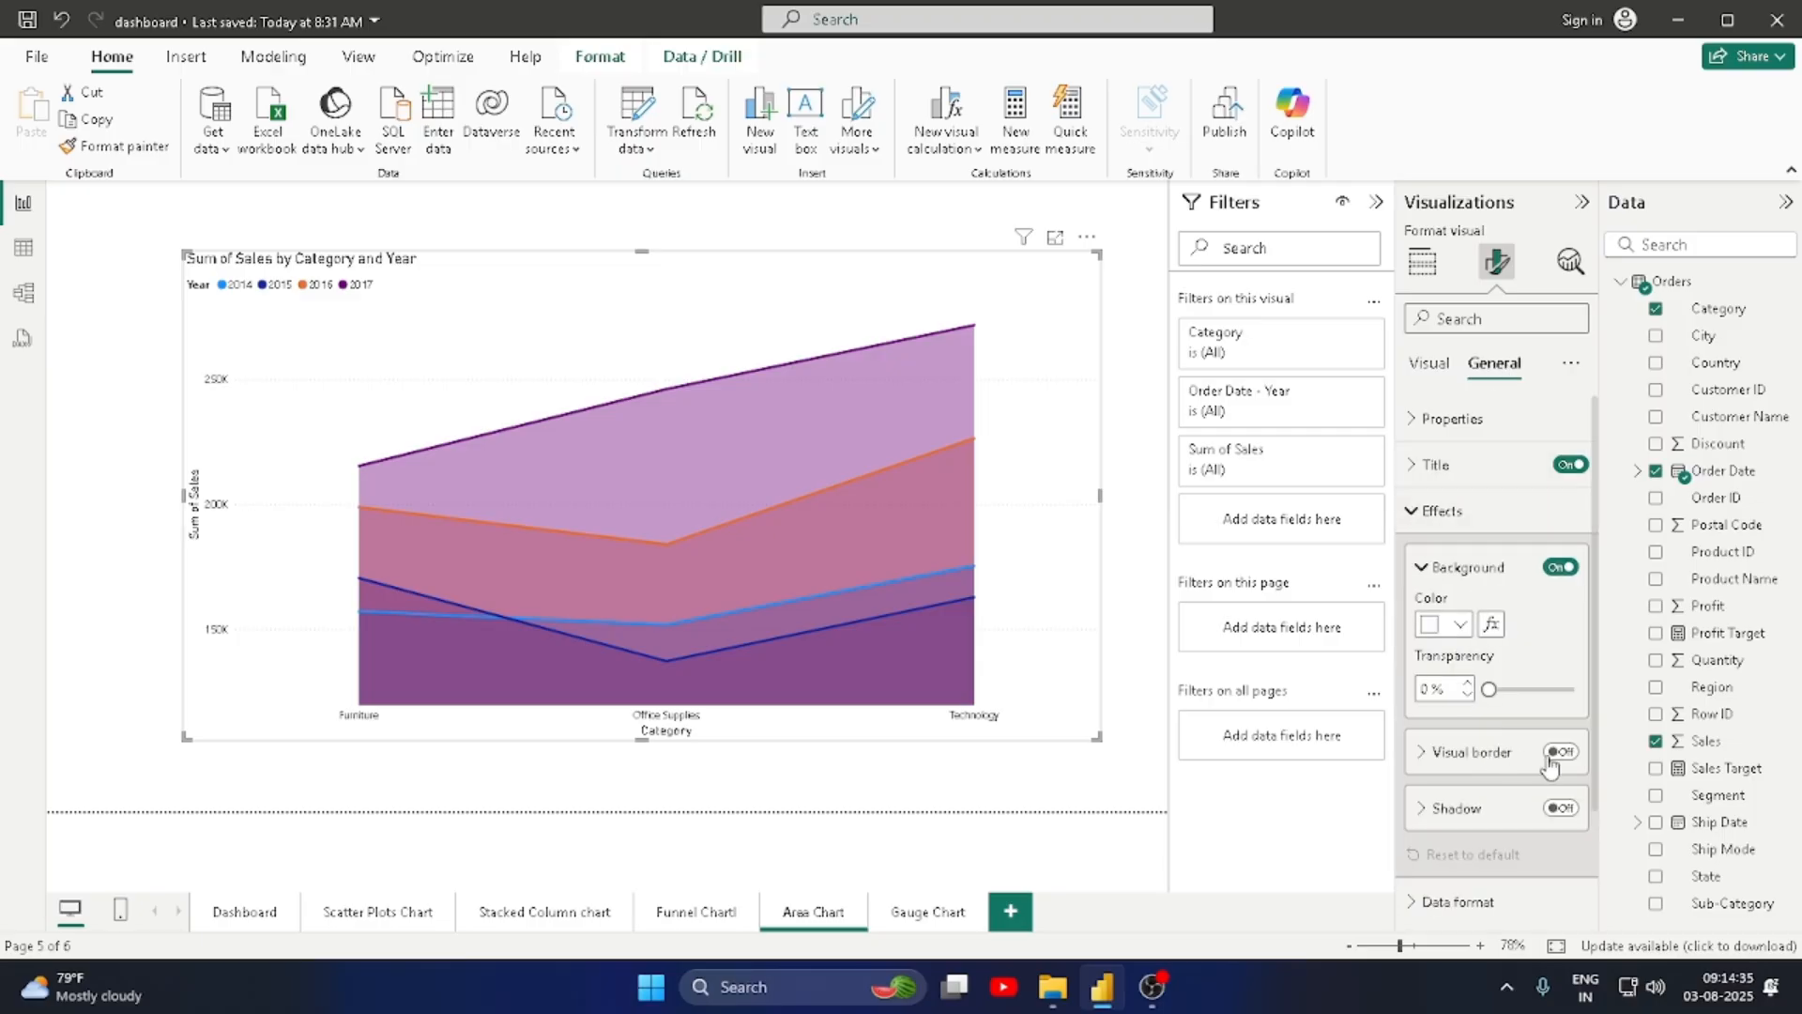
scroll(1518, 815, "down", 2)
scroll(1507, 715, "up", 2)
left_click(1411, 510)
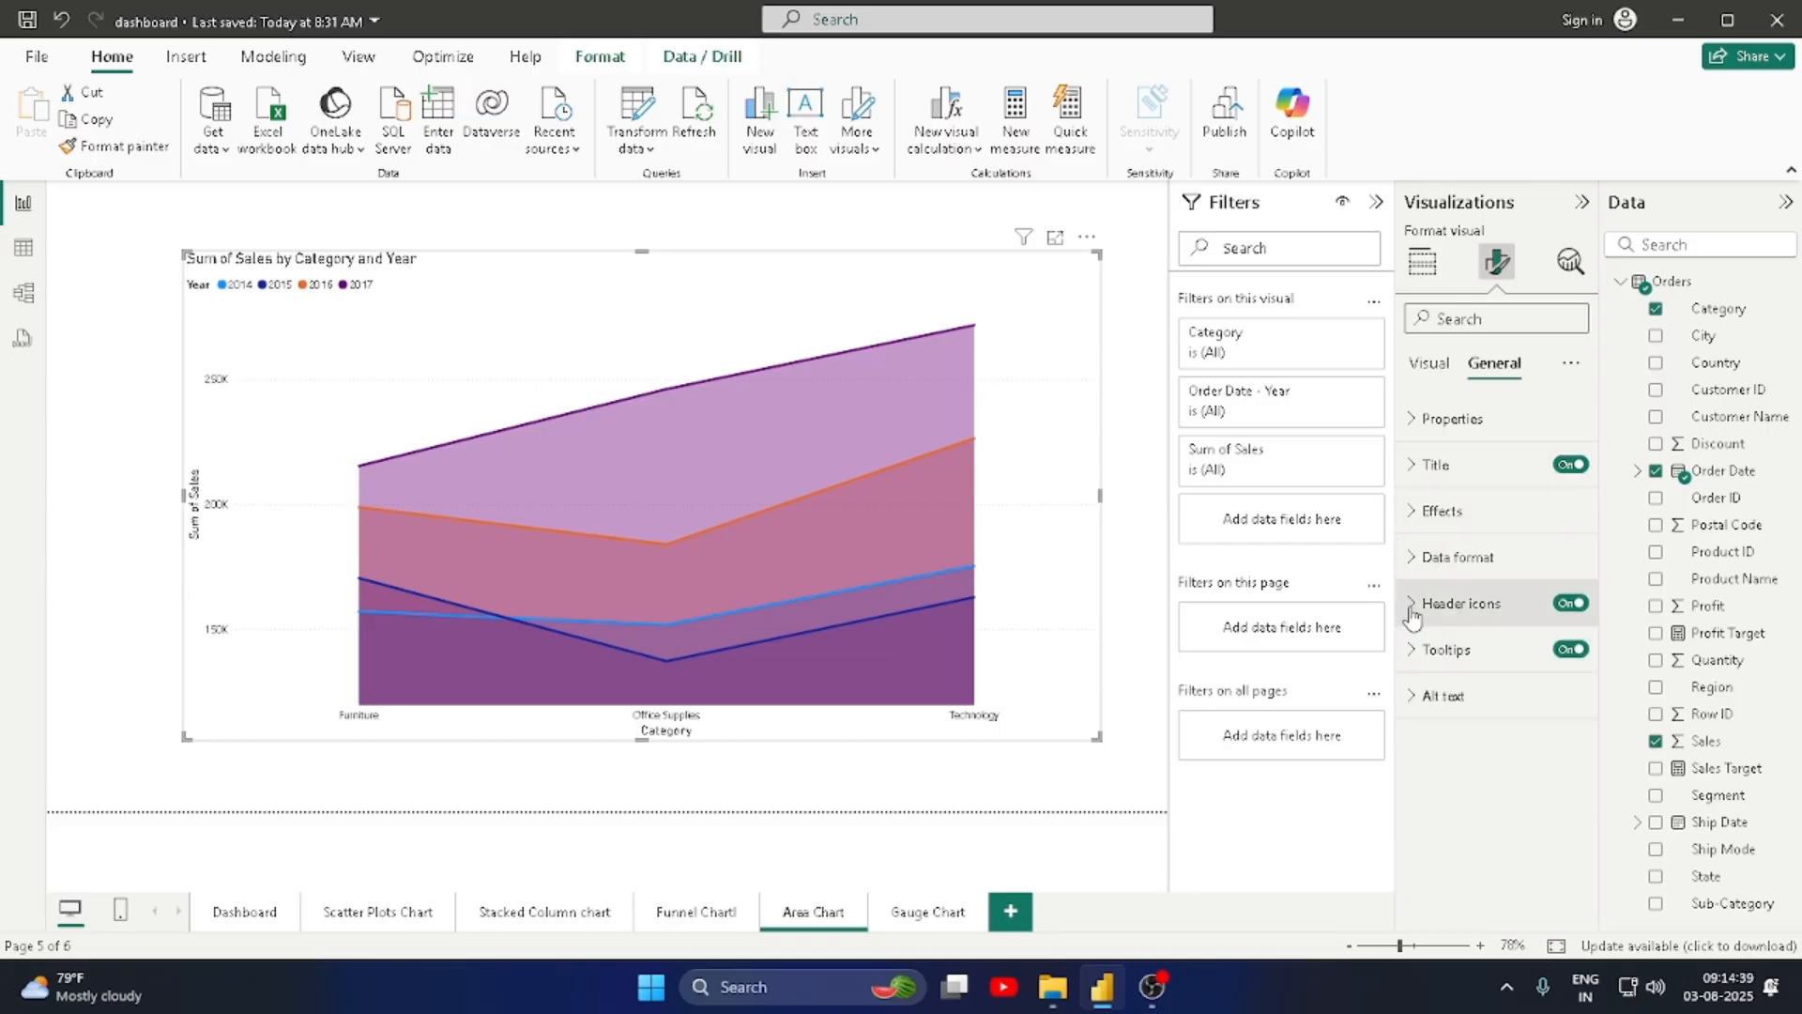
left_click(1417, 563)
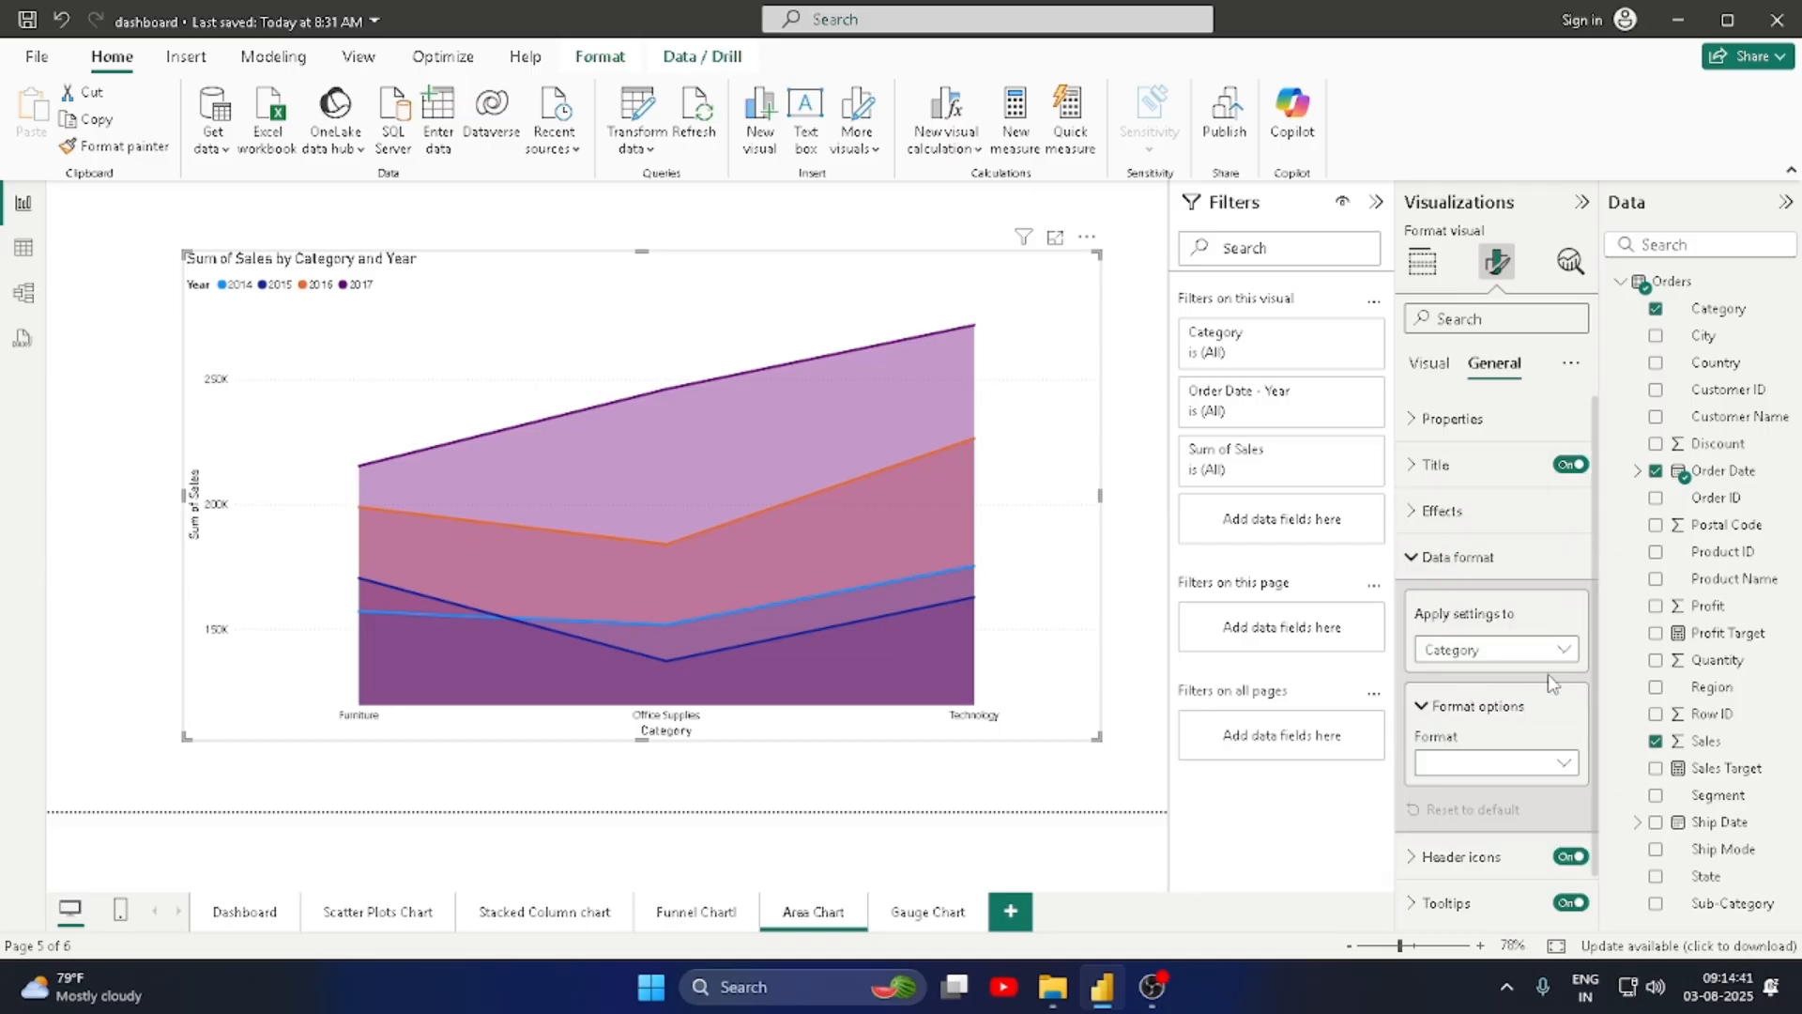
left_click(1561, 651)
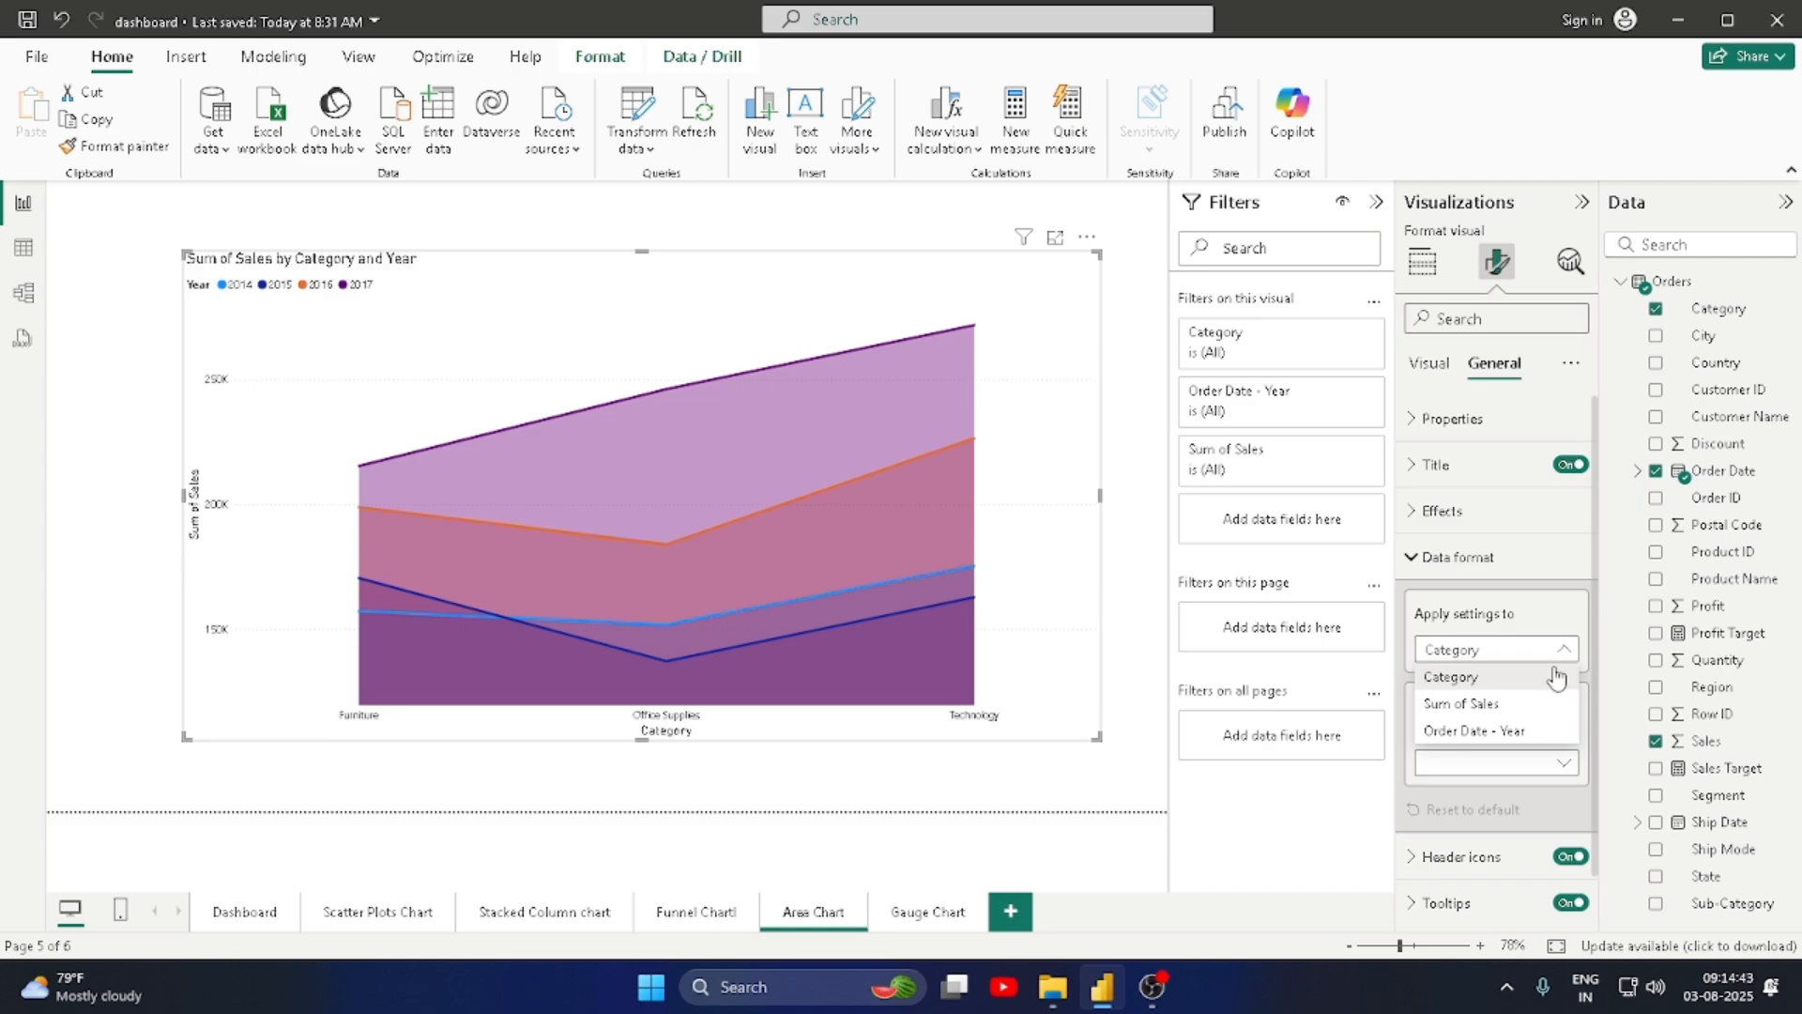
left_click(1531, 621)
scroll(1455, 826, "down", 1)
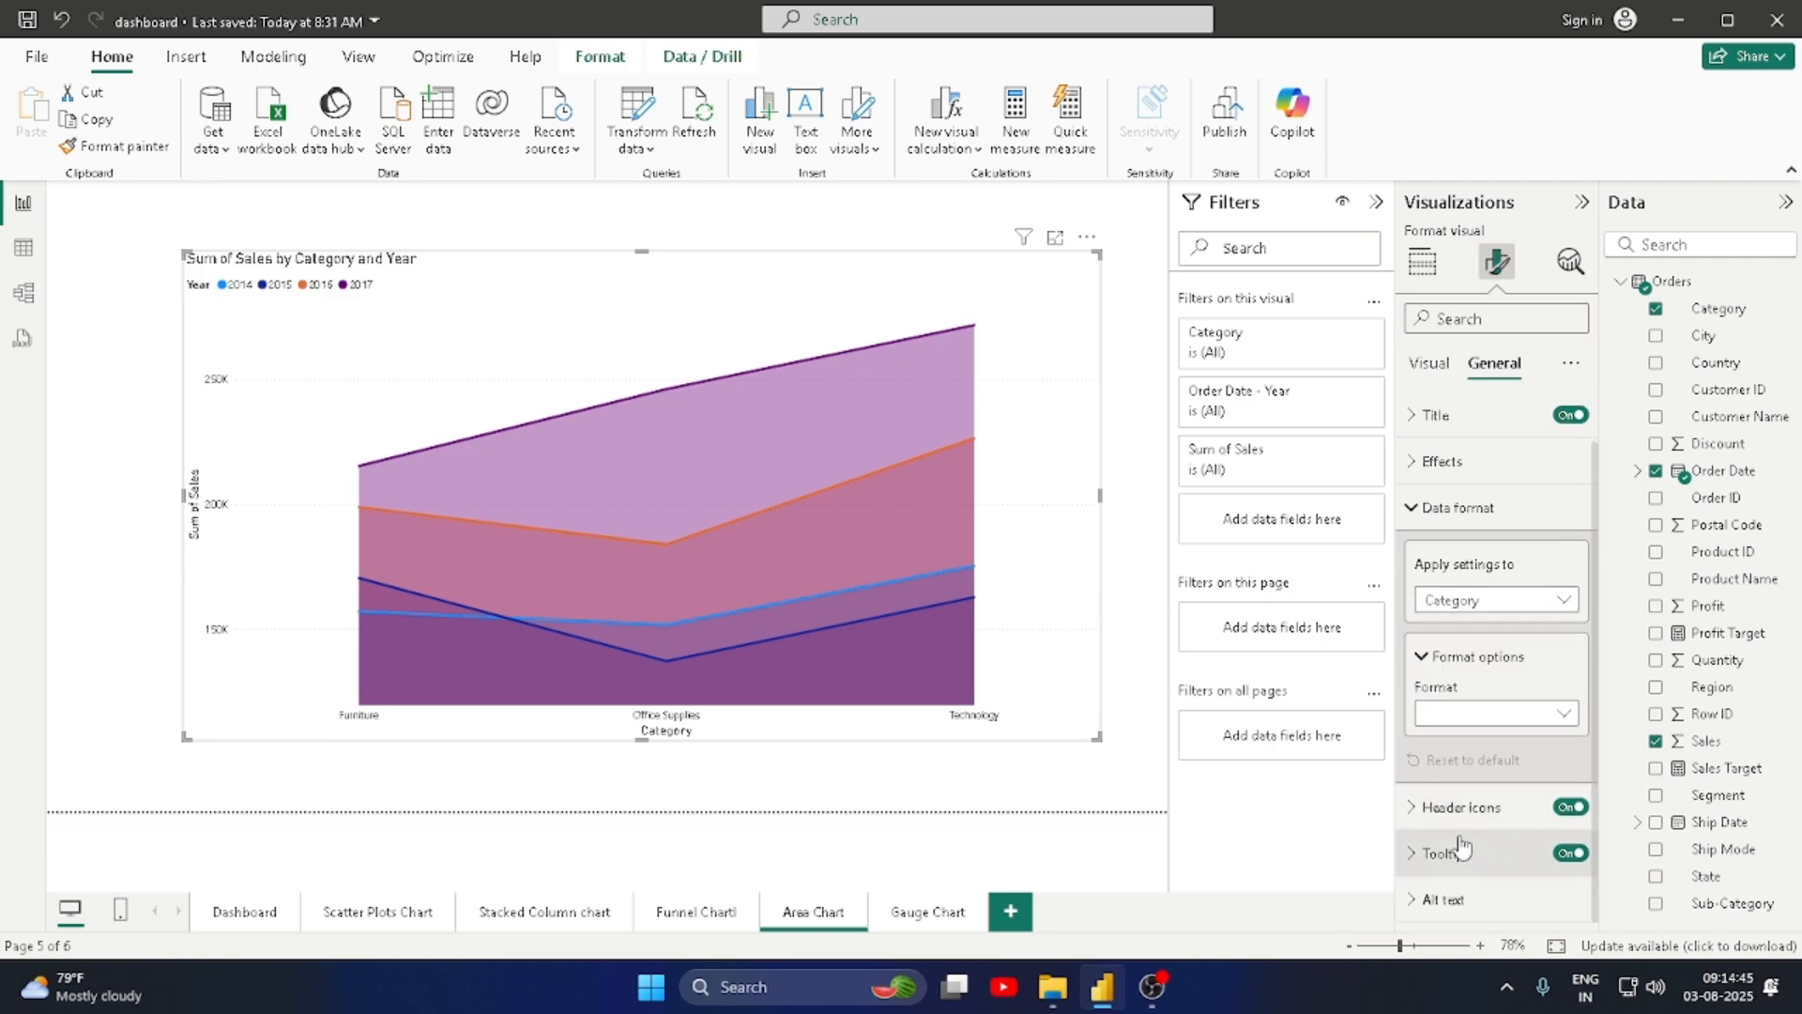
scroll(1462, 848, "up", 1)
Step: Show markers for all series of the area chart and set their shape to a triangle
left_click(1420, 366)
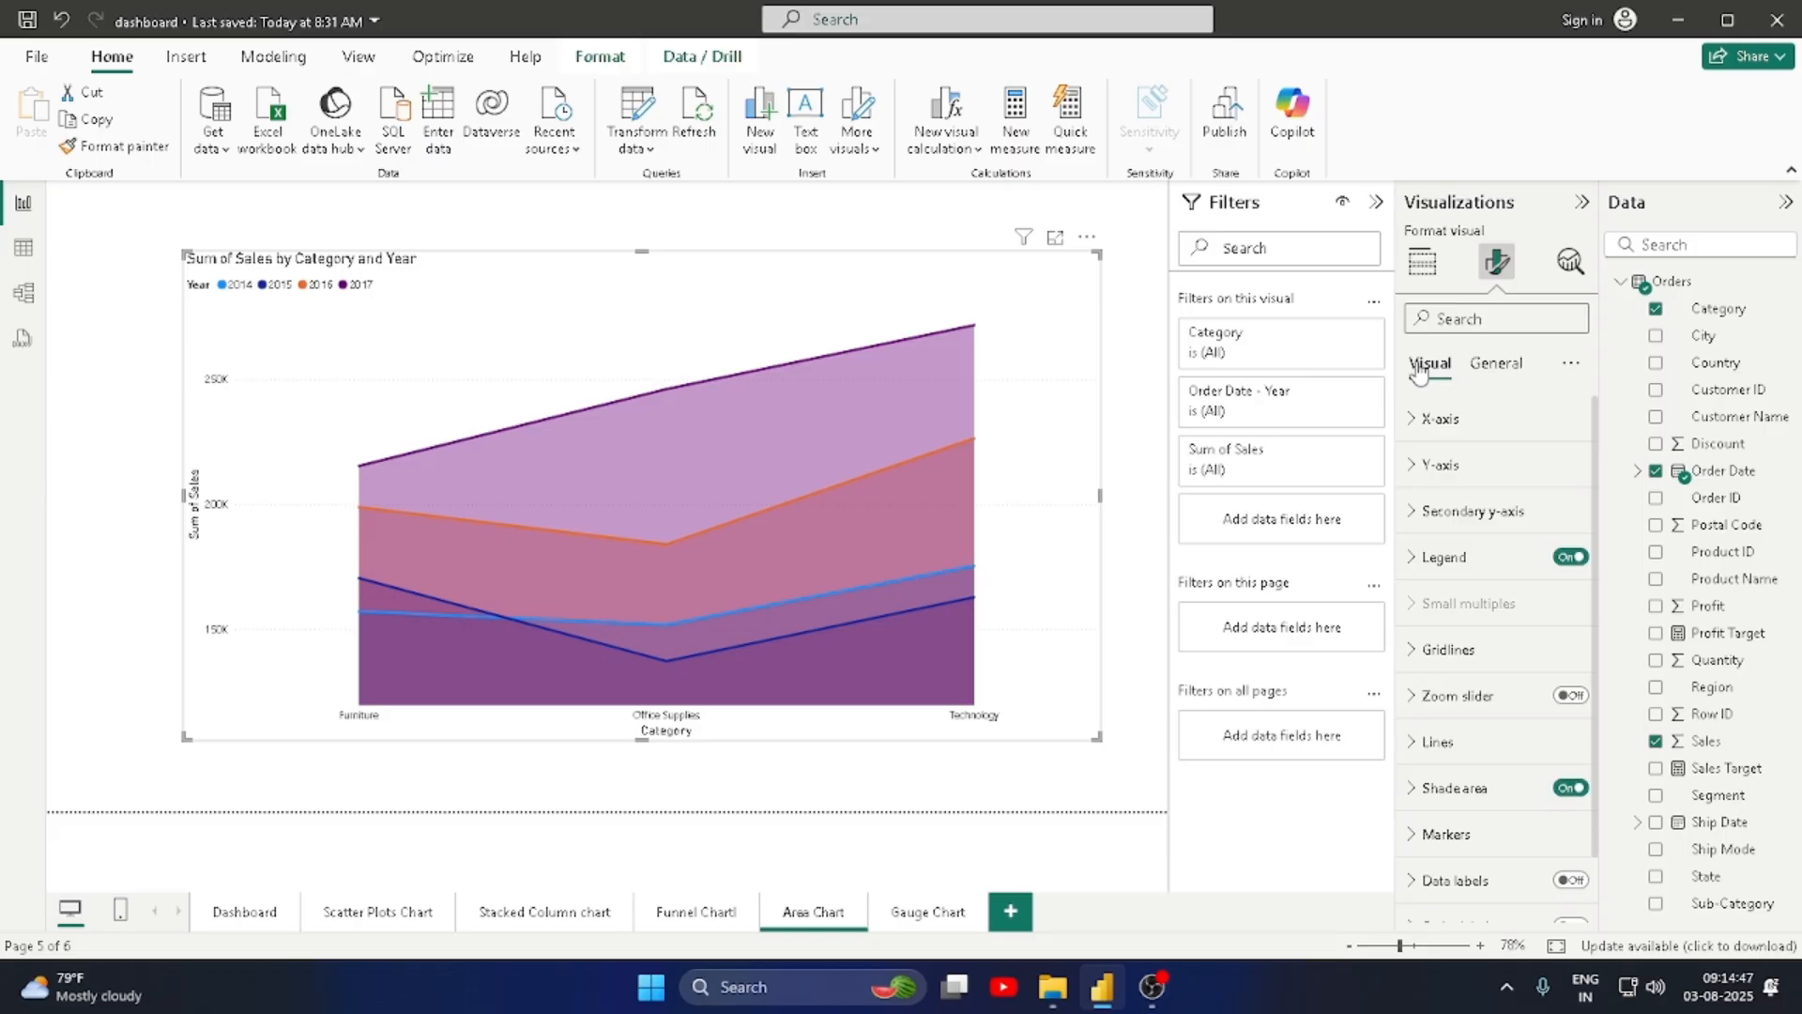
scroll(1440, 700, "down", 1)
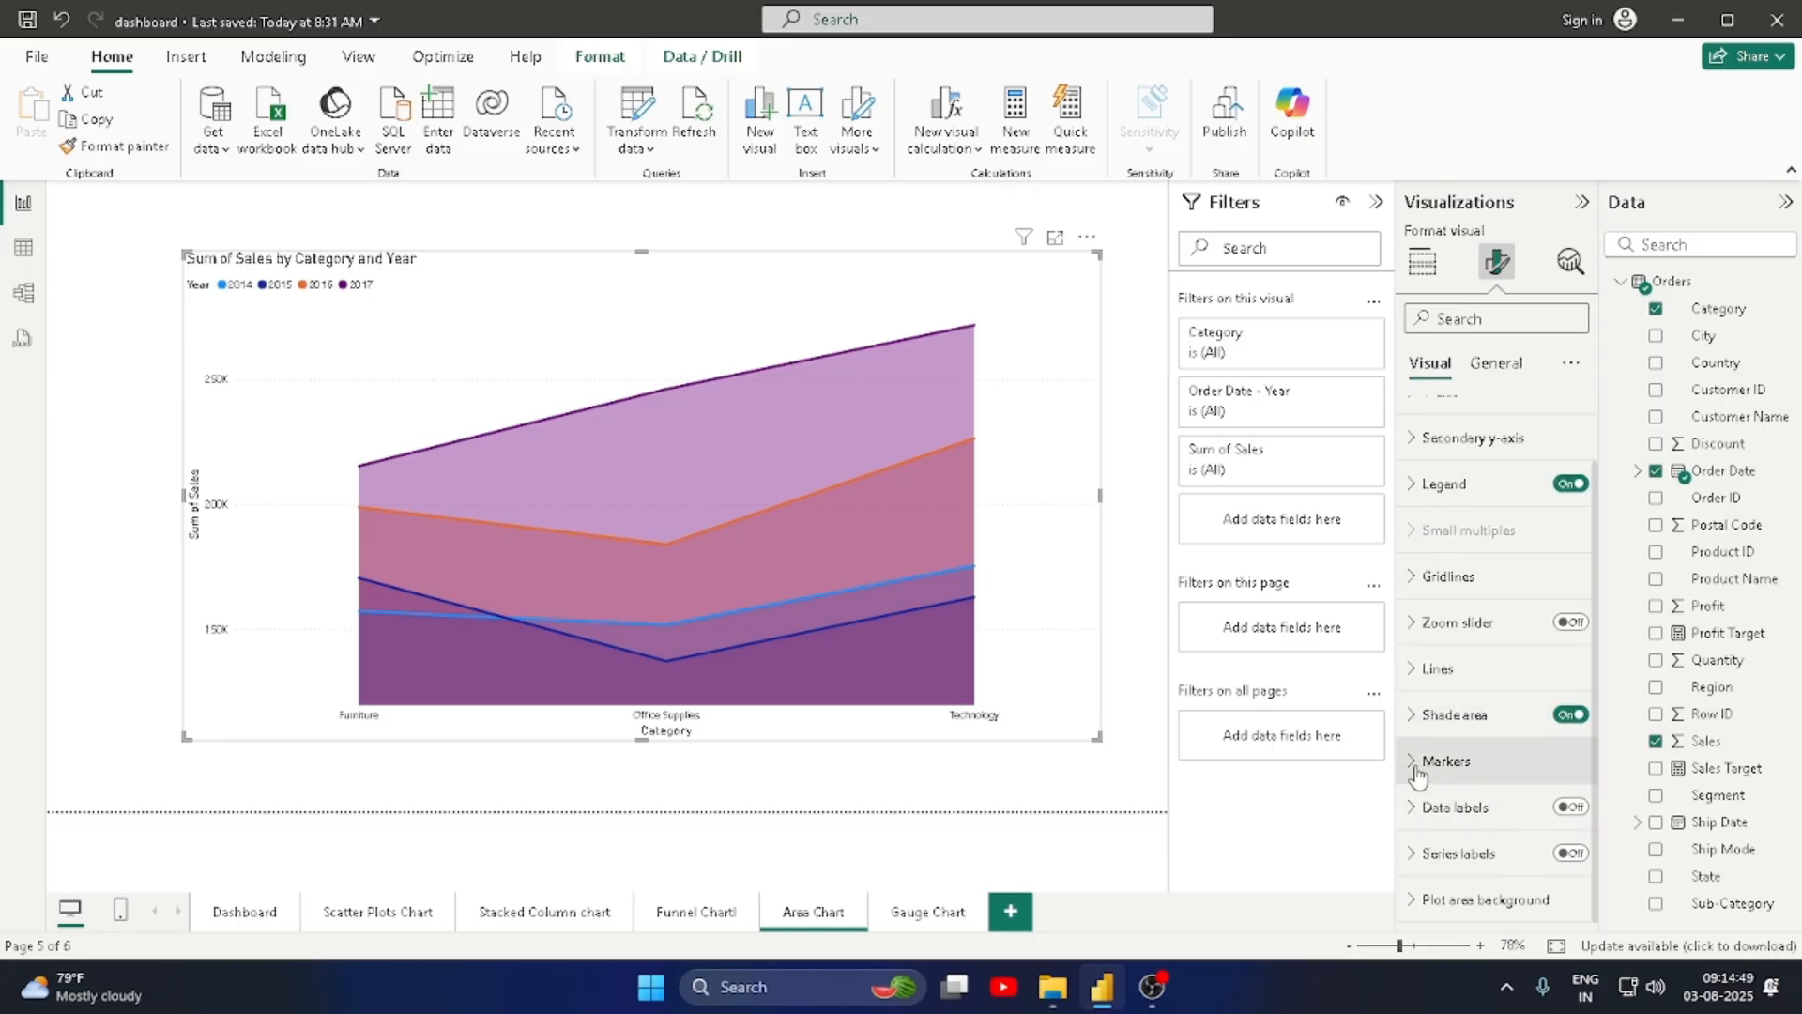
left_click(1417, 762)
scroll(1469, 784, "down", 3)
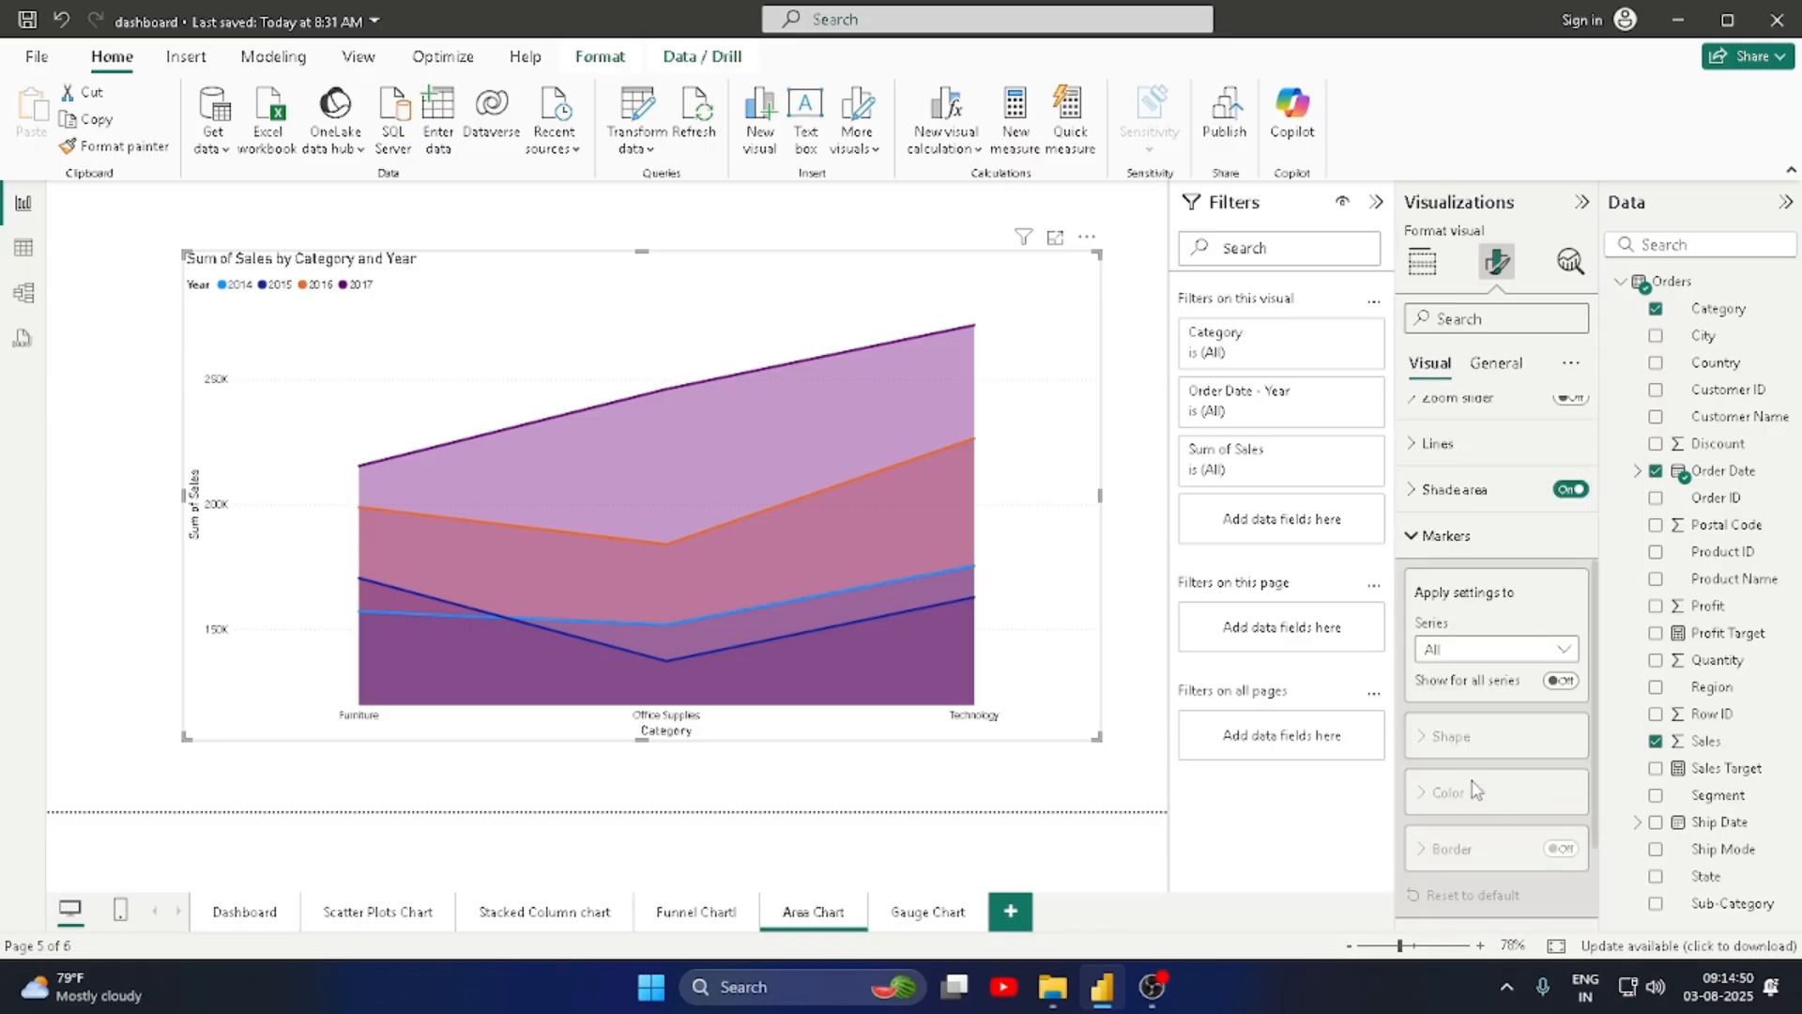
left_click(1564, 681)
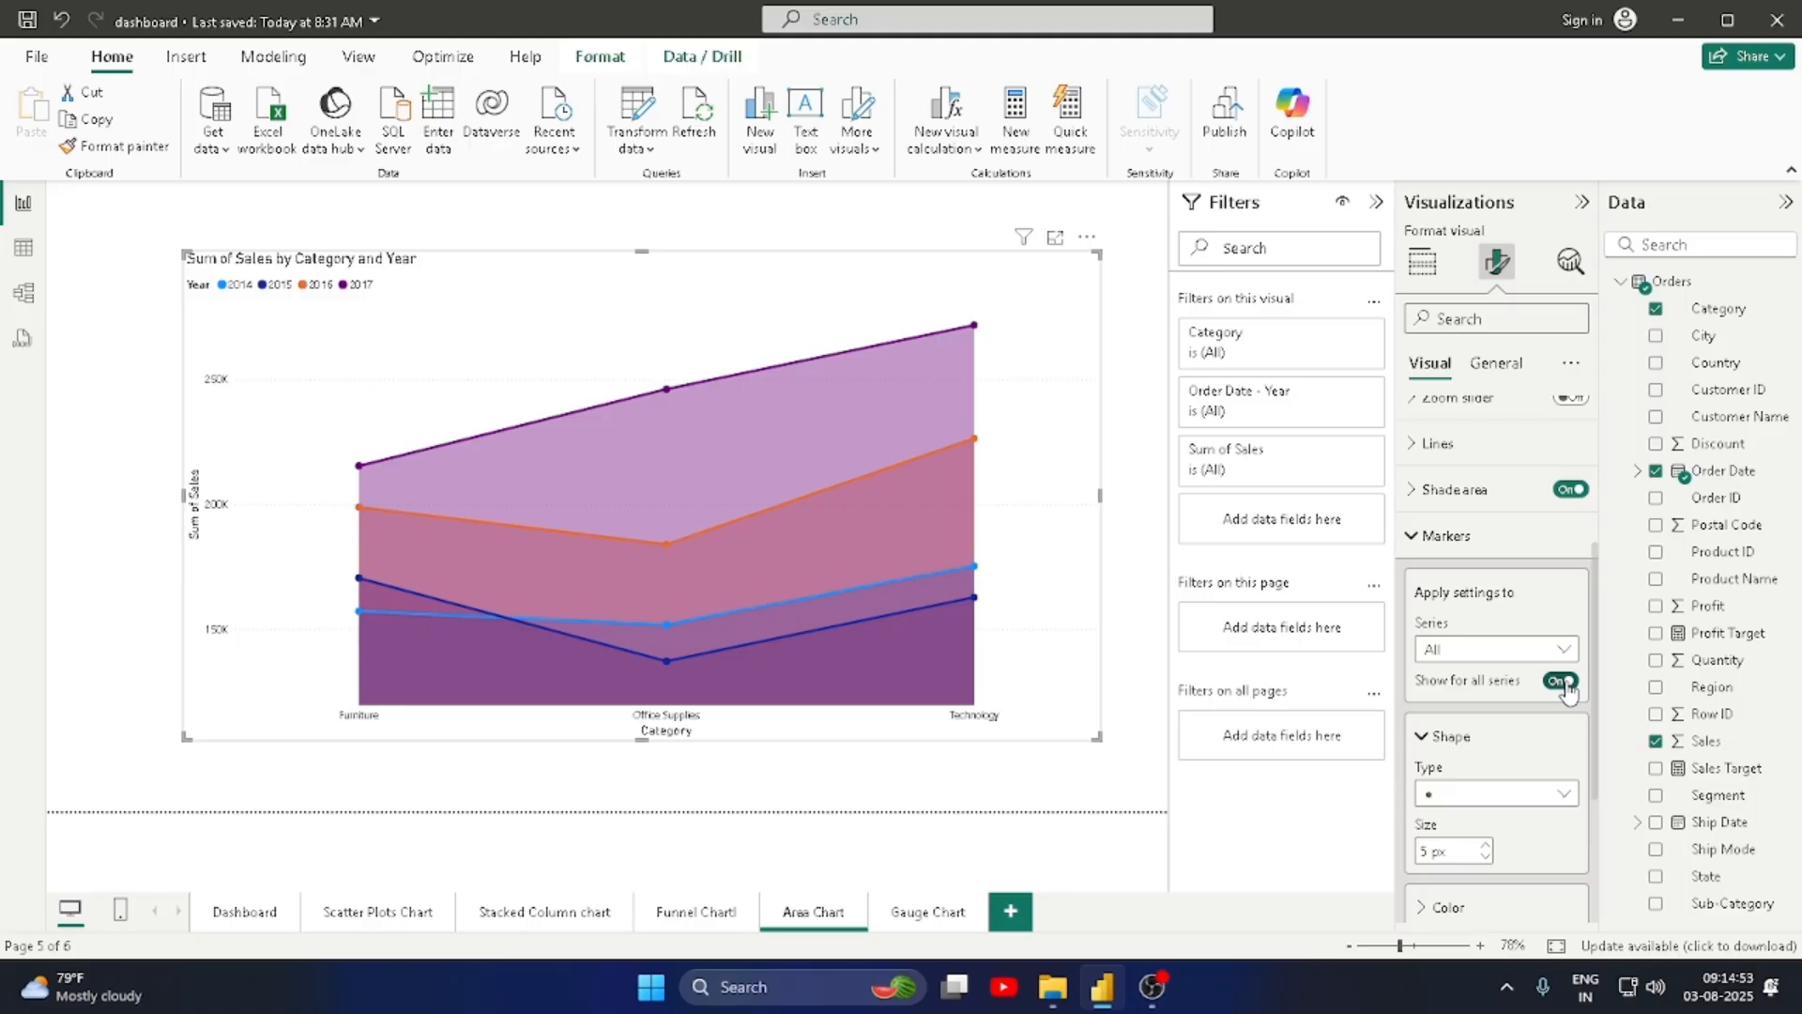
left_click(1562, 794)
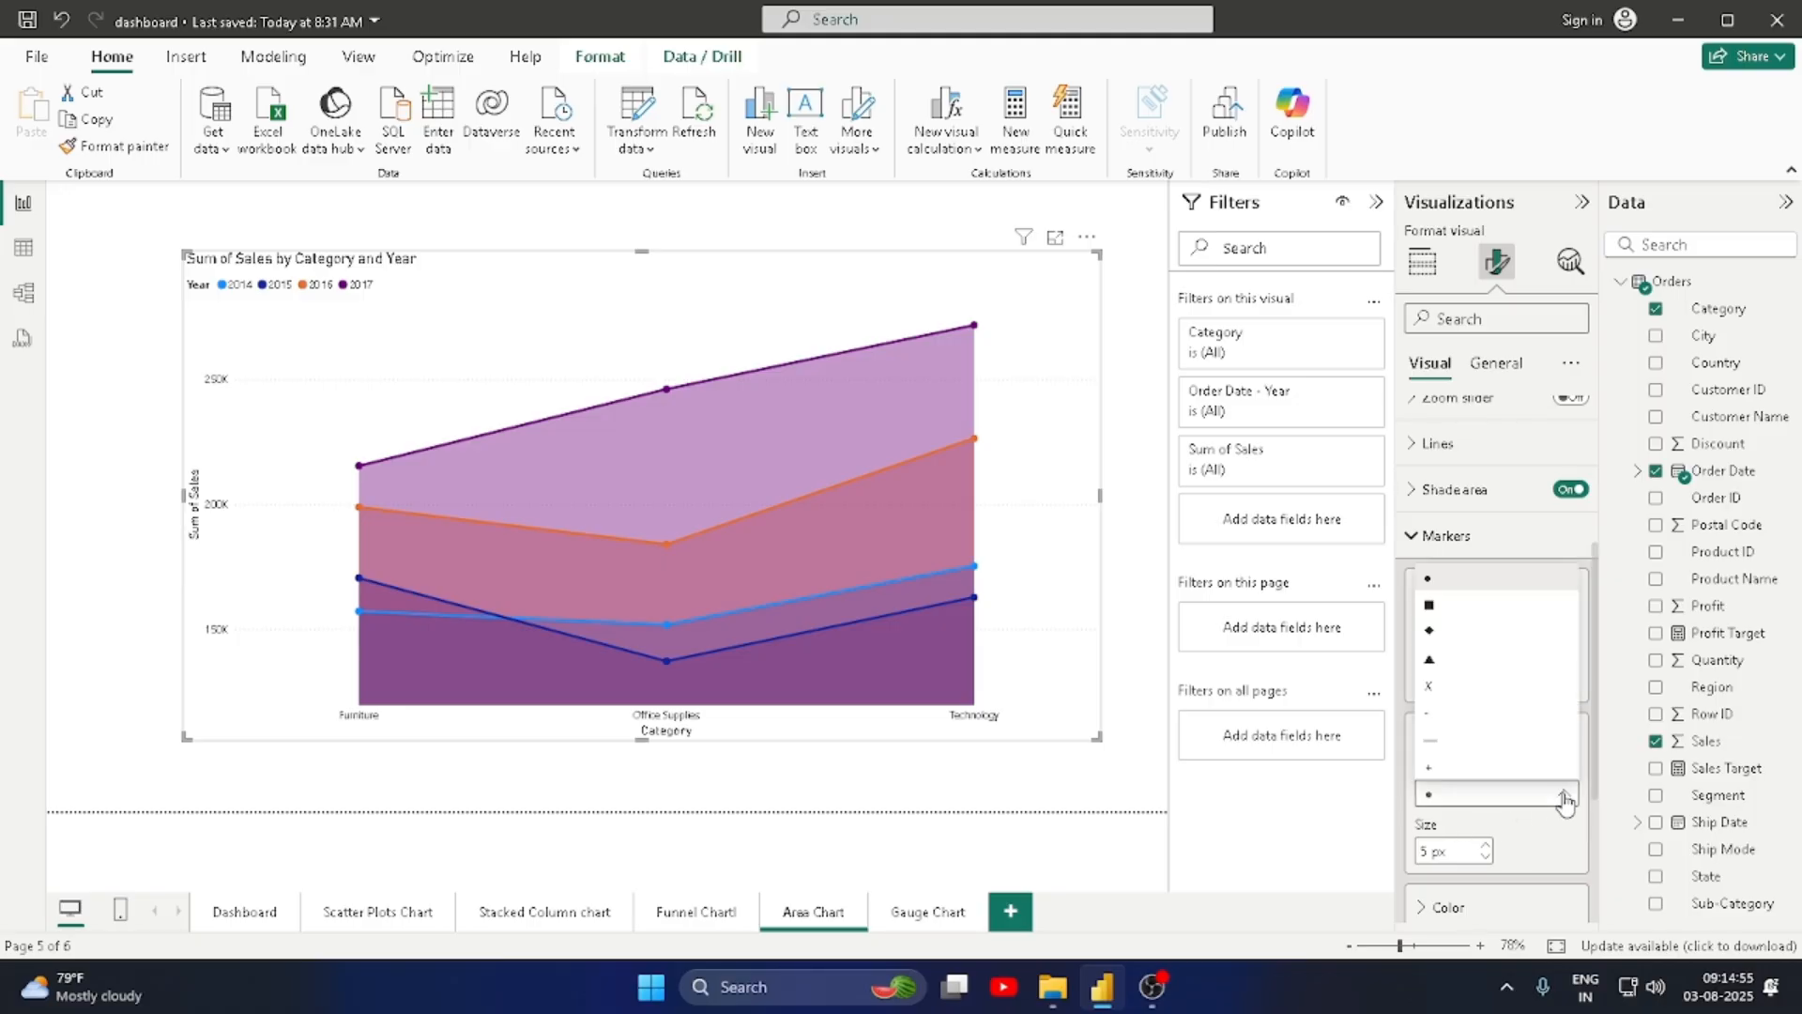
left_click(1440, 664)
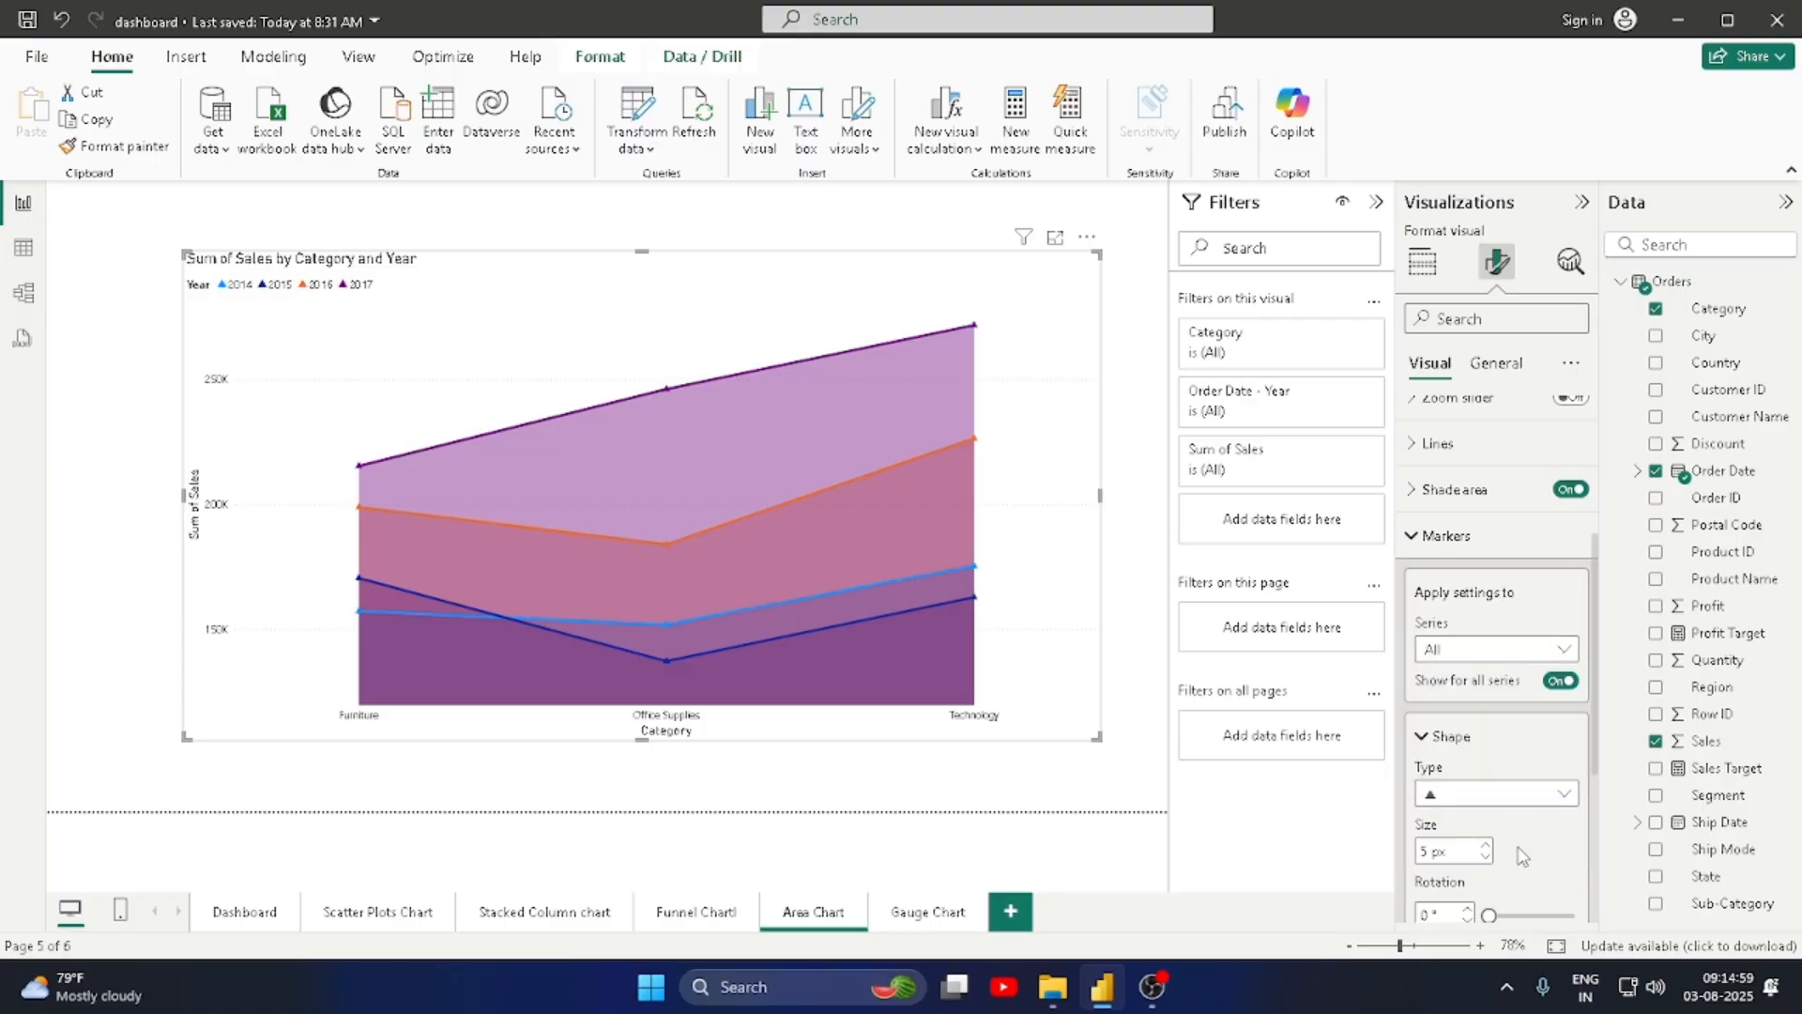
Step: Set the area chart's marker size to 11 px and rotation to 10°
left_click(1483, 845)
left_click(1483, 848)
left_click(1484, 844)
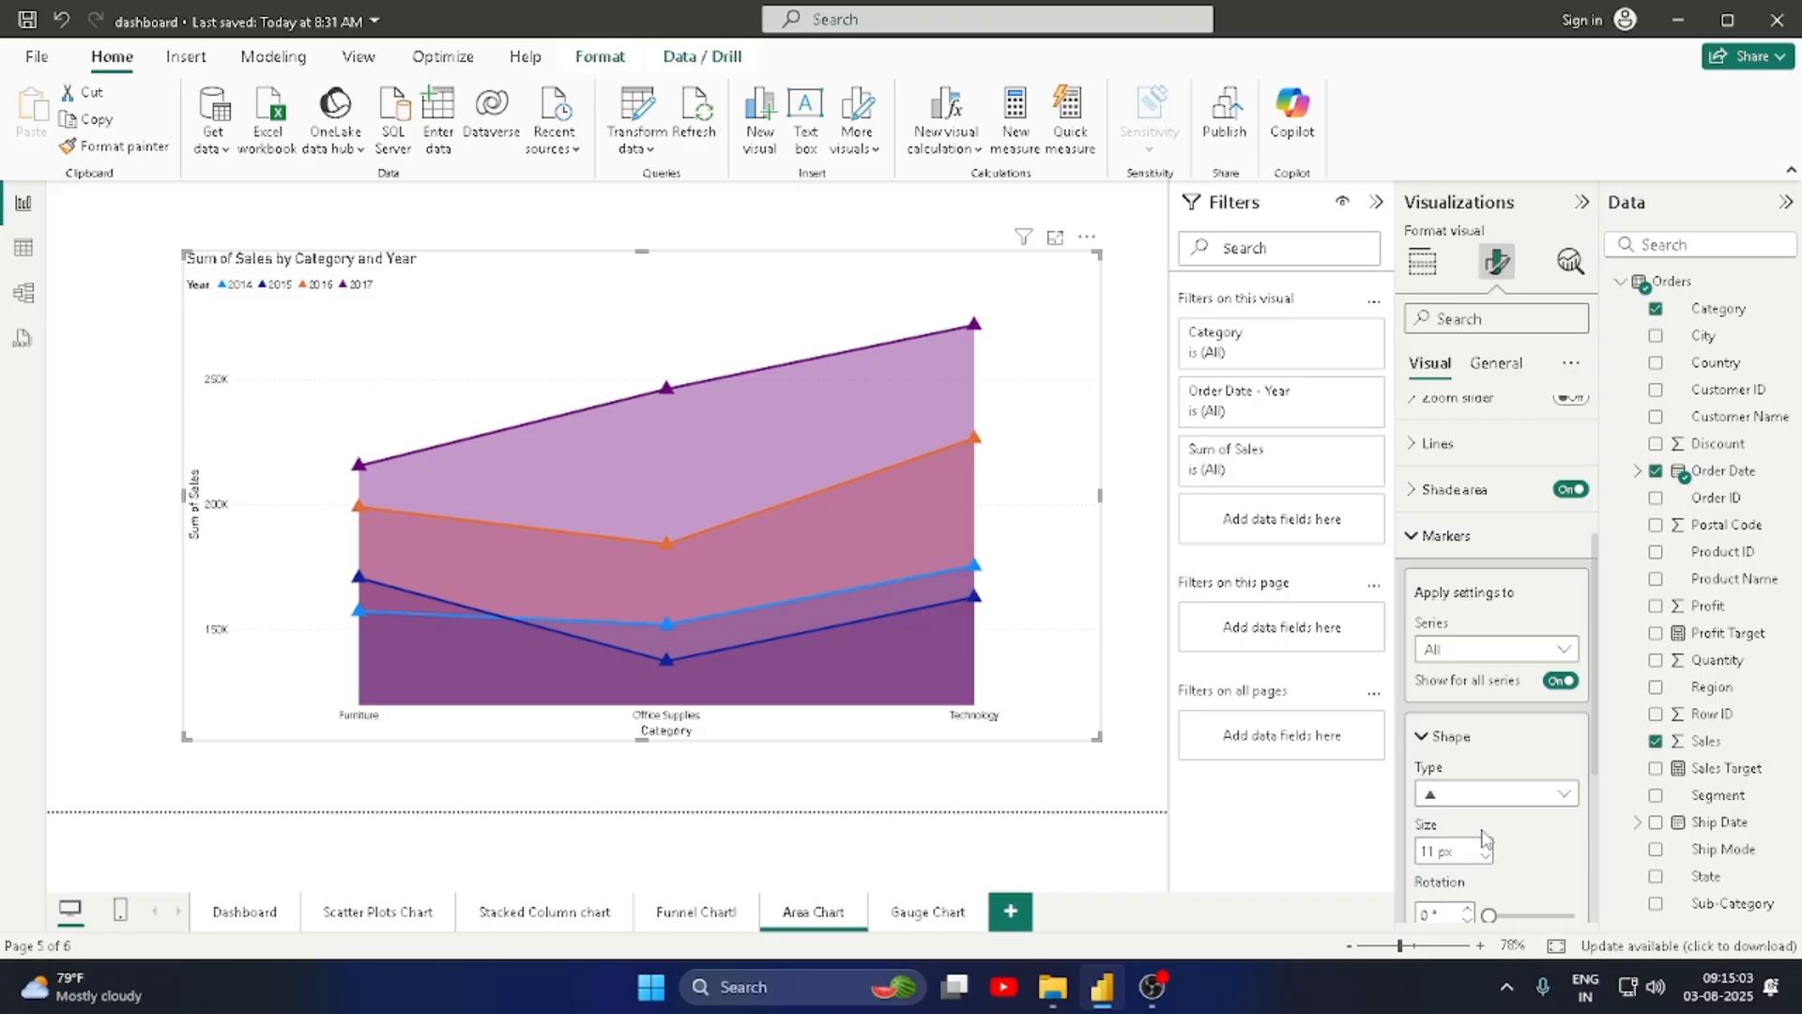
scroll(1484, 840, "down", 3)
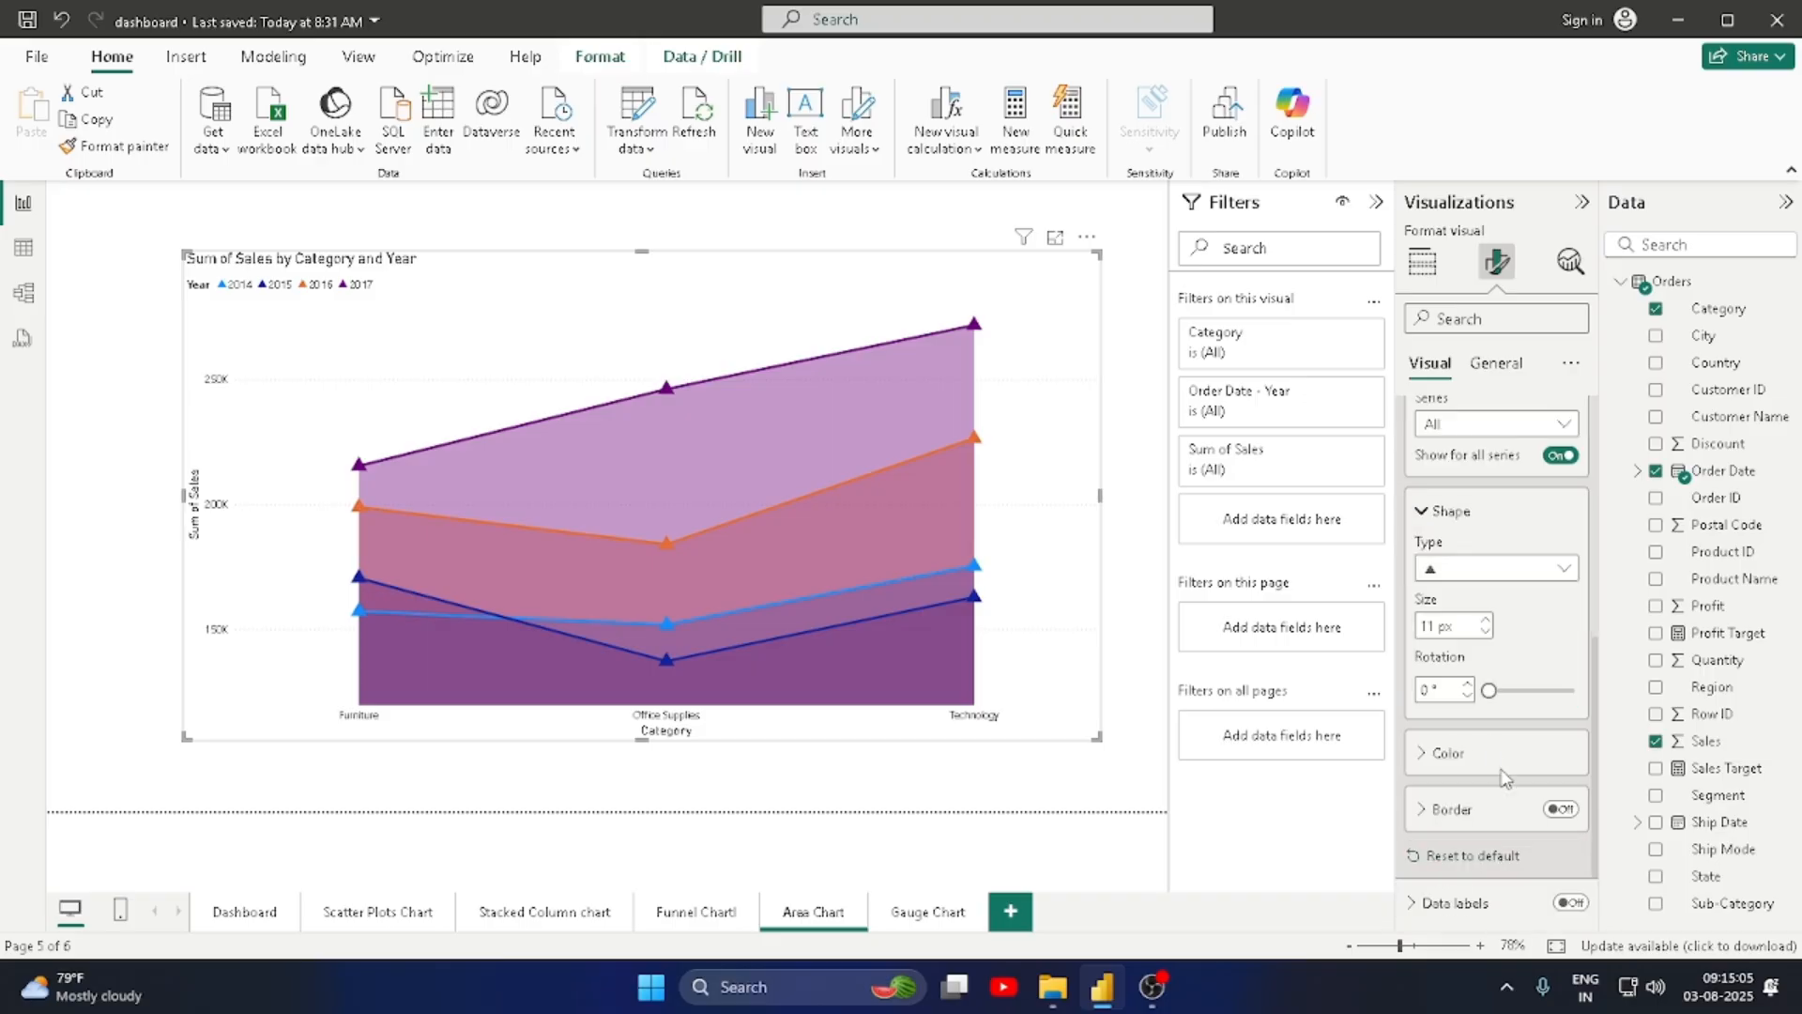
left_click_drag(1485, 692, 1491, 692)
Step: Color the markers of all series pink
left_click(1422, 755)
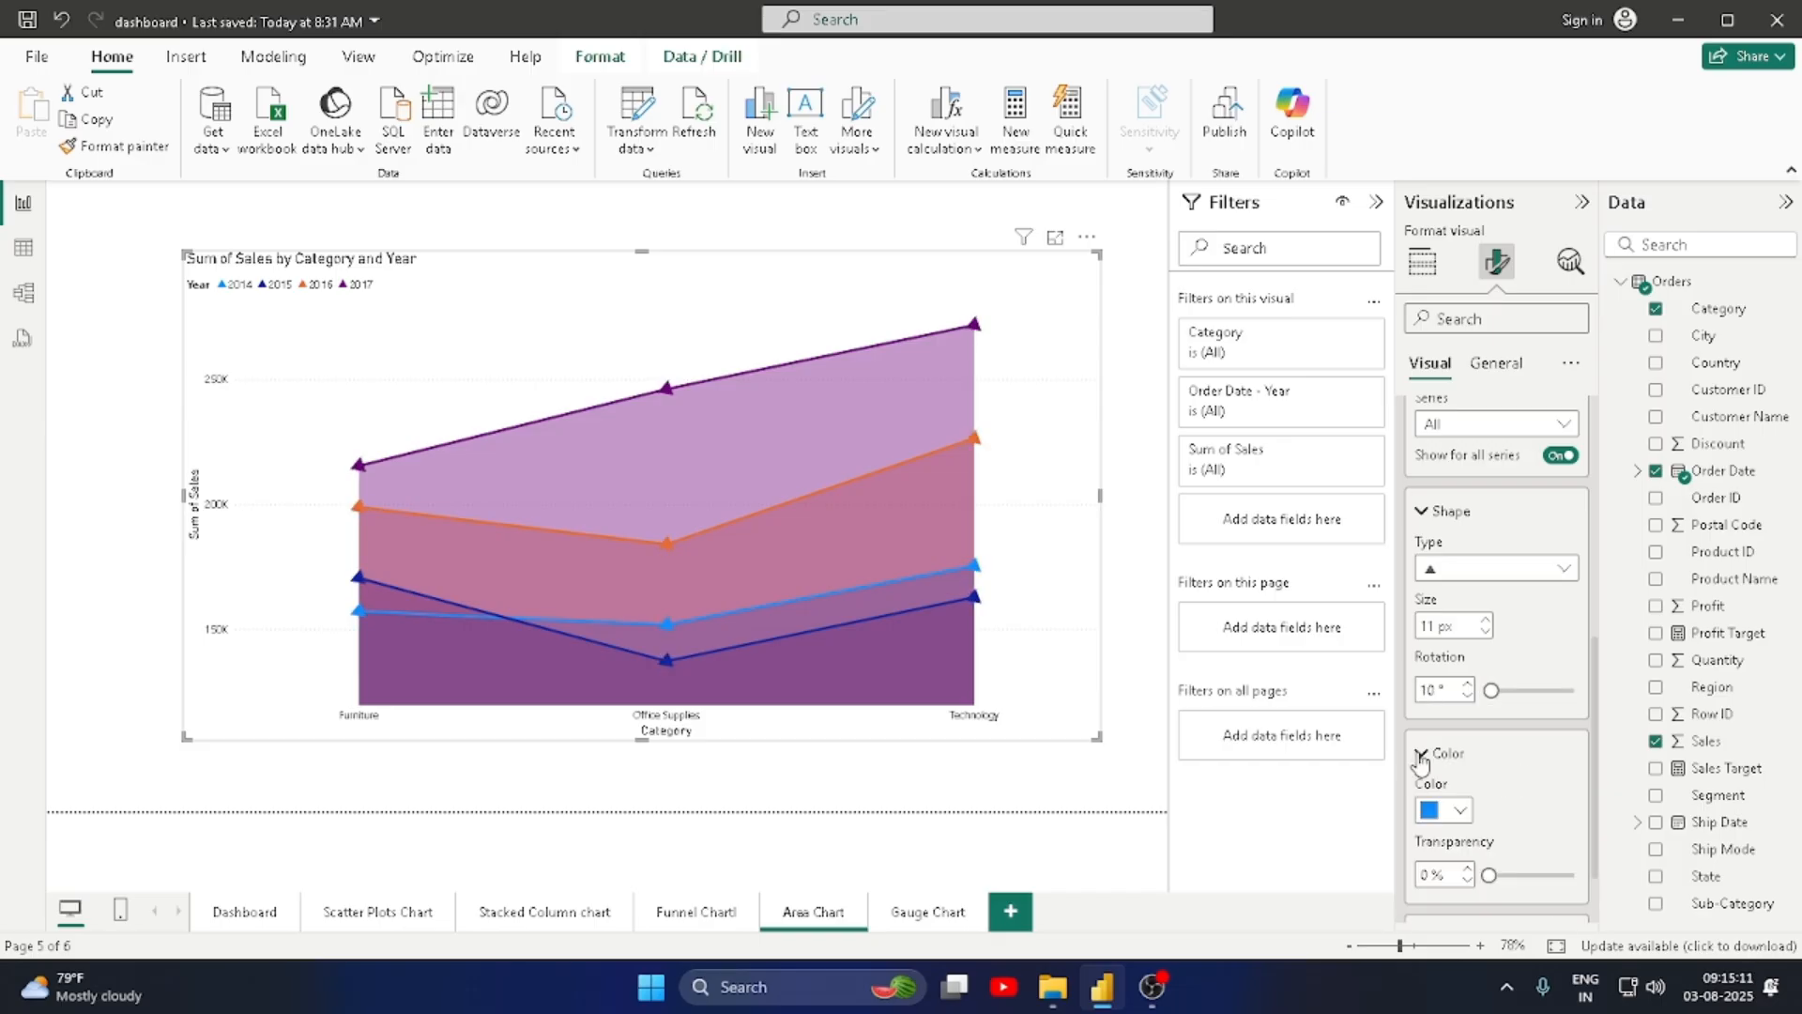
left_click(1462, 813)
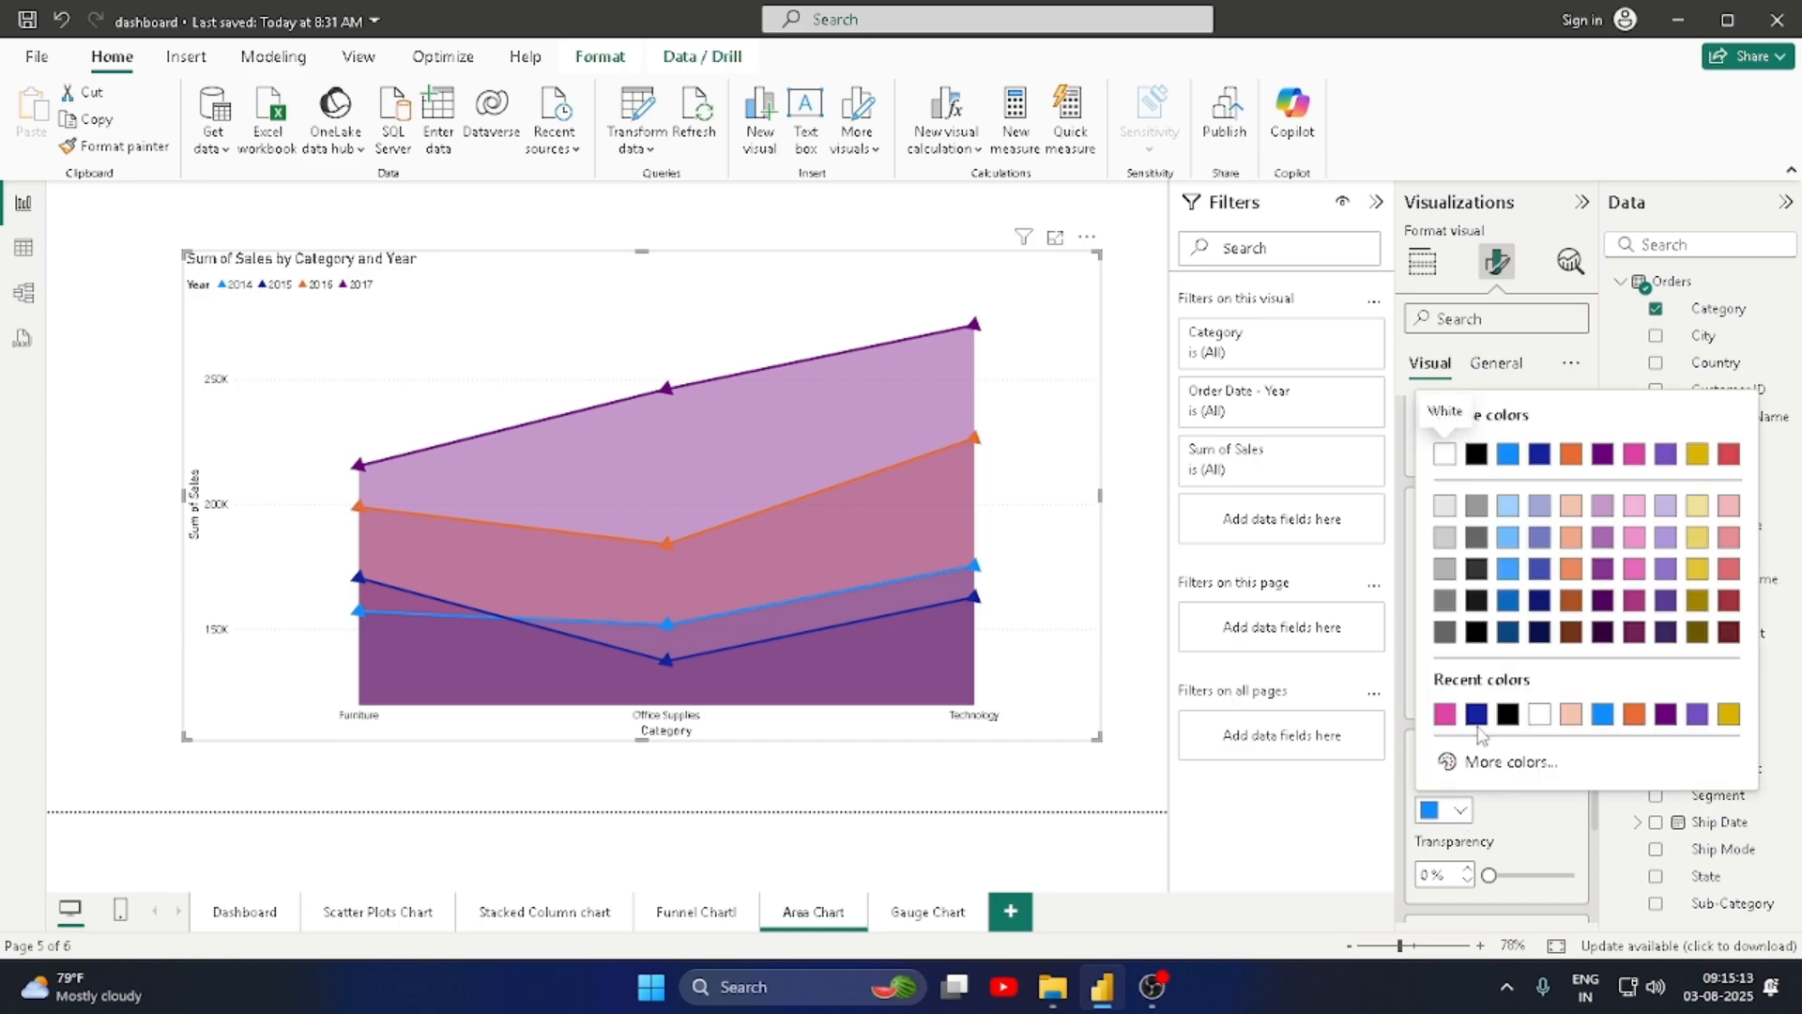
left_click(1438, 720)
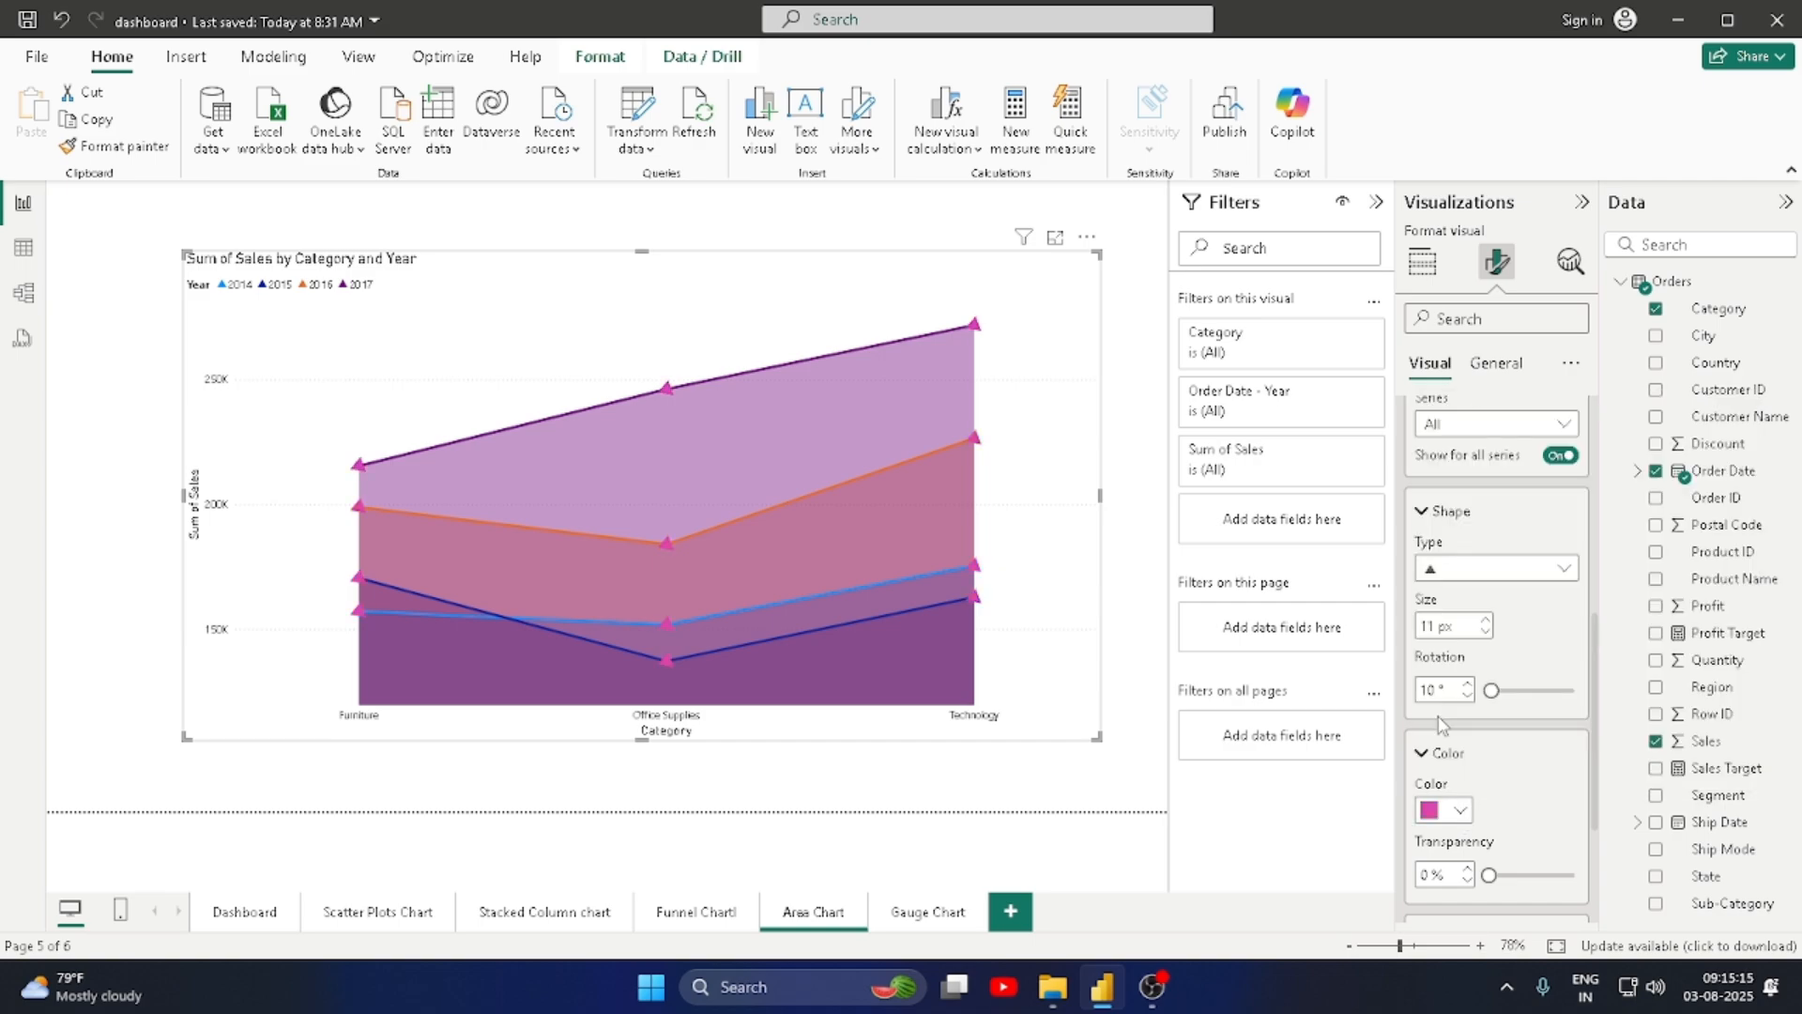
Step: Turn on the area chart's data labels and open their detailed settings
scroll(1499, 822, "down", 2)
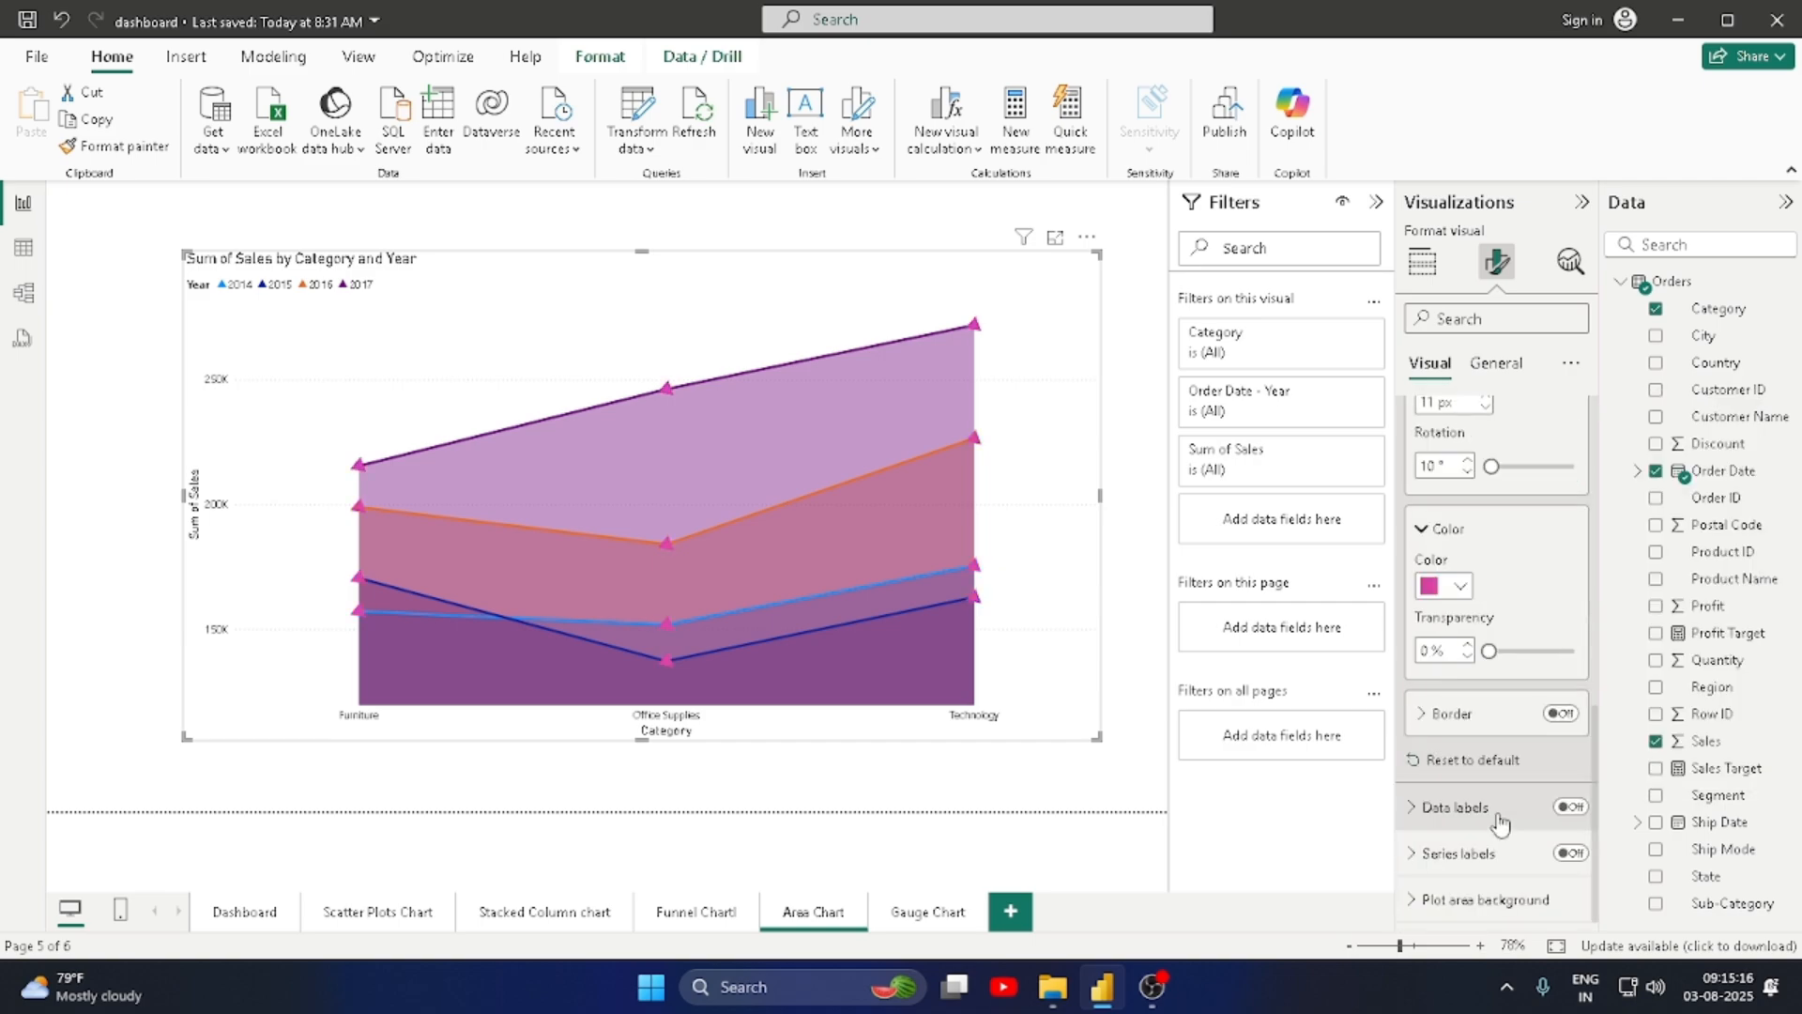
left_click(1570, 808)
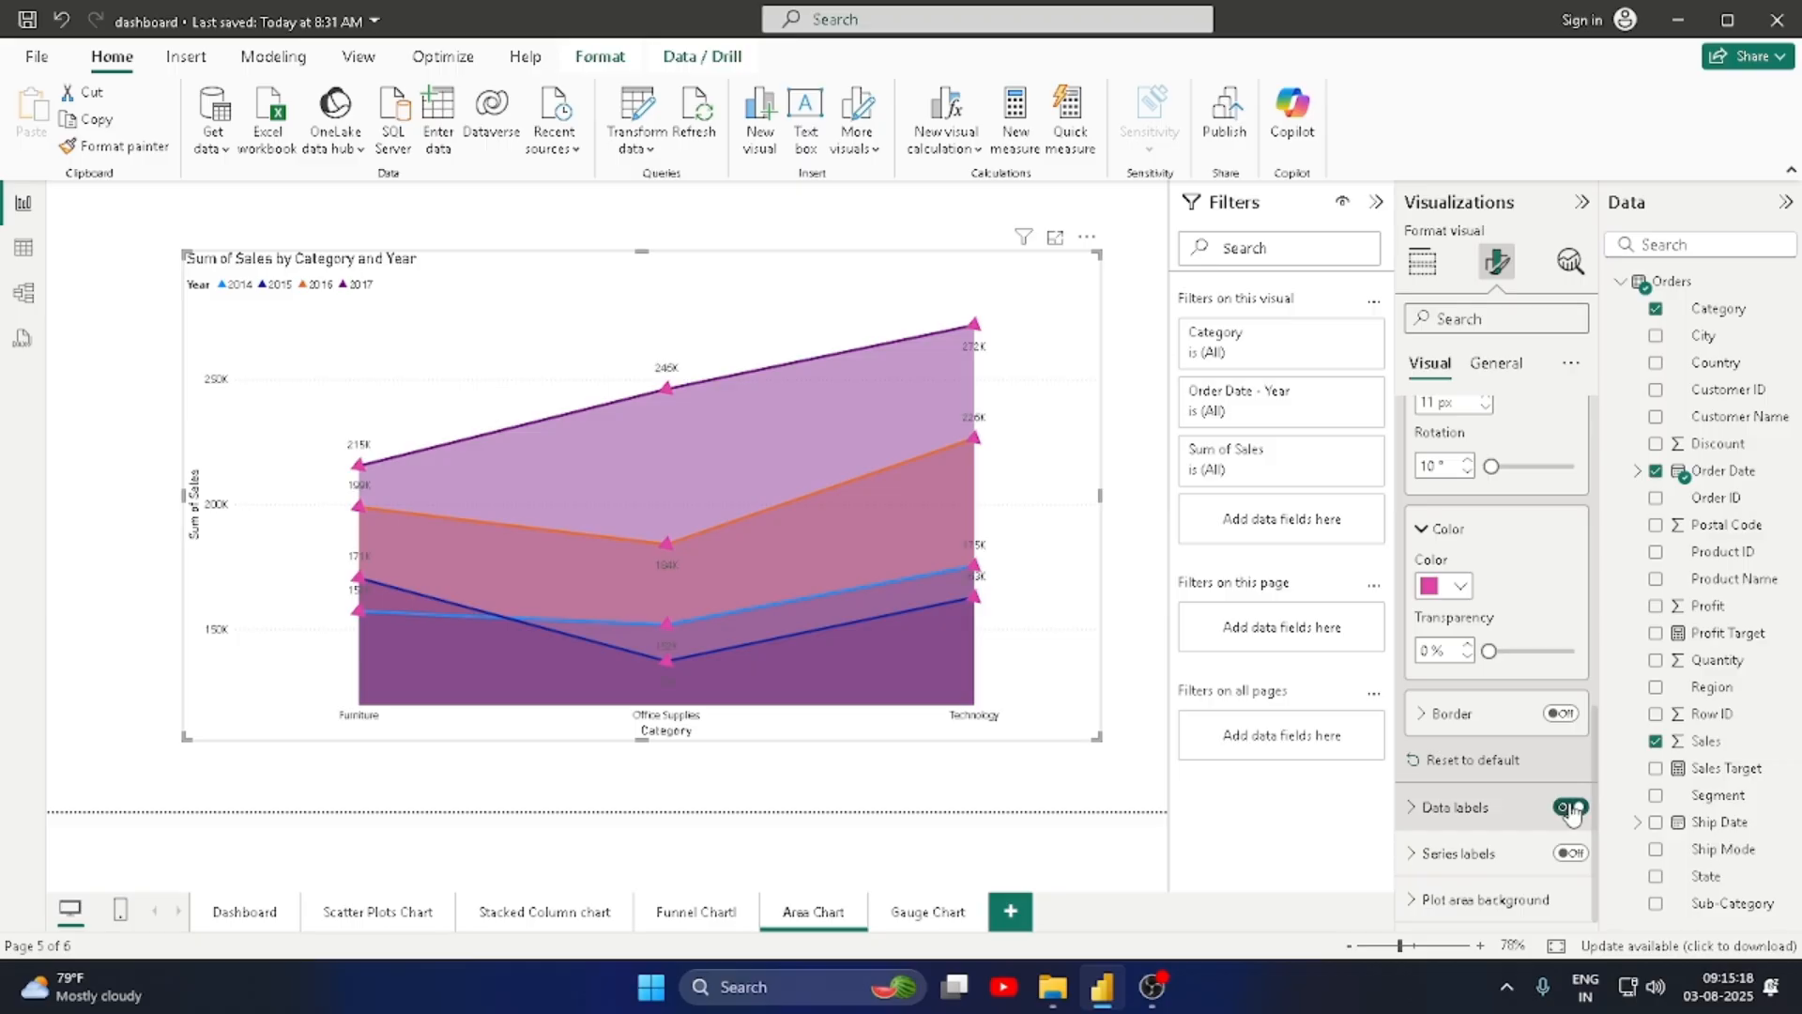
left_click(1415, 809)
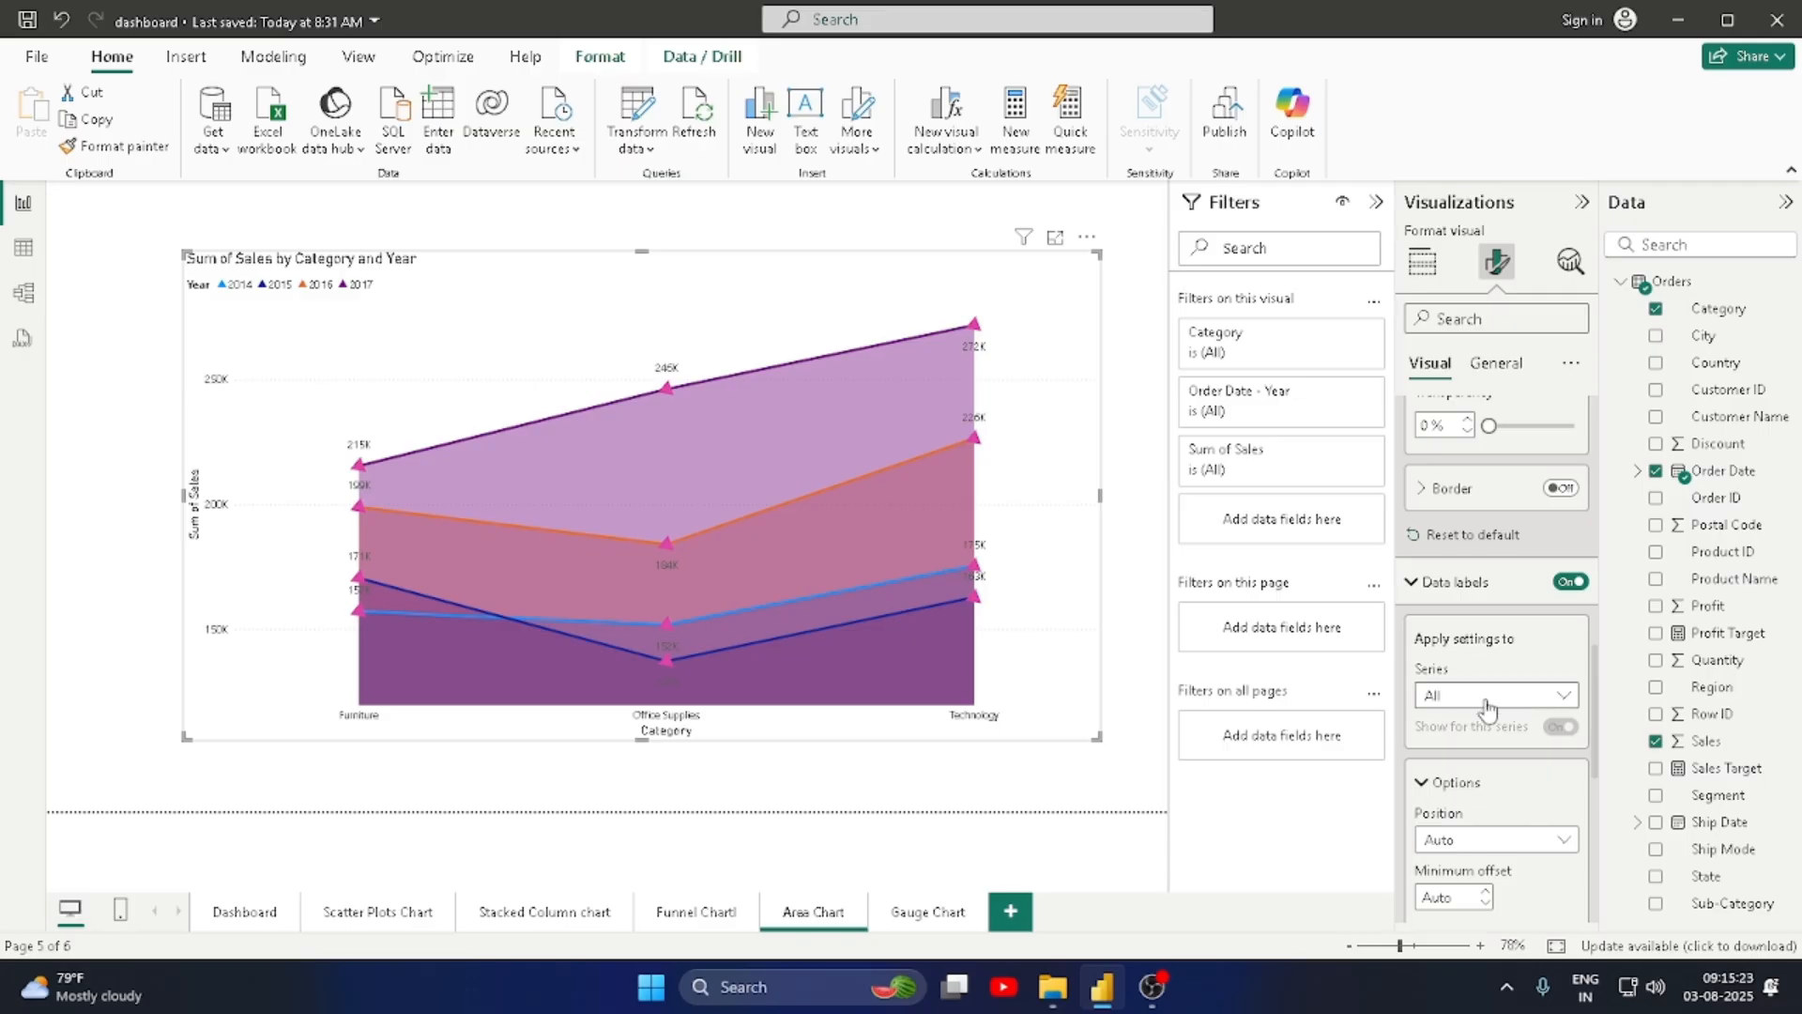
Step: Turn on optimized label display for the 2014 series' data labels and return the settings to all series
left_click(1565, 697)
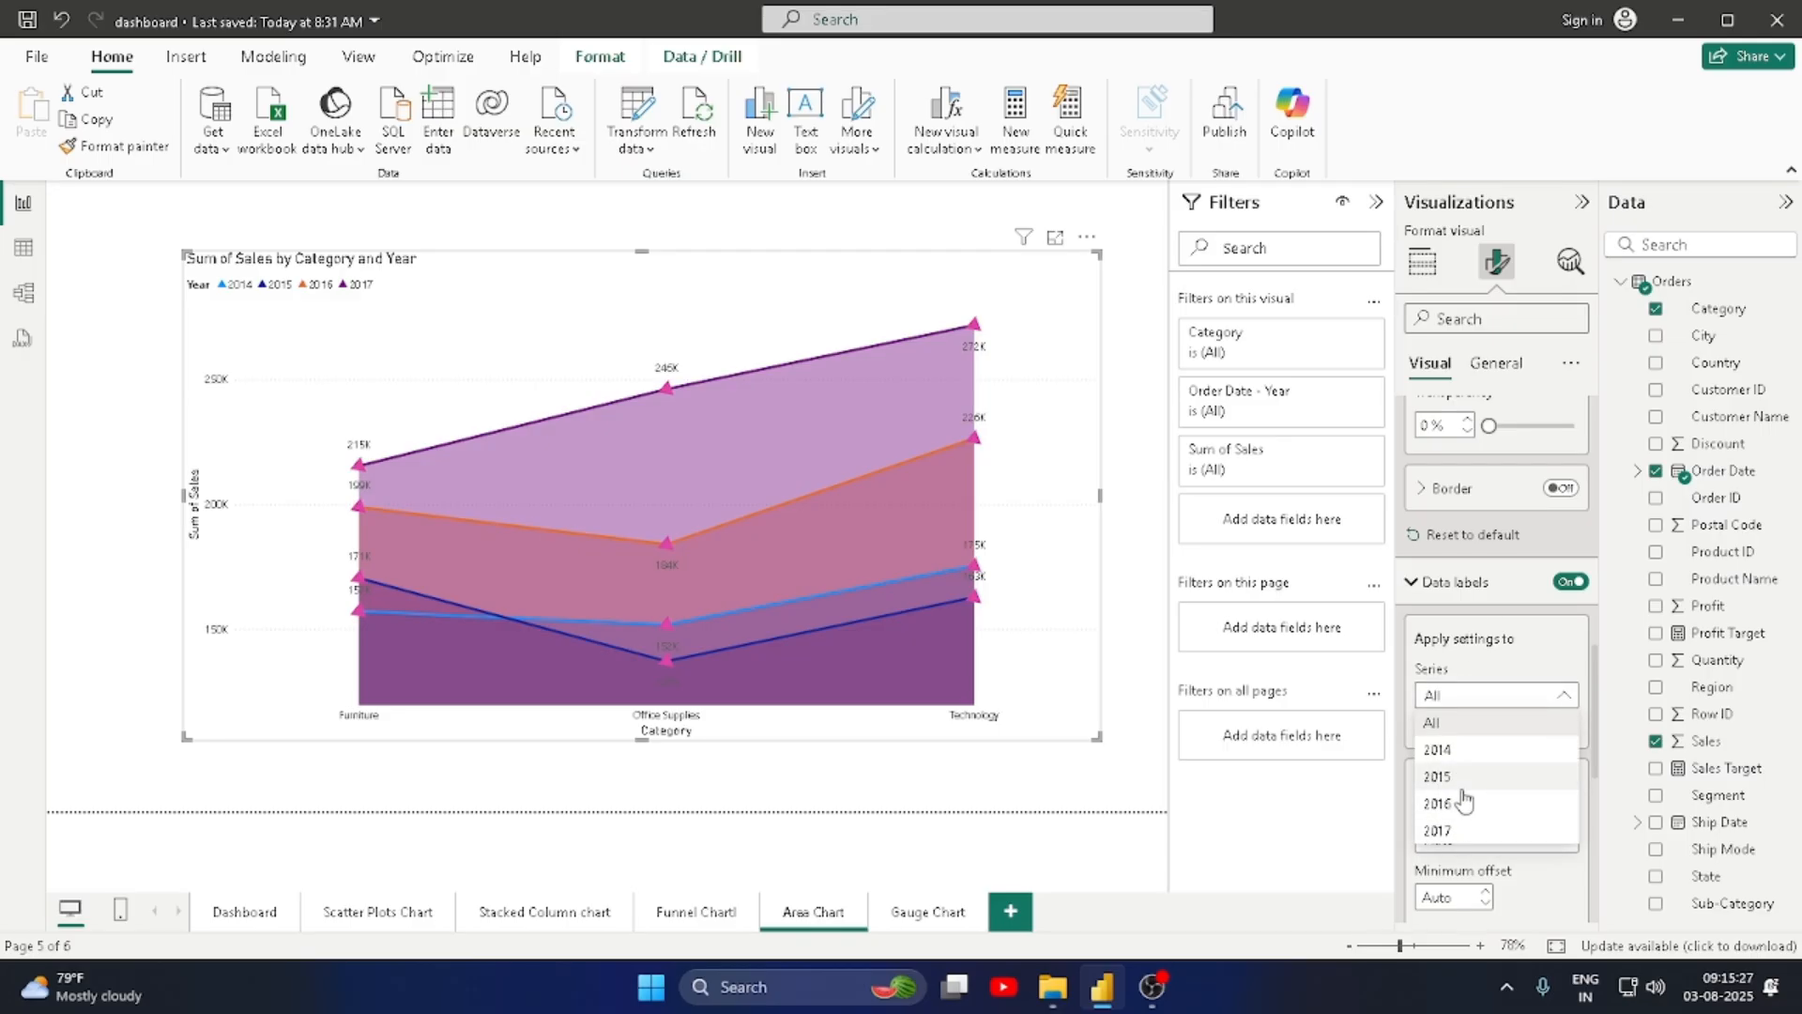
left_click(1439, 749)
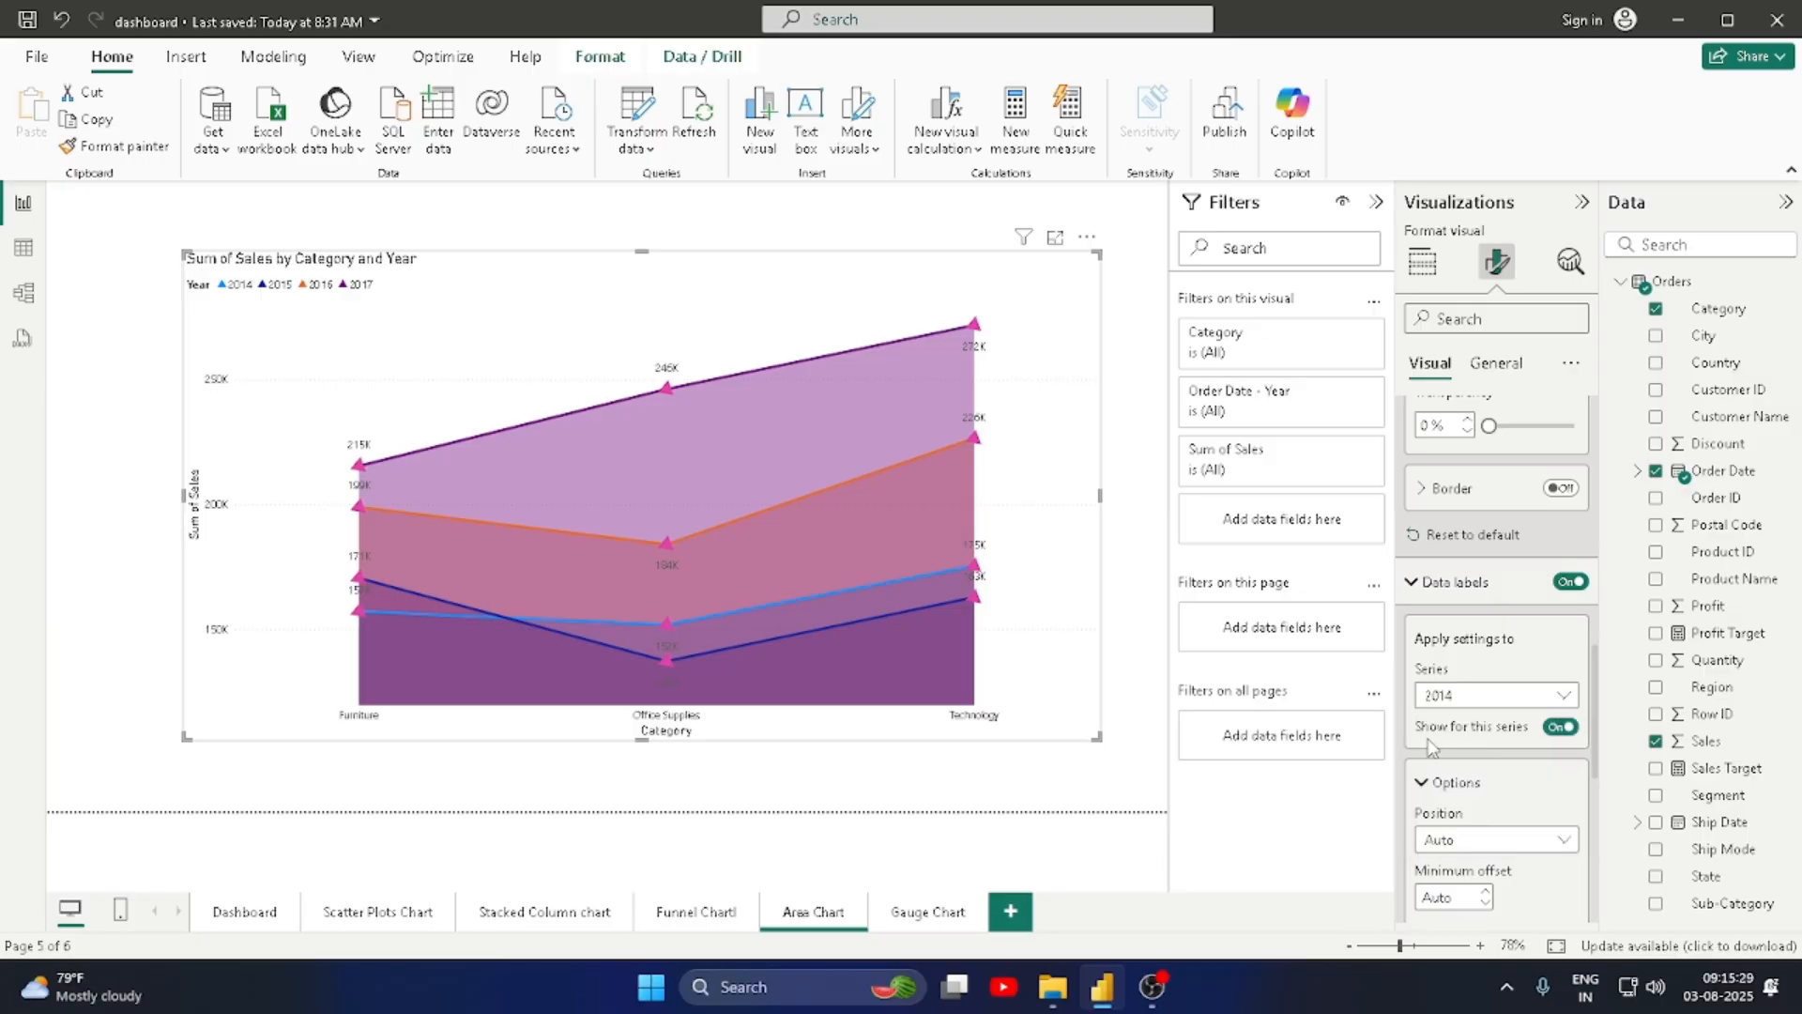
scroll(1525, 838, "down", 3)
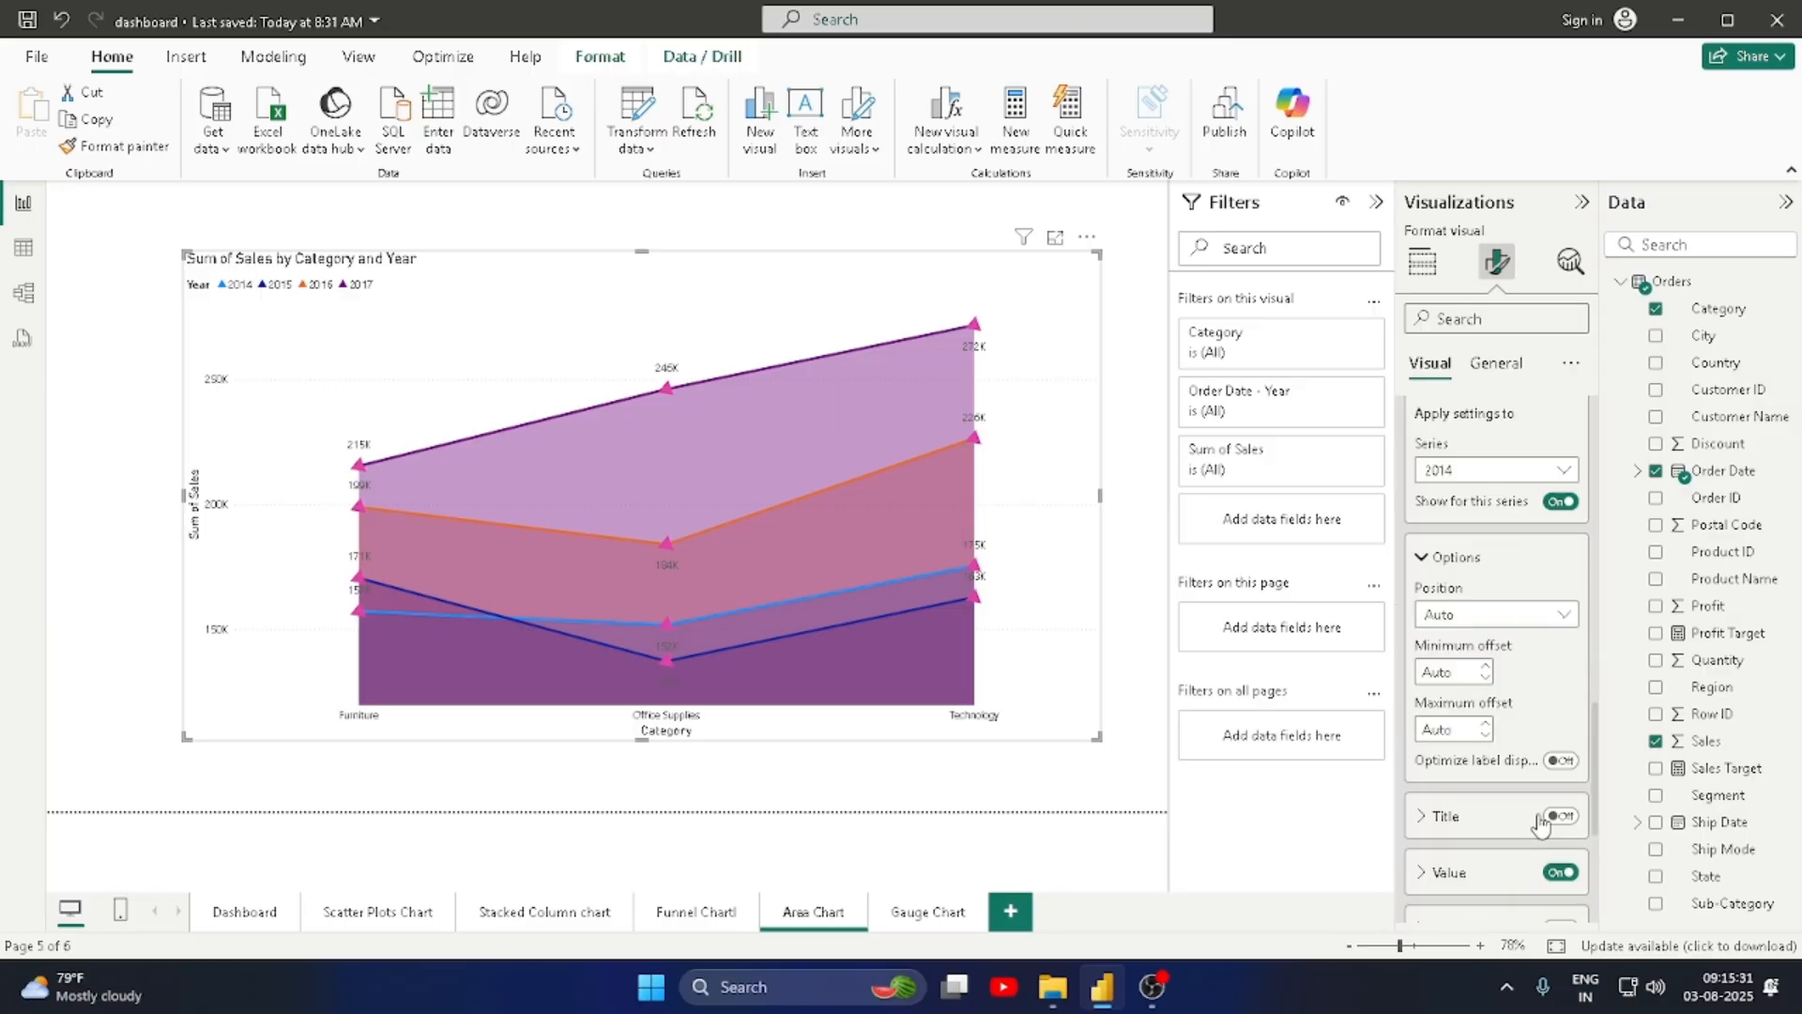
left_click(1561, 760)
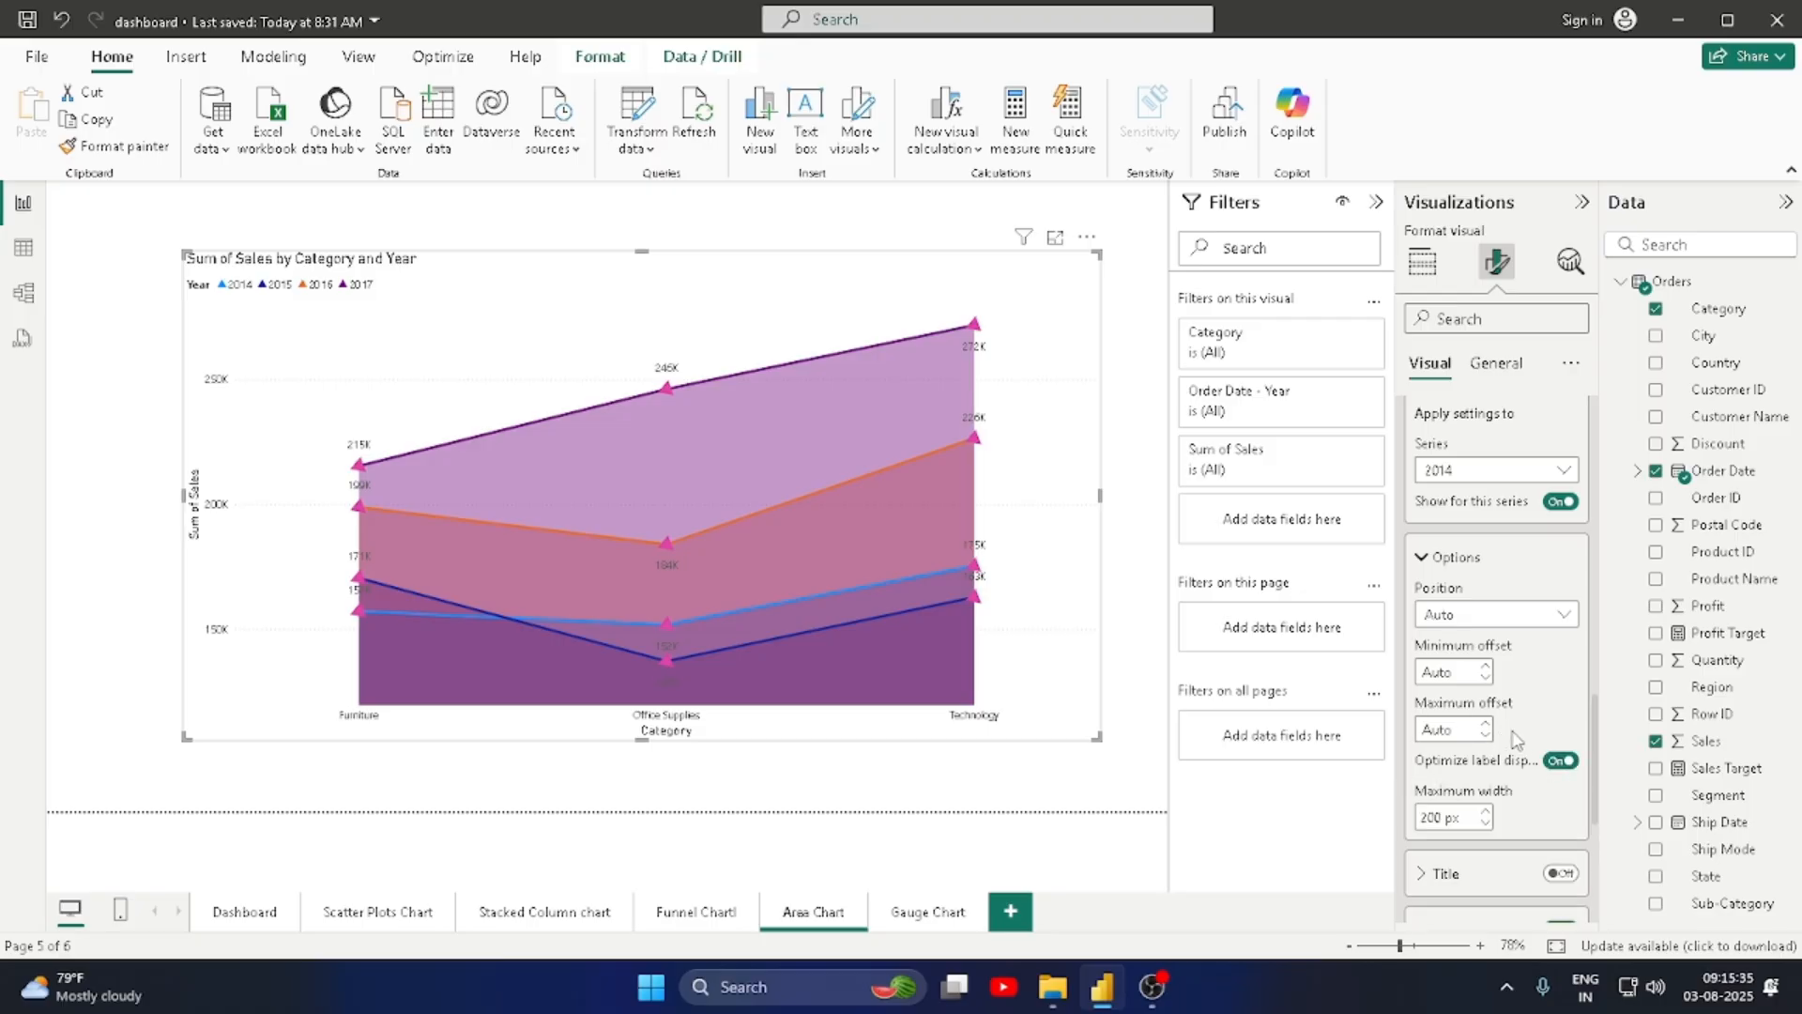
scroll(1519, 739, "up", 3)
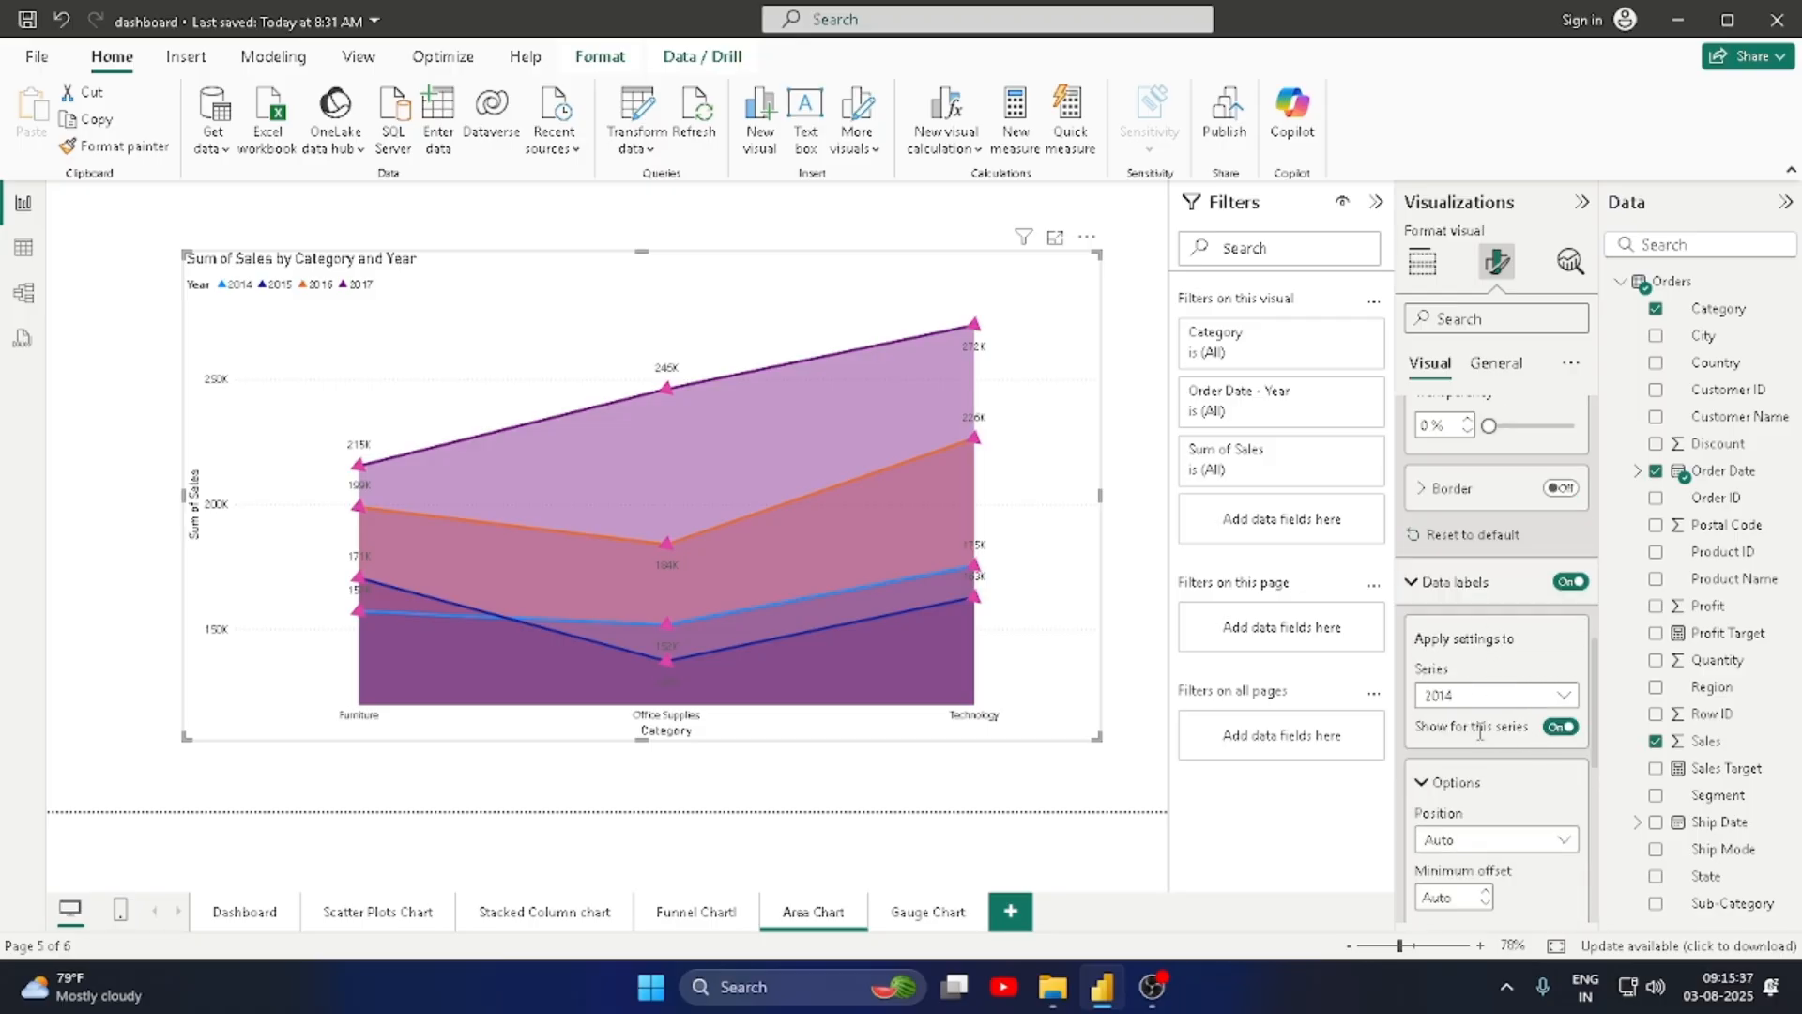
left_click(1557, 695)
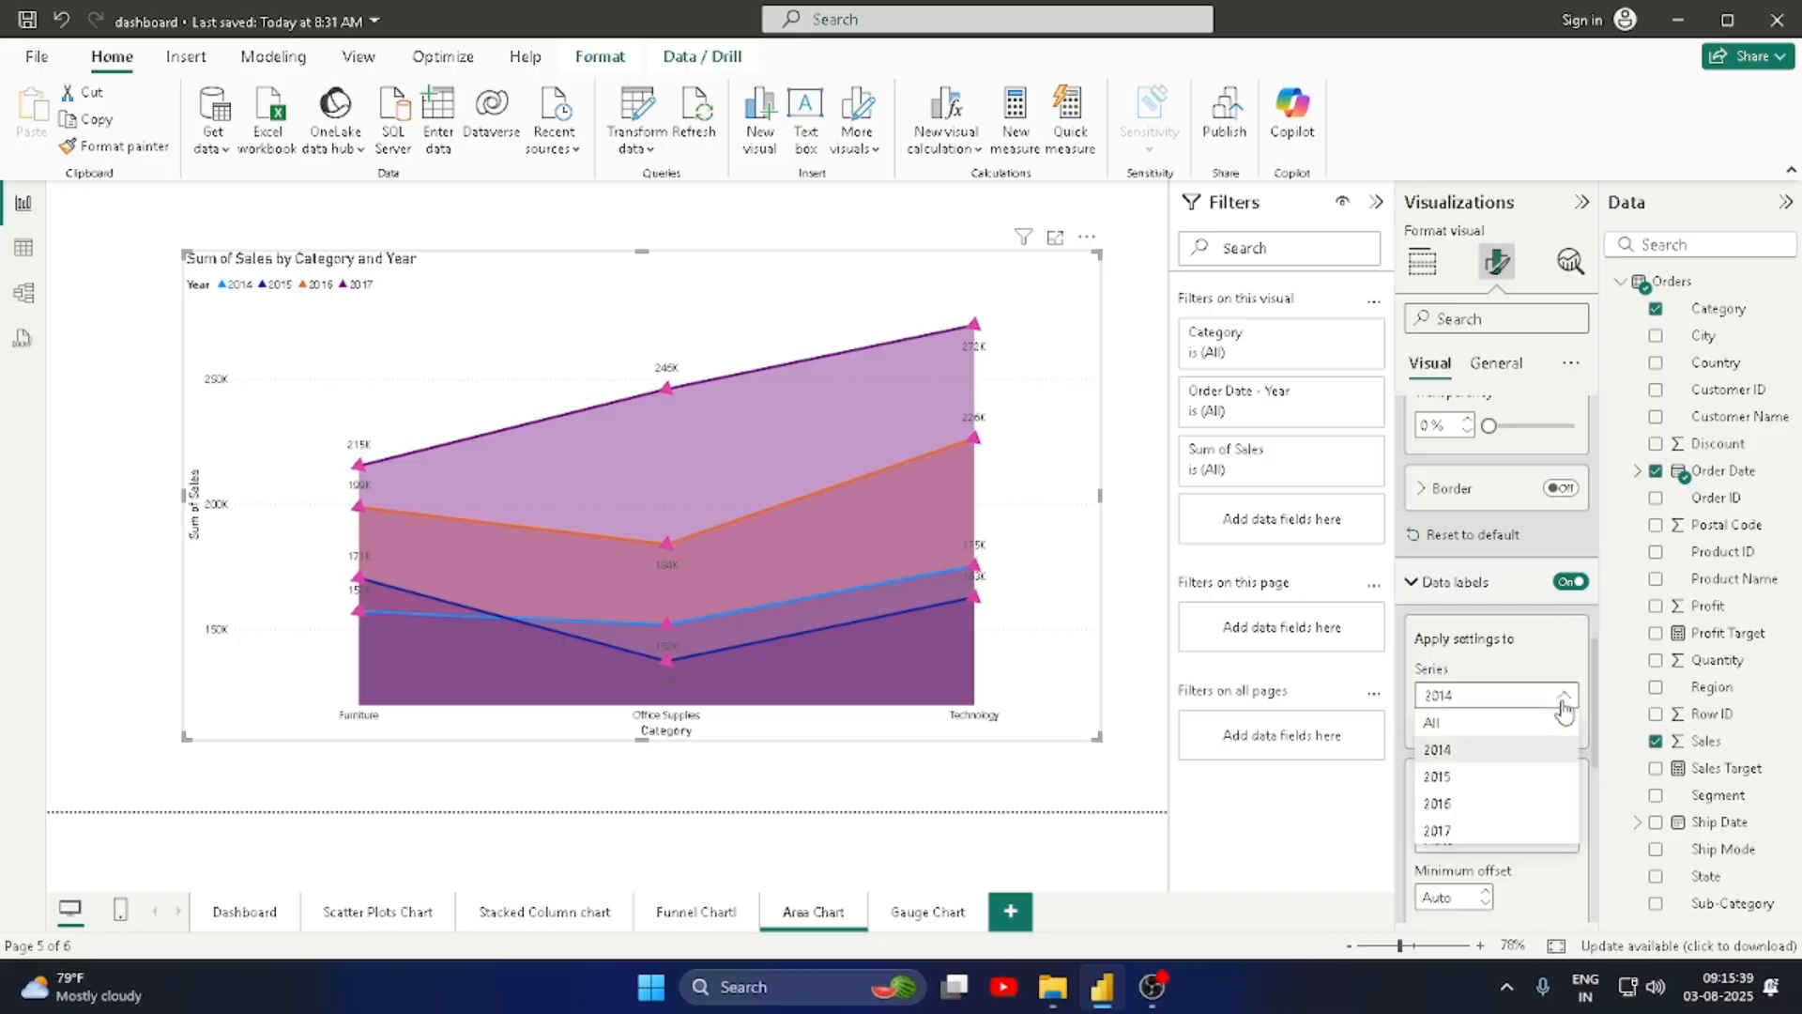
left_click(1518, 728)
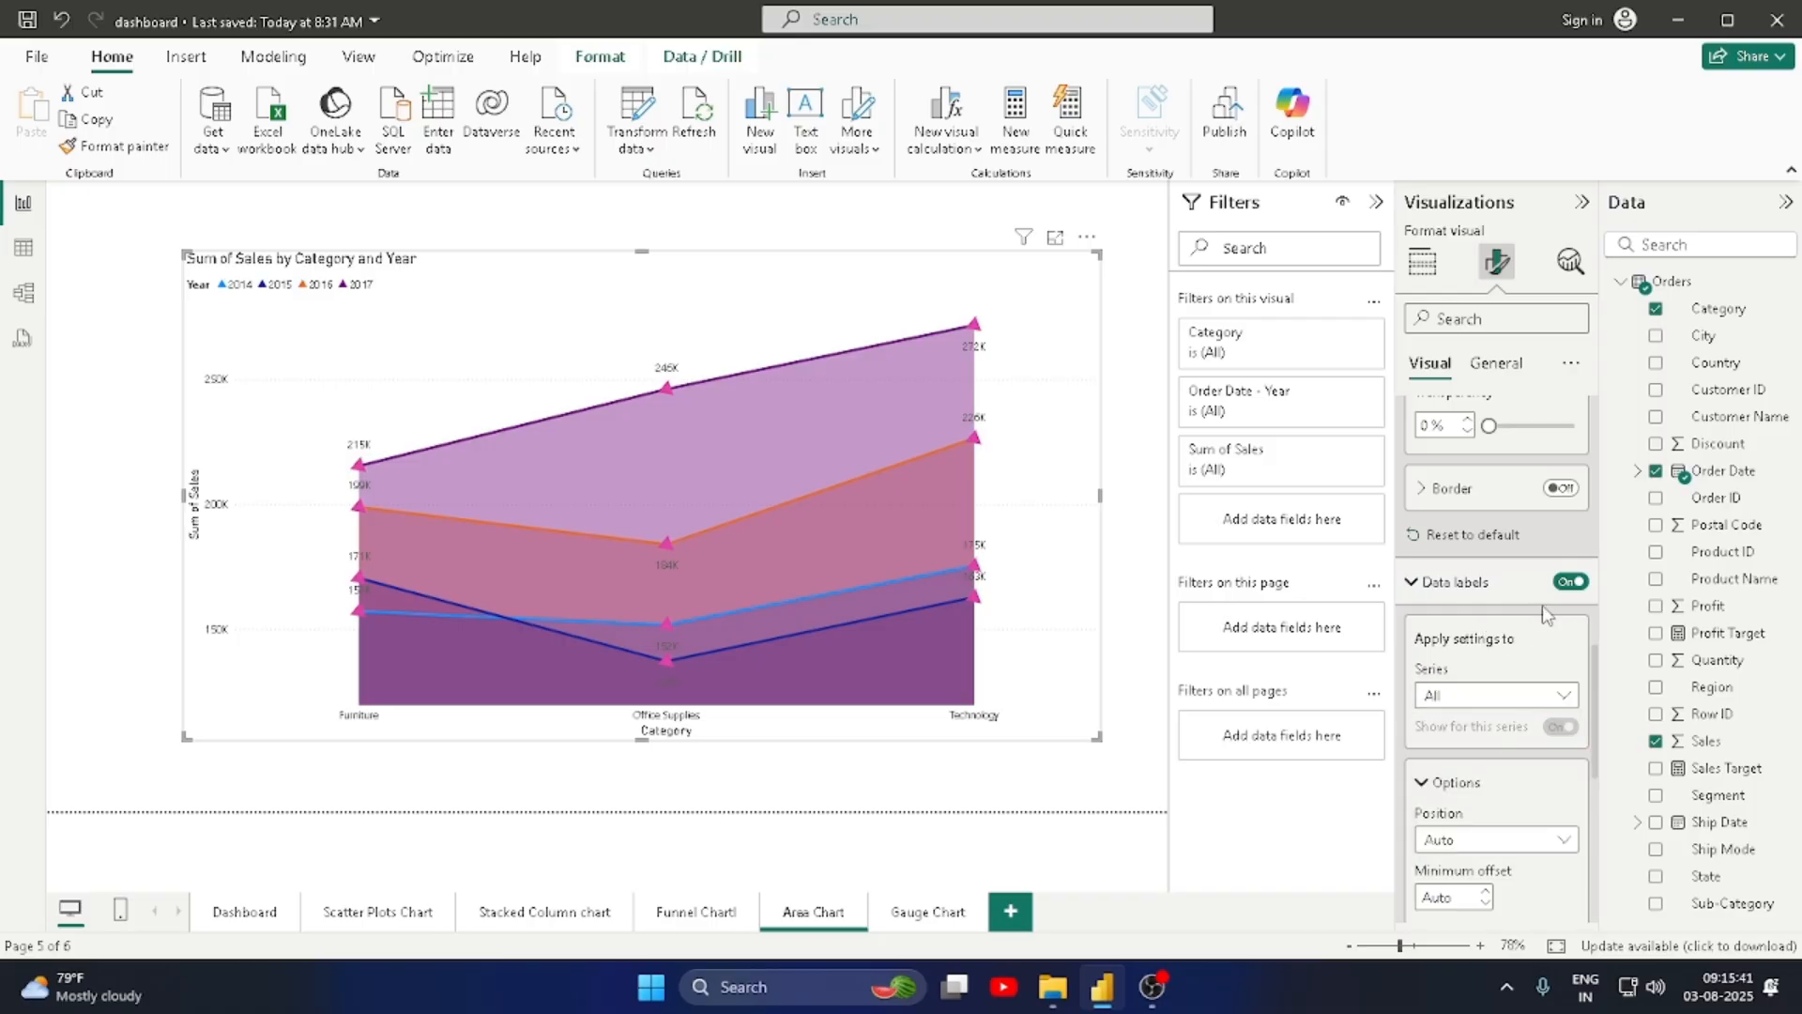
Step: Turn on the border of the area chart's markers and reopen the data label settings
left_click(1413, 584)
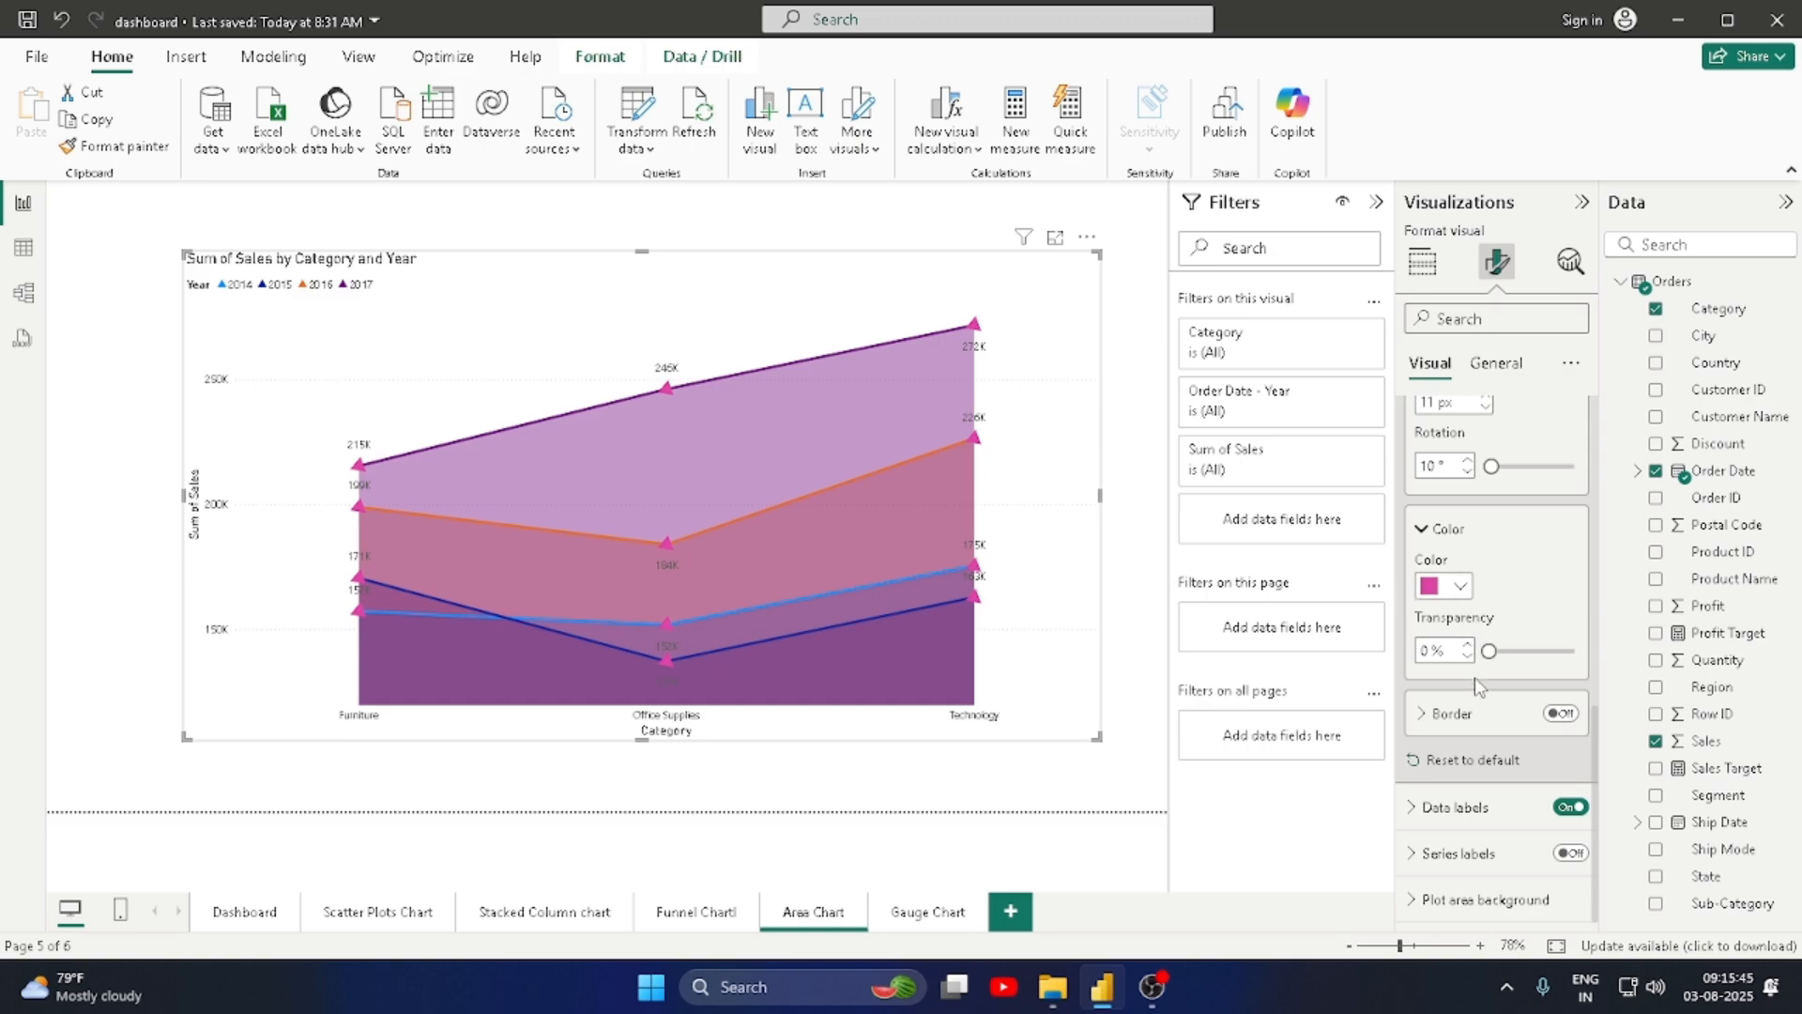
left_click(1558, 716)
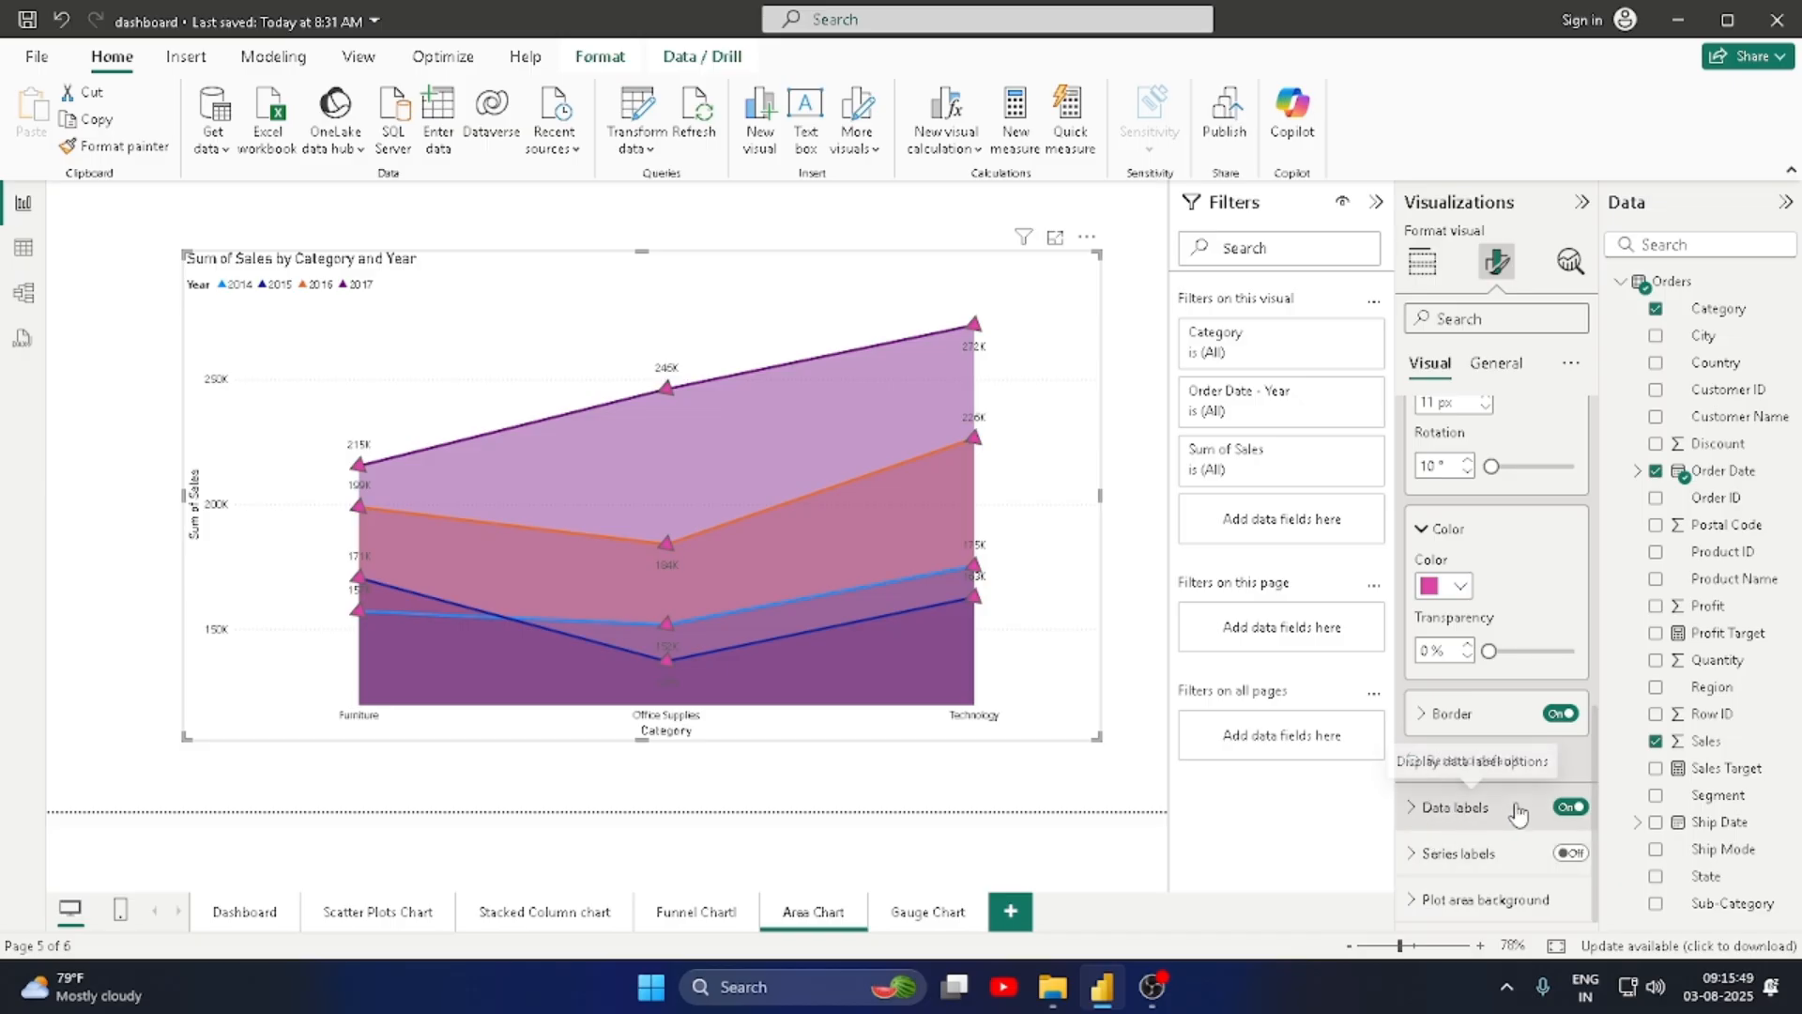
left_click(1417, 809)
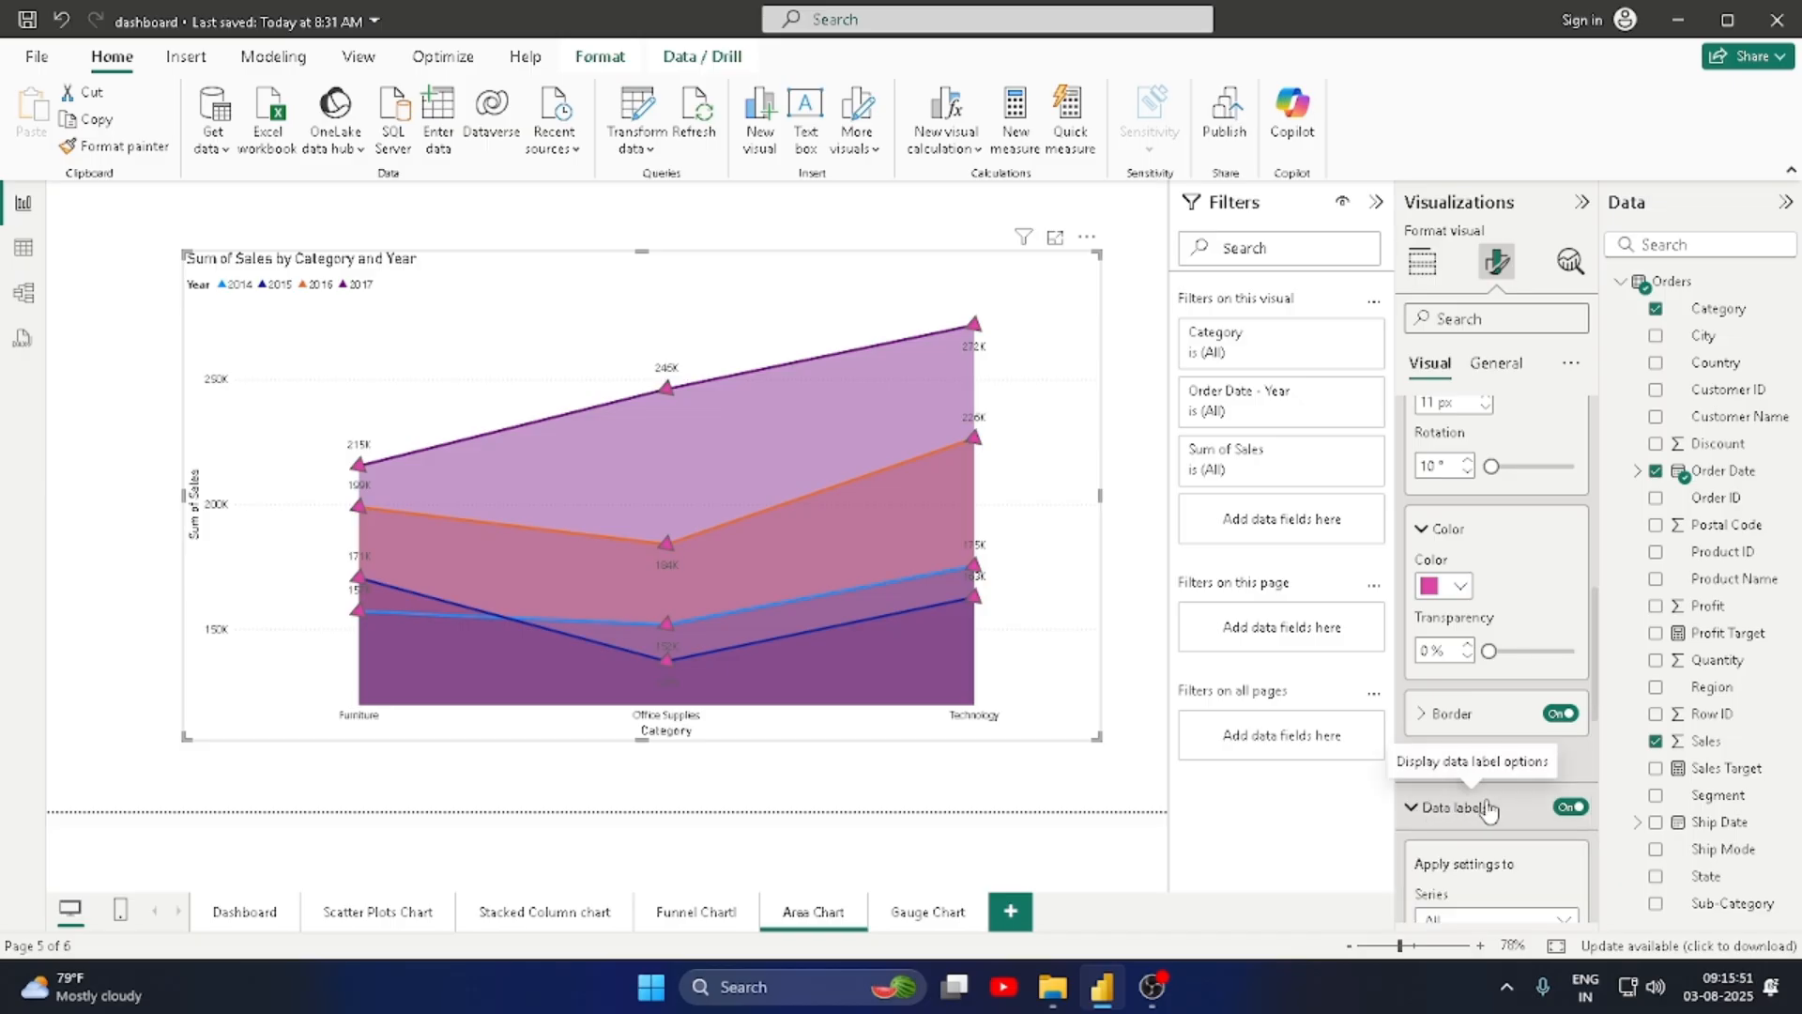
Step: Turn on the data labels' title for all series, colored dark blue at font size 13
scroll(1525, 736, "down", 2)
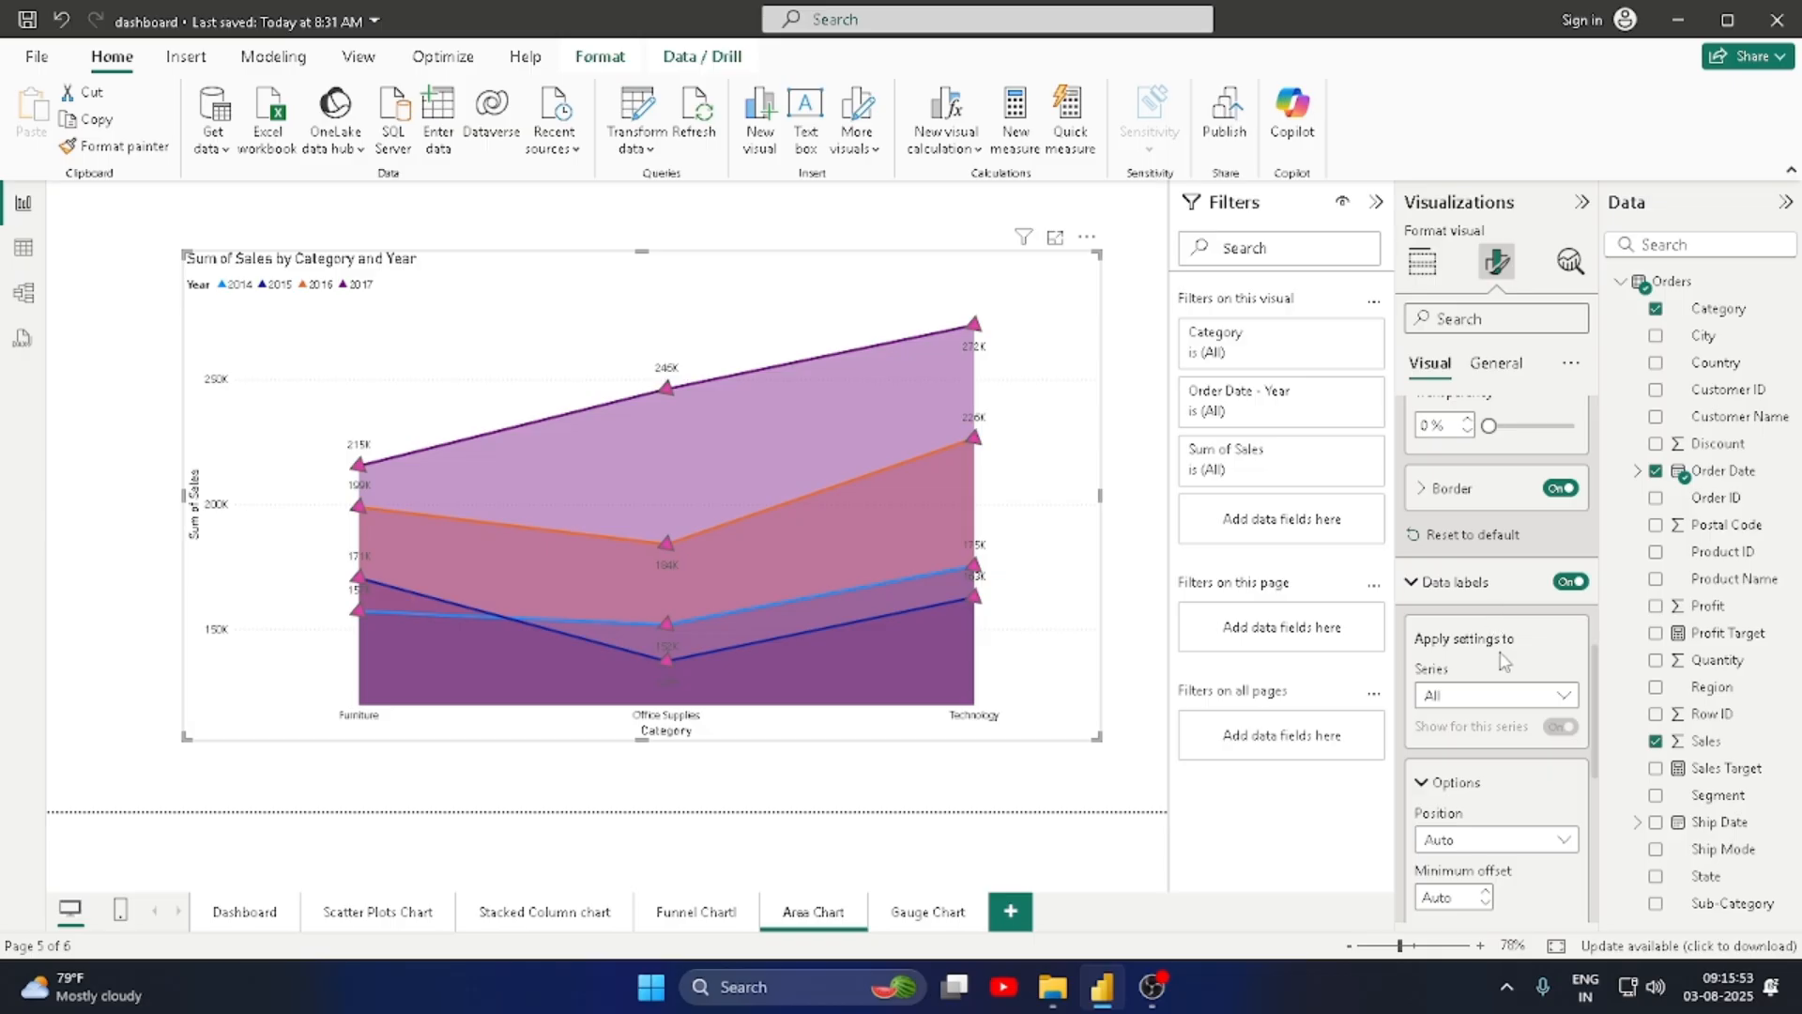
scroll(1506, 675, "down", 2)
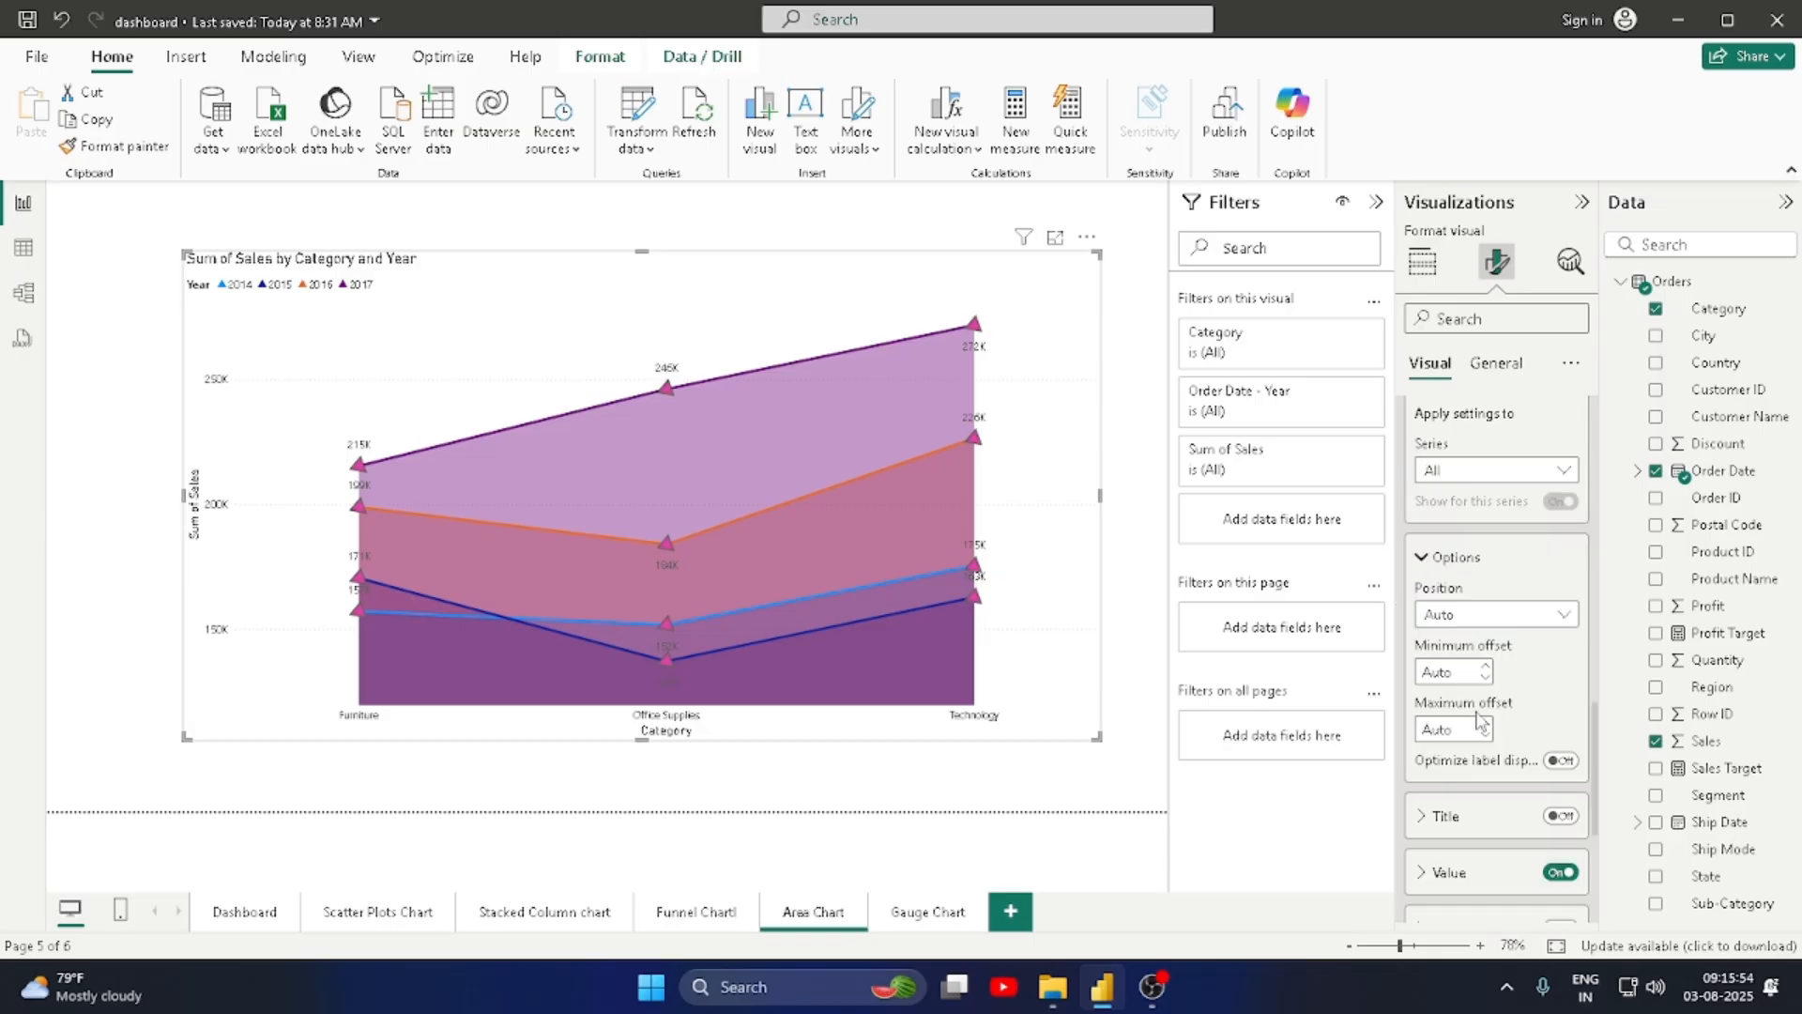
left_click(1561, 816)
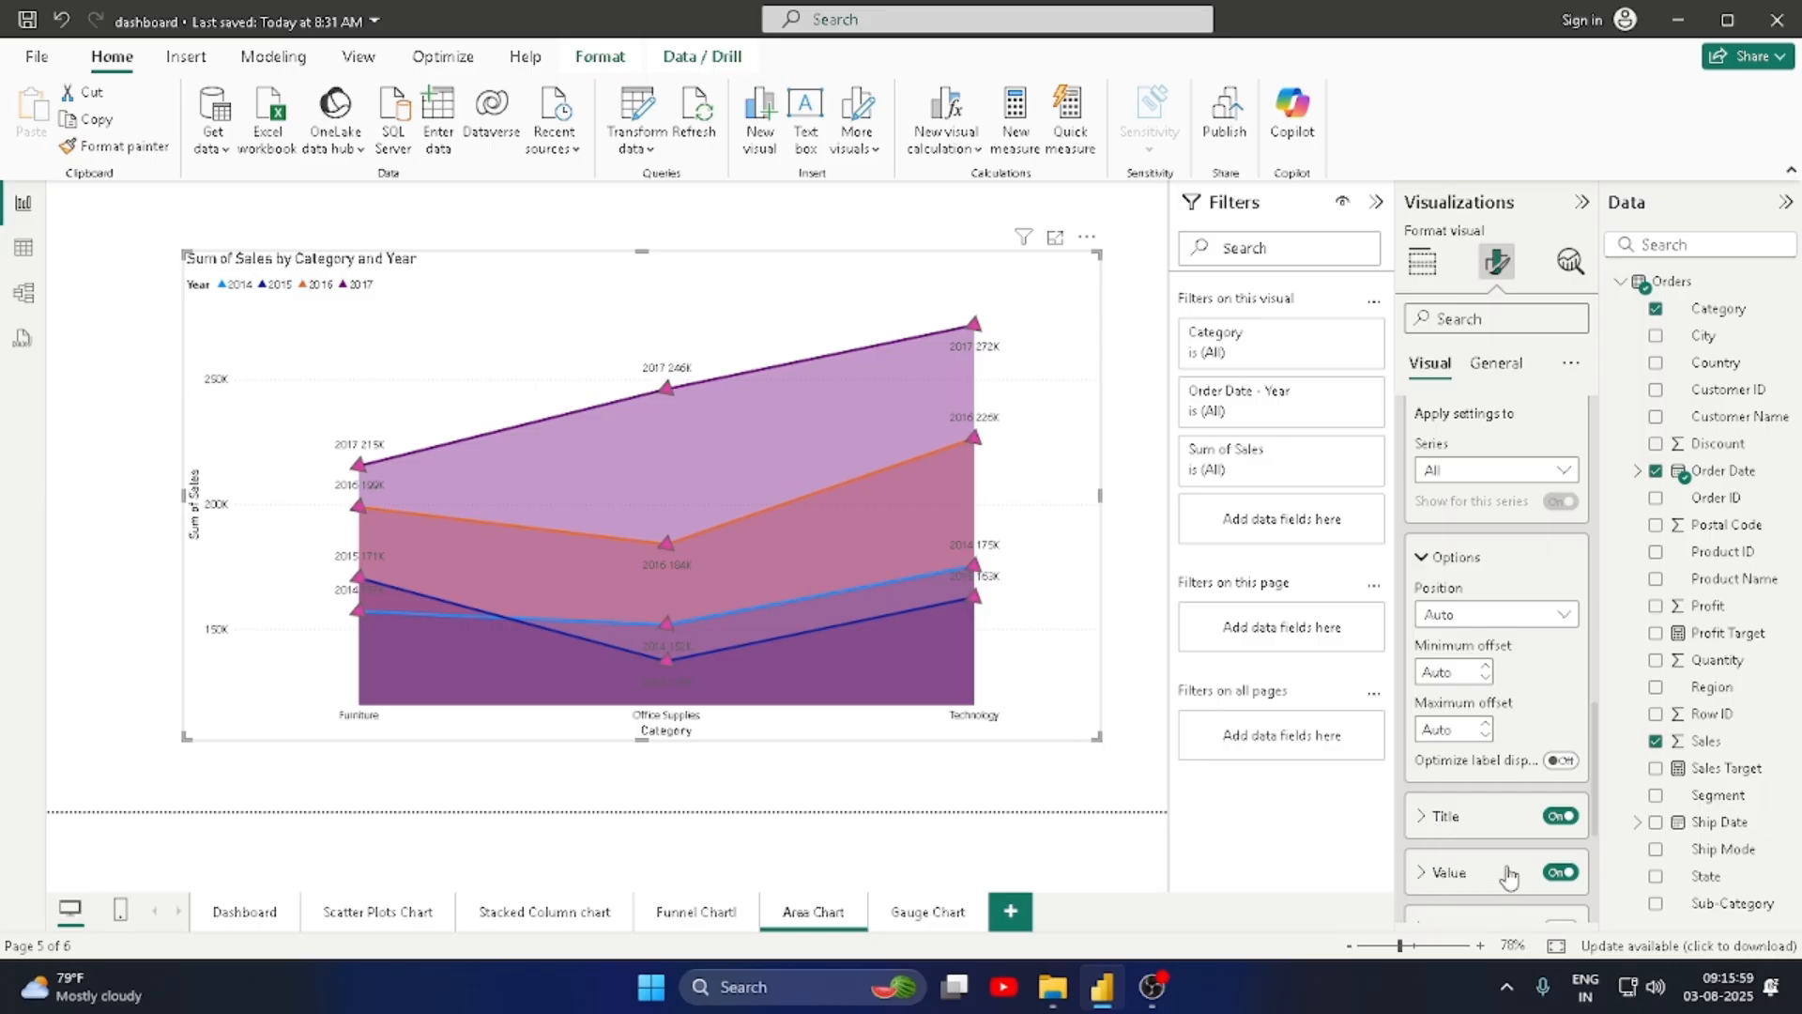
left_click(1424, 826)
scroll(1445, 812, "down", 1)
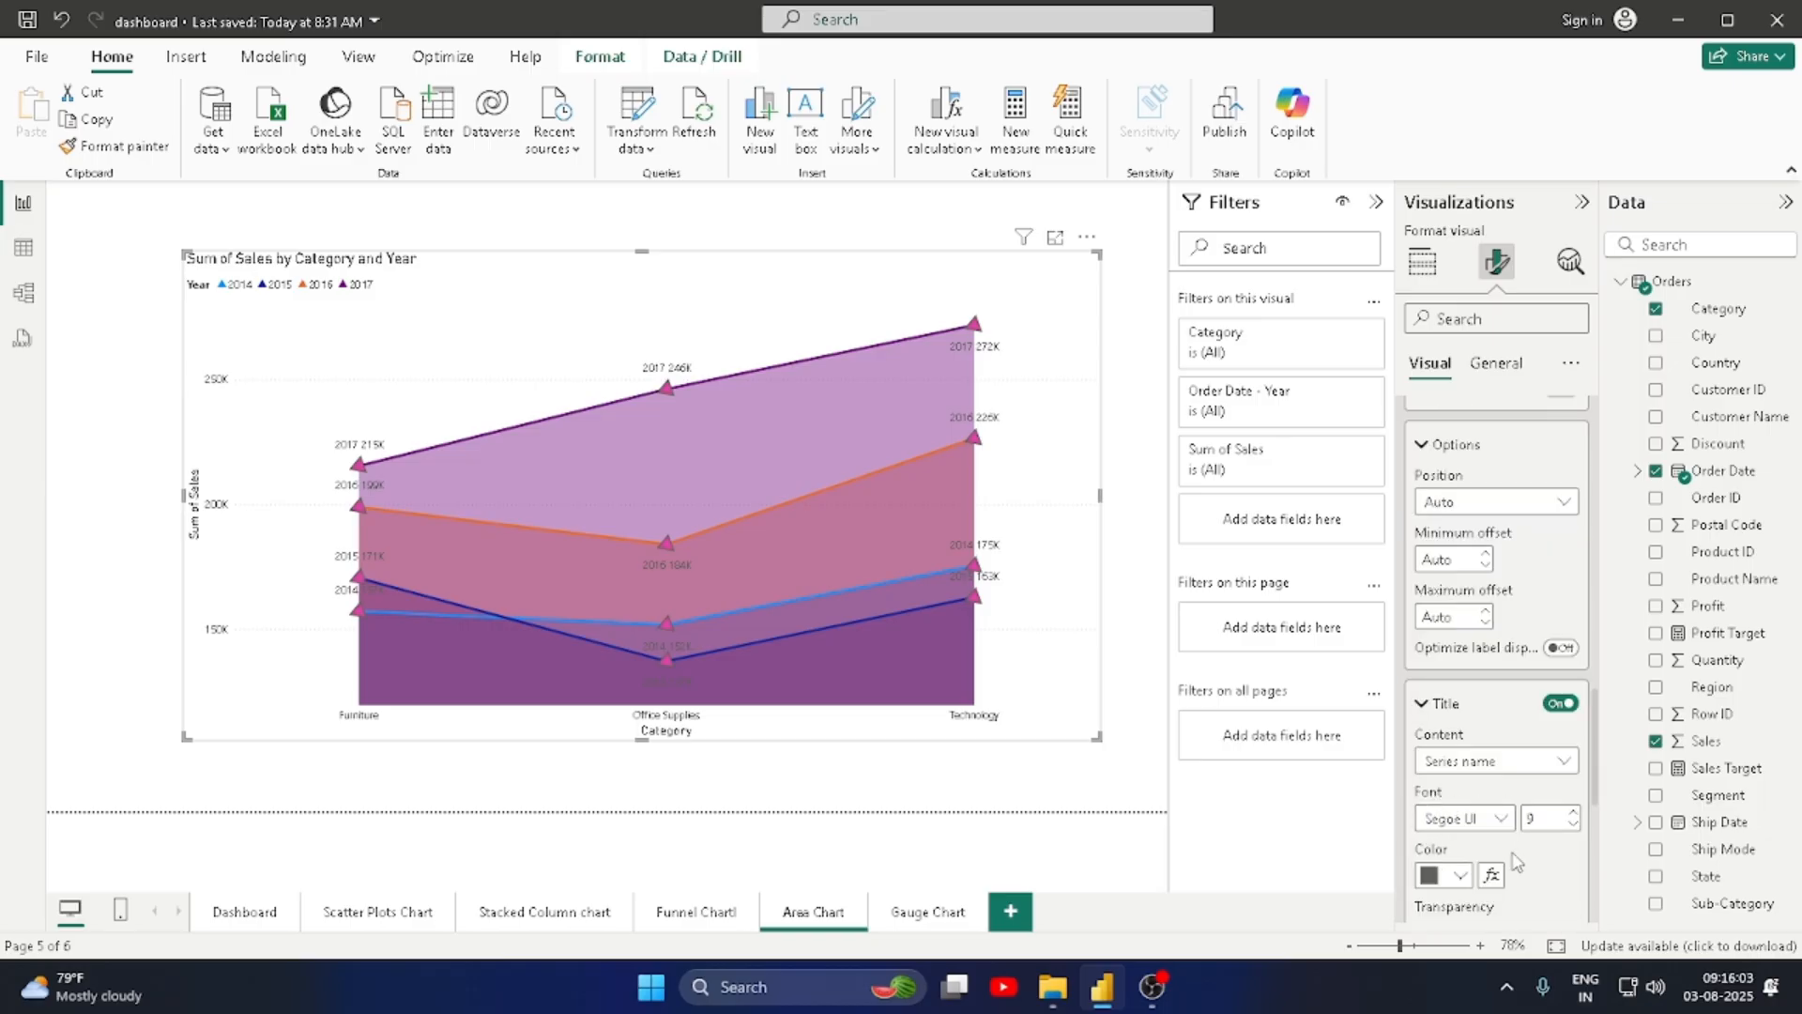
left_click(1454, 875)
left_click(1476, 780)
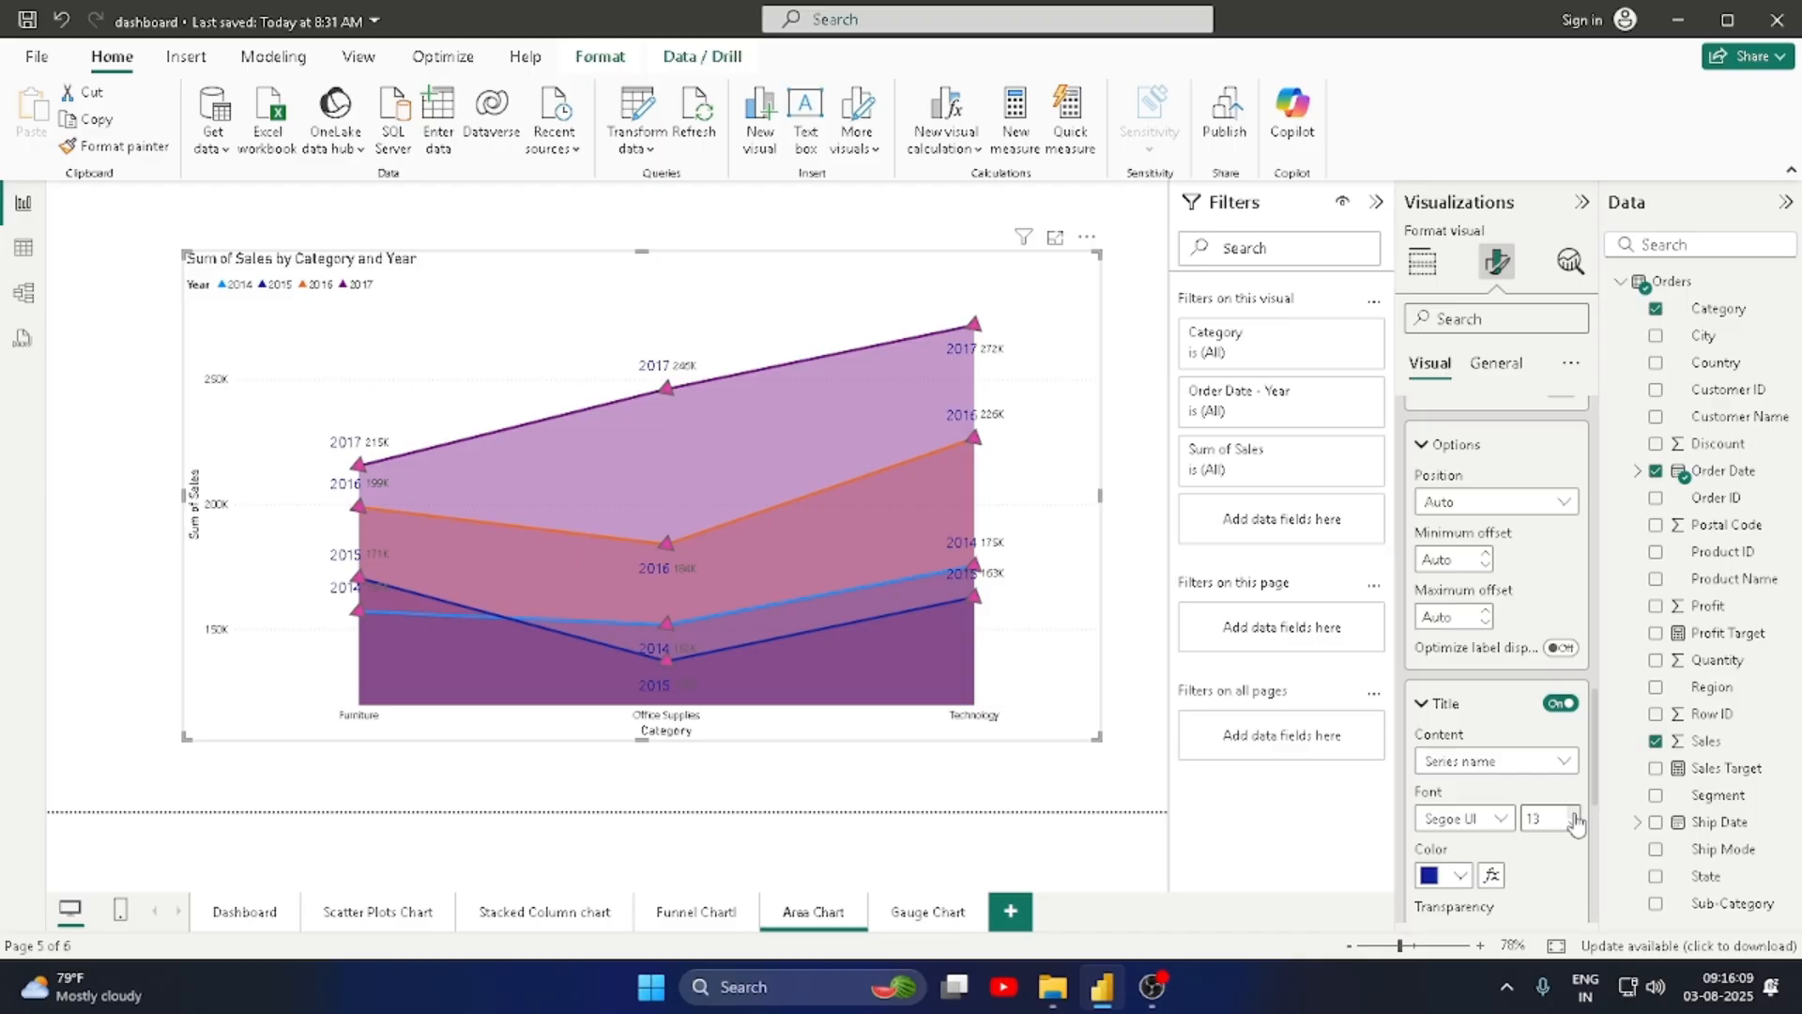
Step: Format the data label values in bold pink at font size 15 with 19% transparency
scroll(1488, 868, "down", 3)
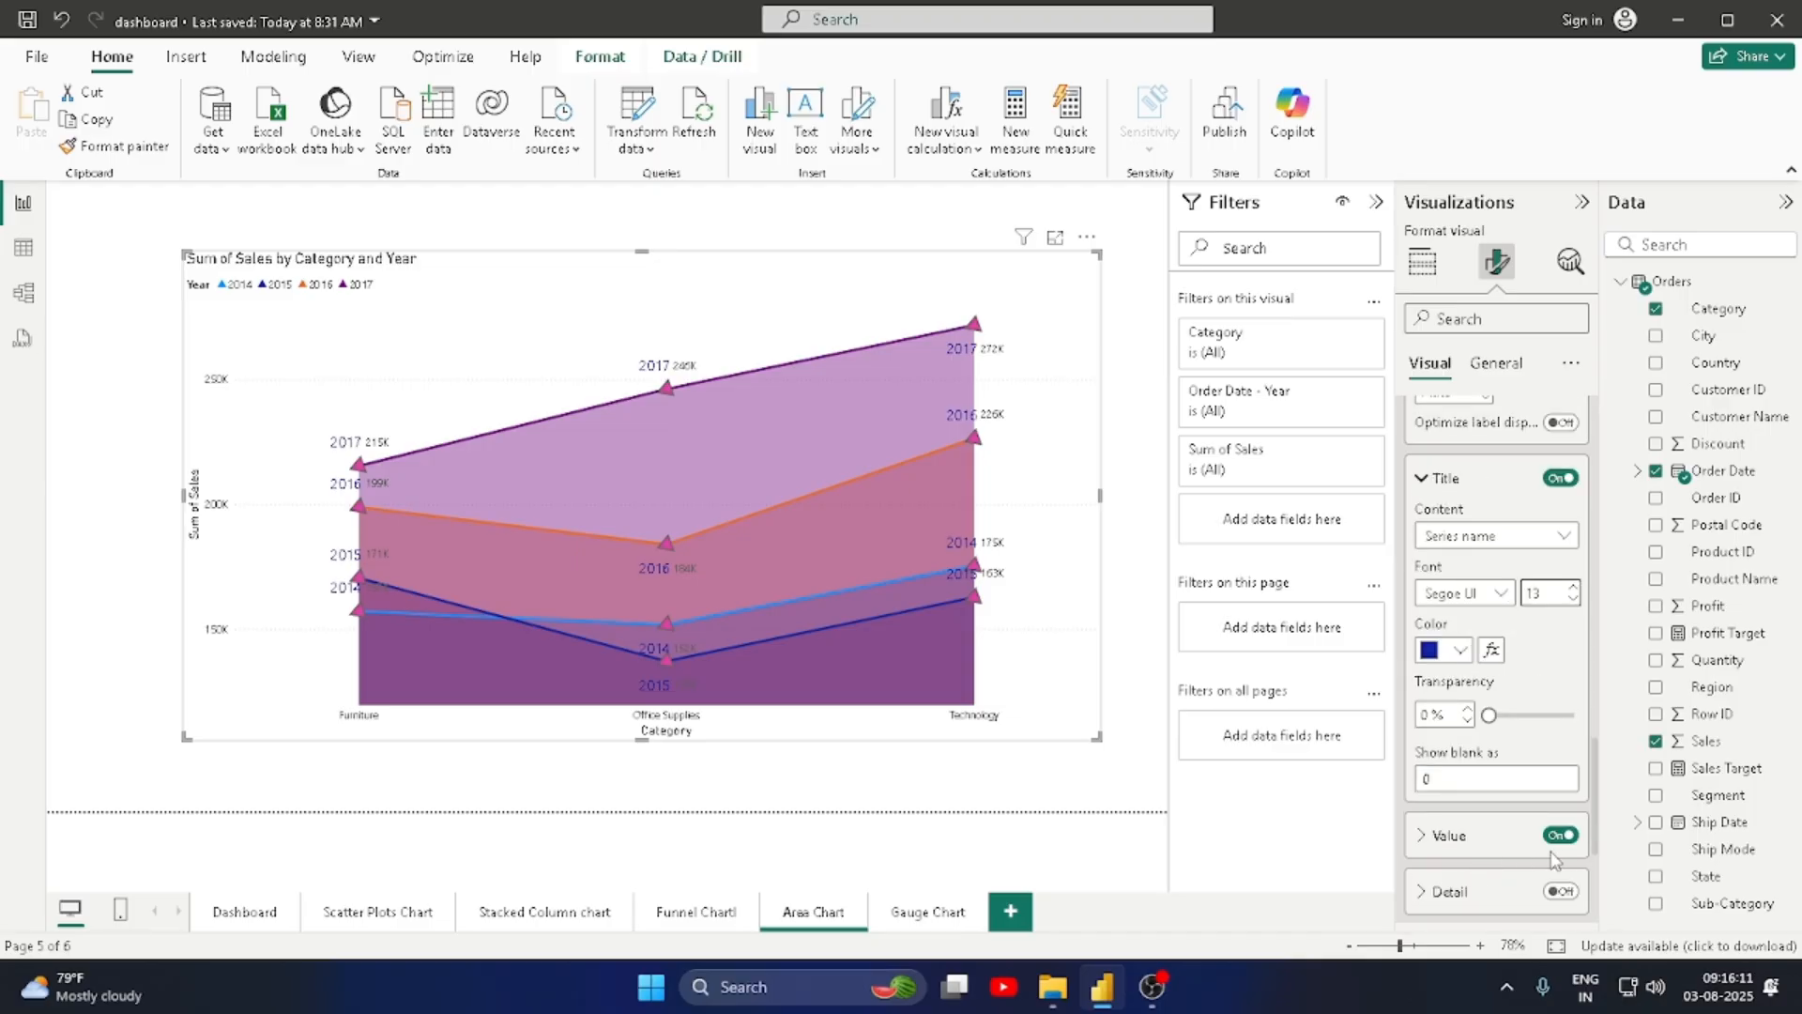
left_click(1559, 891)
left_click(1445, 835)
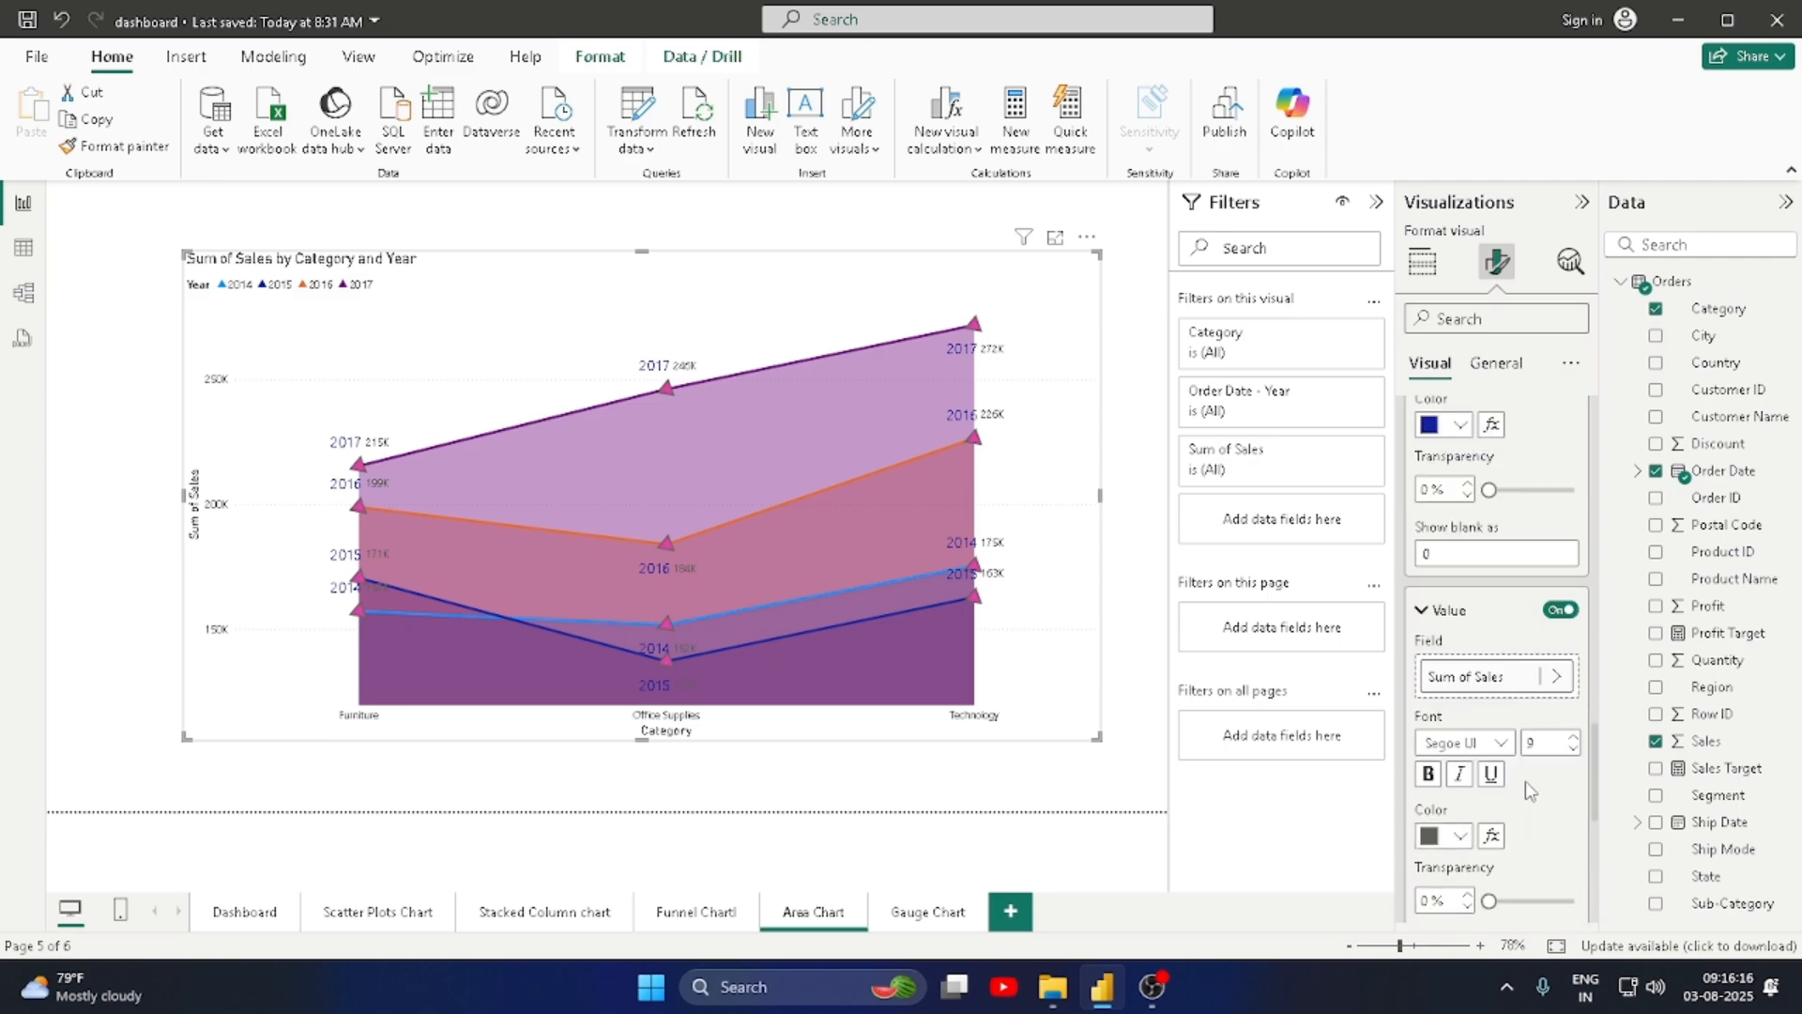
left_click(1457, 836)
left_click(1476, 740)
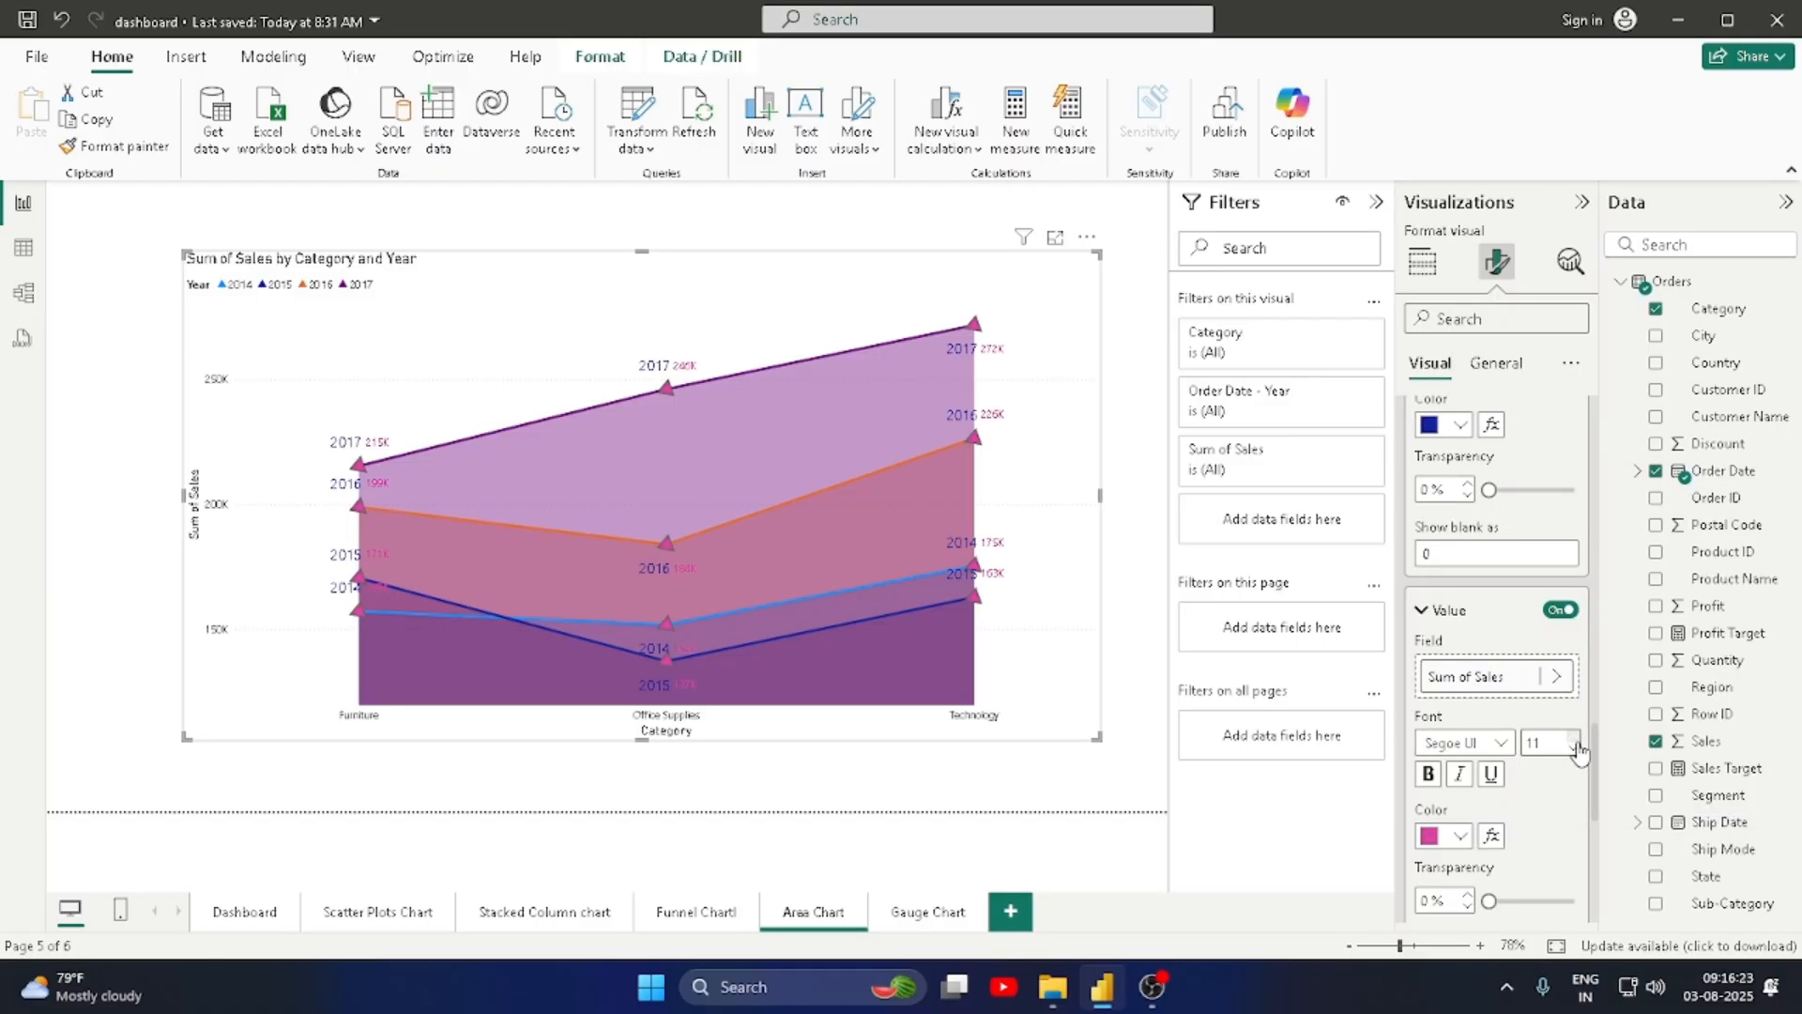
left_click(1427, 773)
scroll(1536, 800, "down", 2)
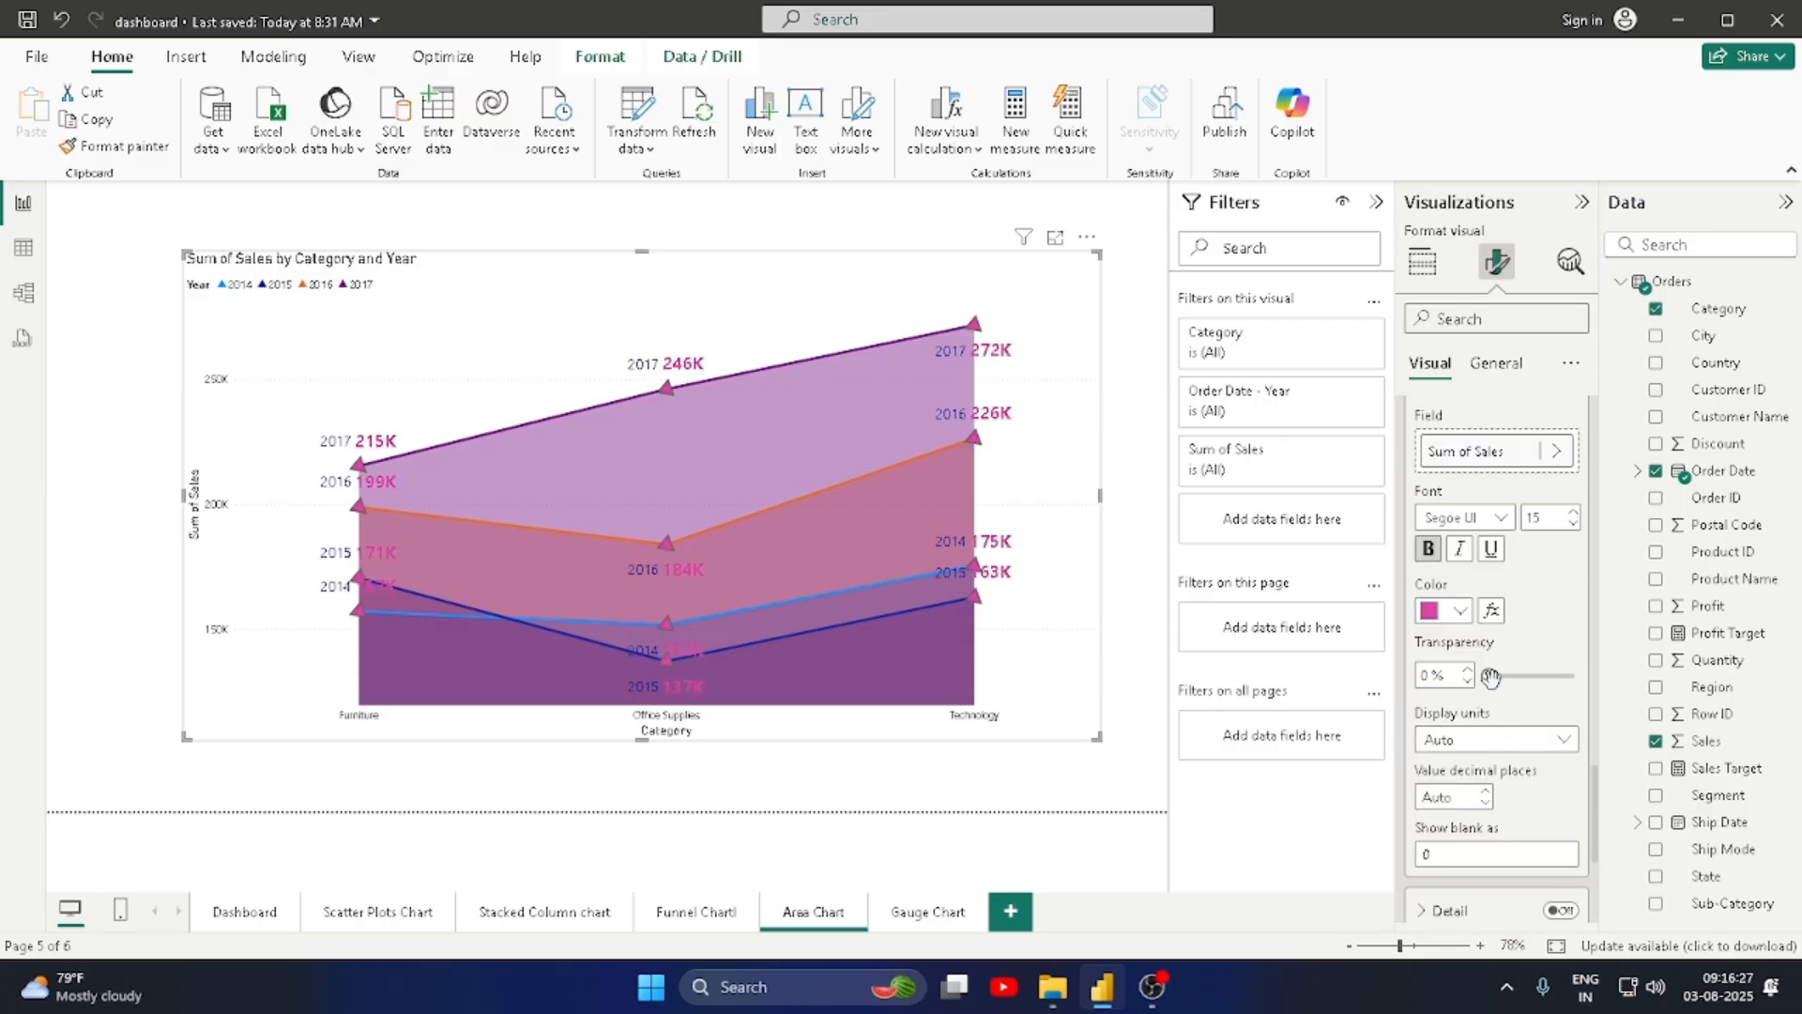
left_click_drag(1489, 676, 1509, 702)
Step: Try turning on the detail and background options of the area chart's data labels
scroll(1506, 741, "down", 2)
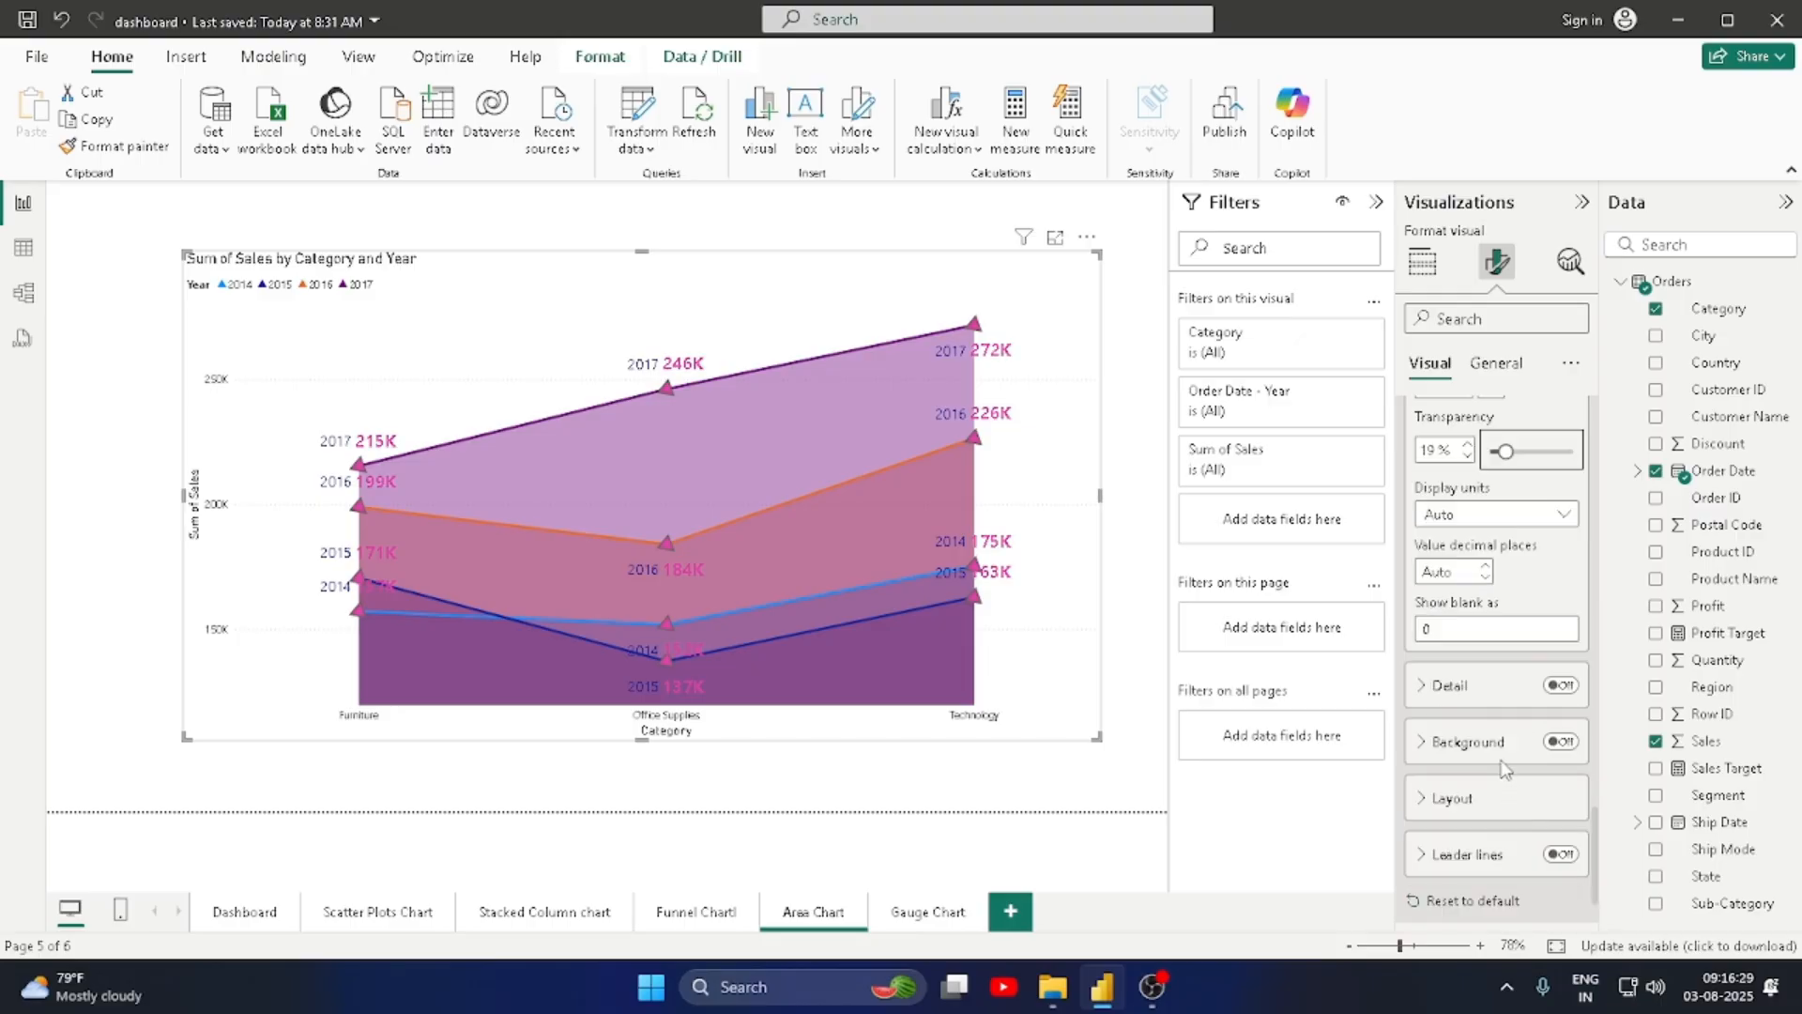
left_click(1419, 686)
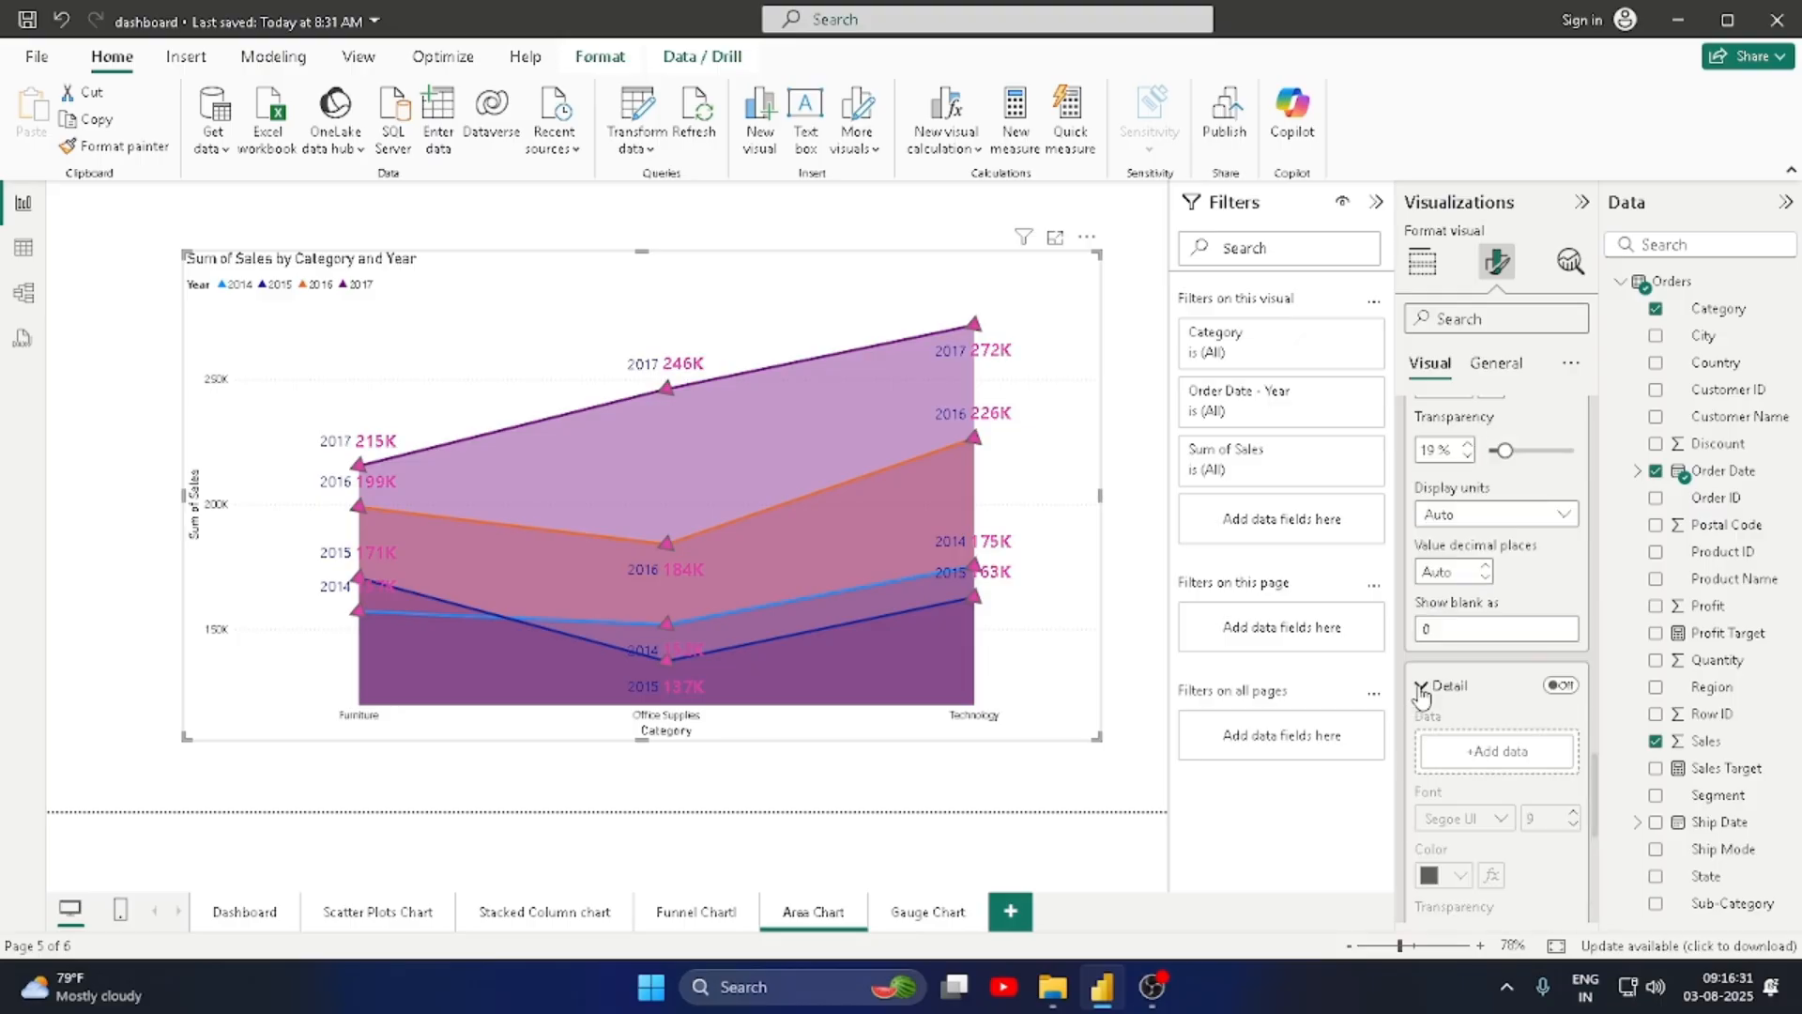
left_click(1565, 687)
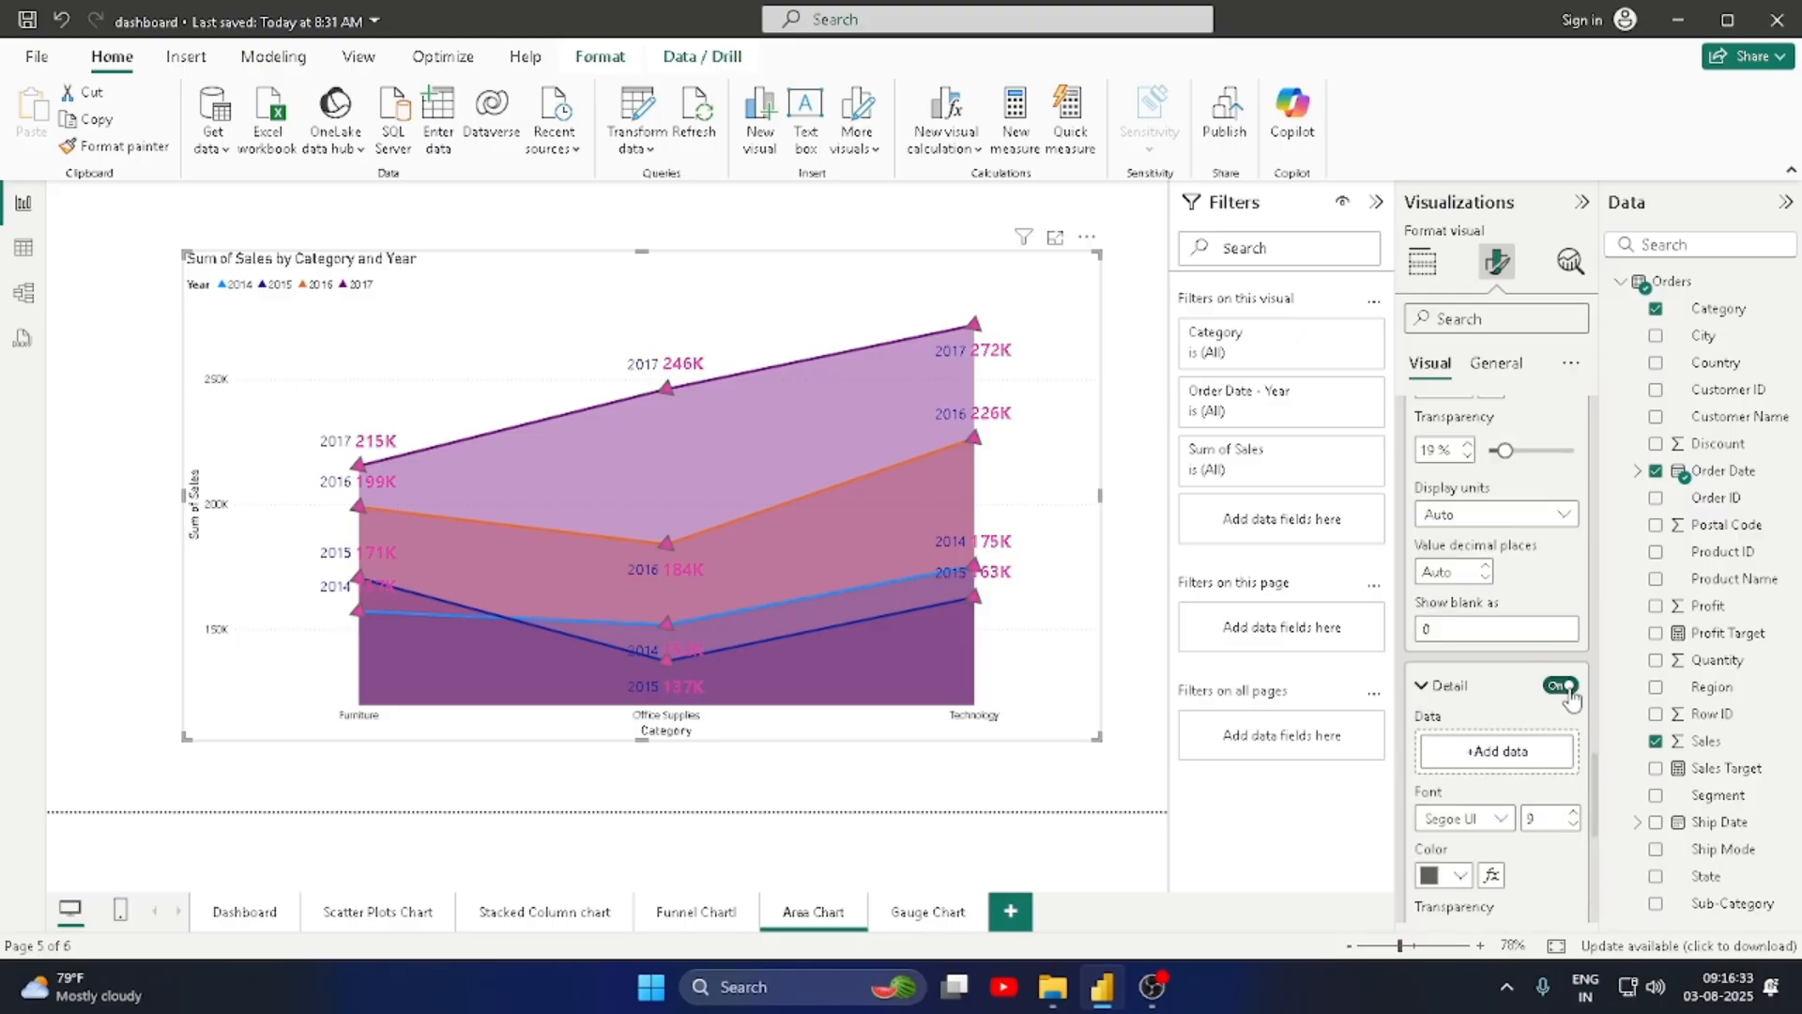
left_click(1565, 687)
left_click(1419, 686)
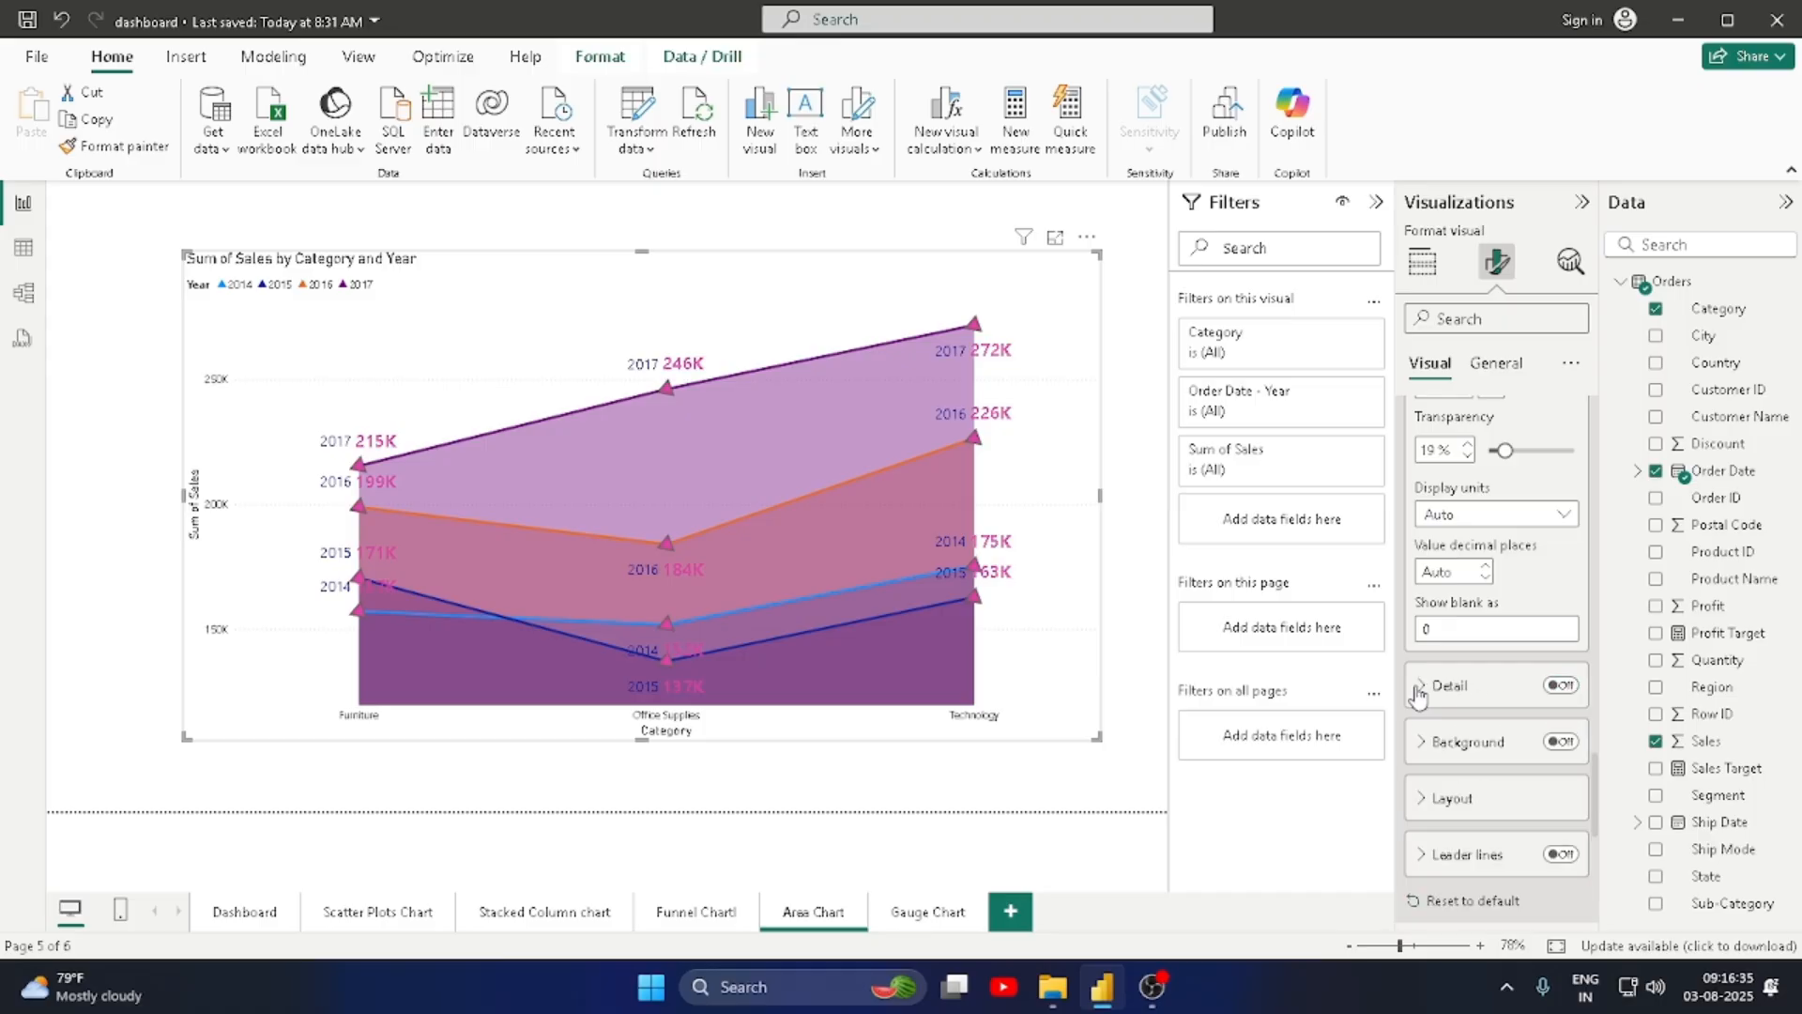
left_click(1557, 744)
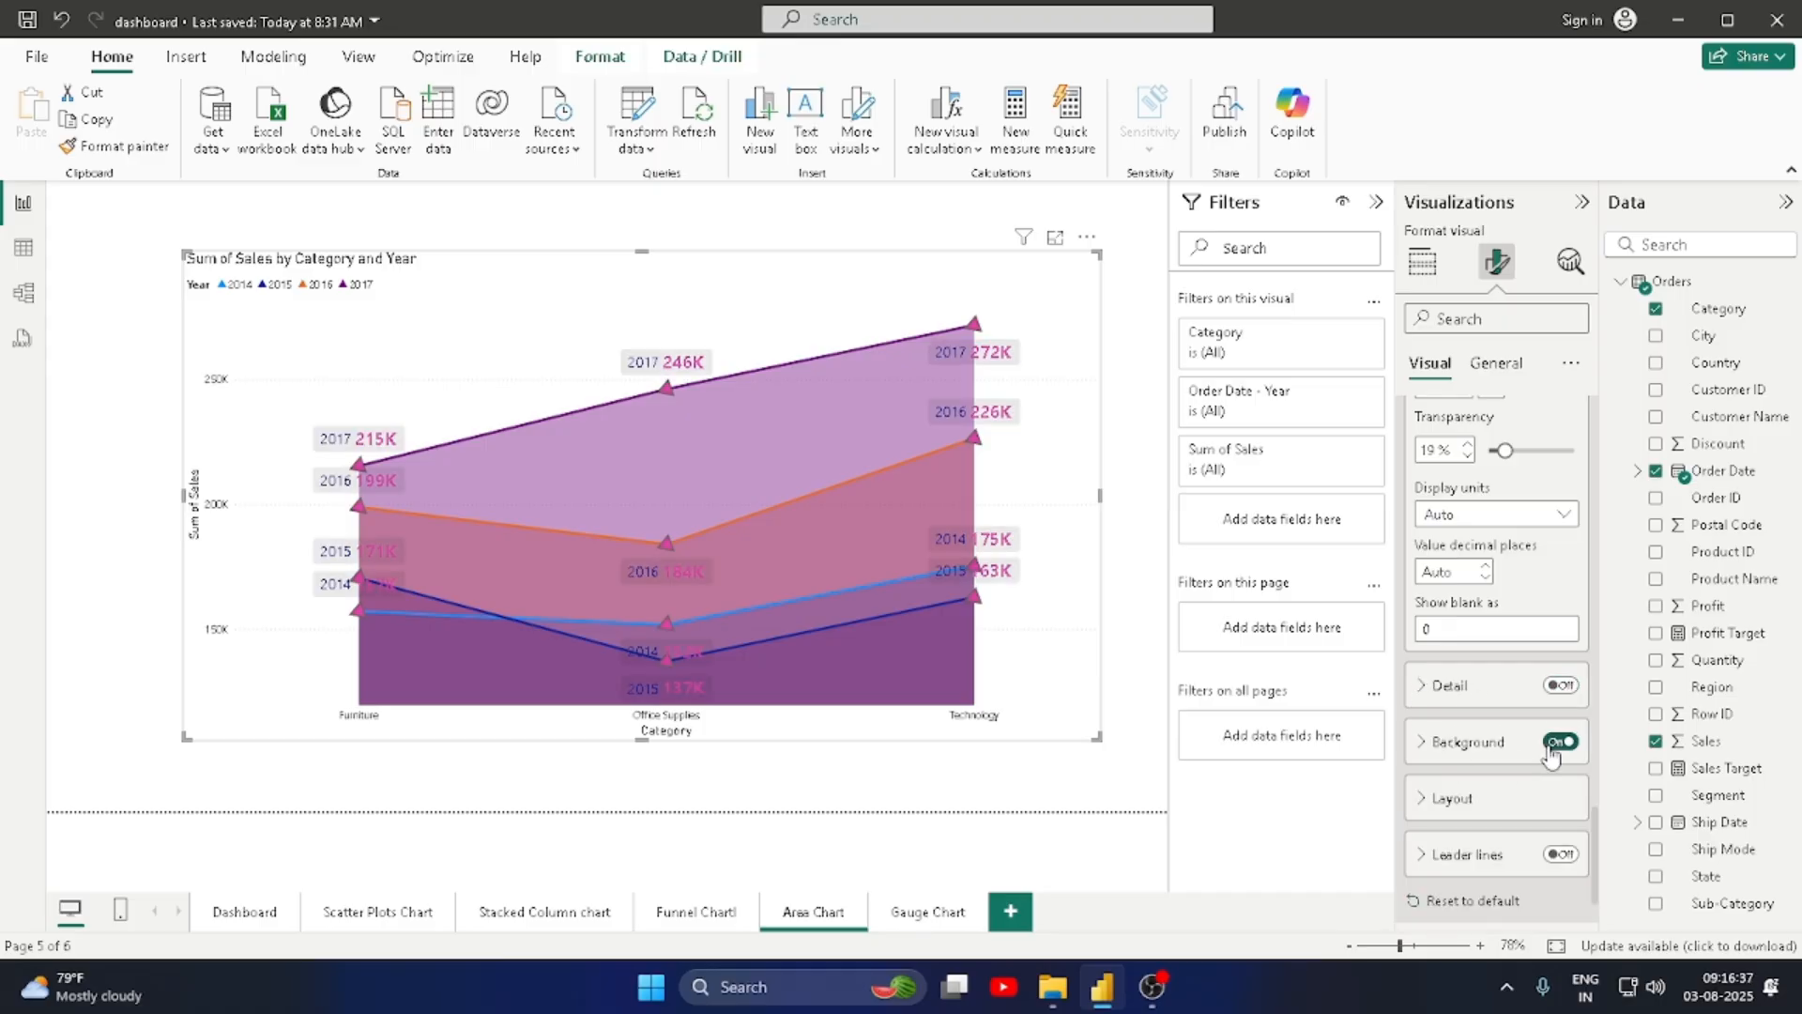
left_click(1553, 746)
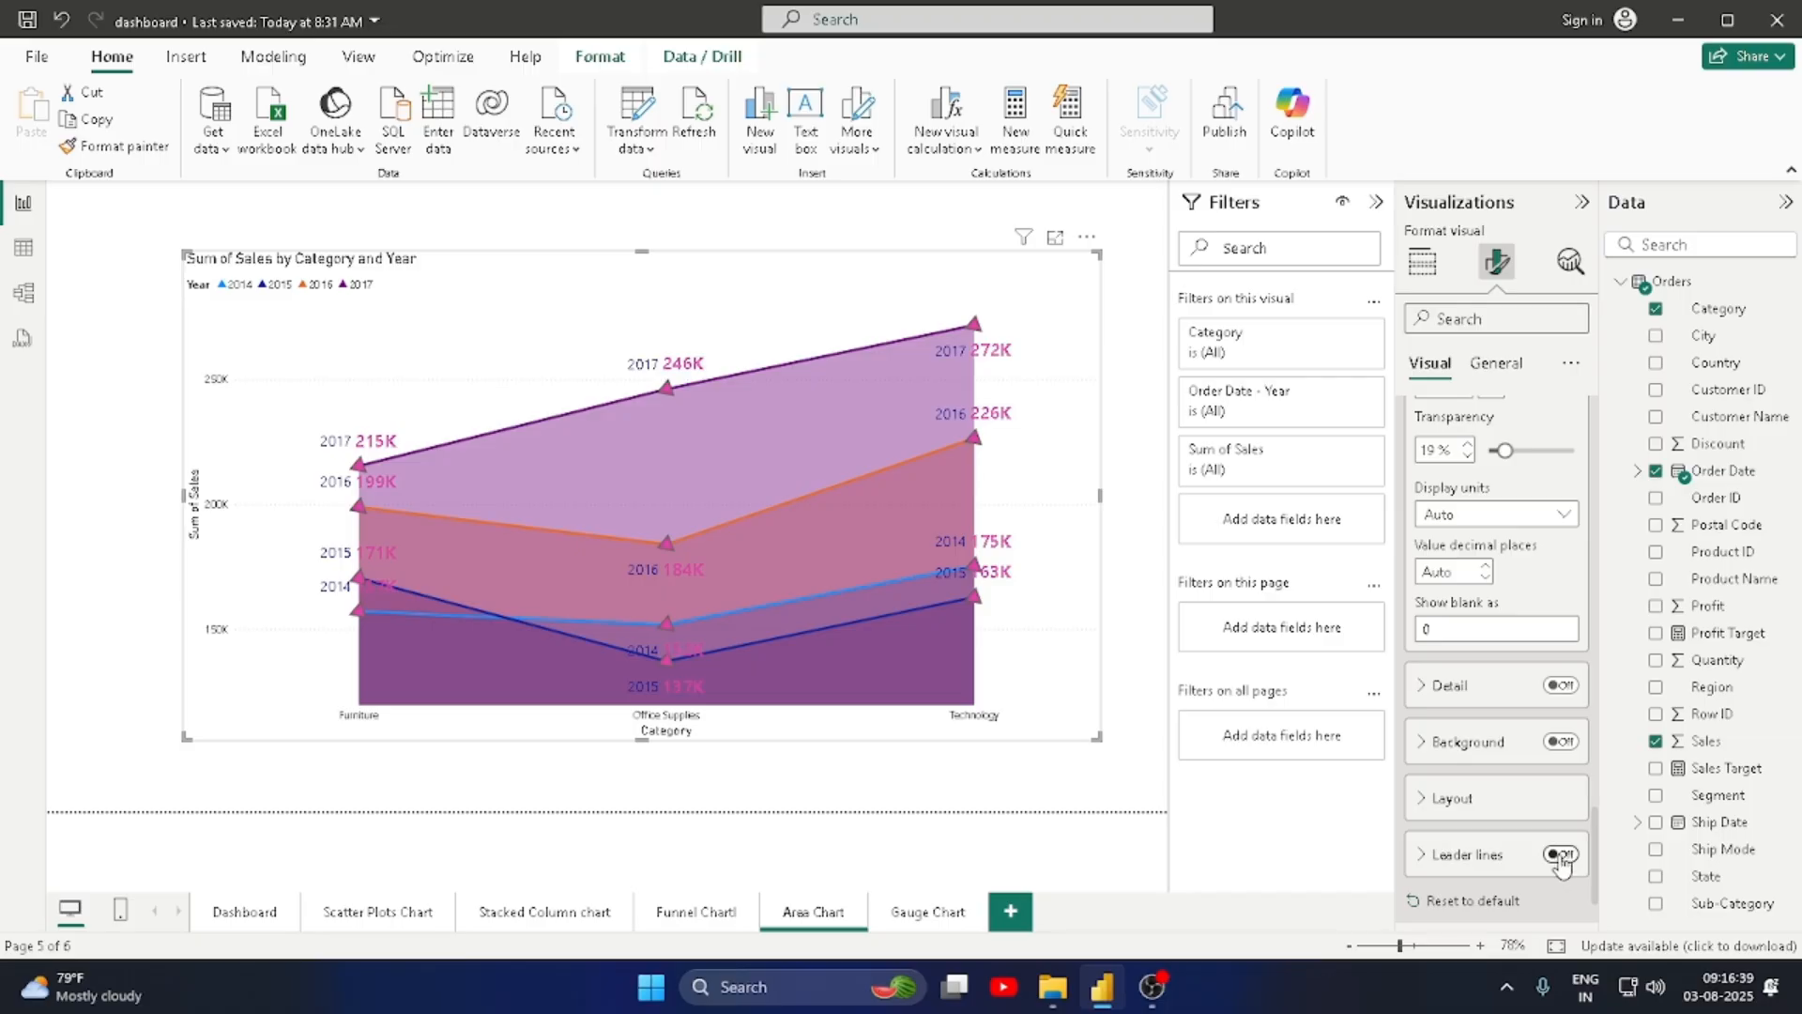
scroll(1509, 862, "down", 1)
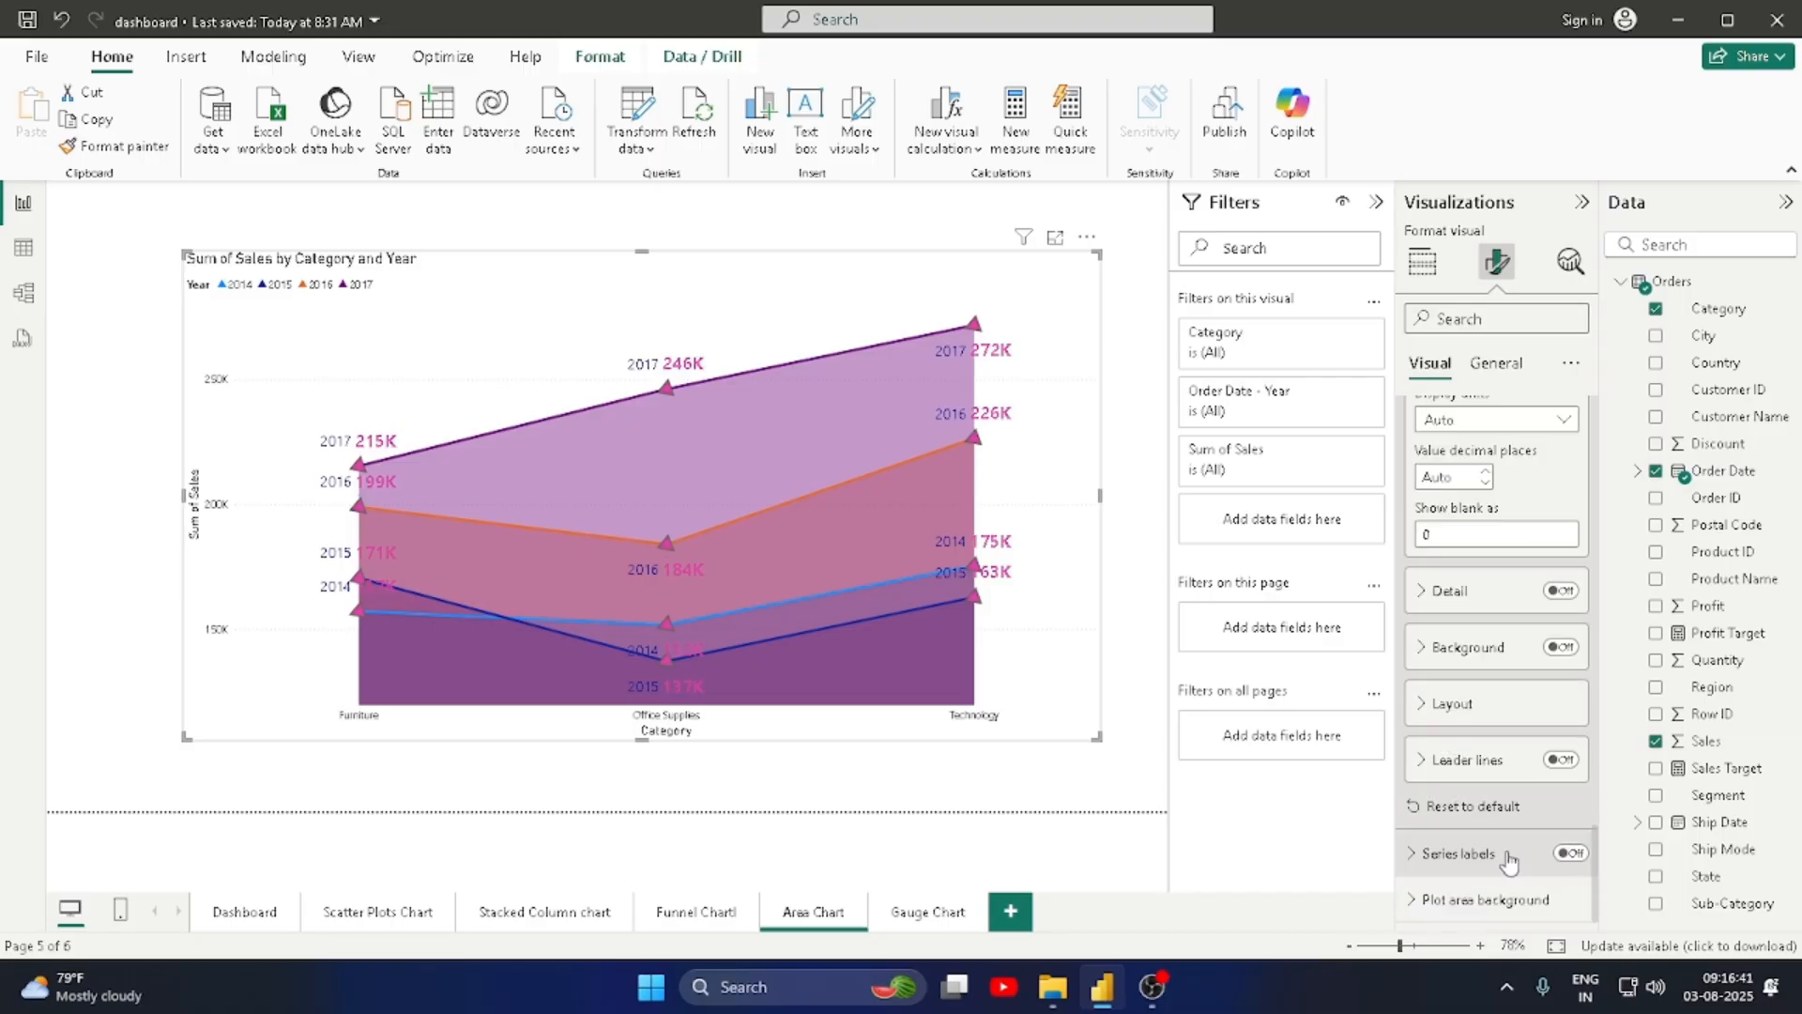
Step: Shorten the area chart's title text to "Sales by Category and Year"
scroll(1471, 835, "up", 6)
scroll(1474, 803, "up", 10)
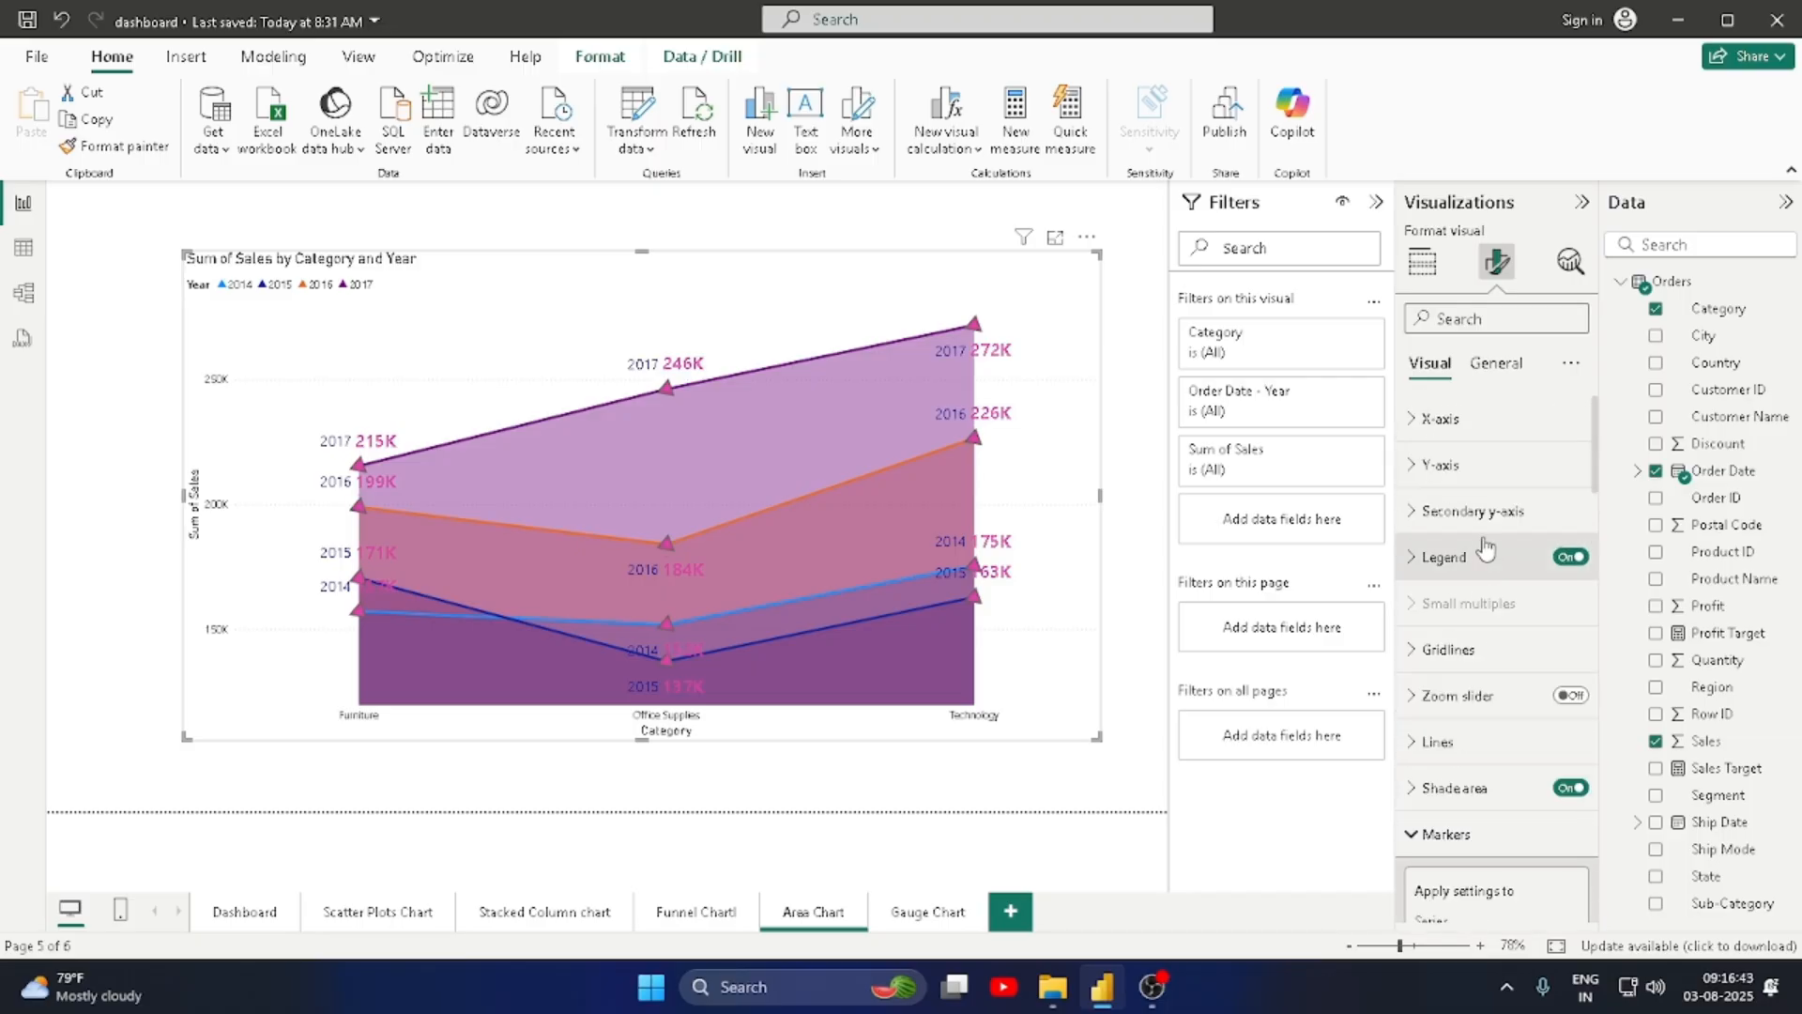
left_click(1496, 373)
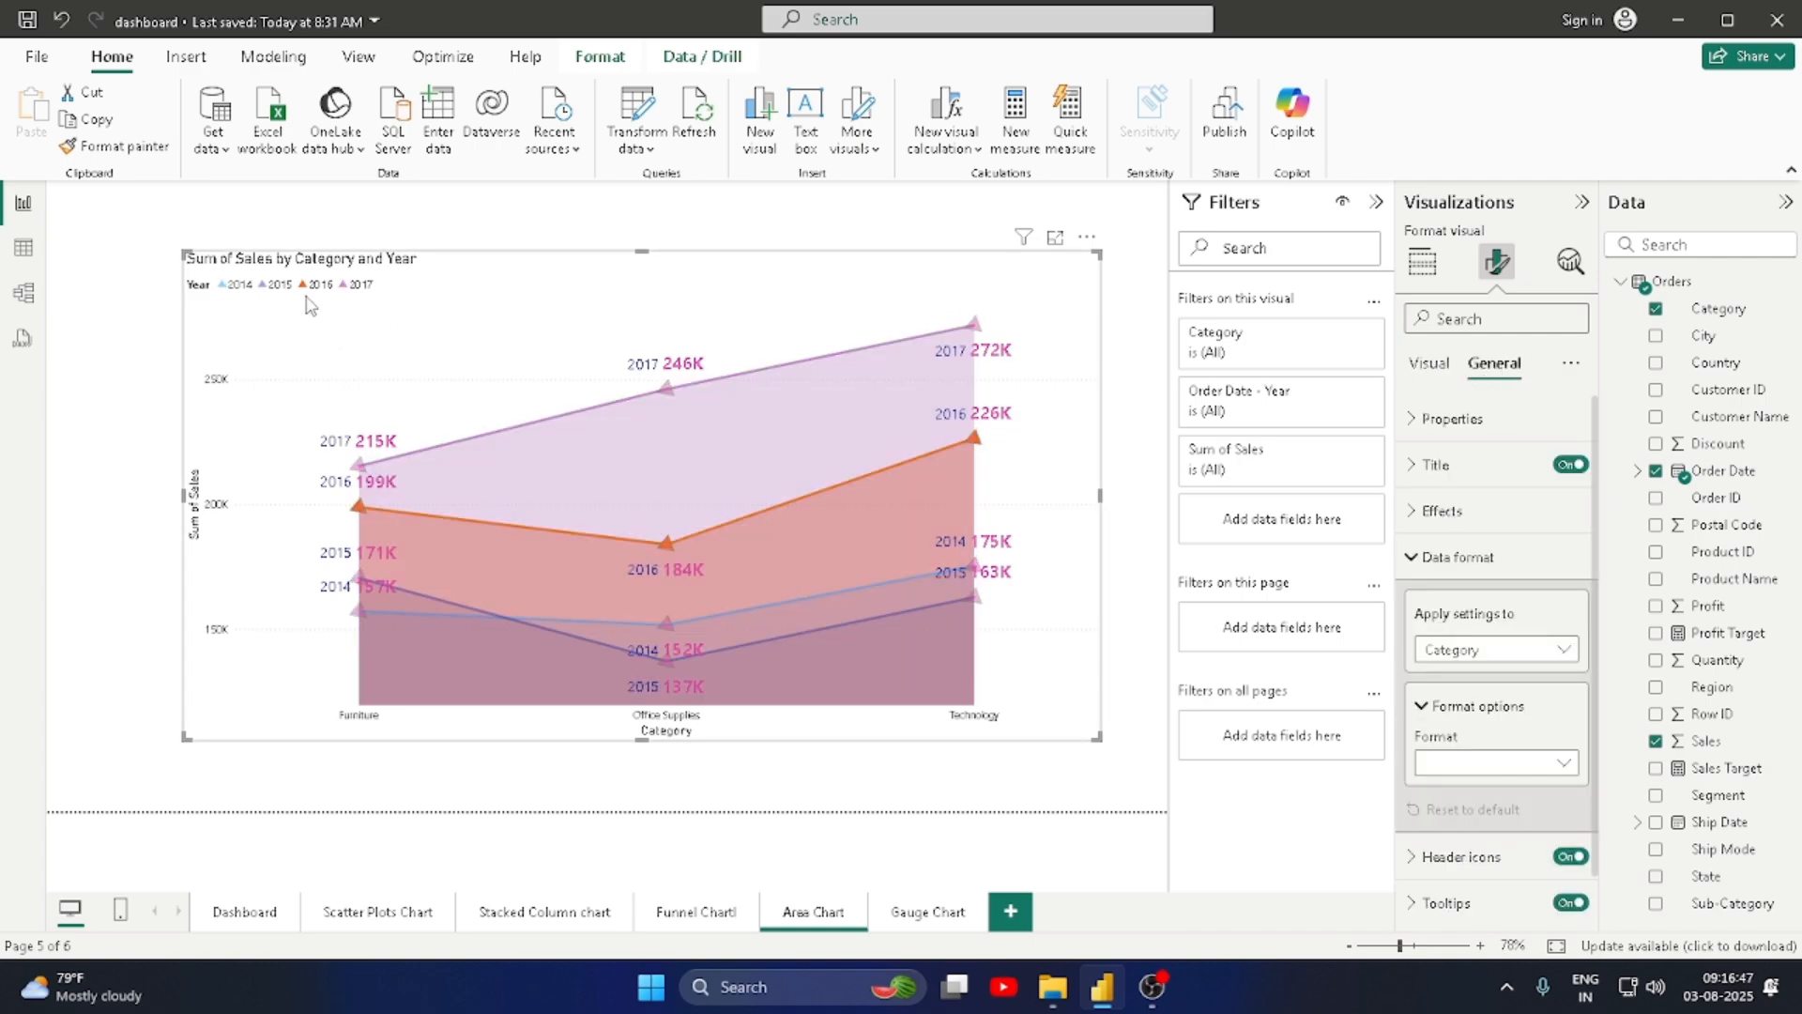
left_click(1406, 466)
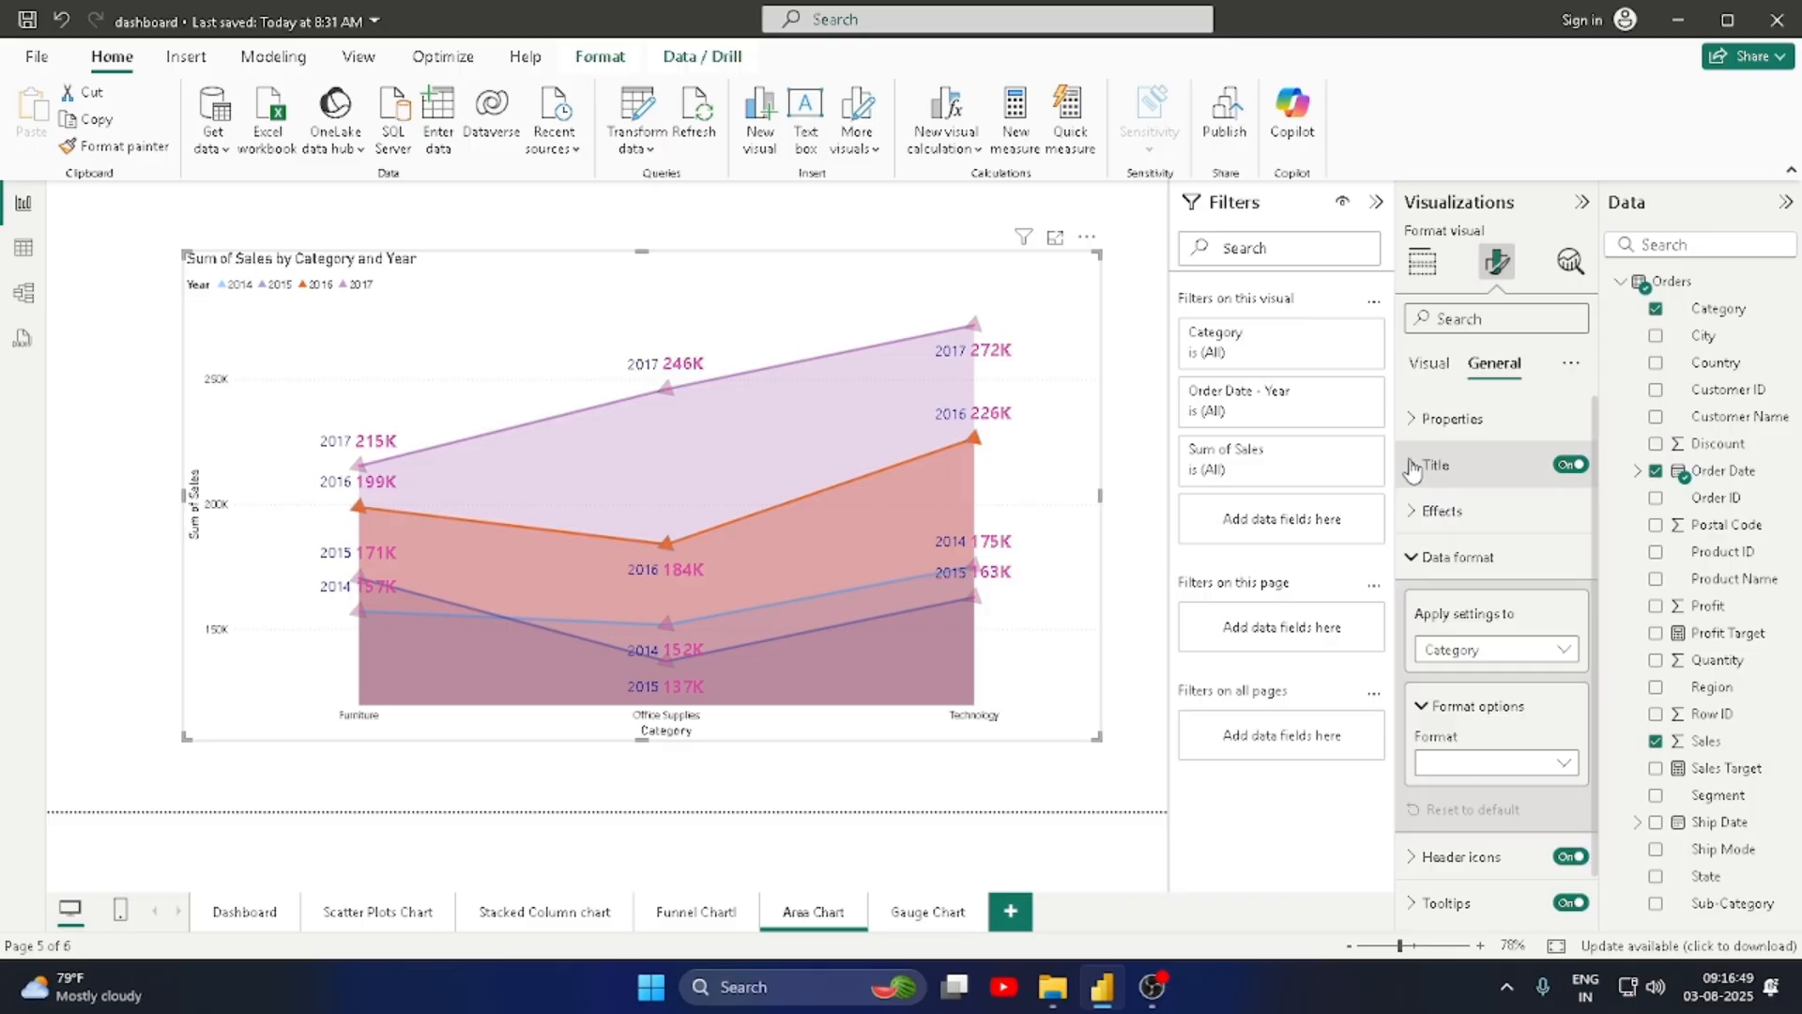
left_click(1474, 582)
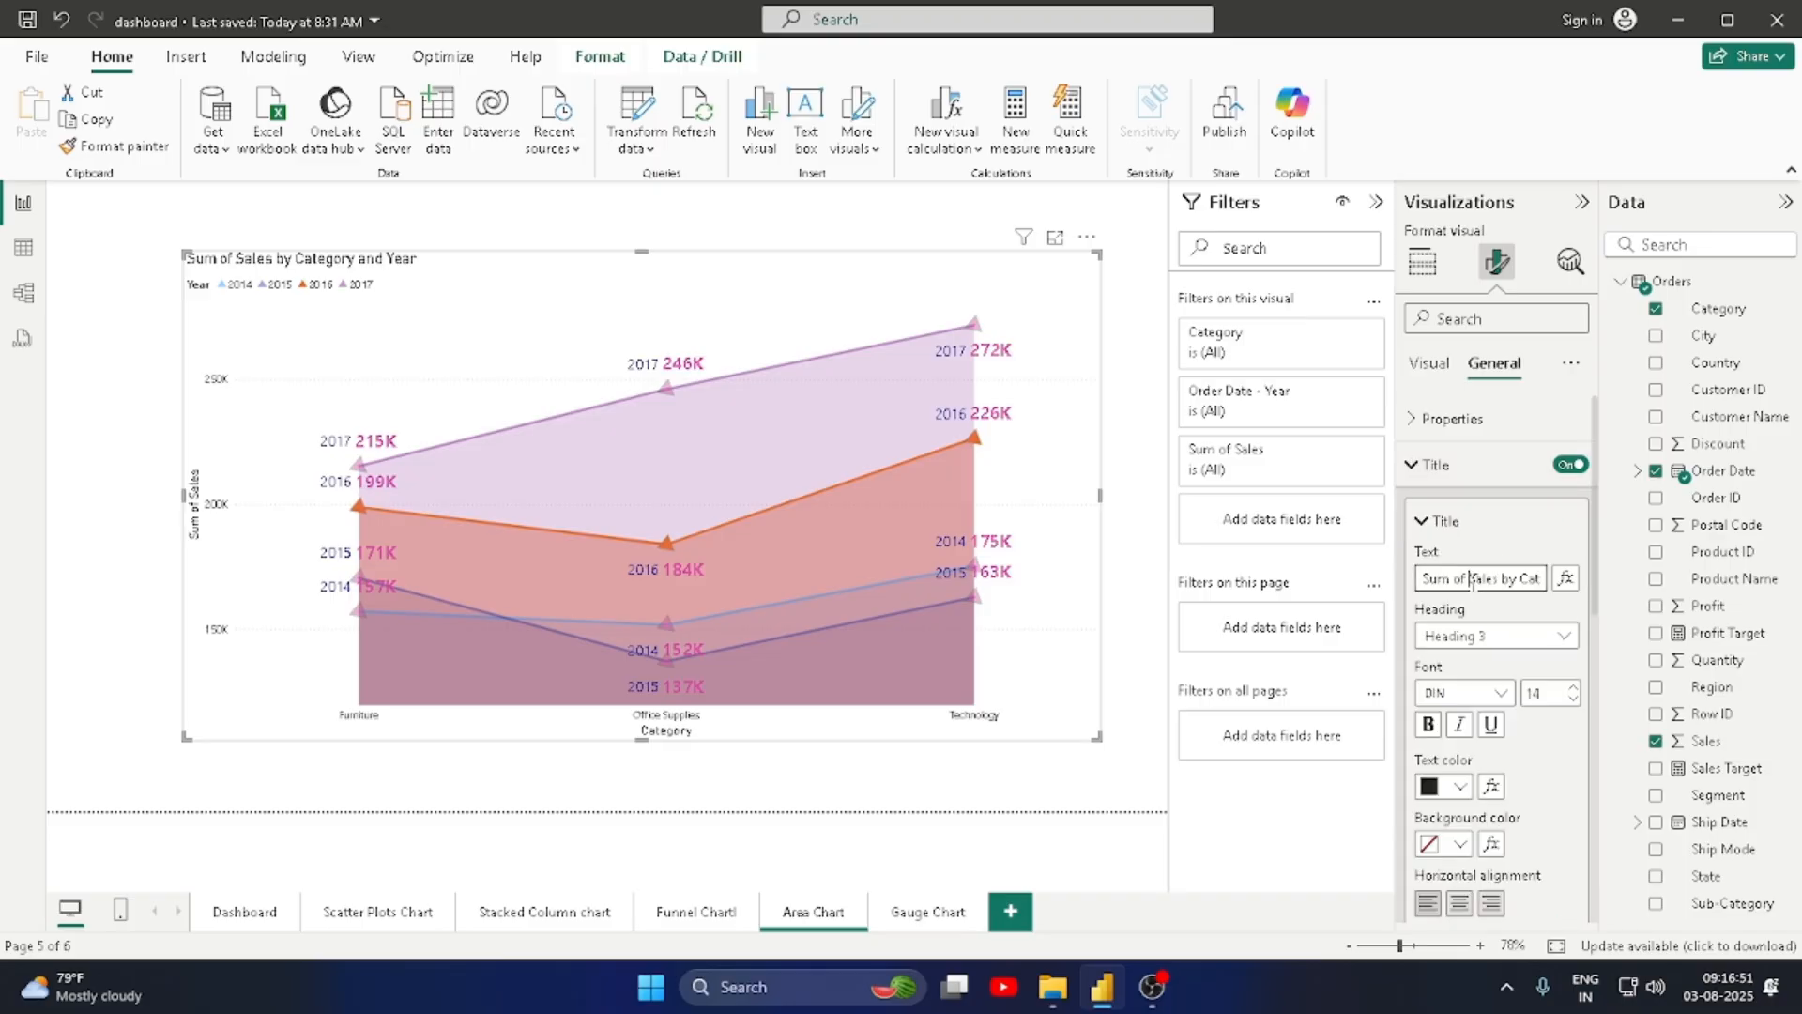
key("BackSpace")
key("BackSpace")
key("BackSpace")
key("BackSpace")
key("BackSpace")
key("BackSpace")
key("BackSpace")
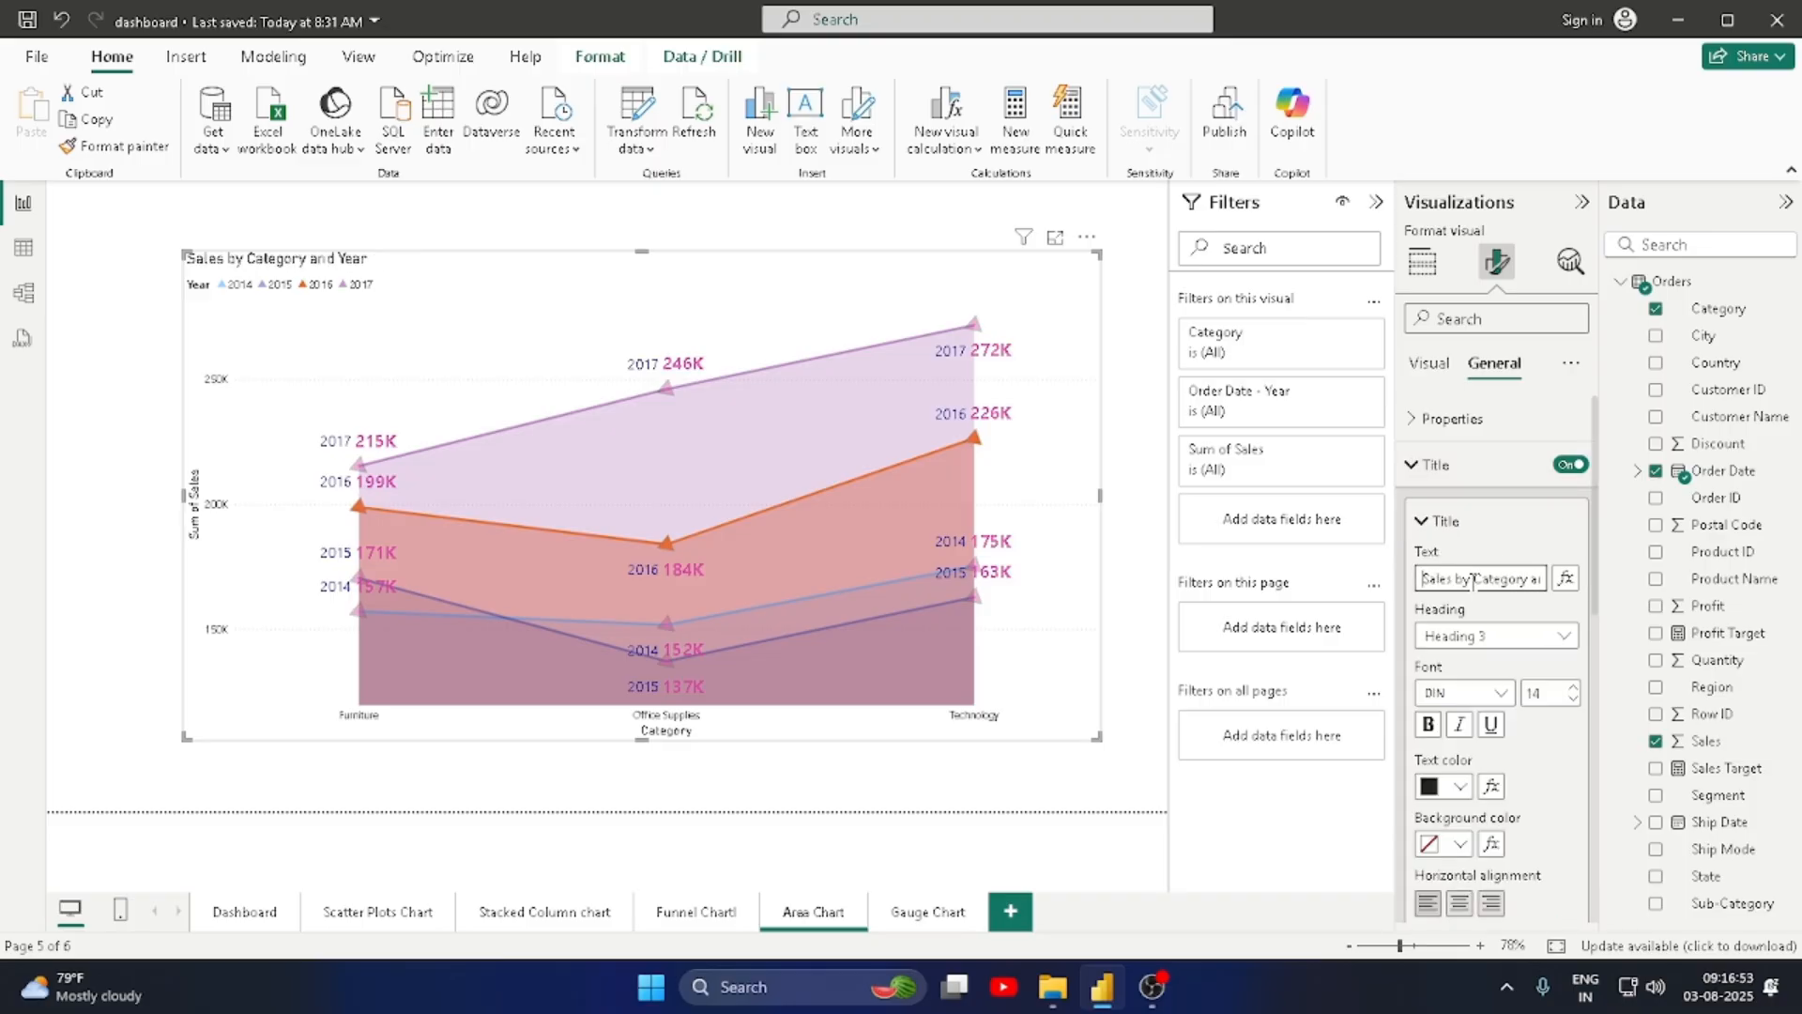
Step: Center the area chart's title and make it bold and blue at font size 23
left_click(1457, 905)
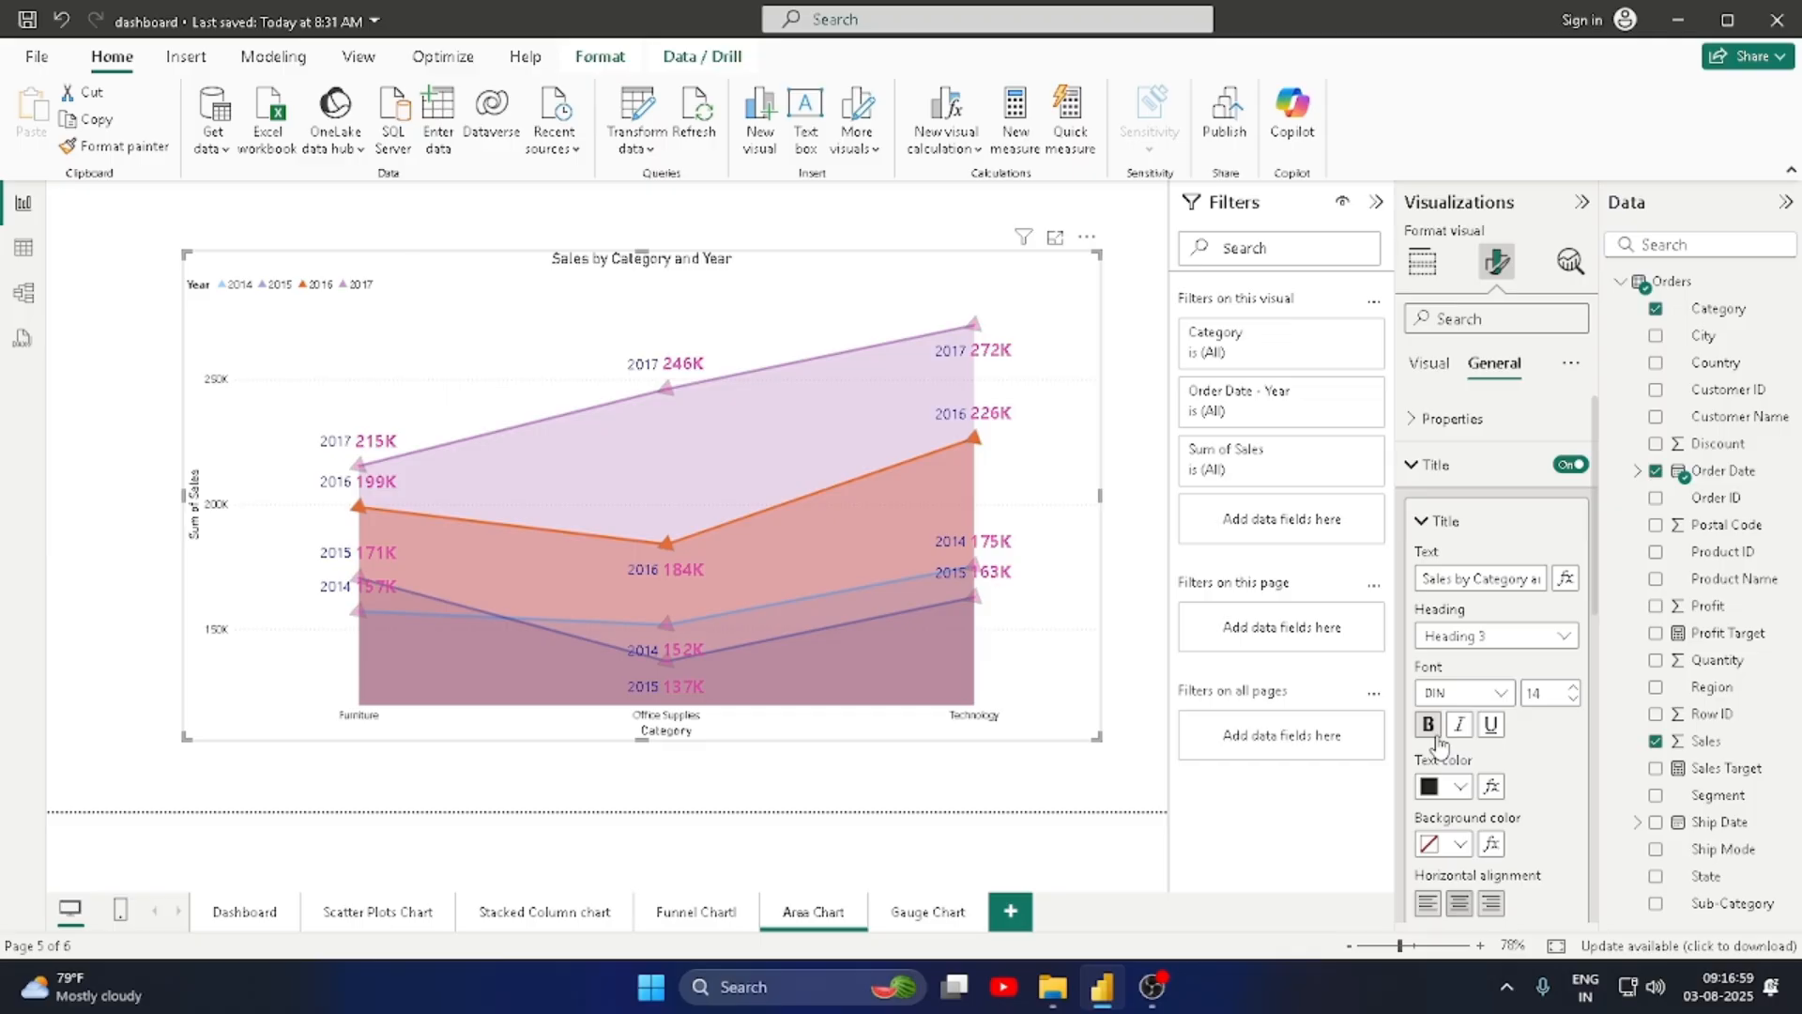
left_click(1428, 724)
left_click(1573, 688)
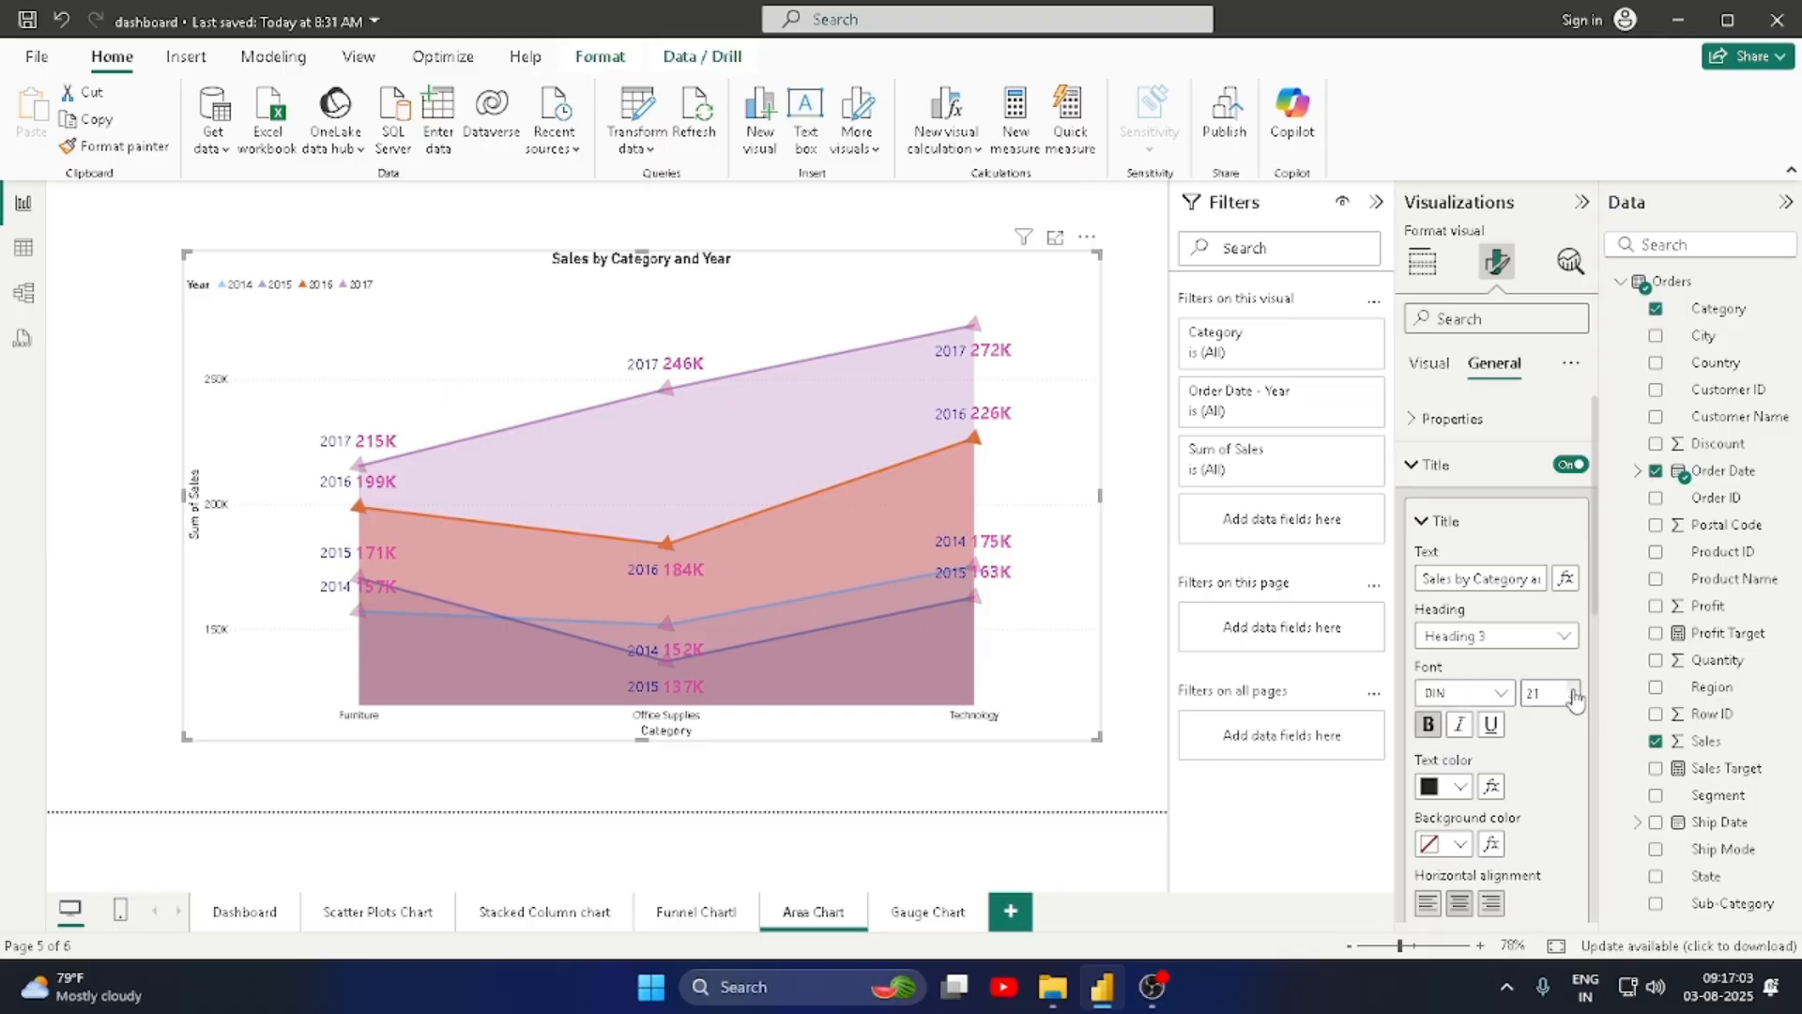
left_click(1573, 688)
left_click(1573, 688)
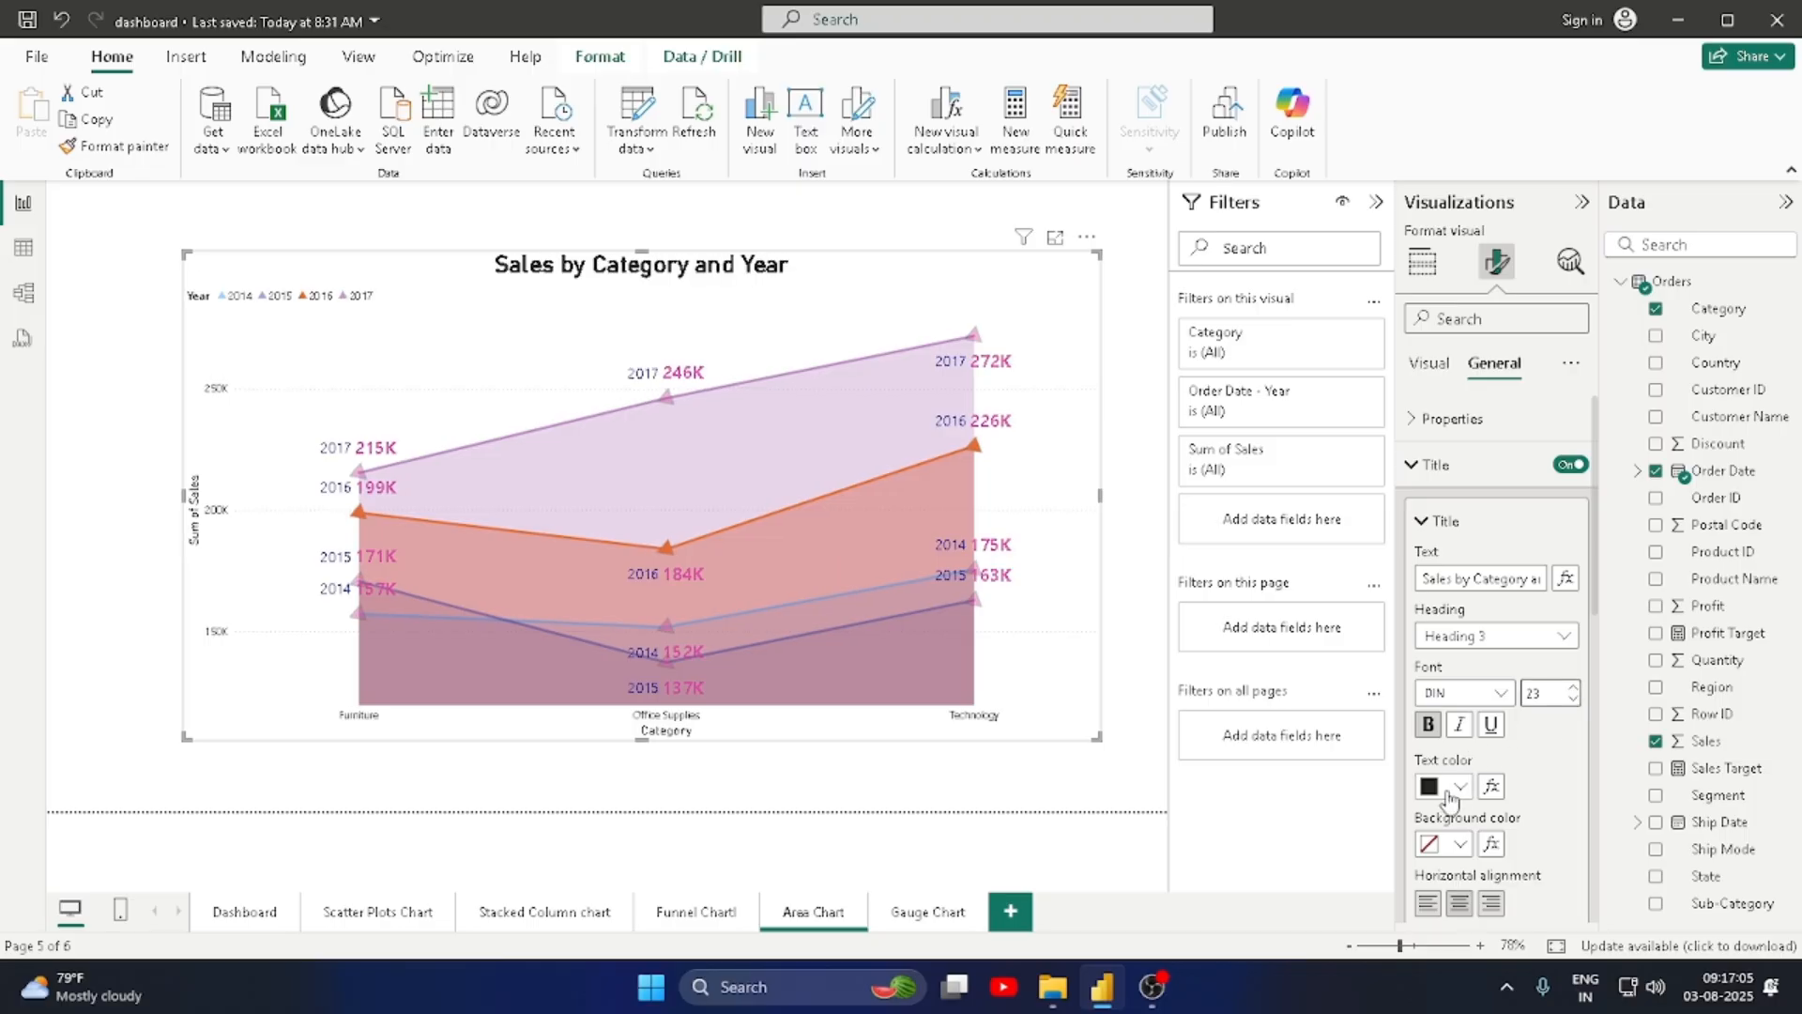
left_click(1448, 794)
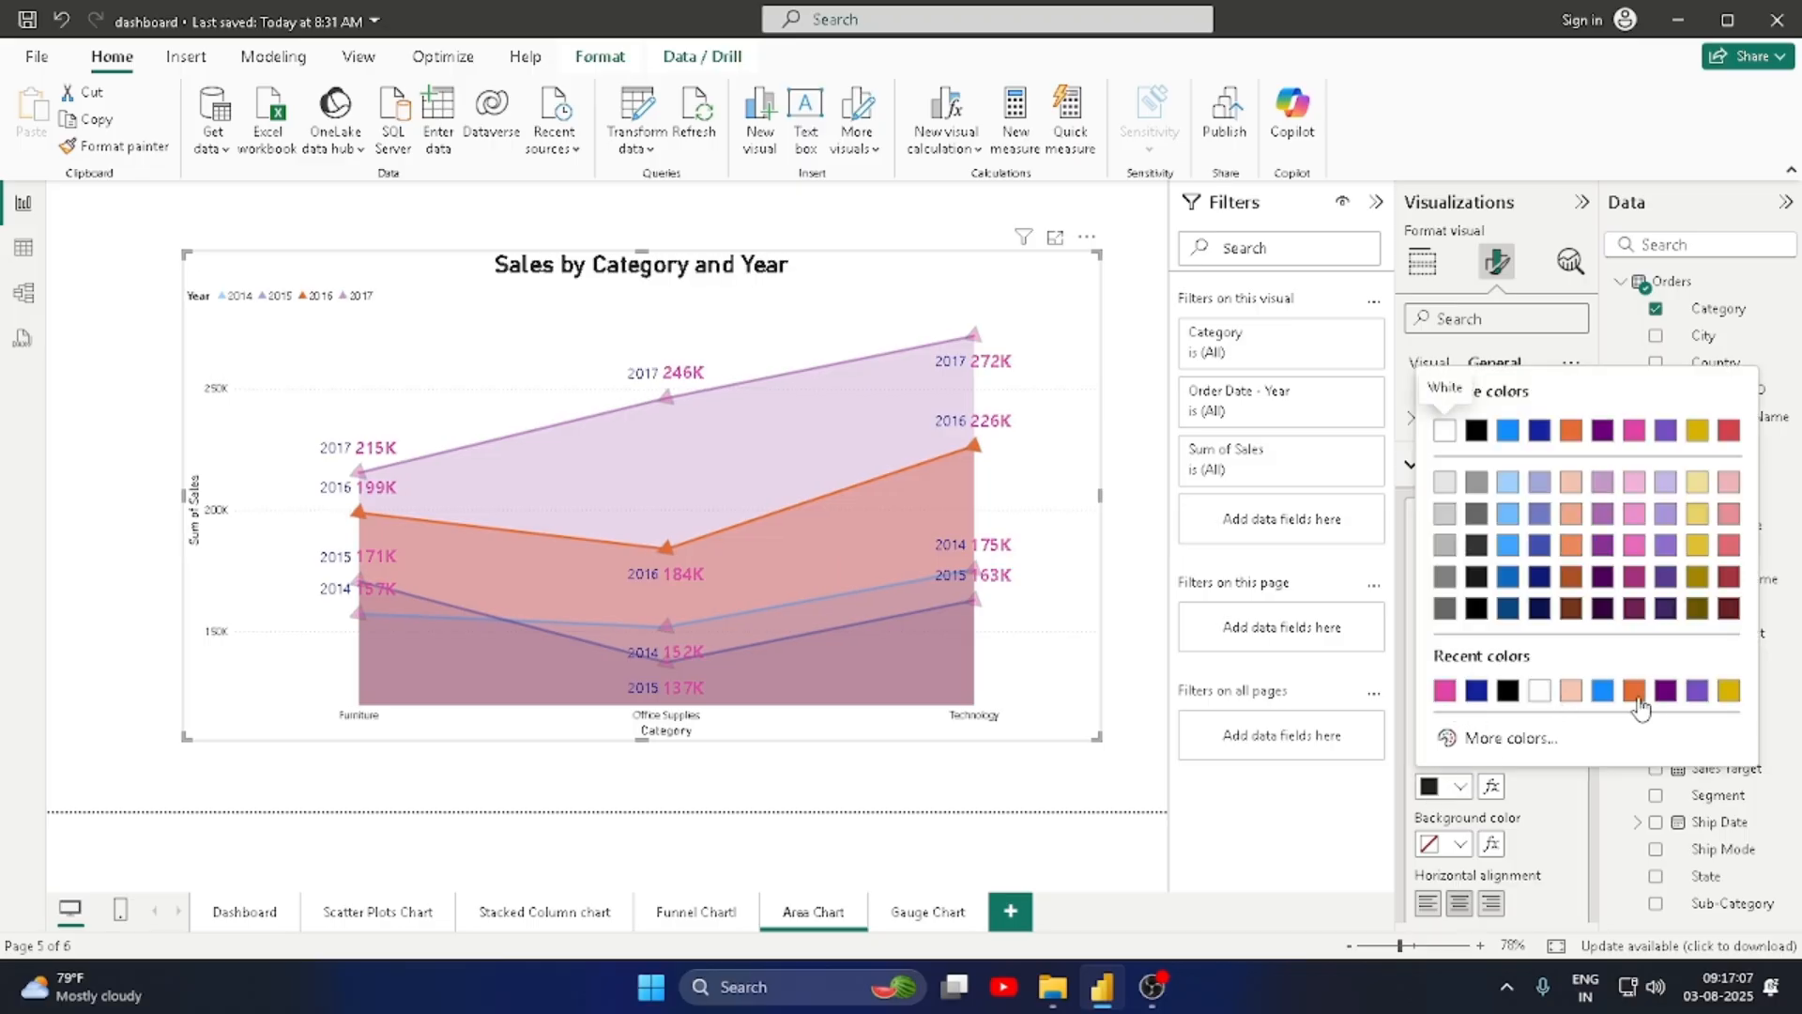
left_click(1601, 694)
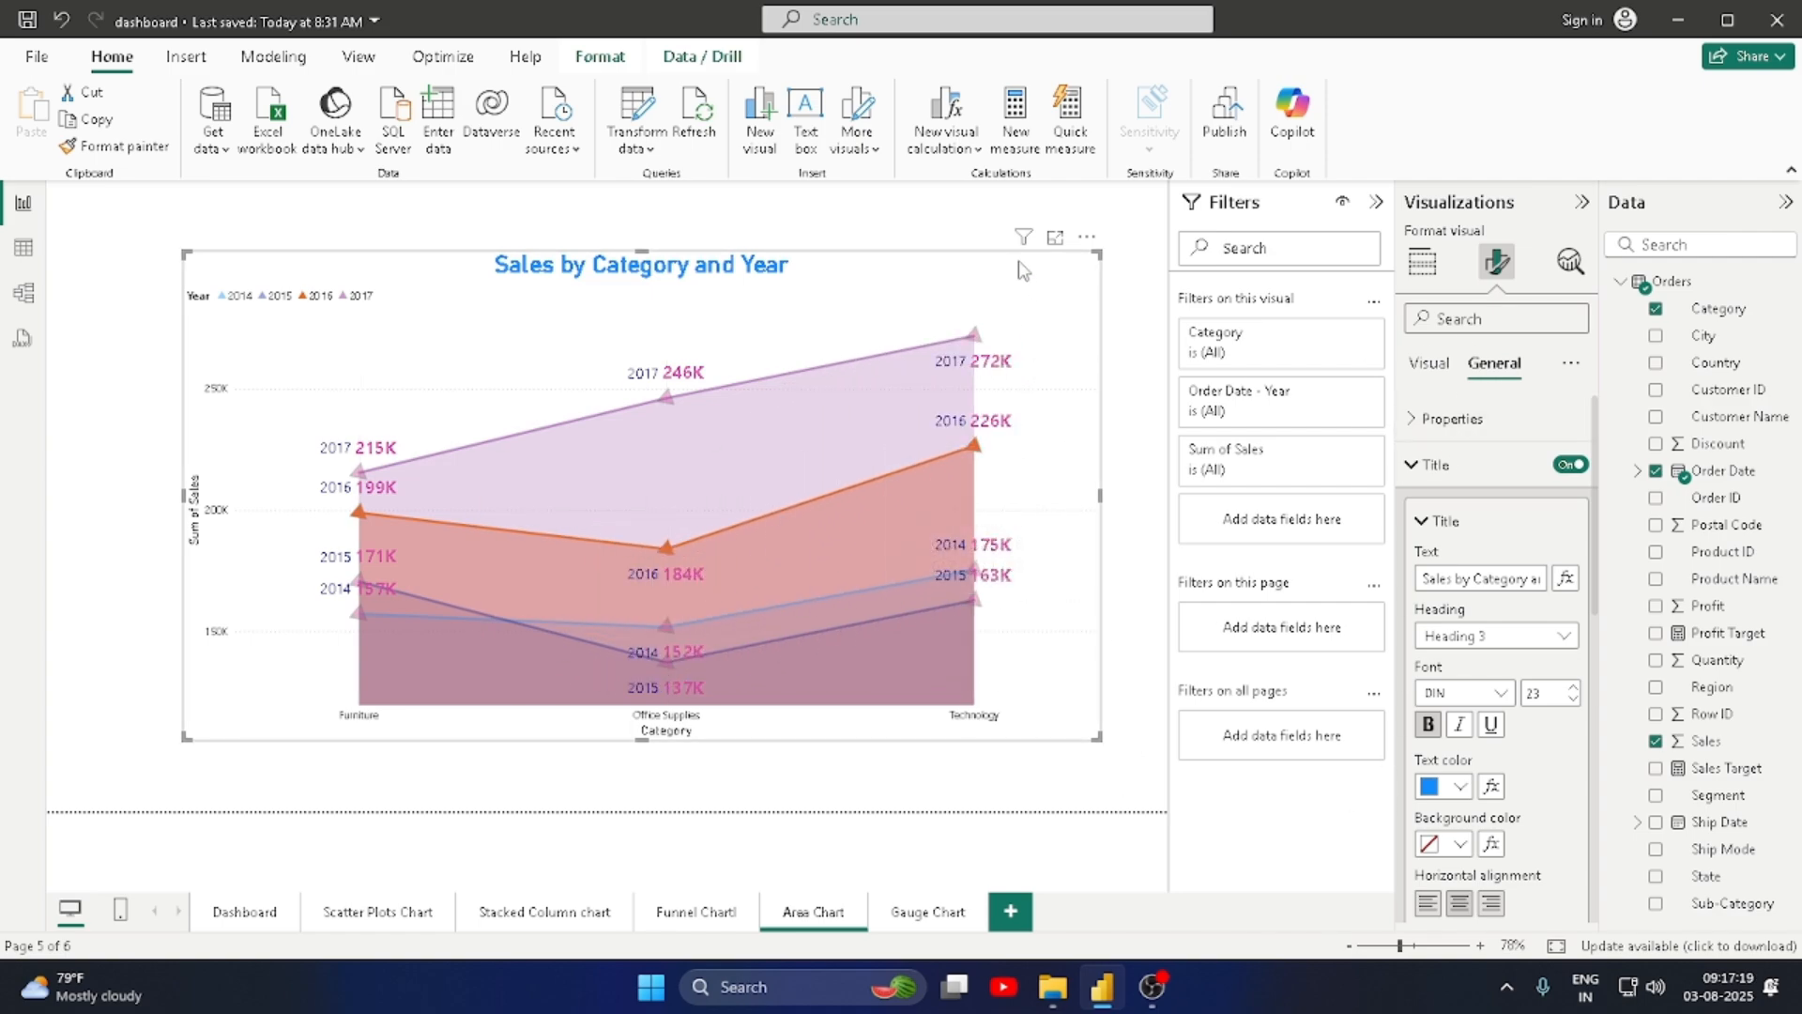
Step: Move Sum of Sales from the area chart's Y-axis to its secondary y-axis
left_click(1422, 262)
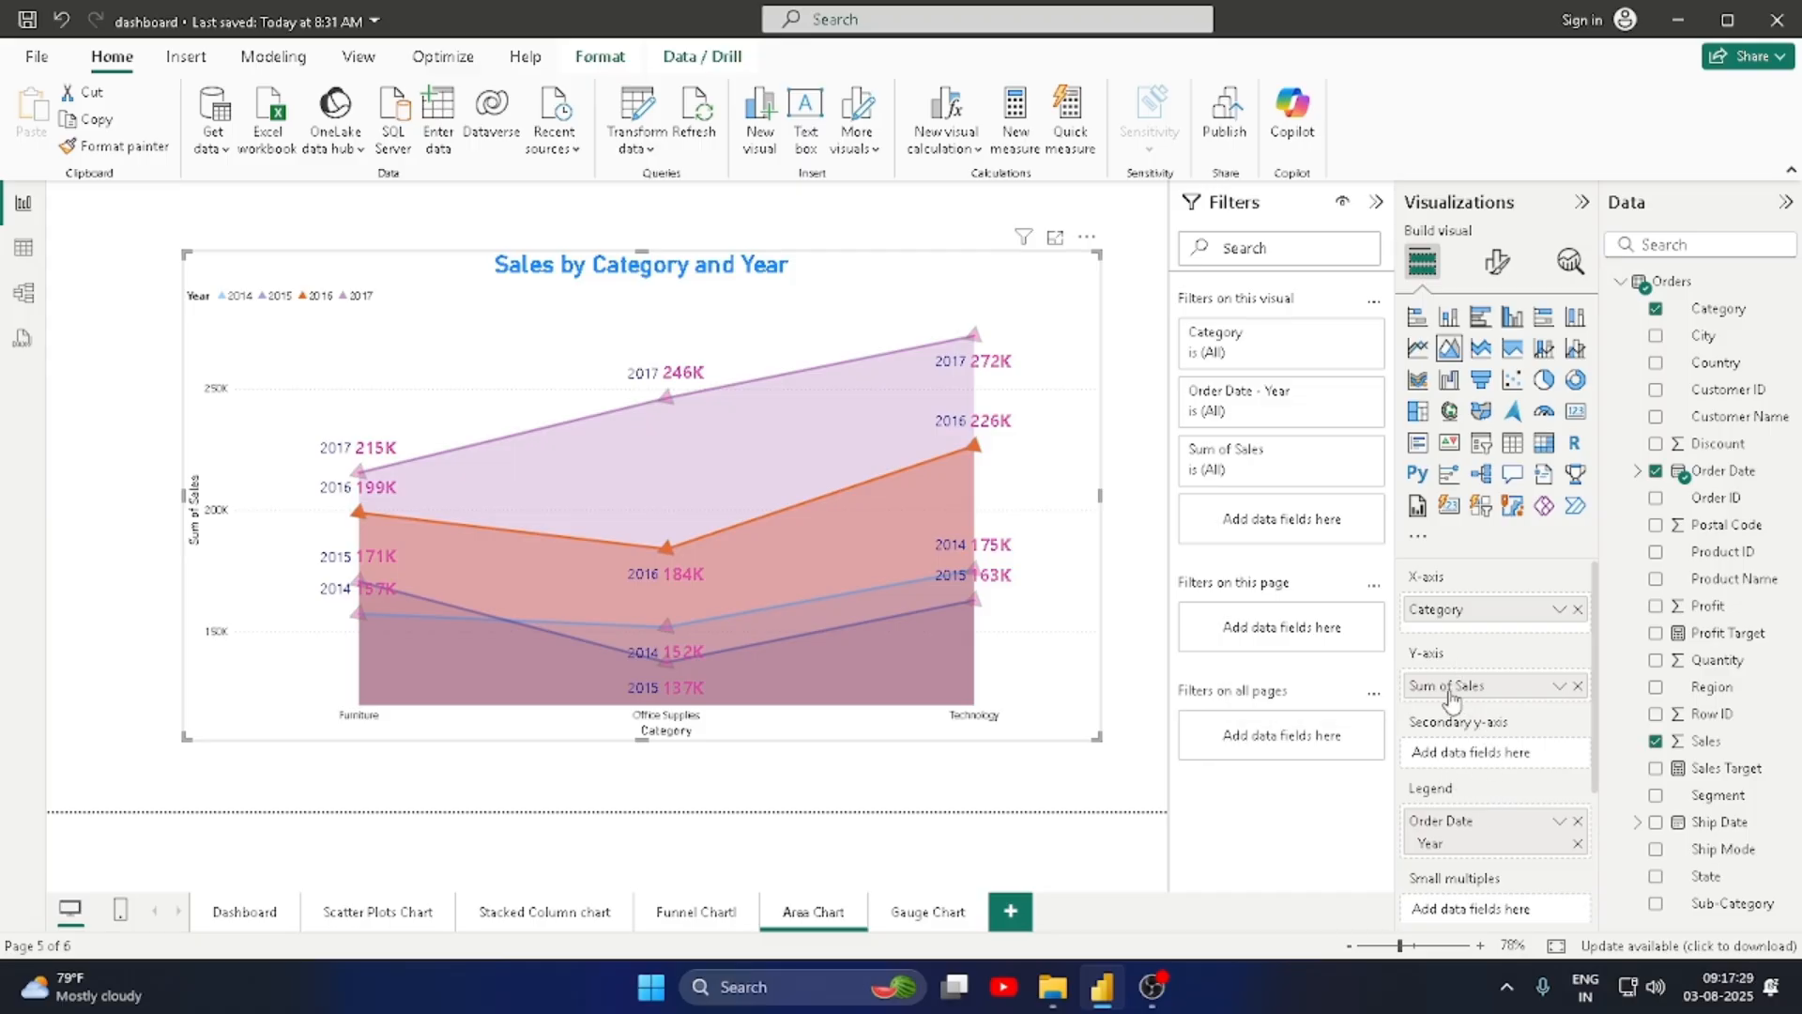
left_click_drag(1455, 699, 1467, 755)
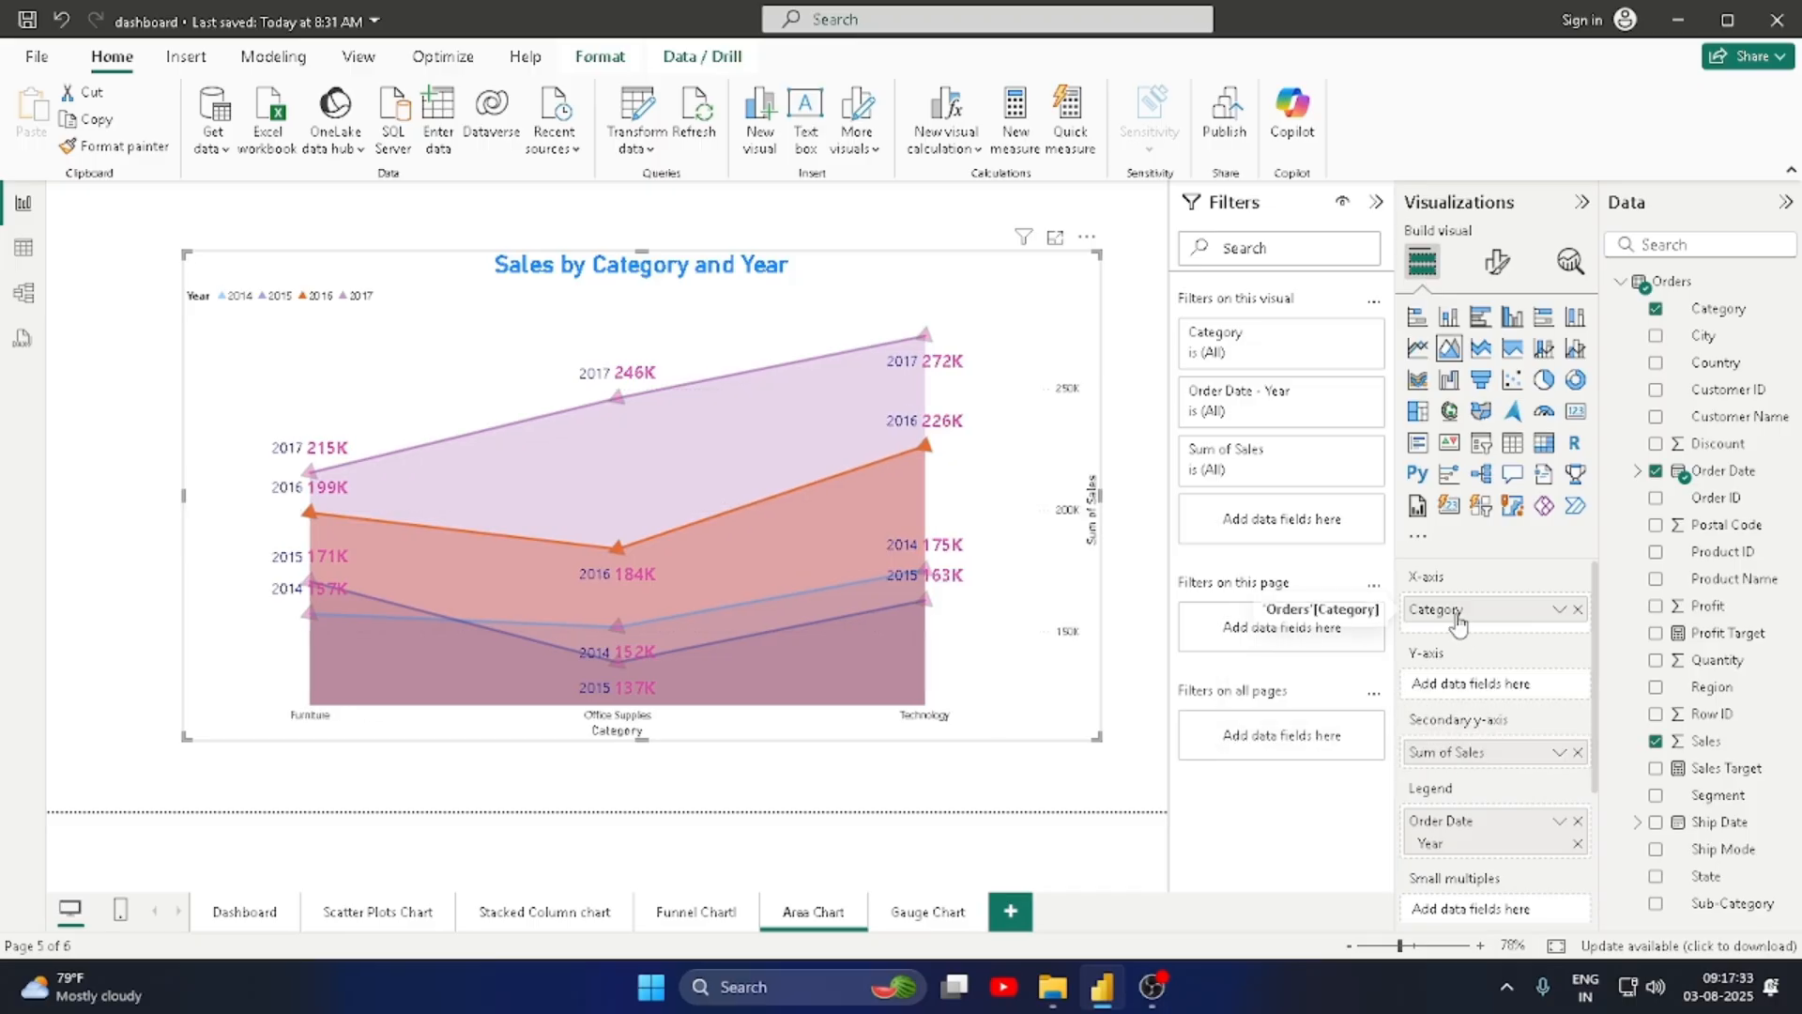
Step: Try to place Category and Order Date on the area chart's empty Y-axis
left_click_drag(1456, 611, 1455, 706)
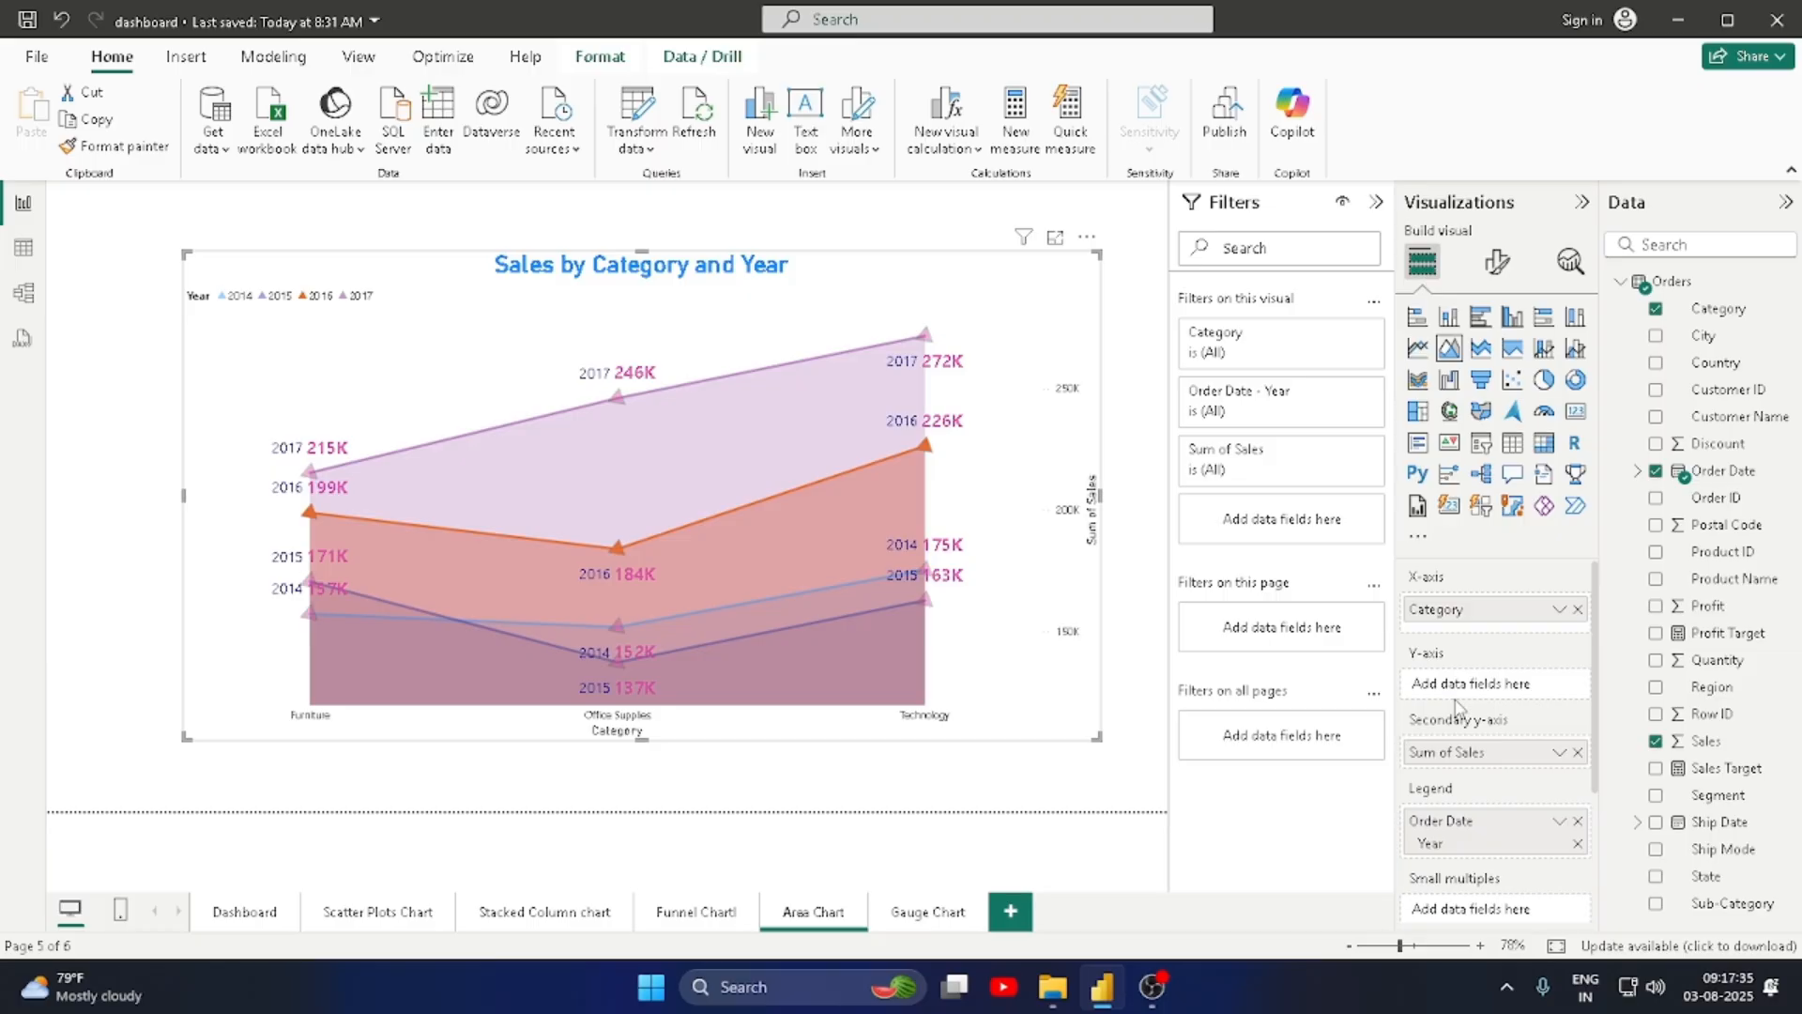
left_click_drag(1470, 617, 1466, 694)
left_click_drag(1741, 484, 1540, 694)
scroll(1498, 804, "down", 3)
scroll(1498, 793, "up", 3)
left_click_drag(1723, 471, 1541, 694)
scroll(1518, 794, "down", 2)
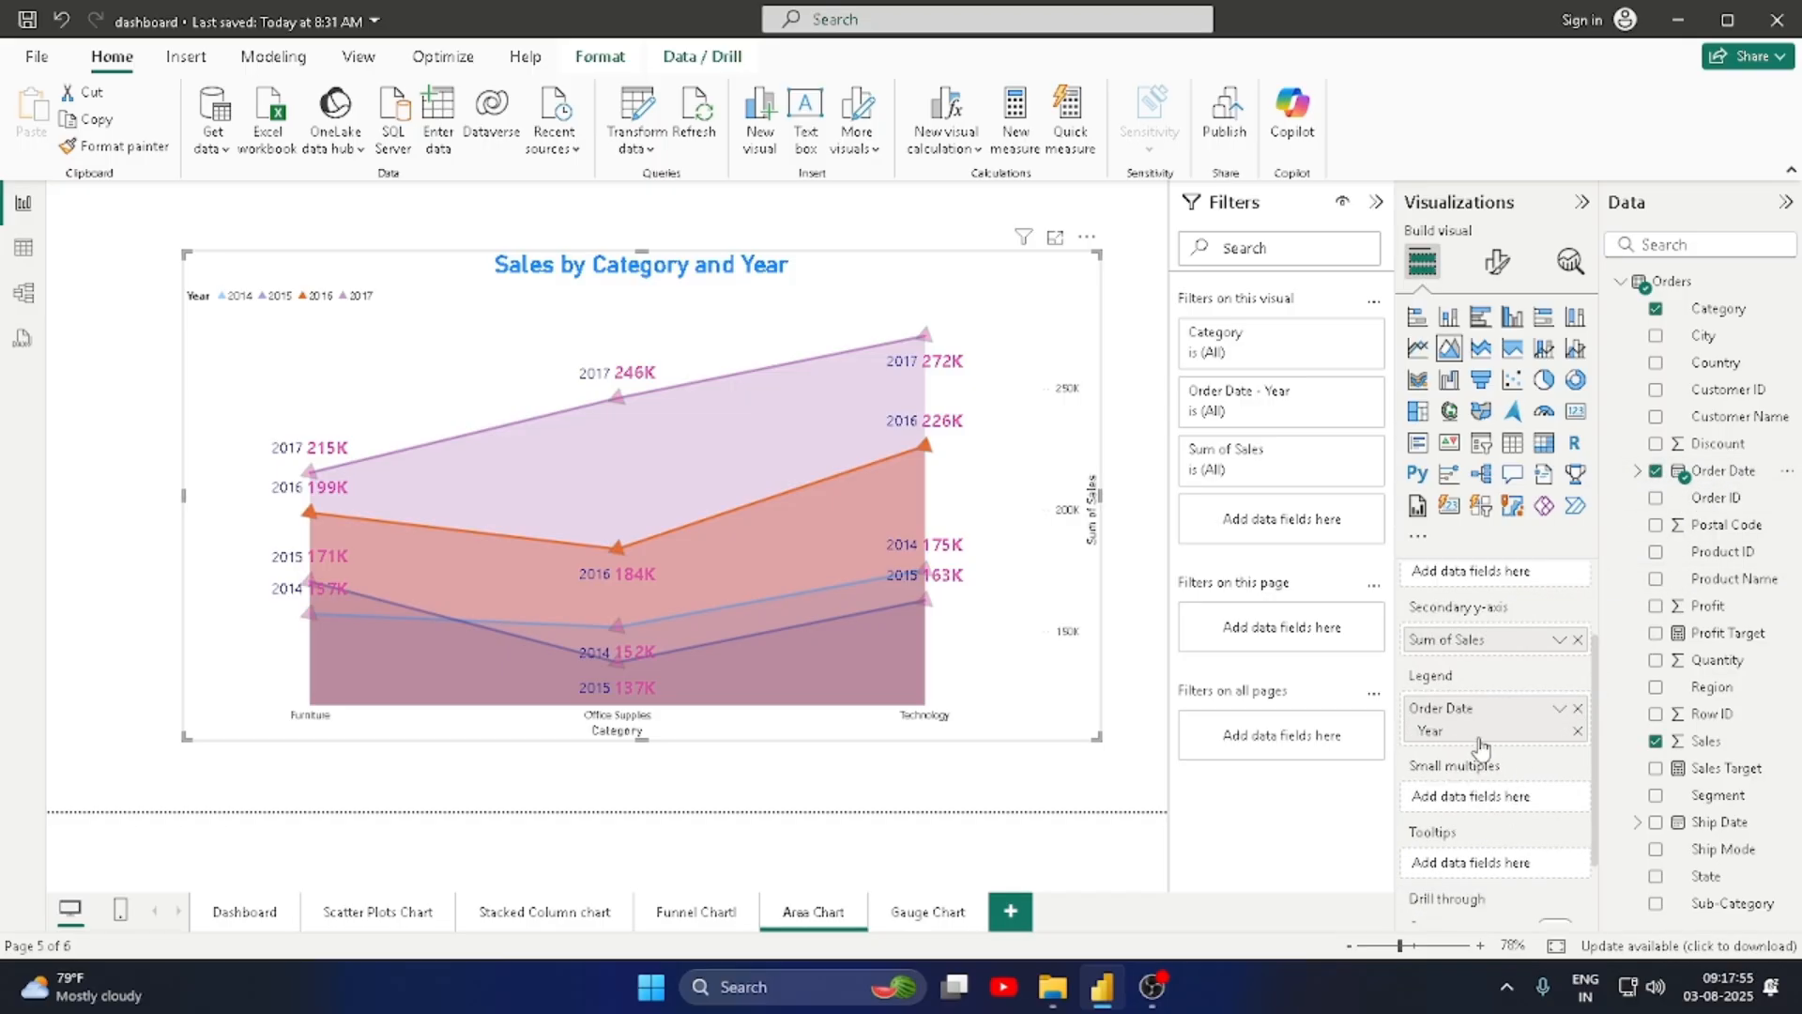
scroll(1512, 741, "up", 2)
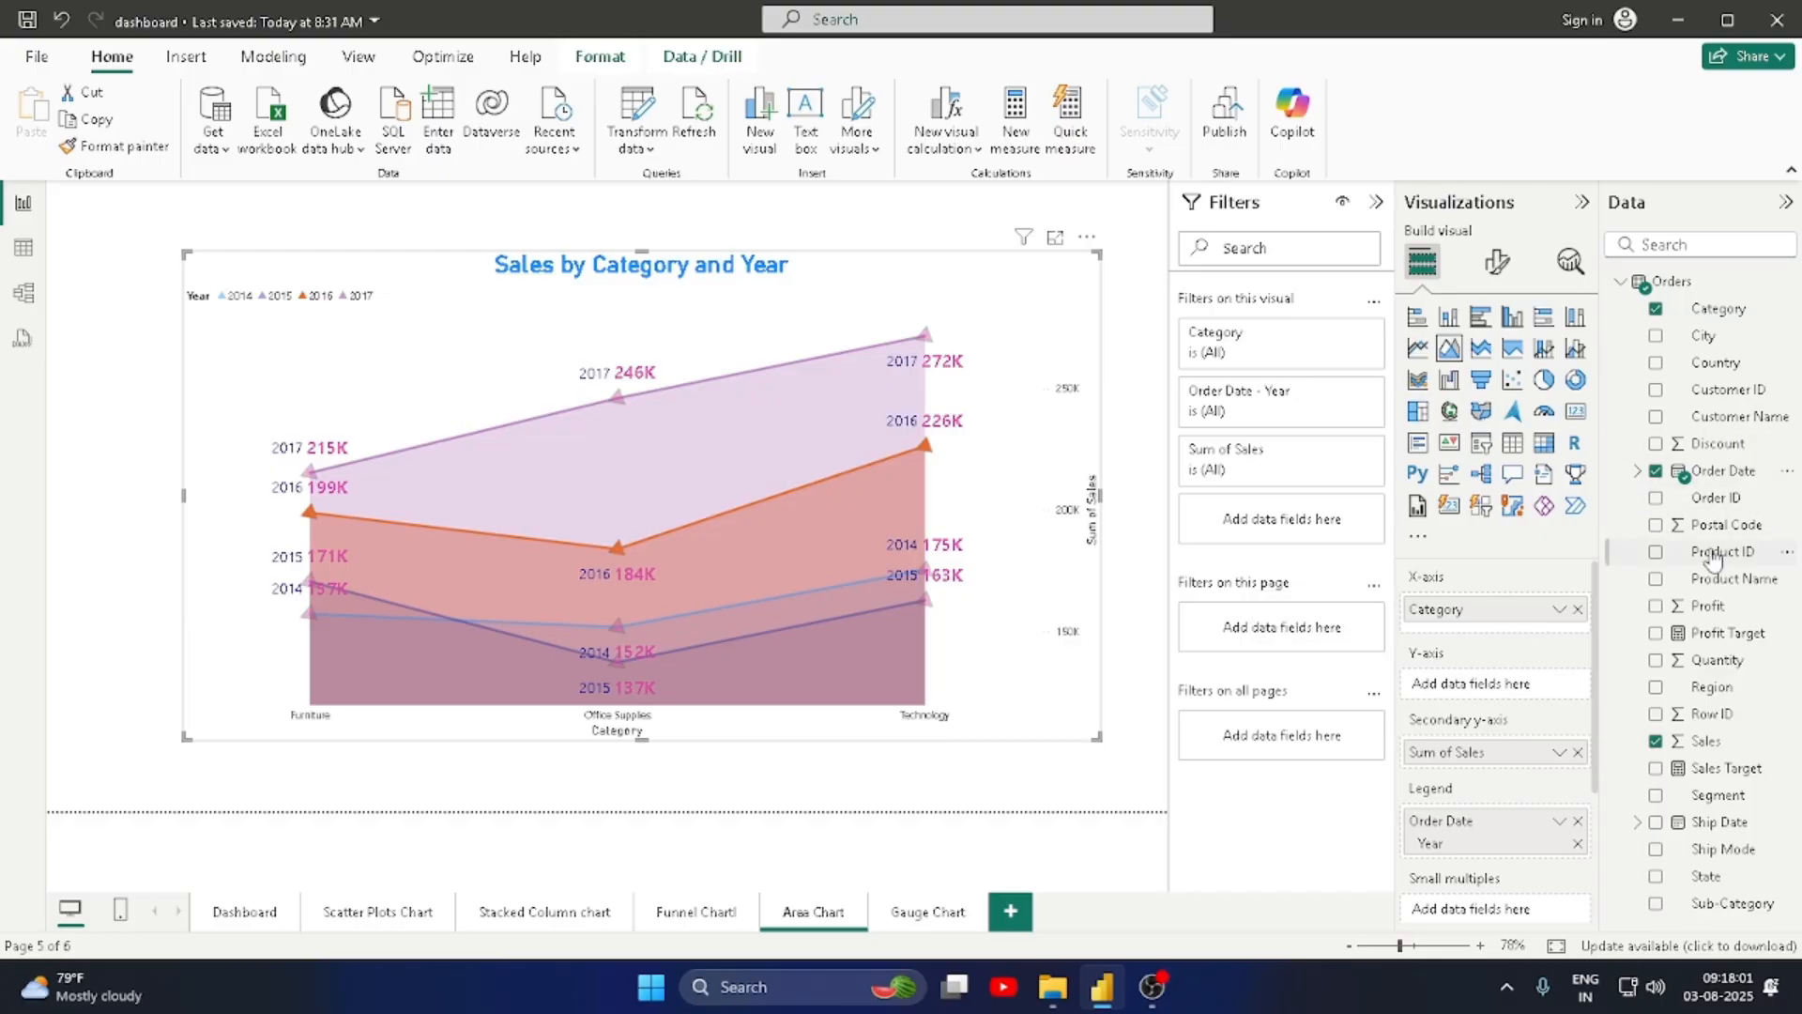
Step: Replace Category on the area chart's X-axis with Order Date, keeping only the Month level
mouse_move(1718, 473)
left_mouse_down()
mouse_move(1492, 597)
mouse_move(1521, 615)
left_mouse_up()
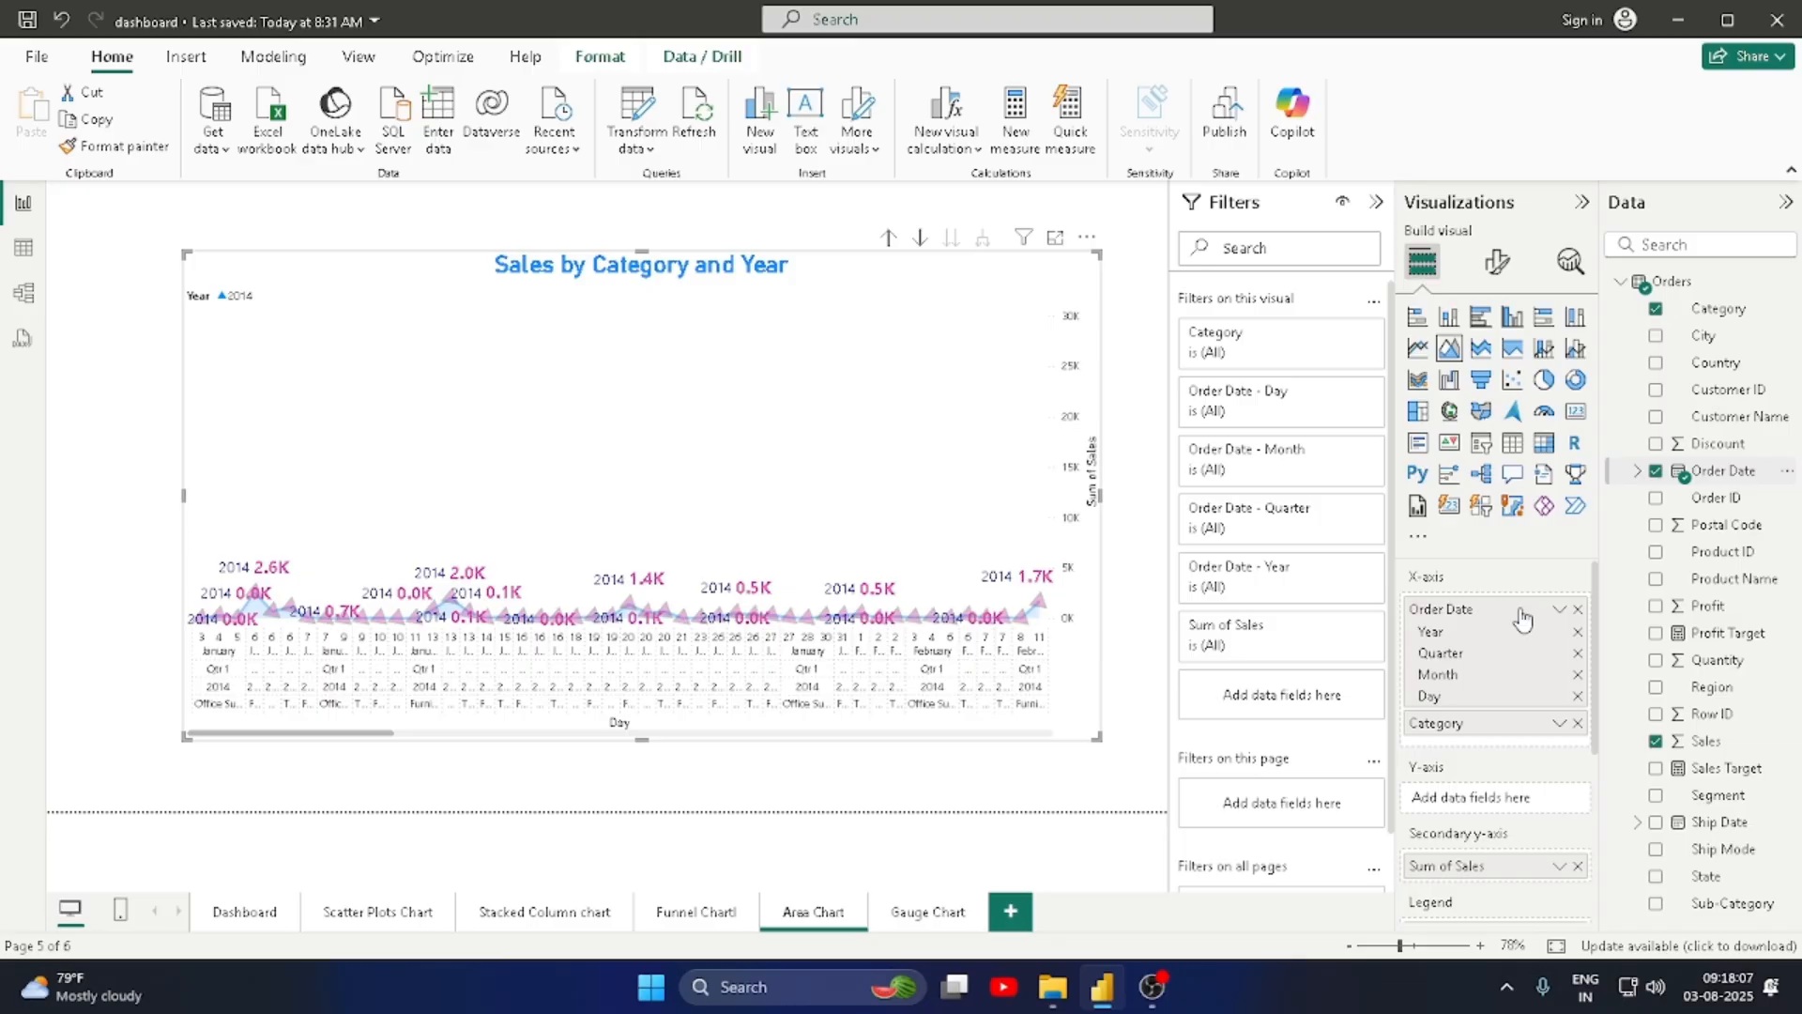
left_click(1580, 724)
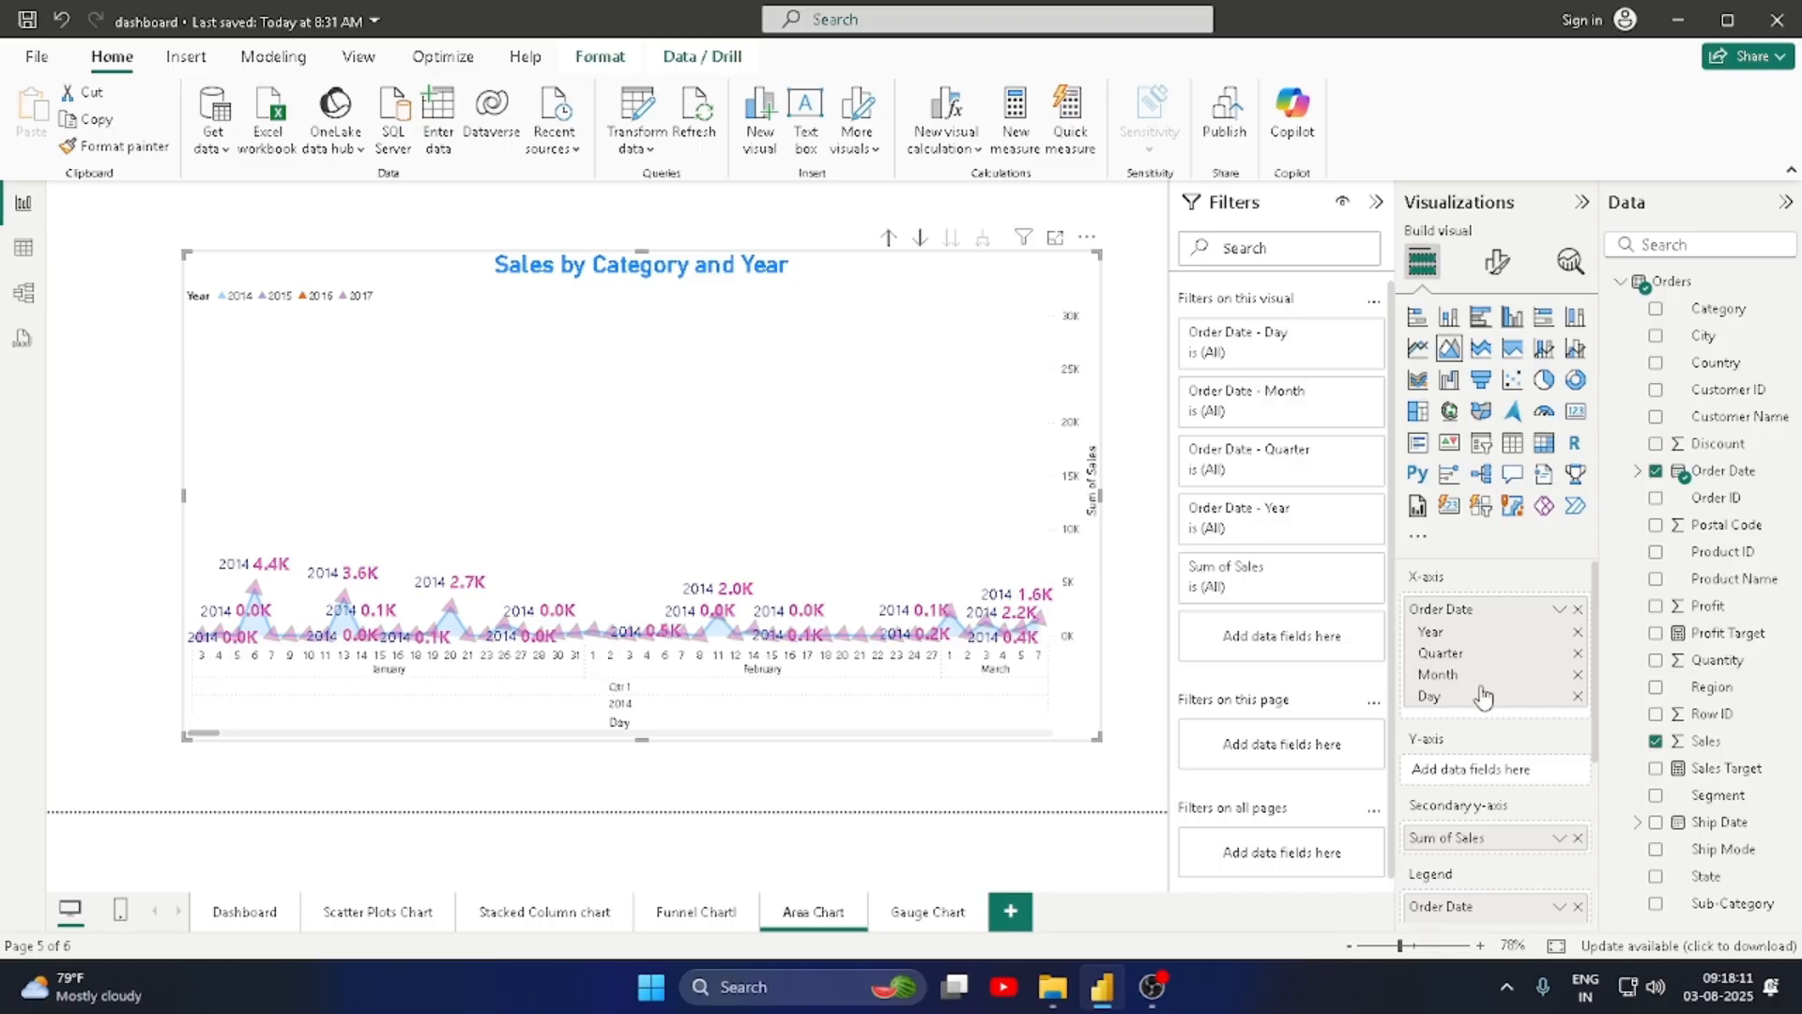
left_click(1577, 697)
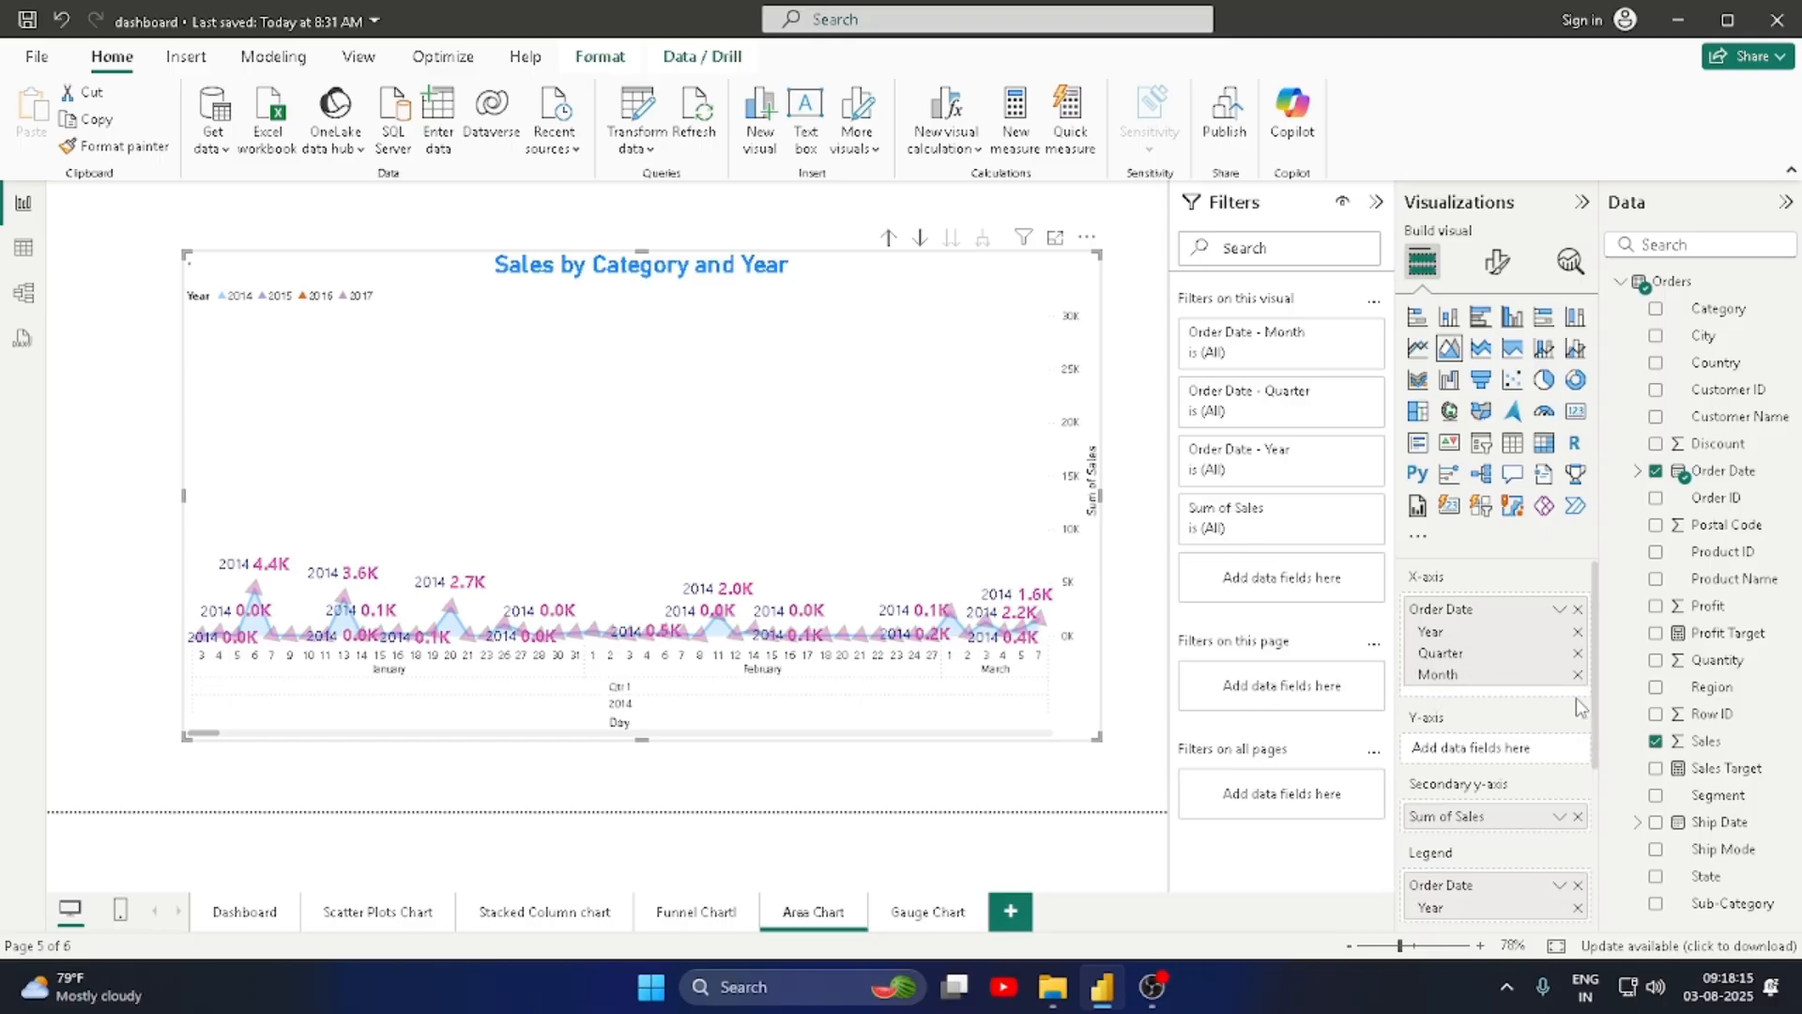
left_click(1578, 634)
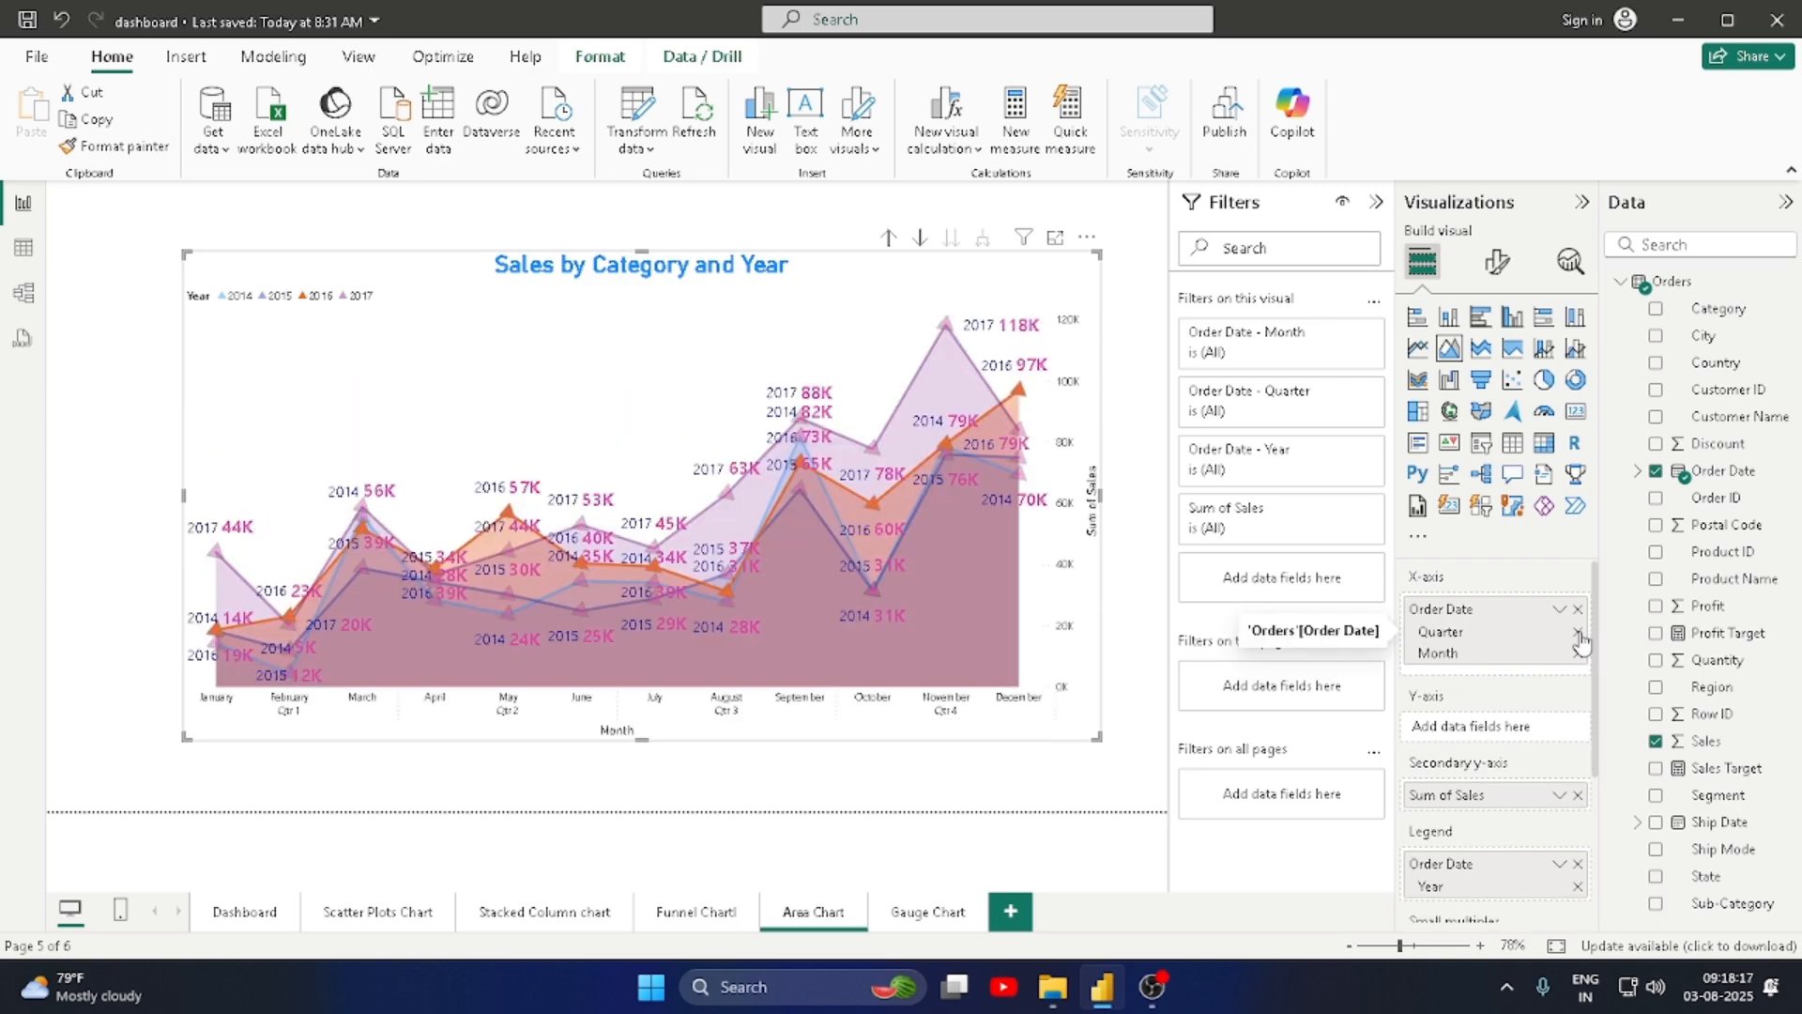
left_click(1578, 633)
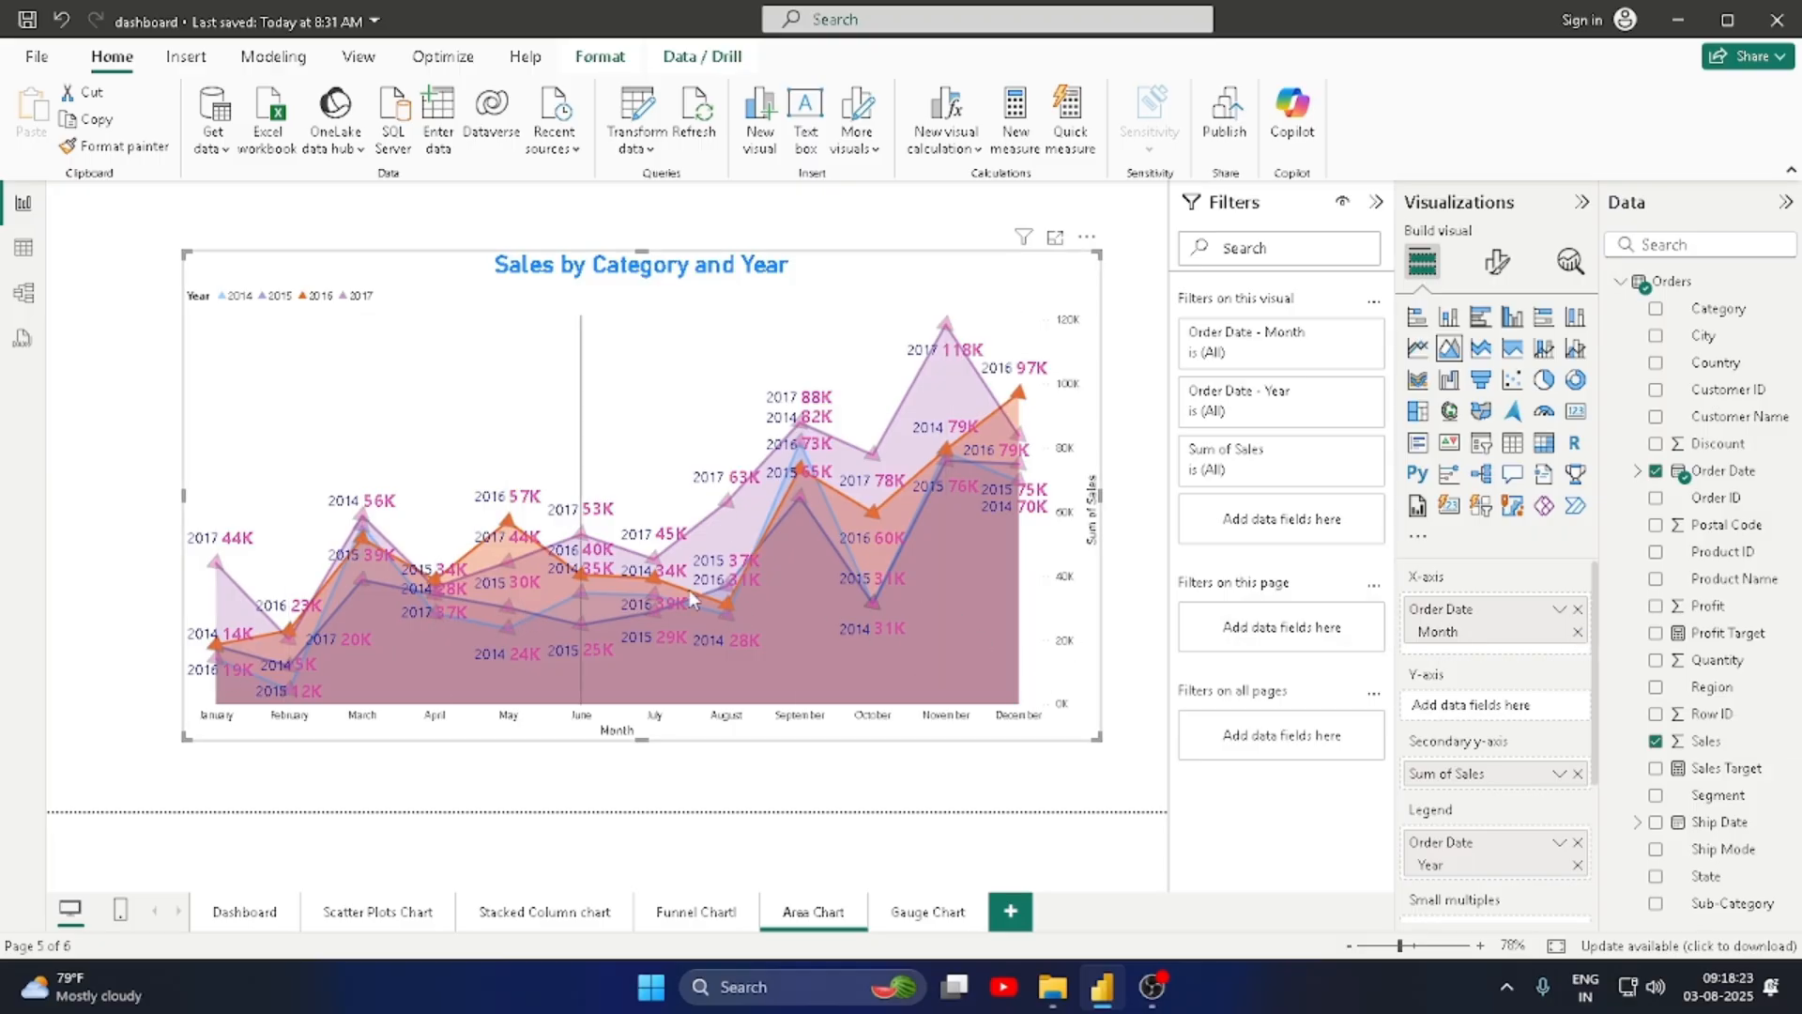
Step: Try to add the Category field to the area chart's Y-axis
scroll(1532, 844, "down", 2)
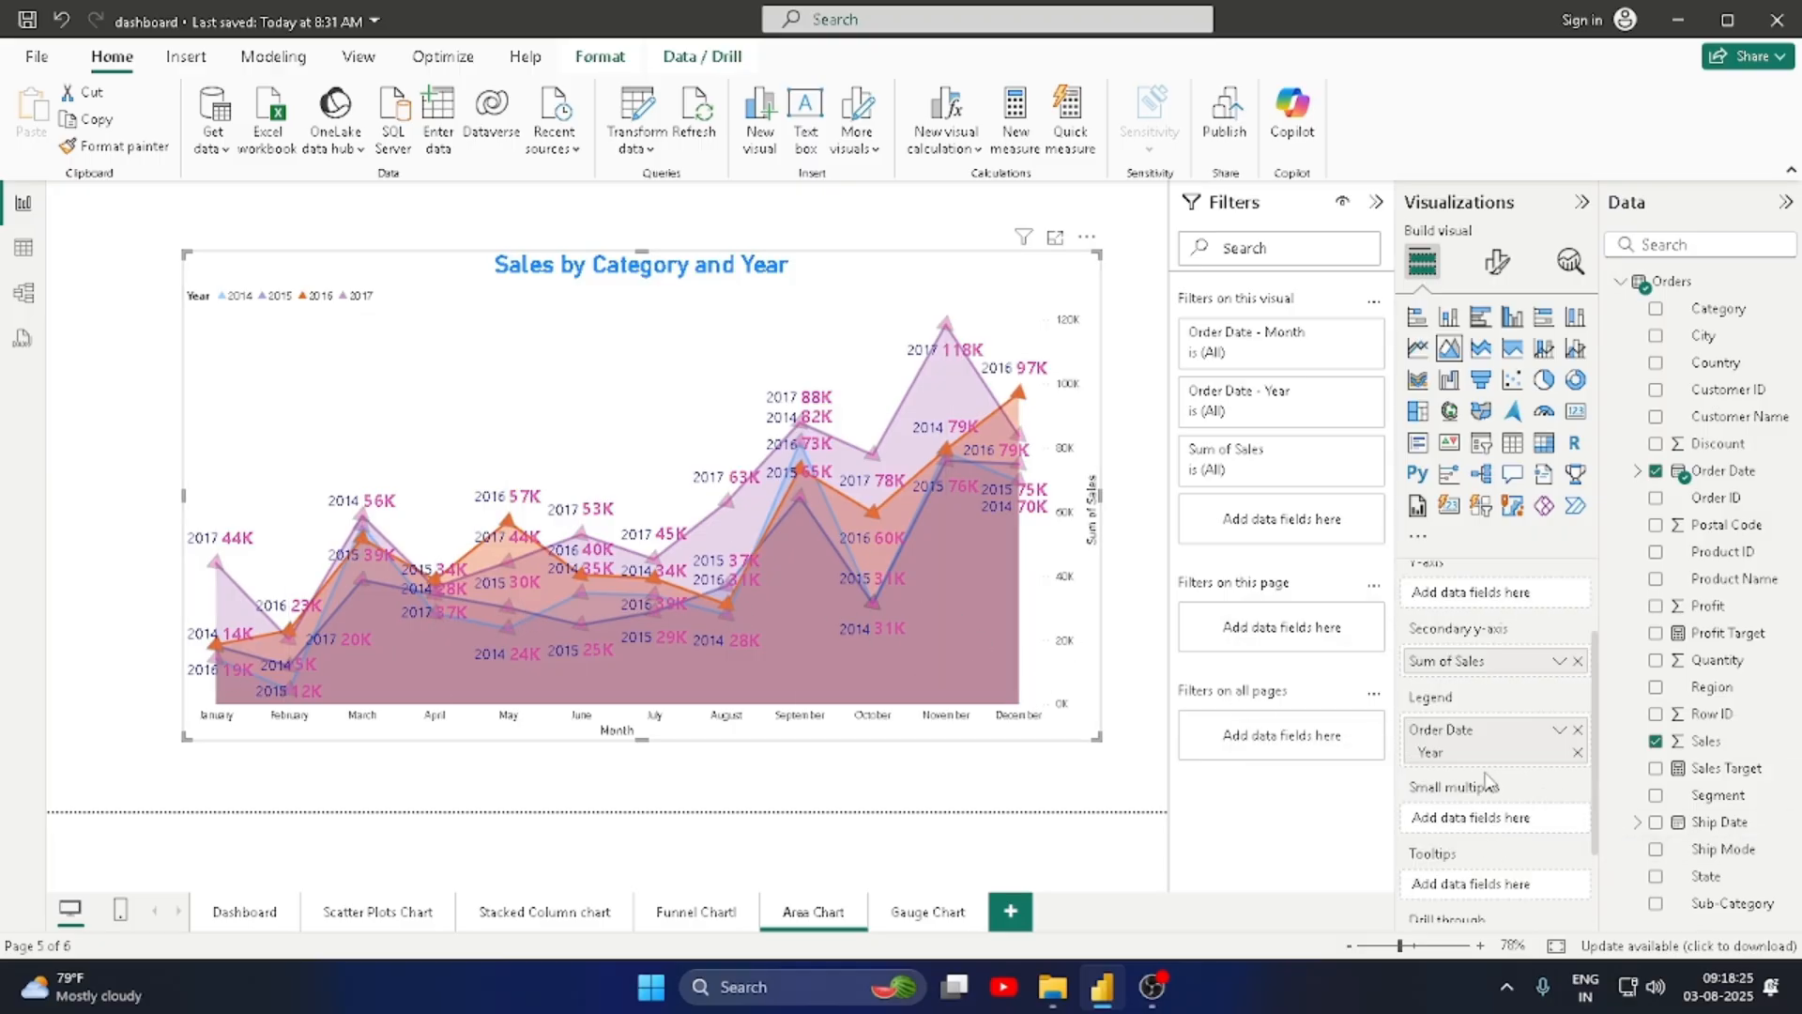
scroll(1500, 772, "up", 2)
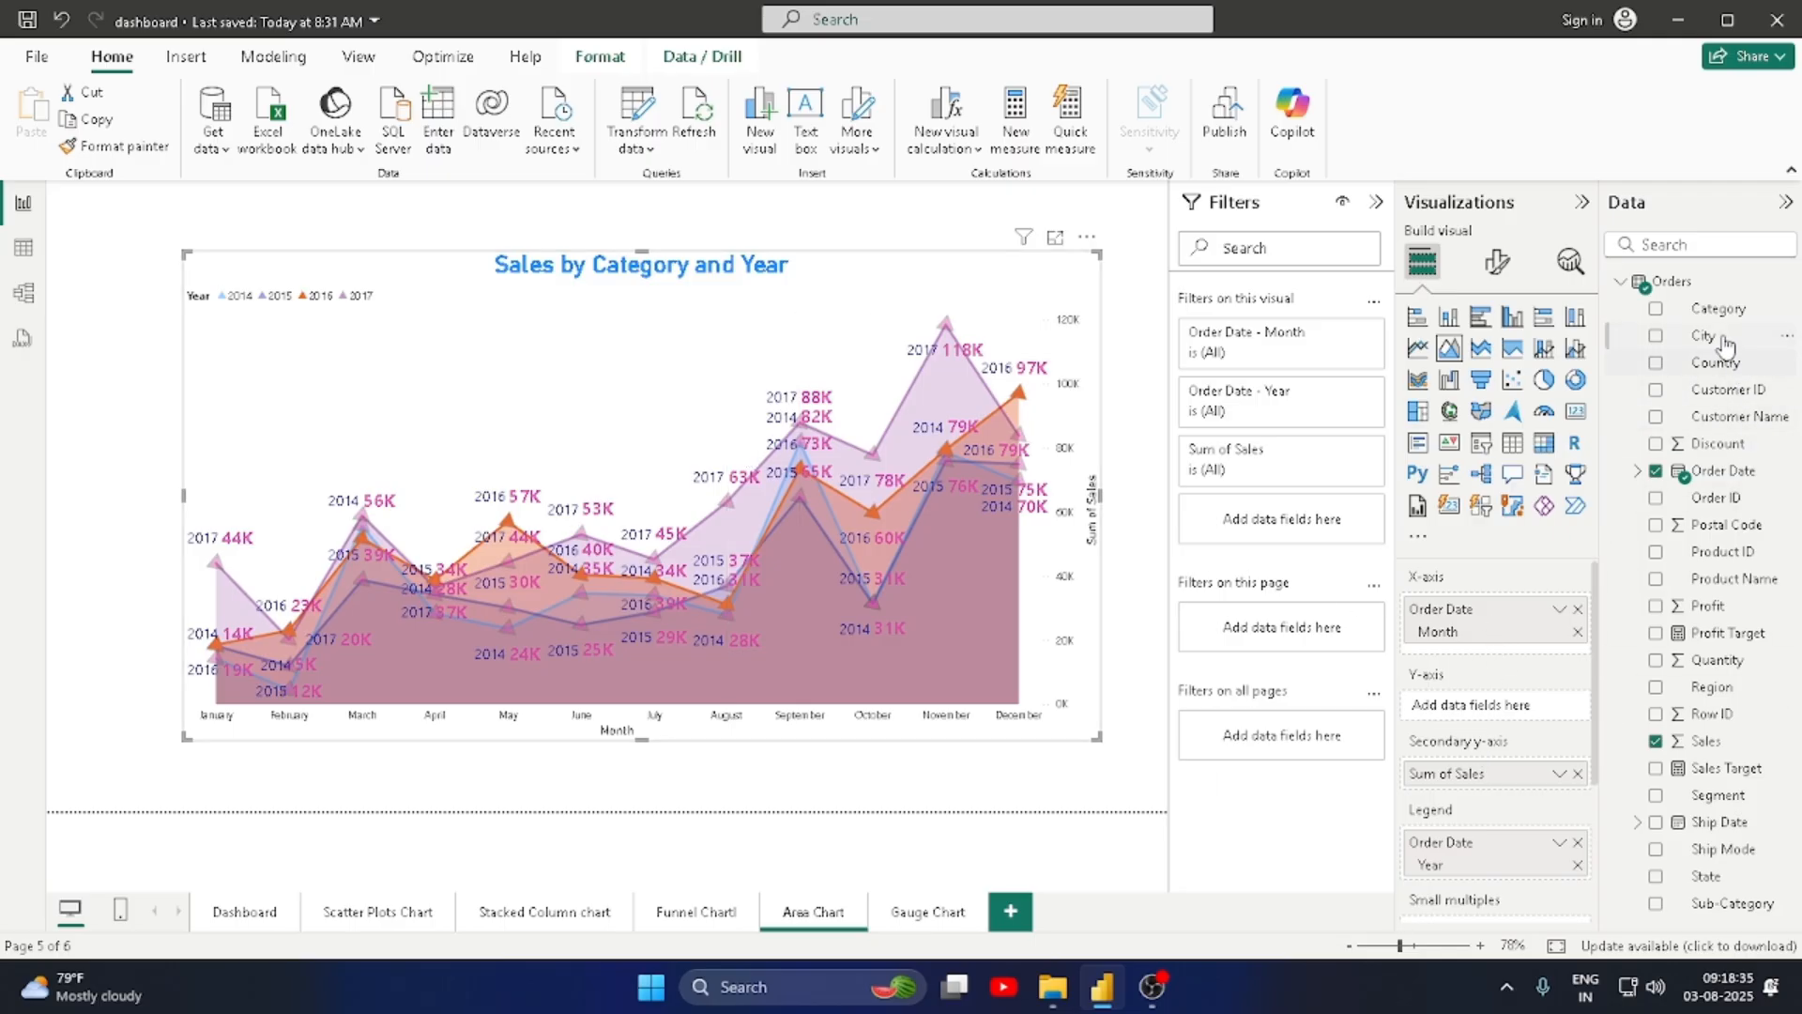
left_click_drag(1717, 310, 1502, 724)
scroll(1483, 807, "down", 2)
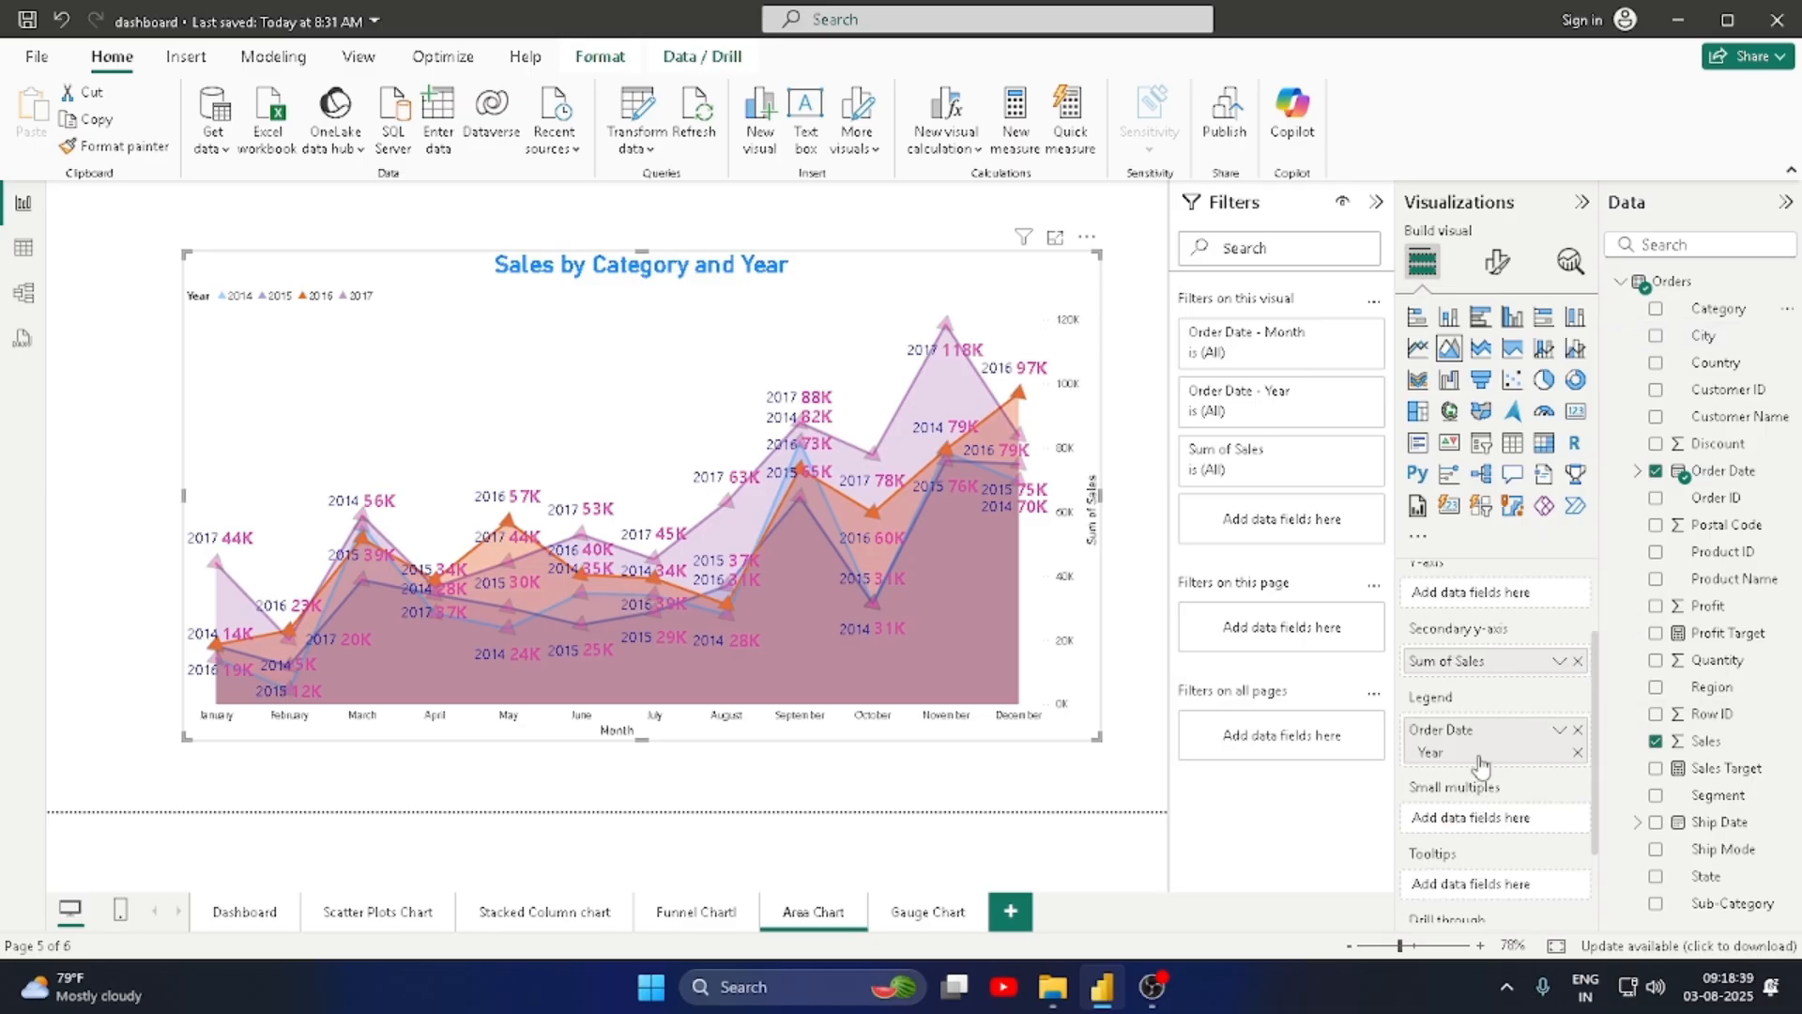
scroll(1481, 765, "up", 2)
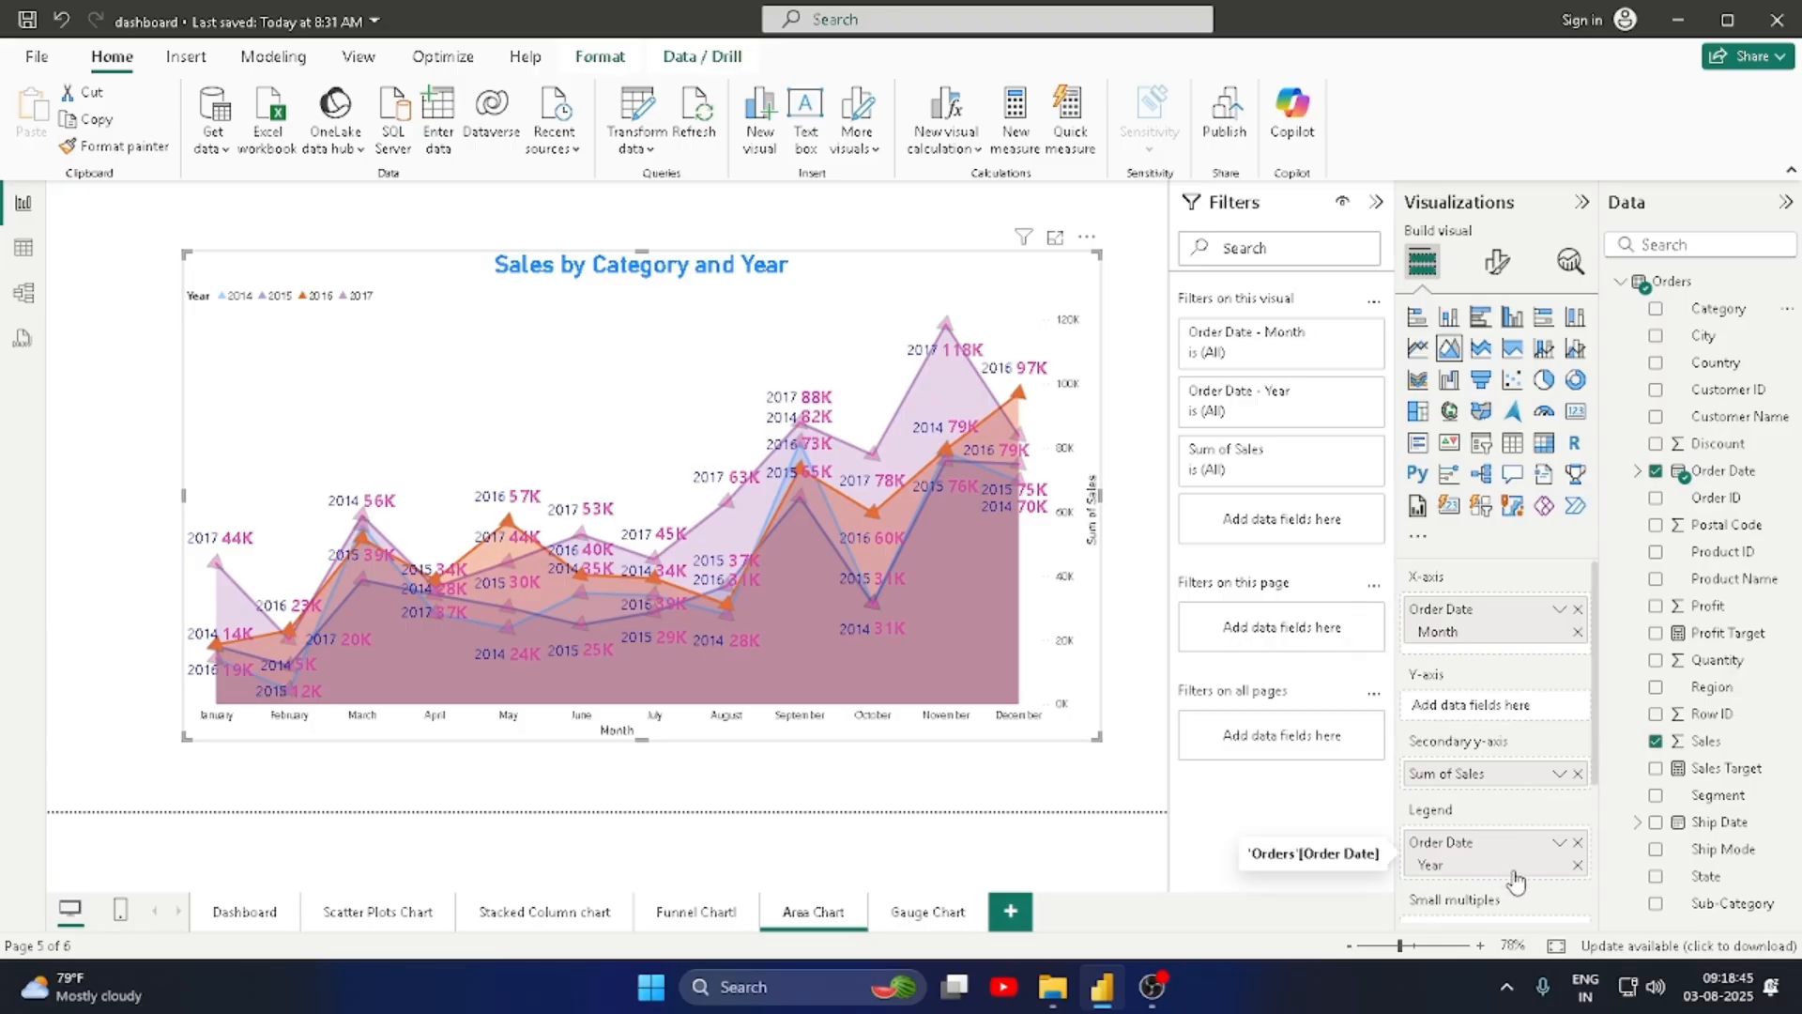
Step: Switch Order Date on both the X-axis and the legend from the date hierarchy to plain Order Date values
right_click(1516, 621)
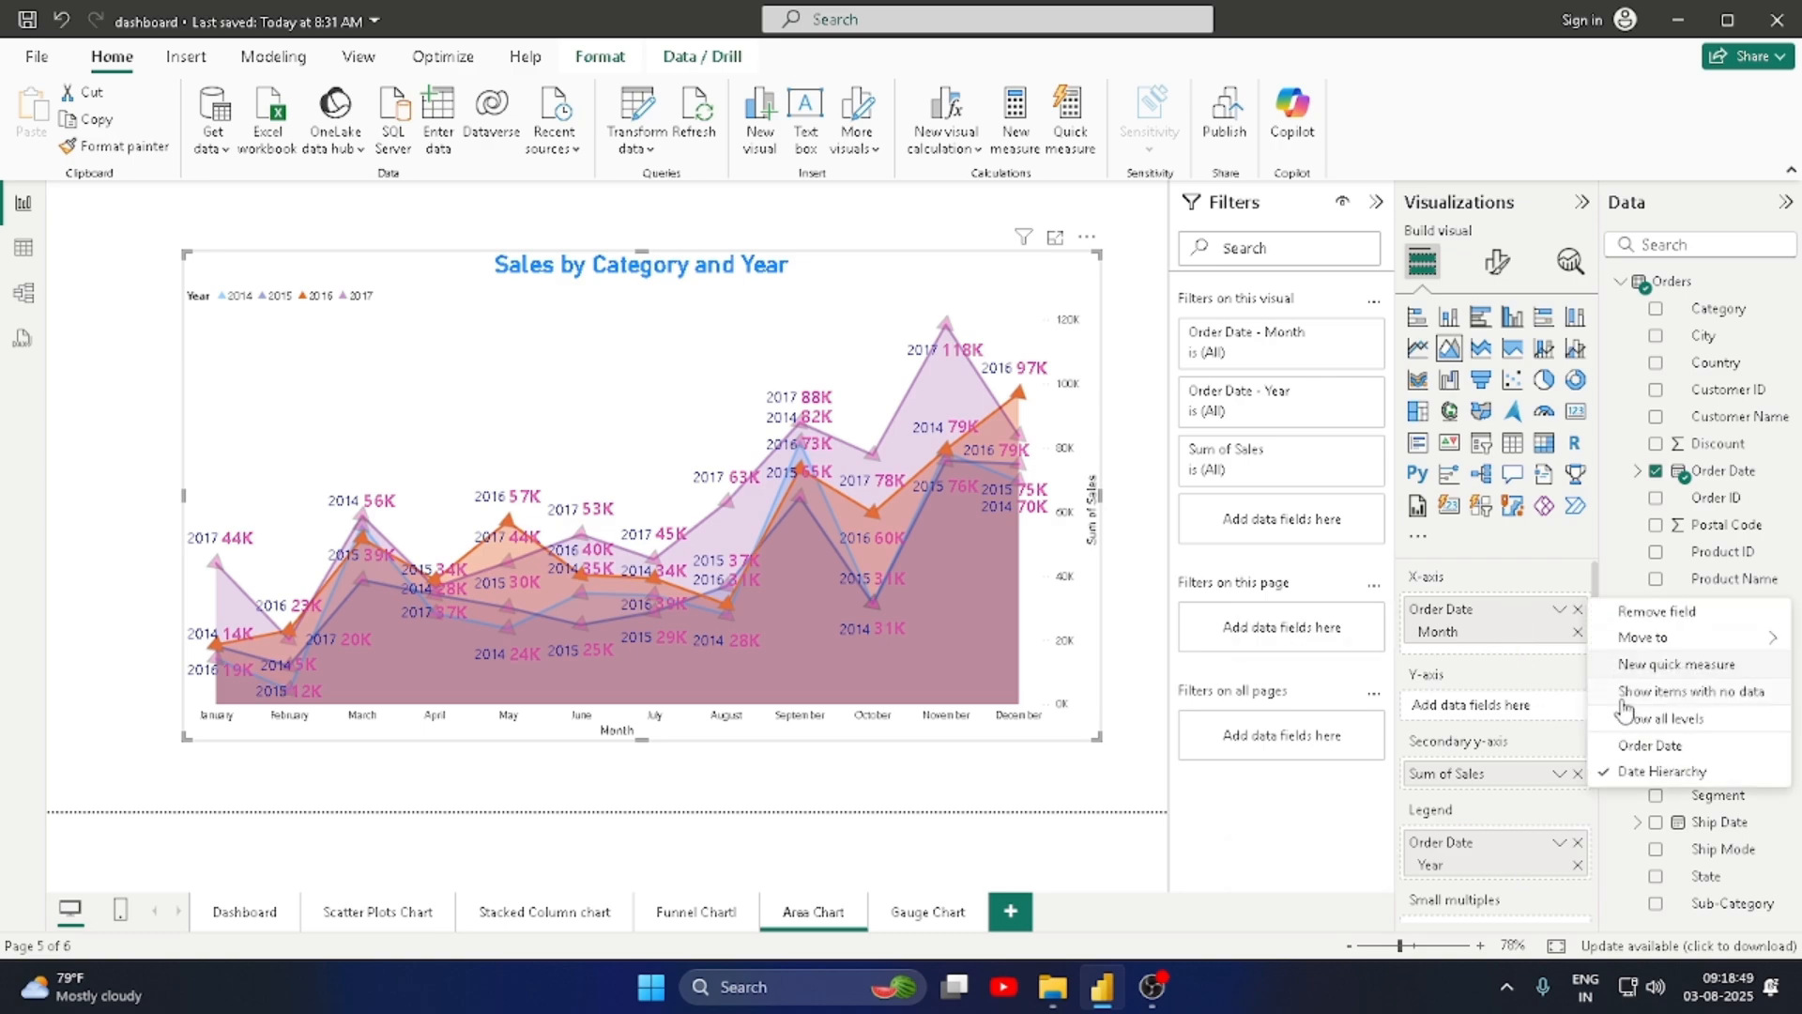
left_click(1650, 744)
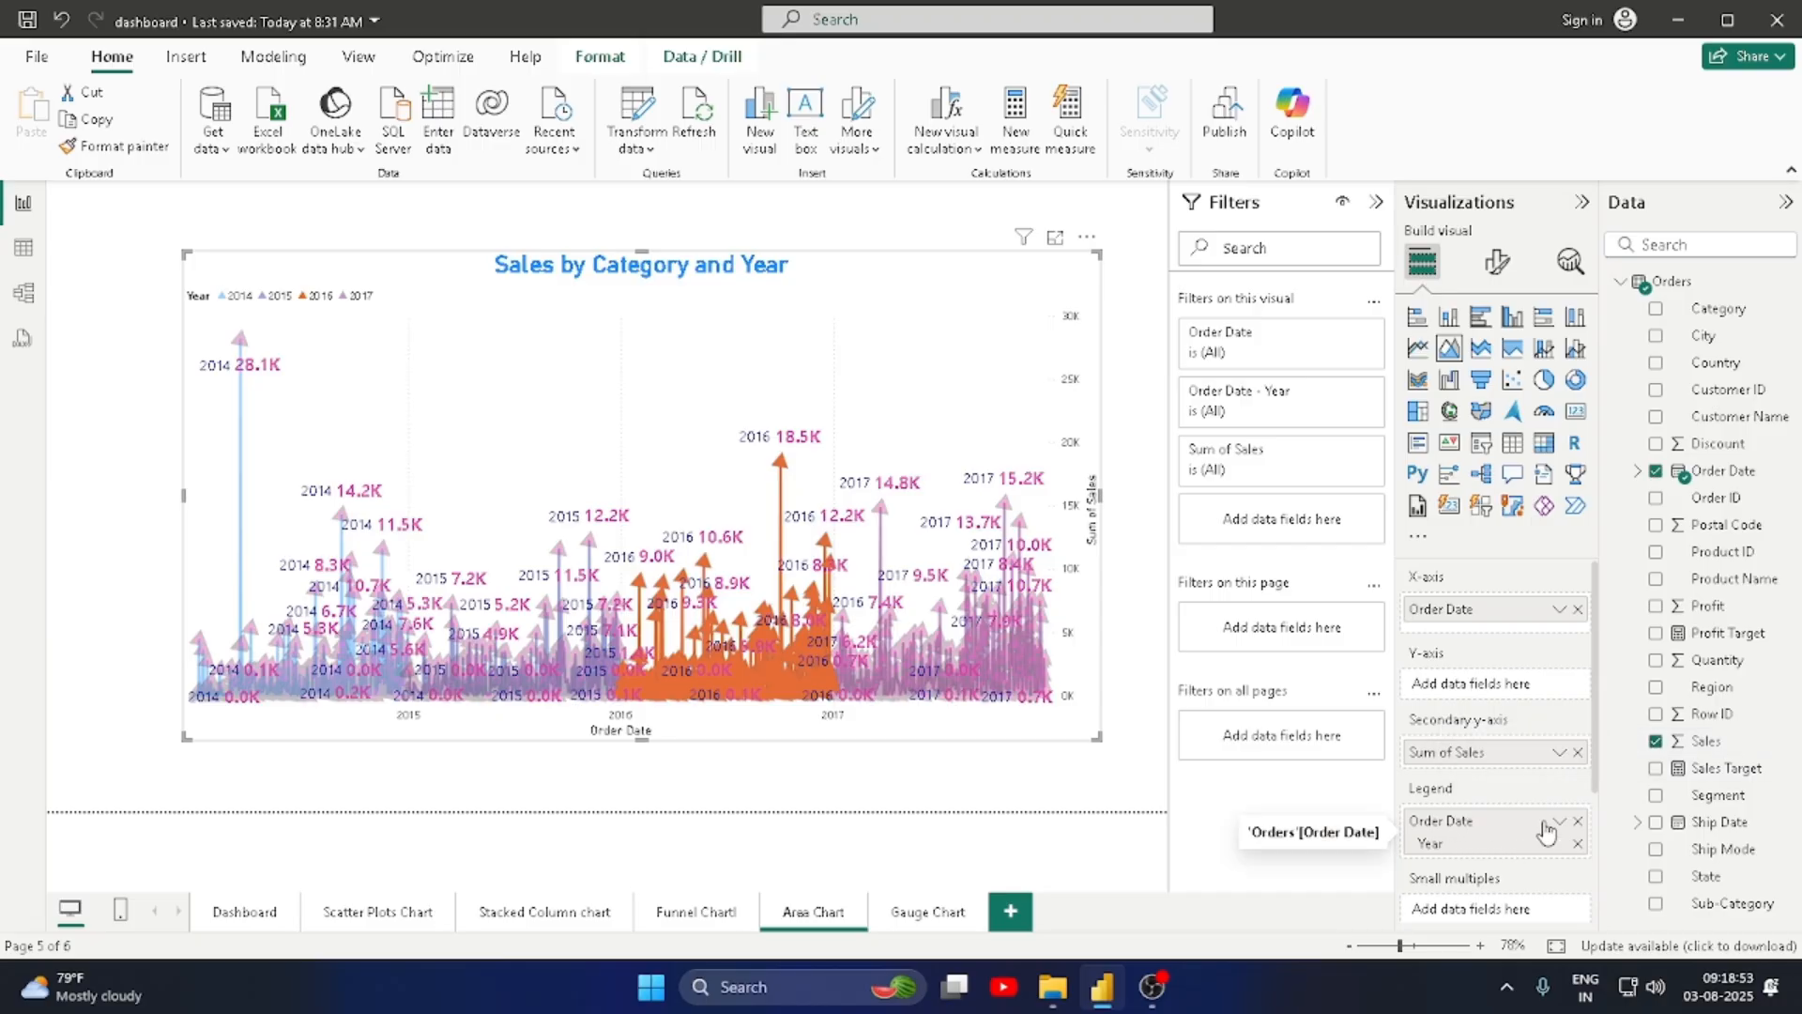
right_click(1545, 832)
left_click(1639, 805)
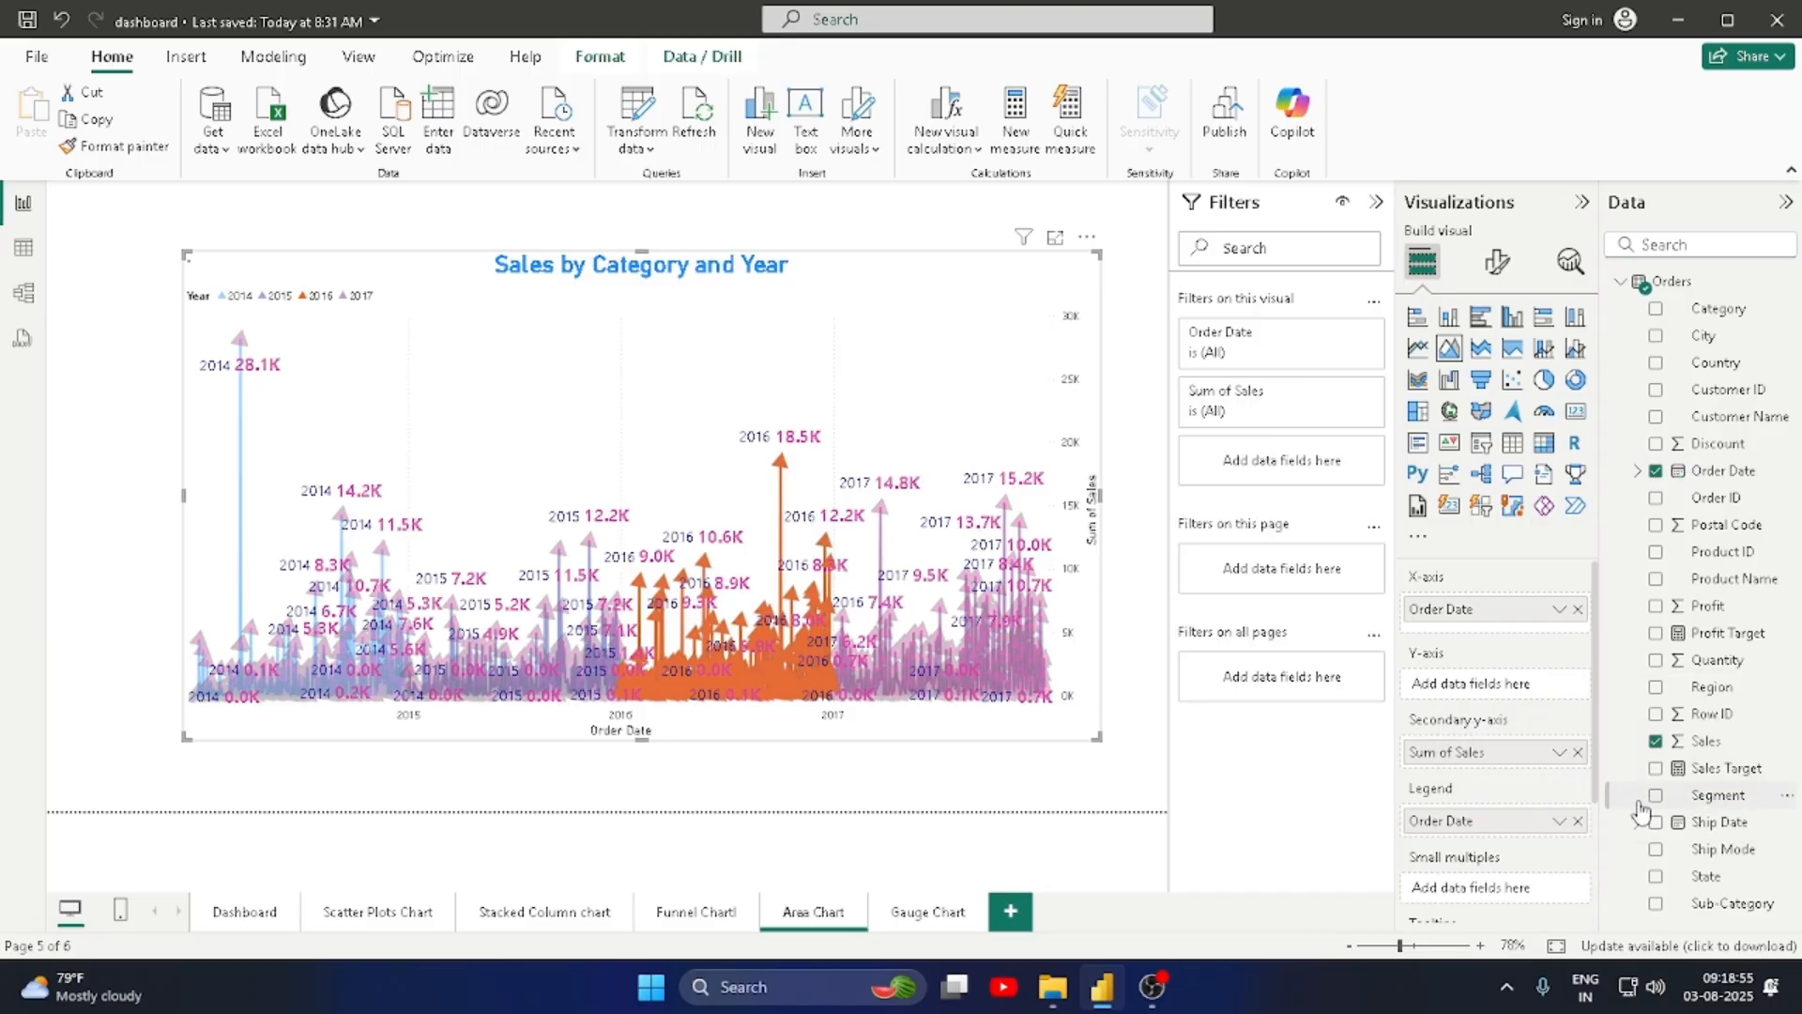
right_click(1516, 823)
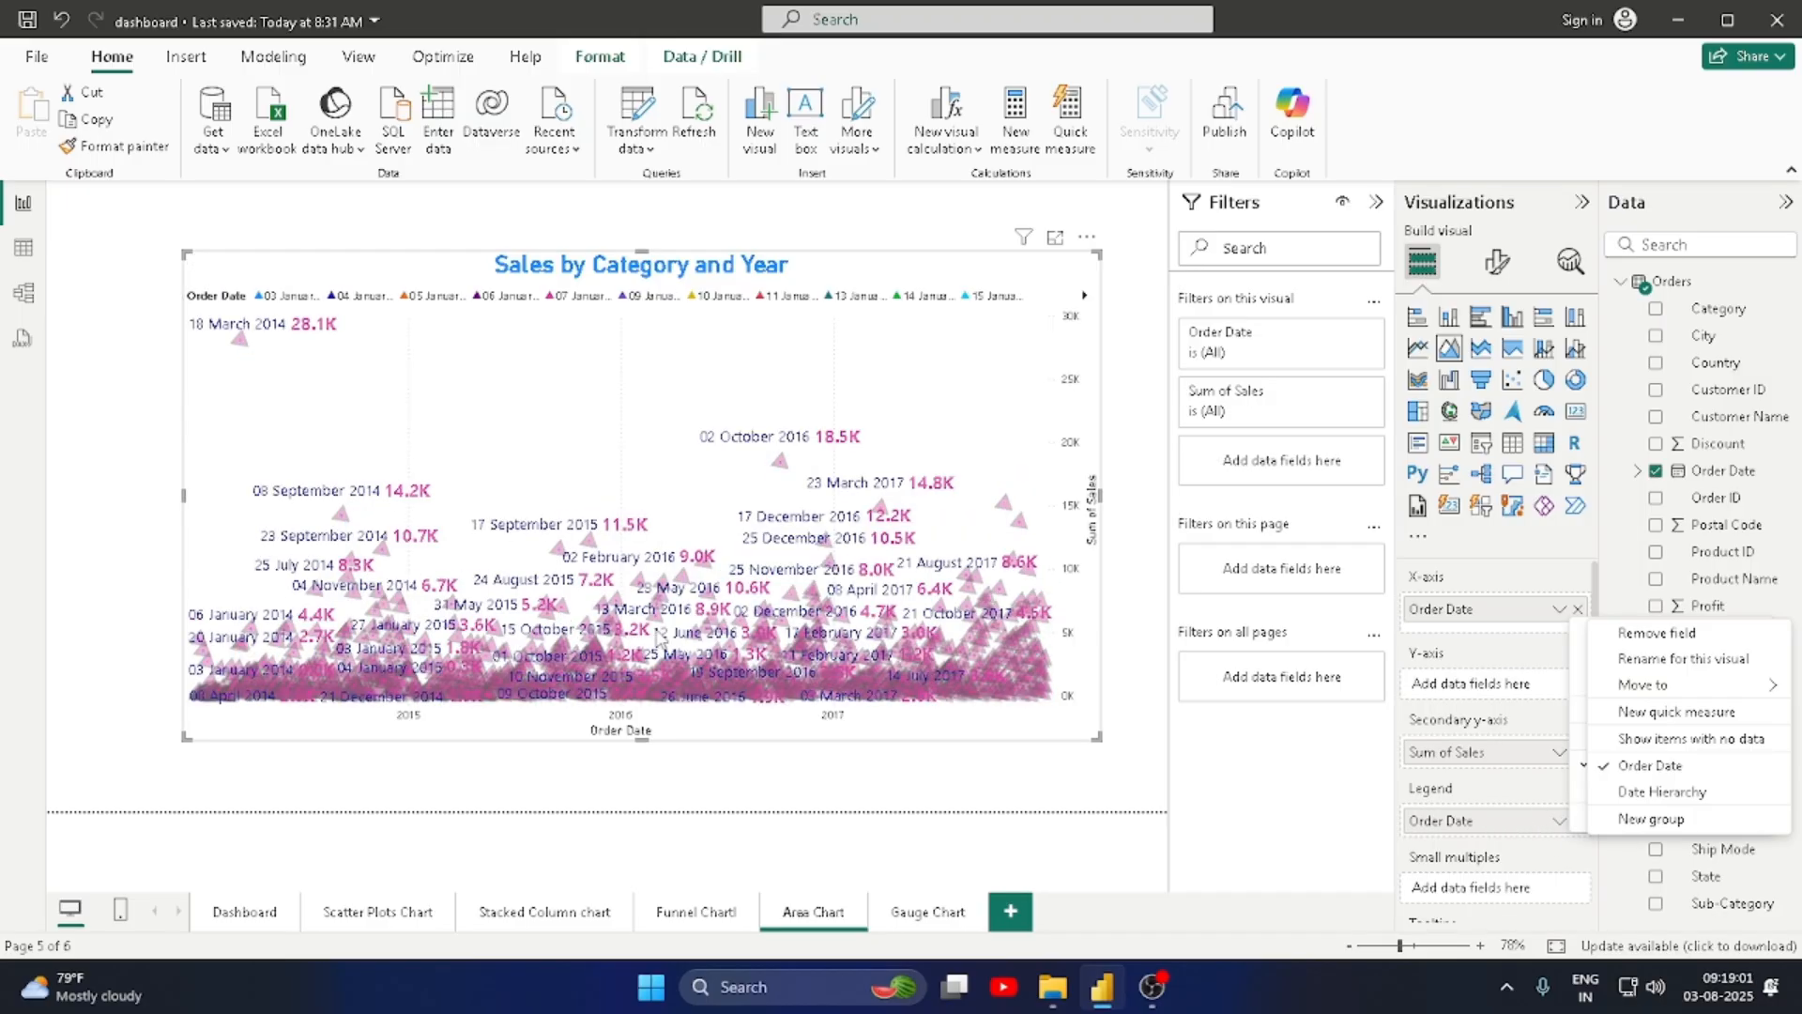
Step: Set the X-axis Order Date to Date Hierarchy and remove its Day, Month and Year levels, keeping only Quarter
right_click(1525, 619)
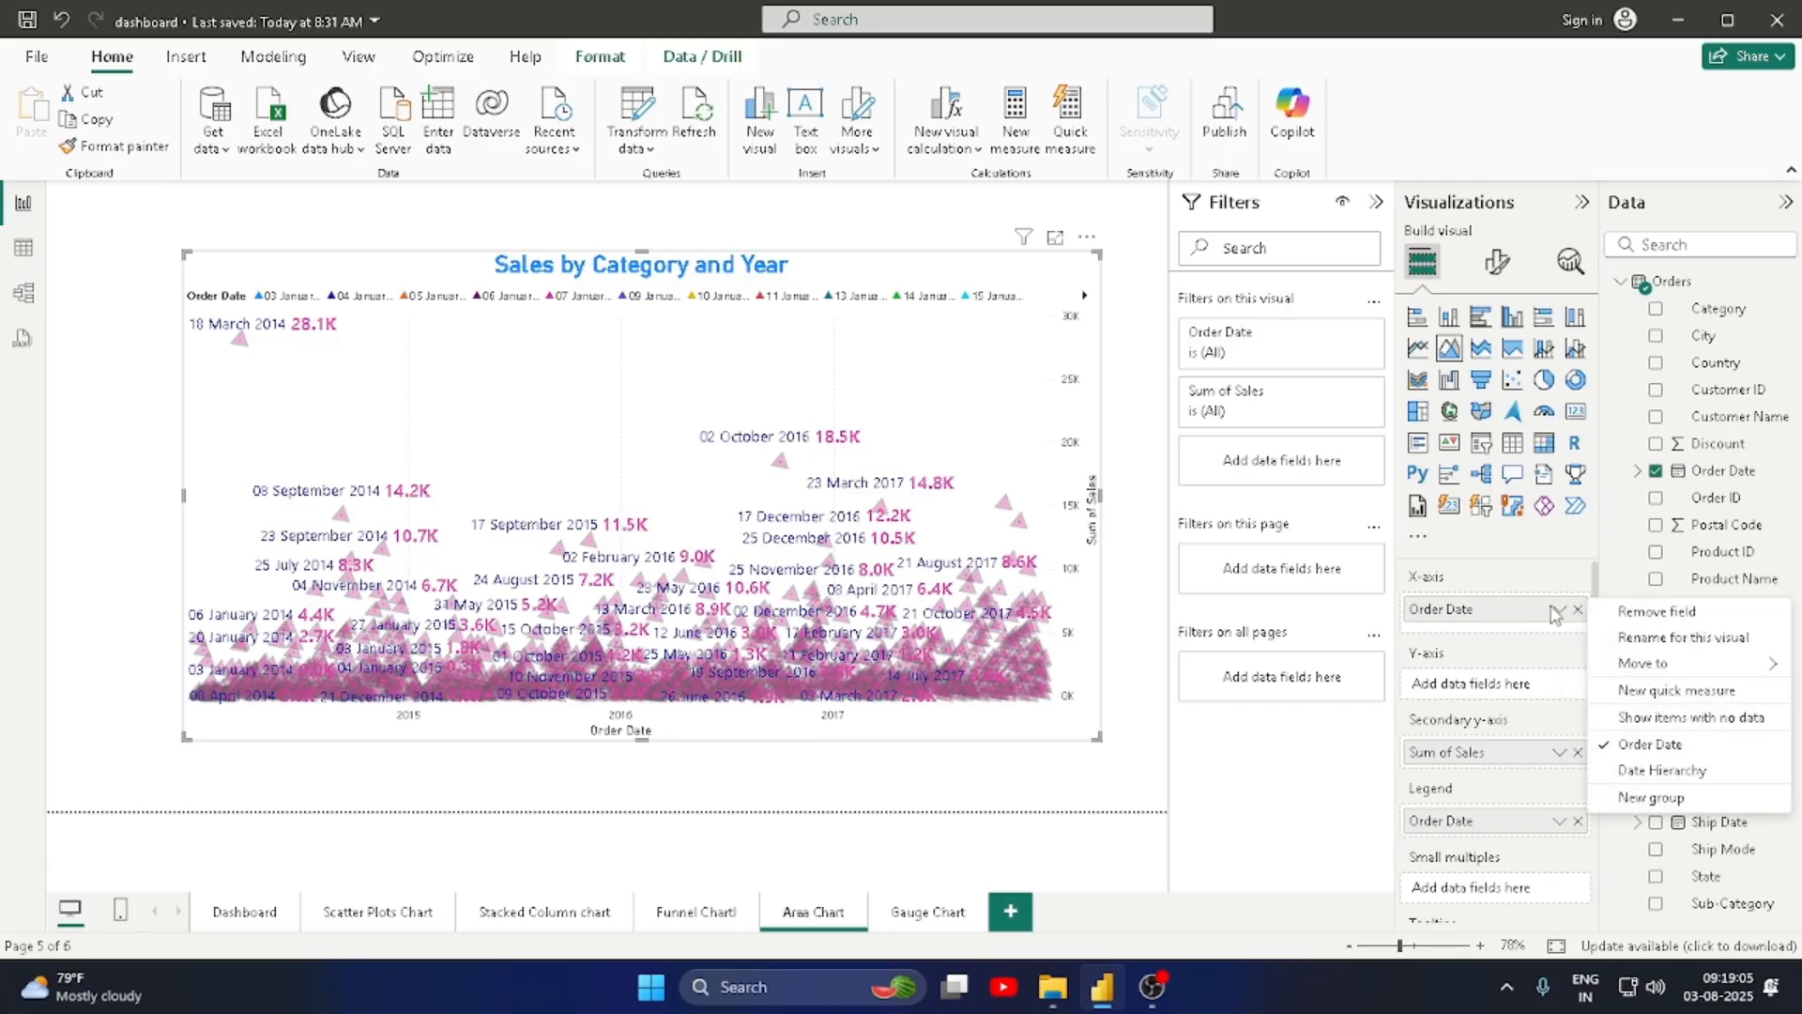
left_click(1640, 772)
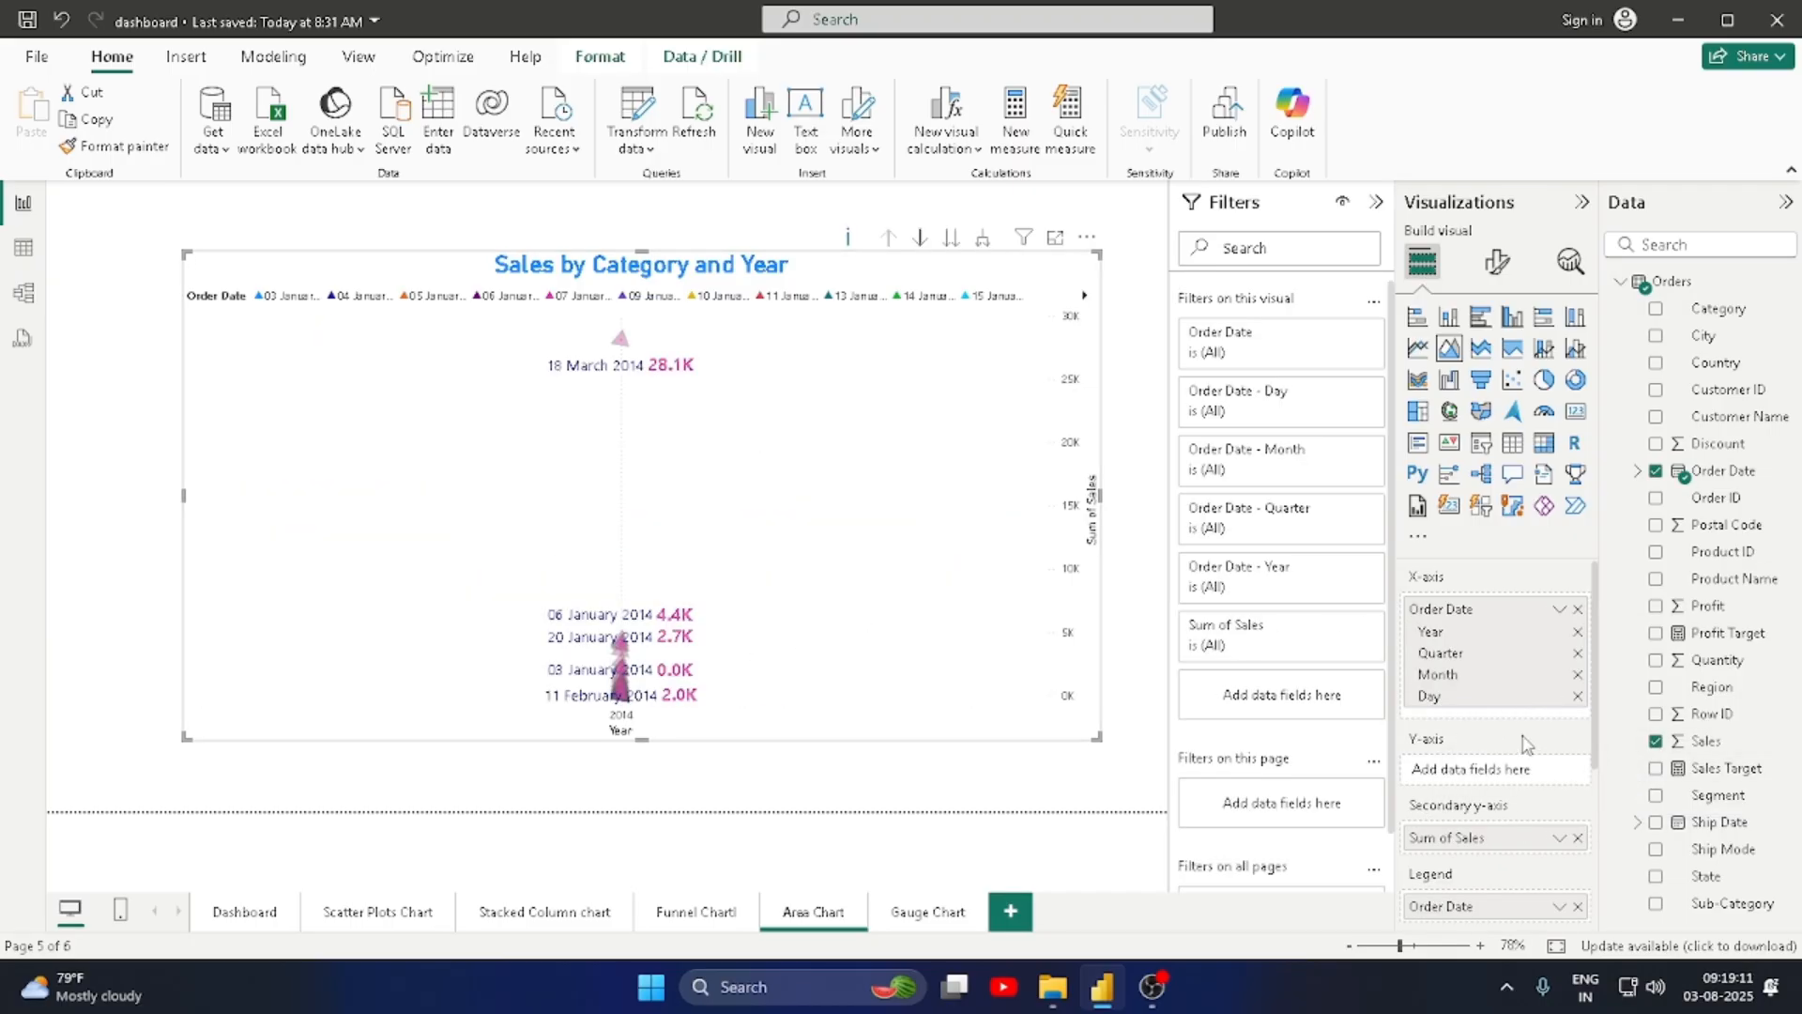
left_click(1577, 697)
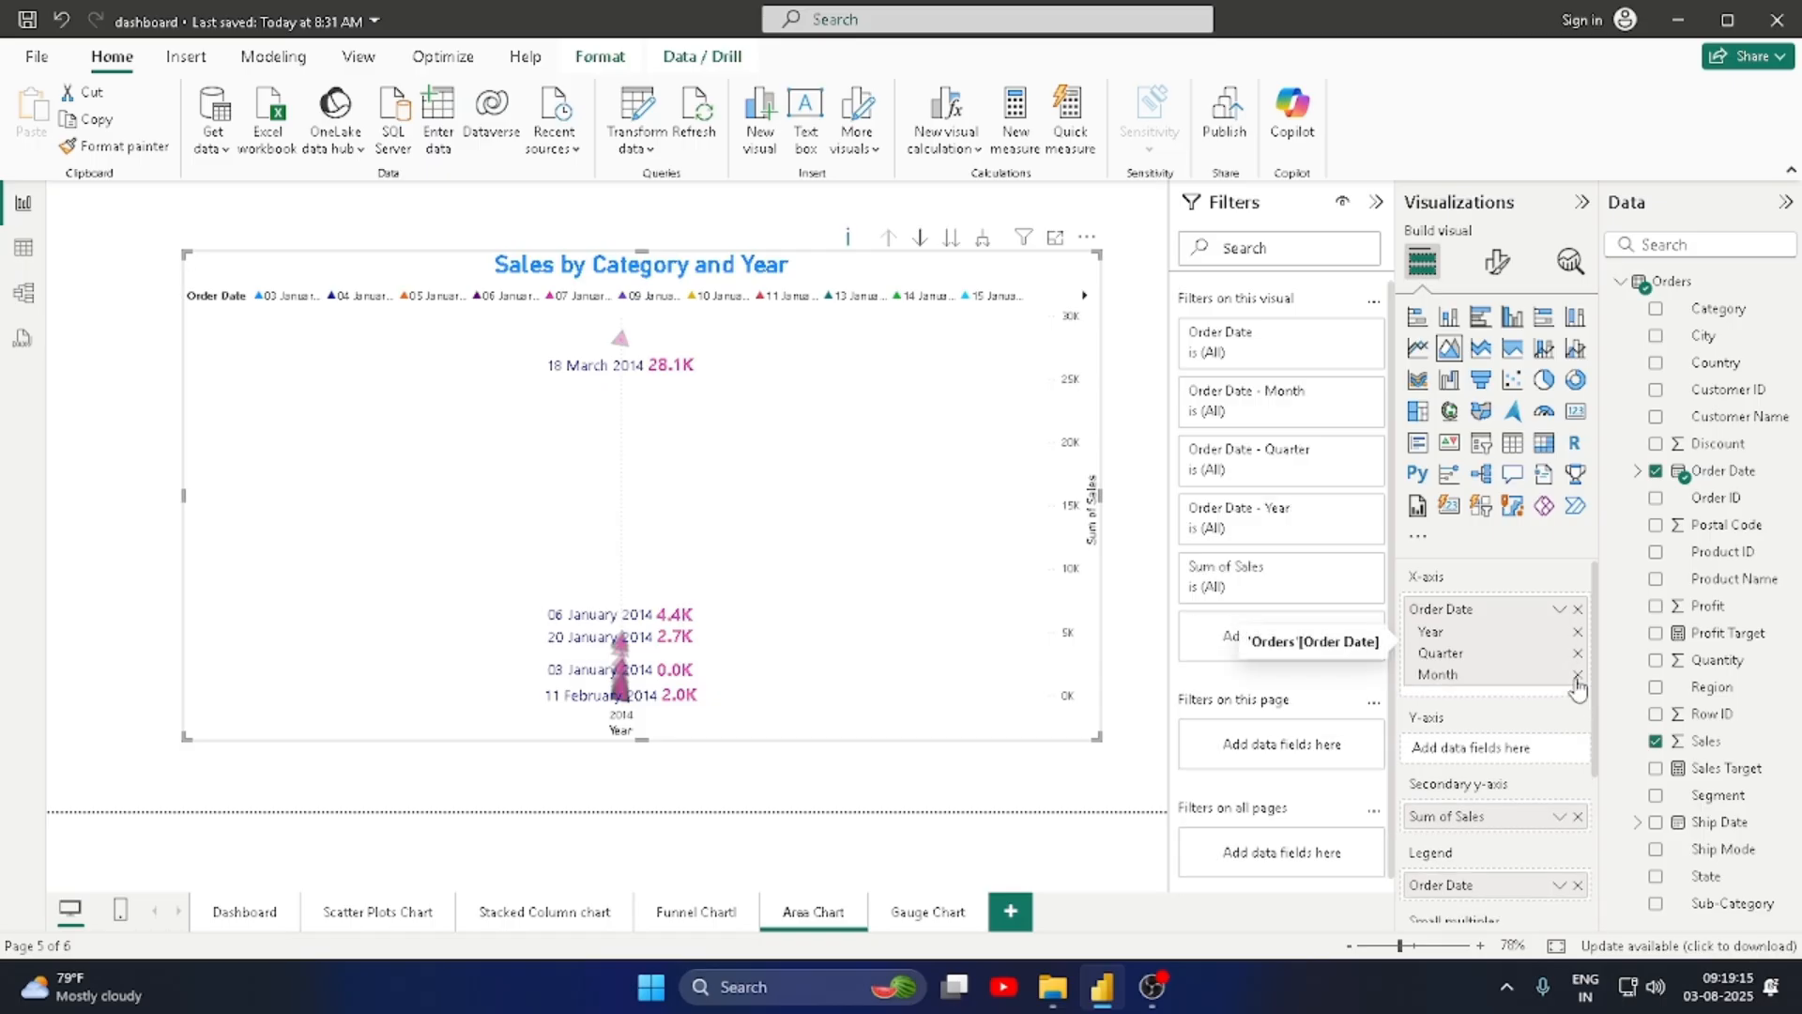
left_click(1576, 674)
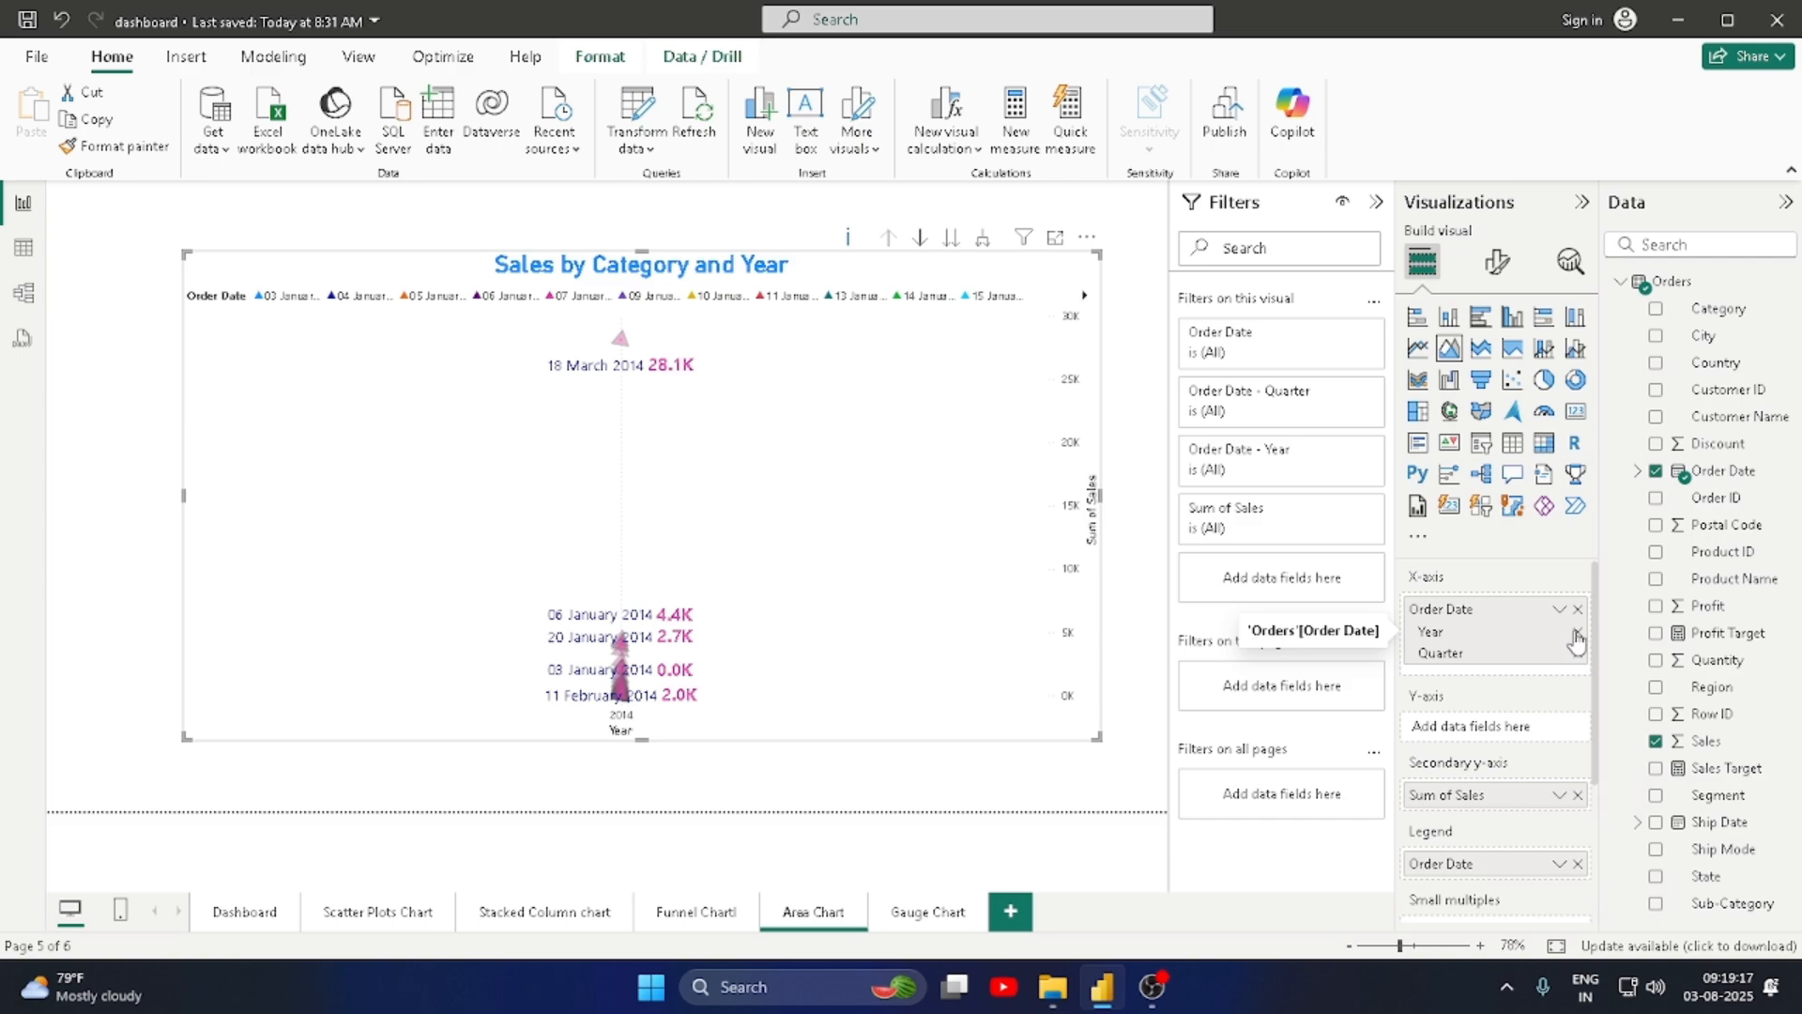
left_click(1576, 632)
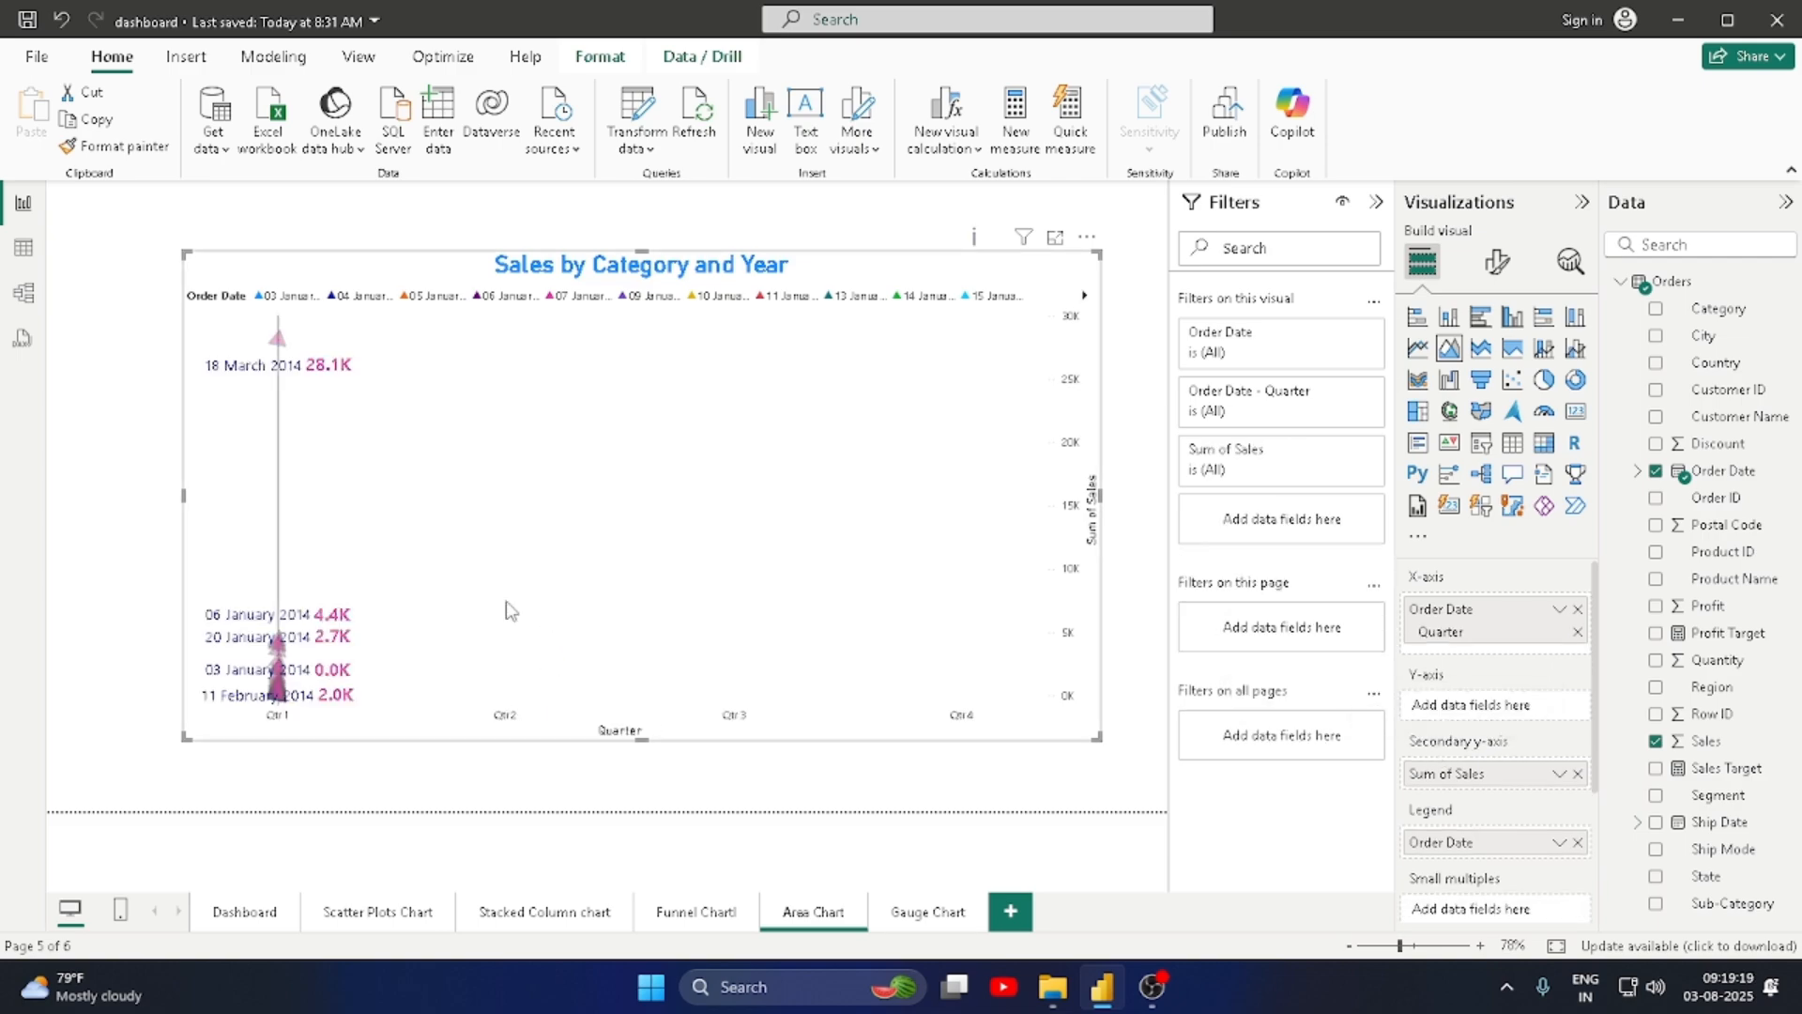
Step: Set the legend's Order Date back to Date Hierarchy so the series split by Year
scroll(1511, 859, "down", 2)
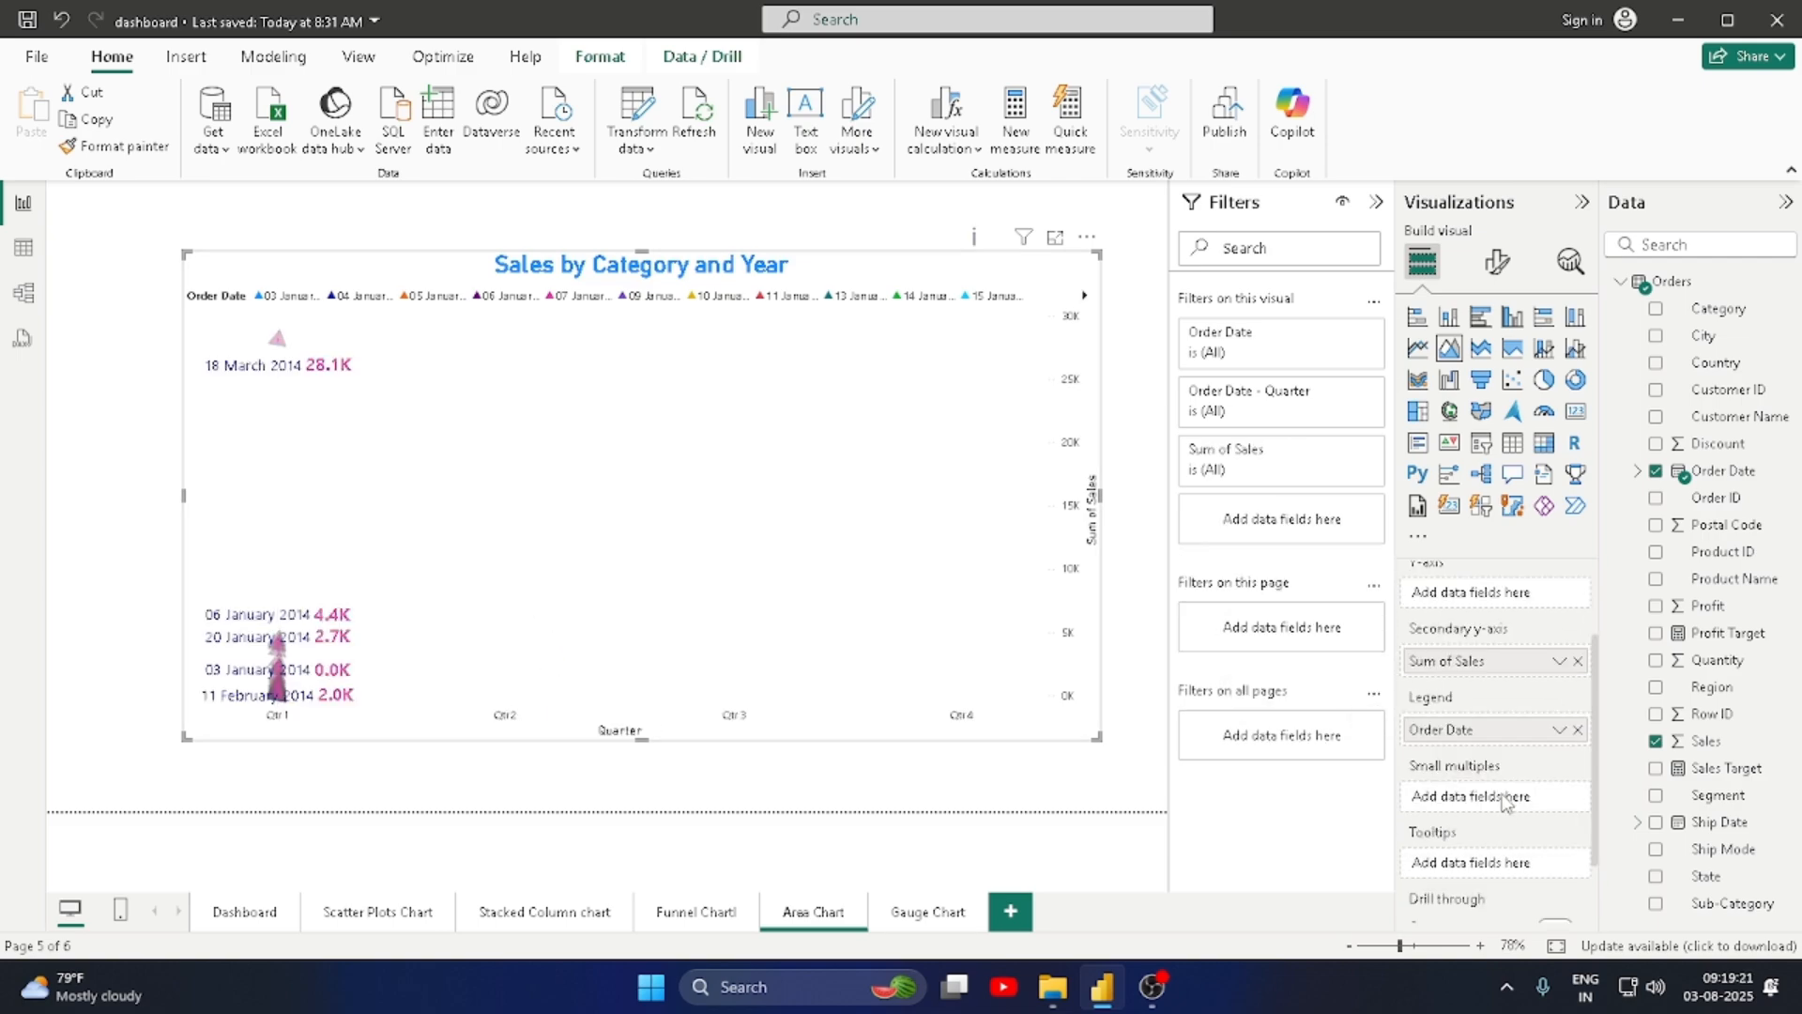
right_click(1505, 734)
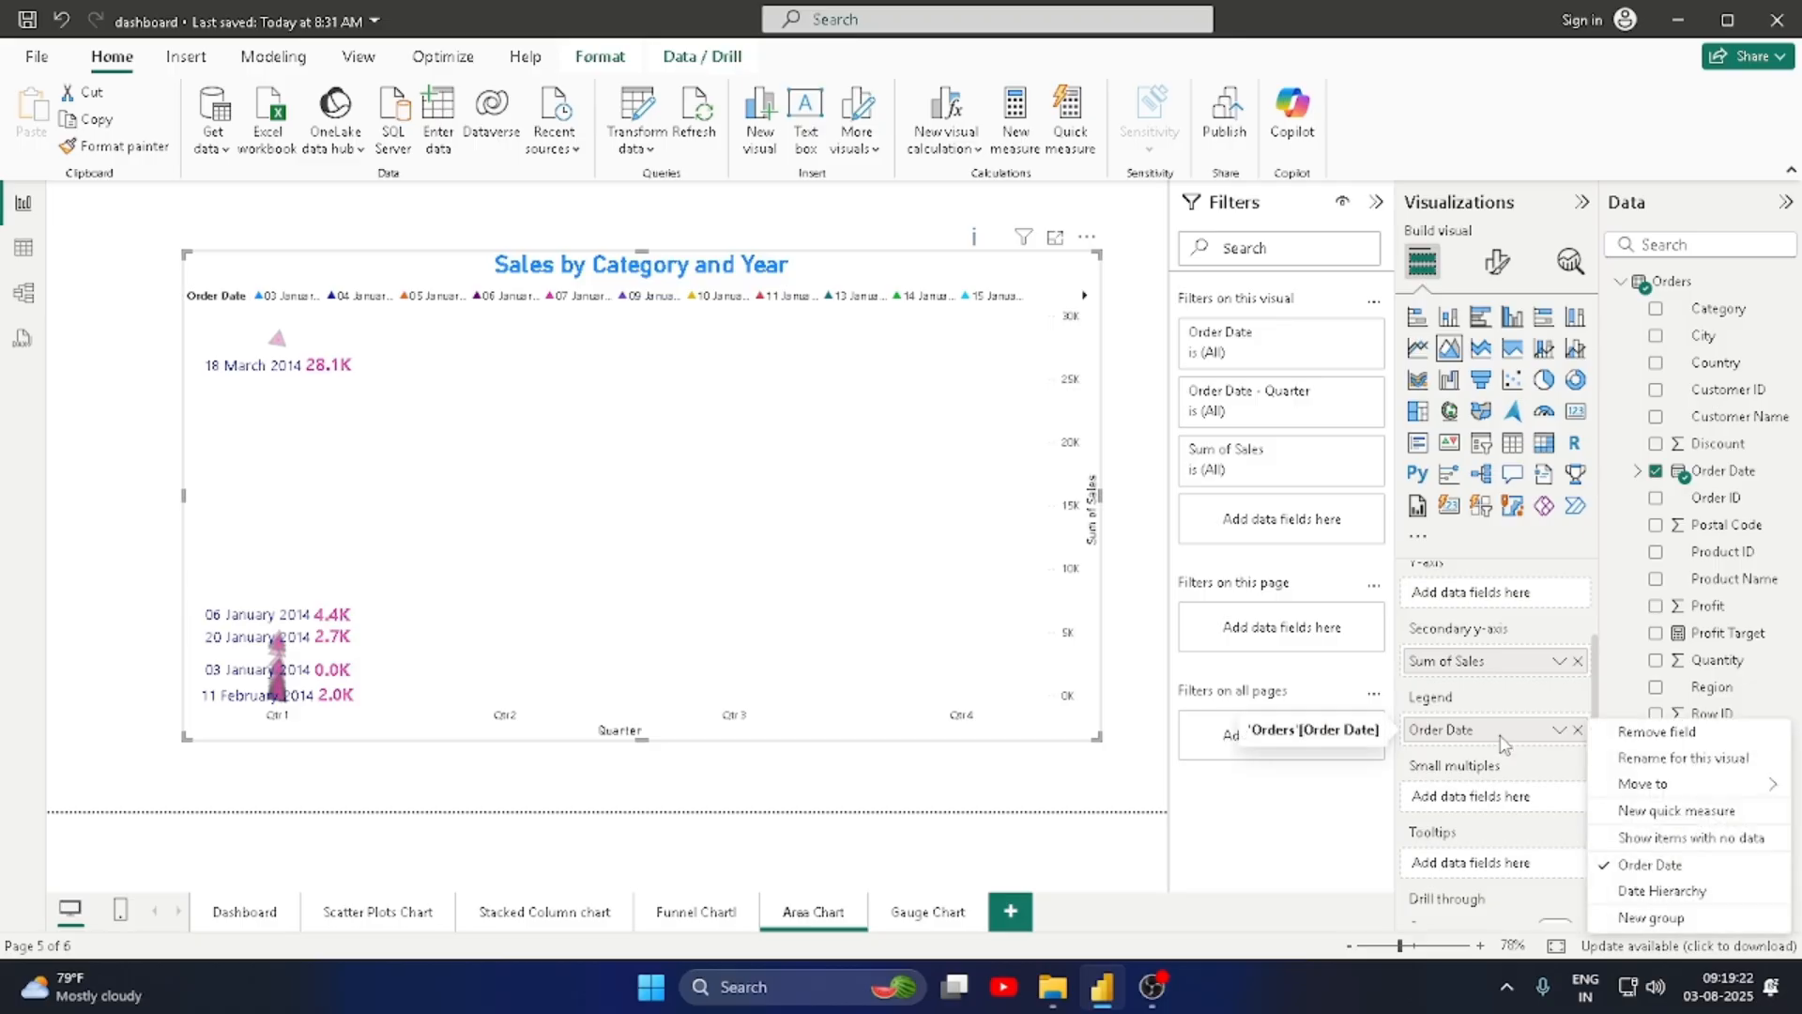
left_click(1654, 890)
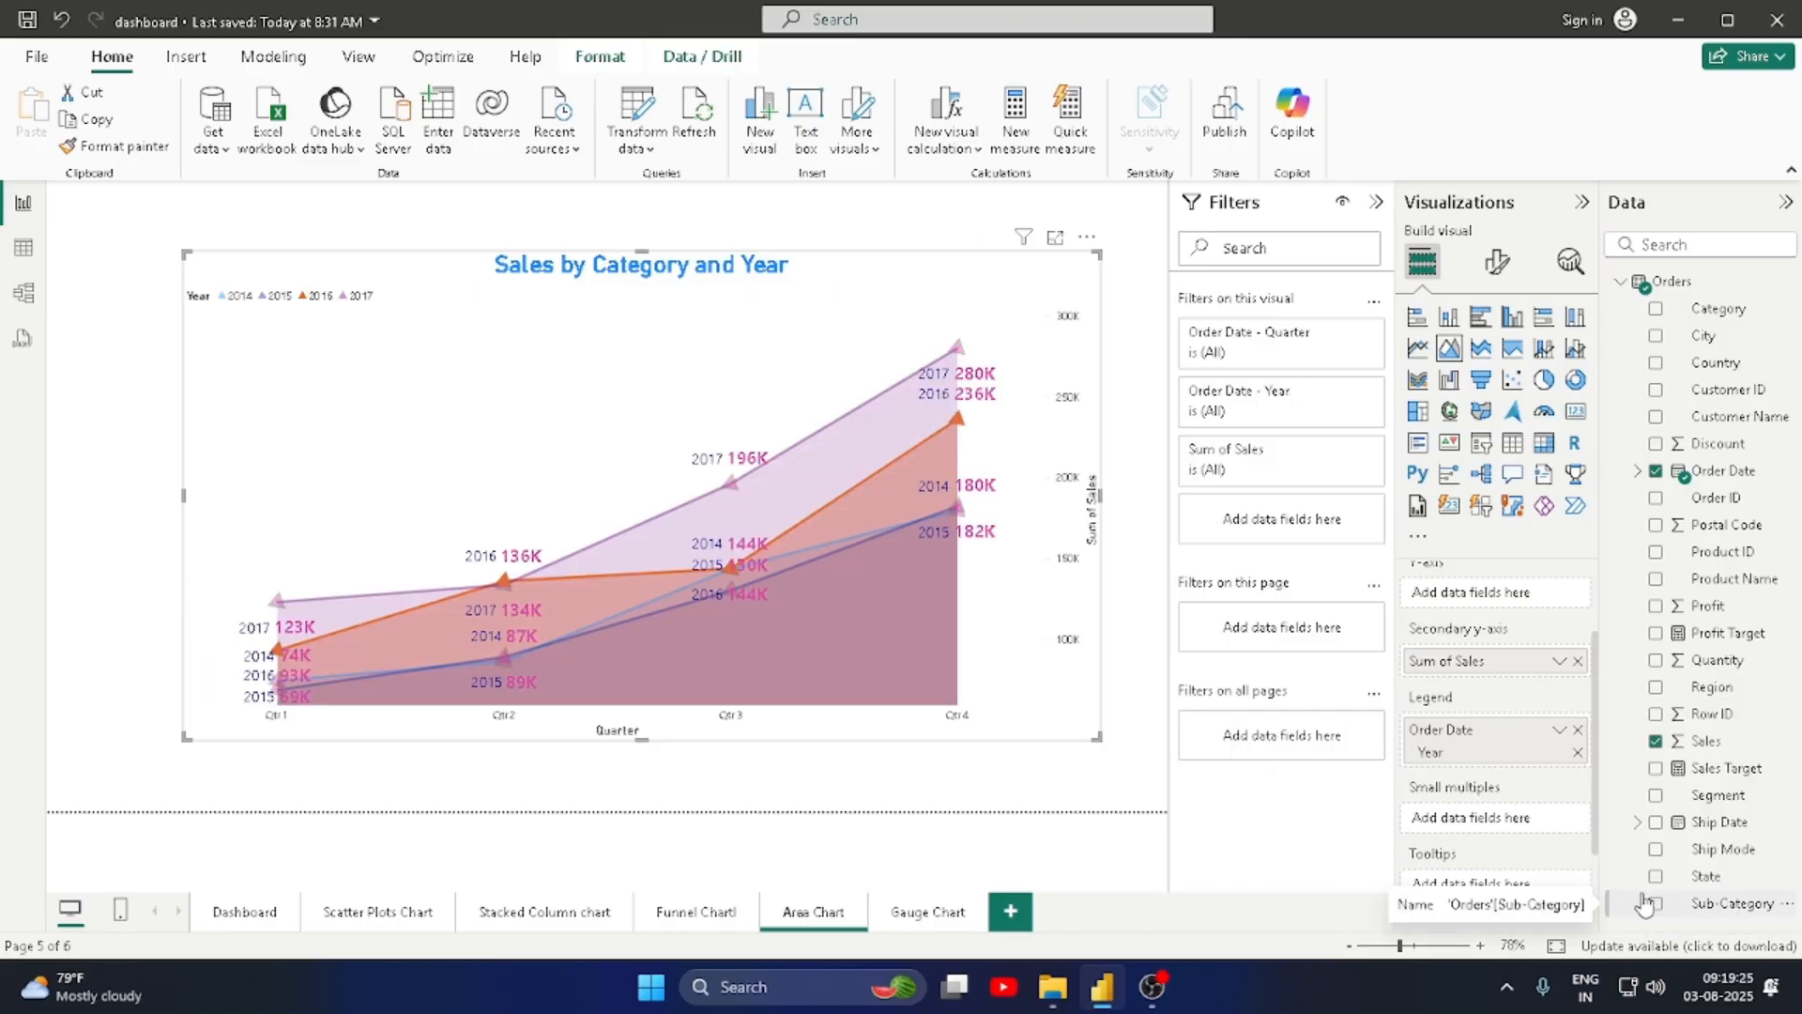
scroll(1478, 699, "up", 2)
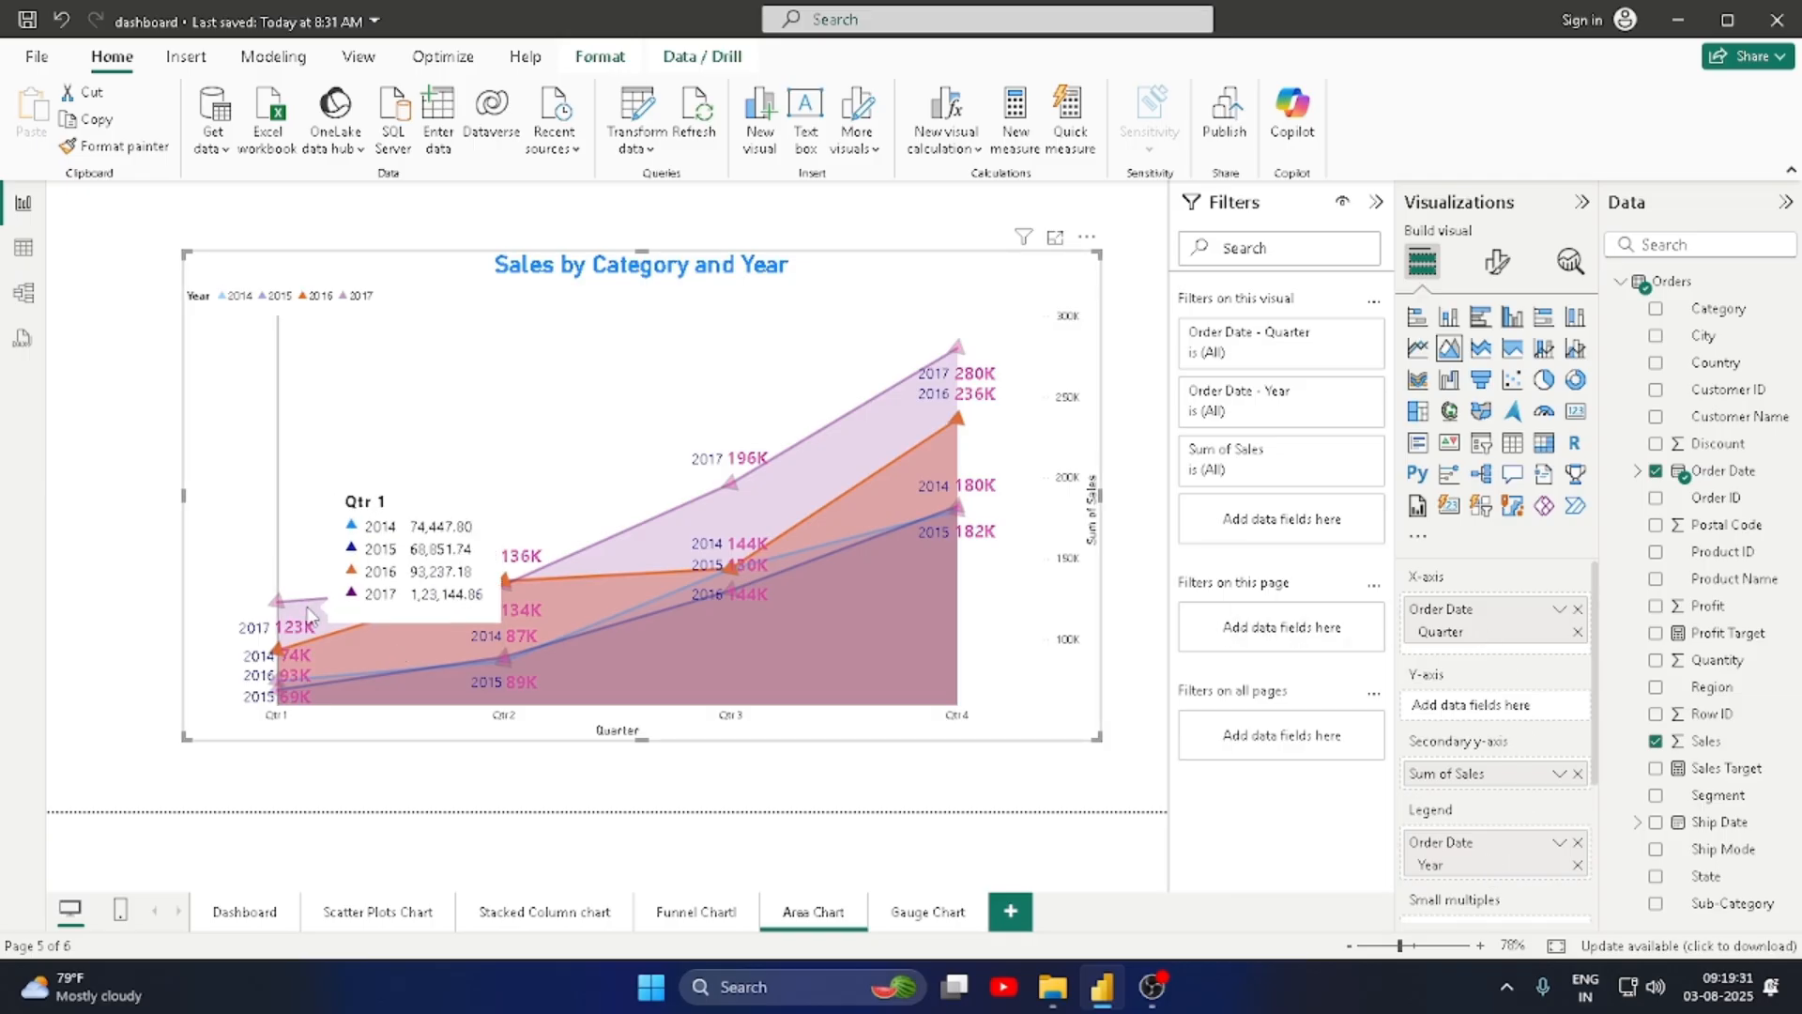
mouse_move(480, 607)
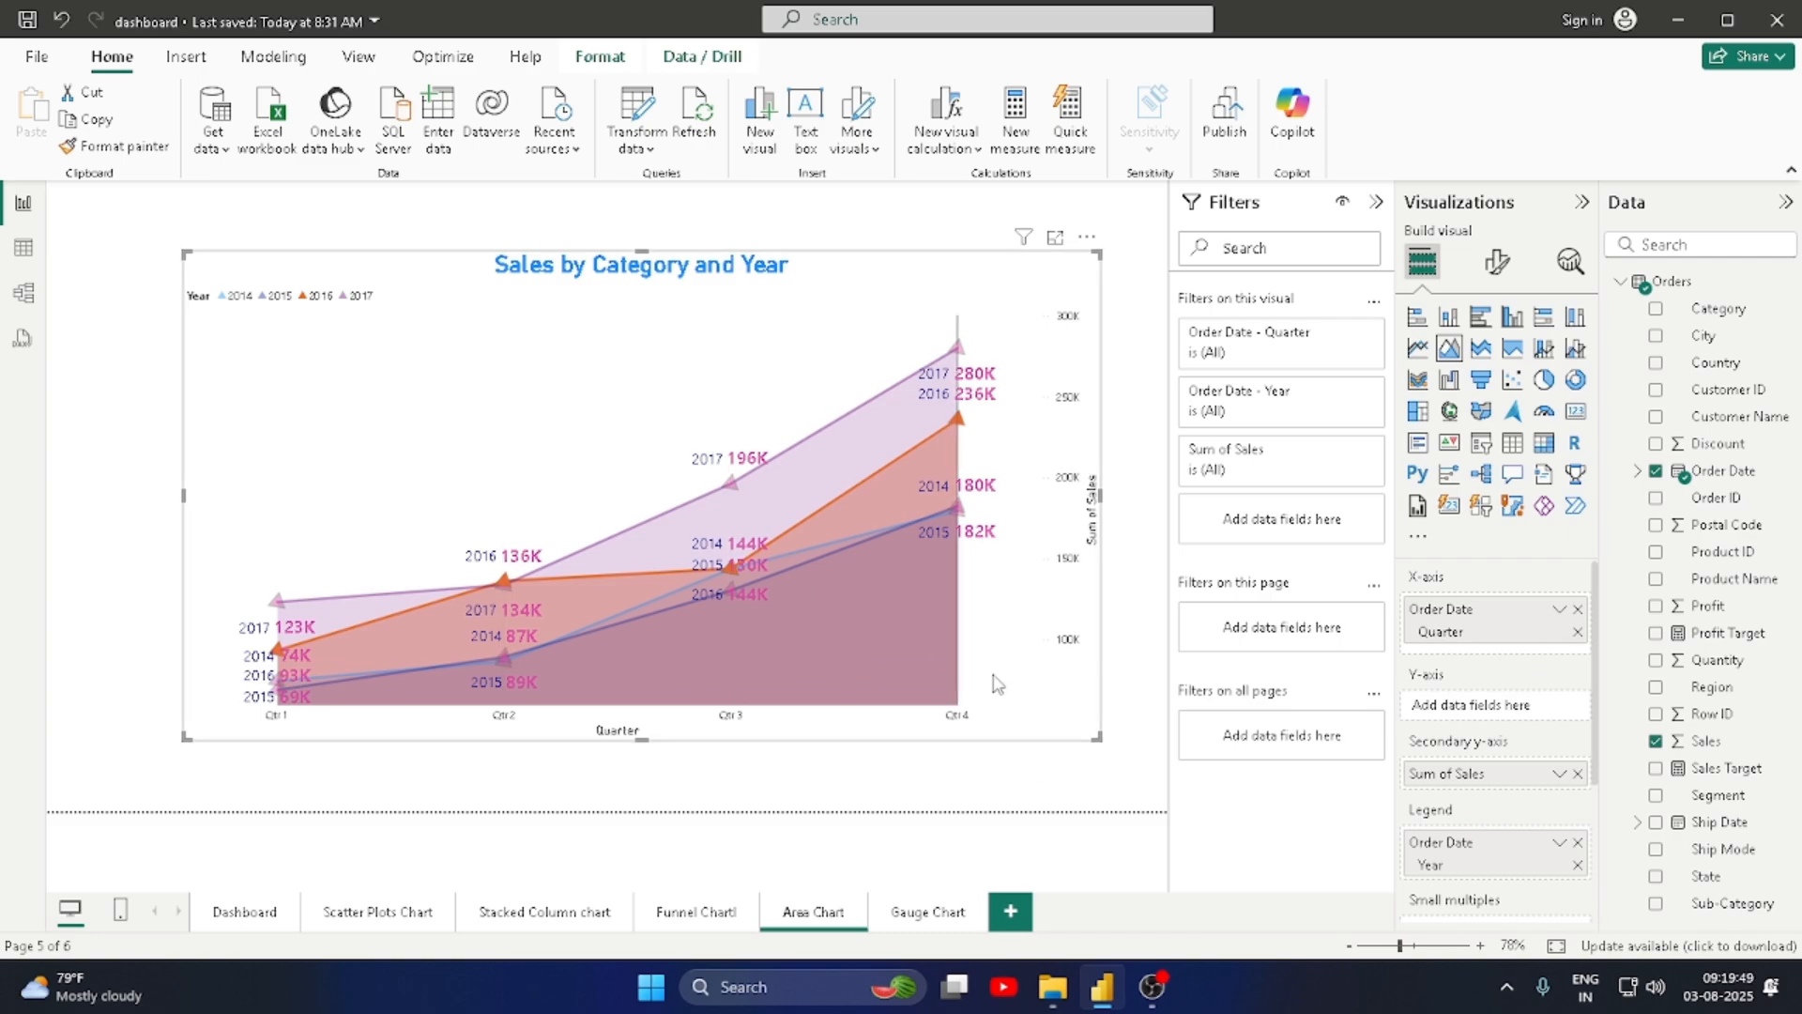
Step: Enlarge the area chart from two opposite corners to fill most of the report page, and deselect it
left_click_drag(1092, 748, 1129, 760)
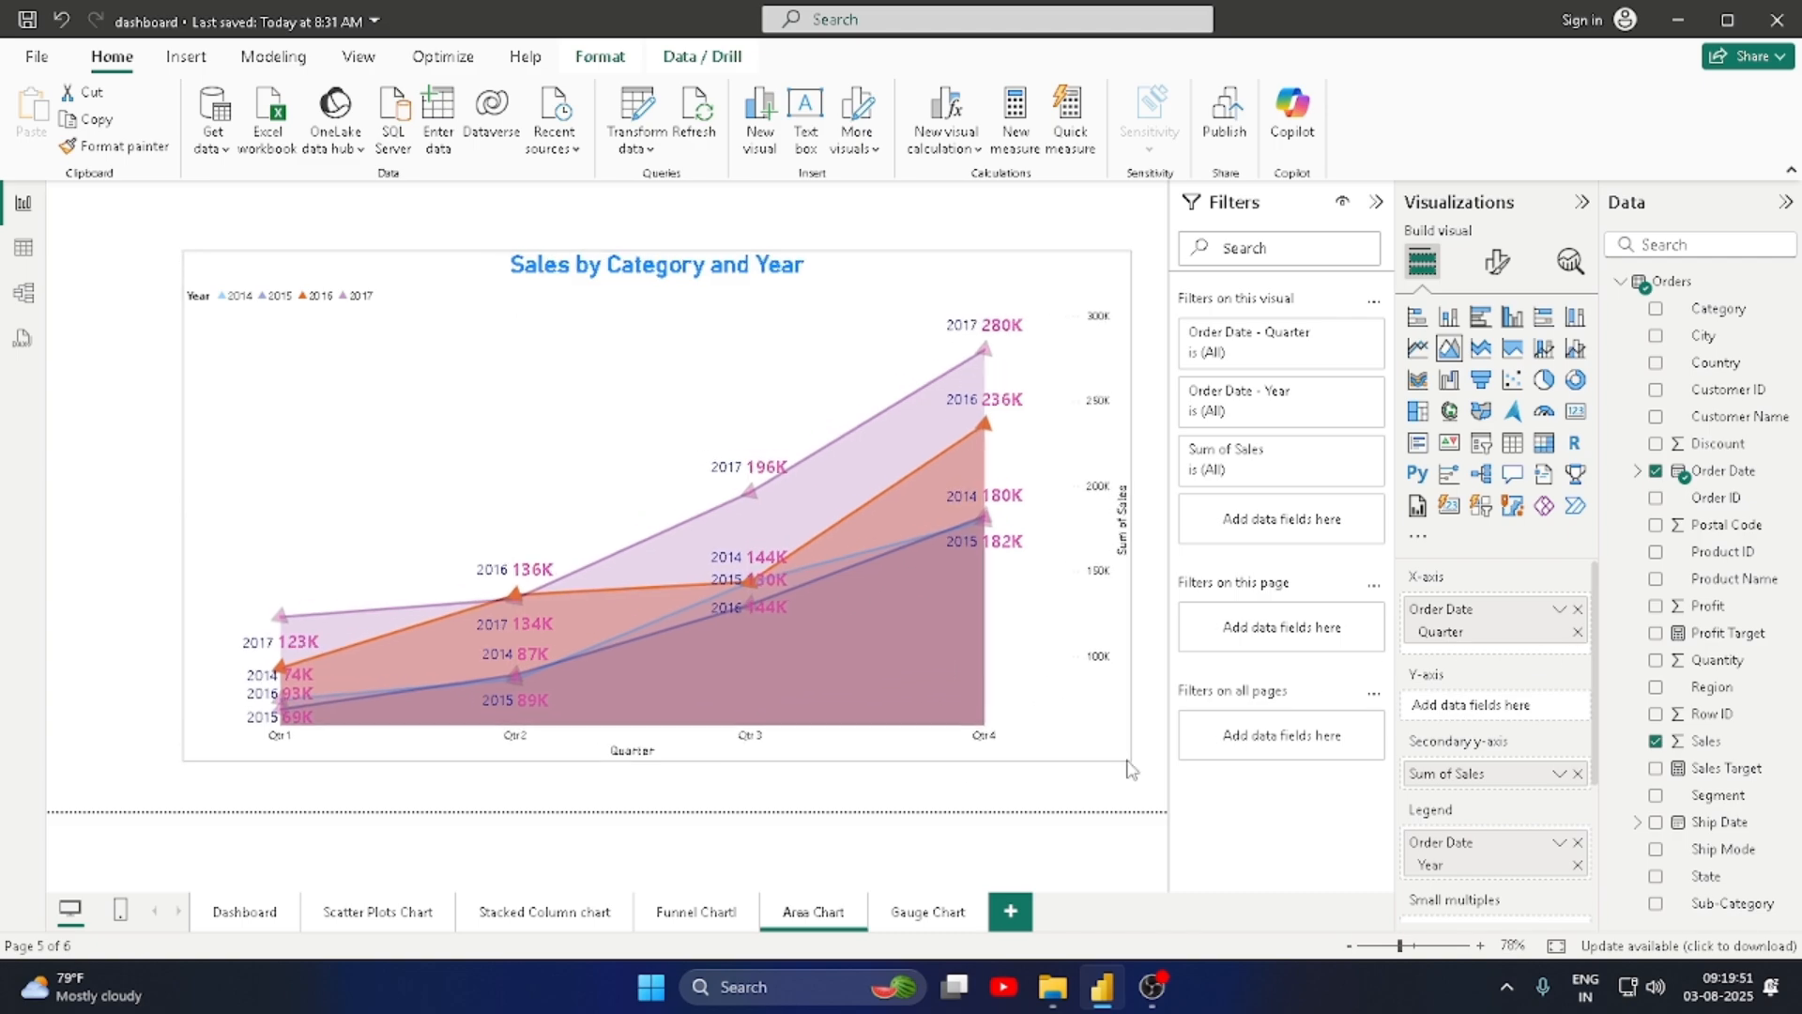
left_click_drag(187, 254, 95, 191)
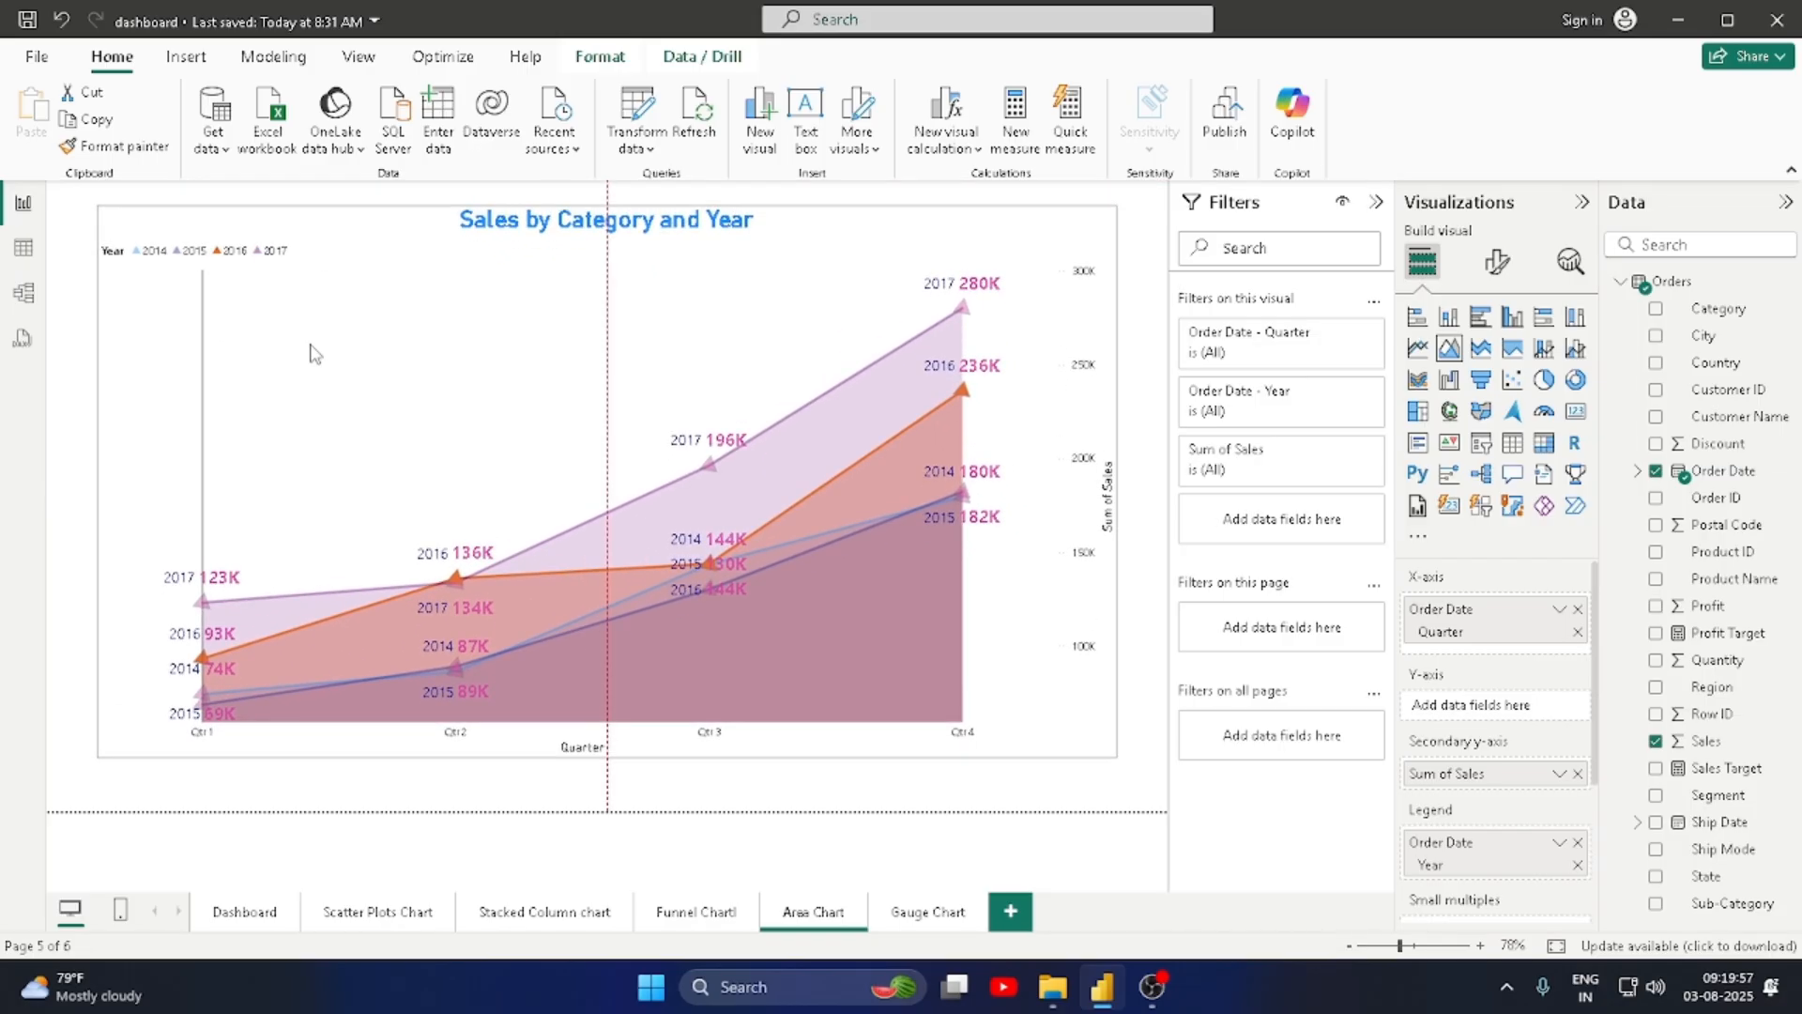
left_click(671, 789)
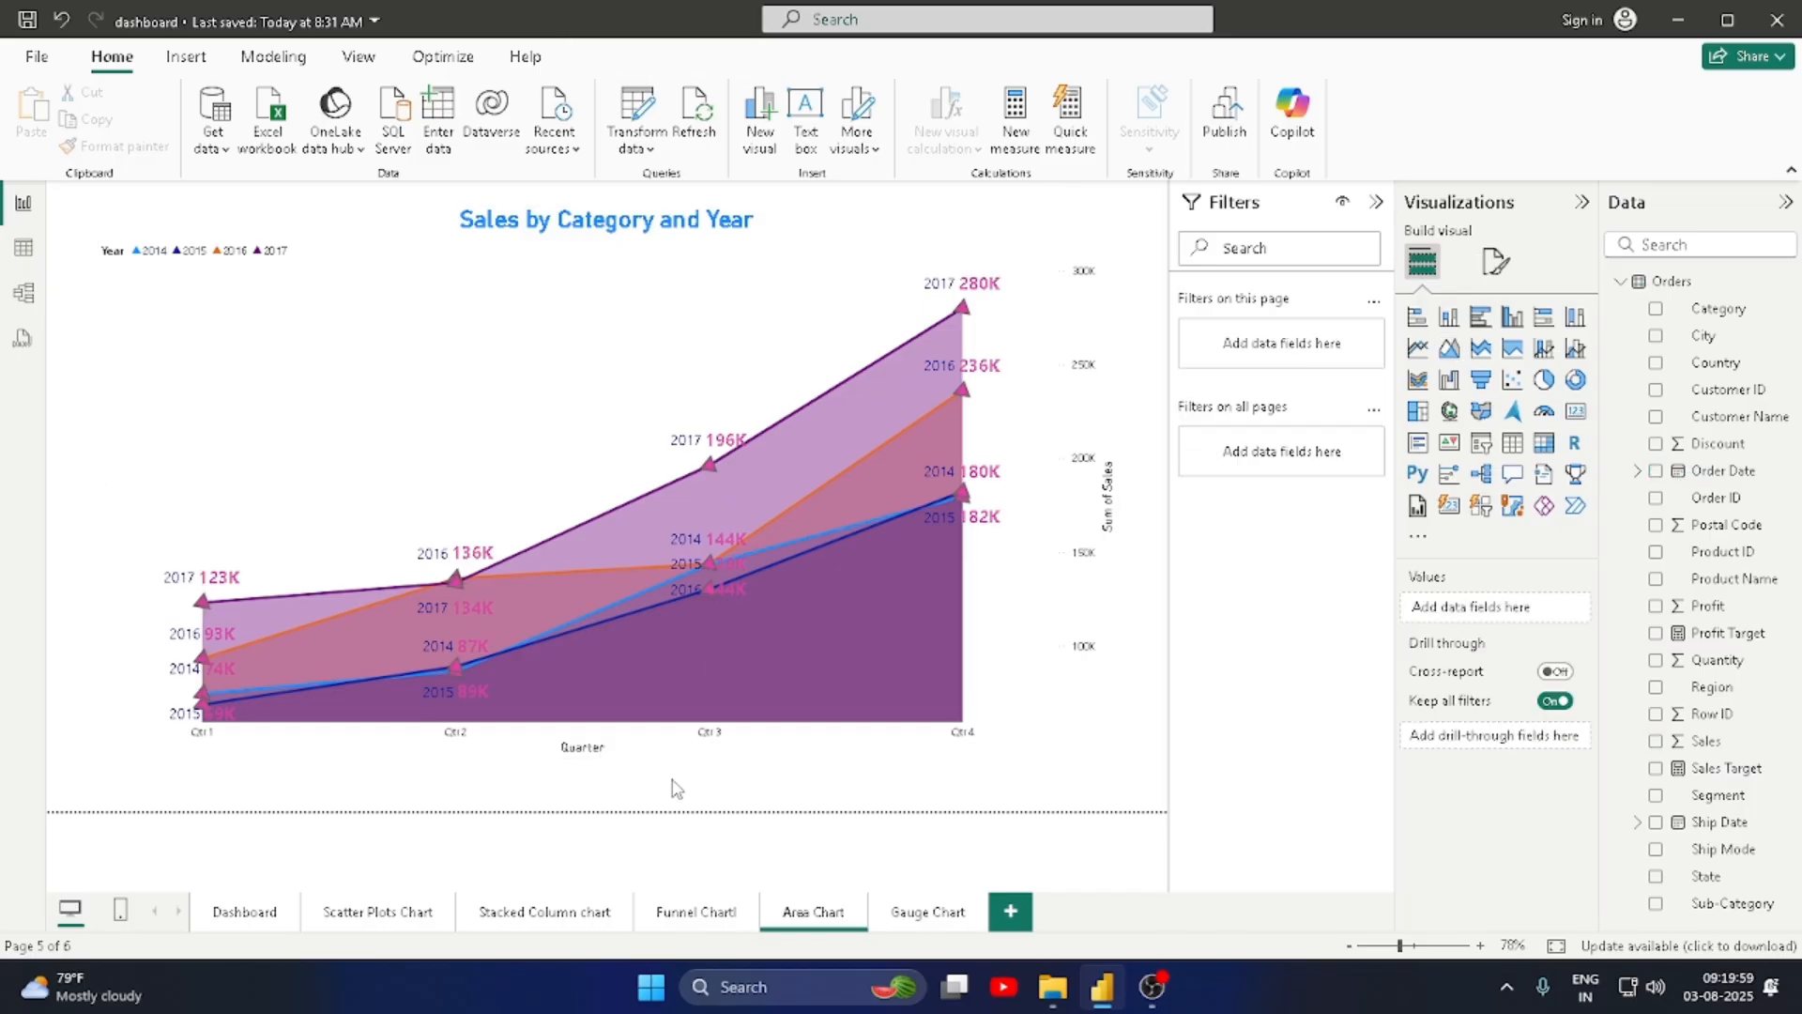